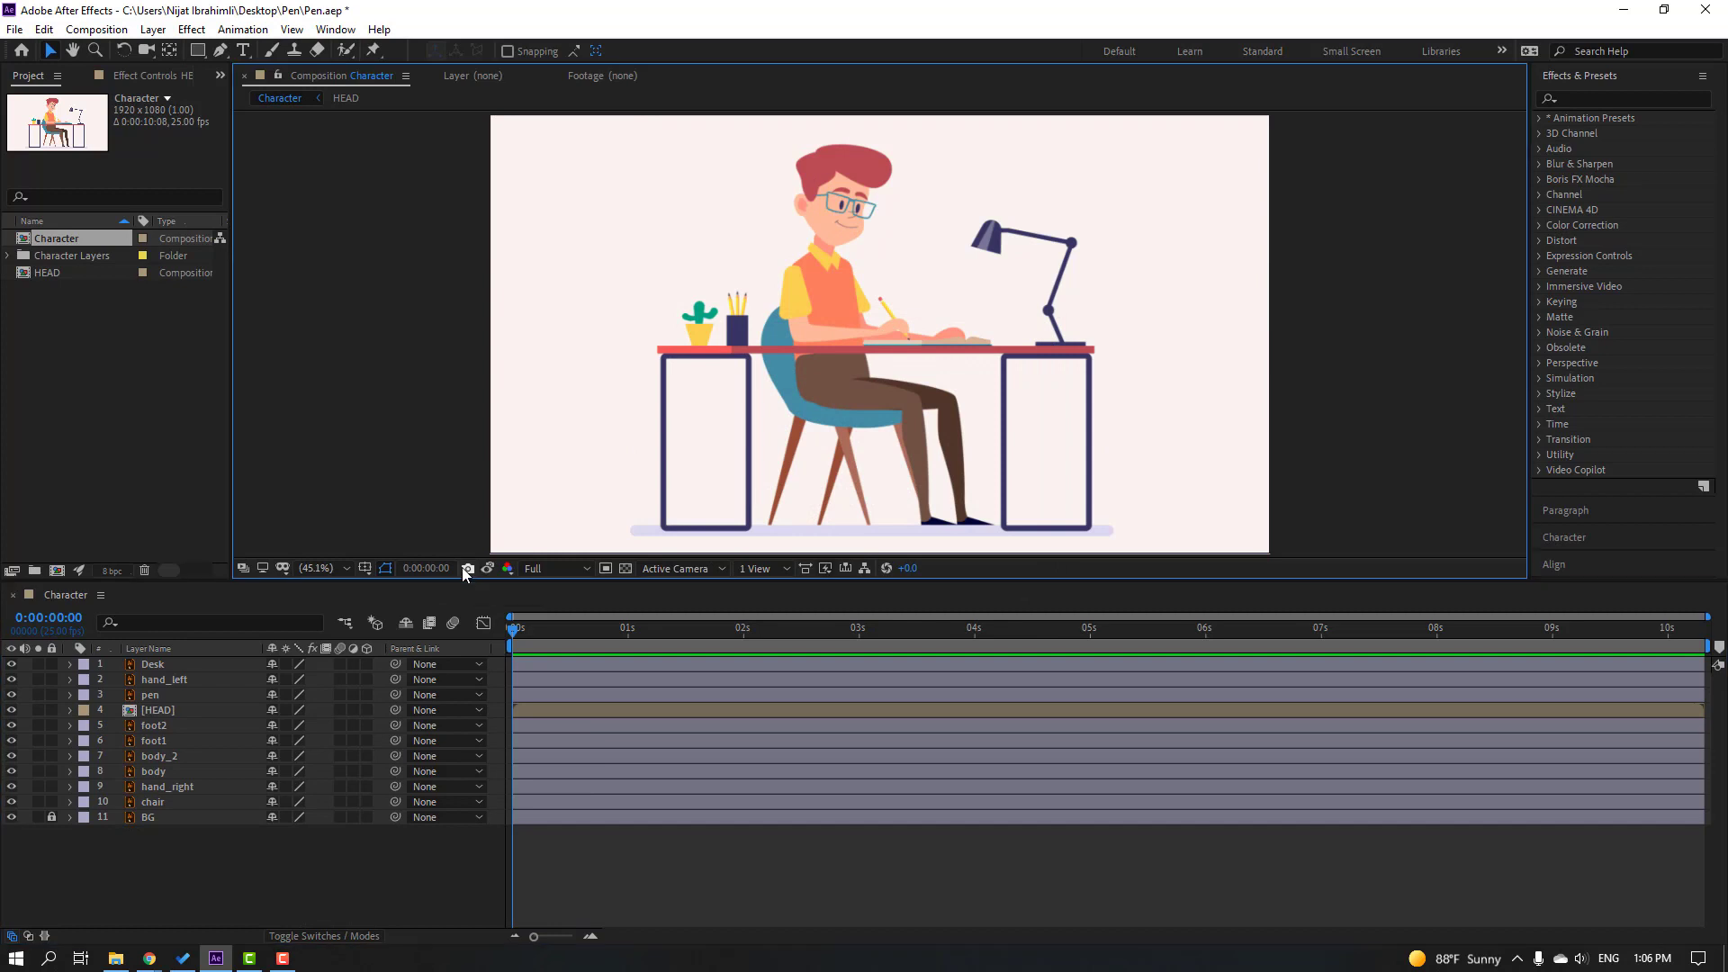
# Step: Open the HEAD composition, add a null object and parent all the head part layers to it
pyautogui.doubleClick(156, 711)
pyautogui.rightClick(172, 866)
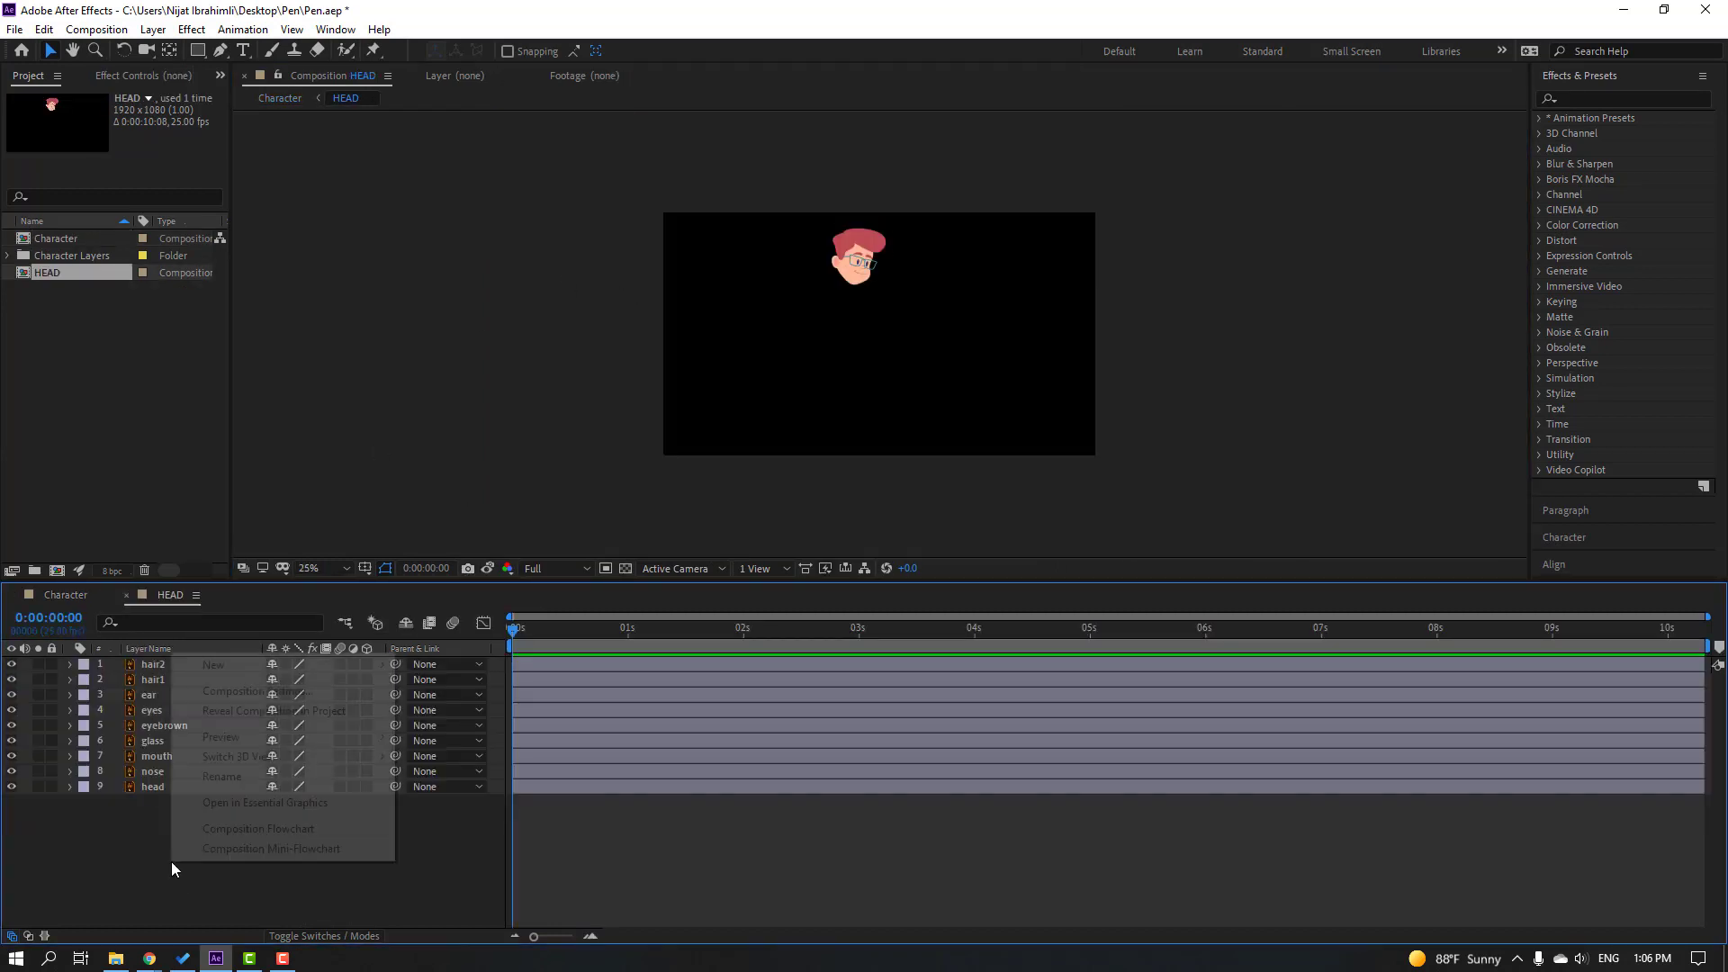
pyautogui.moveTo(286, 673)
pyautogui.click(448, 770)
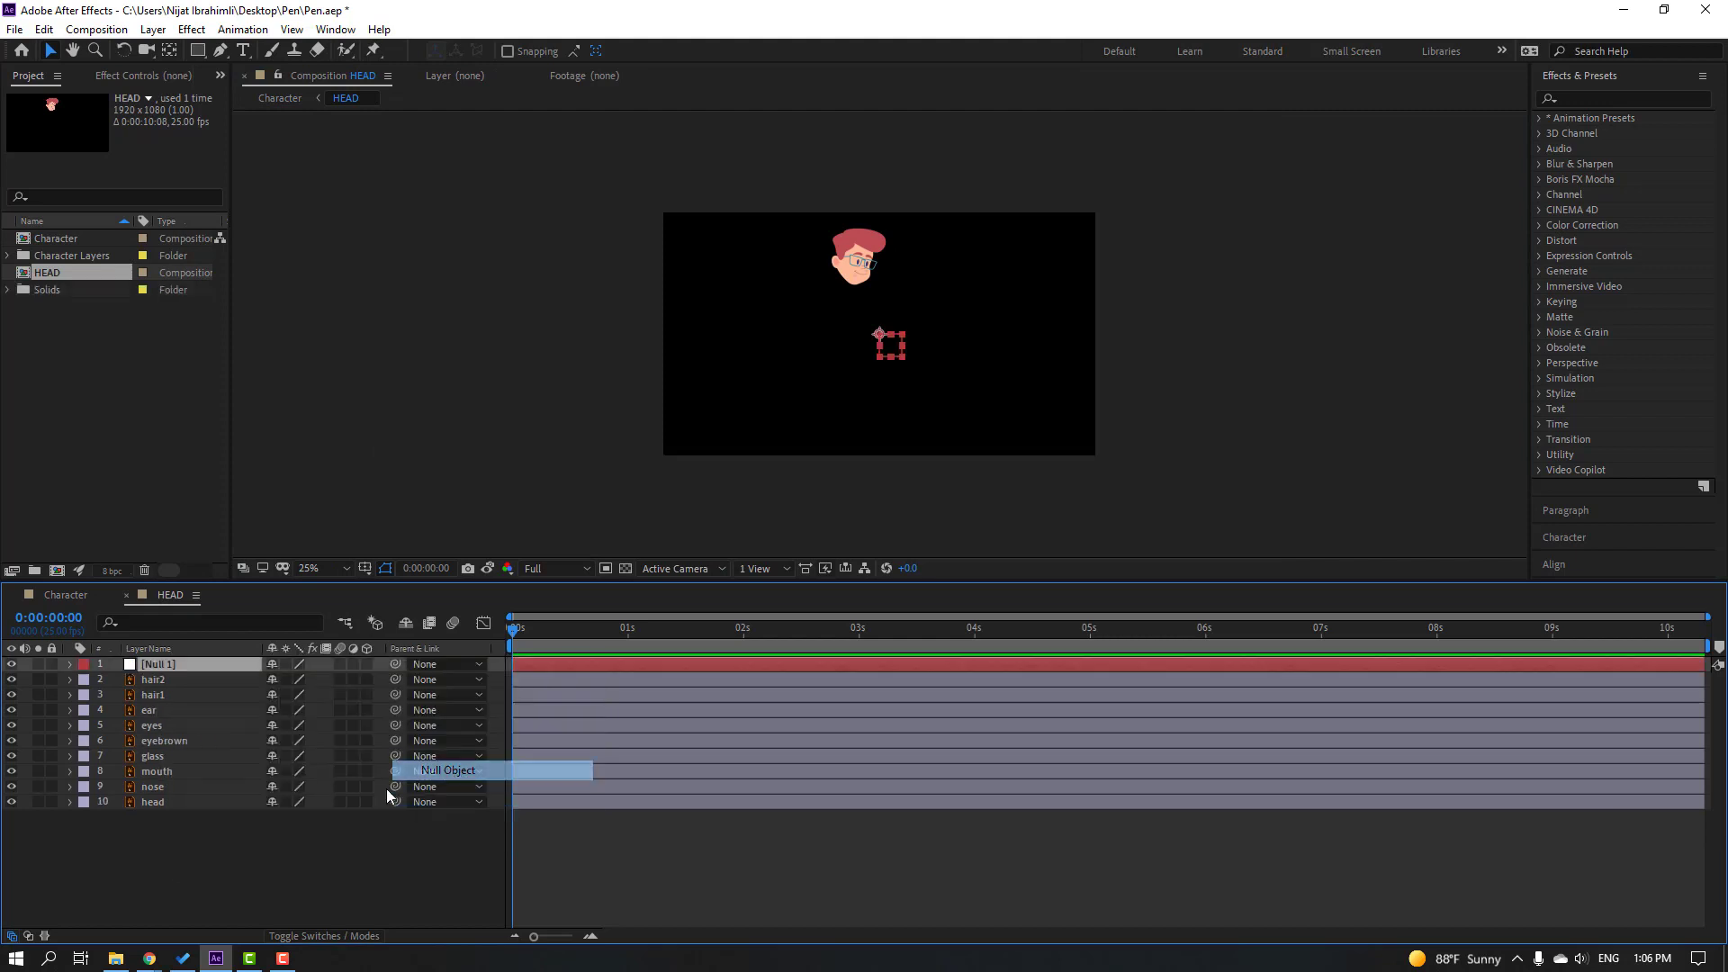
pyautogui.moveTo(135, 855); pyautogui.dragTo(166, 684)
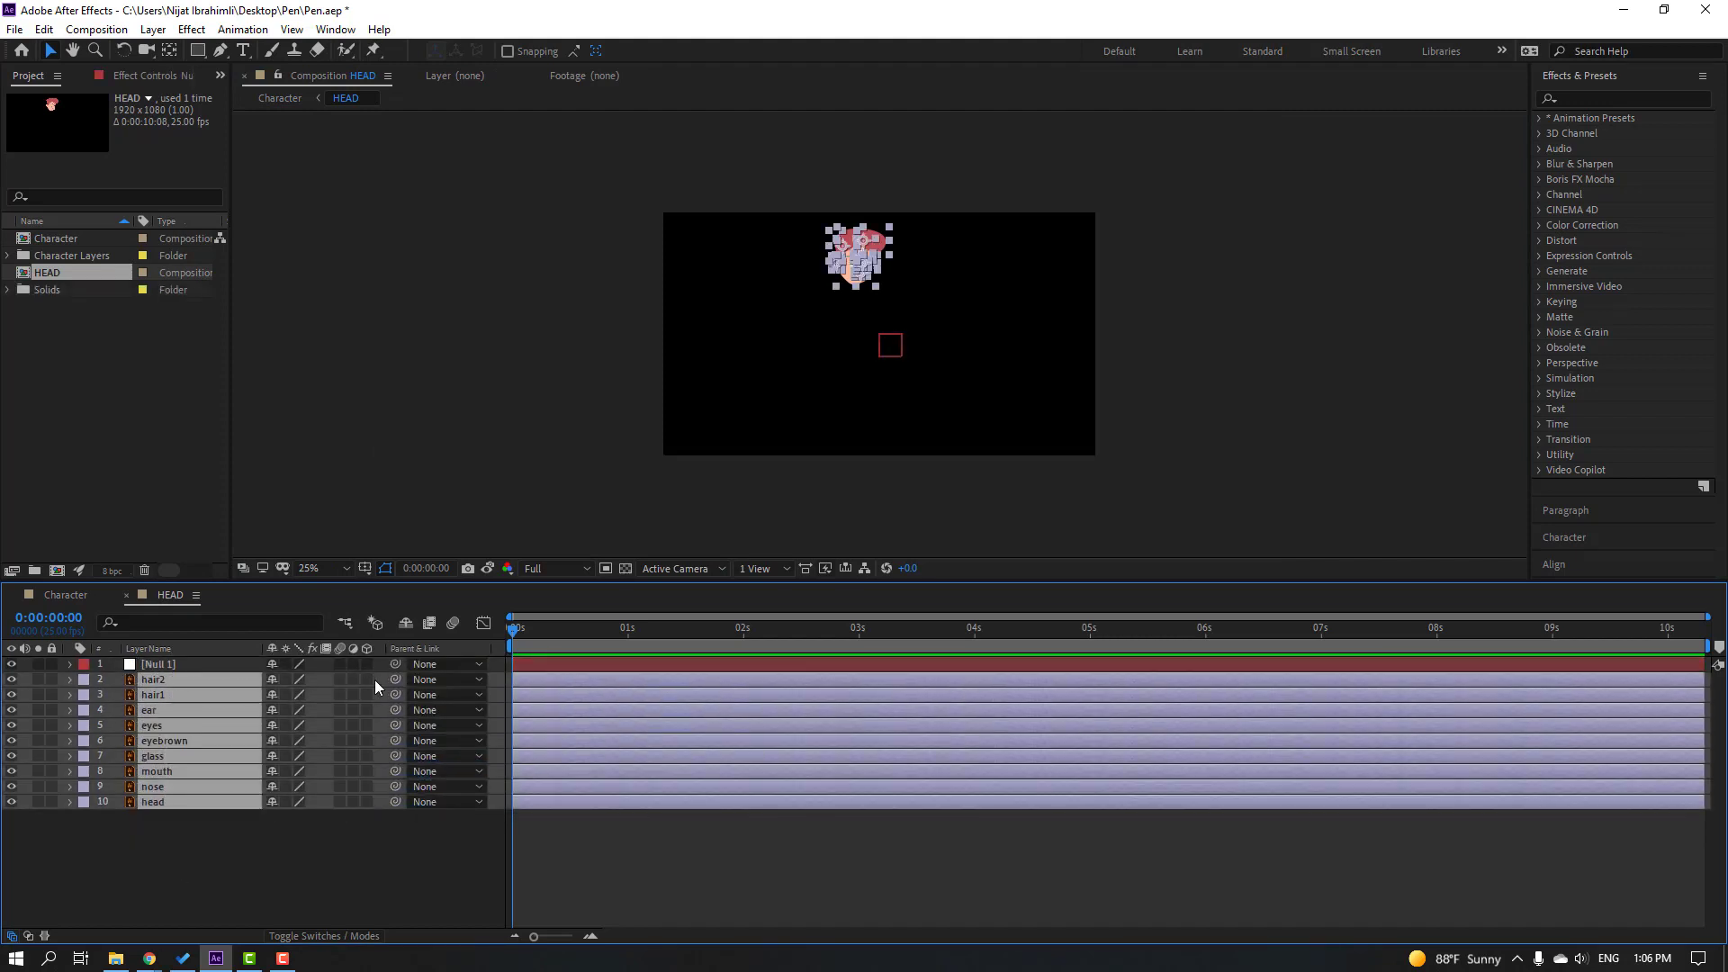
pyautogui.moveTo(394, 681); pyautogui.dragTo(157, 664)
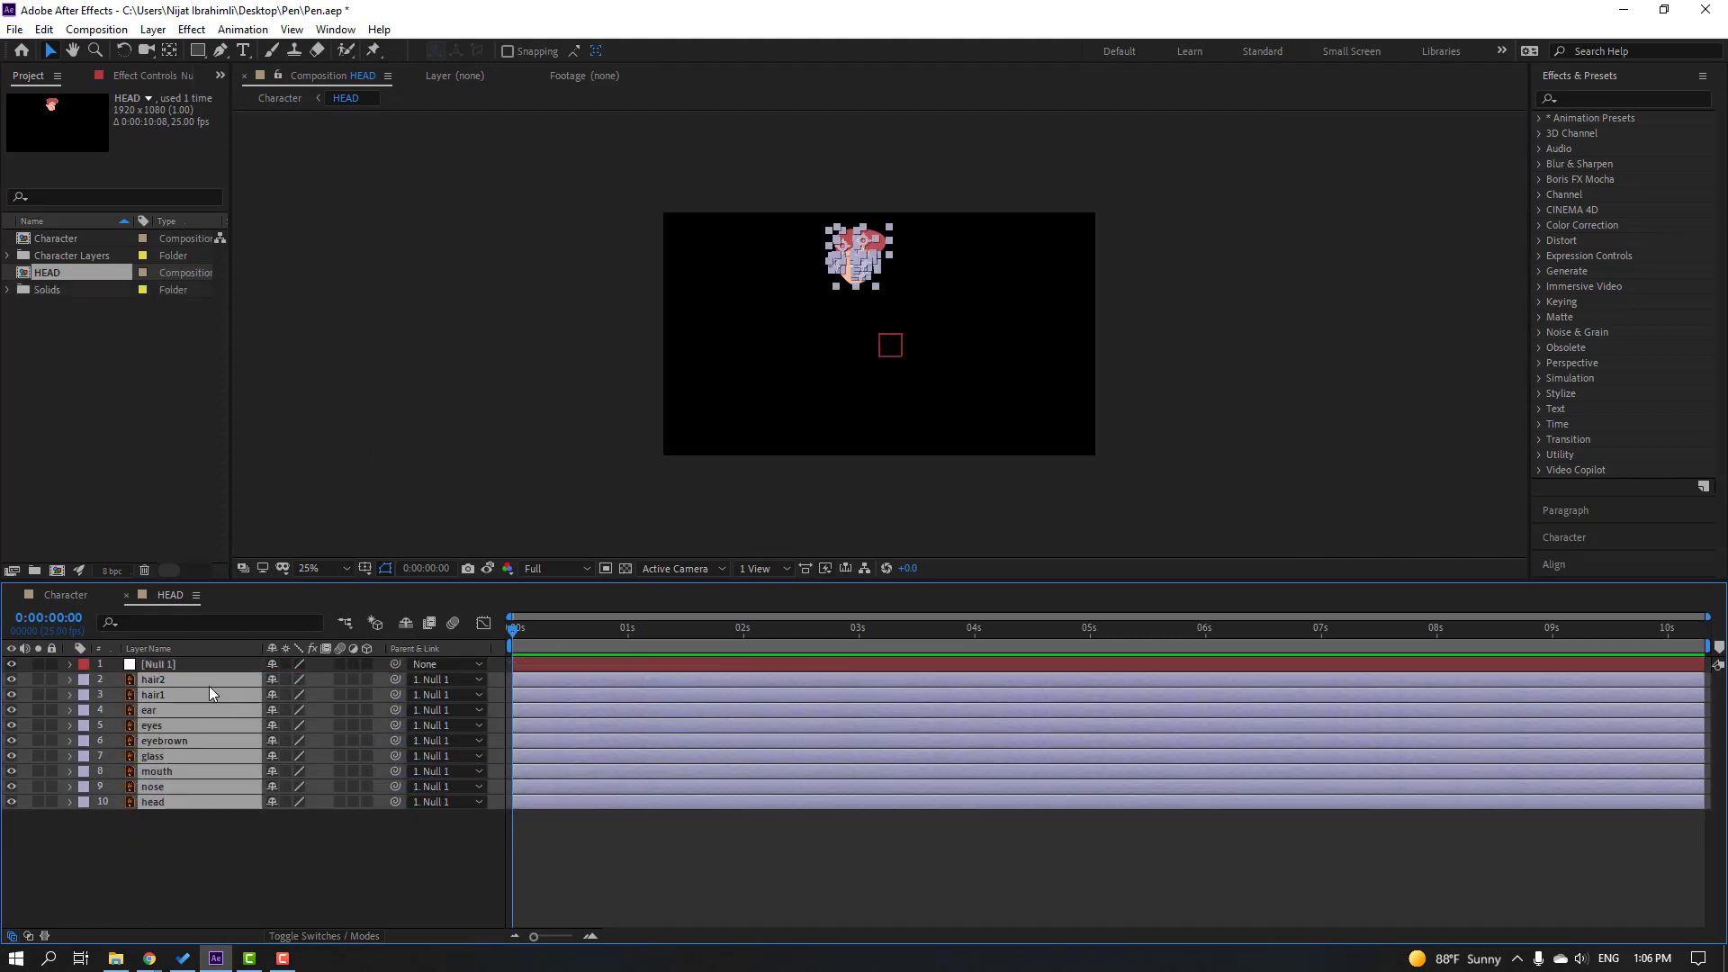
# Step: Scale the null object to 300% to enlarge the whole head, and delete the null
pyautogui.click(166, 667)
pyautogui.press('s')
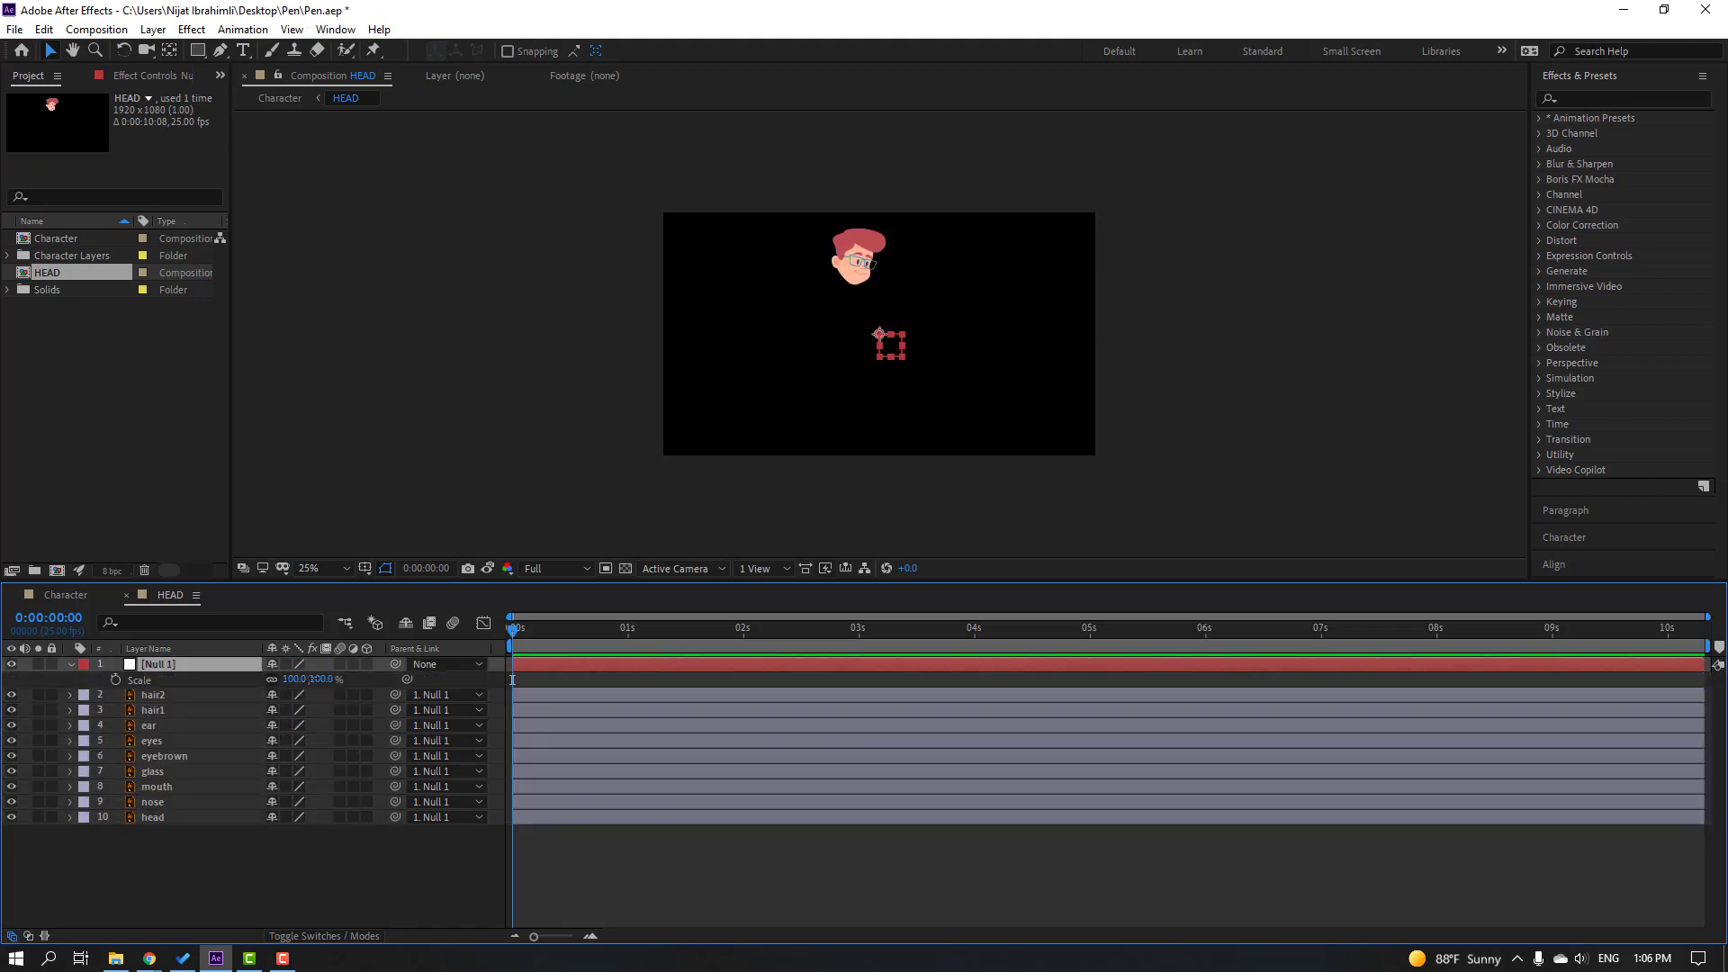
pyautogui.moveTo(295, 680); pyautogui.dragTo(500, 642)
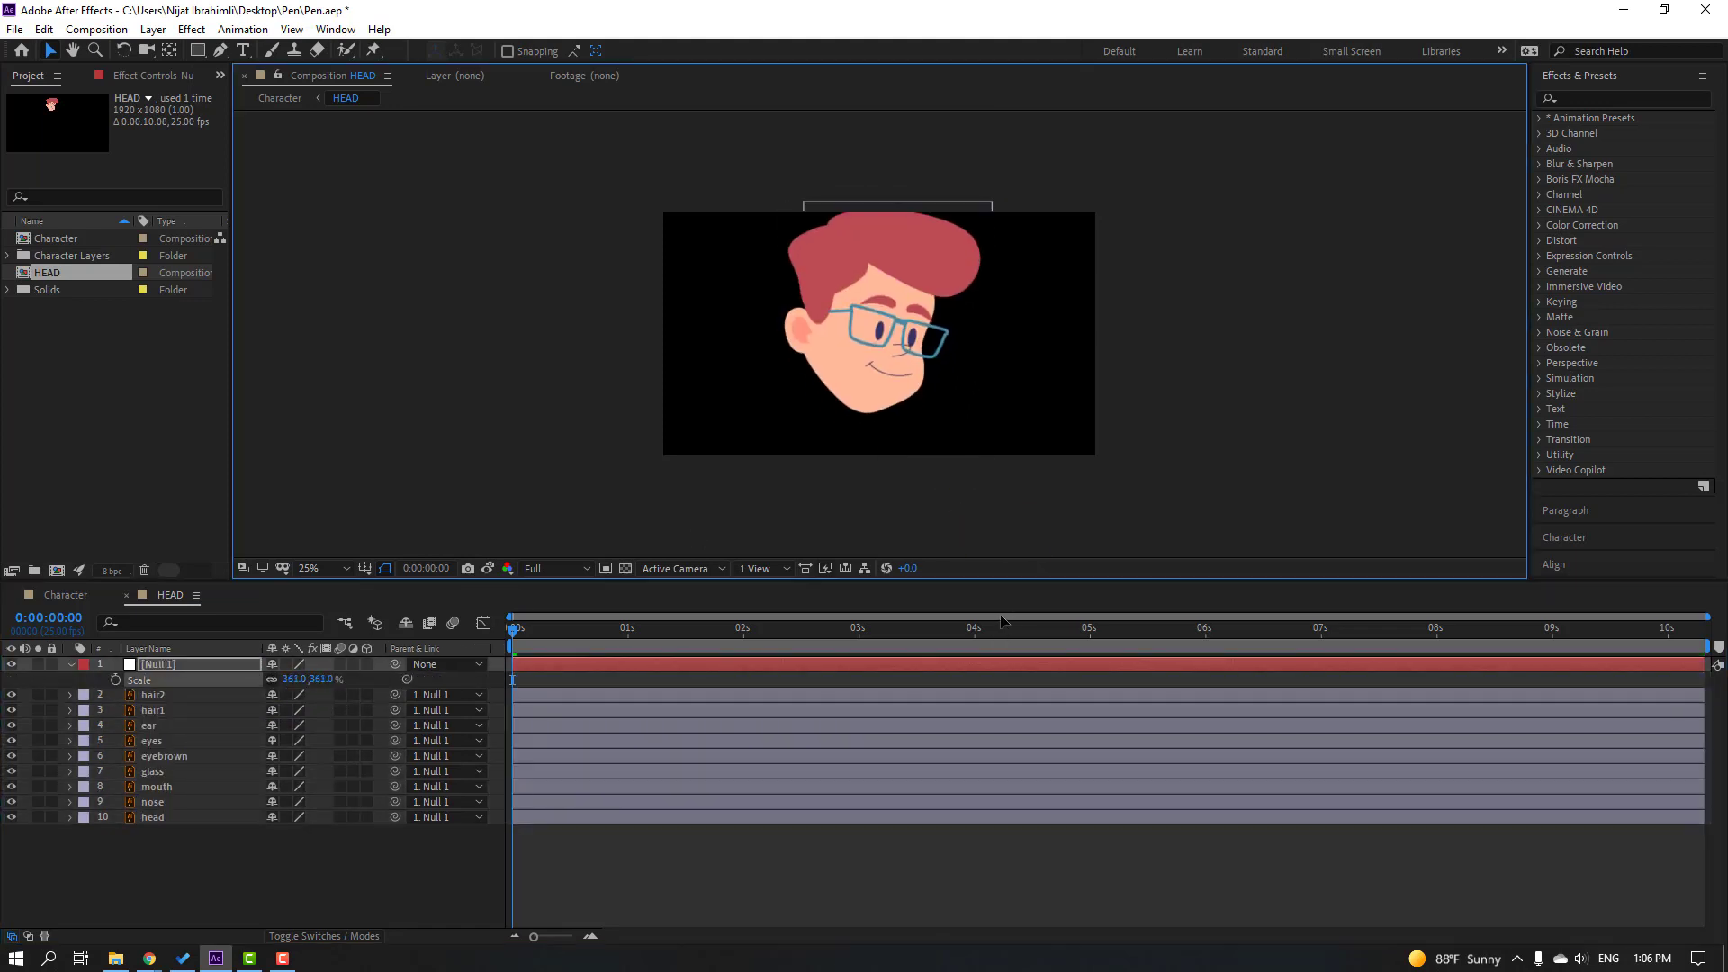
pyautogui.click(296, 680)
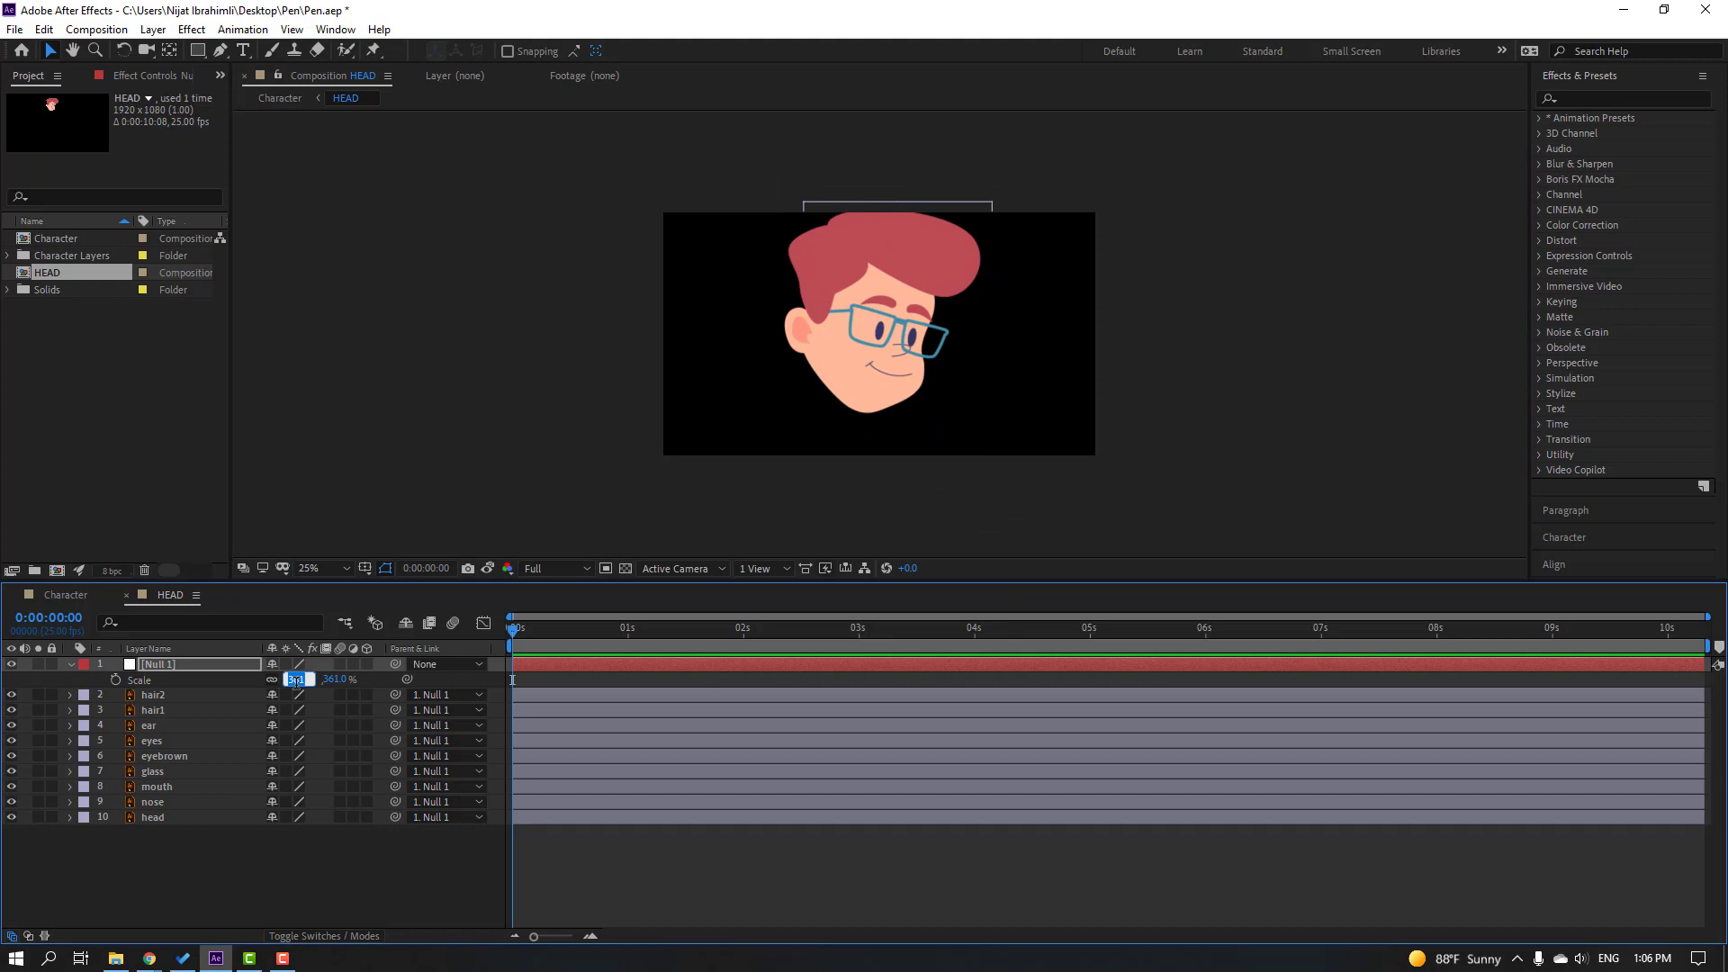
pyautogui.write('300')
pyautogui.press('Return')
pyautogui.scroll(-1, 861, 308)
pyautogui.click(168, 667)
pyautogui.press('Delete')
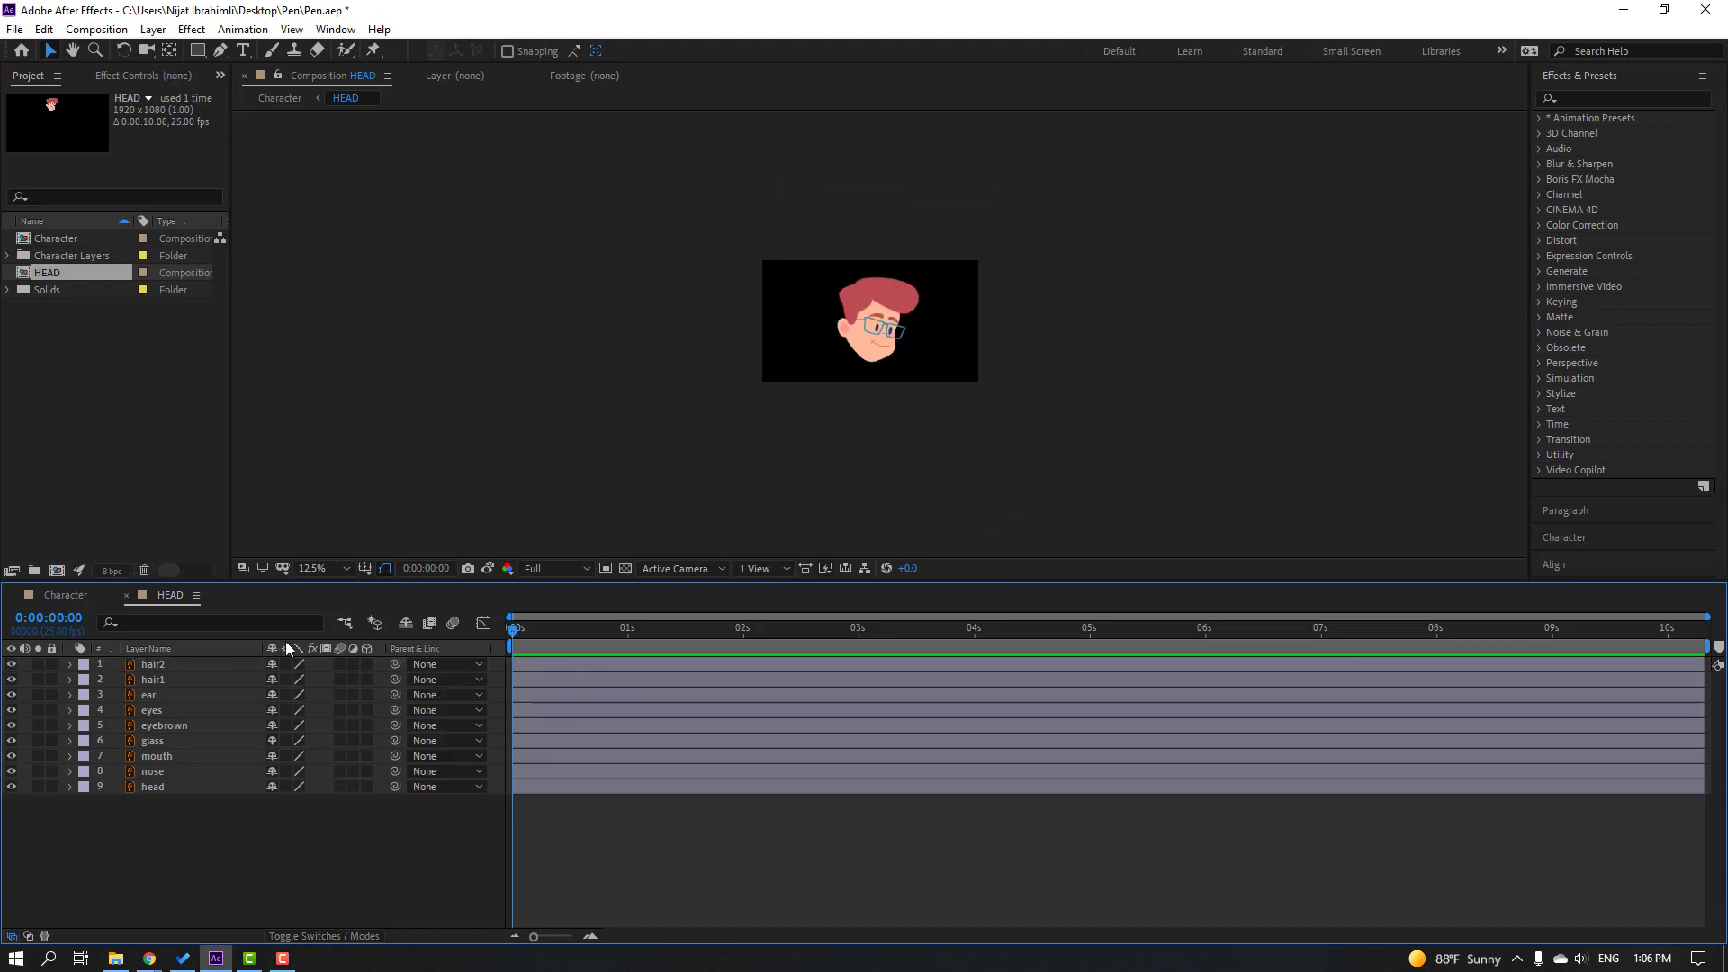
# Step: Draw a roughly square region of interest around the head and crop the composition to it
pyautogui.hotkey('shift', '/')
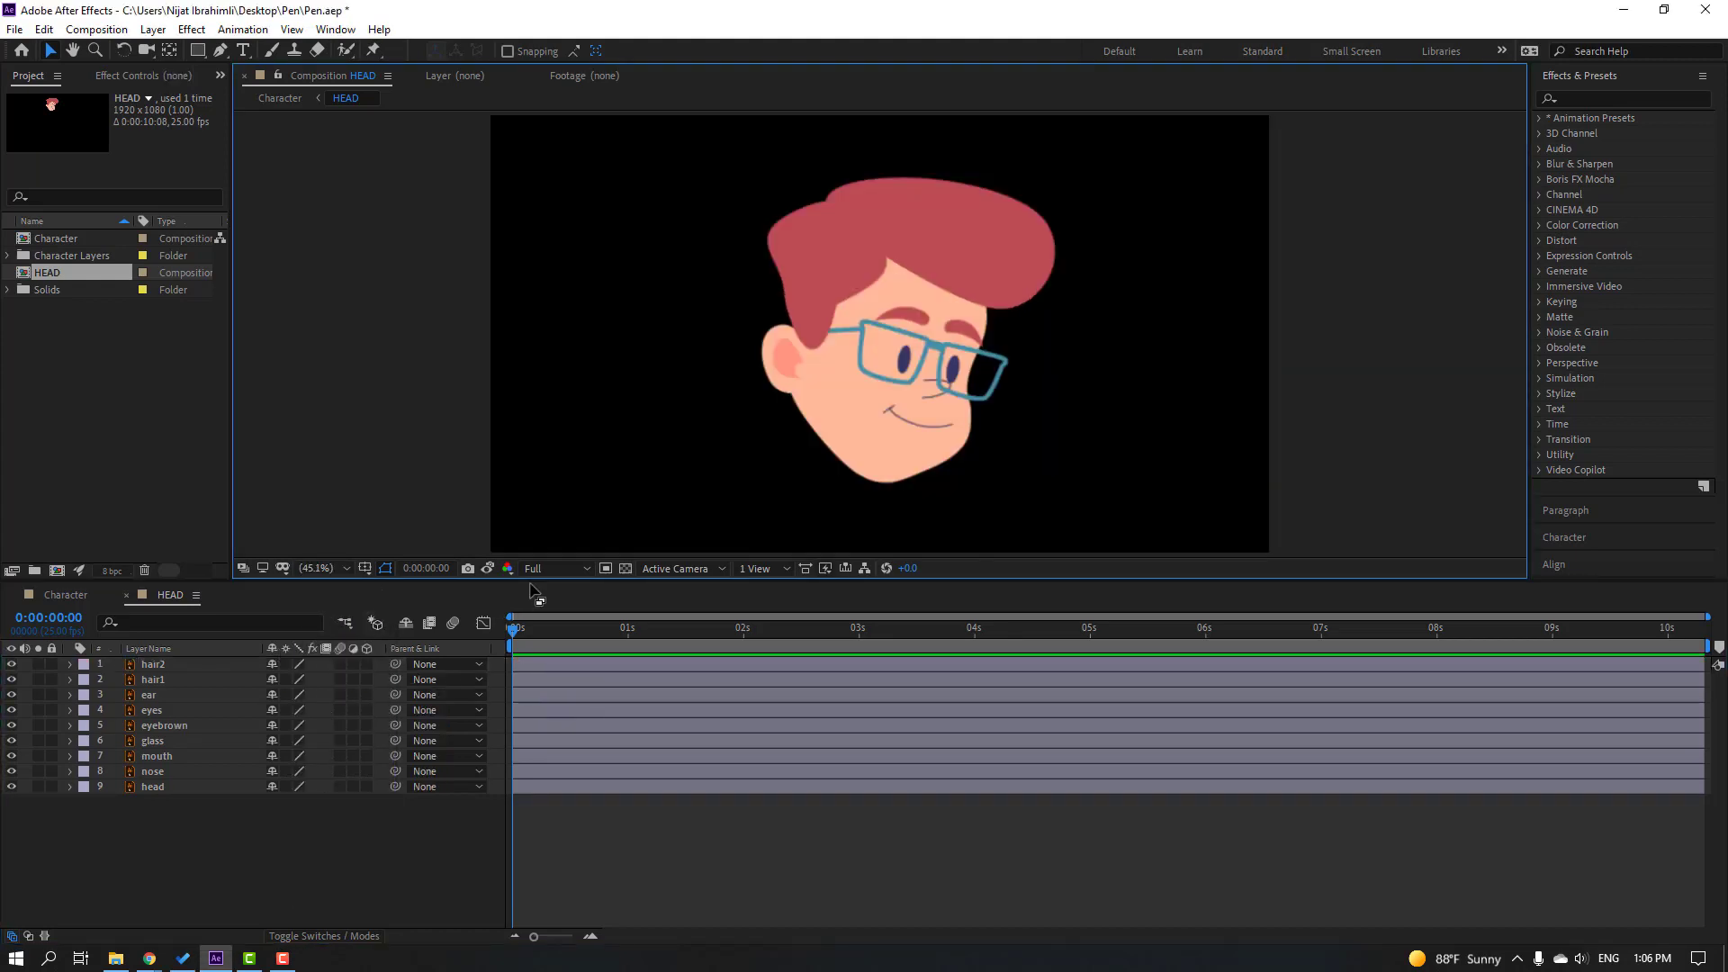
pyautogui.click(605, 569)
pyautogui.press(',')
pyautogui.press(',')
pyautogui.moveTo(781, 217); pyautogui.dragTo(1001, 443)
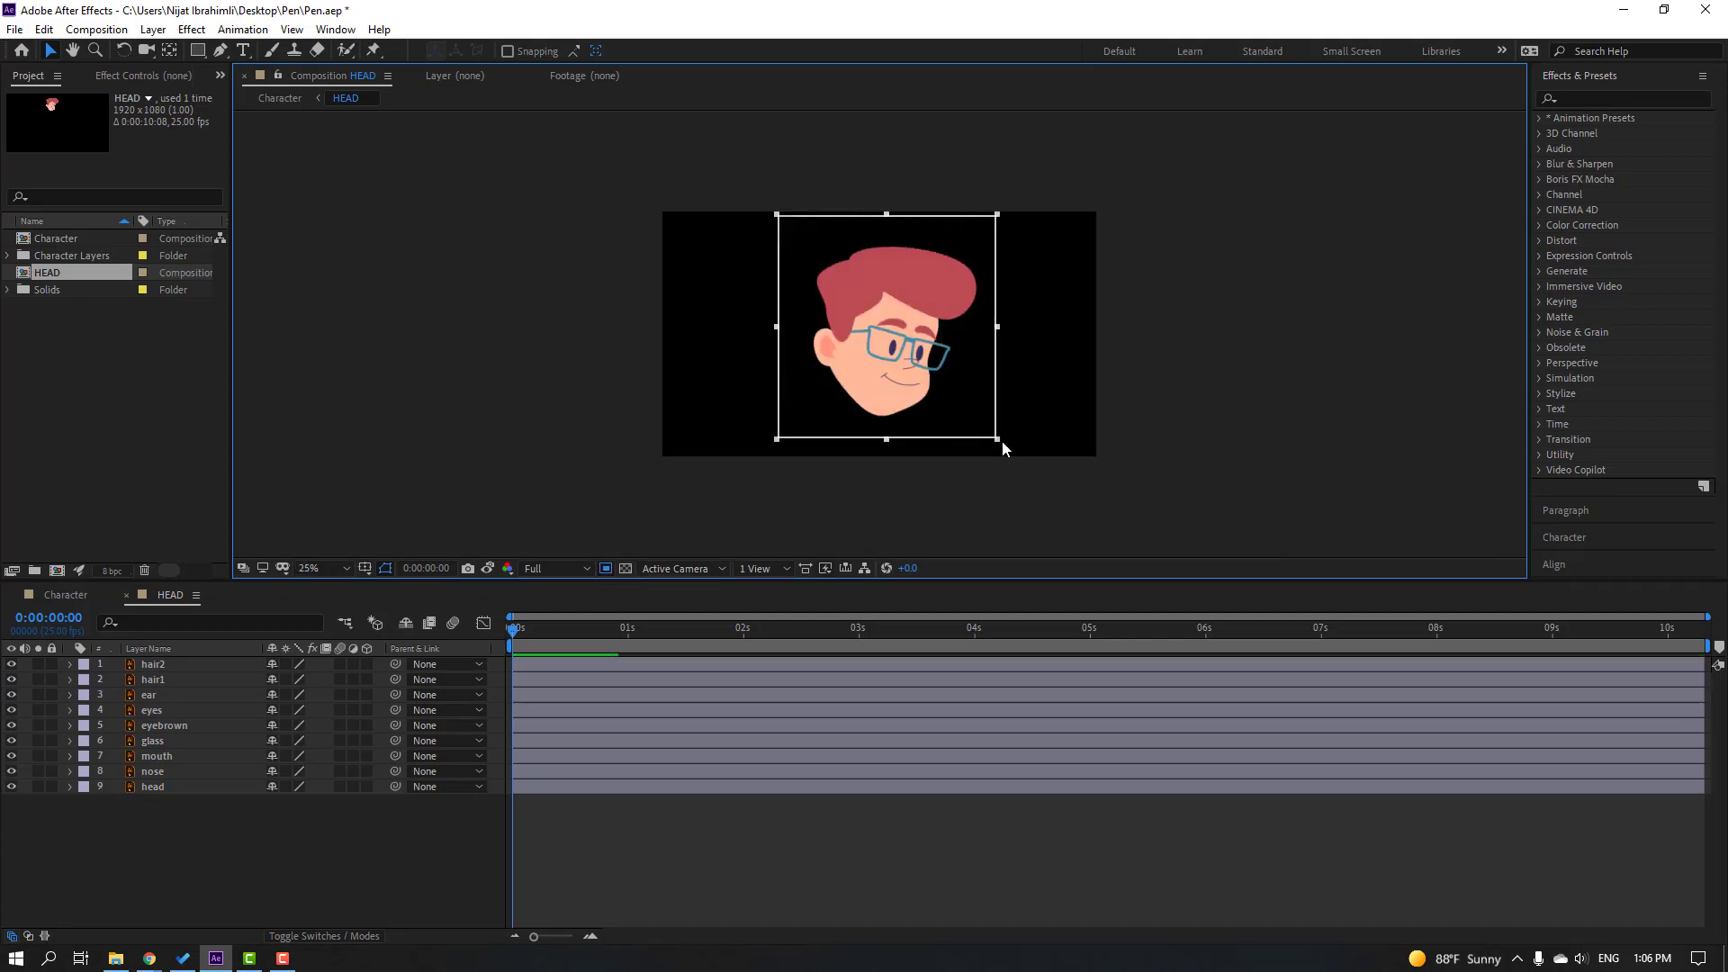
pyautogui.click(97, 29)
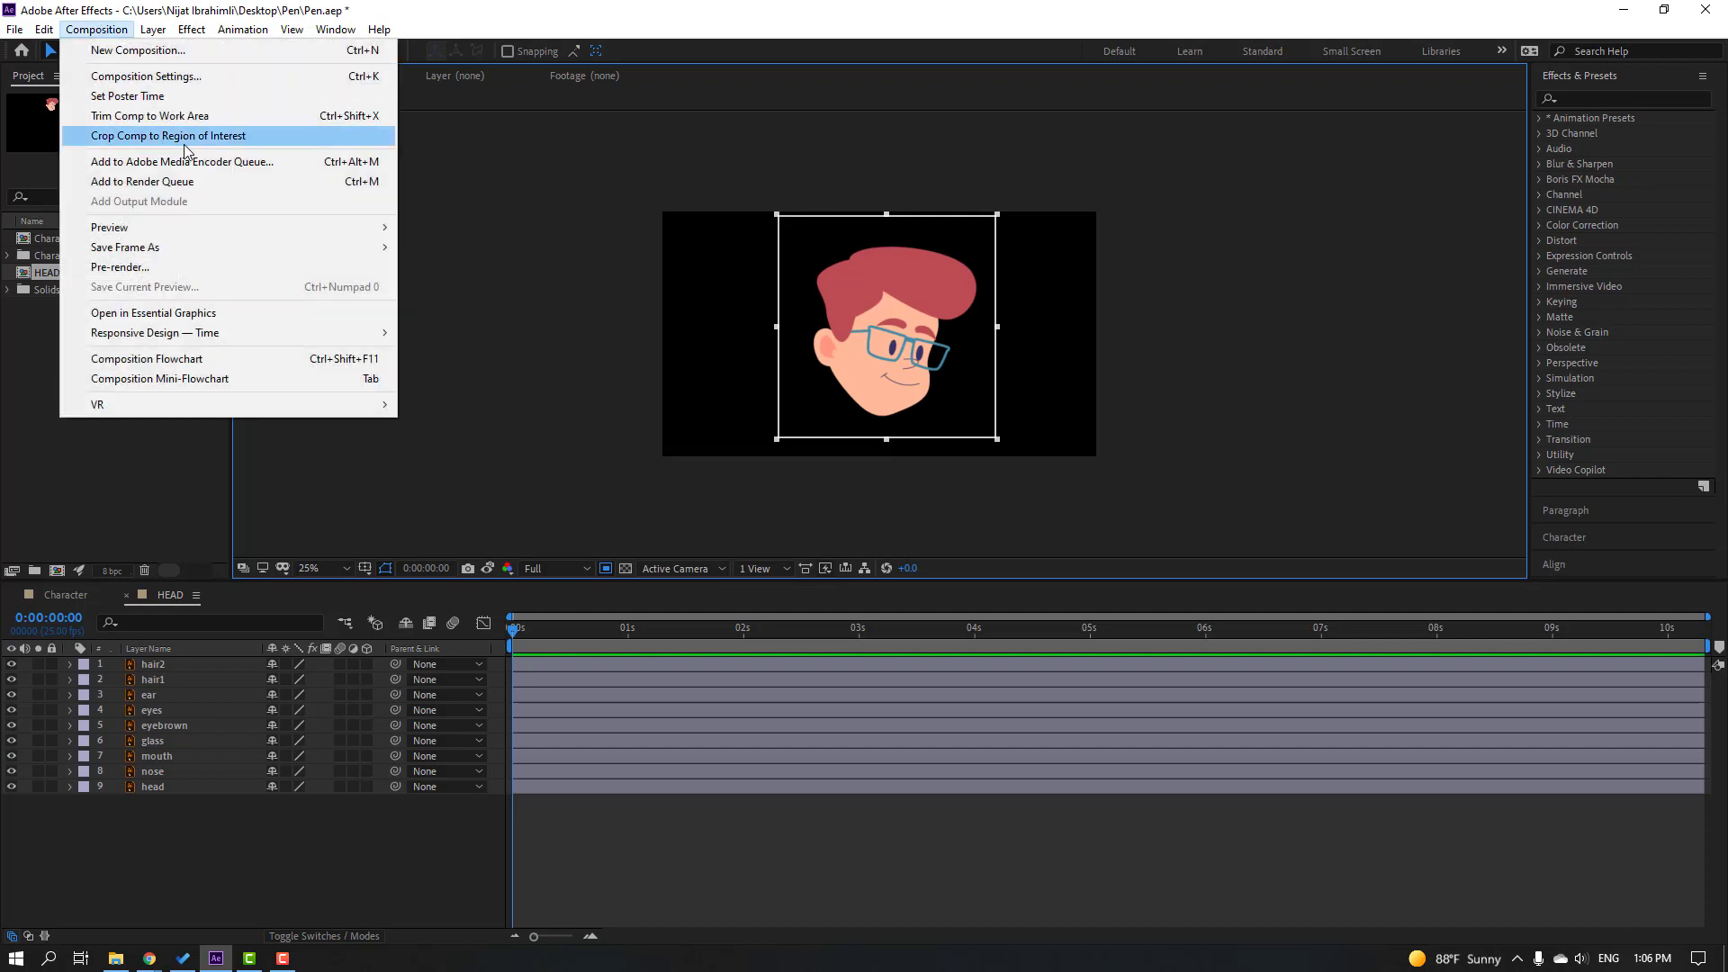
pyautogui.click(248, 137)
# Step: Enable continuous rasterization for all layers in the HEAD composition
pyautogui.scroll(8, 821, 378)
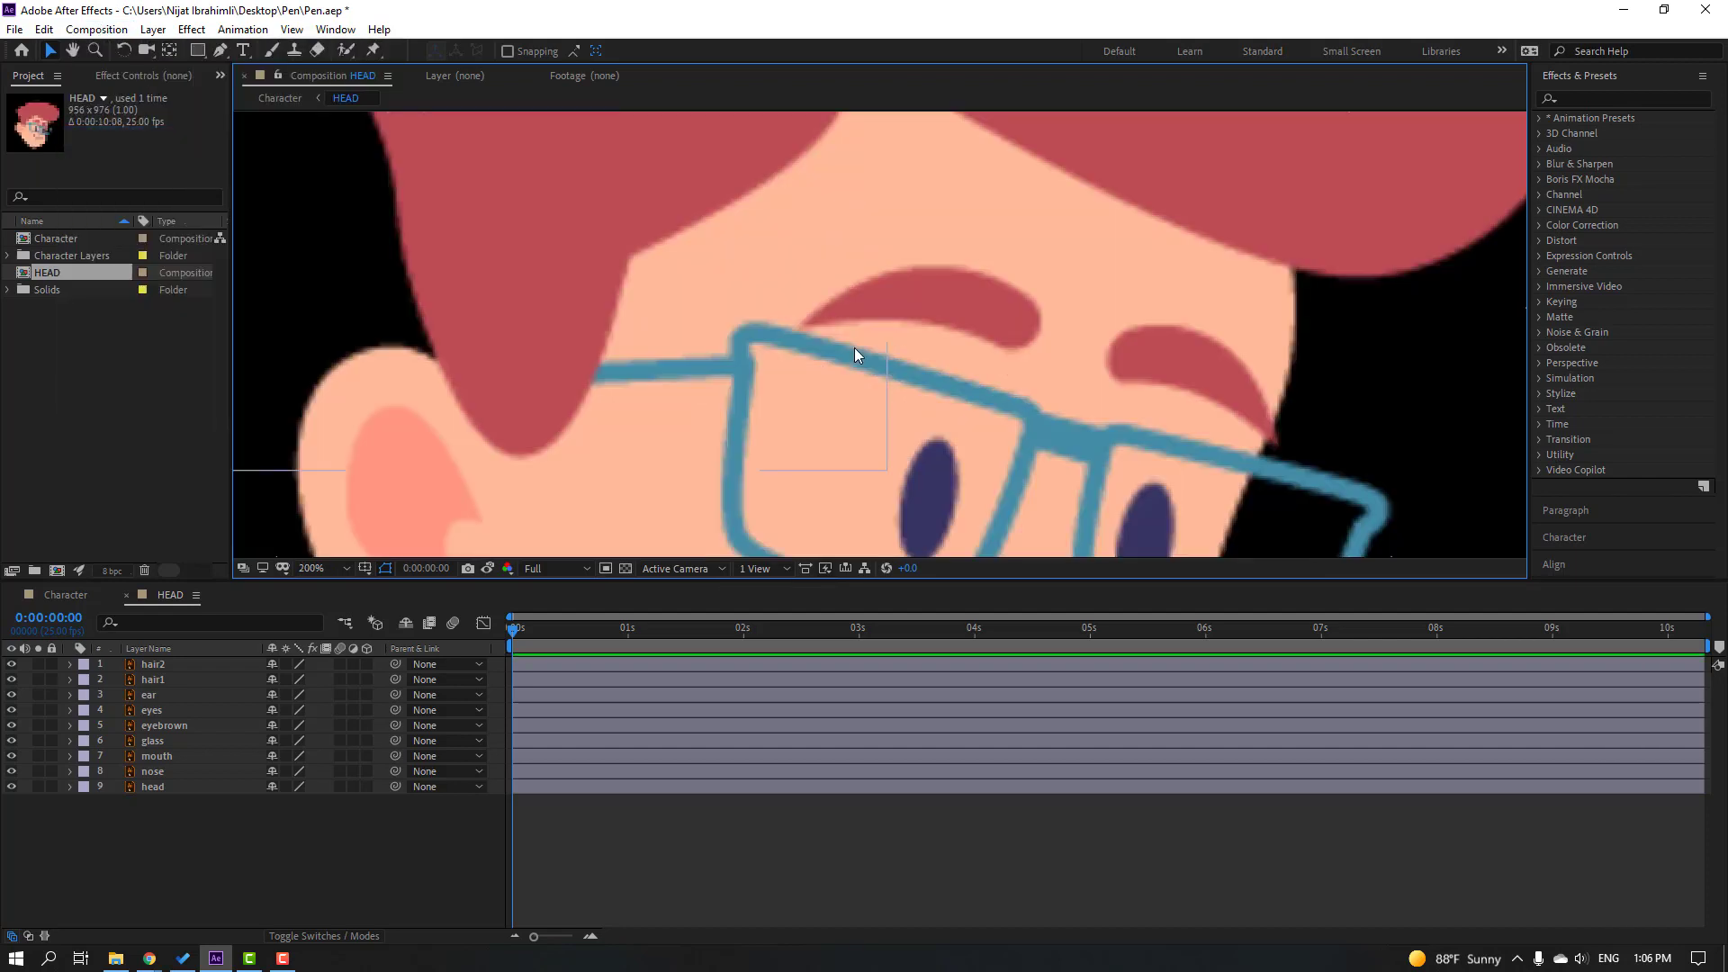
pyautogui.moveTo(138, 868); pyautogui.dragTo(234, 657)
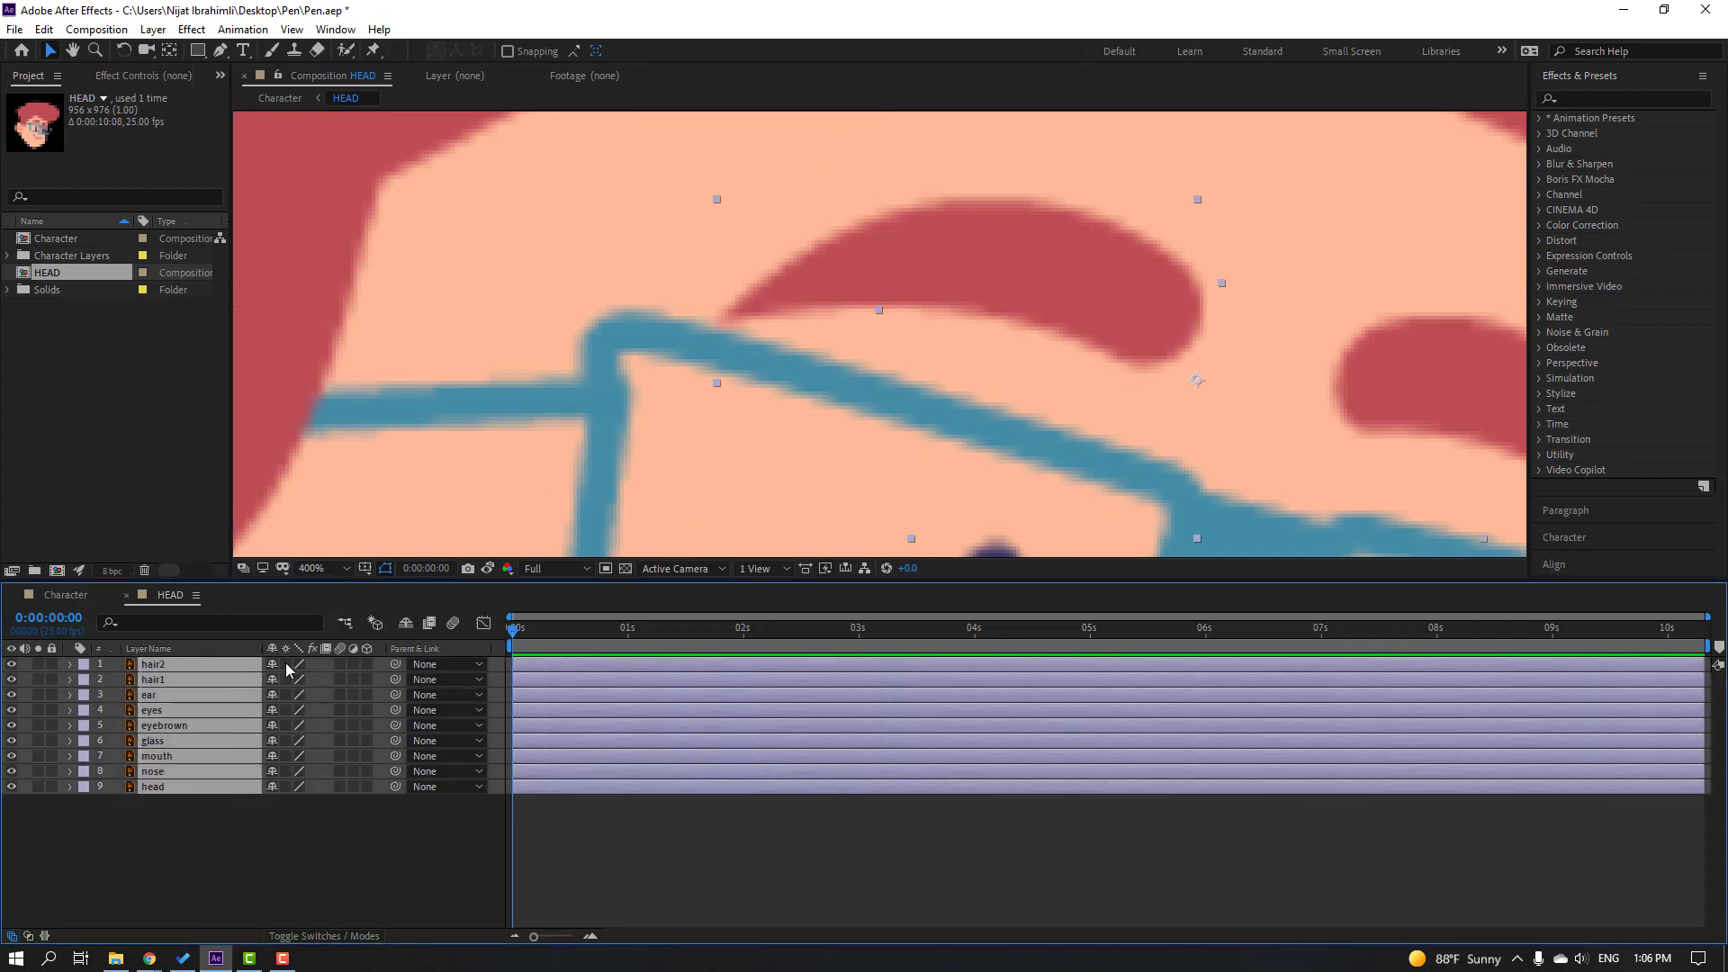
pyautogui.click(285, 665)
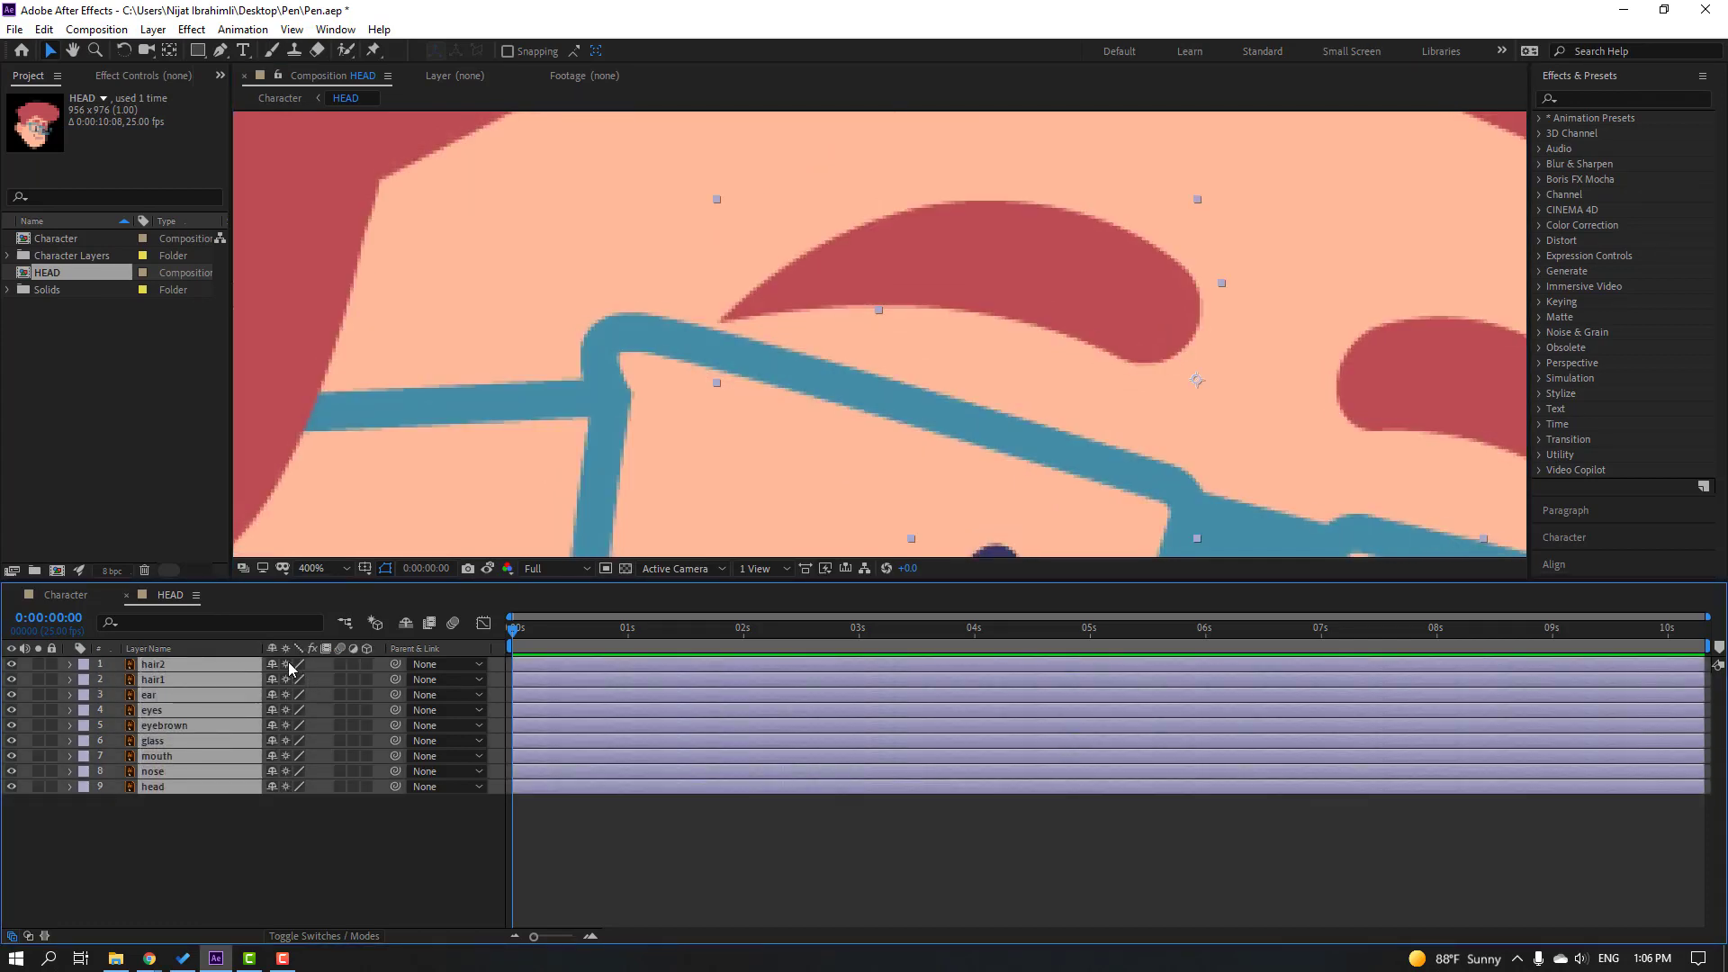
pyautogui.hotkey('shift', '/')
pyautogui.click(94, 799)
# Step: Return to the Character composition and set the HEAD layer's scale to 30%
pyautogui.click(58, 597)
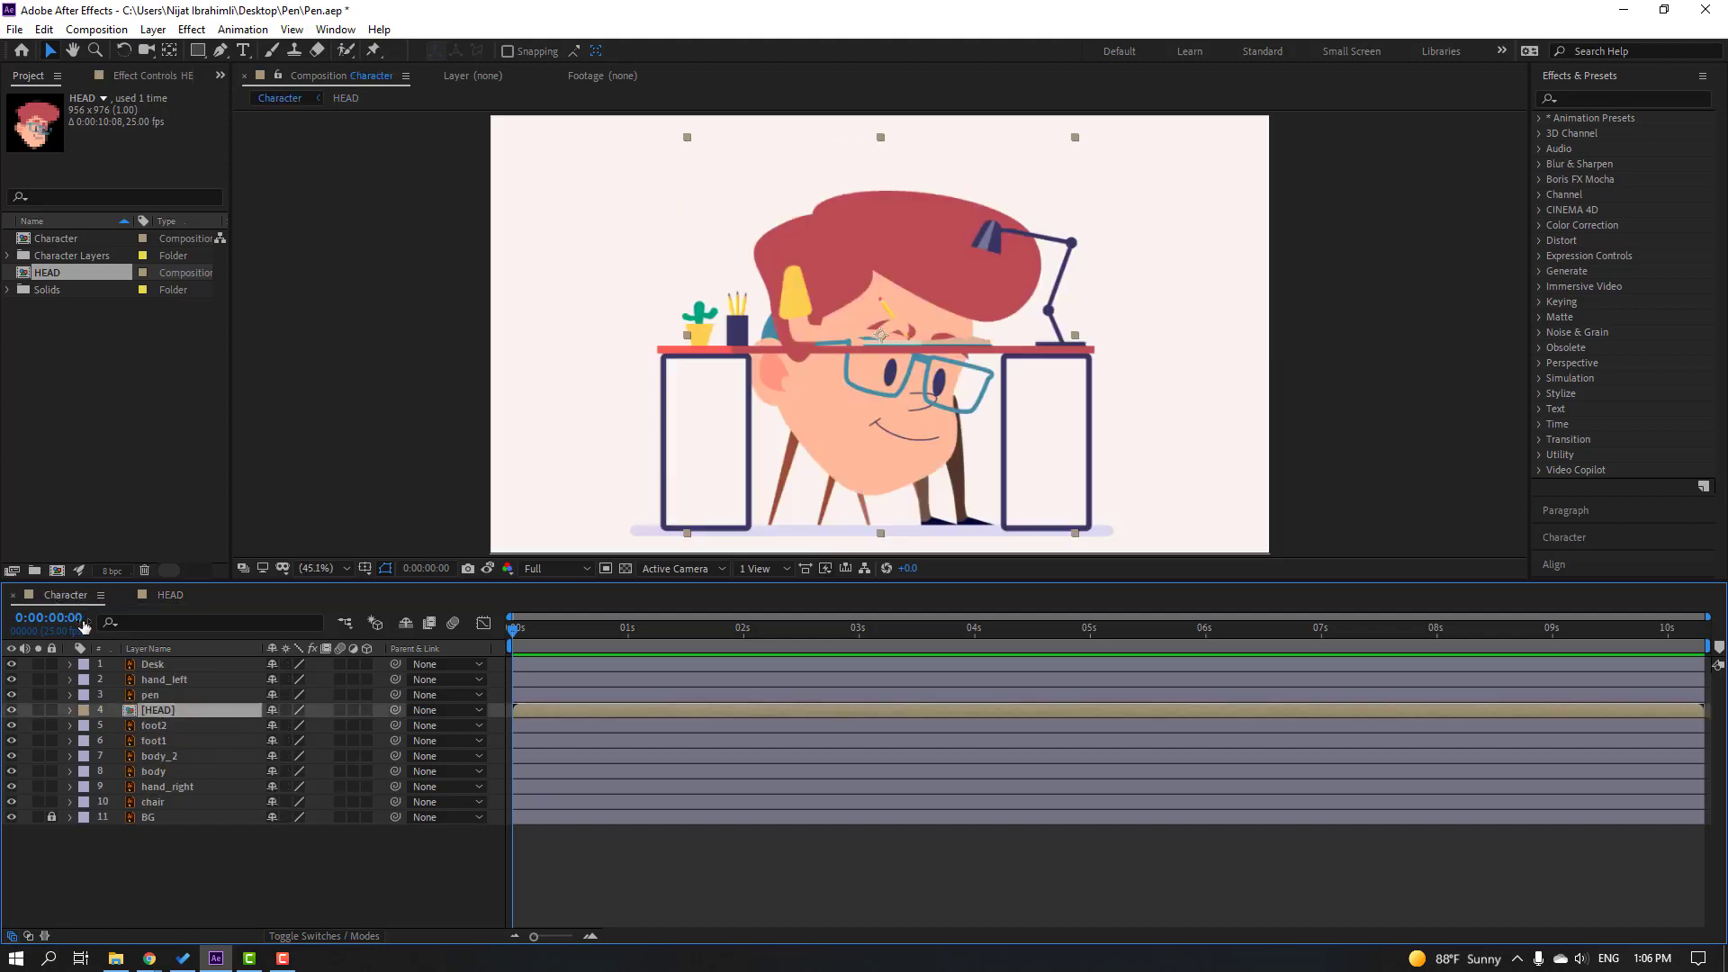
pyautogui.press('s')
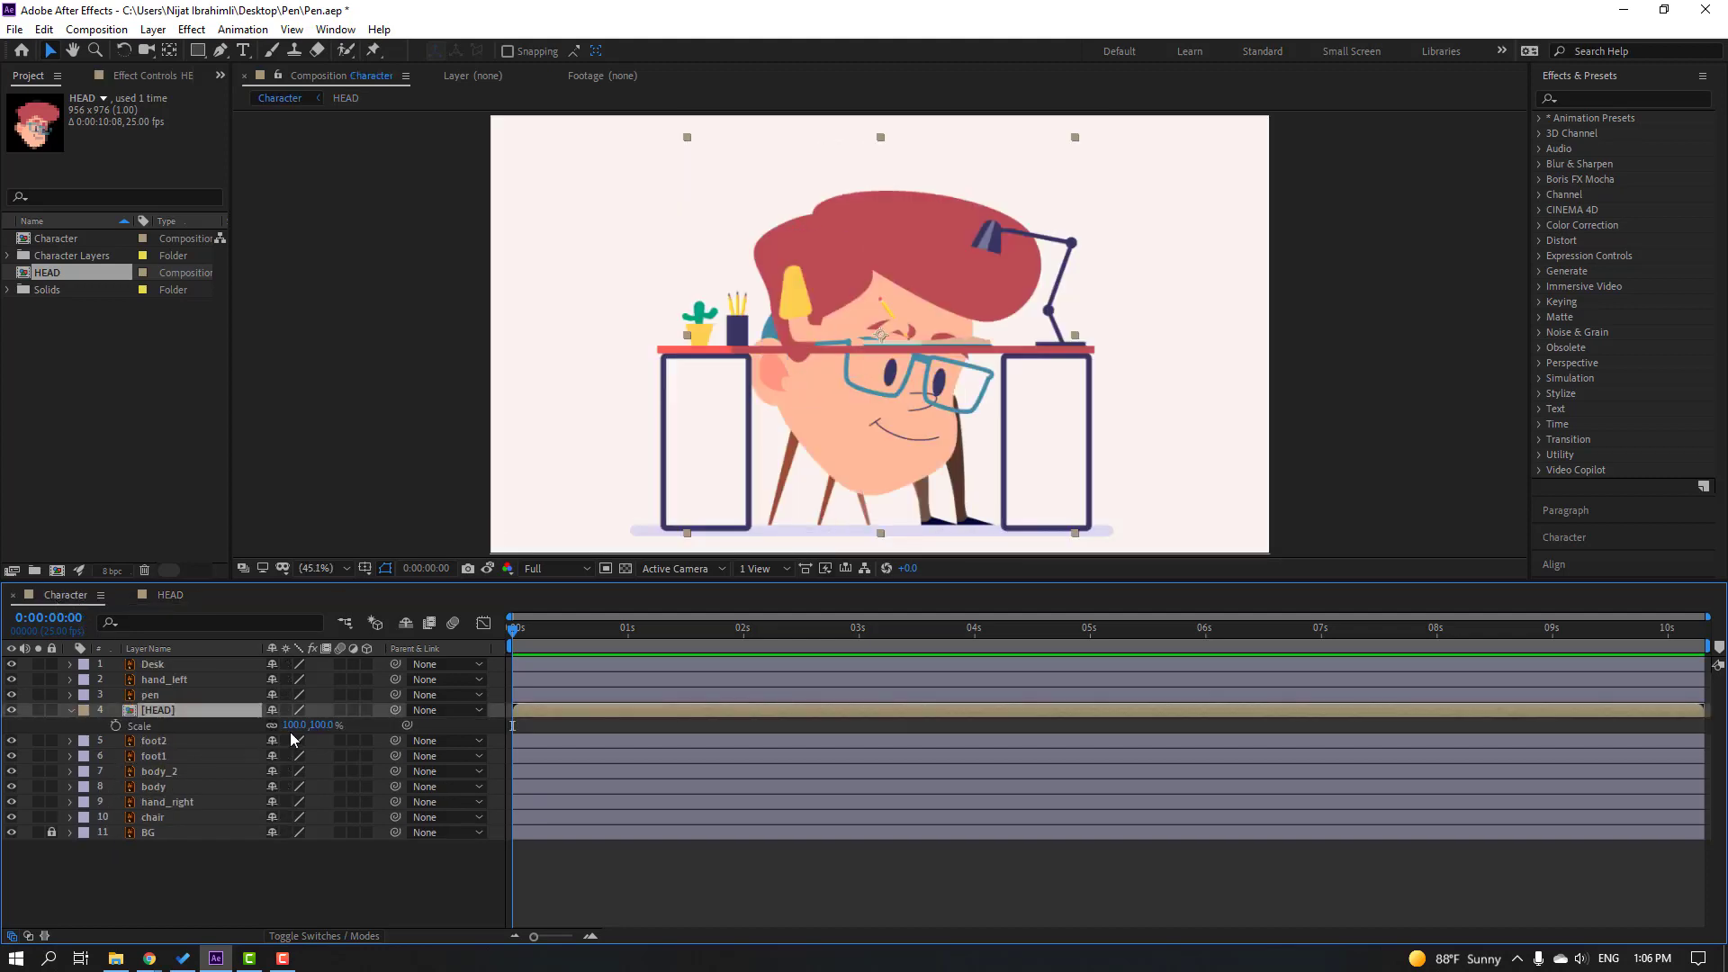
pyautogui.click(294, 724)
pyautogui.write('30')
pyautogui.press('Return')
# Step: Move the HEAD layer up from the desk and seat it on the character's neck
pyautogui.scroll(2, 1018, 271)
pyautogui.moveTo(896, 351); pyautogui.dragTo(837, 193)
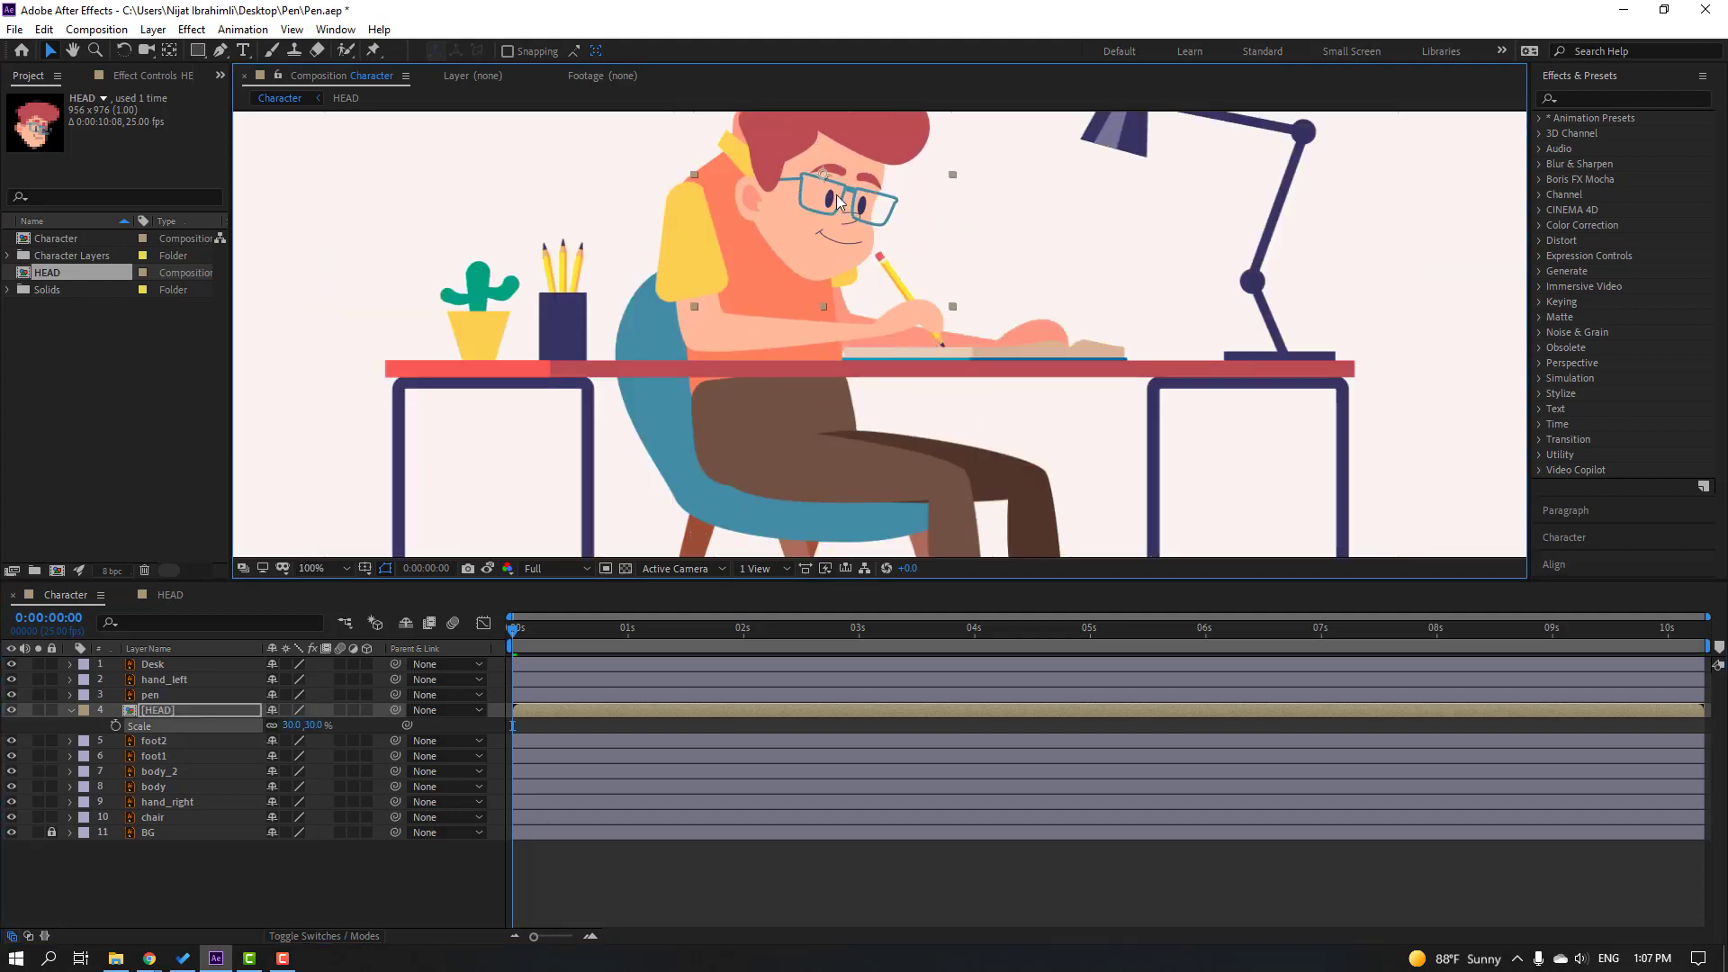
pyautogui.moveTo(706, 192); pyautogui.dragTo(717, 308)
pyautogui.moveTo(818, 344); pyautogui.dragTo(856, 355)
pyautogui.scroll(2, 856, 356)
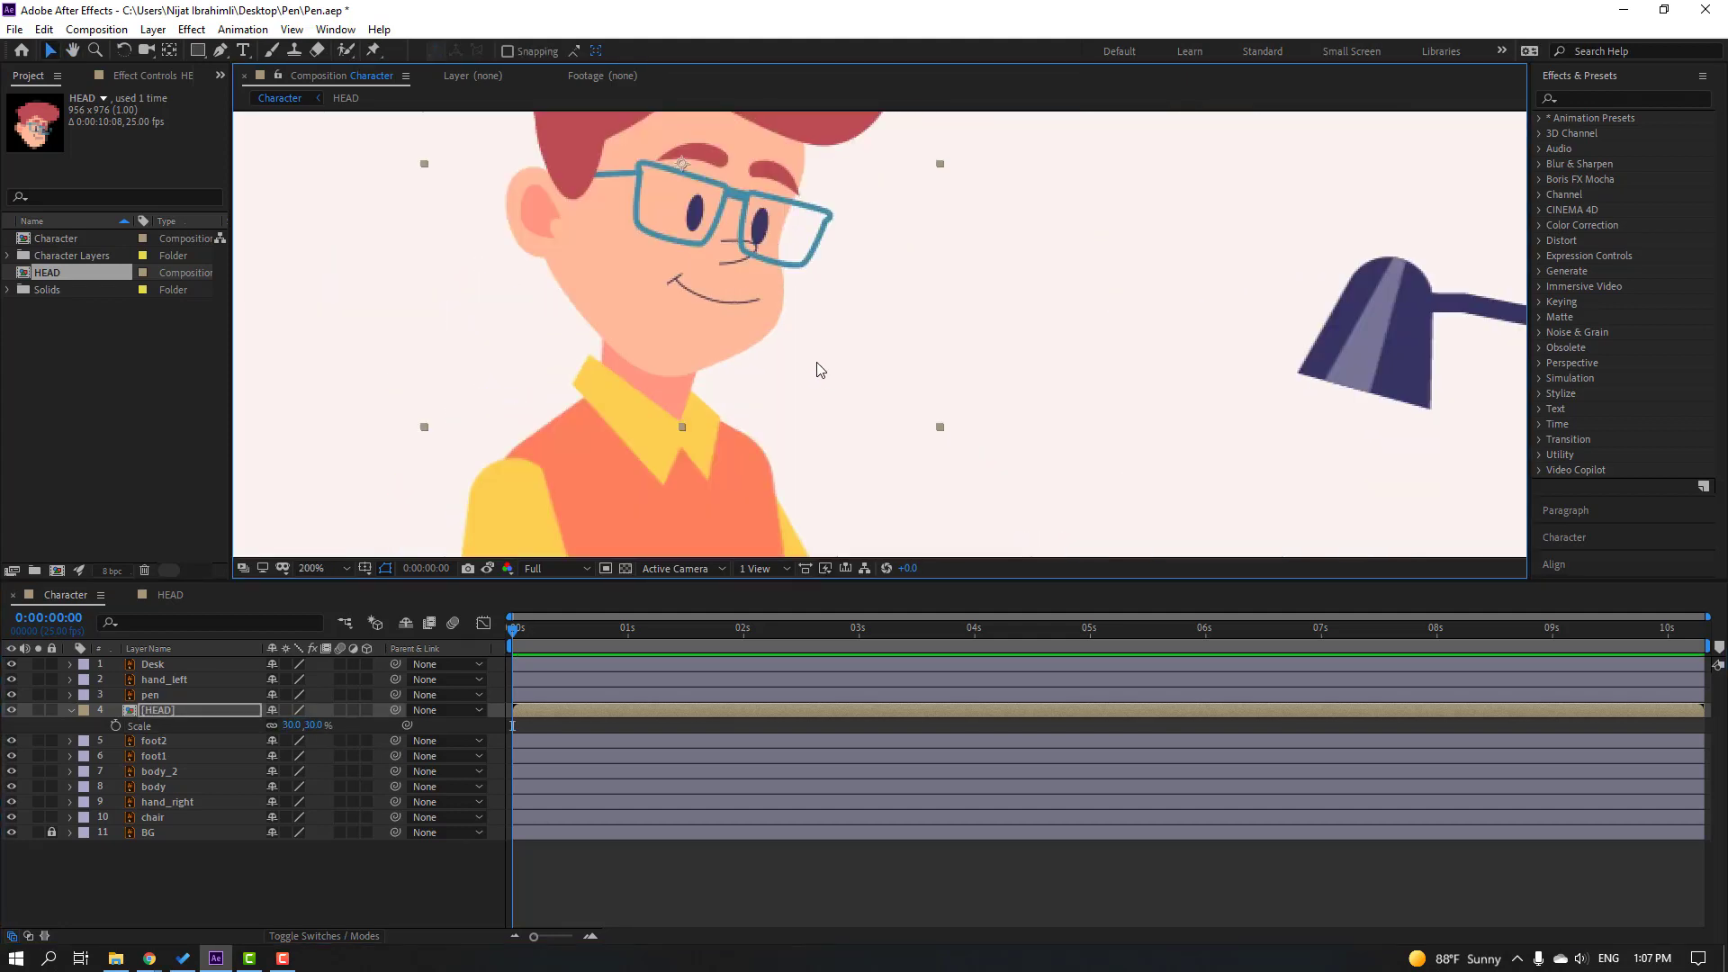
# Step: Compare the head with the stored snapshot and set the HEAD layer's scale to 35%
pyautogui.click(489, 569)
pyautogui.click(489, 569)
pyautogui.click(489, 569)
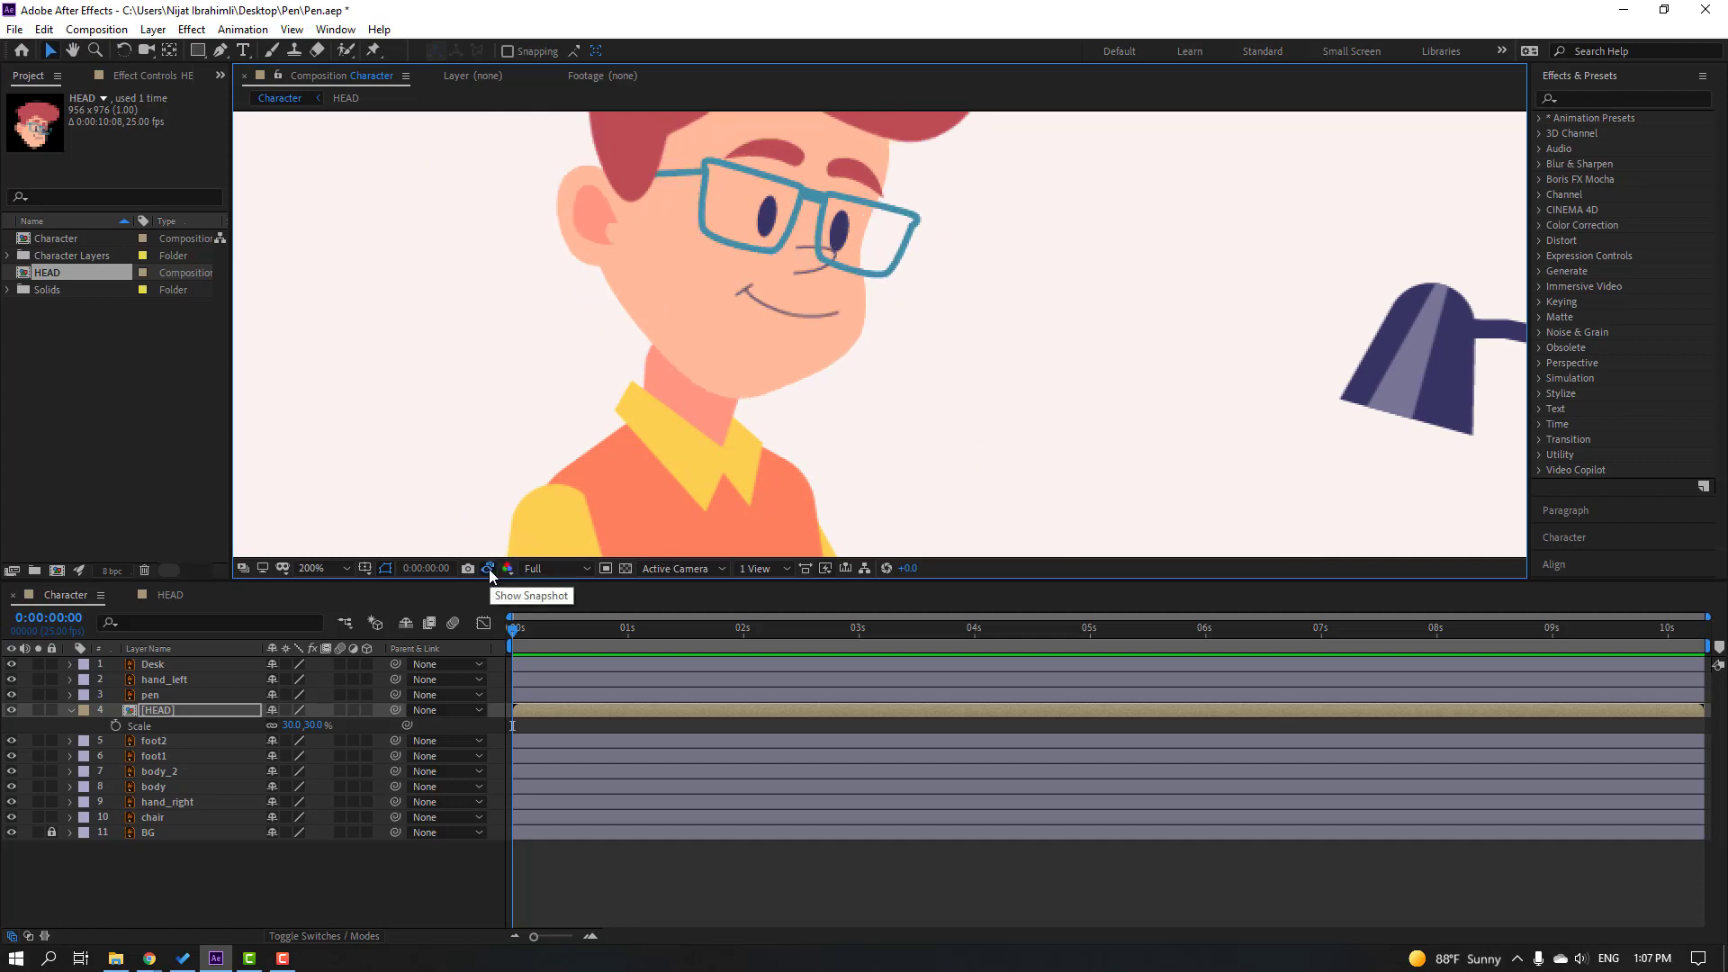
pyautogui.click(293, 725)
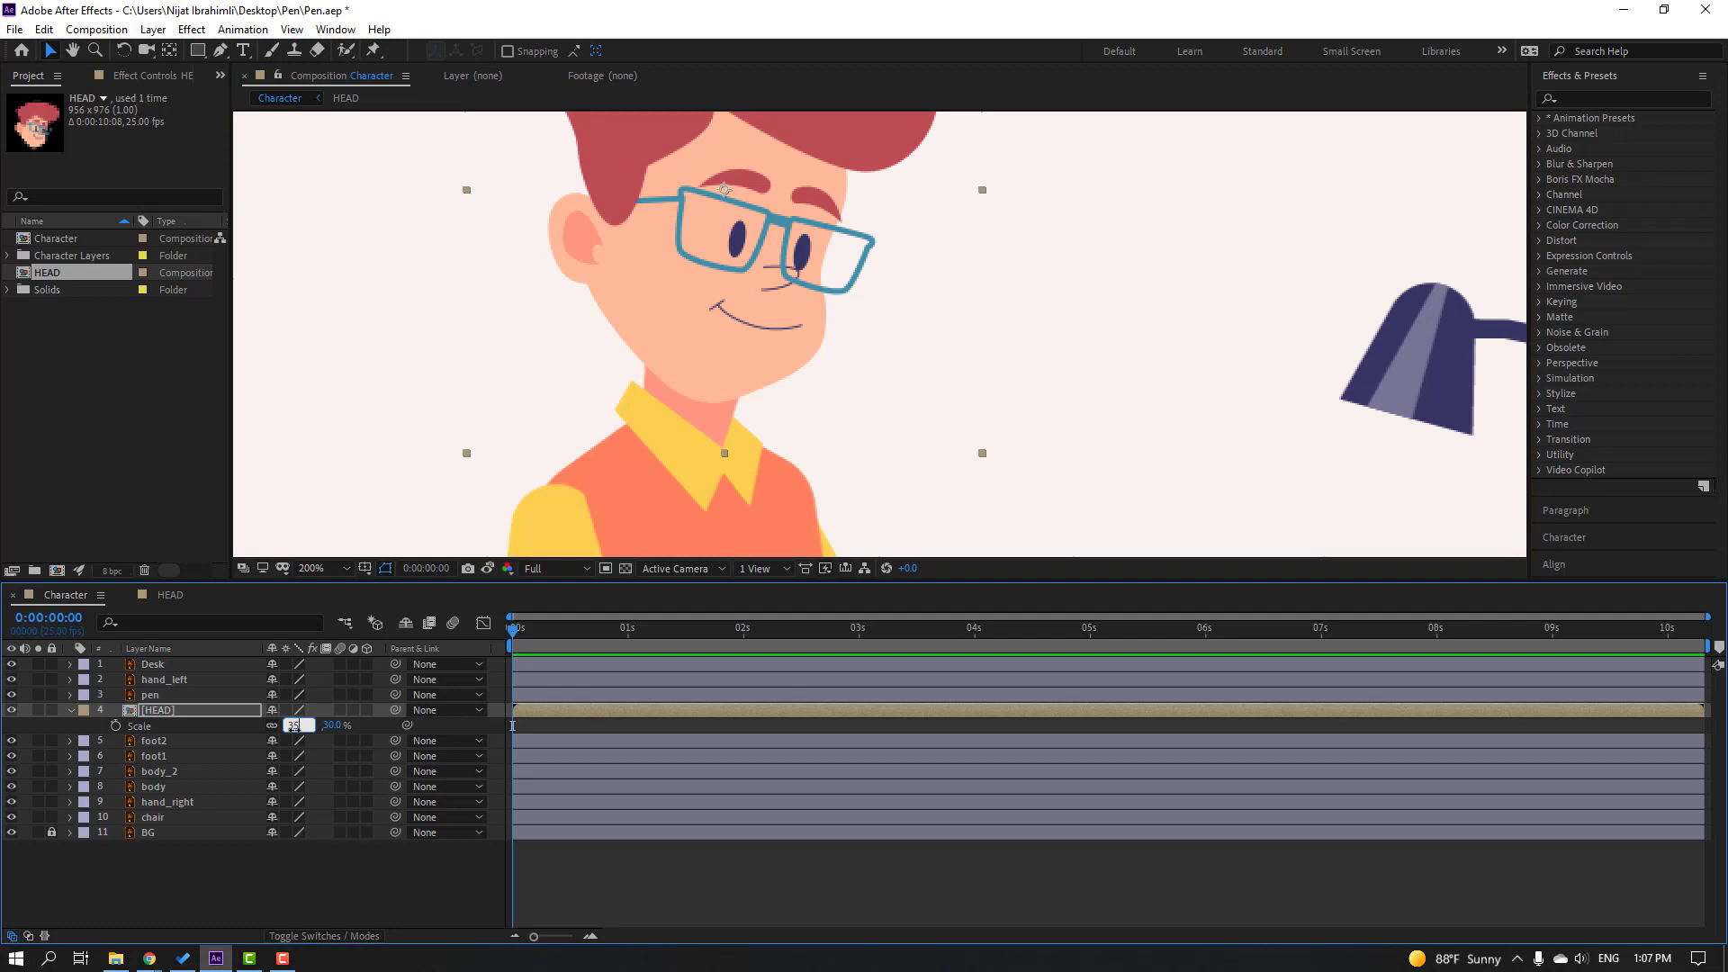
pyautogui.write('35')
pyautogui.press('Return')
pyautogui.click(488, 569)
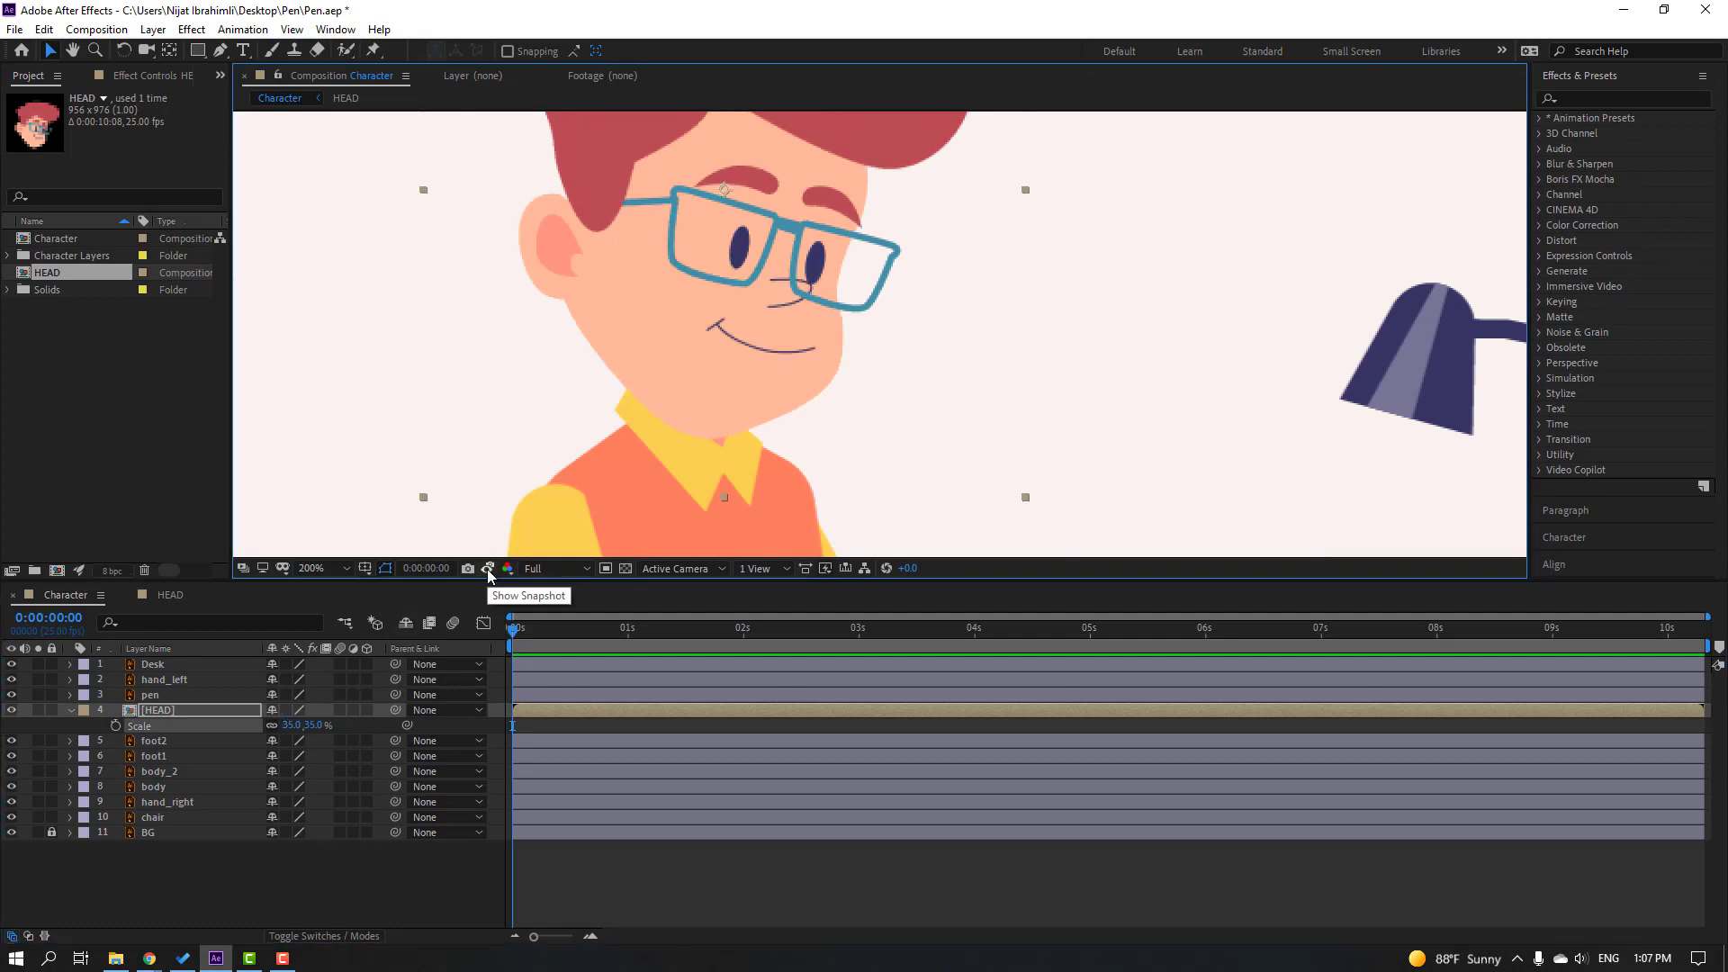
pyautogui.click(488, 569)
# Step: Set the HEAD layer's scale to 33% and reposition it on the neck to match the snapshot
pyautogui.click(292, 725)
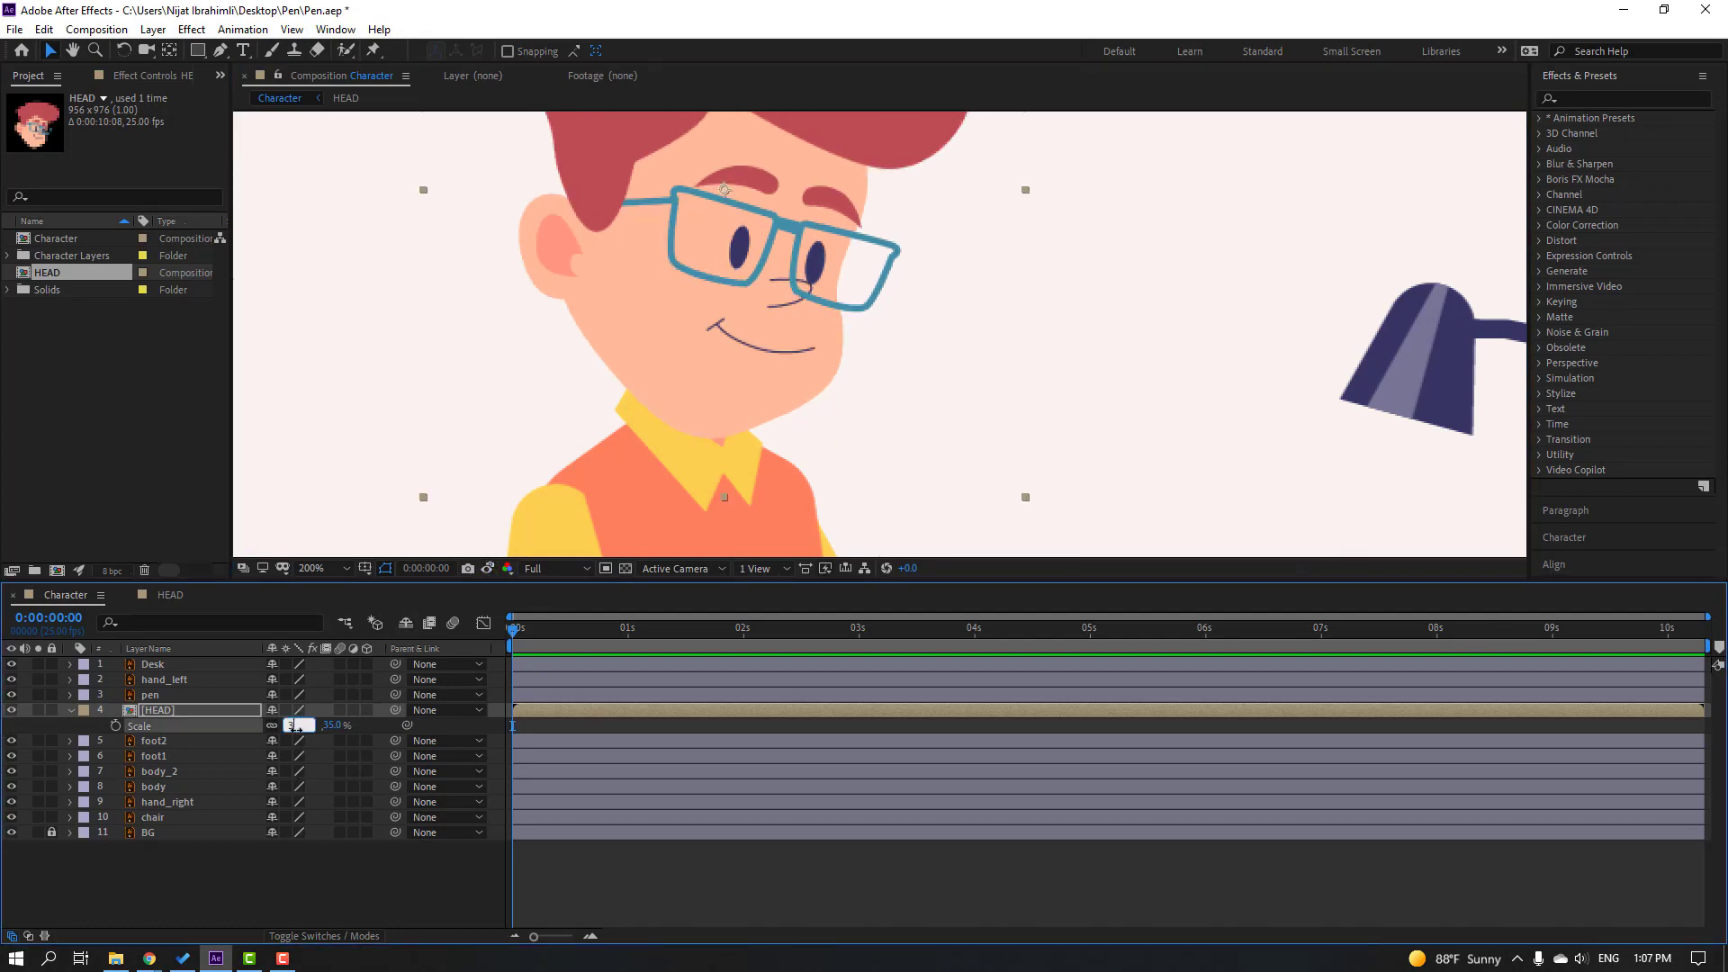
pyautogui.write('33')
pyautogui.press('Return')
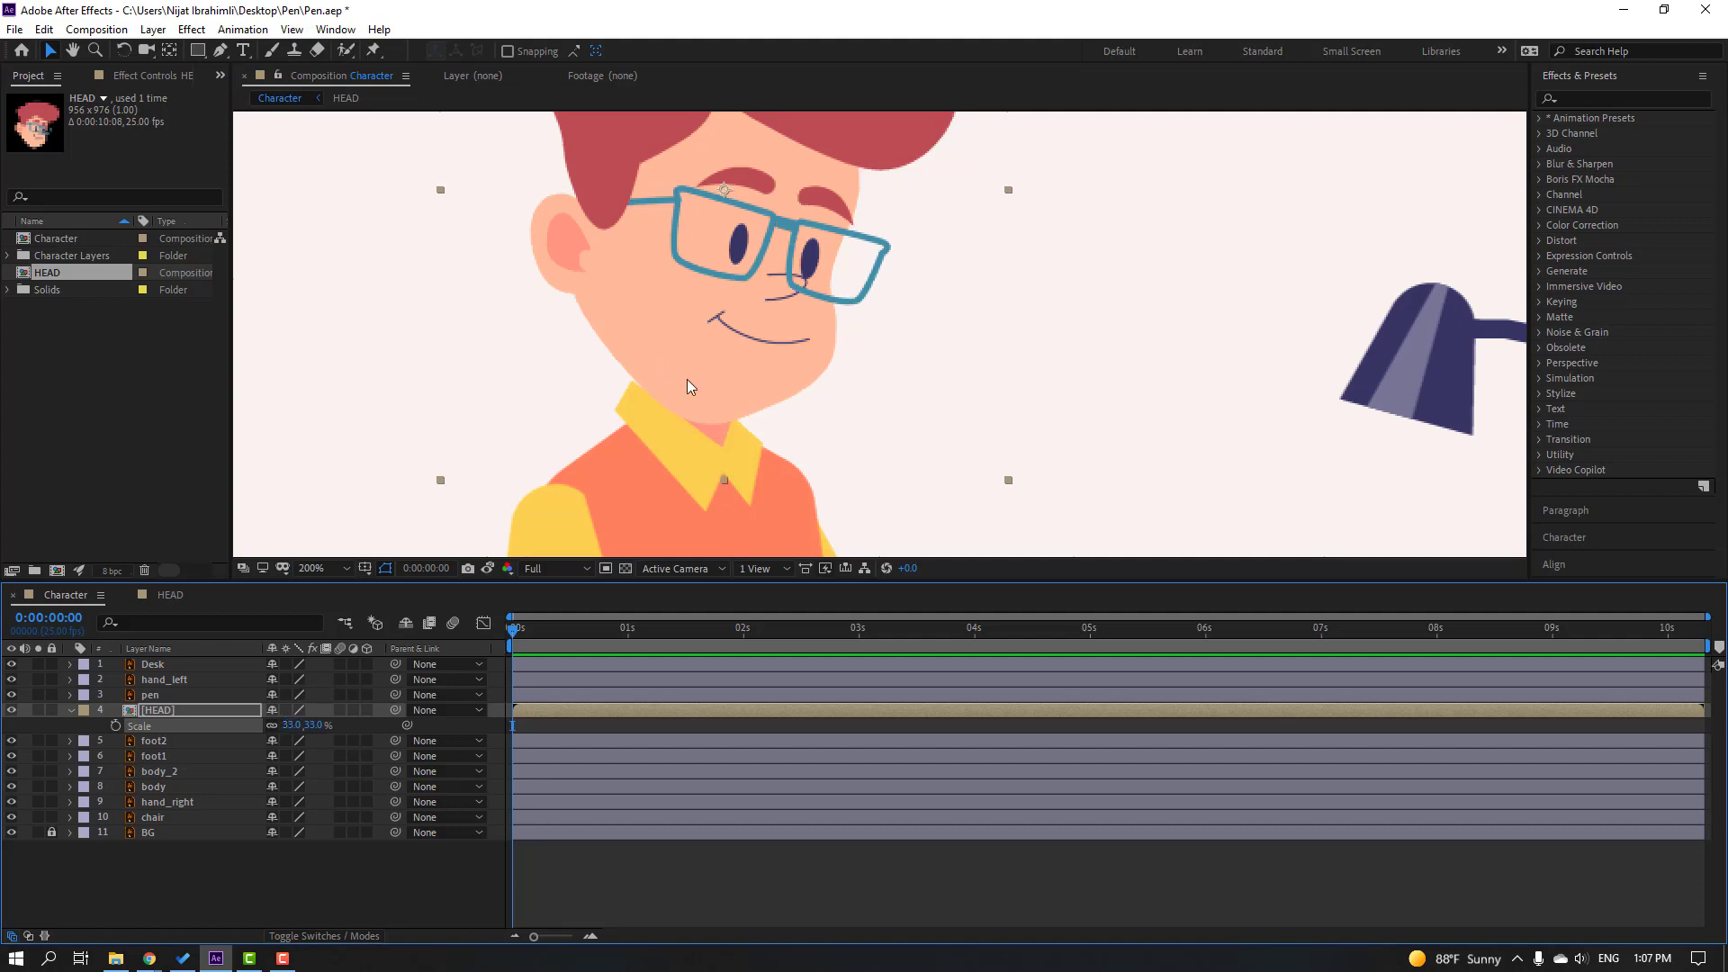
pyautogui.moveTo(693, 311); pyautogui.dragTo(687, 324)
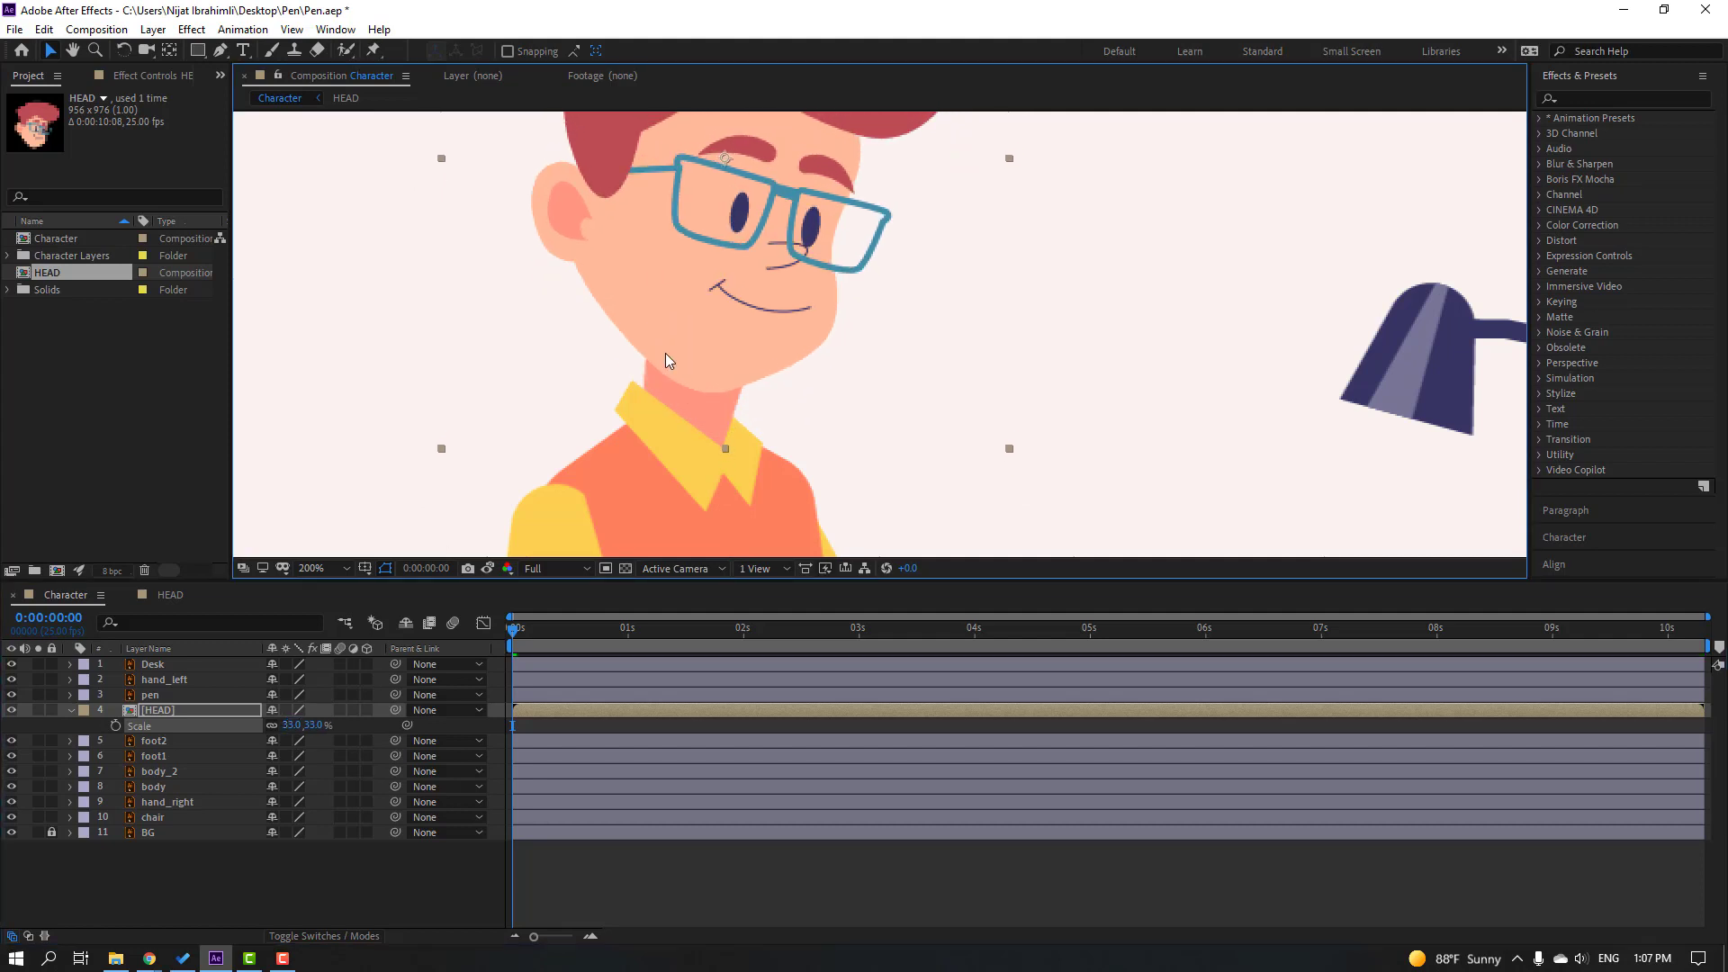
pyautogui.click(490, 569)
pyautogui.scroll(-4, 701, 394)
pyautogui.scroll(6, 770, 365)
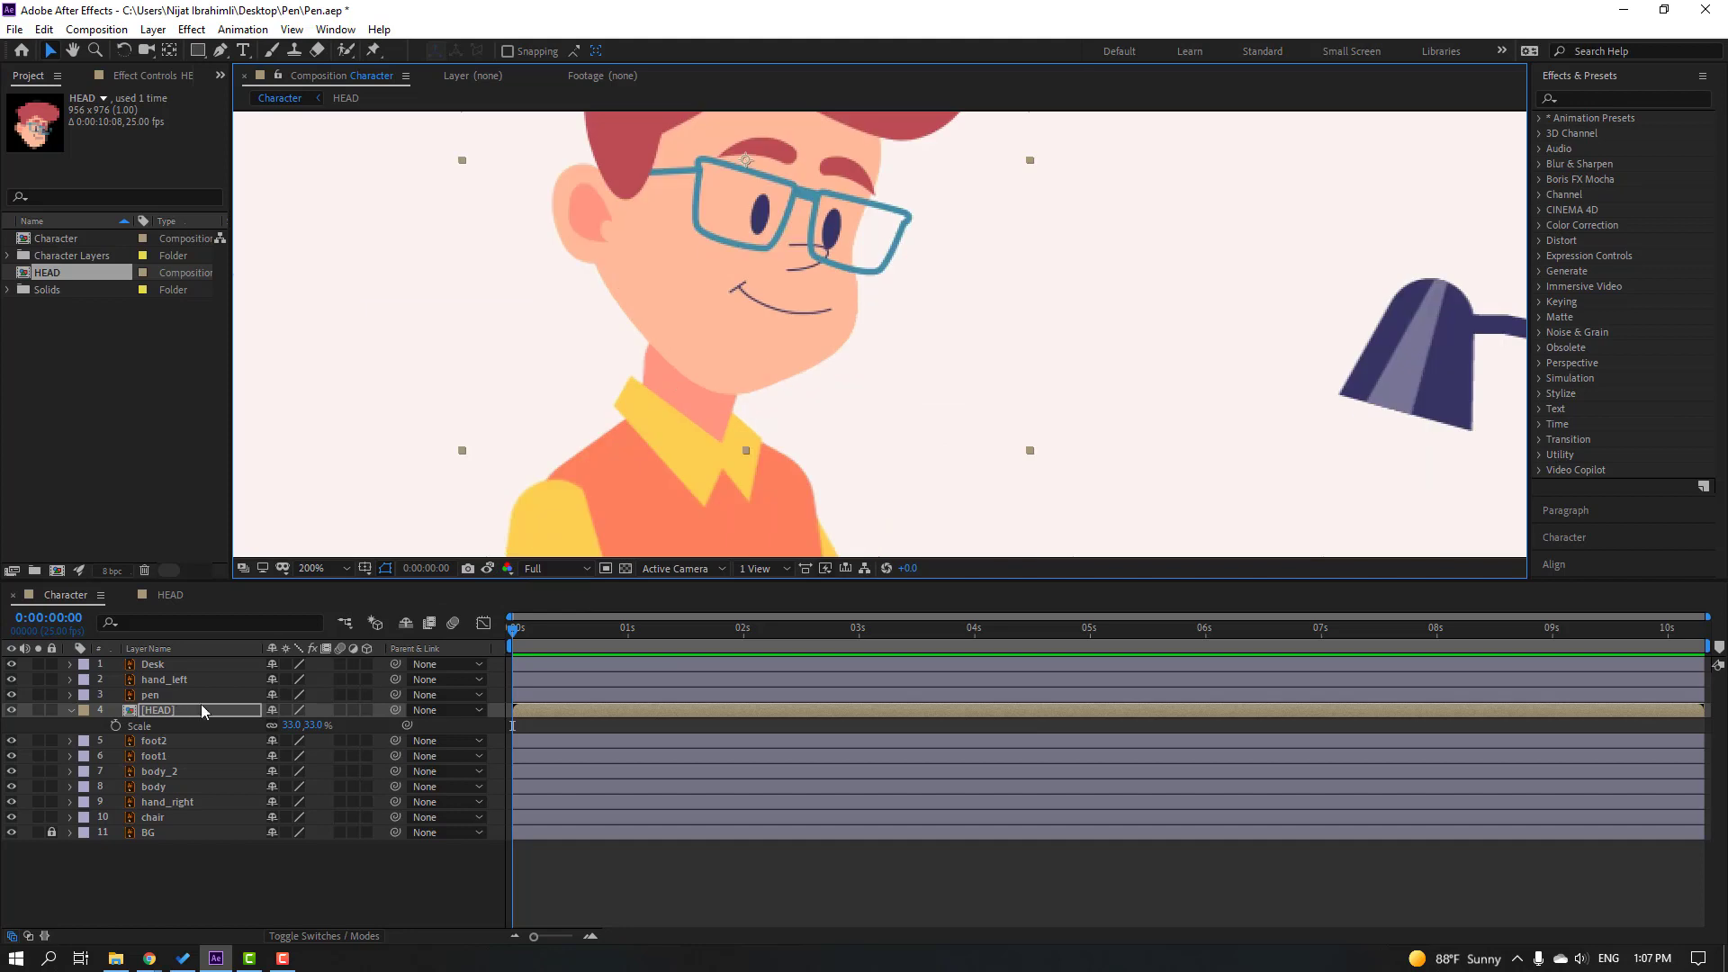
# Step: Solo the HEAD layer, move its anchor point down to the chin above the neck, and unsolo it
pyautogui.click(38, 710)
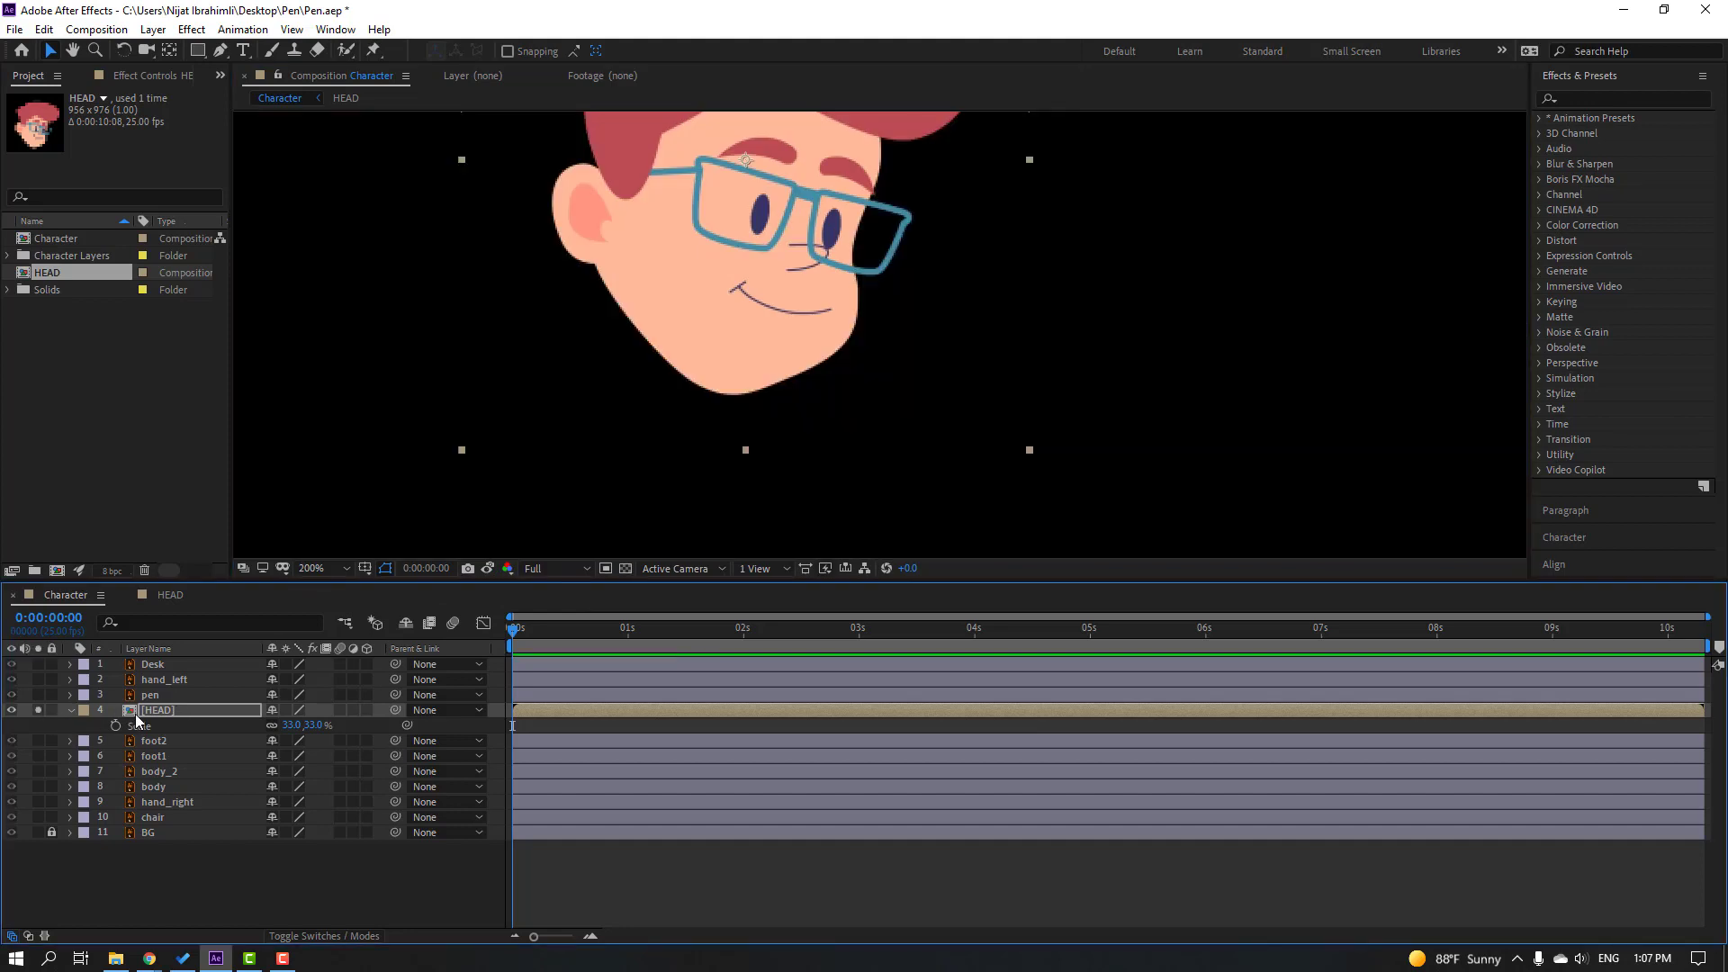
pyautogui.click(70, 711)
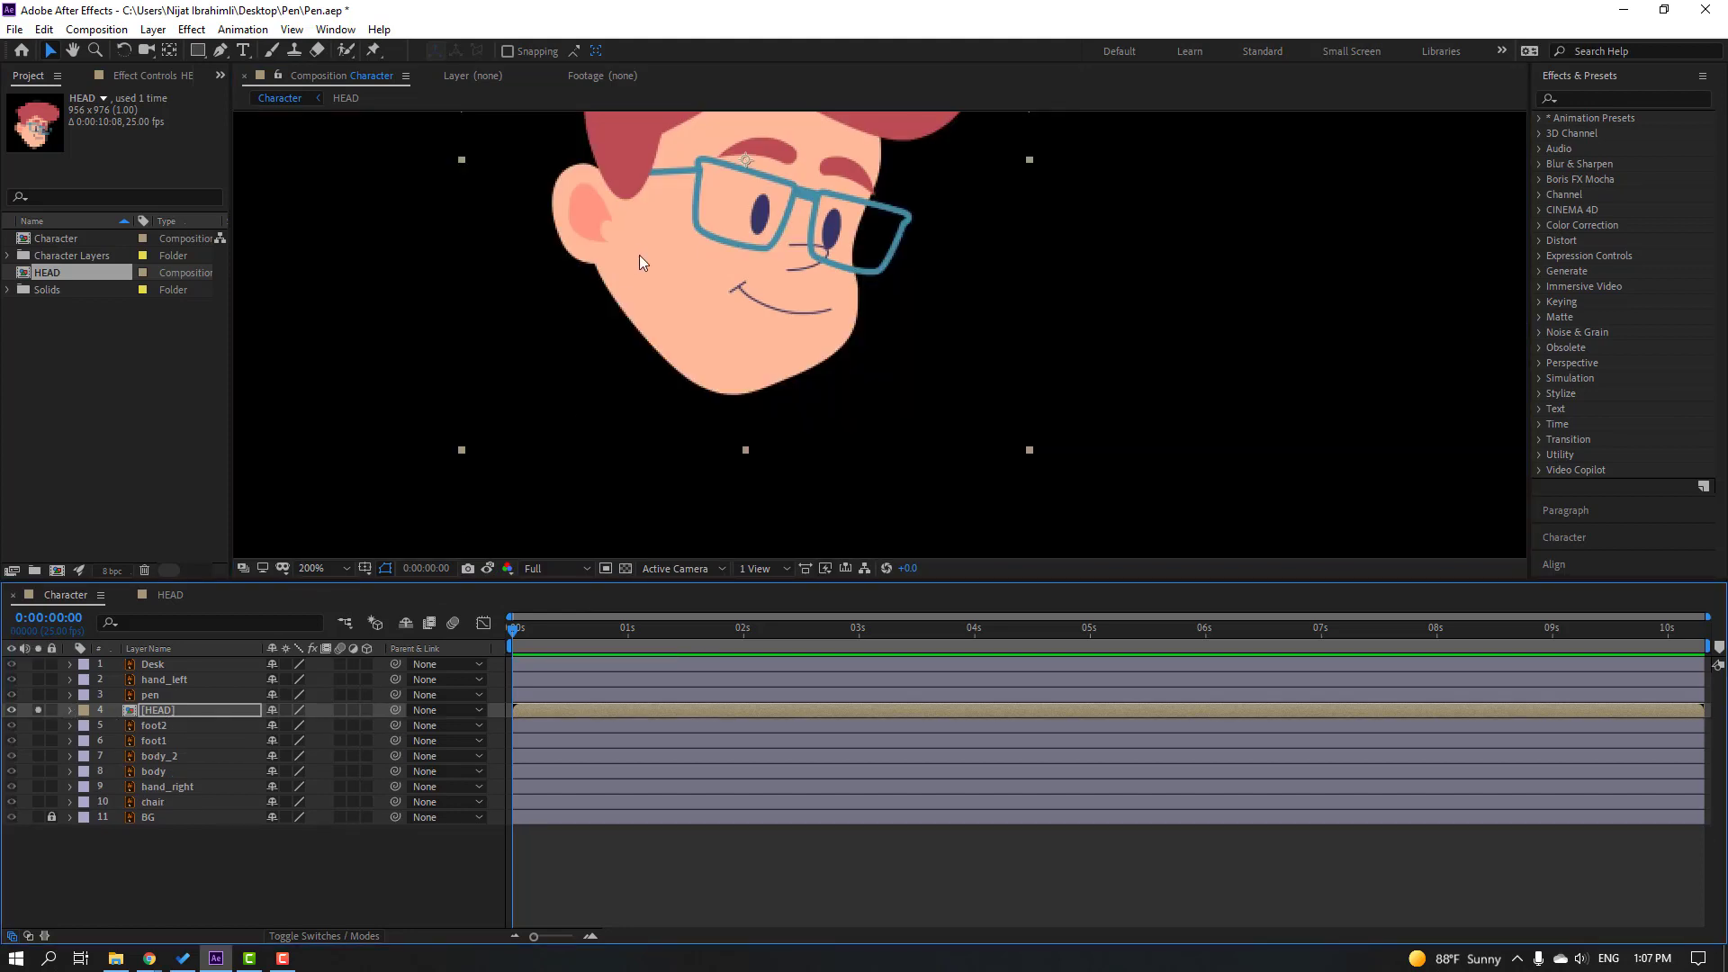
pyautogui.click(169, 54)
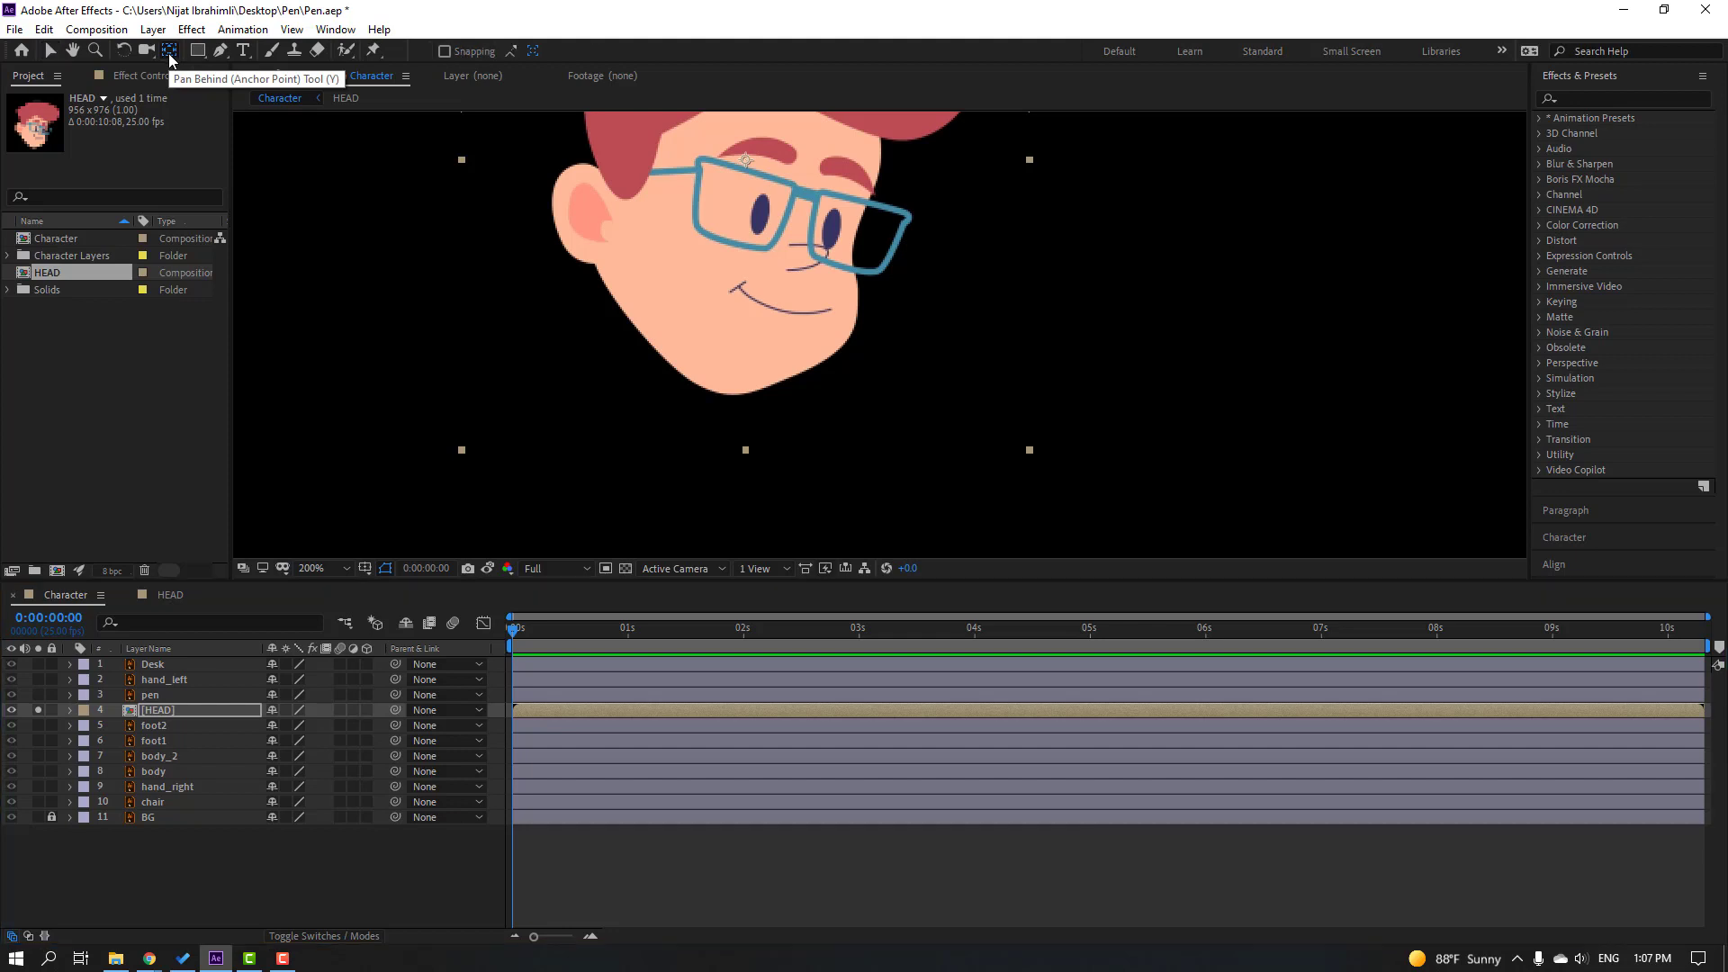
pyautogui.moveTo(746, 160); pyautogui.dragTo(741, 181)
pyautogui.moveTo(728, 290); pyautogui.dragTo(723, 374)
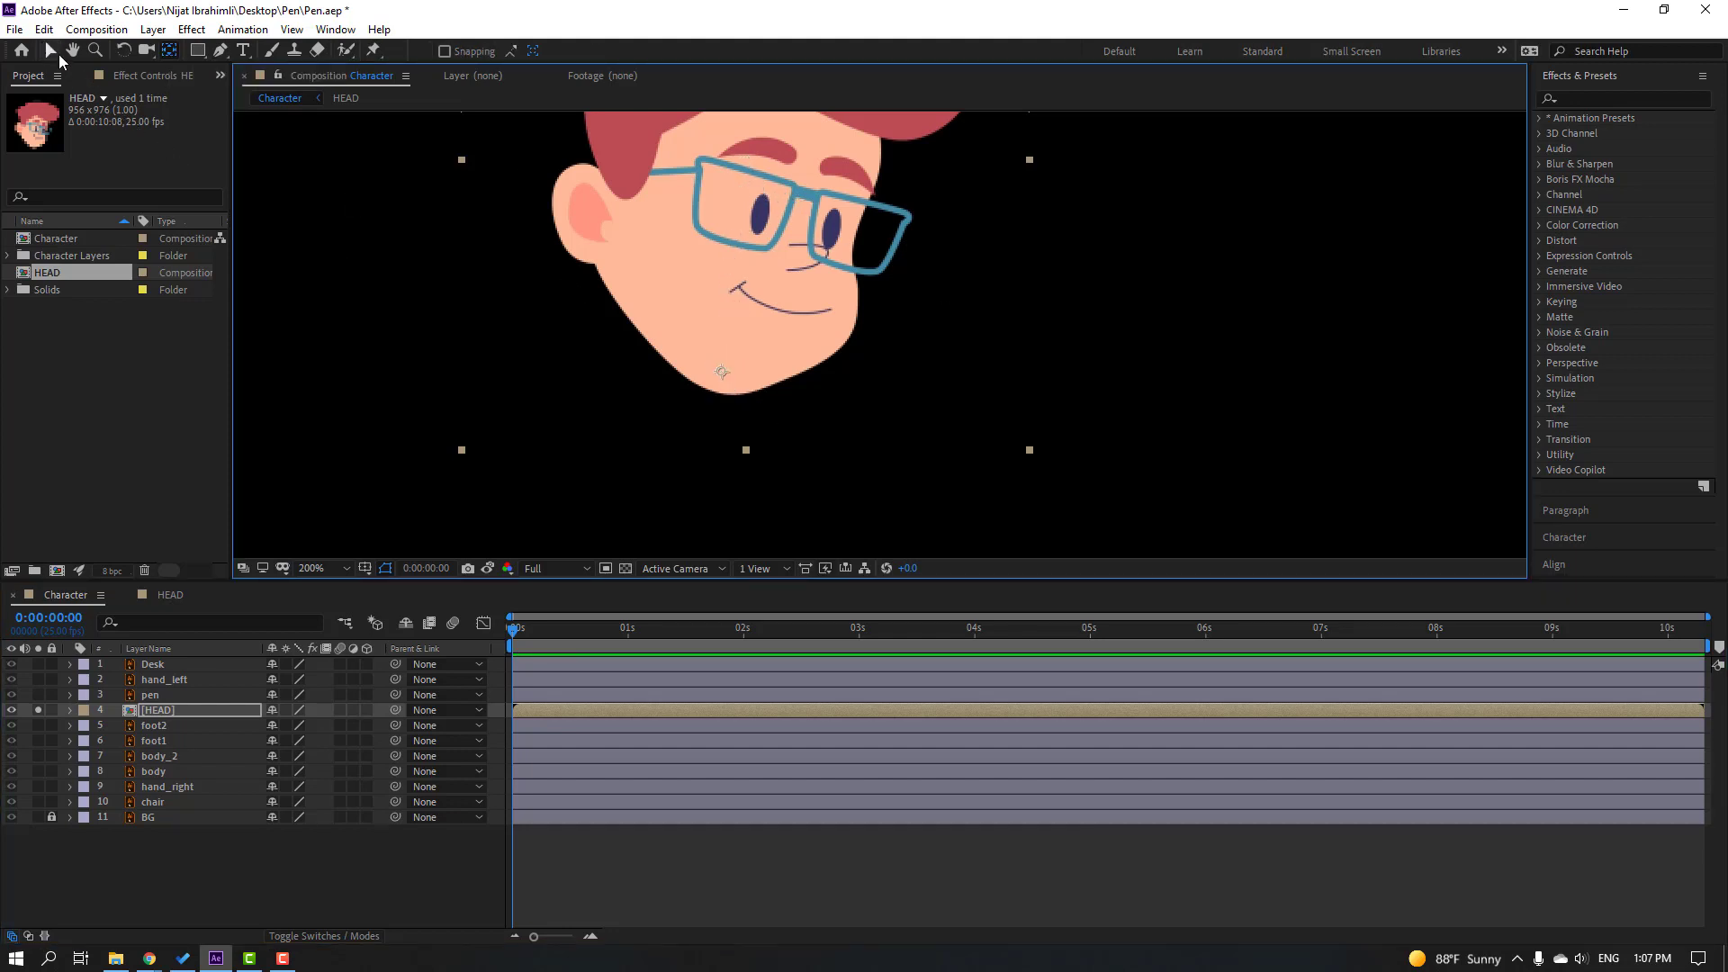
pyautogui.click(60, 54)
pyautogui.click(37, 710)
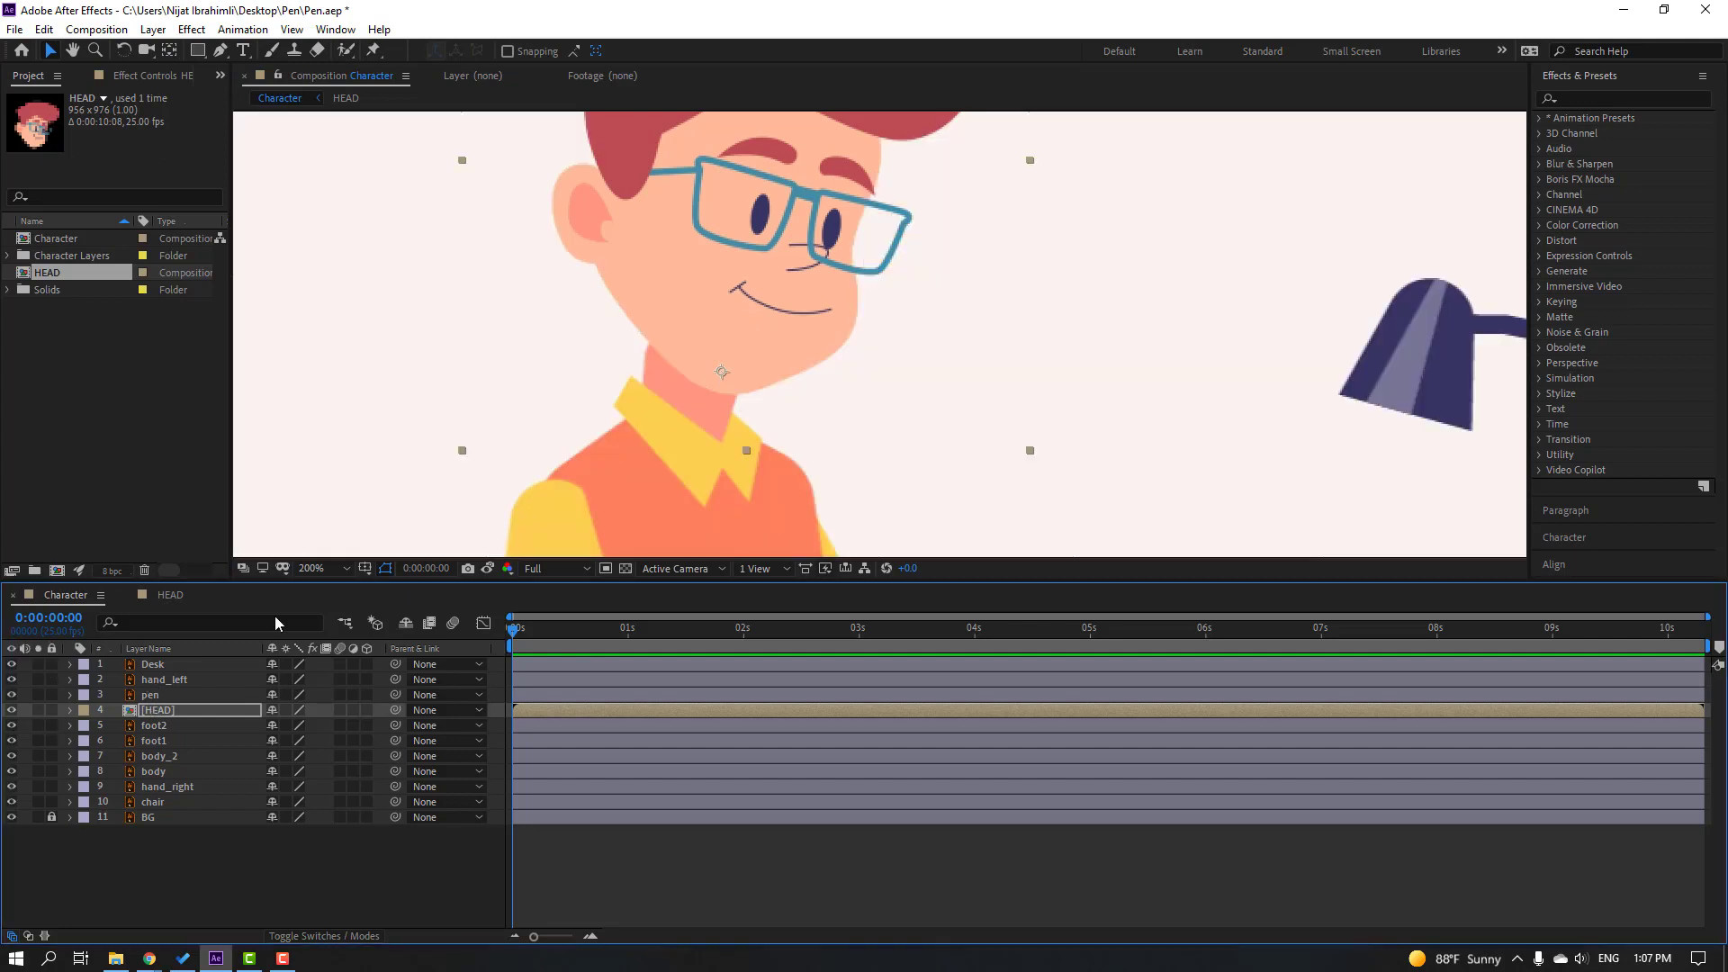
pyautogui.scroll(-2, 653, 447)
pyautogui.click(268, 861)
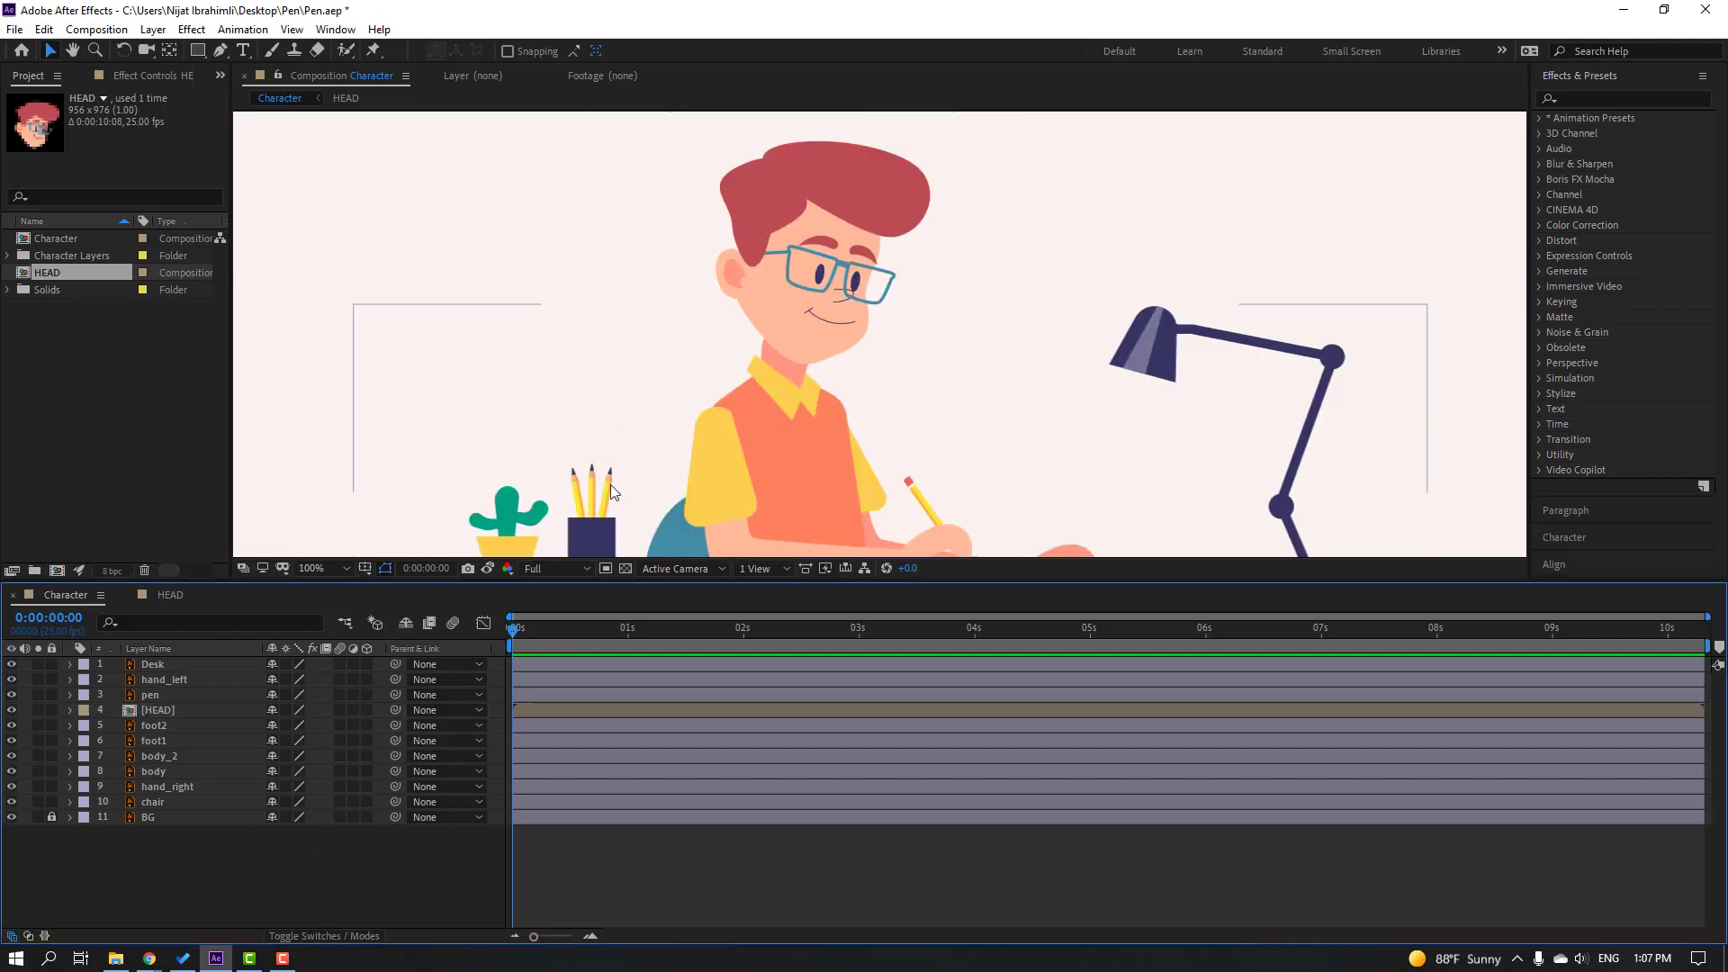
# Step: Solo the hand_left layer and place puppet position pins at the shoulder, elbow and hand
pyautogui.scroll(-3, 610, 484)
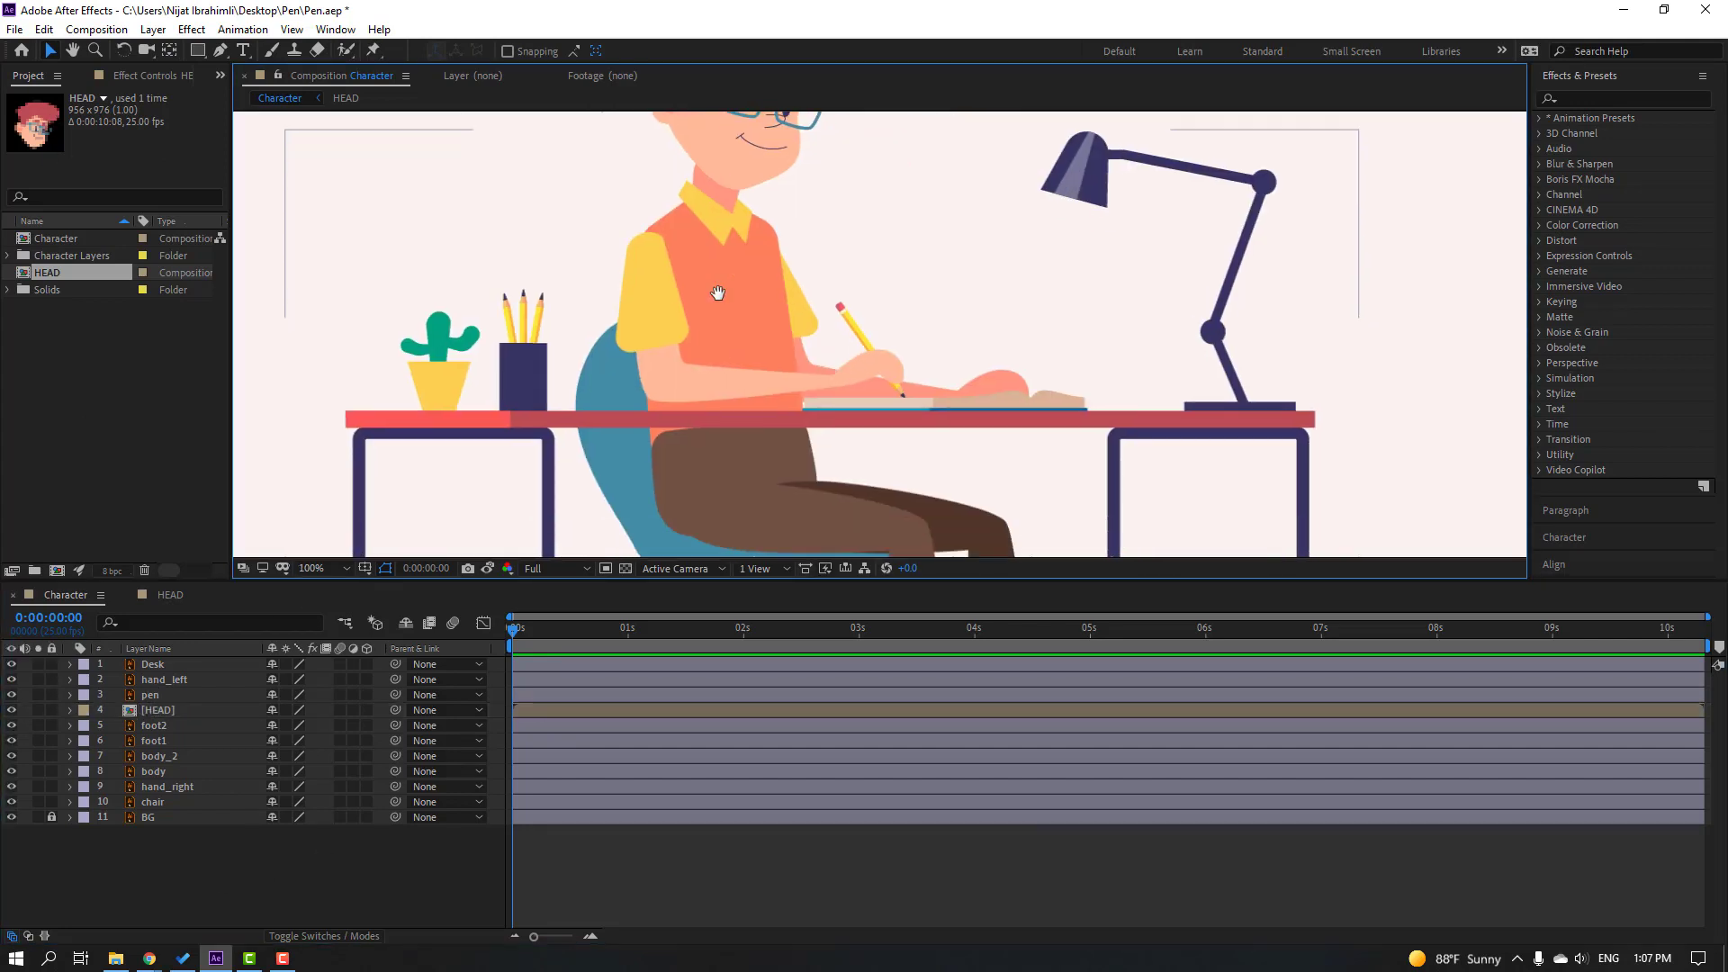
pyautogui.click(171, 679)
pyautogui.click(38, 680)
pyautogui.scroll(2, 757, 331)
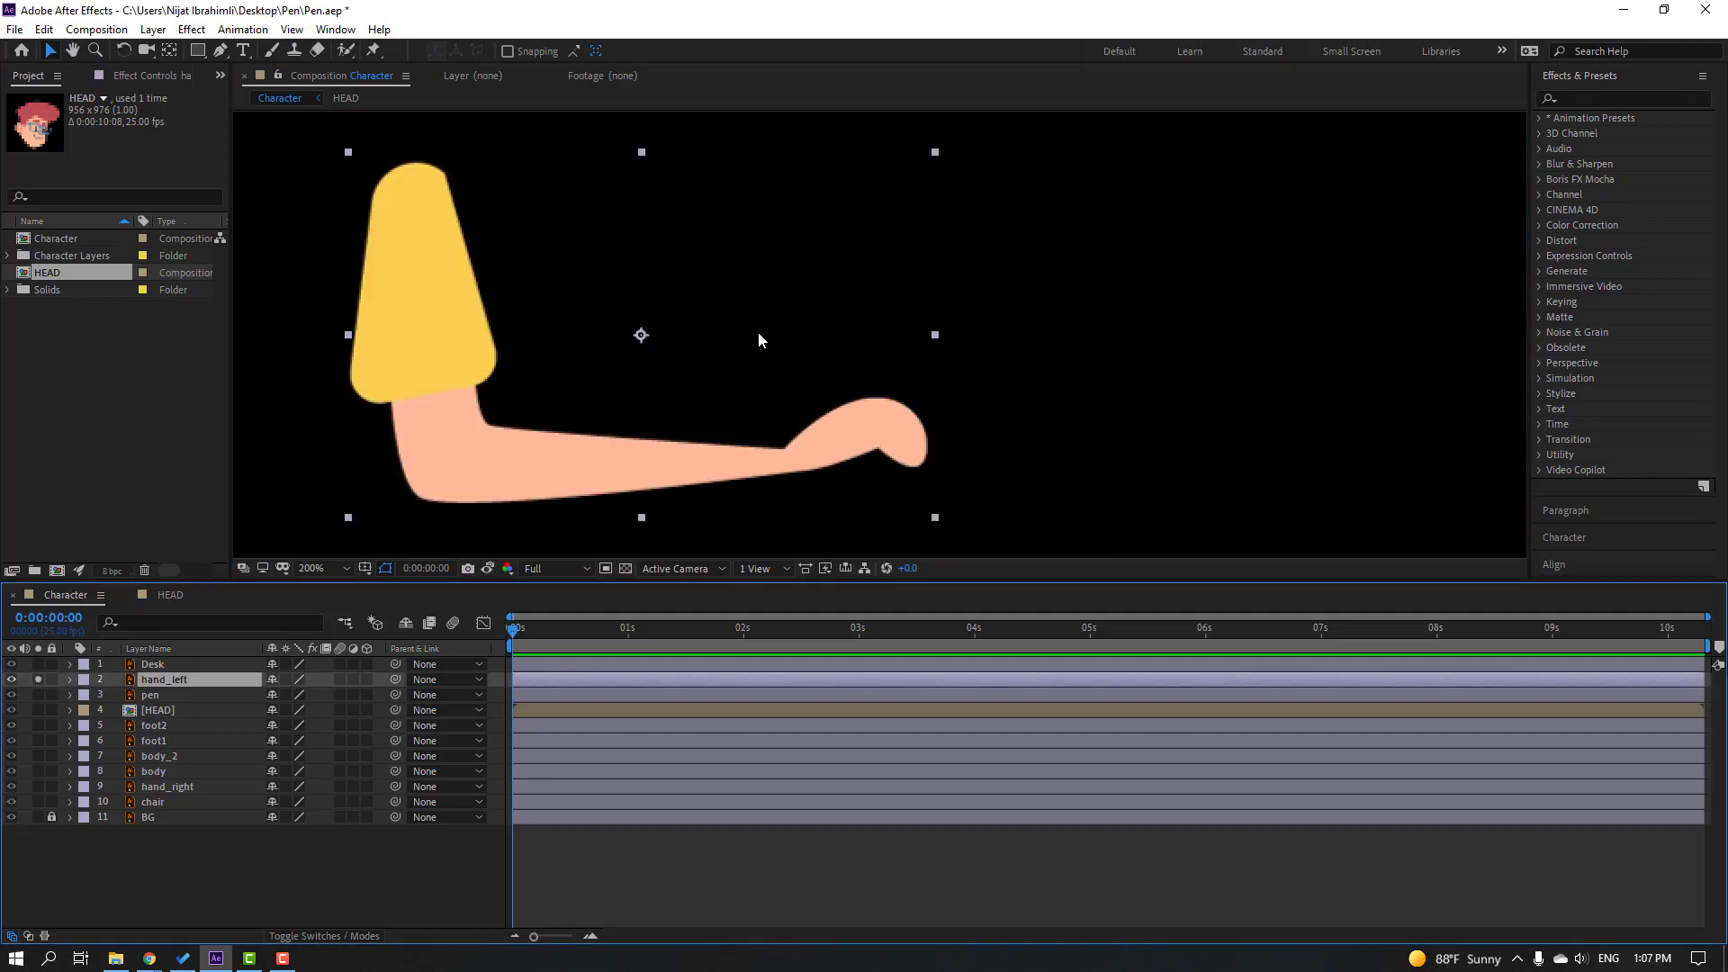
pyautogui.click(374, 51)
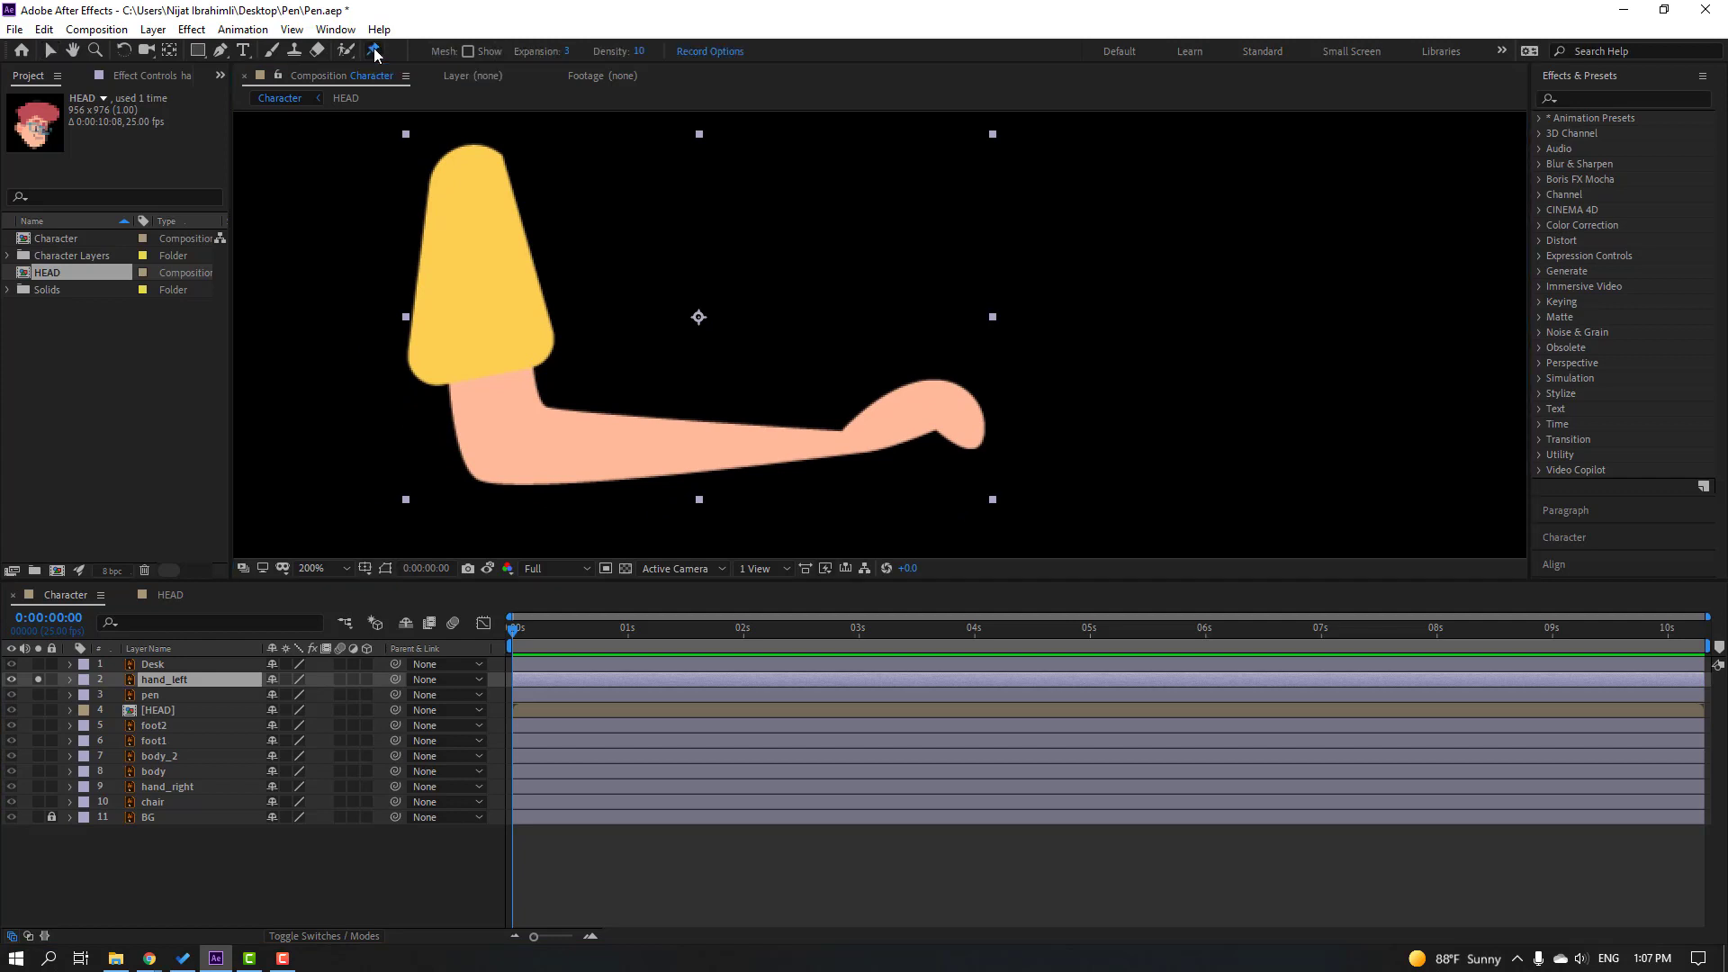
pyautogui.click(465, 169)
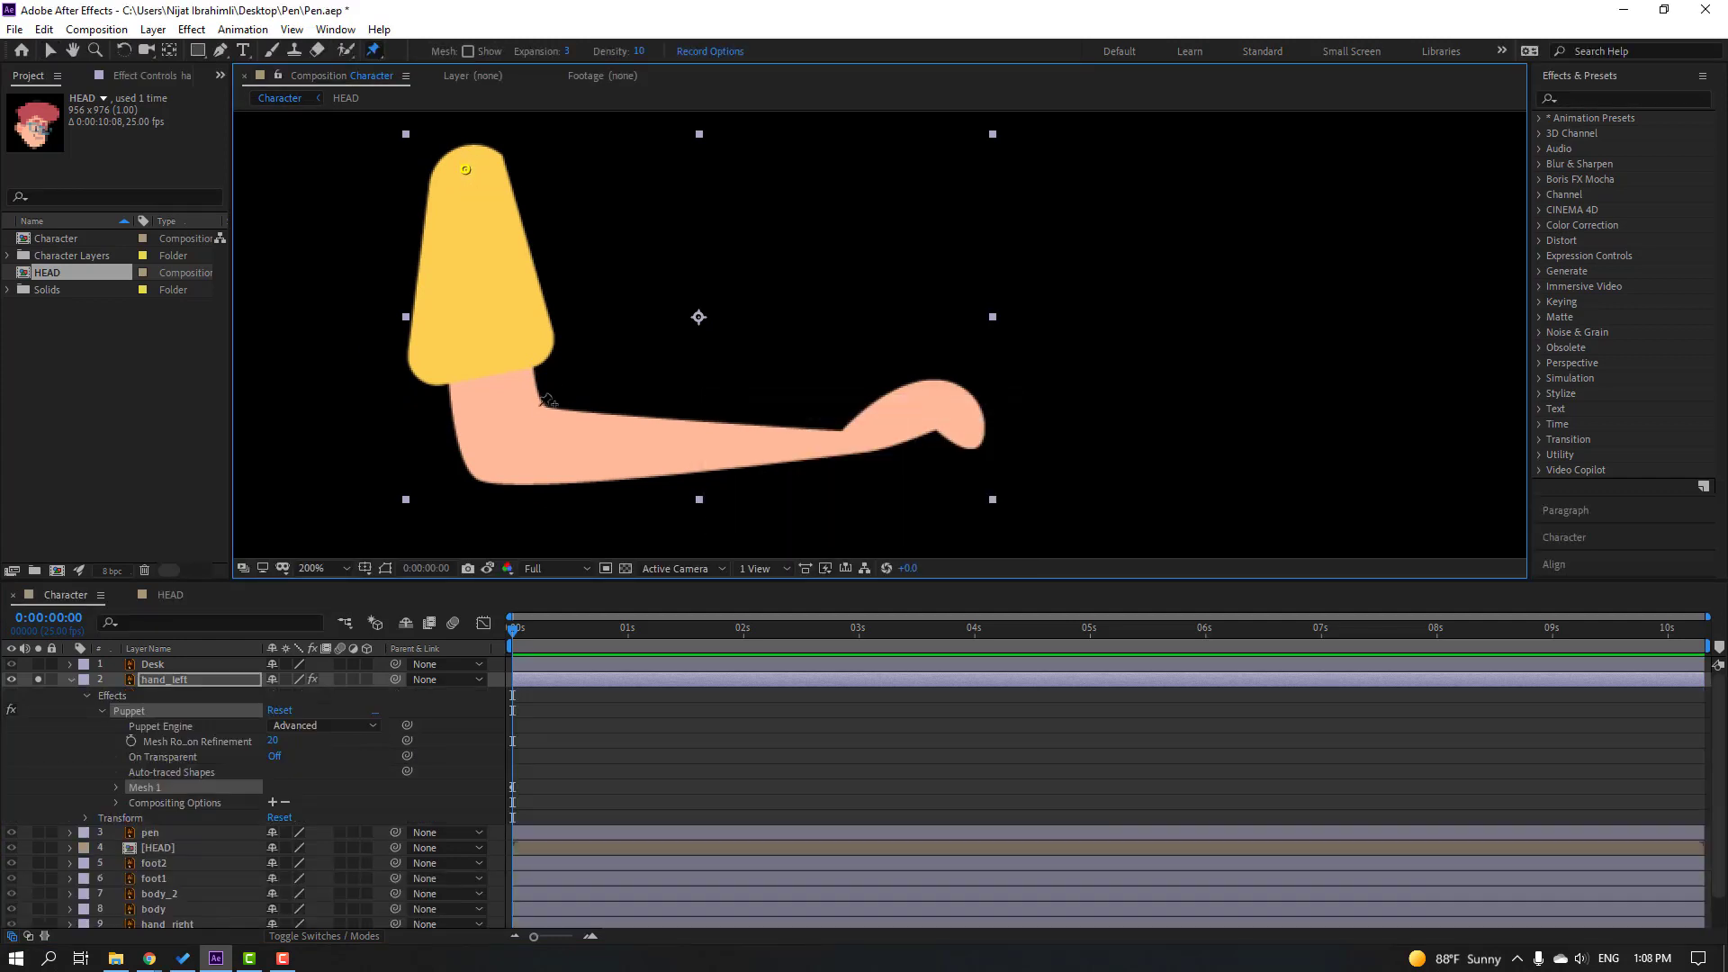
pyautogui.click(519, 427)
pyautogui.click(941, 410)
pyautogui.click(54, 54)
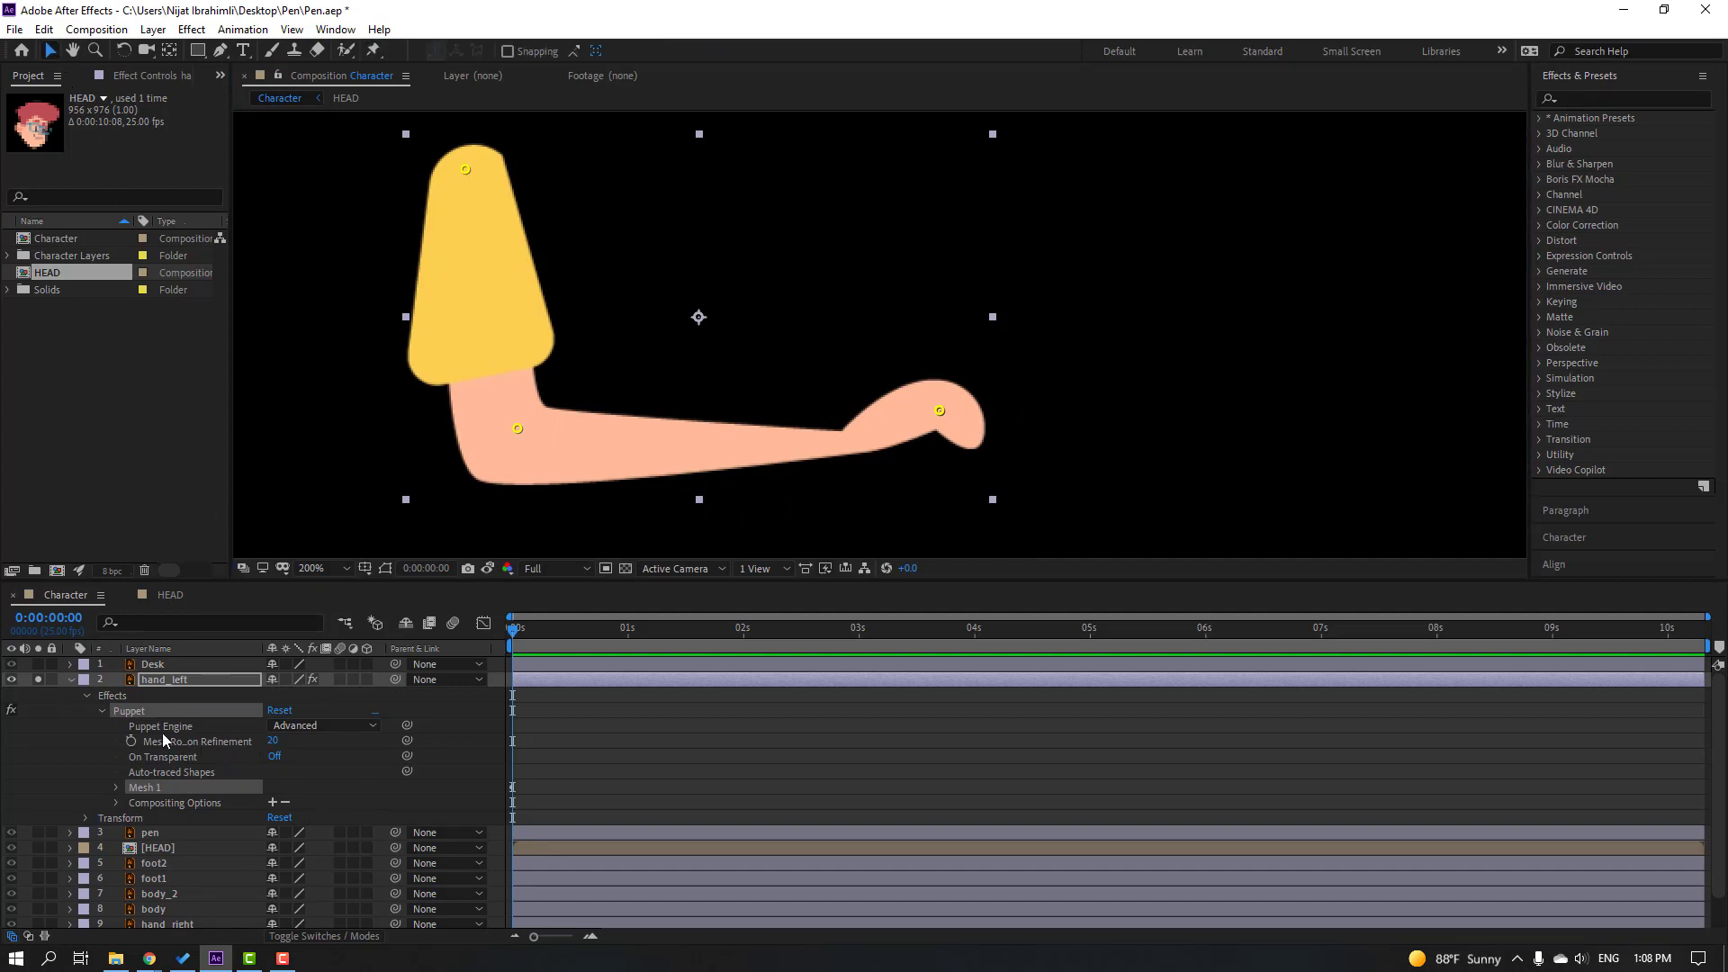
# Step: Set the hand_left layer's Puppet Engine to Legacy and unsolo the layer
pyautogui.click(319, 726)
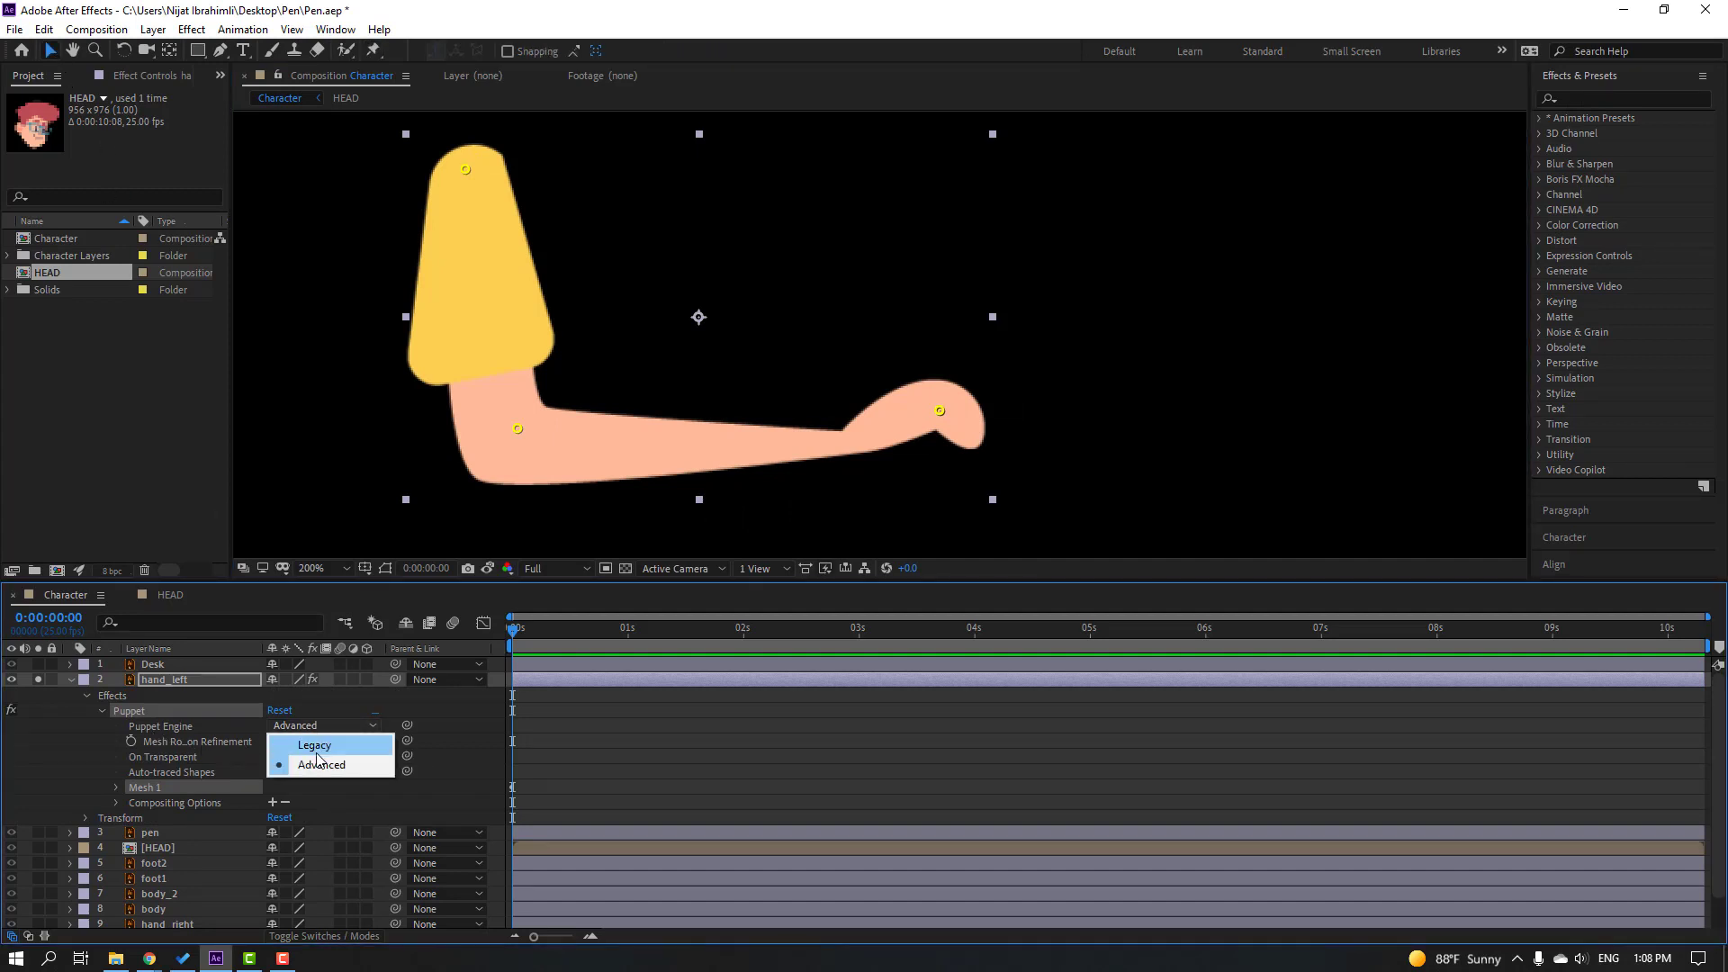
pyautogui.click(315, 747)
pyautogui.click(1008, 557)
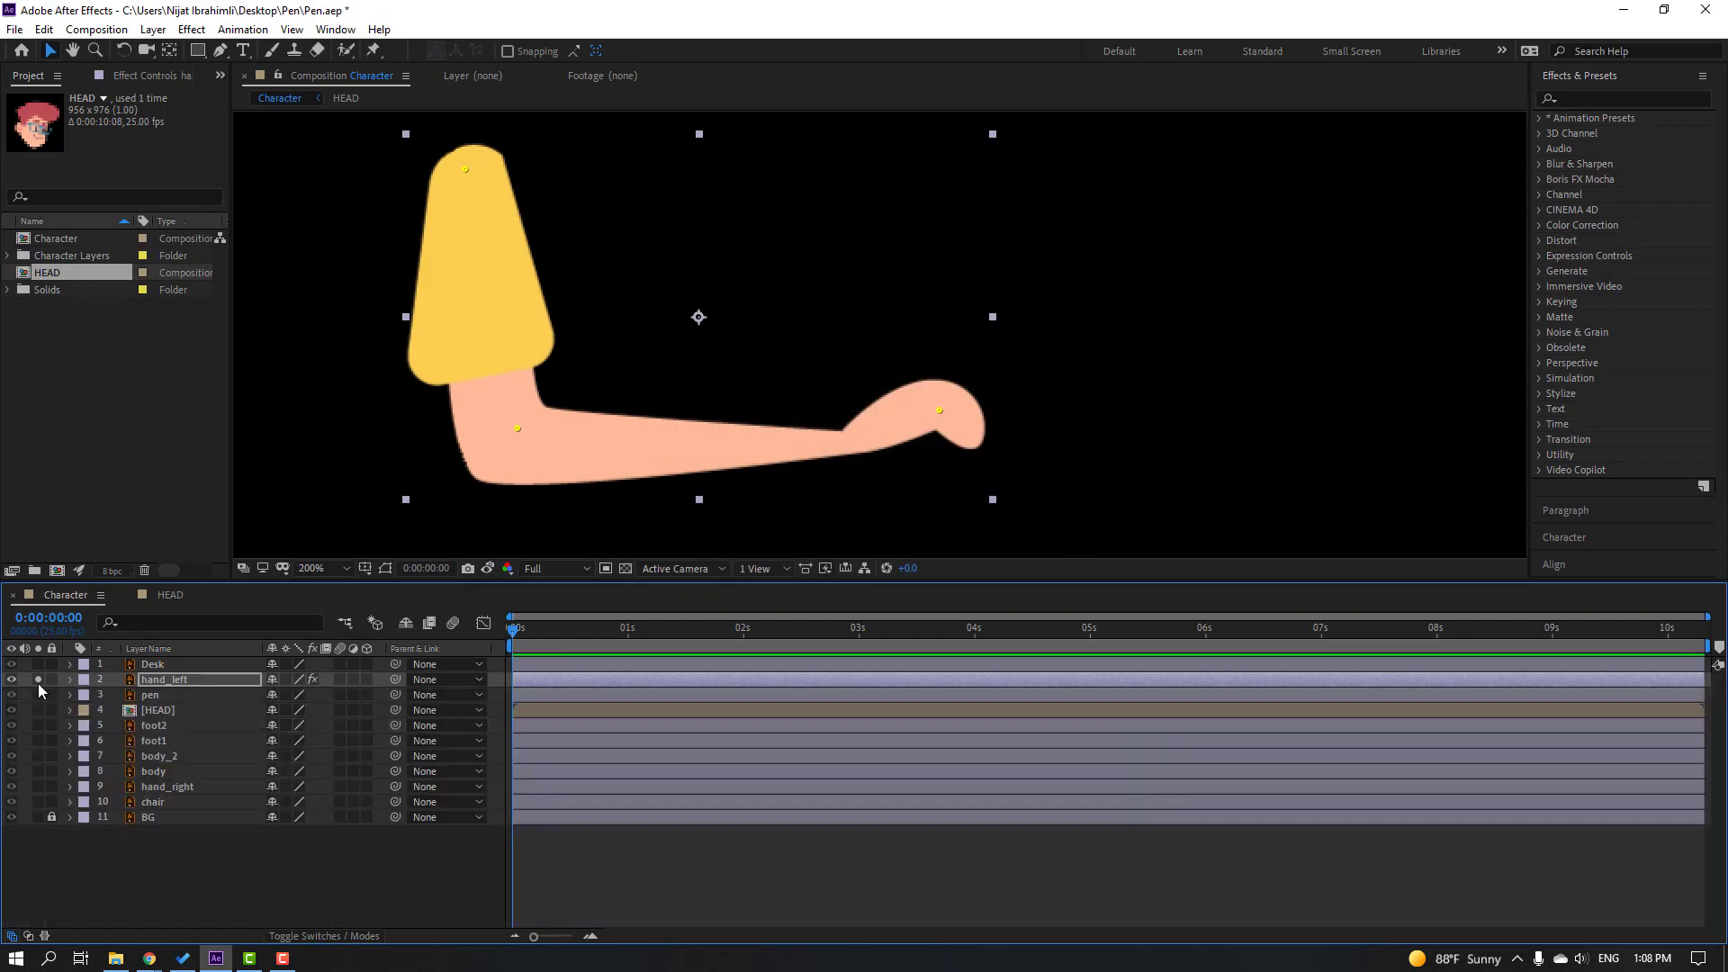
pyautogui.click(38, 680)
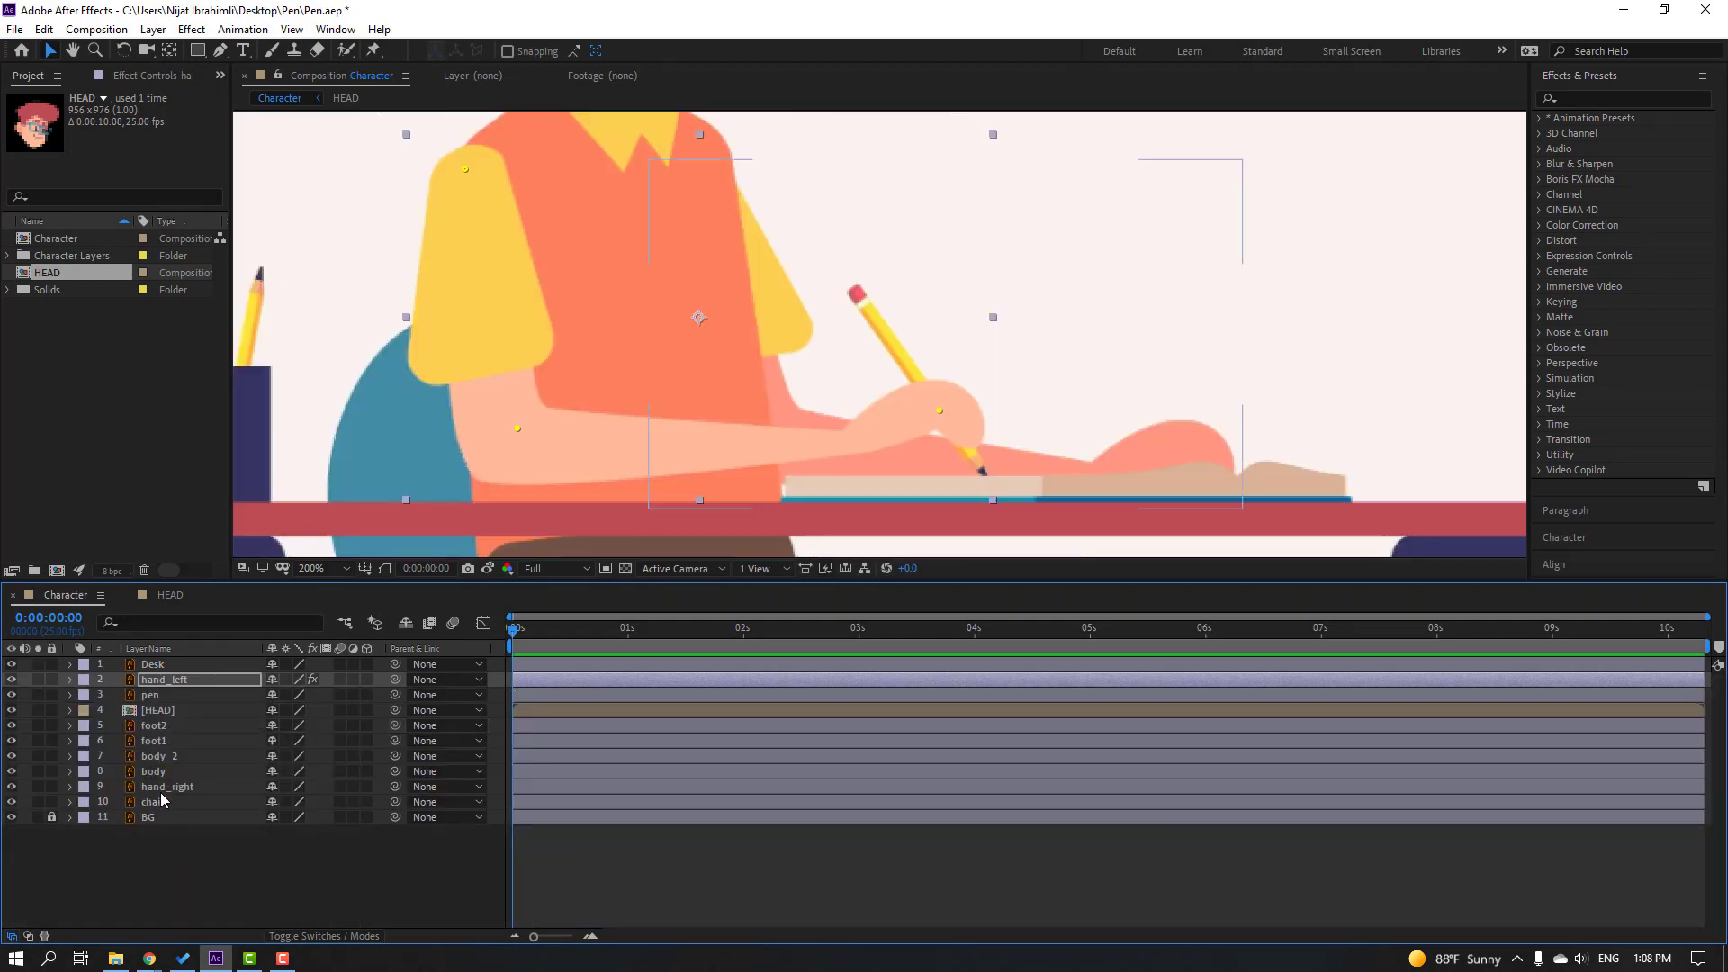
# Step: Solo the hand_right layer and place puppet position pins at the shoulder, elbow and hand
pyautogui.click(154, 789)
pyautogui.click(38, 786)
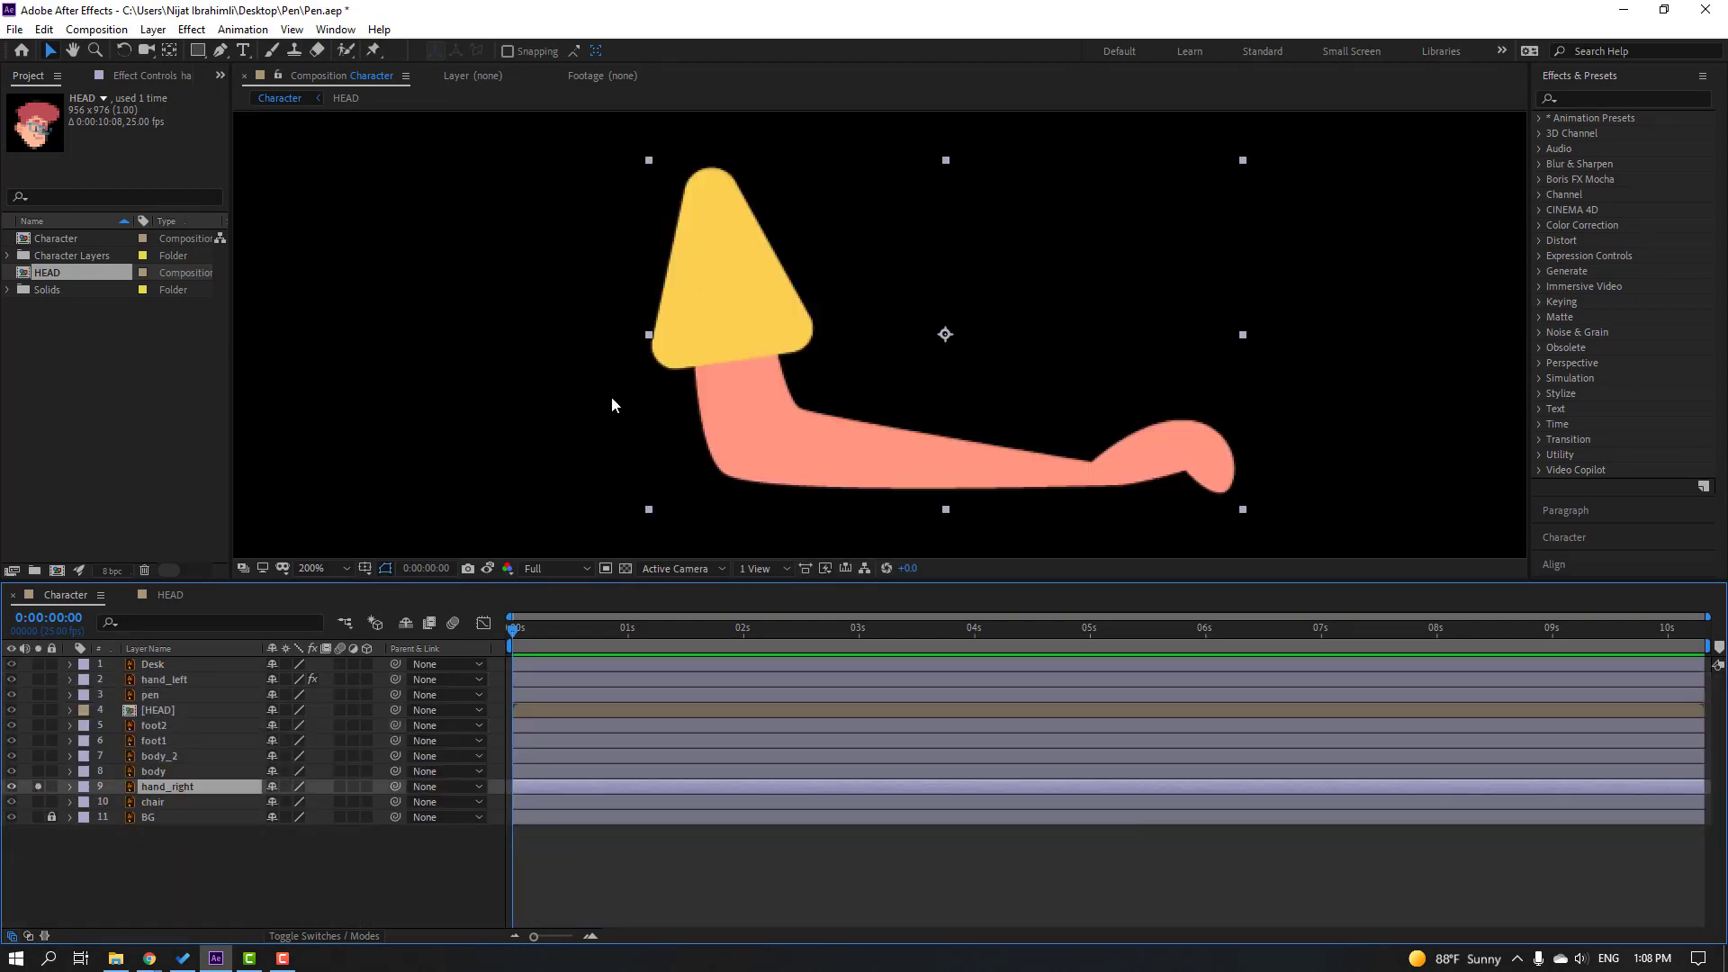
pyautogui.click(373, 50)
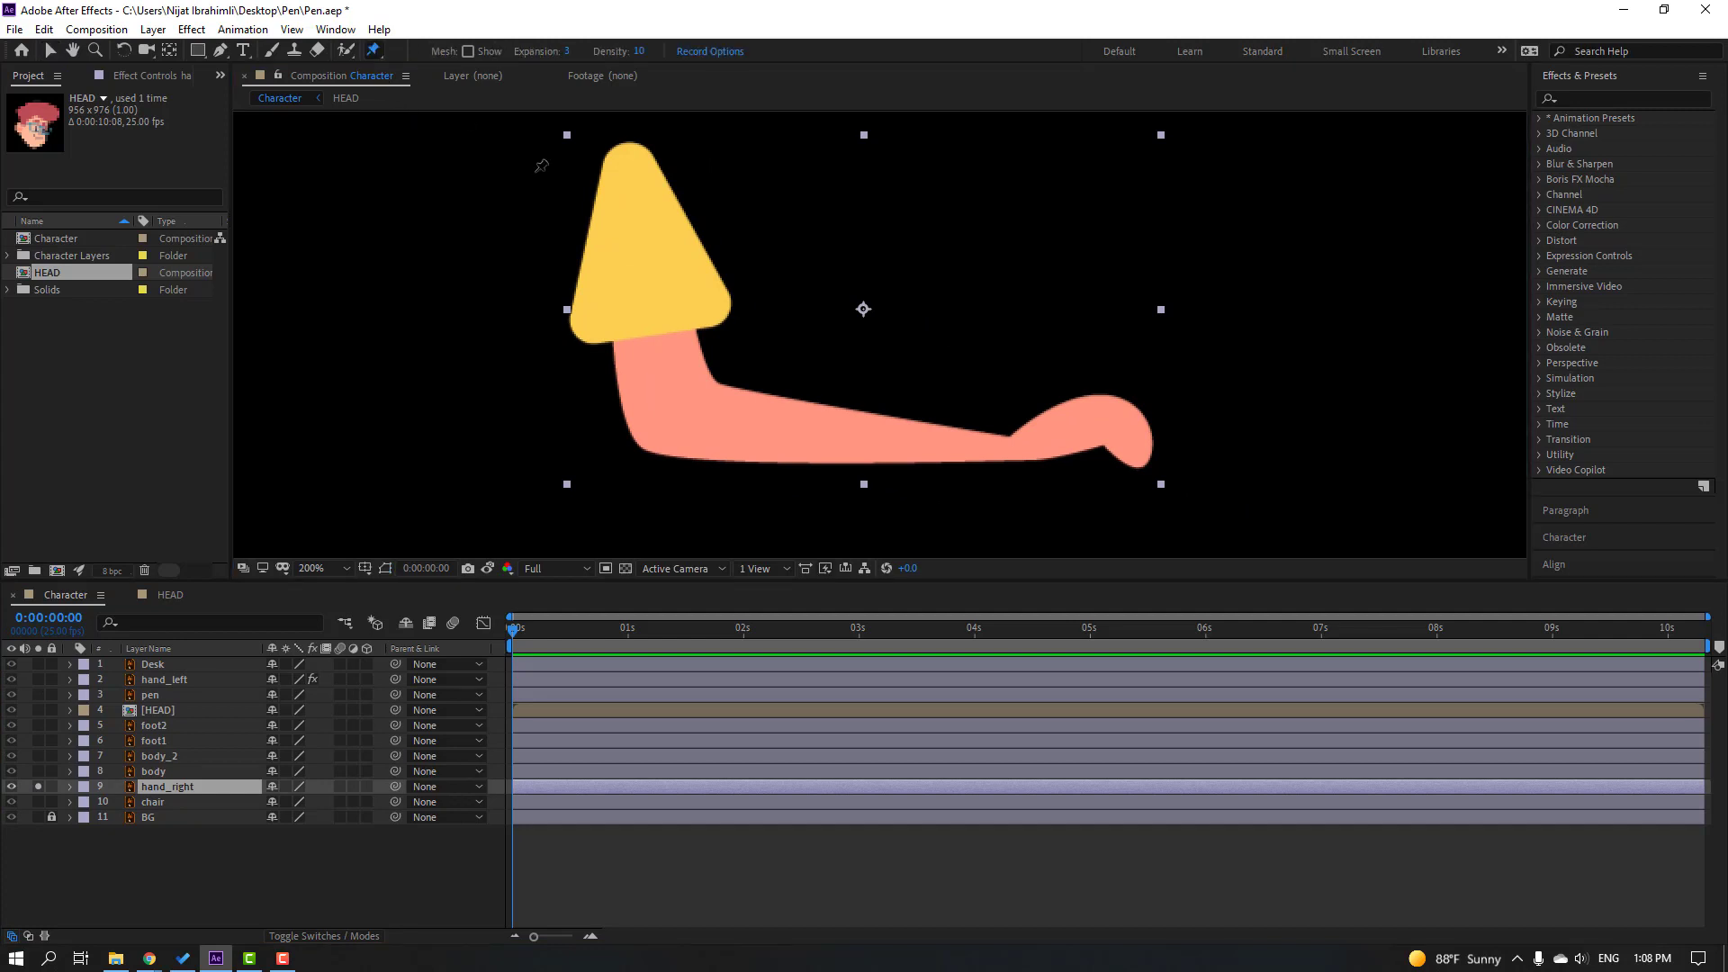
pyautogui.click(628, 156)
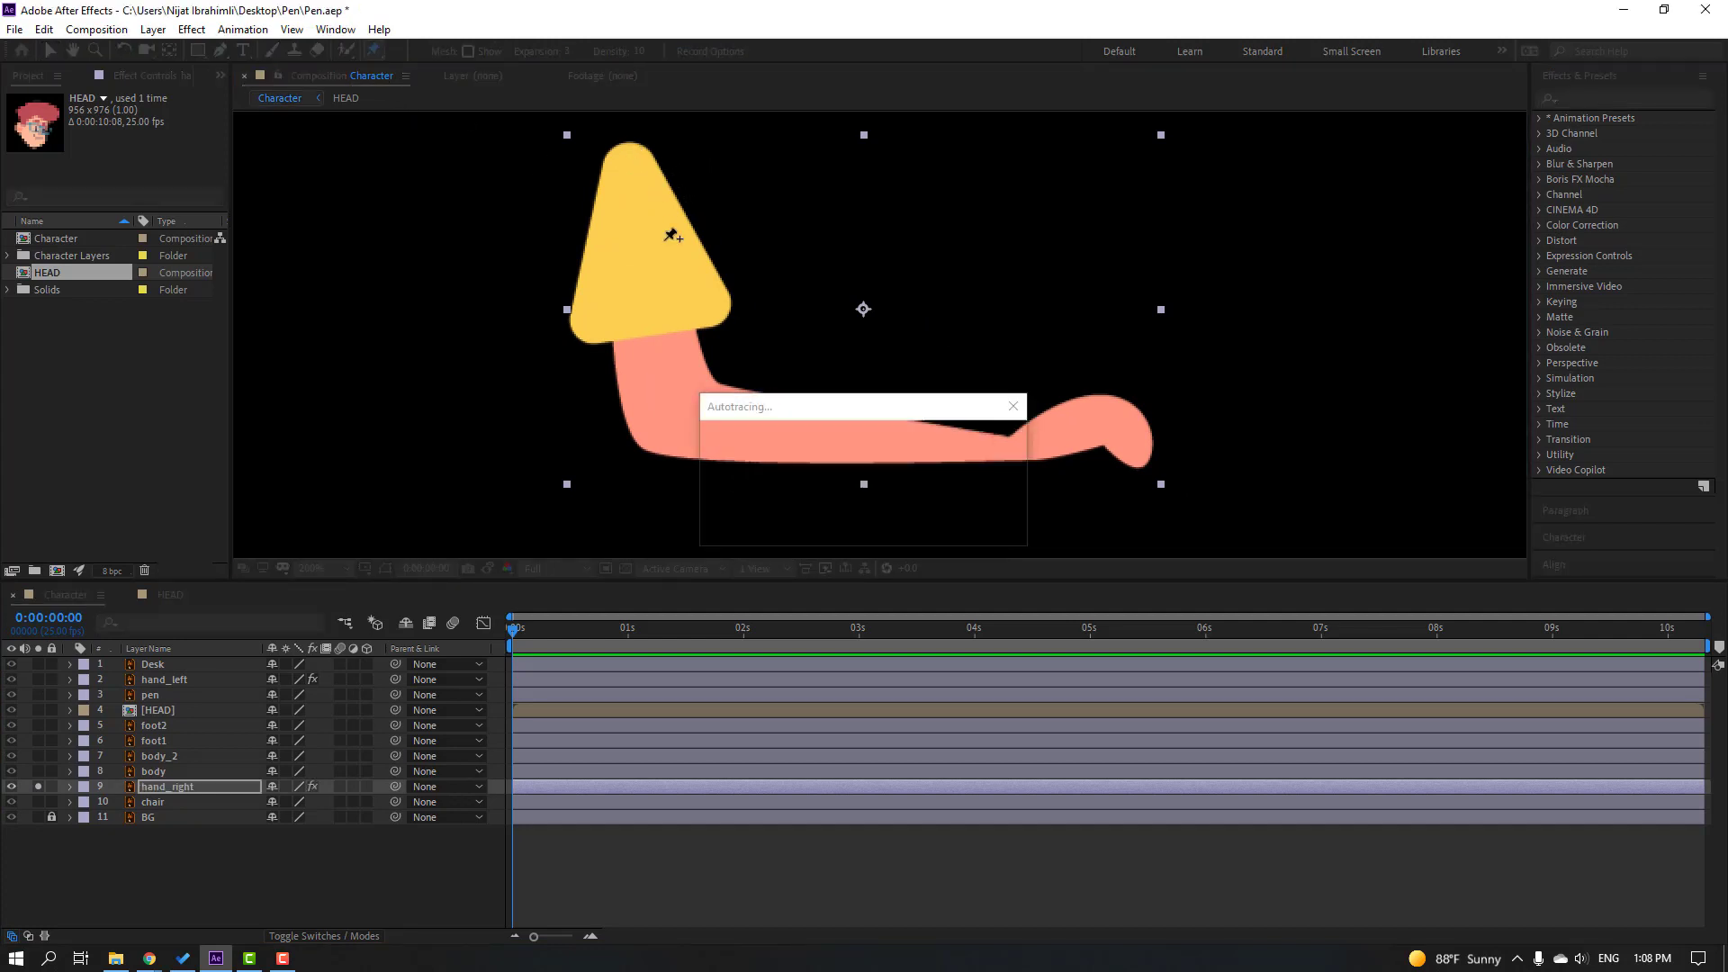
pyautogui.click(682, 411)
pyautogui.click(1110, 419)
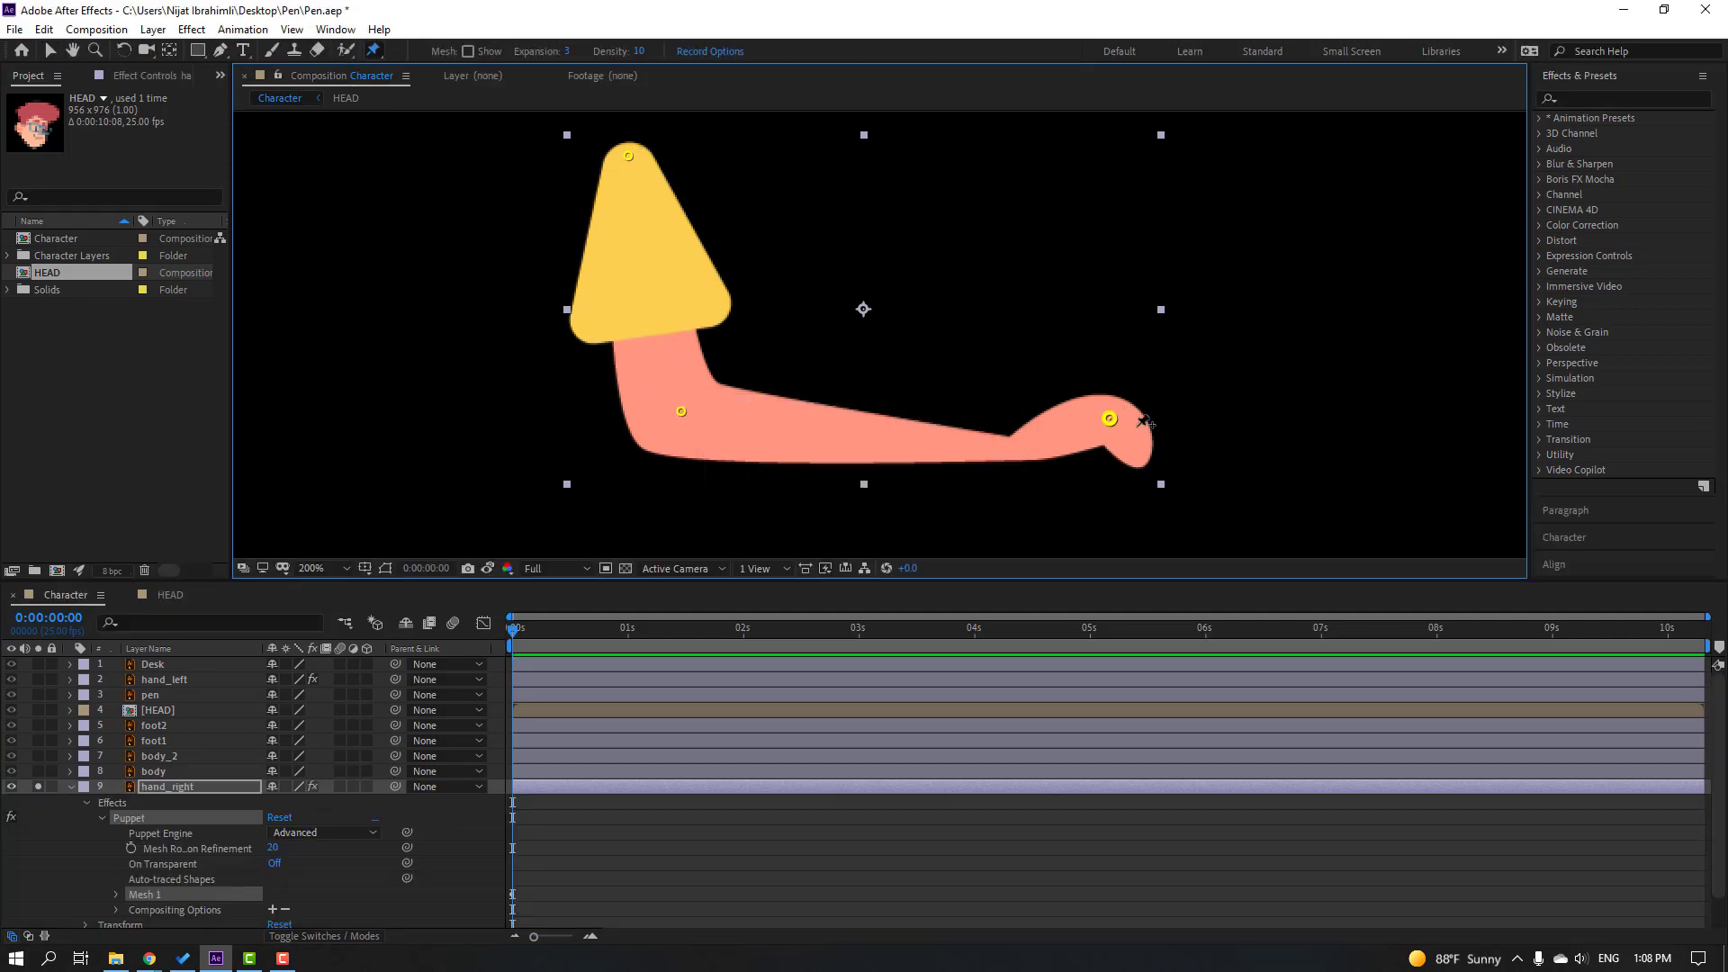
pyautogui.click(51, 51)
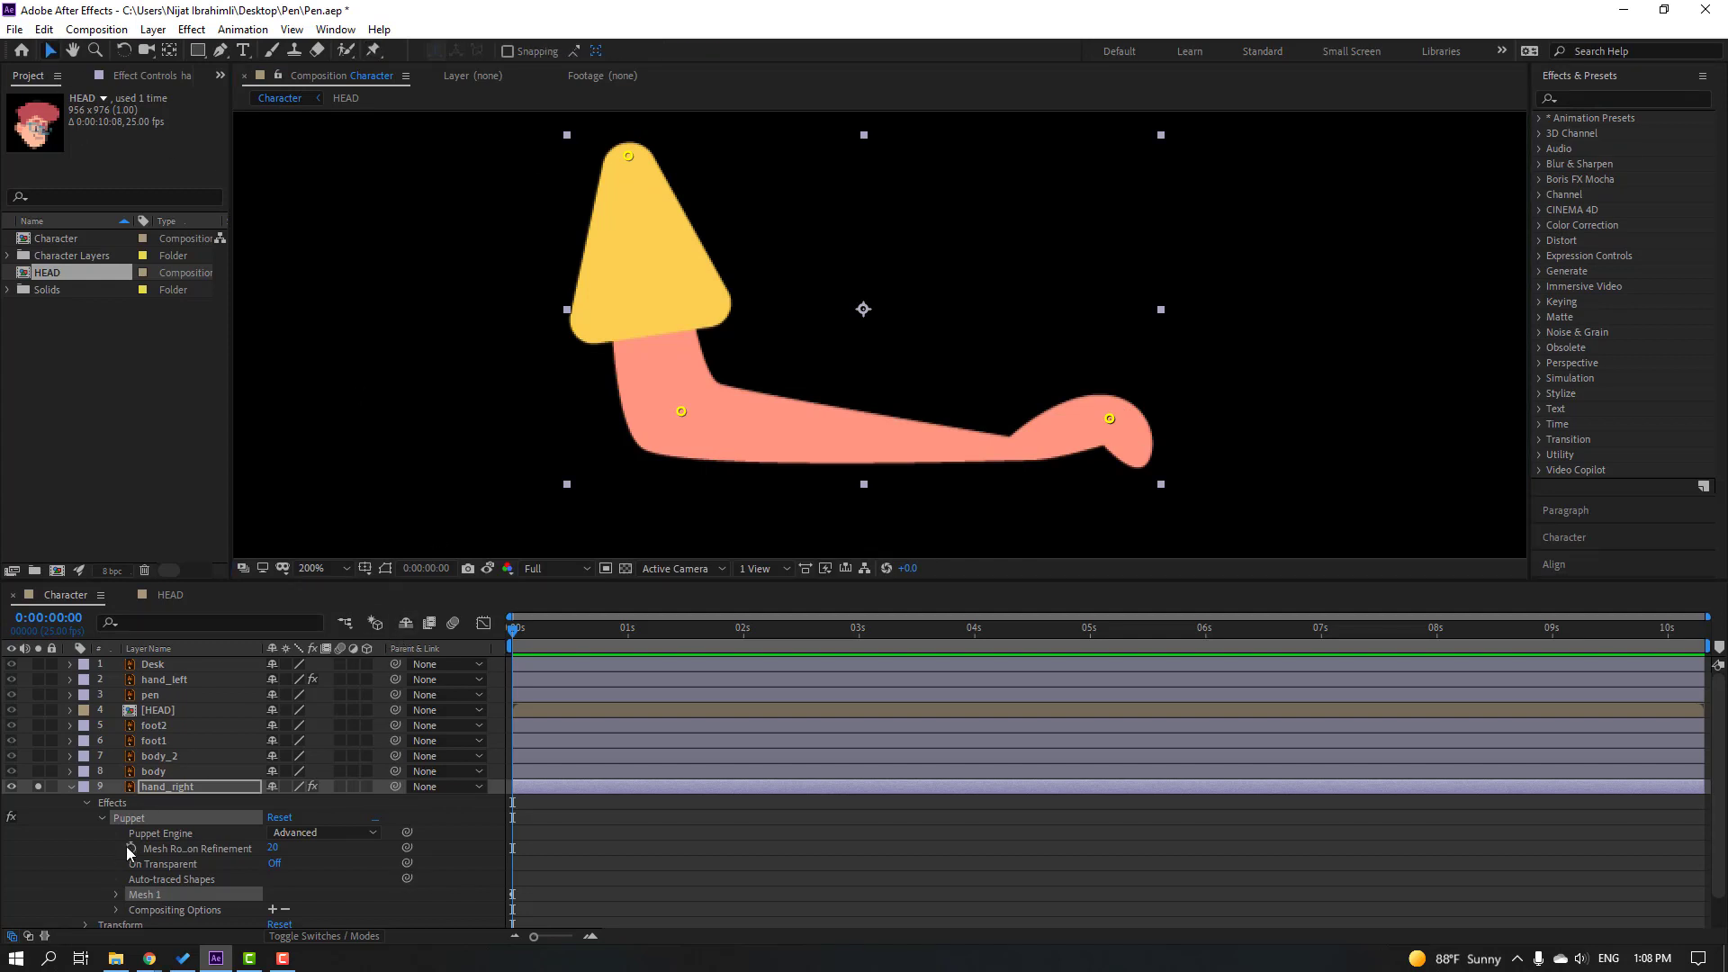
# Step: Set the hand_right layer's Puppet Engine to Legacy, unsolo the layer and deselect it
pyautogui.click(324, 832)
pyautogui.click(297, 846)
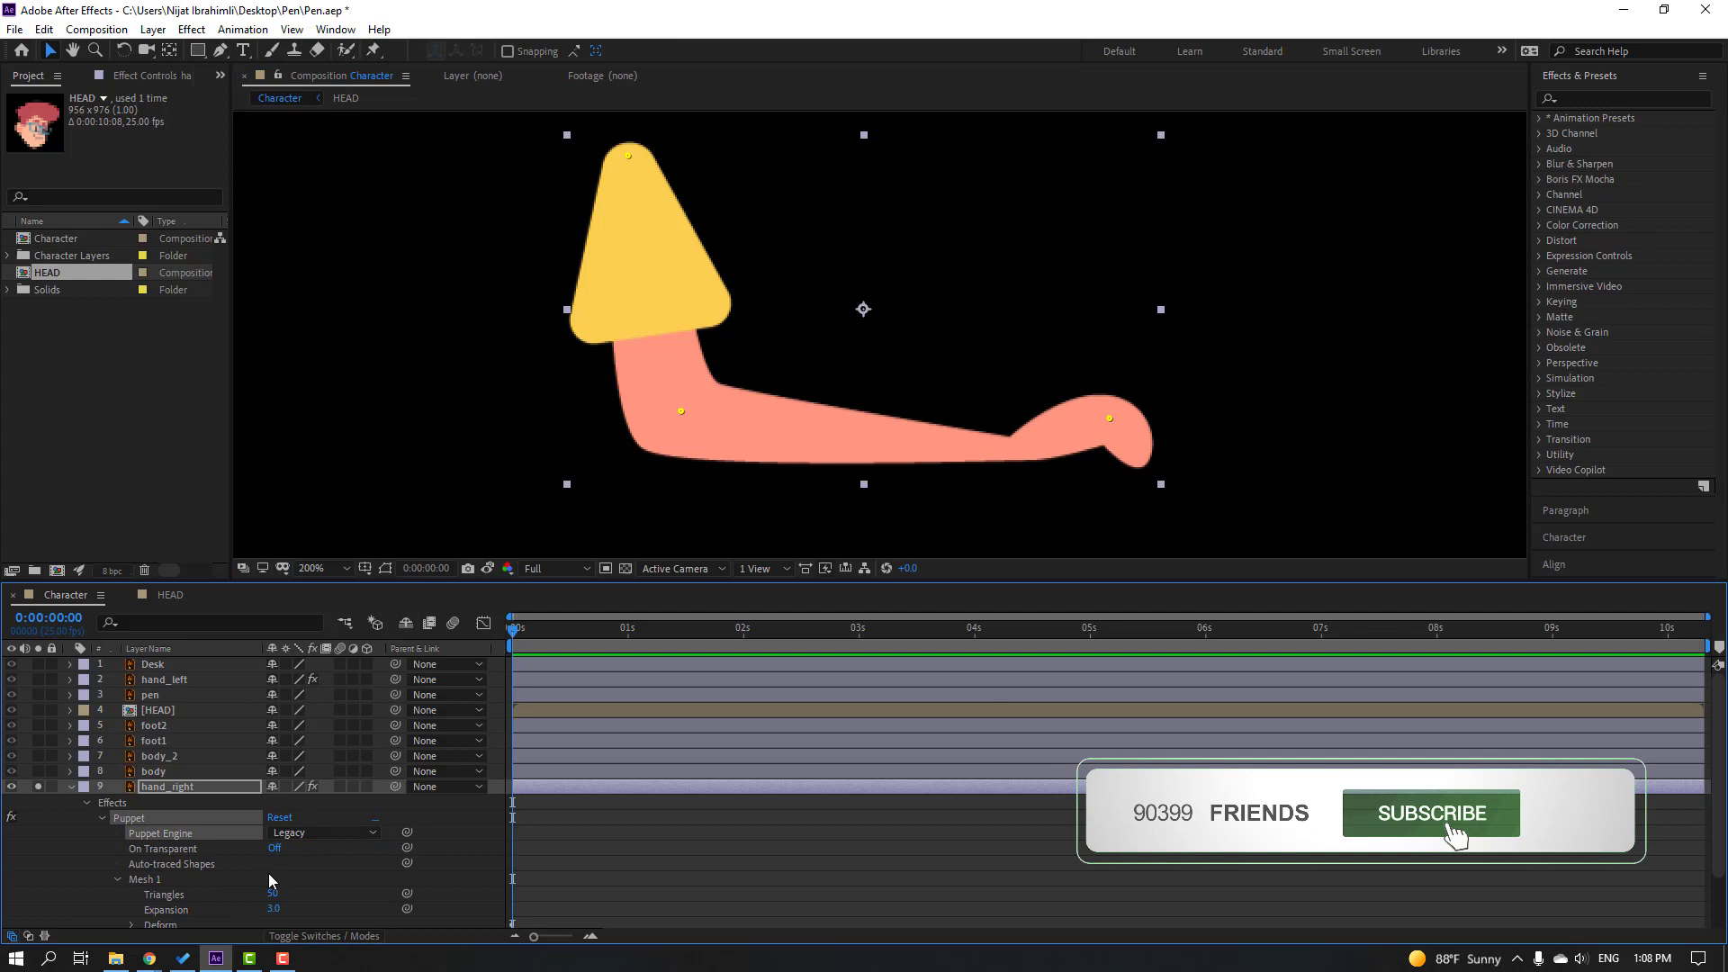
pyautogui.click(70, 787)
pyautogui.click(39, 786)
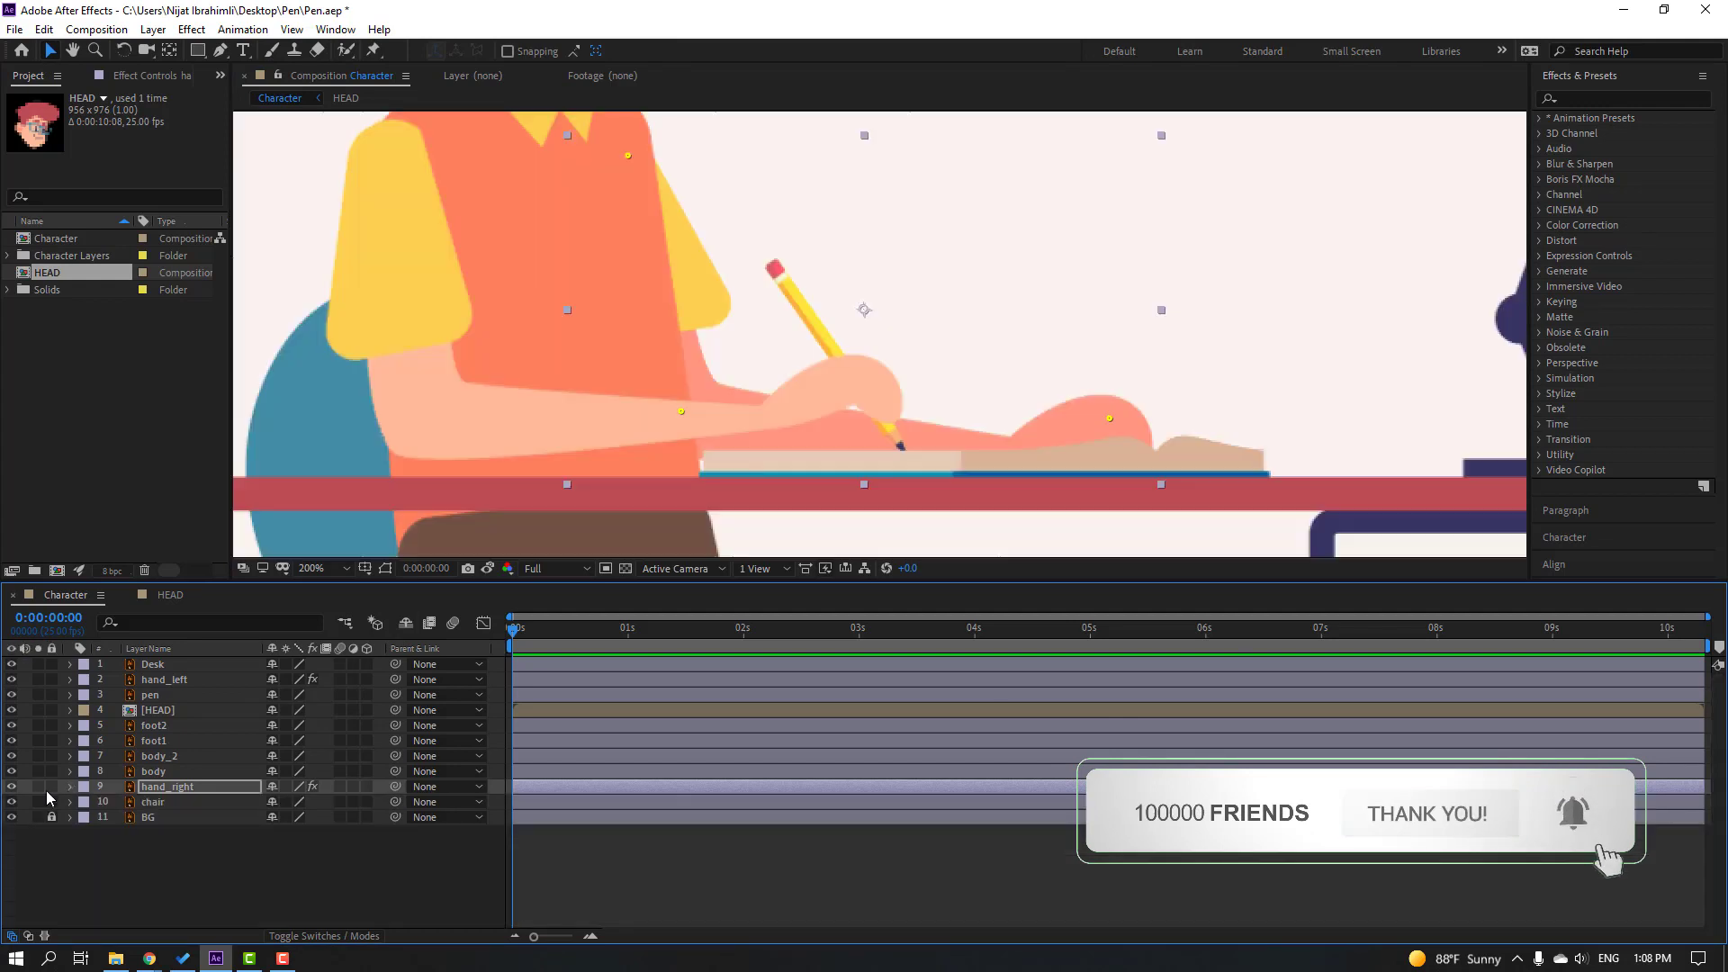
pyautogui.click(149, 871)
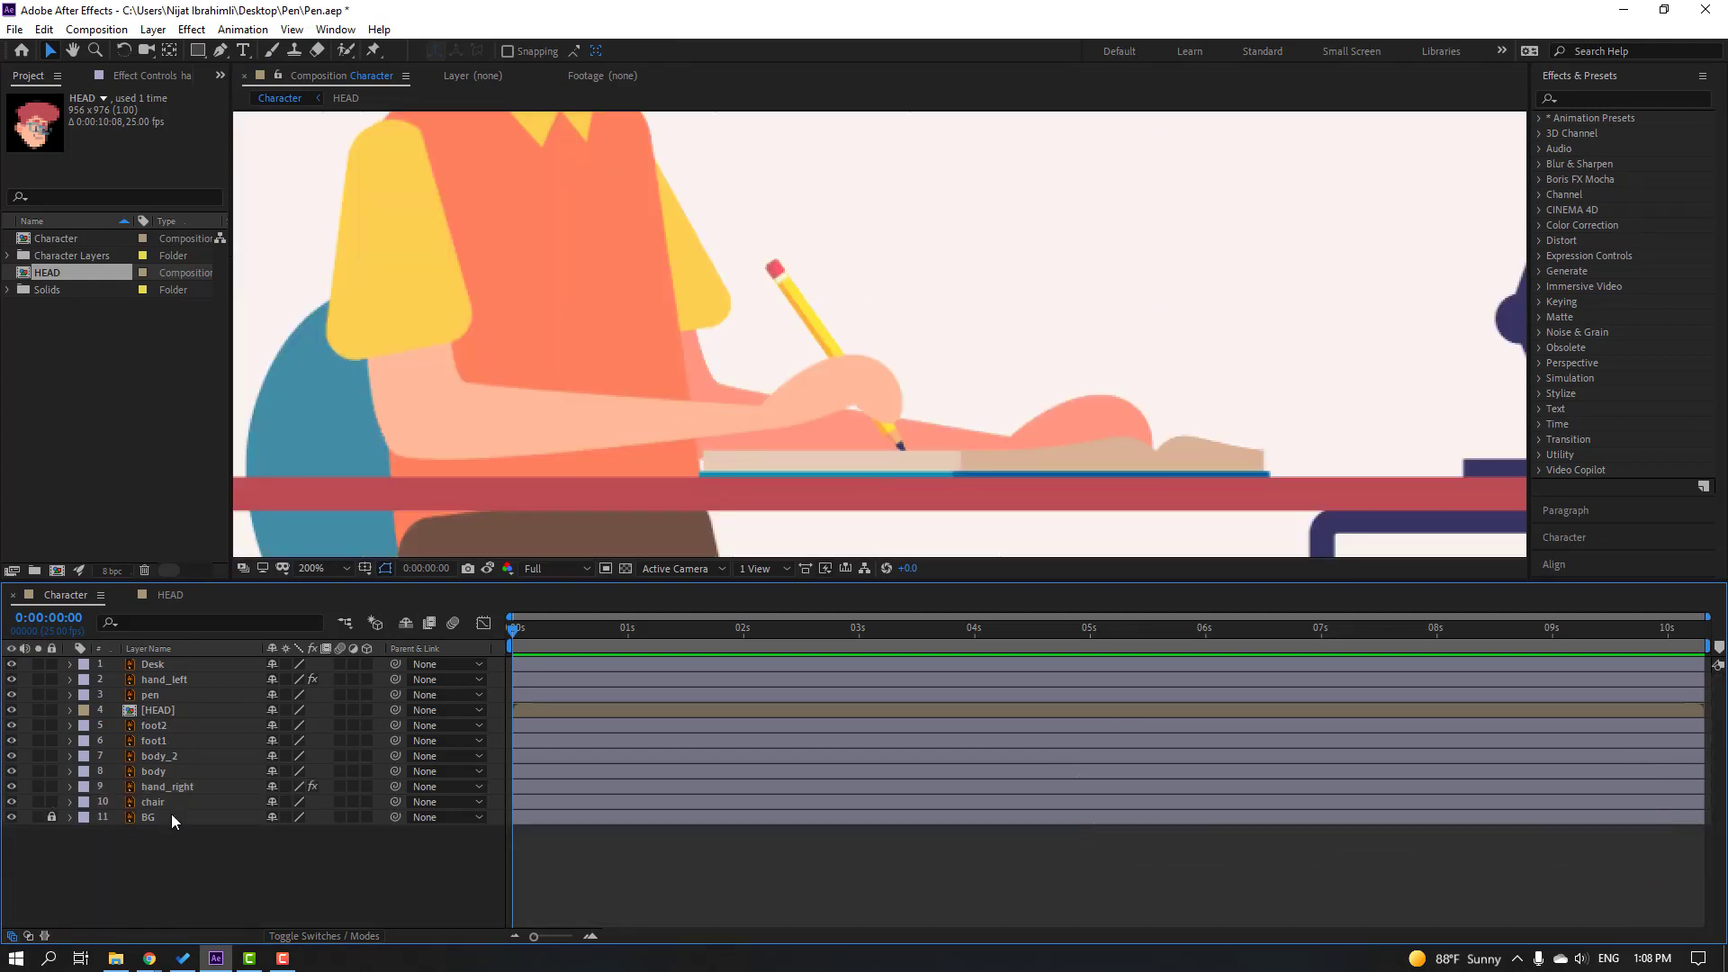
# Step: Solo the foot1 layer and place puppet position pins at the hip, knee and shoe
pyautogui.click(164, 742)
pyautogui.click(35, 742)
pyautogui.scroll(-2, 738, 434)
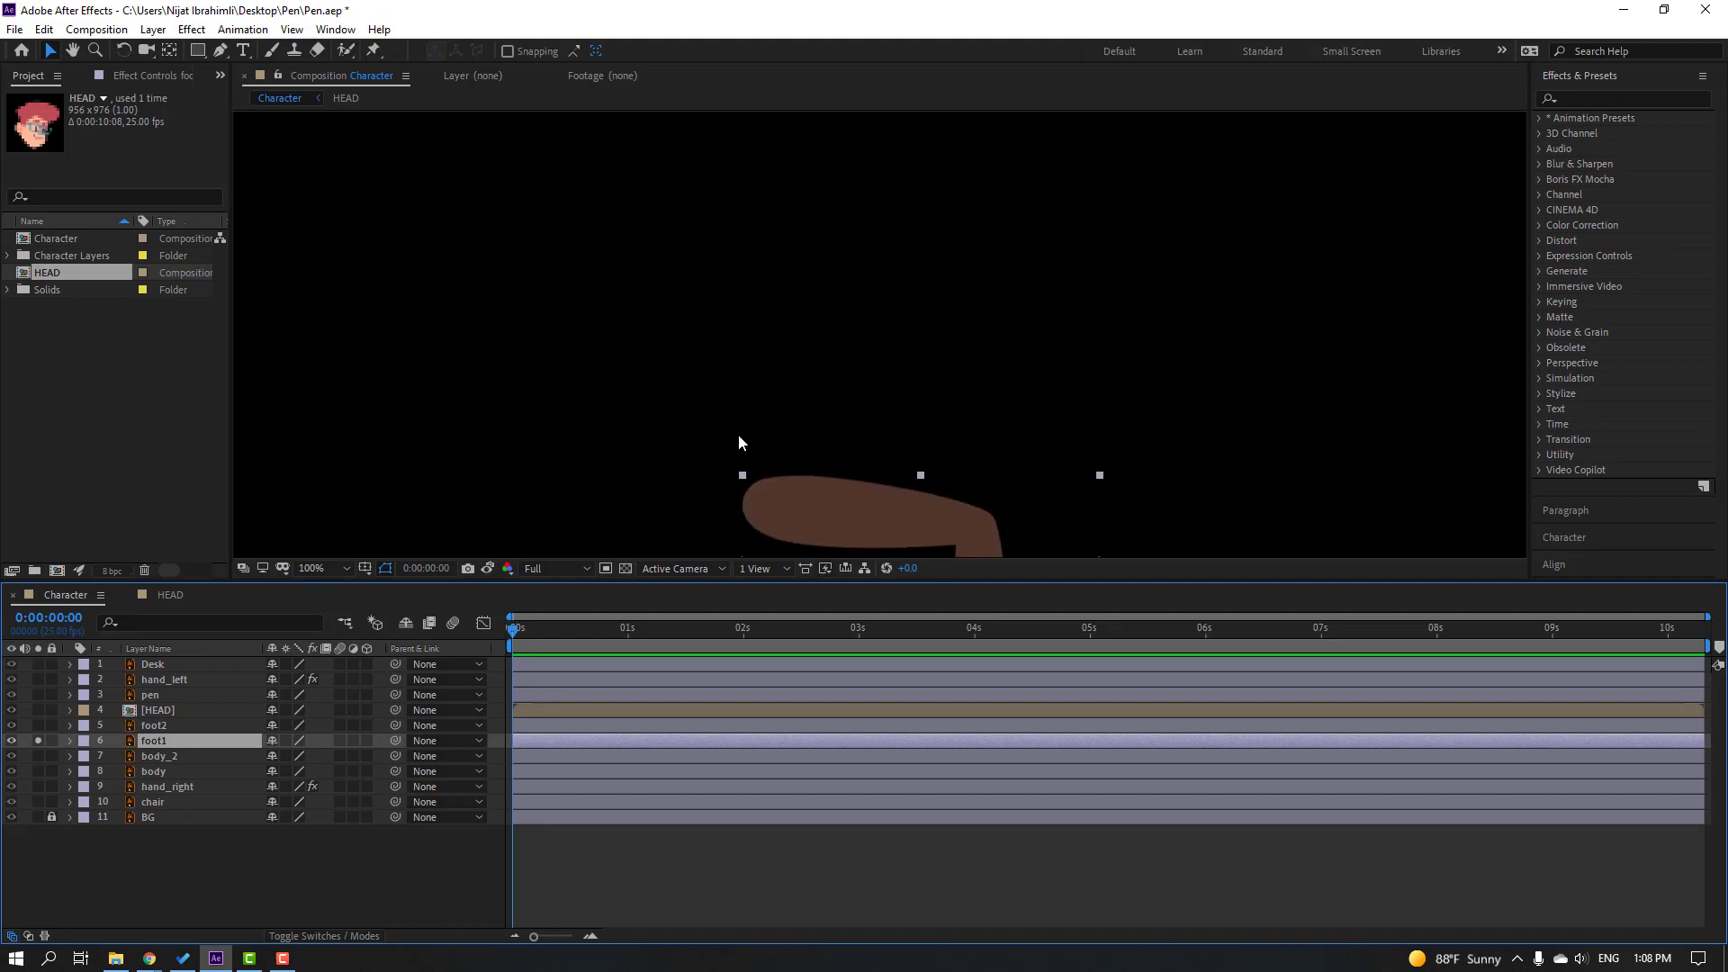
pyautogui.moveTo(738, 434); pyautogui.dragTo(610, 182)
pyautogui.press('v')
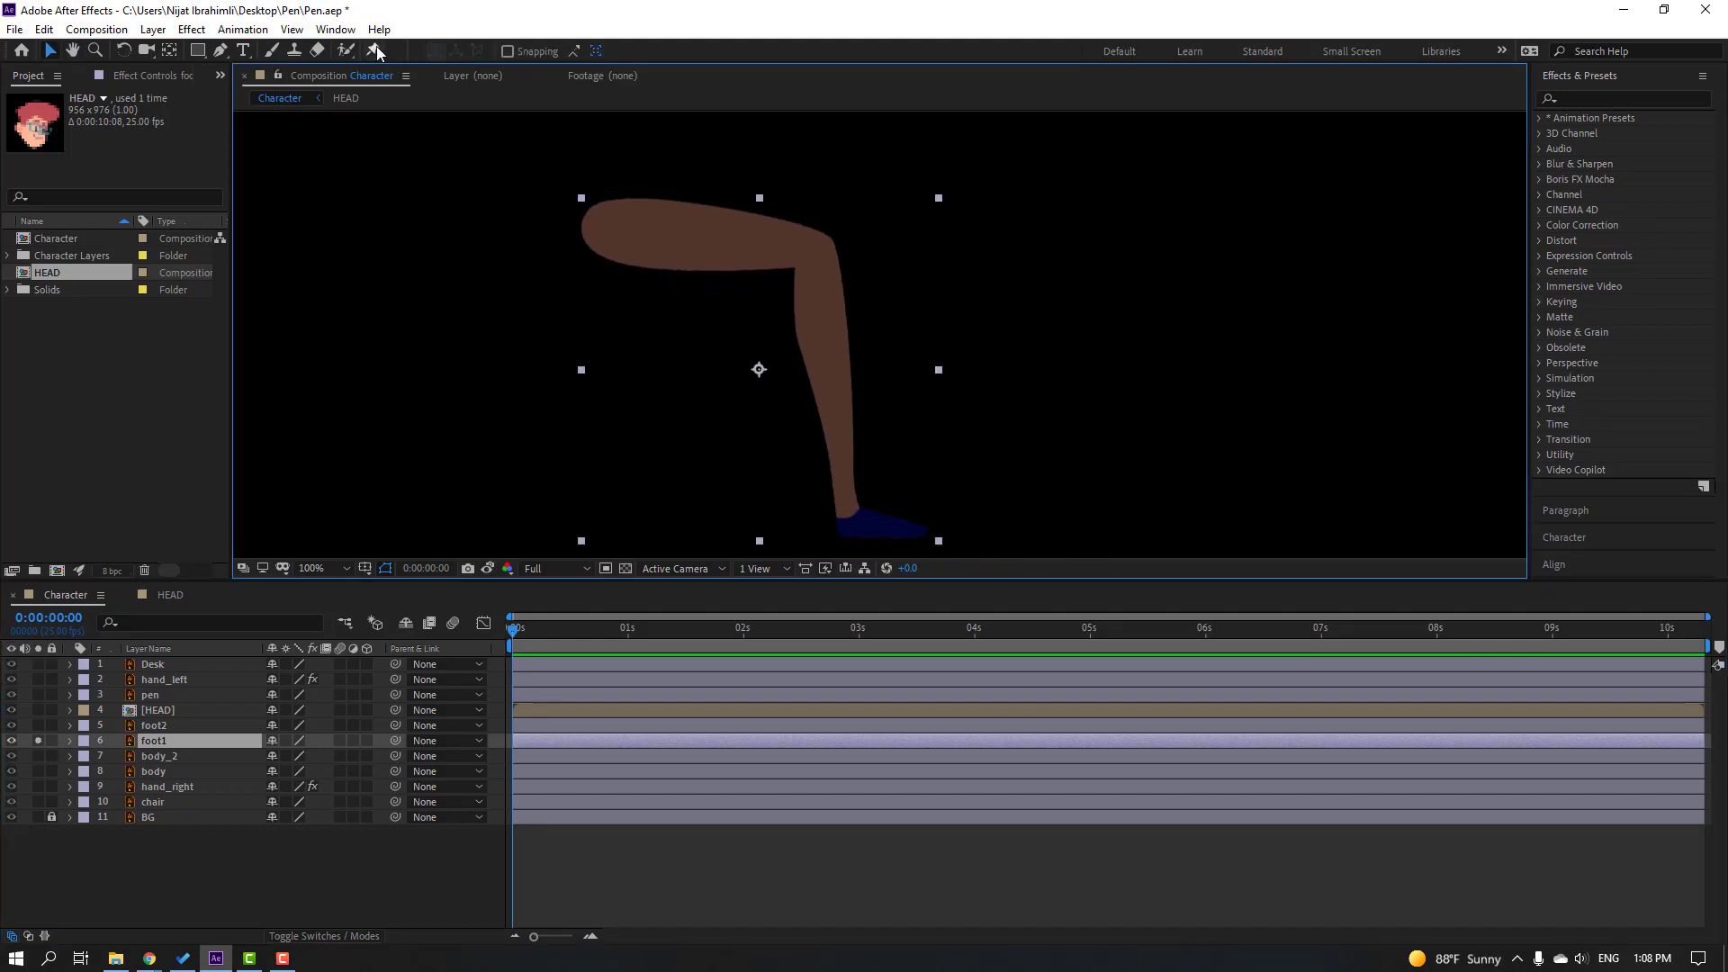
pyautogui.click(376, 51)
pyautogui.click(598, 225)
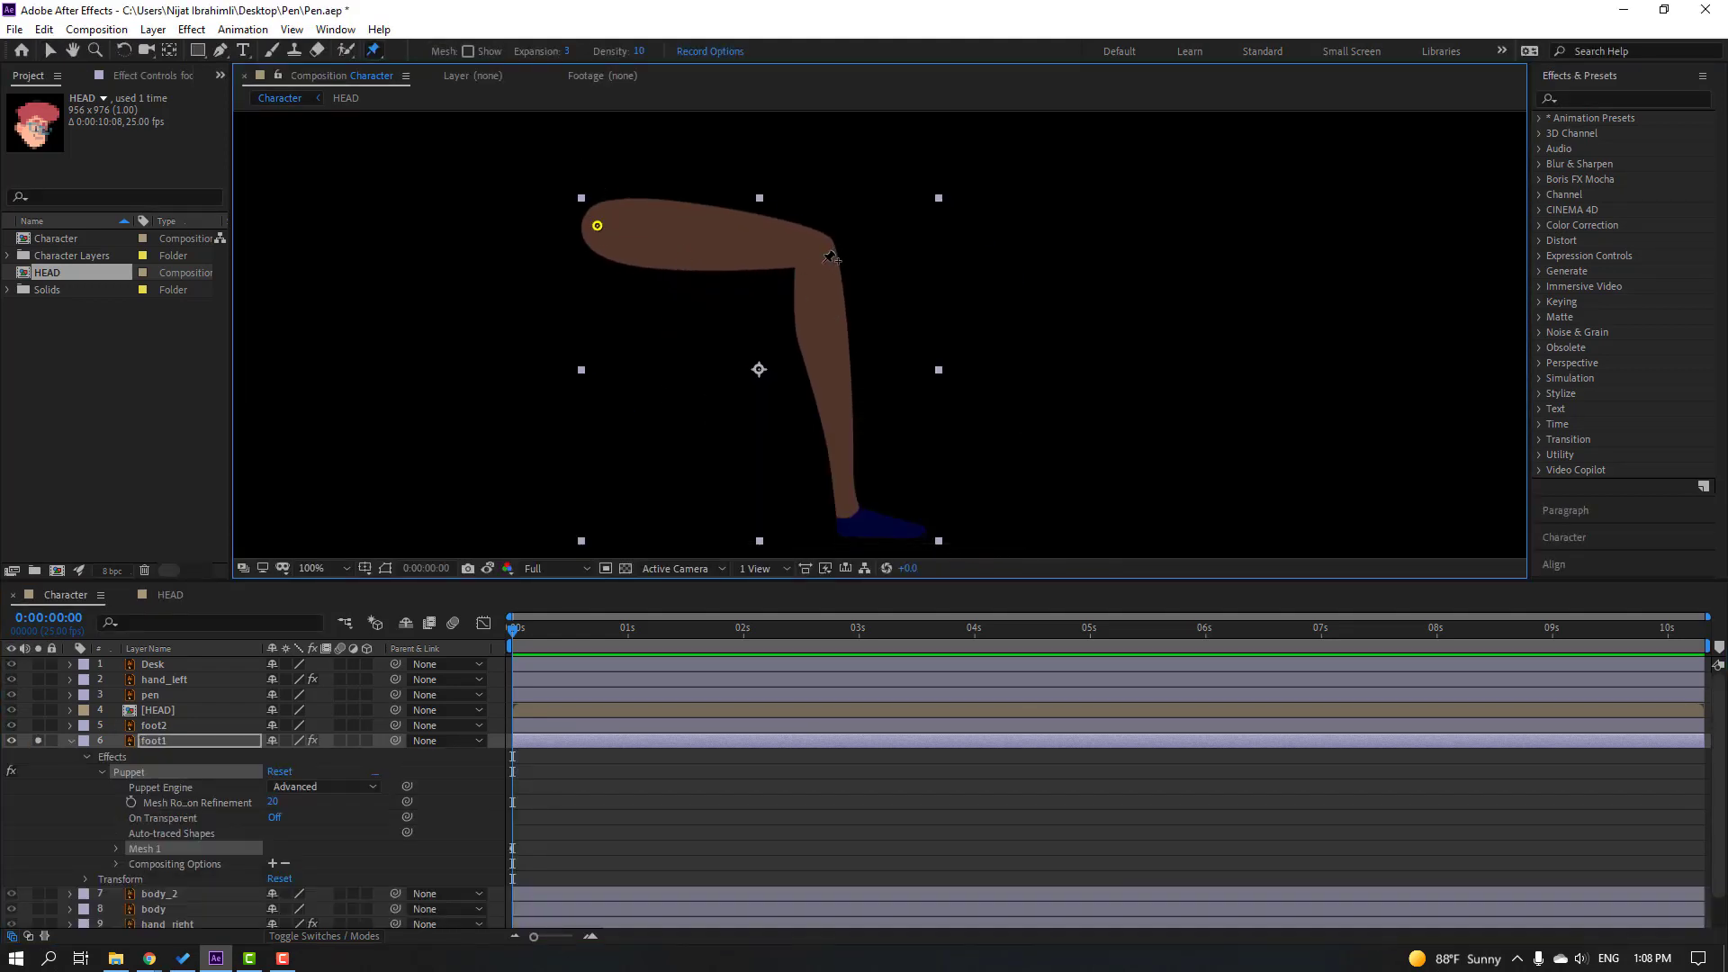
pyautogui.click(822, 262)
pyautogui.click(50, 50)
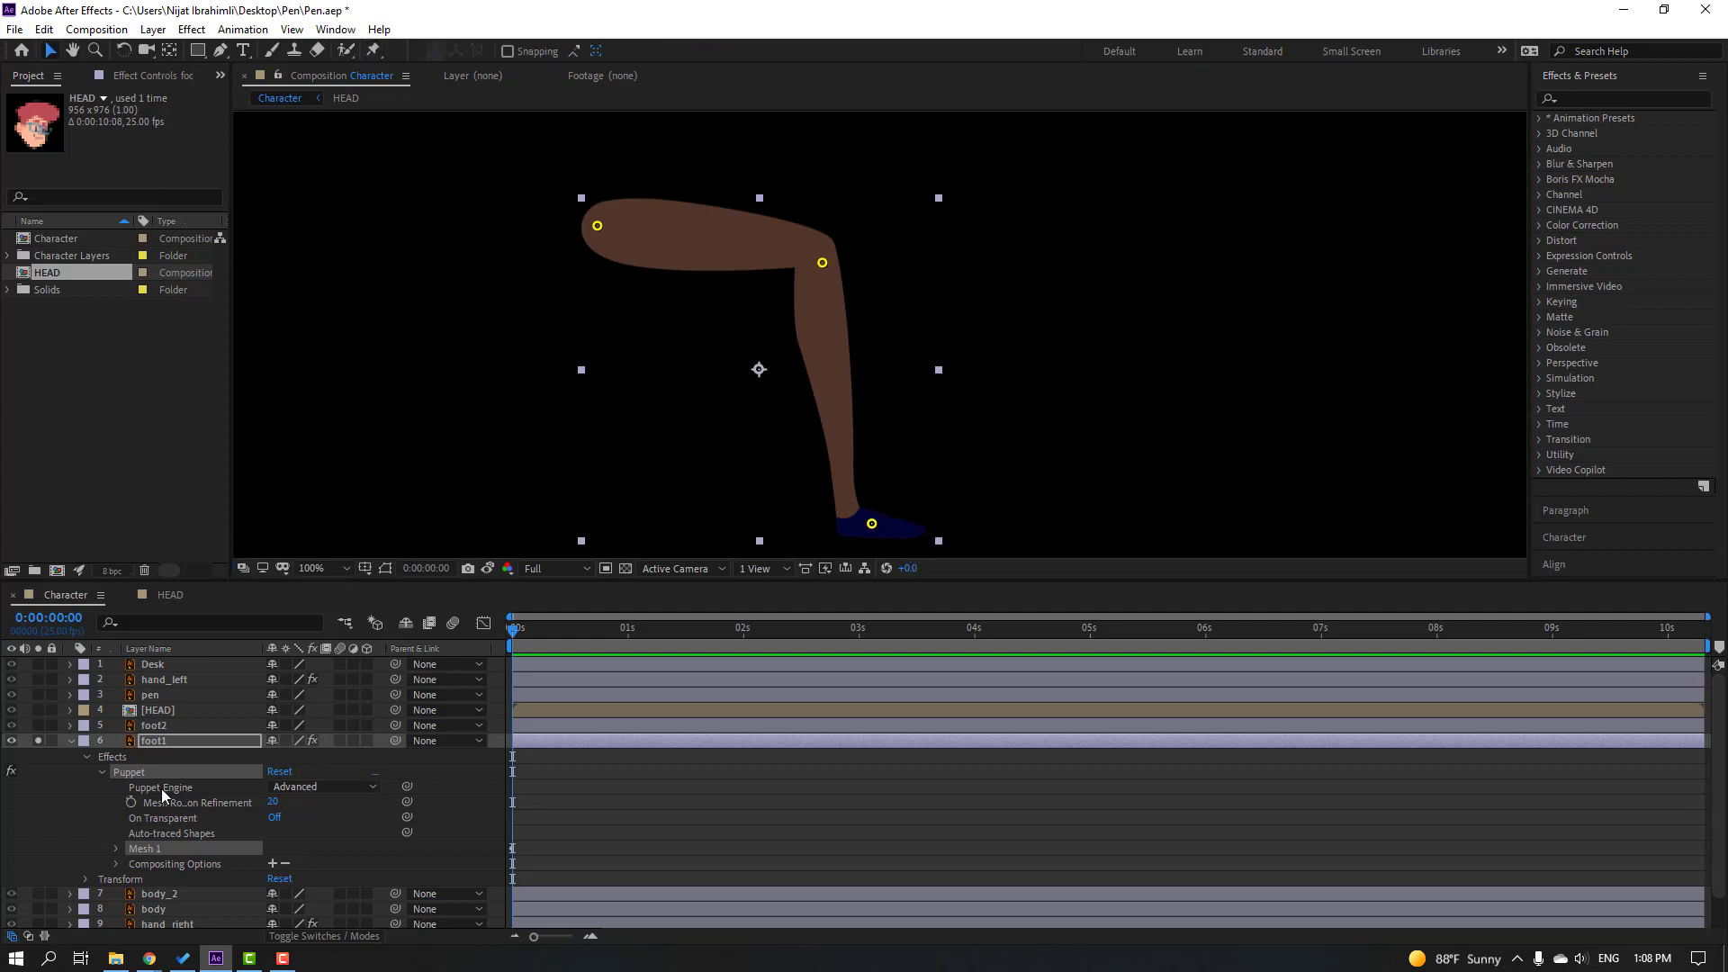
# Step: Set the foot1 layer's Puppet Engine to Legacy, collapse its properties and unsolo the layer
pyautogui.click(338, 795)
pyautogui.click(314, 788)
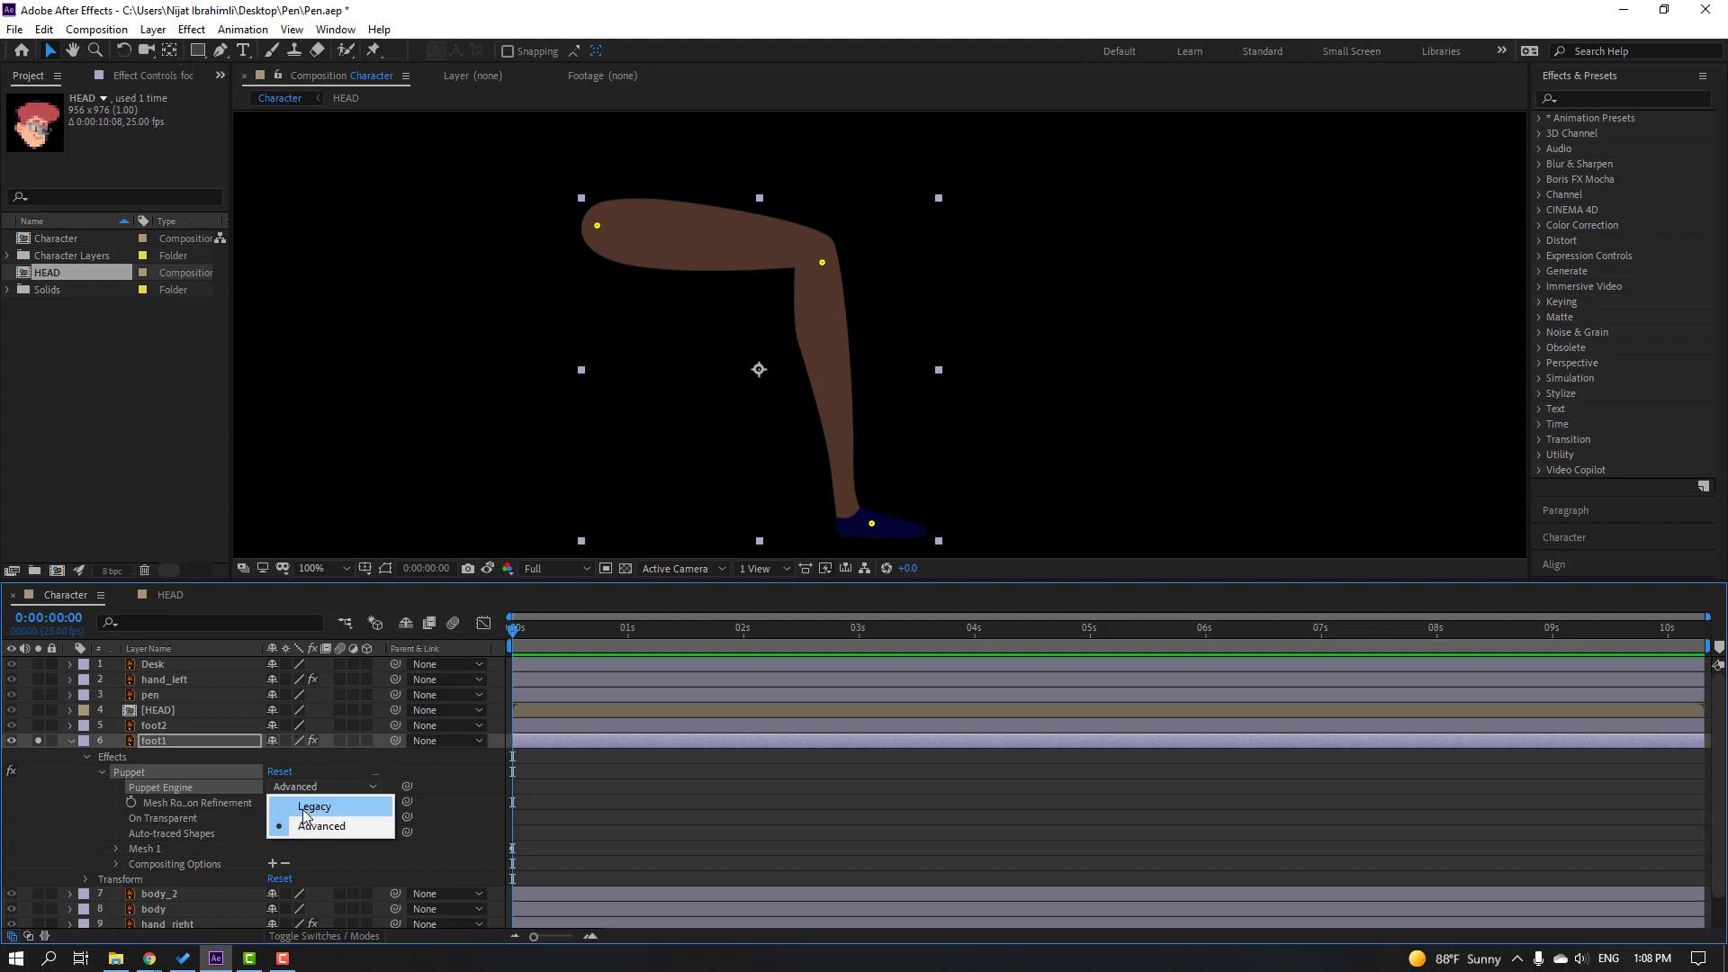
pyautogui.click(297, 803)
pyautogui.click(69, 740)
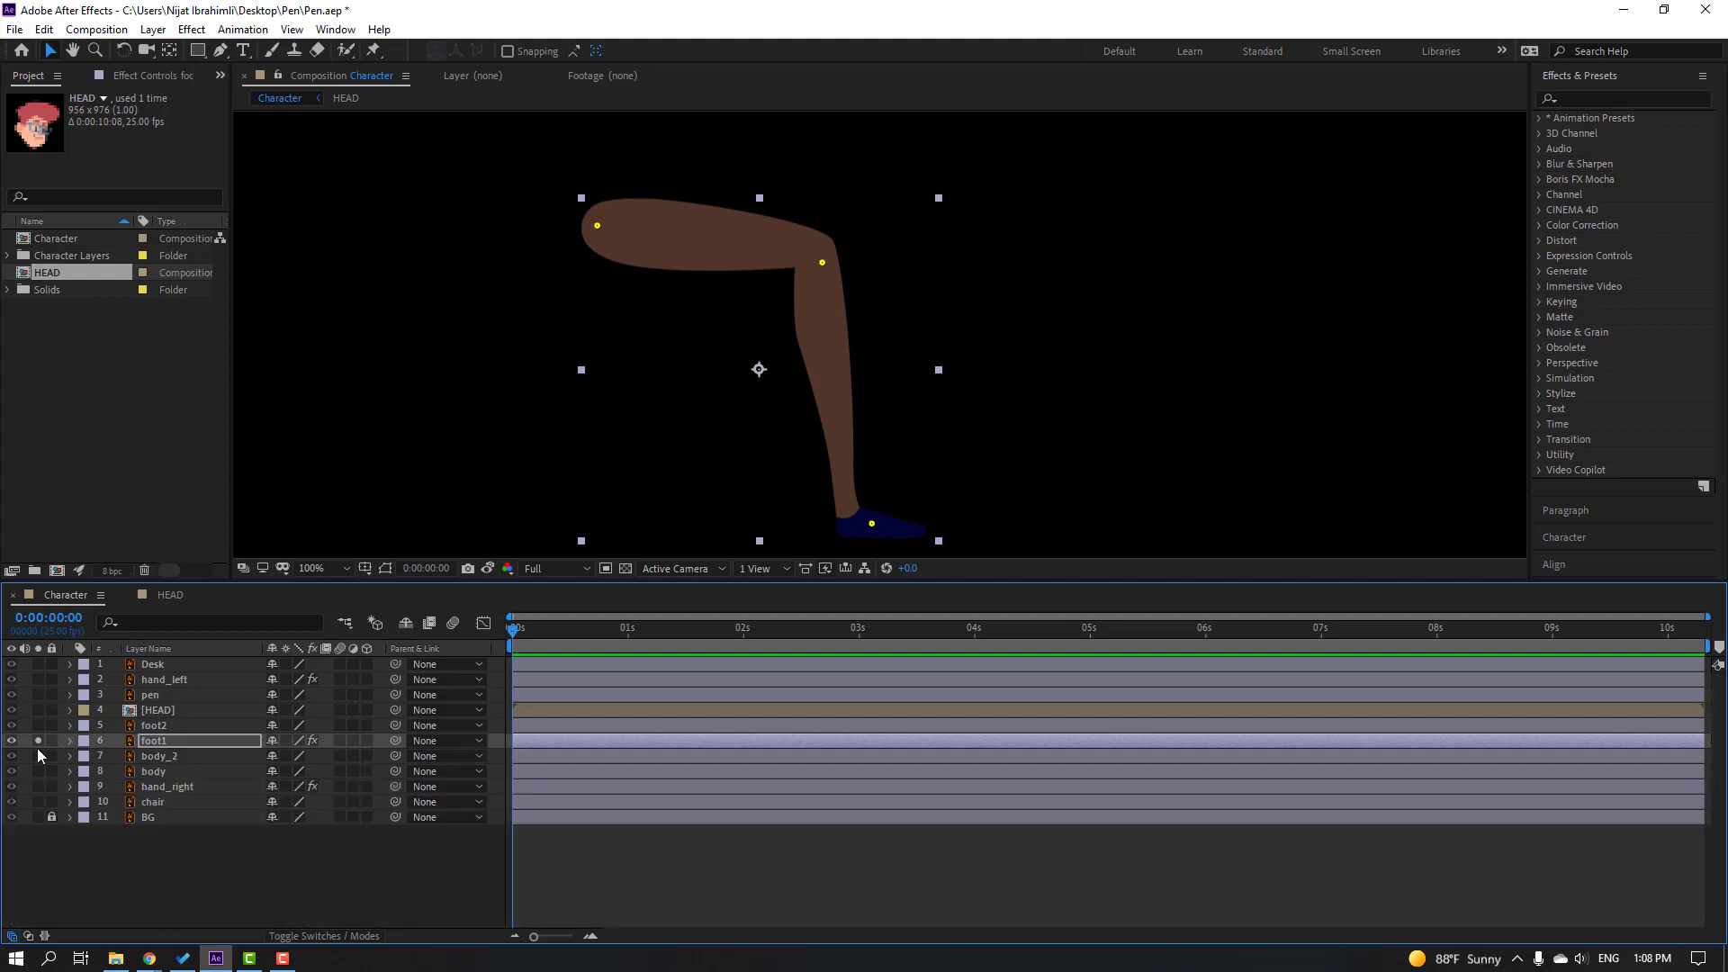
pyautogui.click(38, 741)
# Step: Solo the foot2 layer and place puppet position pins at the hip, knee and shoe
pyautogui.click(169, 727)
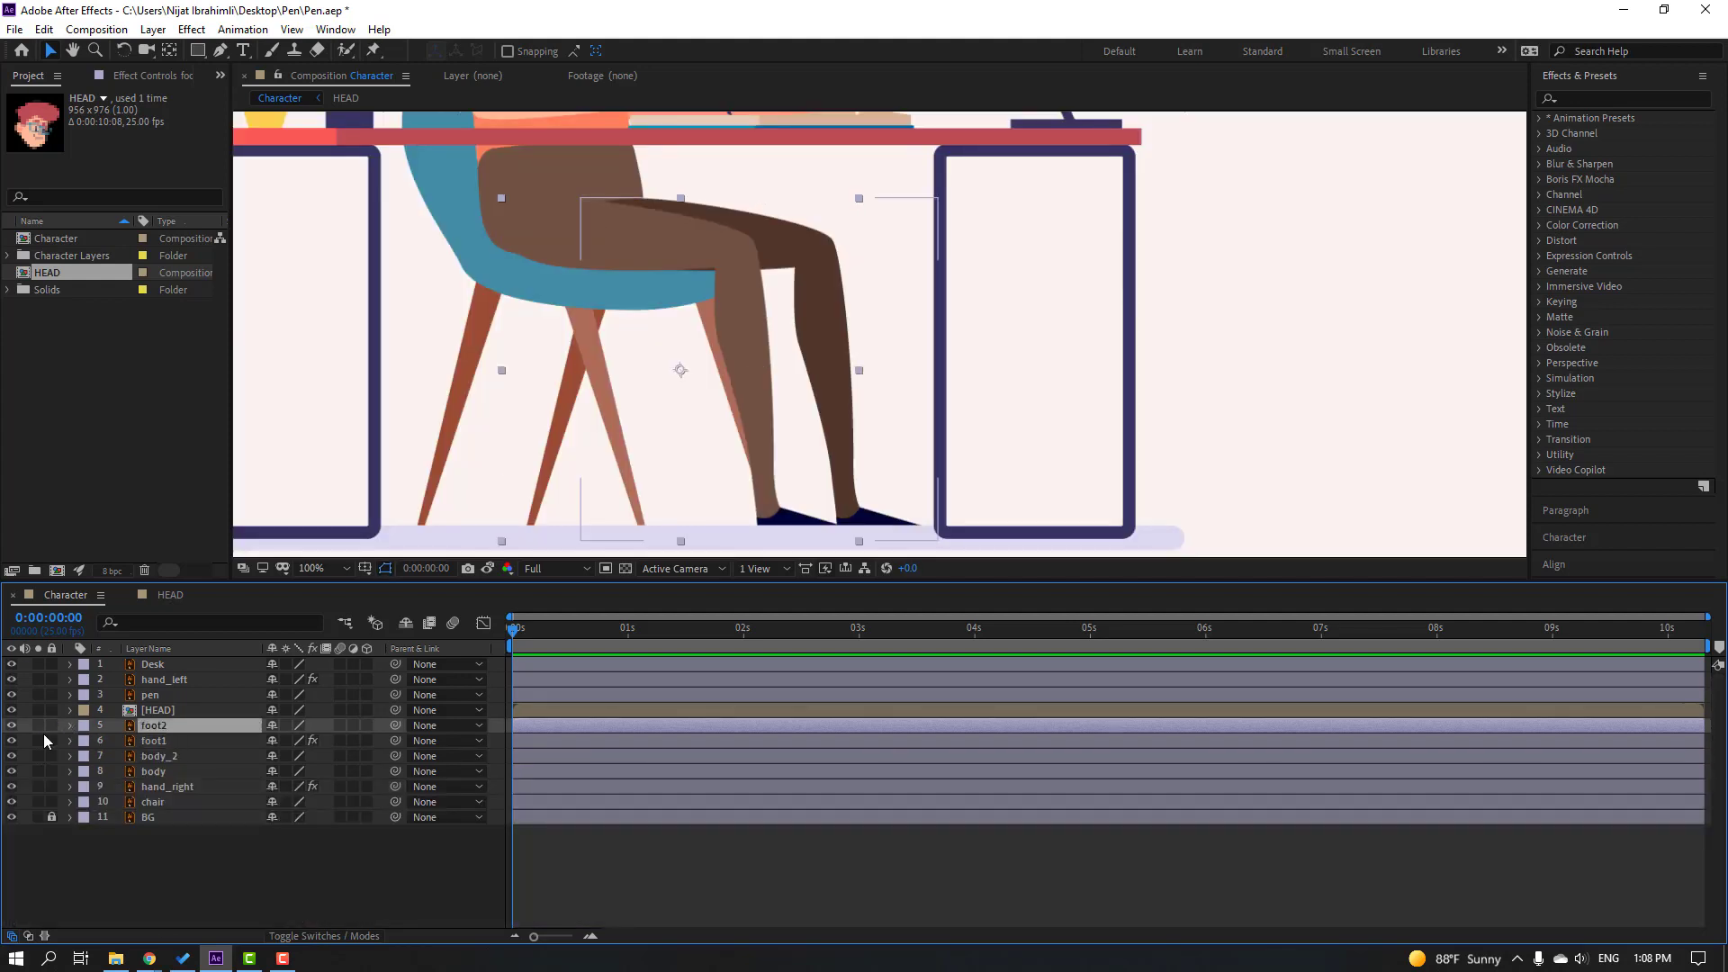
pyautogui.click(40, 726)
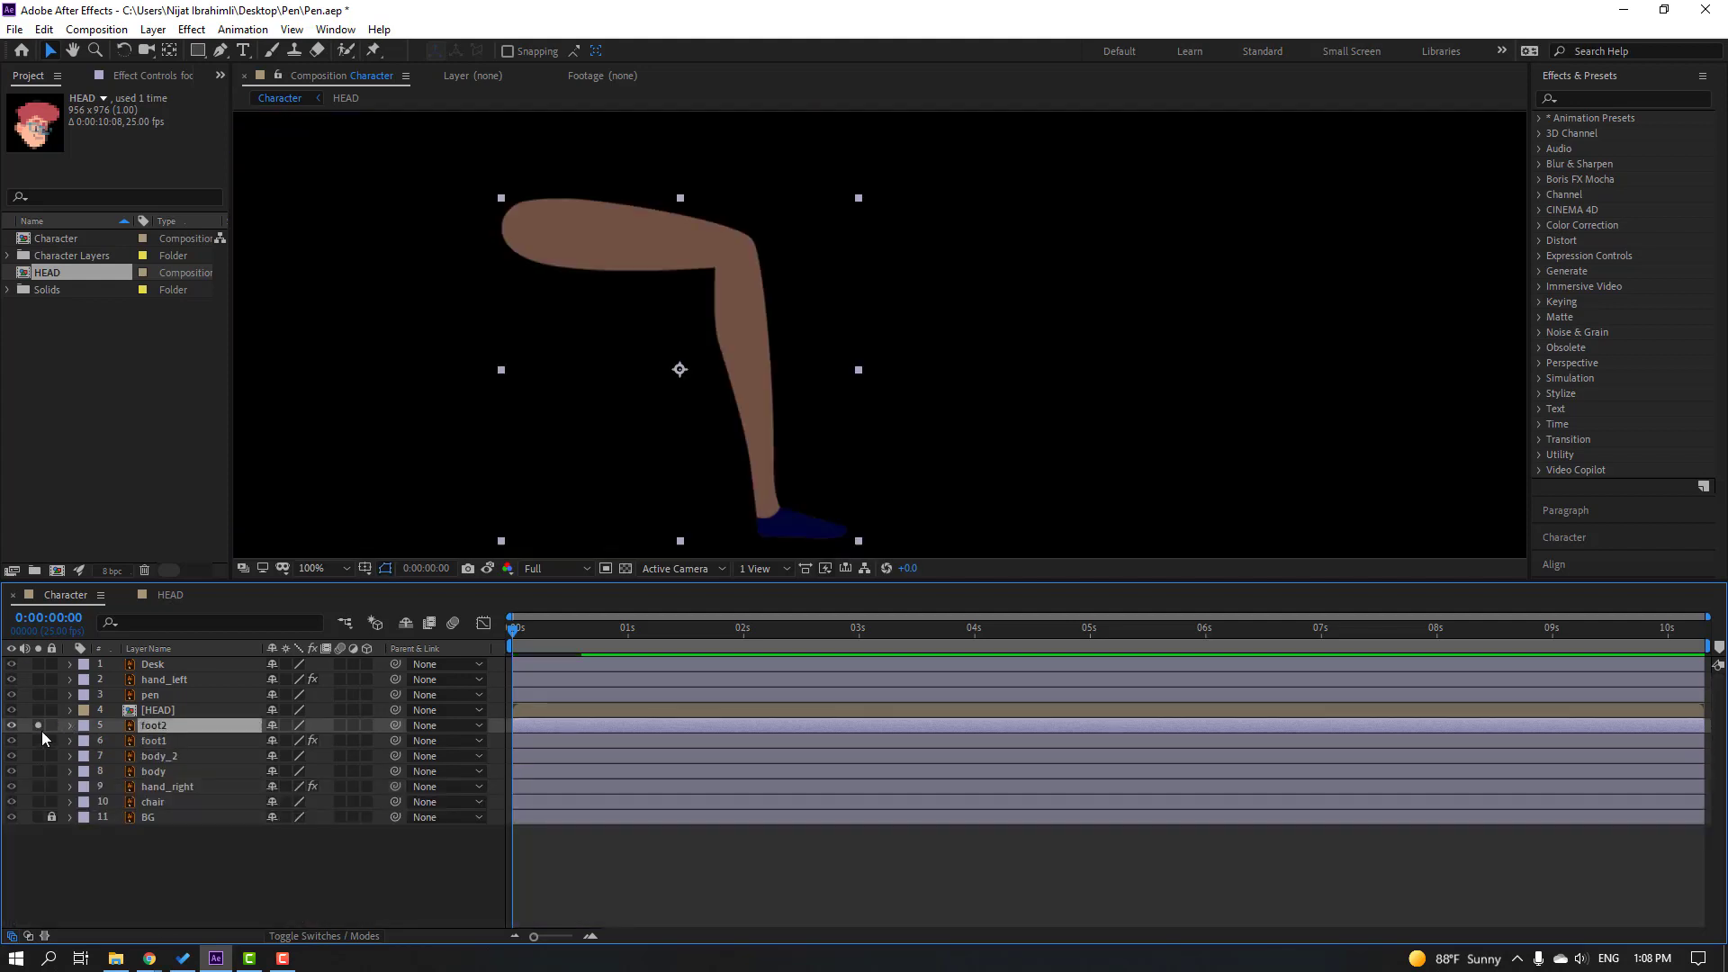
pyautogui.click(372, 51)
pyautogui.click(521, 216)
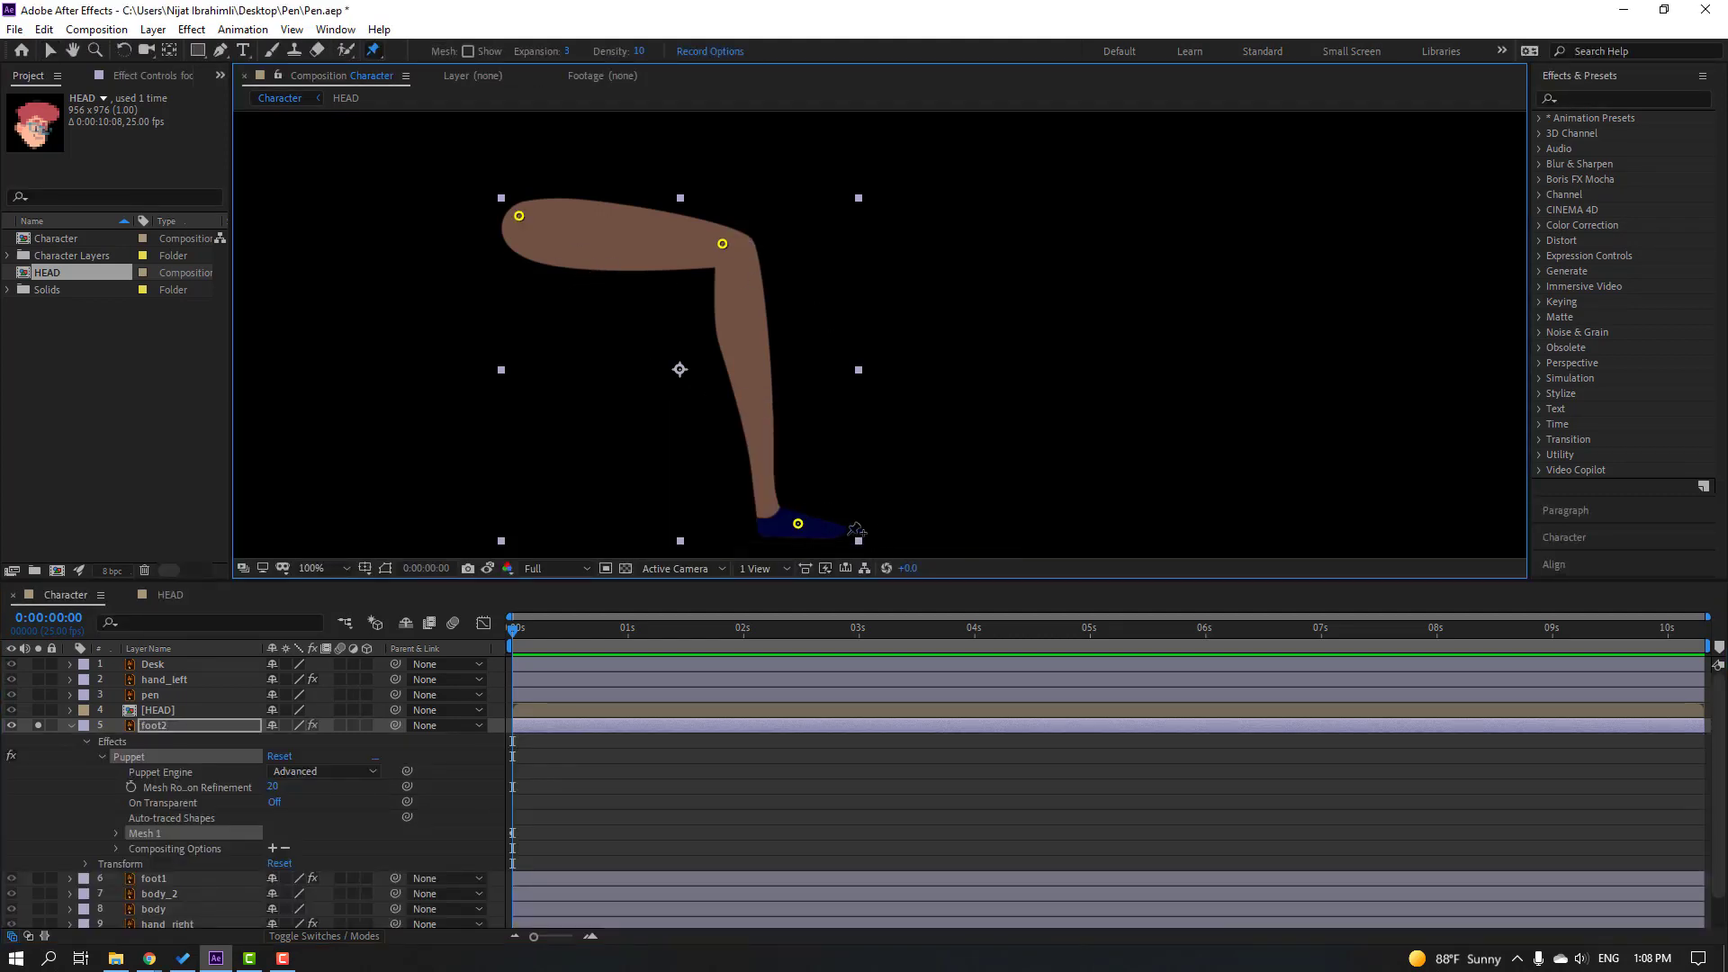
pyautogui.click(50, 51)
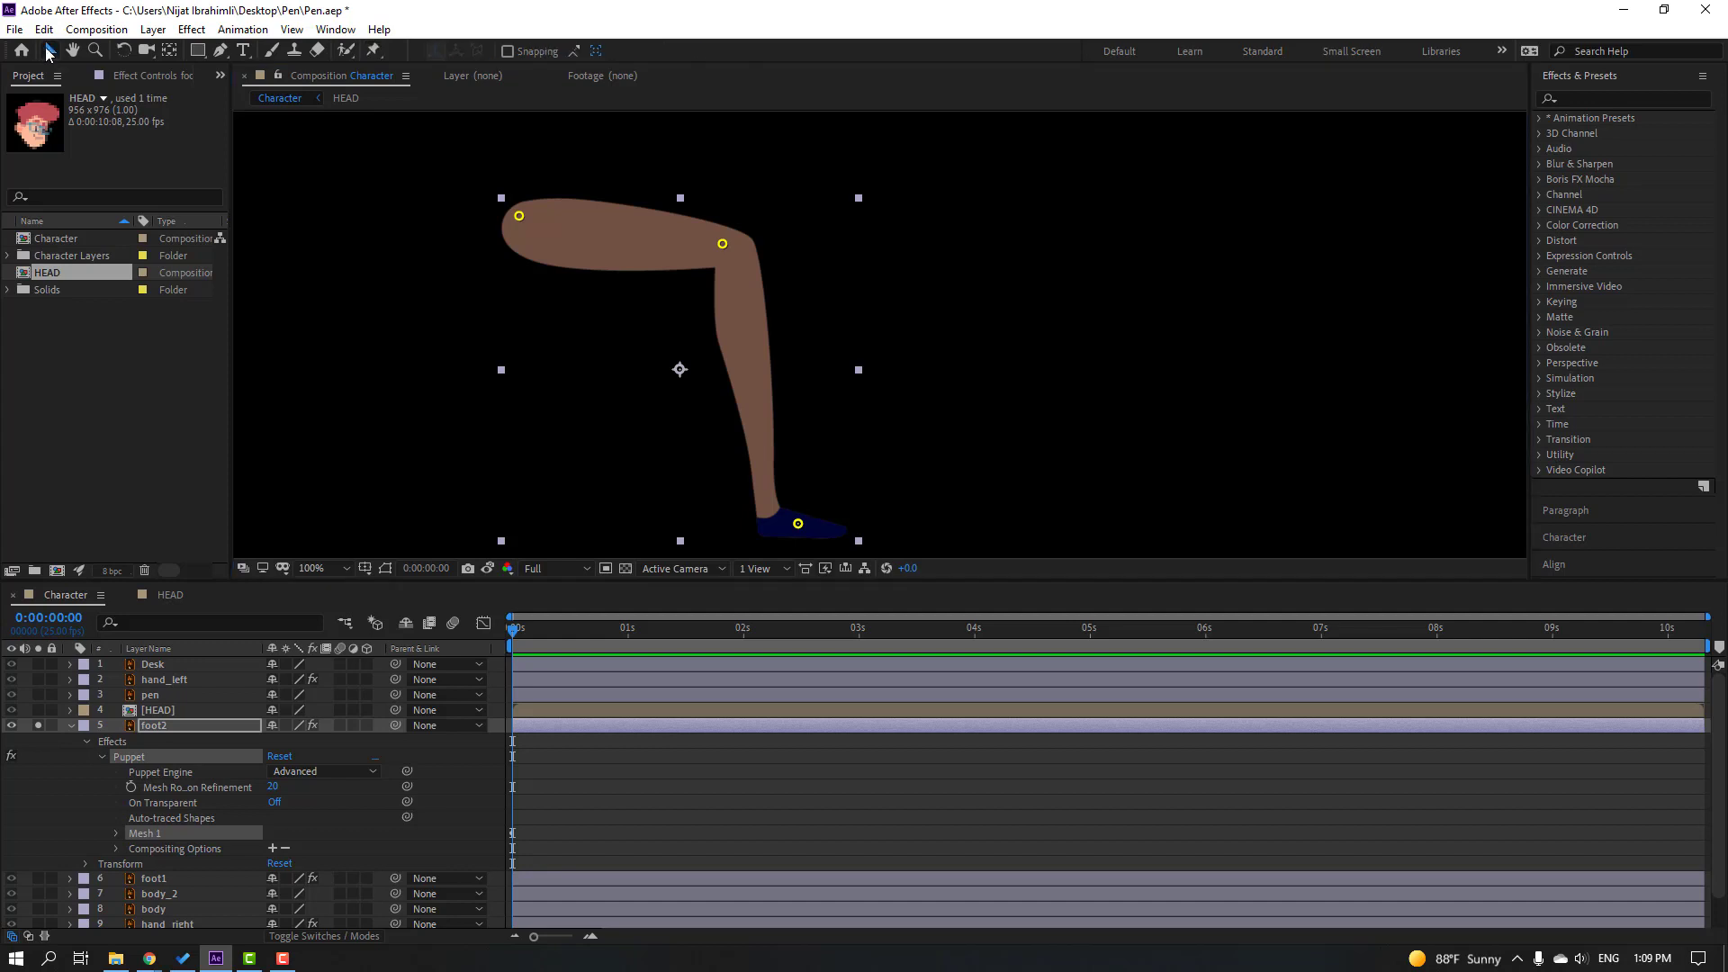
# Step: Set the foot2 layer's Puppet Engine to Legacy, collapse its properties and unsolo the layer
pyautogui.click(326, 772)
pyautogui.click(316, 792)
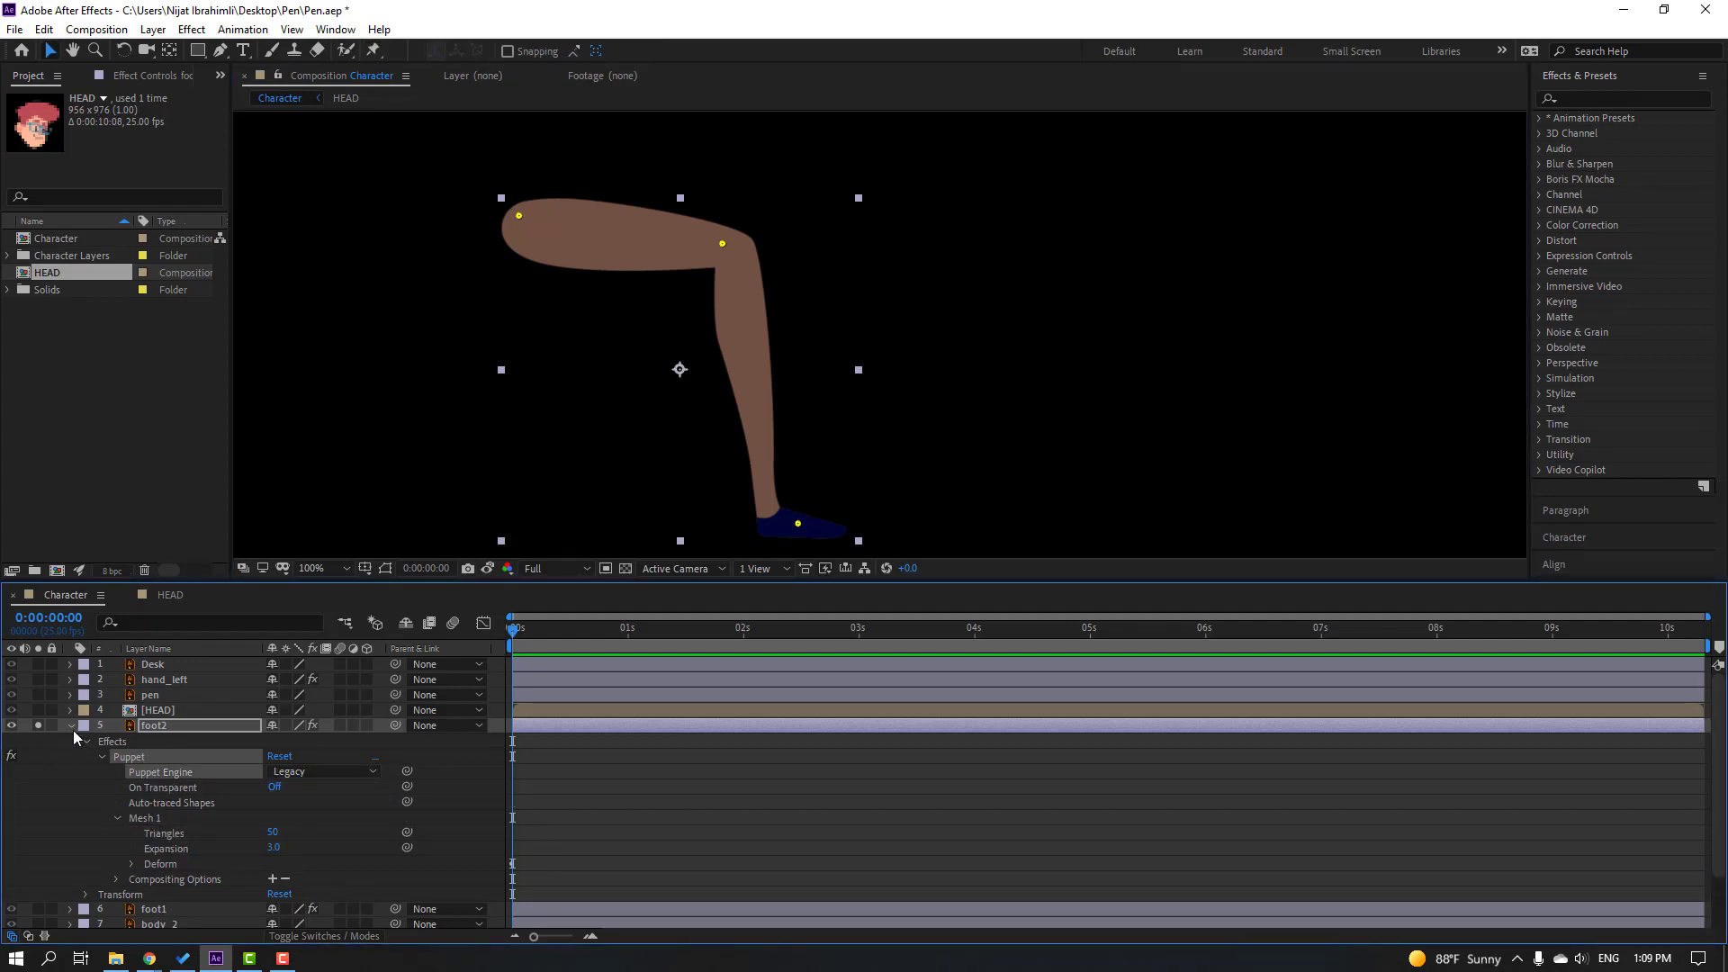
pyautogui.click(70, 725)
pyautogui.click(37, 725)
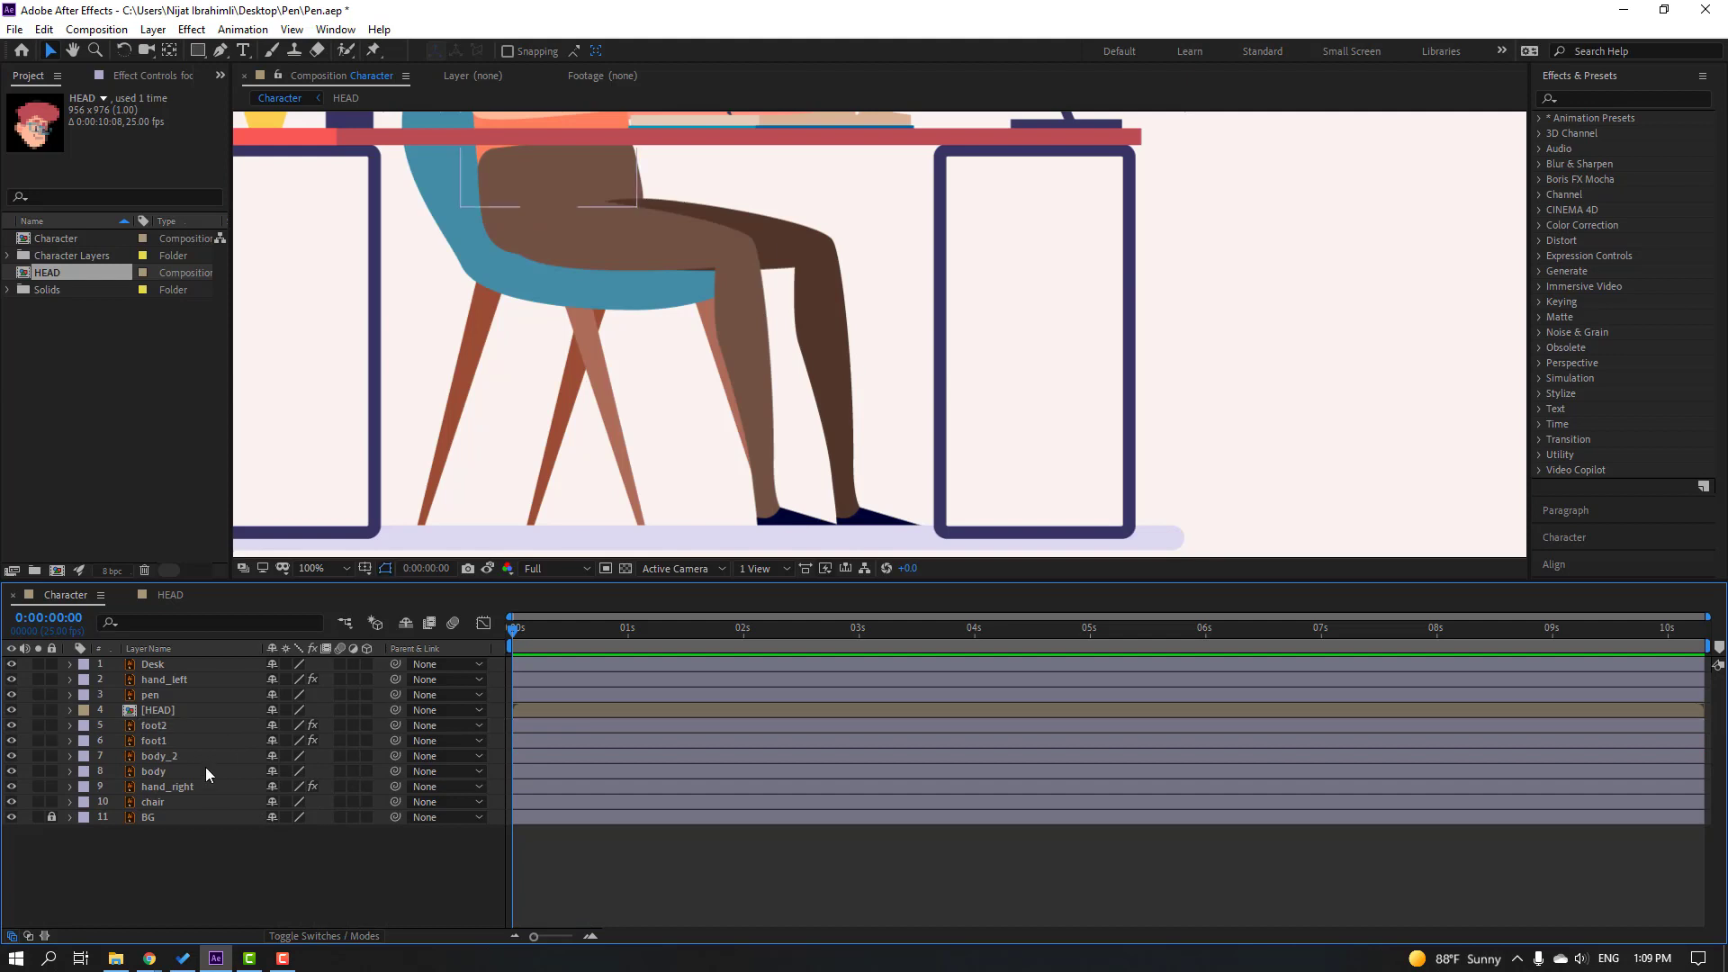
# Step: Solo the body_2 layer, move its anchor point down near the lower edge of the hip shape, and unsolo it
pyautogui.click(153, 756)
pyautogui.click(38, 756)
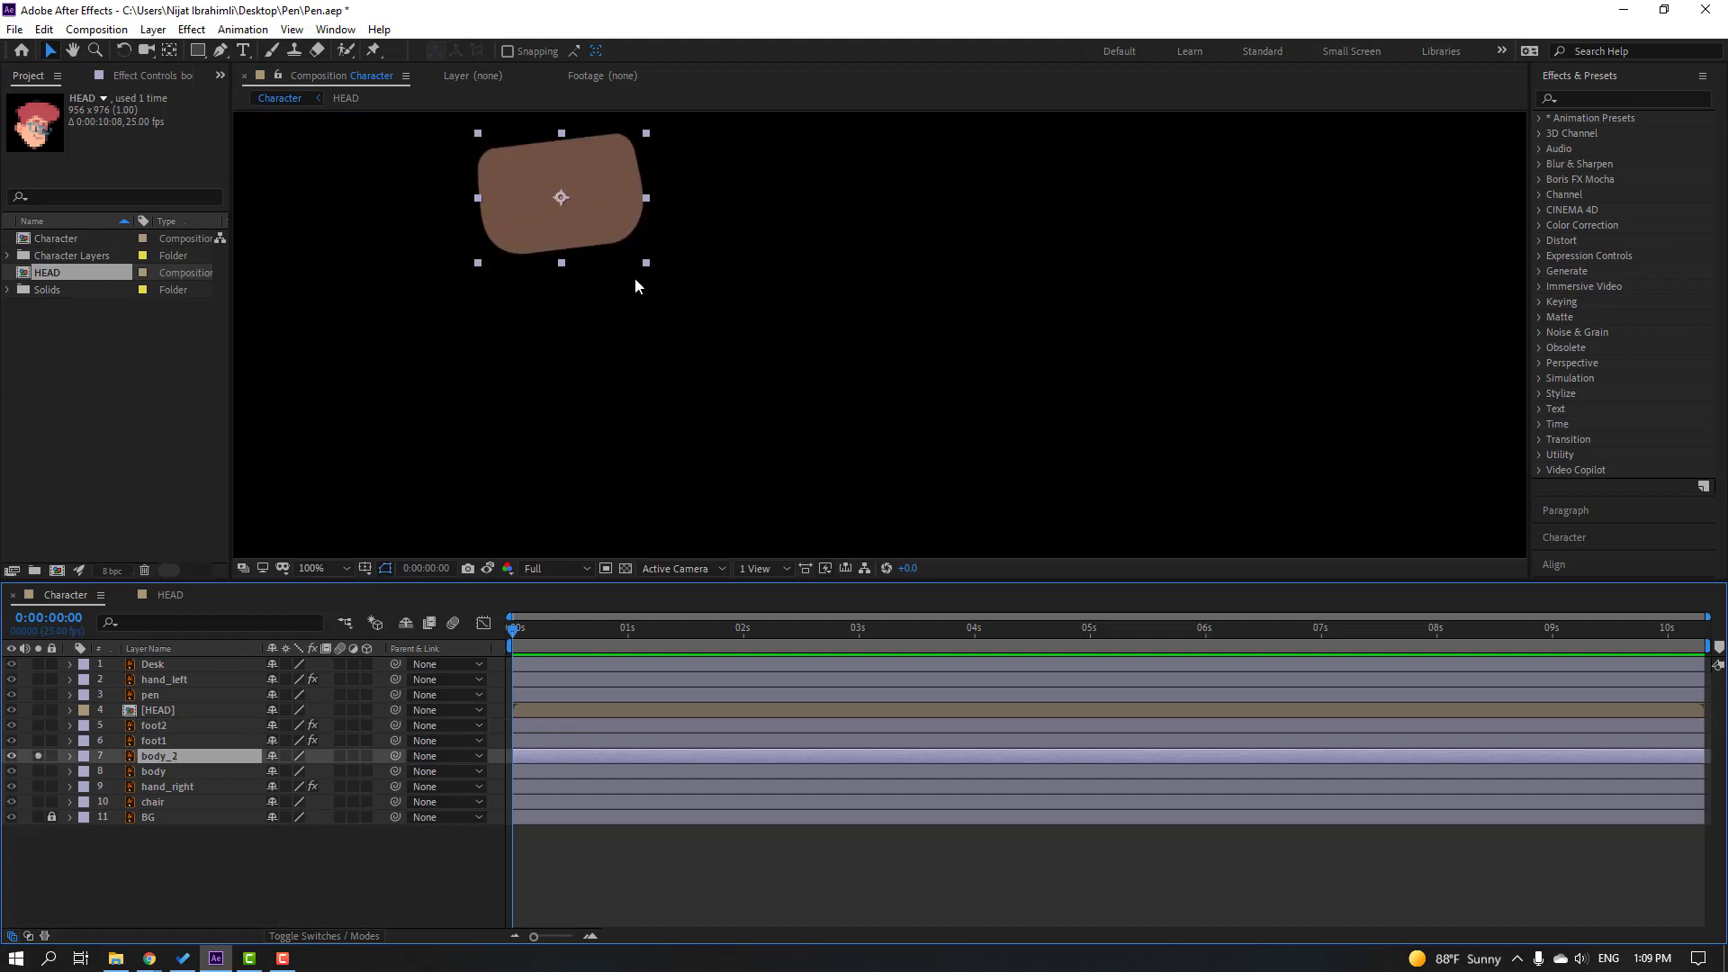
pyautogui.press('space')
pyautogui.moveTo(459, 232); pyautogui.dragTo(529, 282)
pyautogui.press('y')
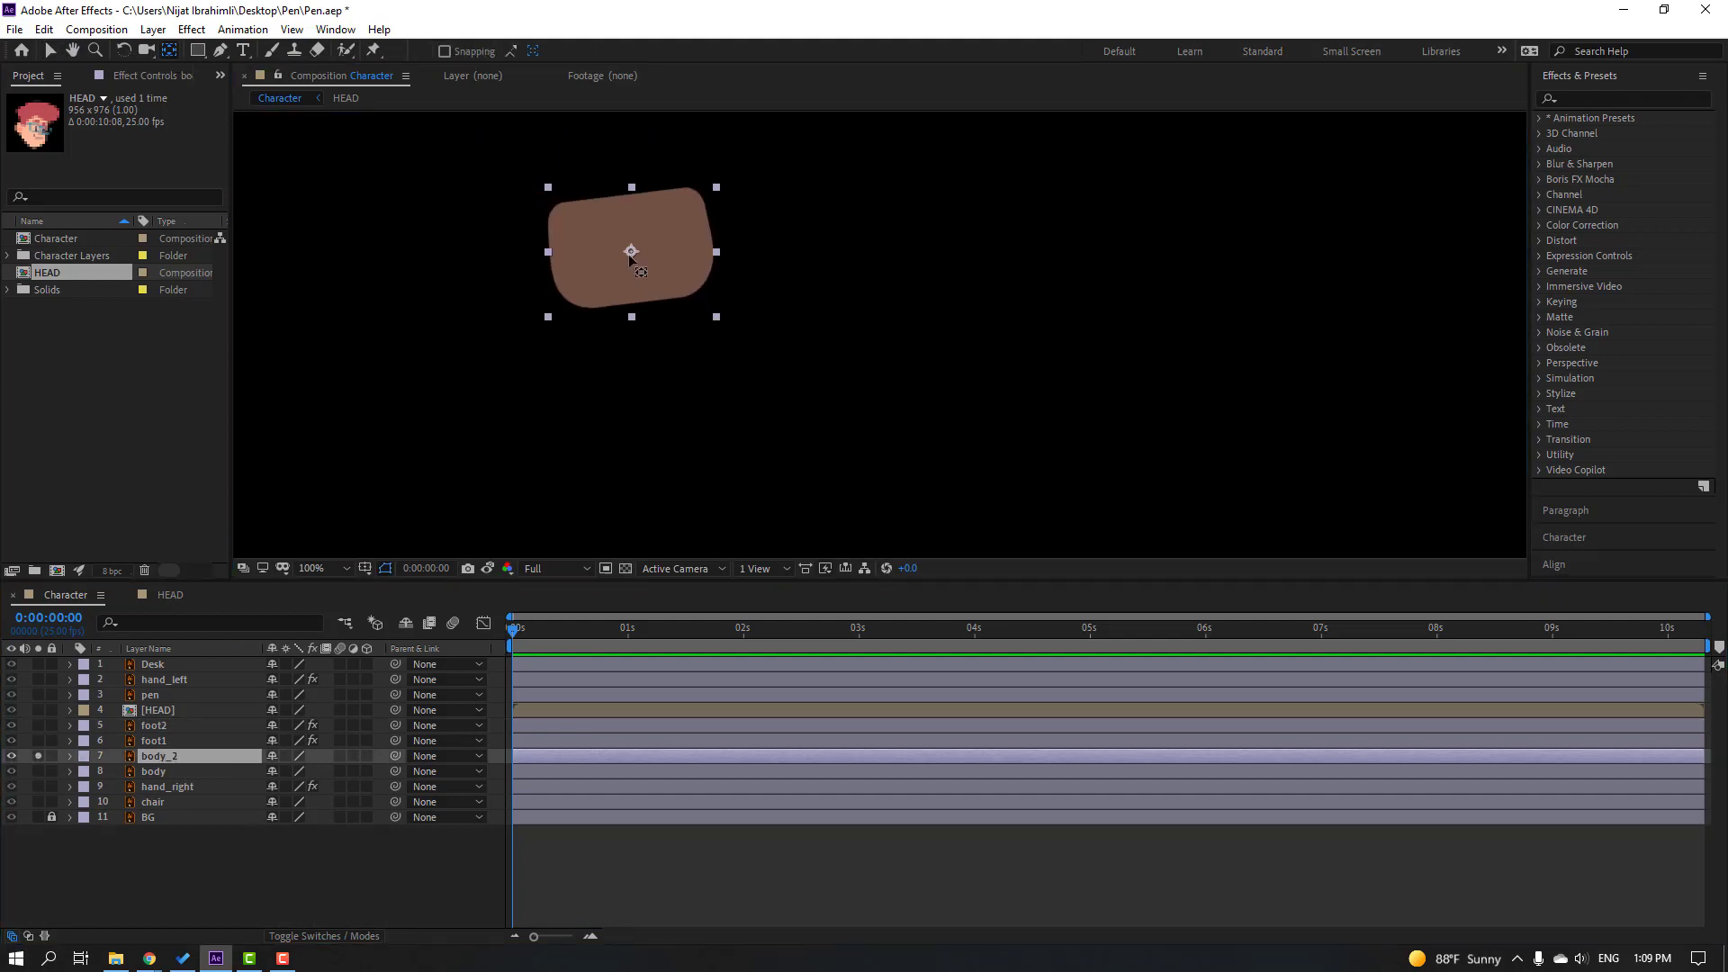
pyautogui.moveTo(630, 255); pyautogui.dragTo(633, 289)
pyautogui.click(48, 52)
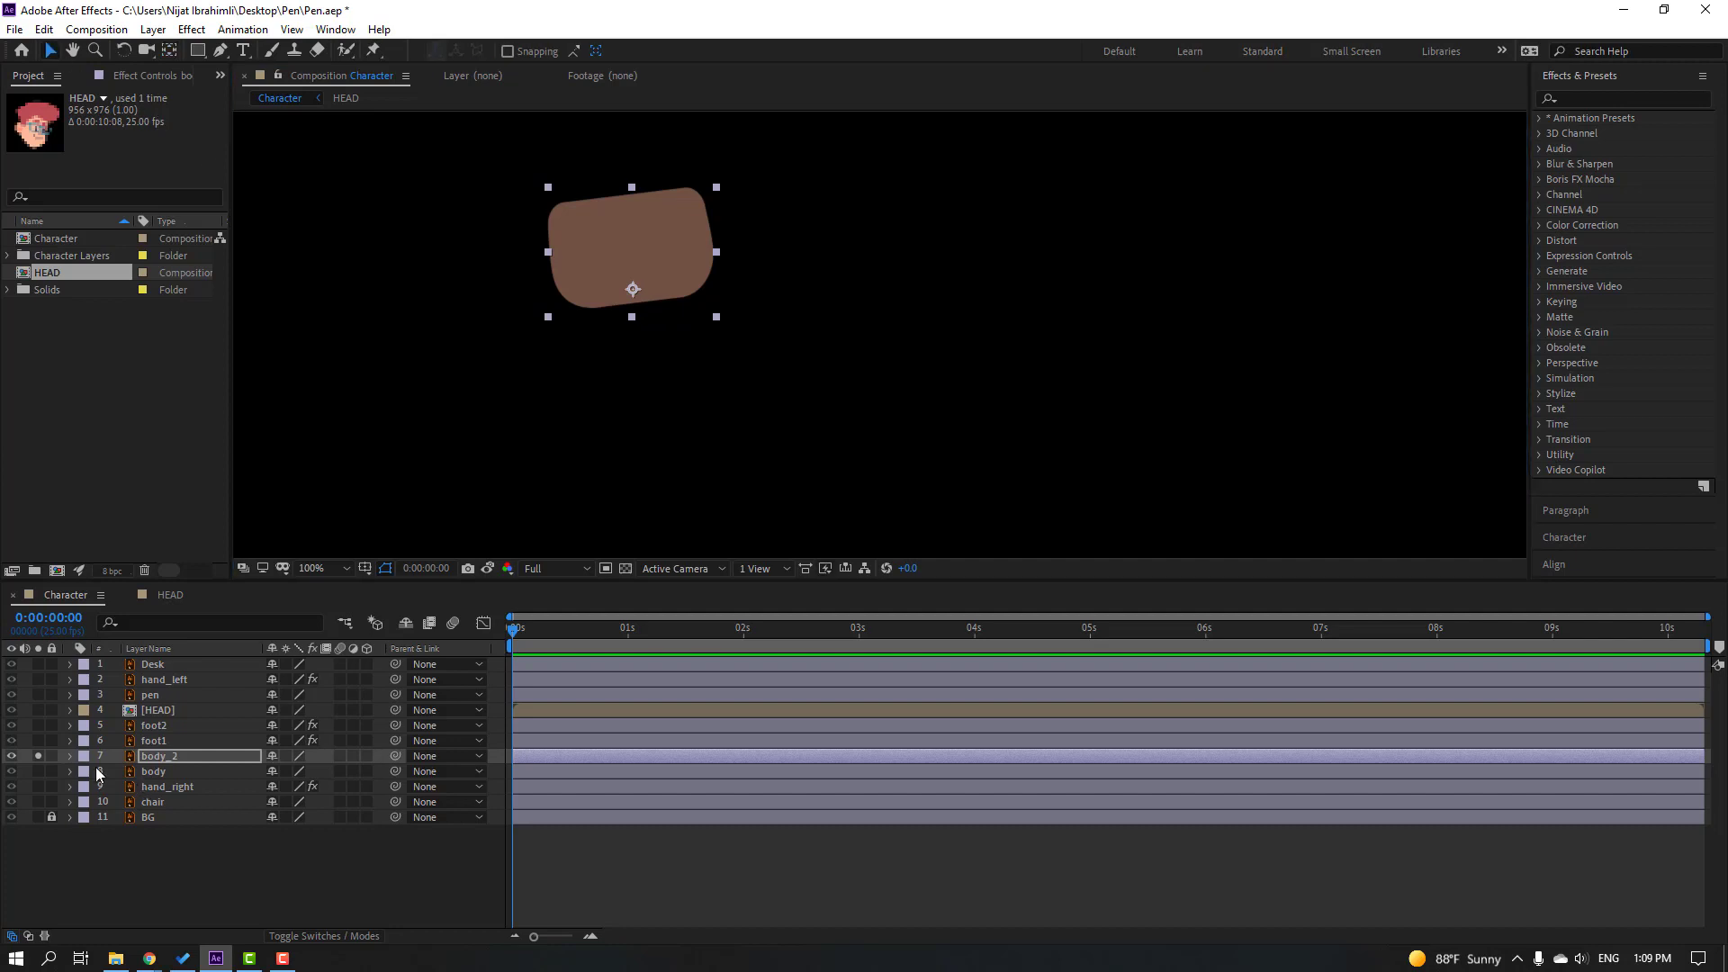
pyautogui.click(38, 756)
# Step: Solo the body layer, move its anchor point down near the base of the torso, and unsolo it
pyautogui.click(155, 773)
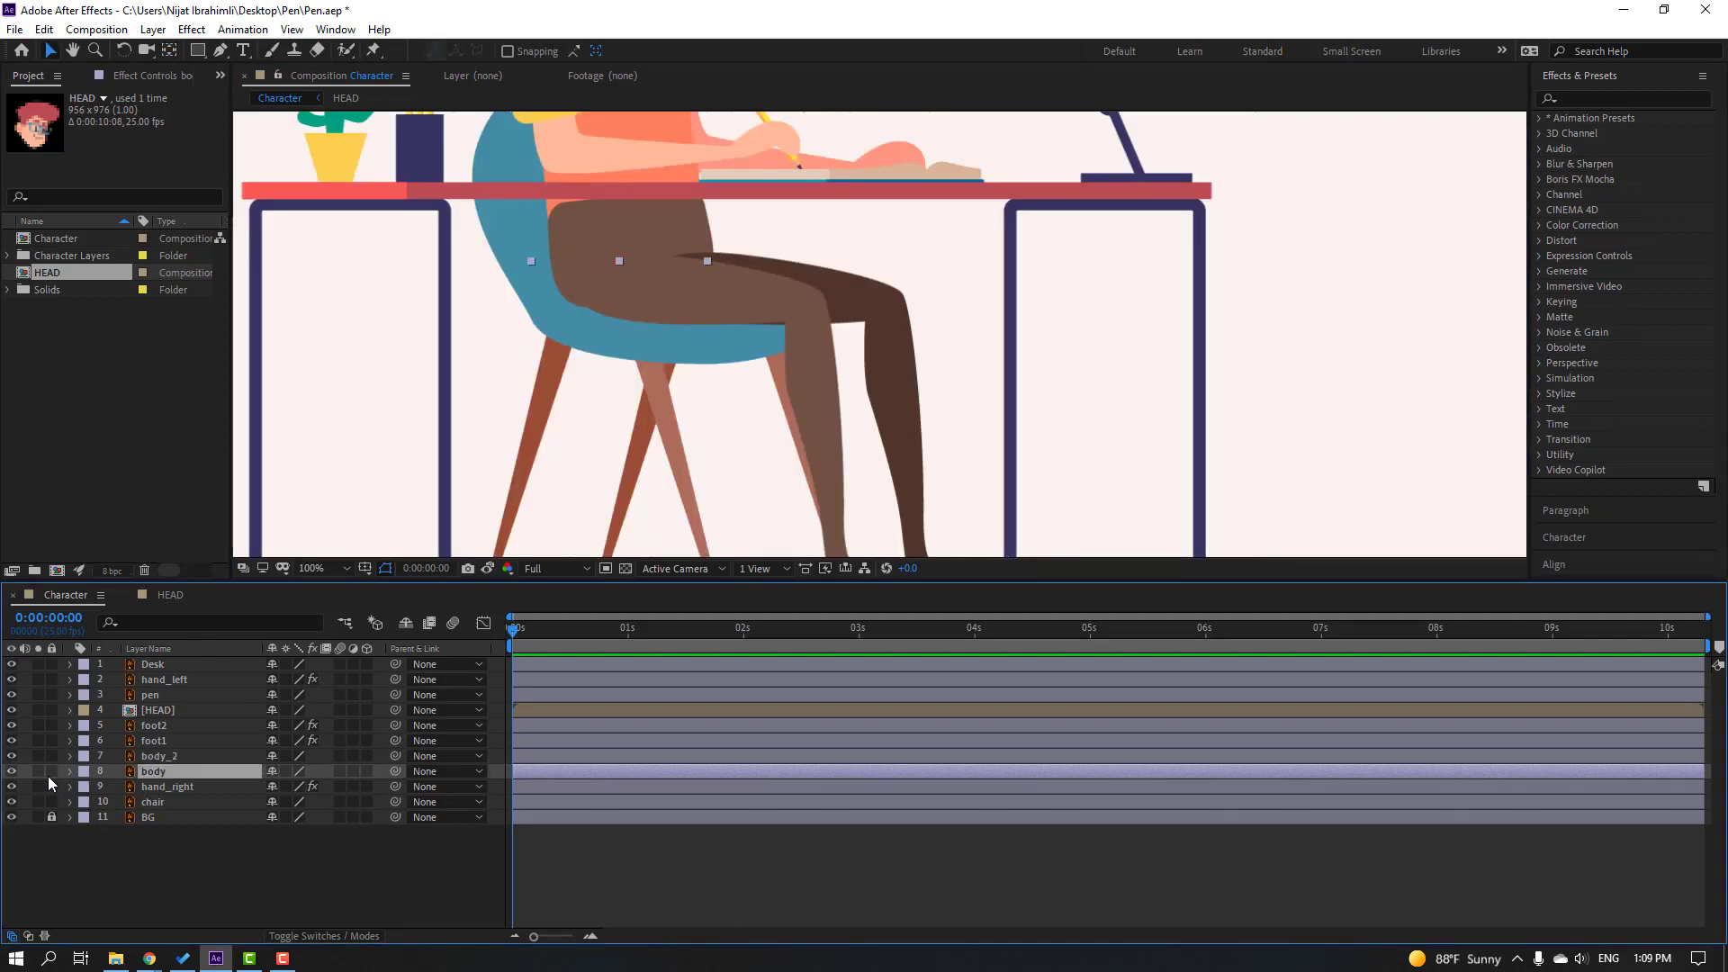
pyautogui.click(38, 771)
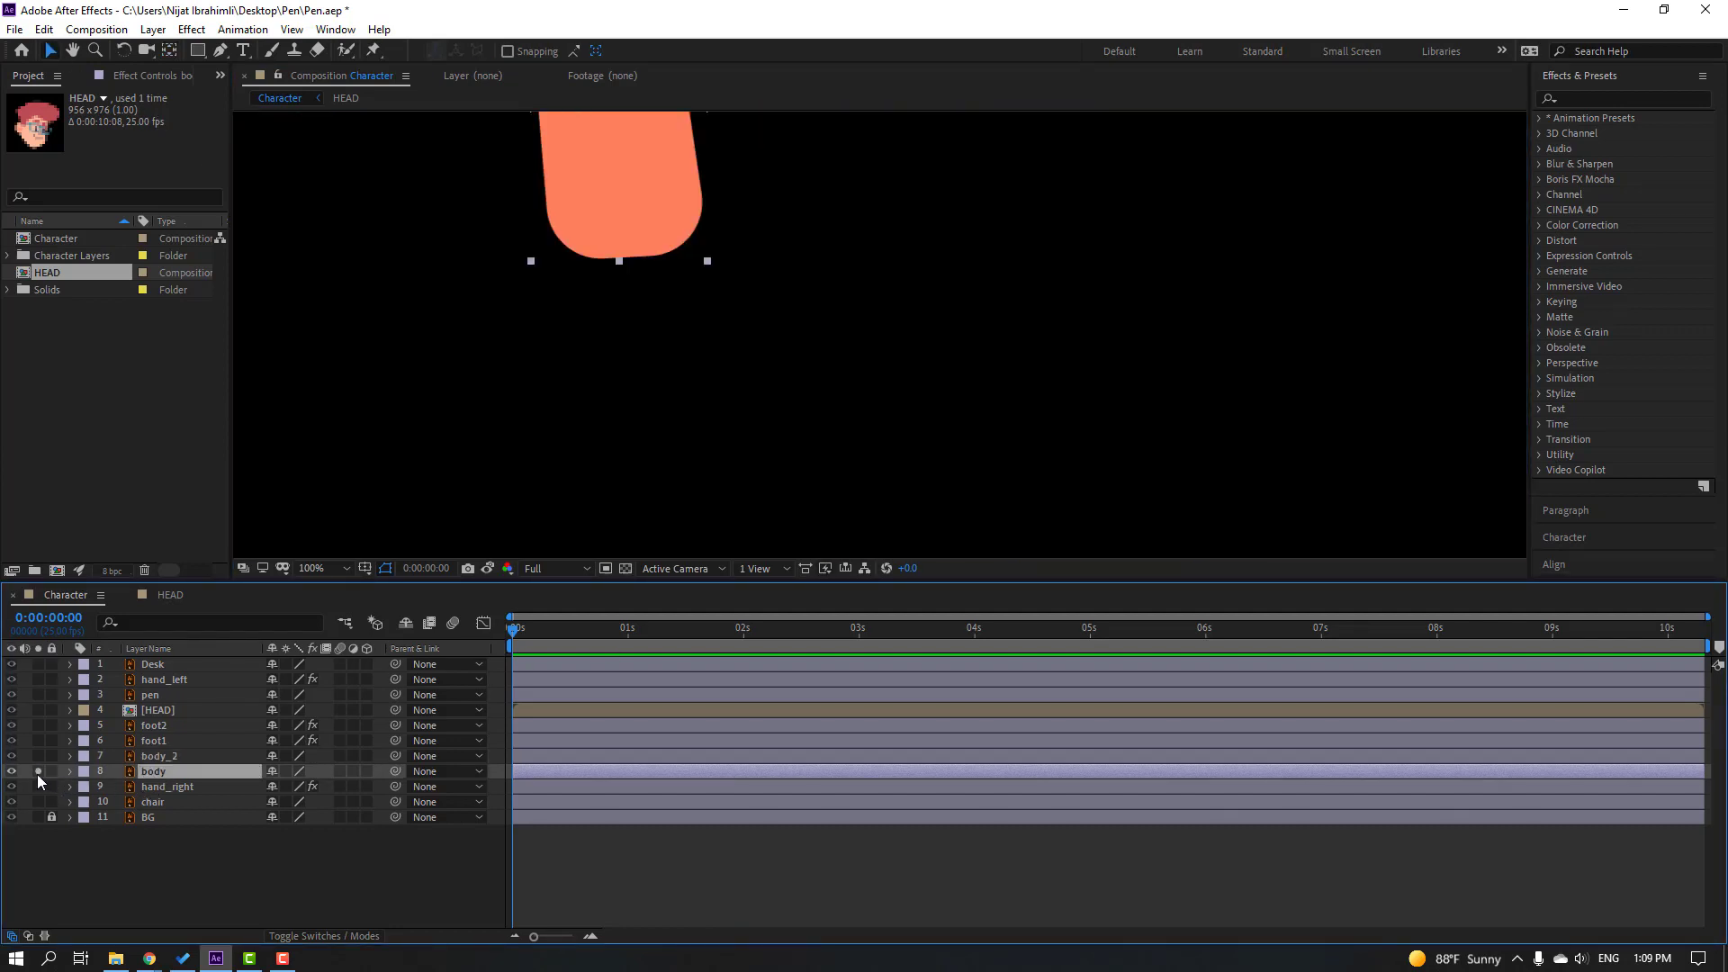
pyautogui.moveTo(784, 215); pyautogui.dragTo(747, 355)
pyautogui.click(178, 53)
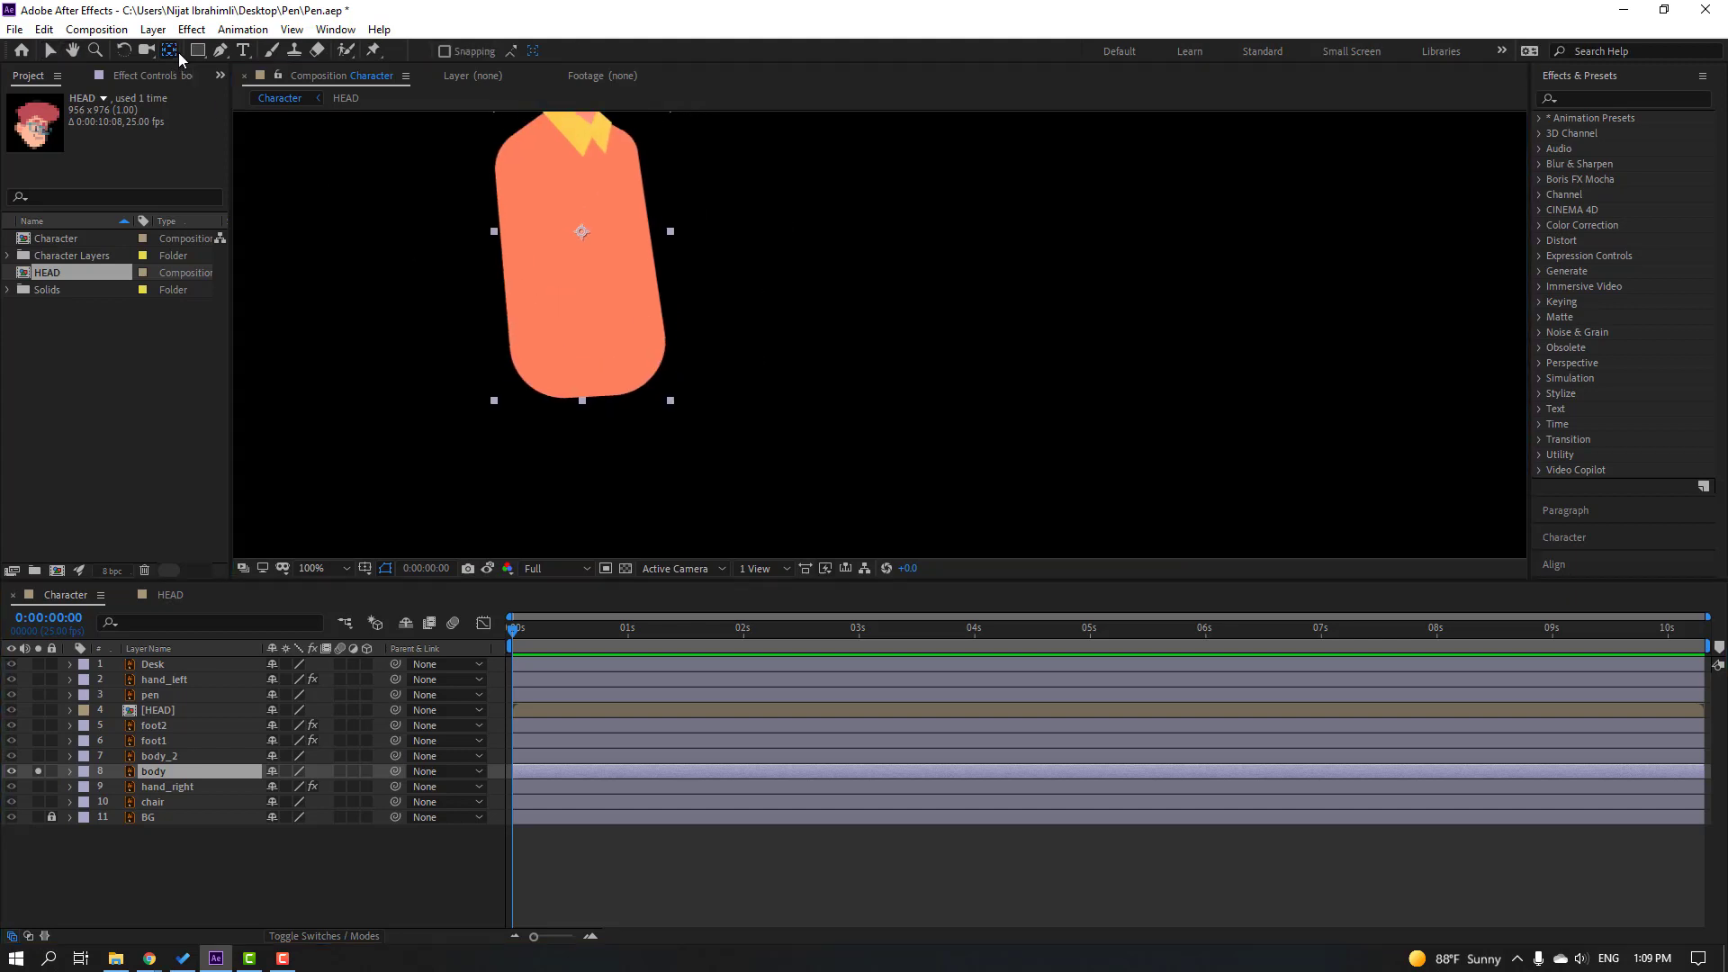
pyautogui.moveTo(579, 246); pyautogui.dragTo(593, 380)
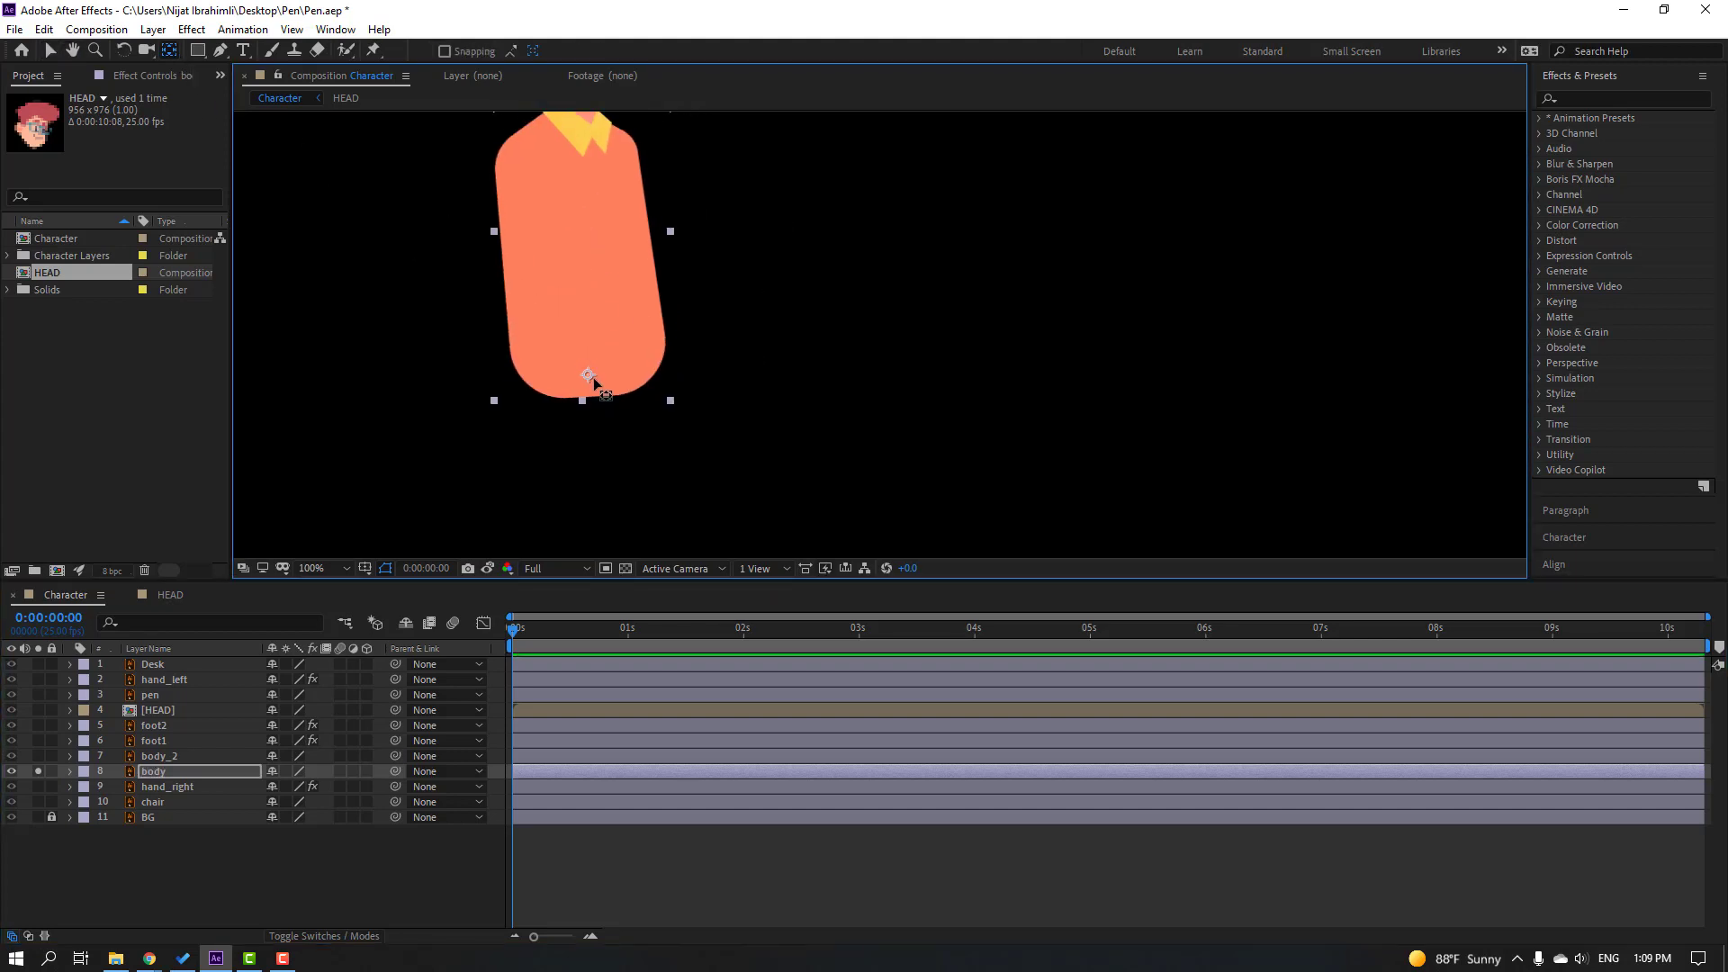
pyautogui.press('v')
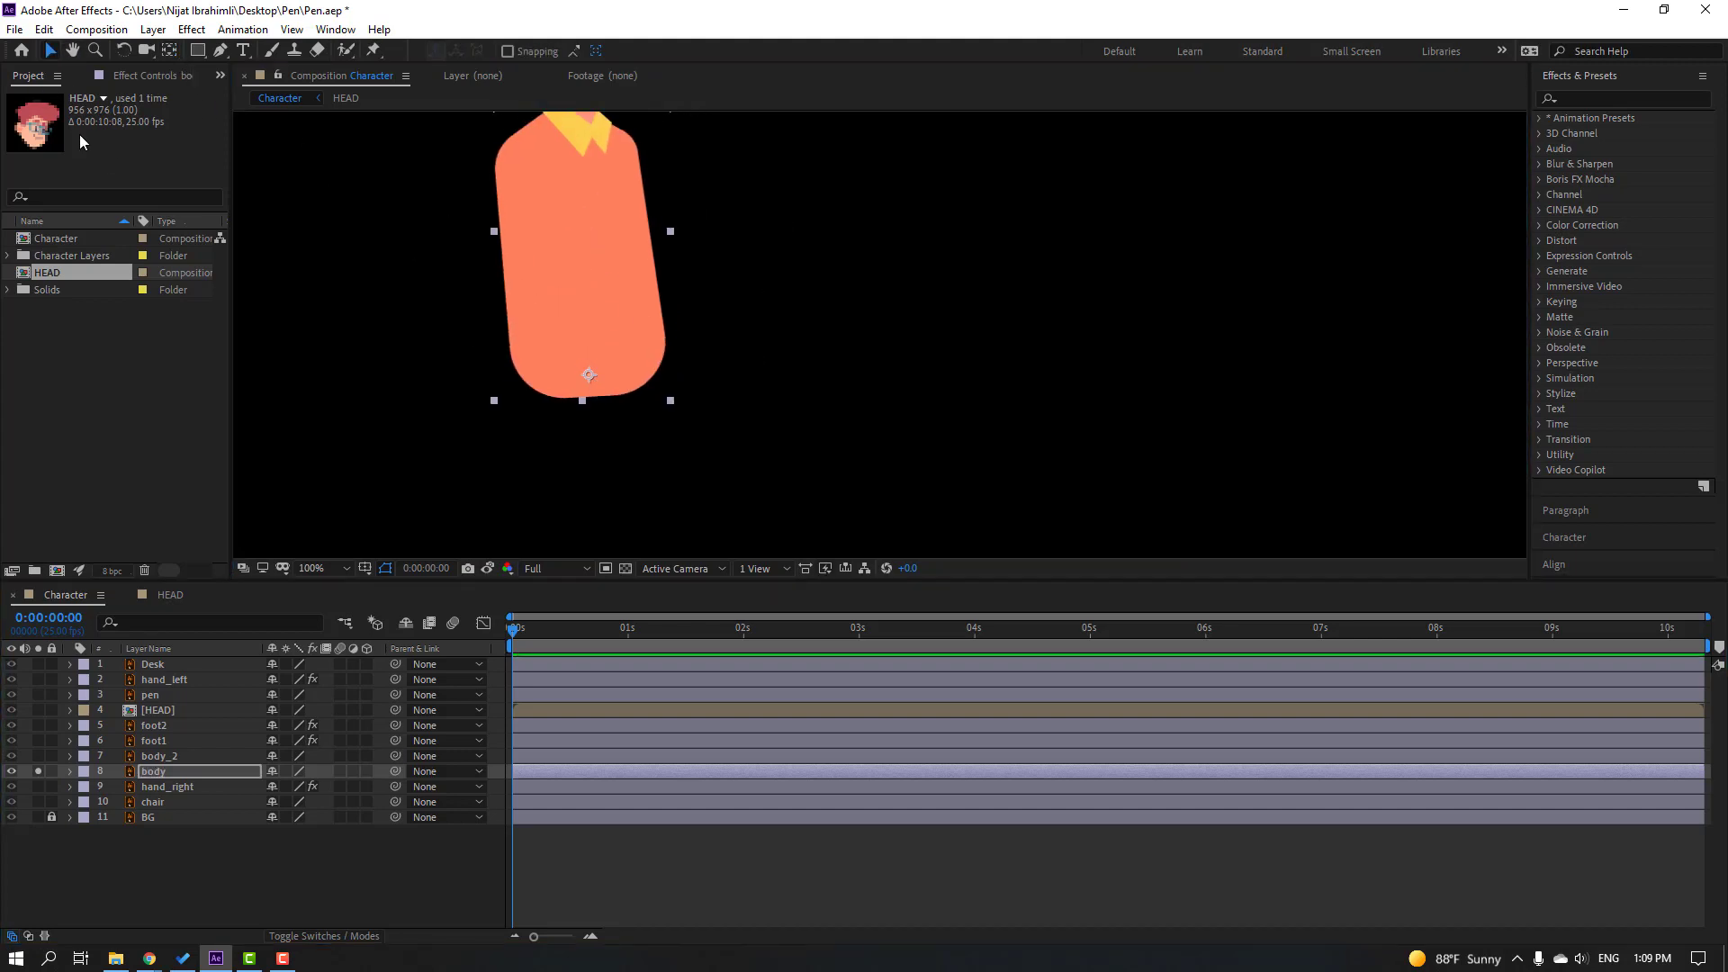
pyautogui.click(38, 771)
pyautogui.click(77, 852)
# Step: Bring up the list of available panels and scripts
pyautogui.click(336, 28)
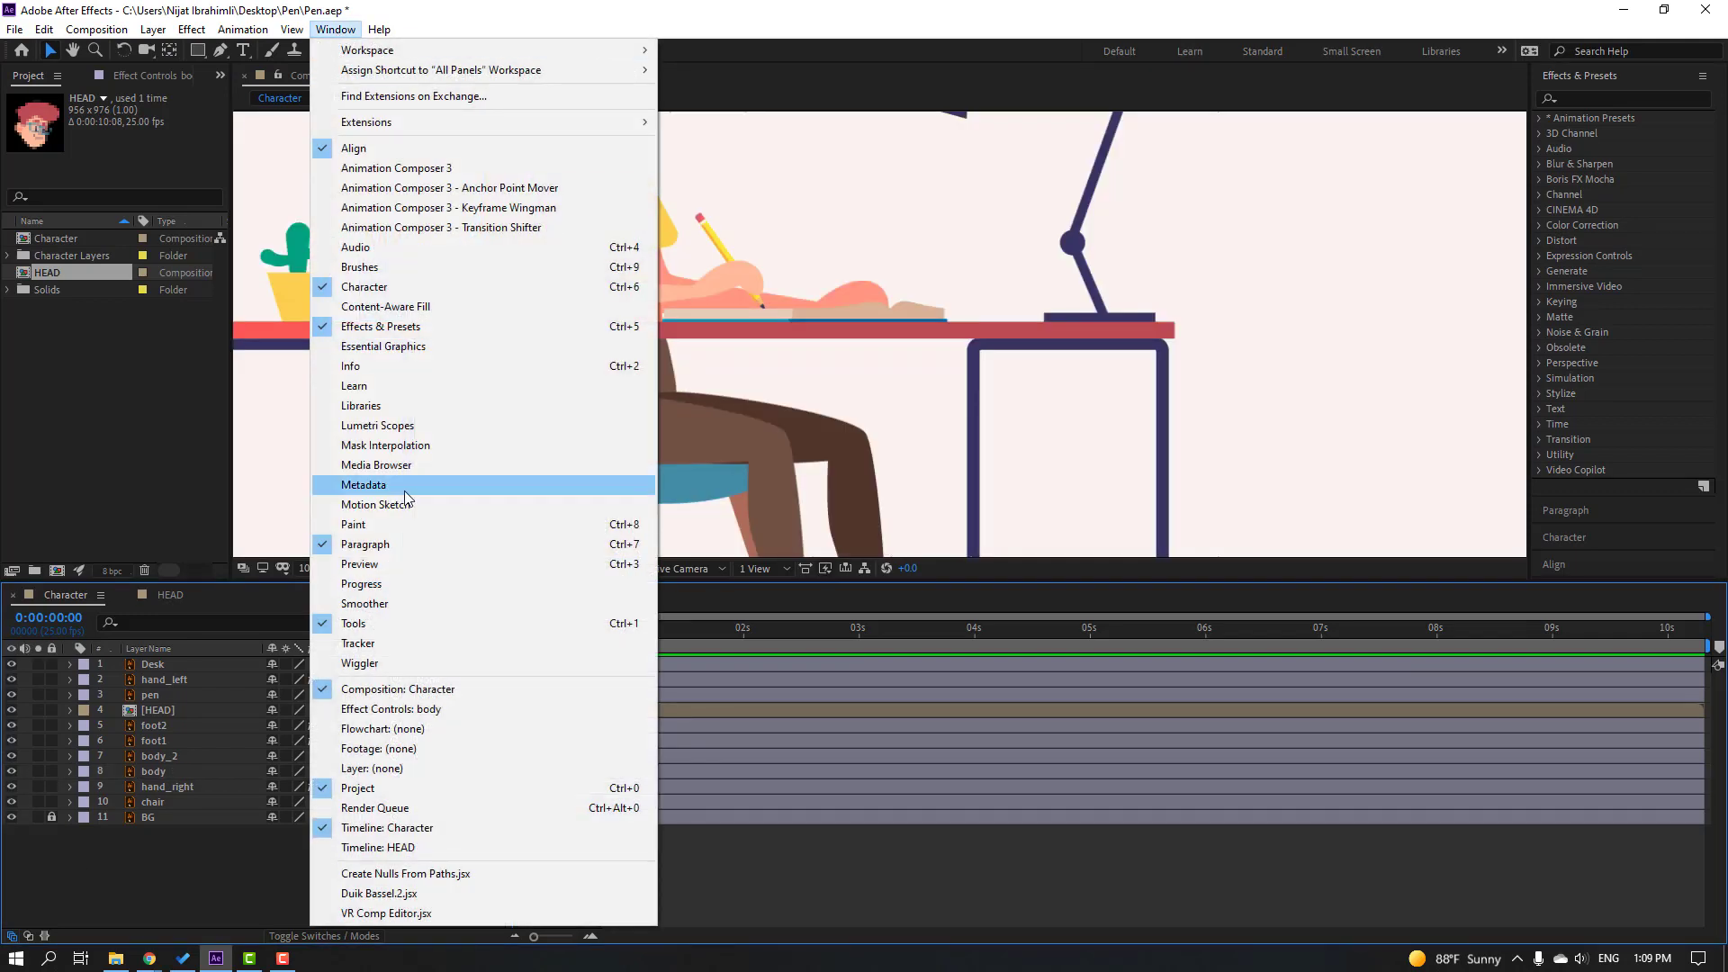
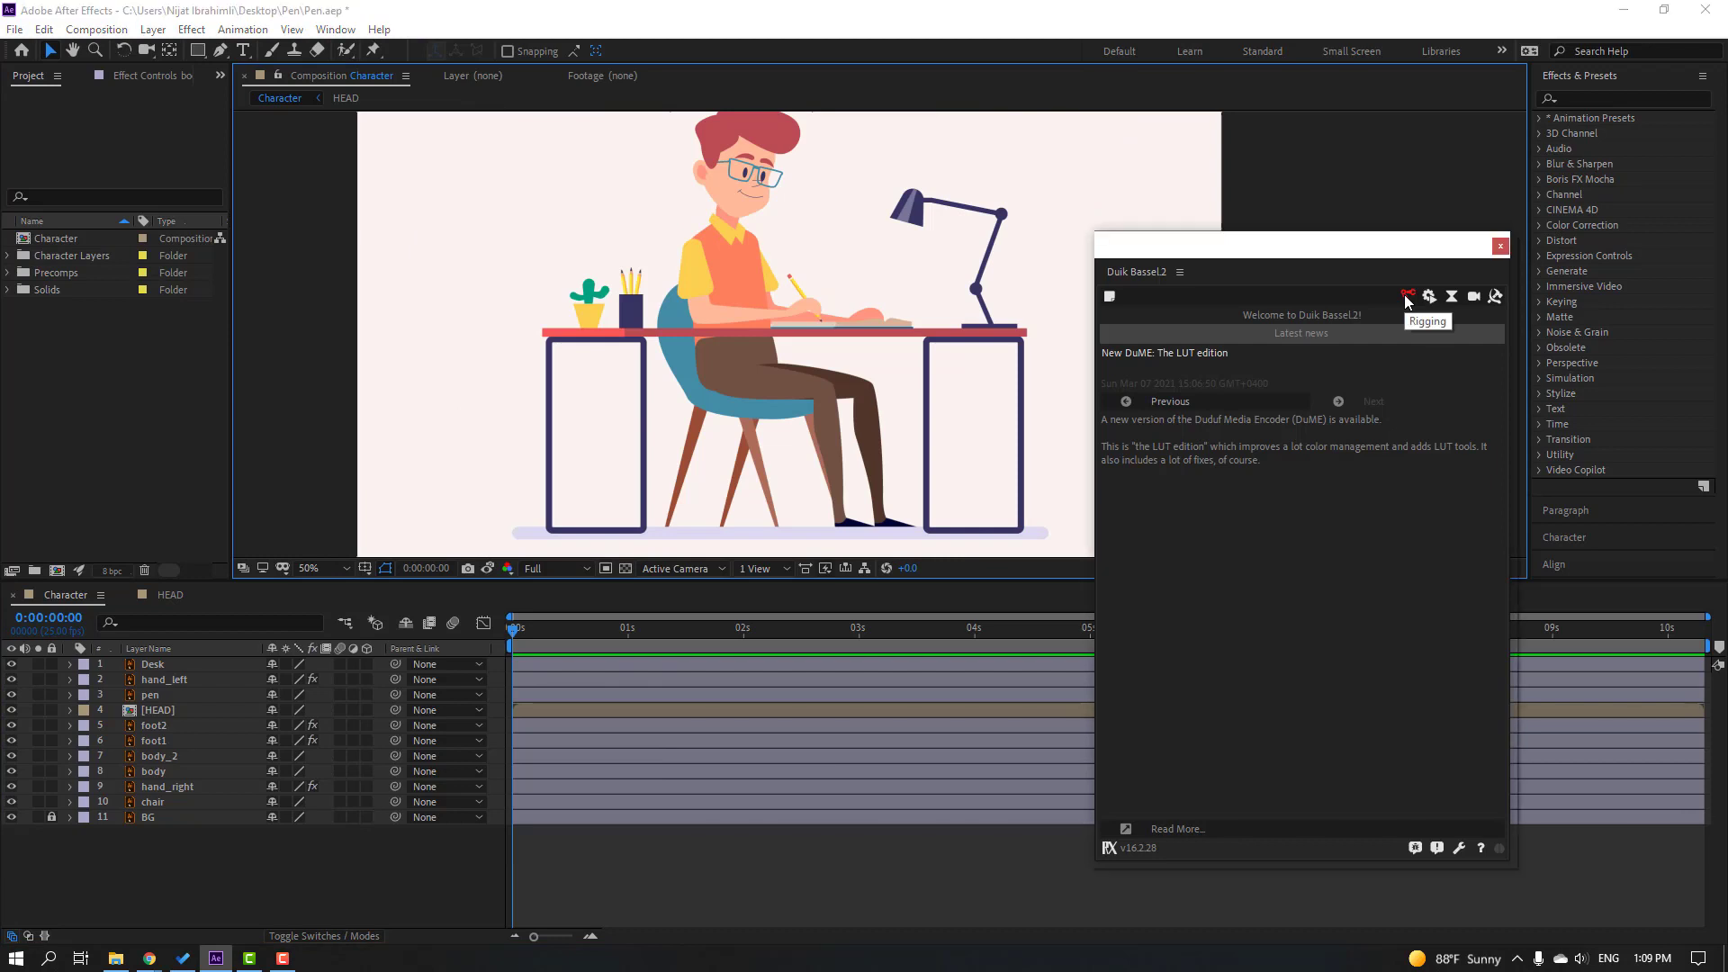
# Step: Add Duik bones to the puppet pins of the hand_left layer using its Puppet effect
pyautogui.click(1409, 298)
pyautogui.click(173, 680)
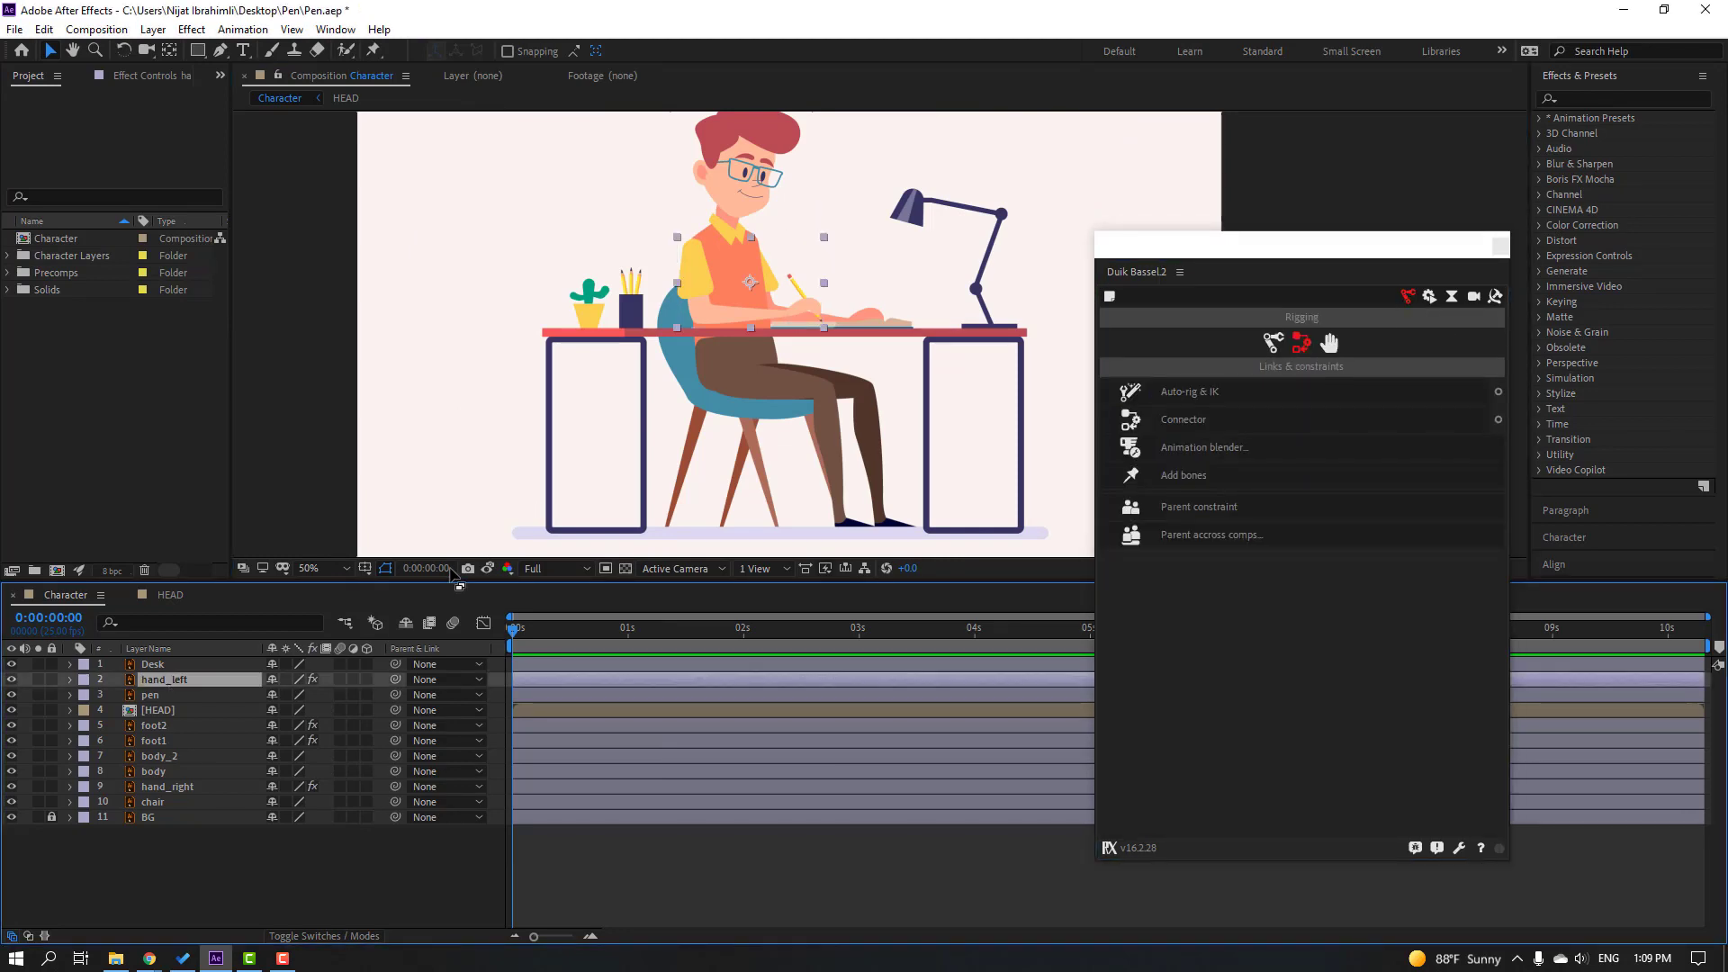
pyautogui.click(148, 77)
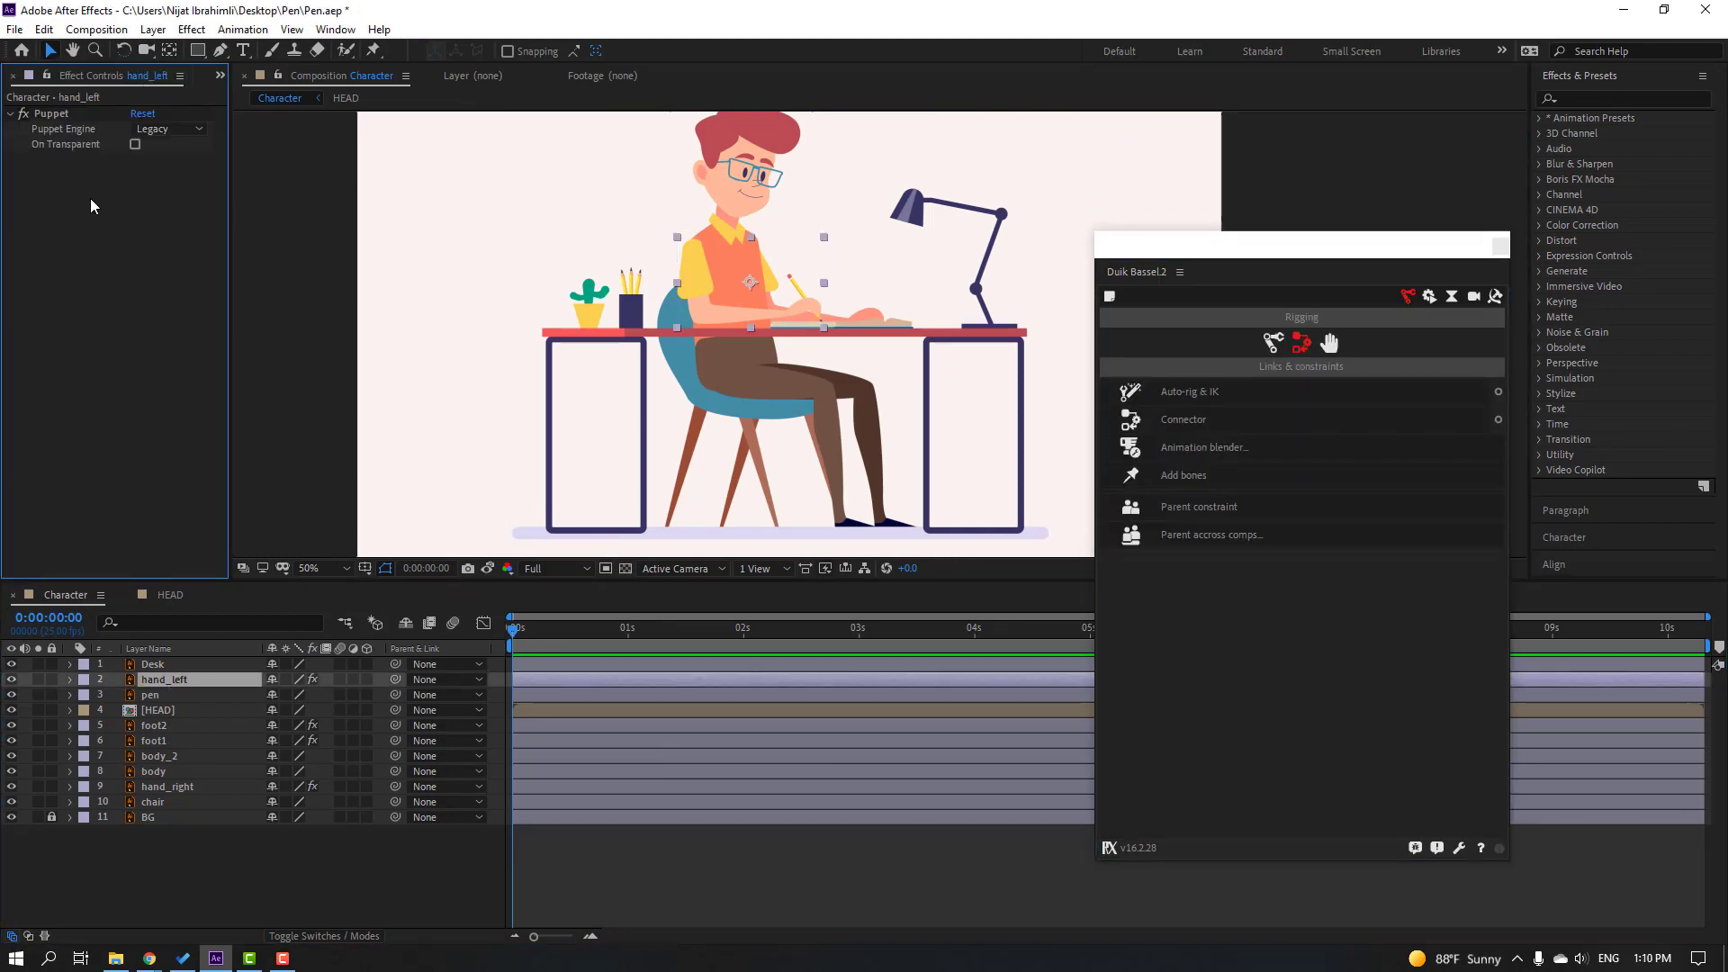
pyautogui.click(51, 113)
pyautogui.press('/')
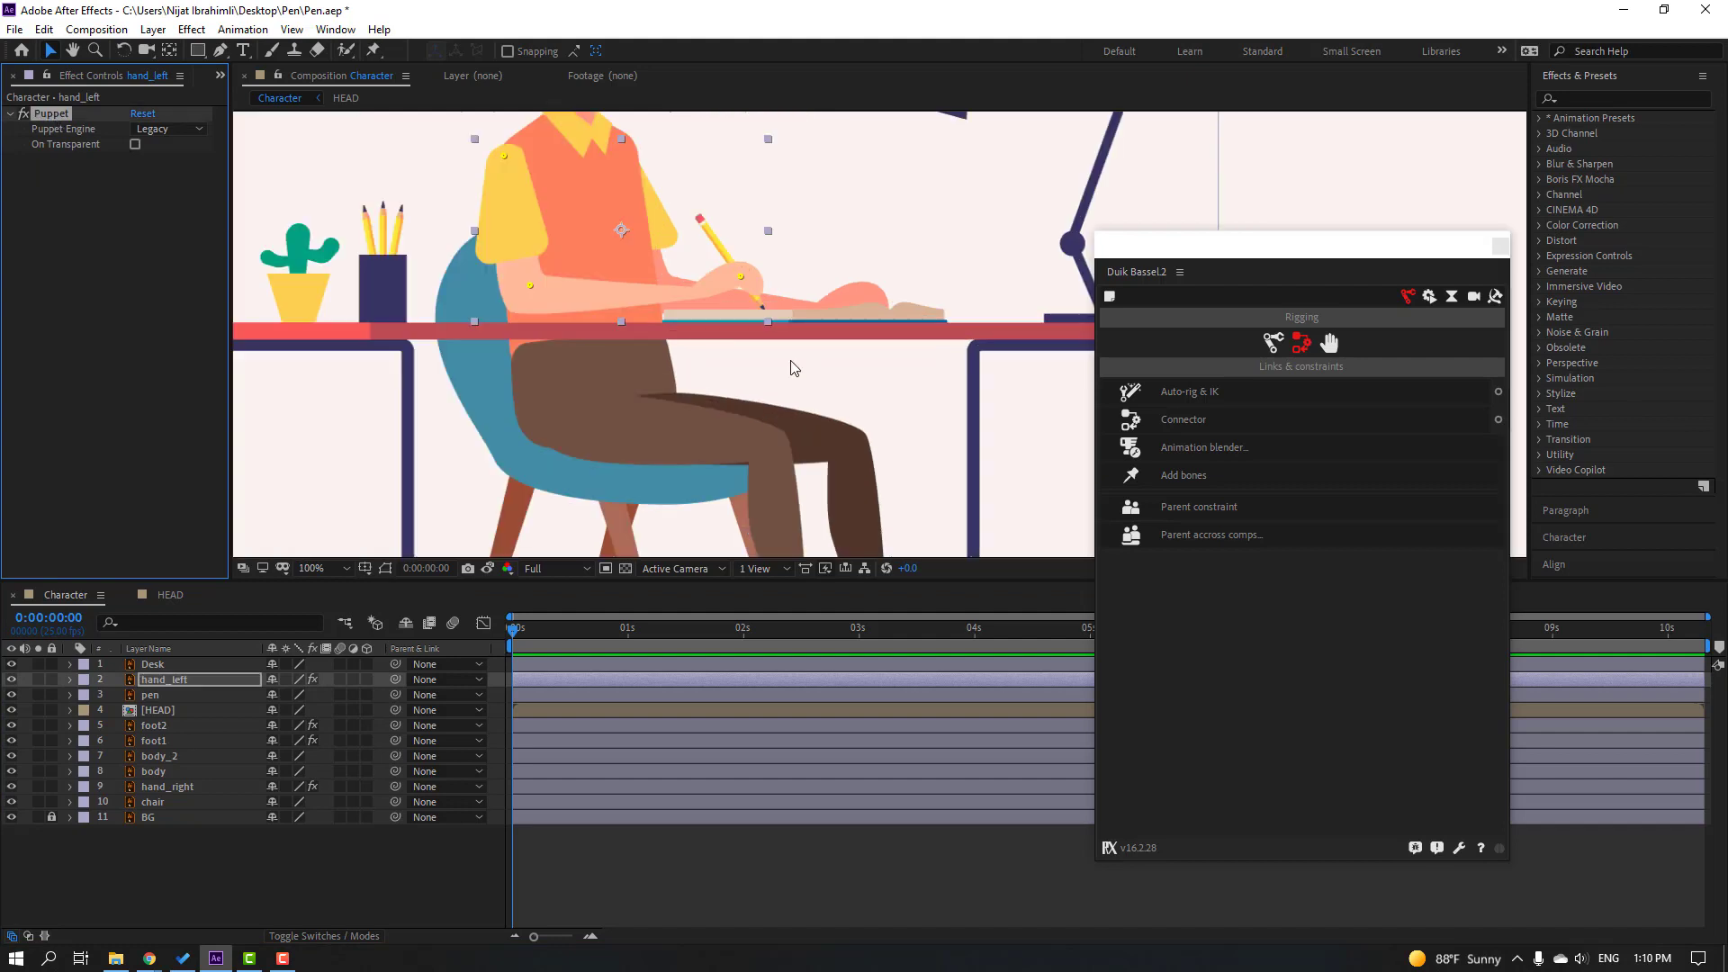
pyautogui.click(1186, 480)
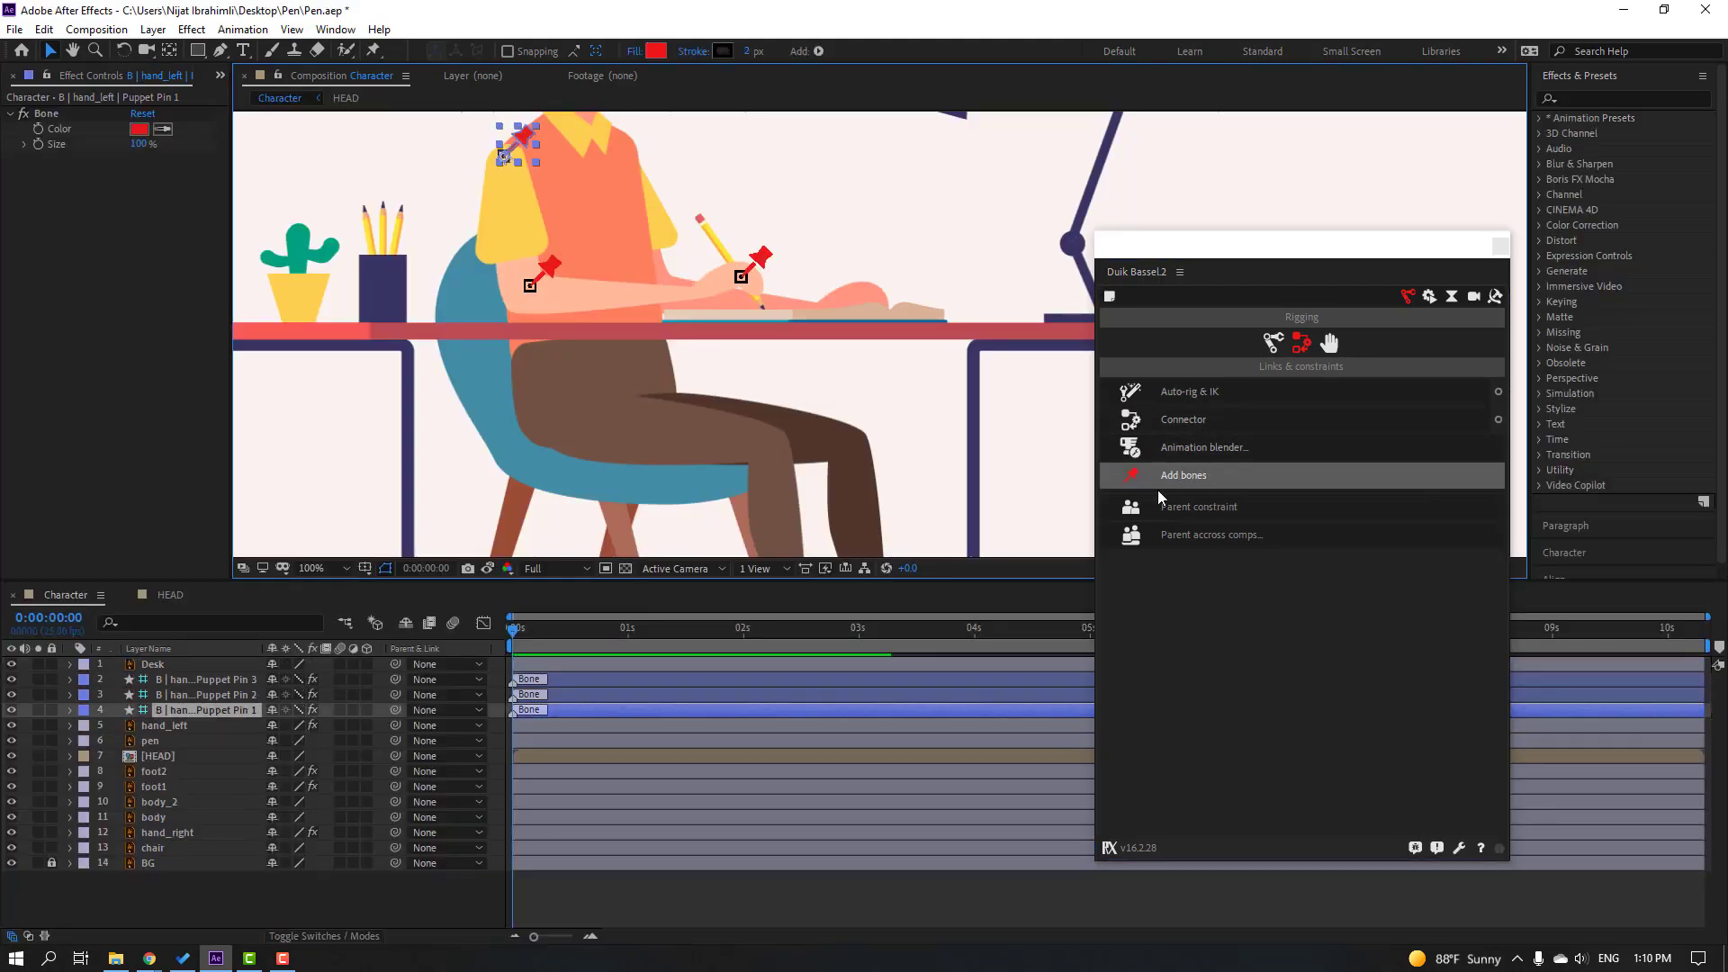
# Step: Parent the hand_left bones in a chain: Puppet Pin 3 to Pin 2, Pin 2 to Pin 1, and Pin 1 to the body layer
pyautogui.click(226, 682)
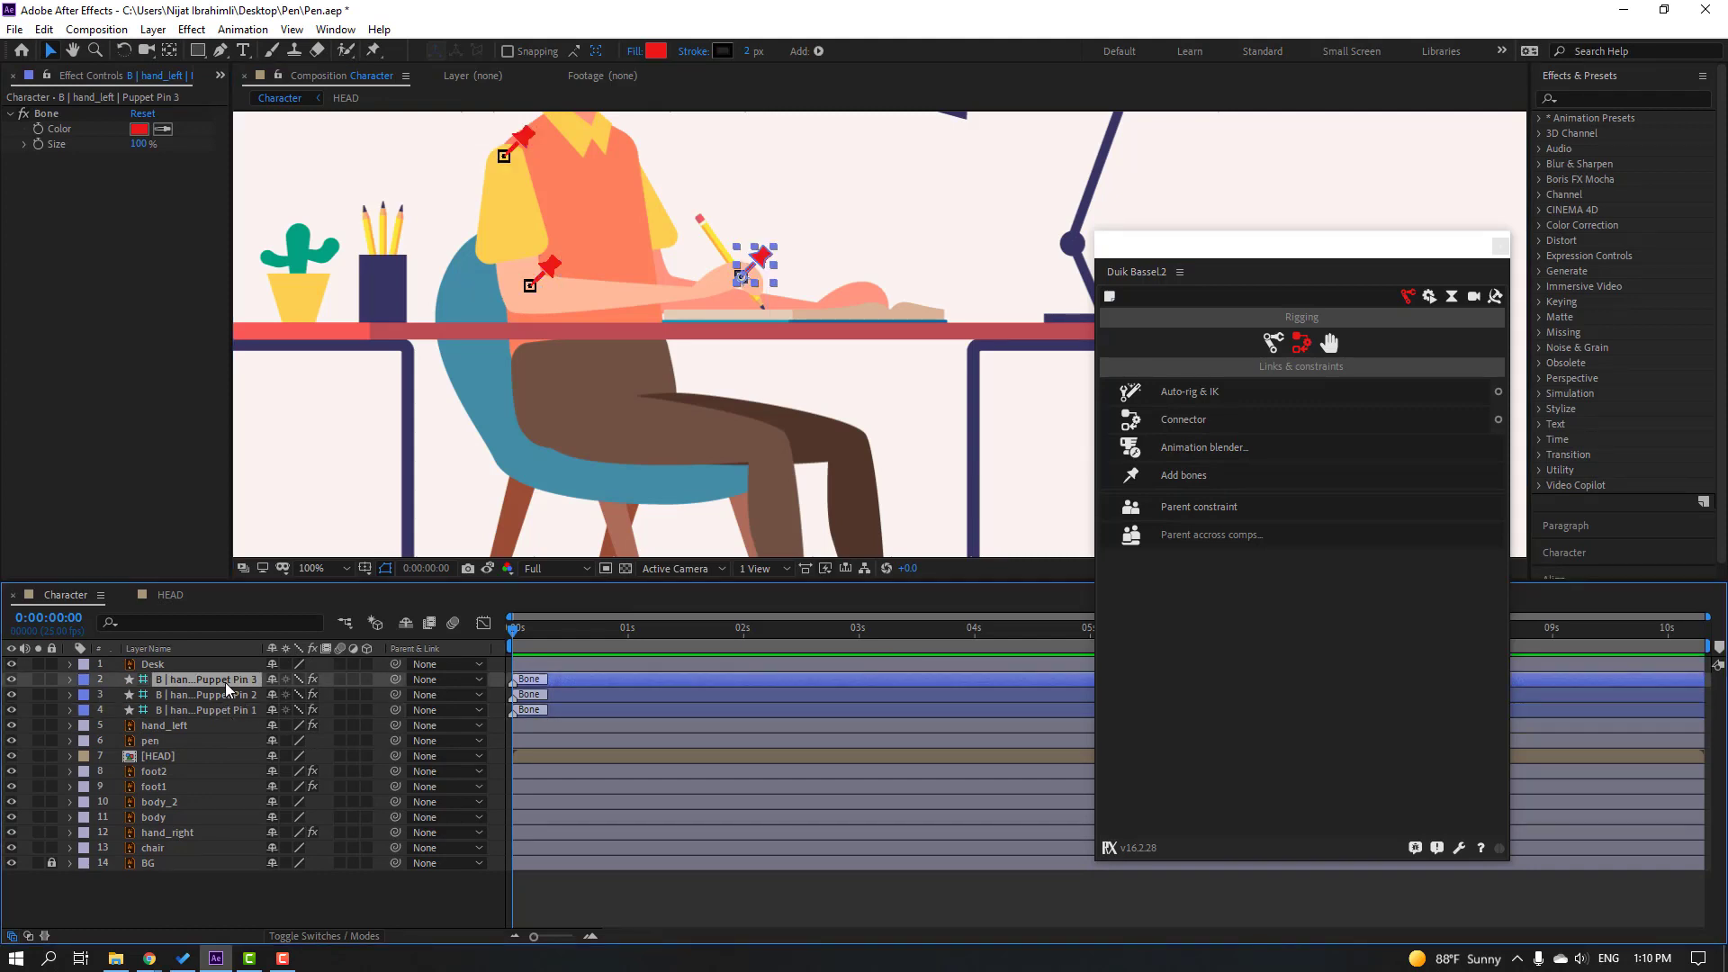
pyautogui.moveTo(398, 680); pyautogui.dragTo(214, 695)
pyautogui.click(229, 698)
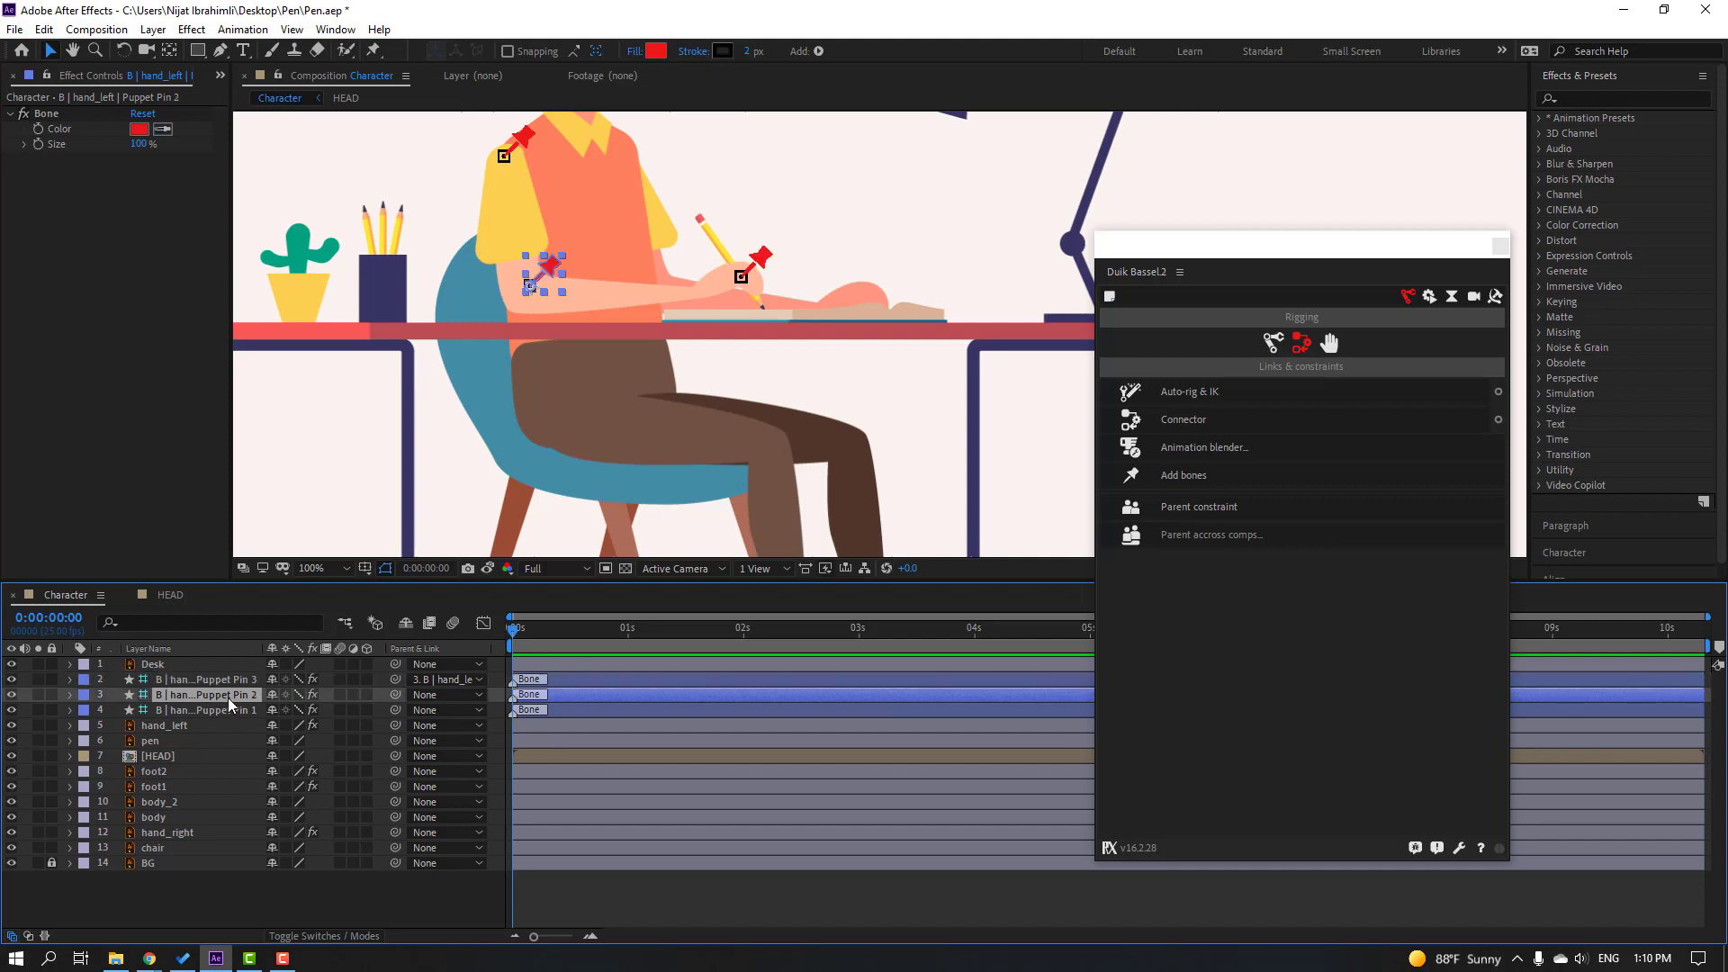
pyautogui.moveTo(397, 694); pyautogui.dragTo(247, 713)
pyautogui.click(234, 715)
pyautogui.moveTo(396, 711); pyautogui.dragTo(225, 816)
pyautogui.click(181, 896)
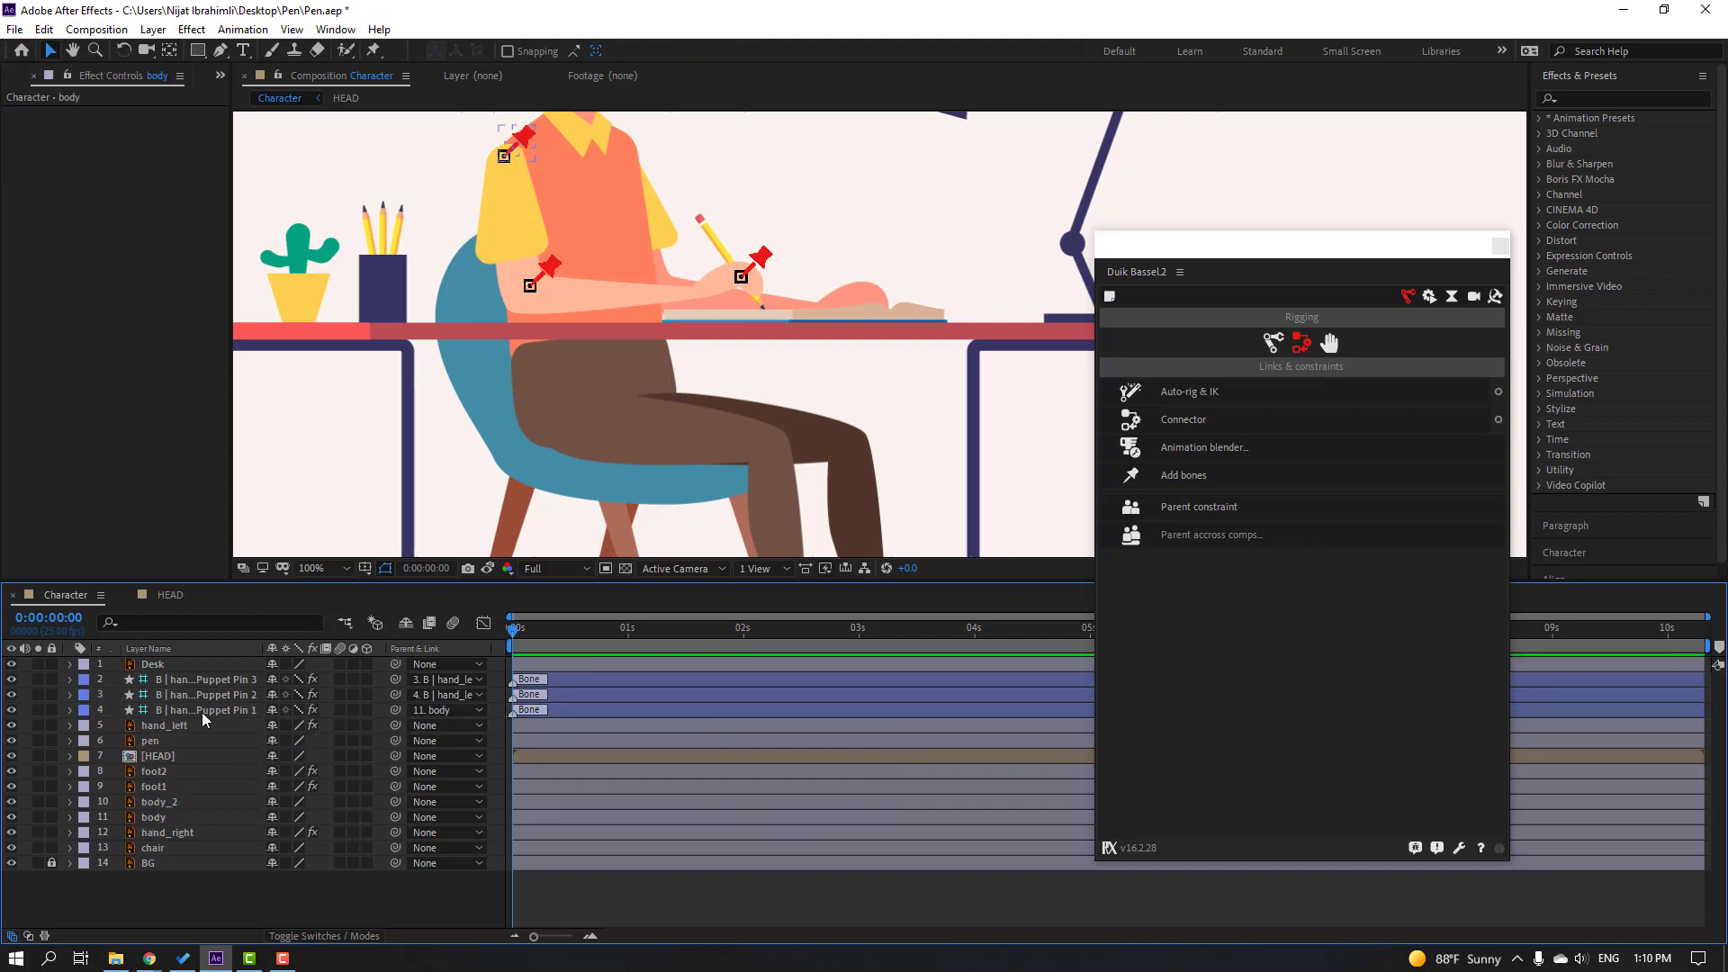
# Step: Apply Auto-rig & IK to the three hand_left bones, starting the selection from Puppet Pin 1, and deselect the resulting controller
pyautogui.click(202, 711)
pyautogui.keyDown('ctrl'); pyautogui.click(216, 699); pyautogui.keyUp('ctrl')
pyautogui.keyDown('ctrl'); pyautogui.click(216, 683); pyautogui.keyUp('ctrl')
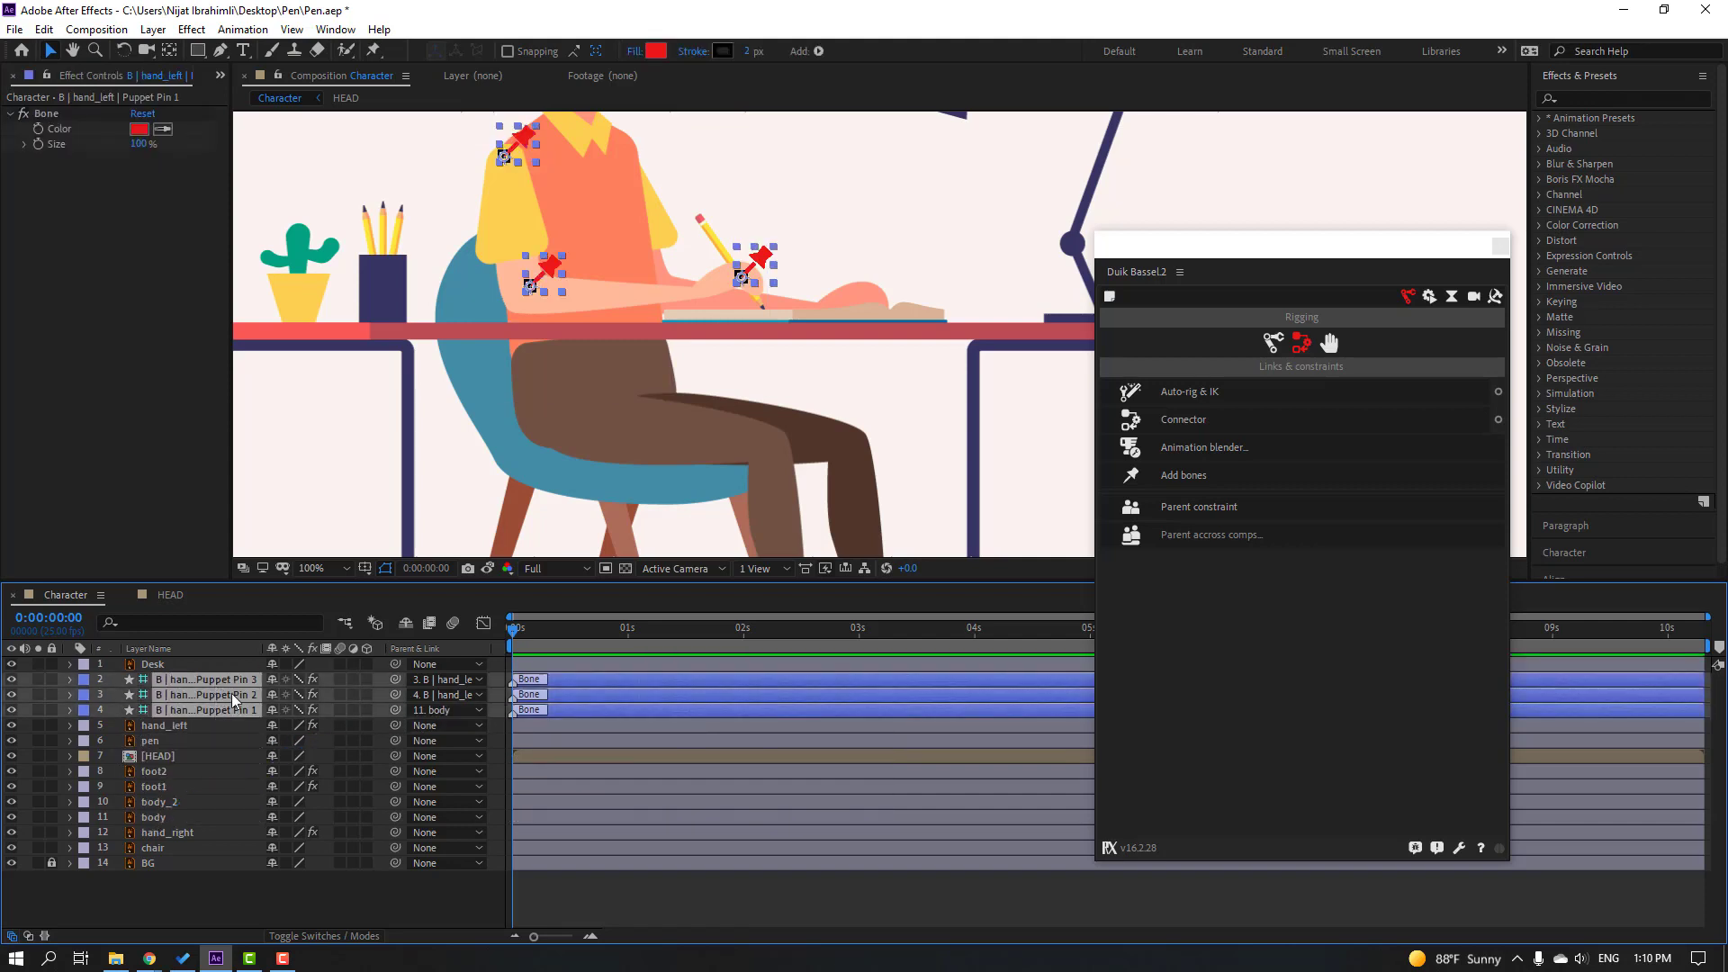
pyautogui.click(1174, 391)
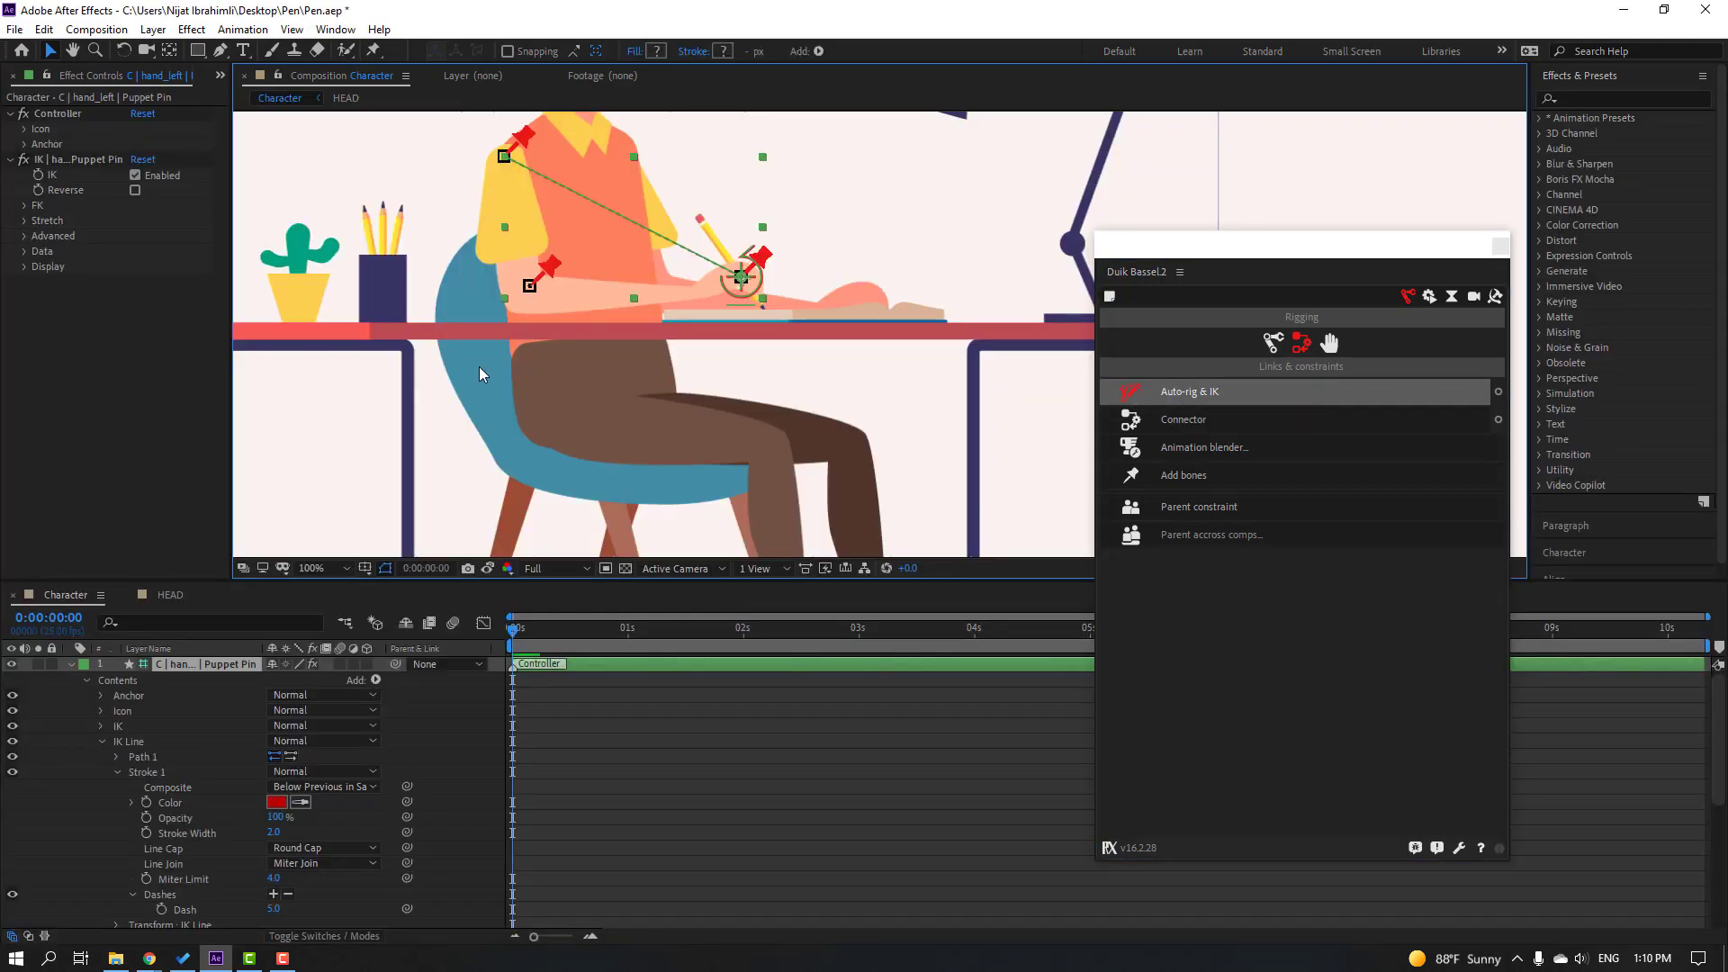
pyautogui.click(319, 441)
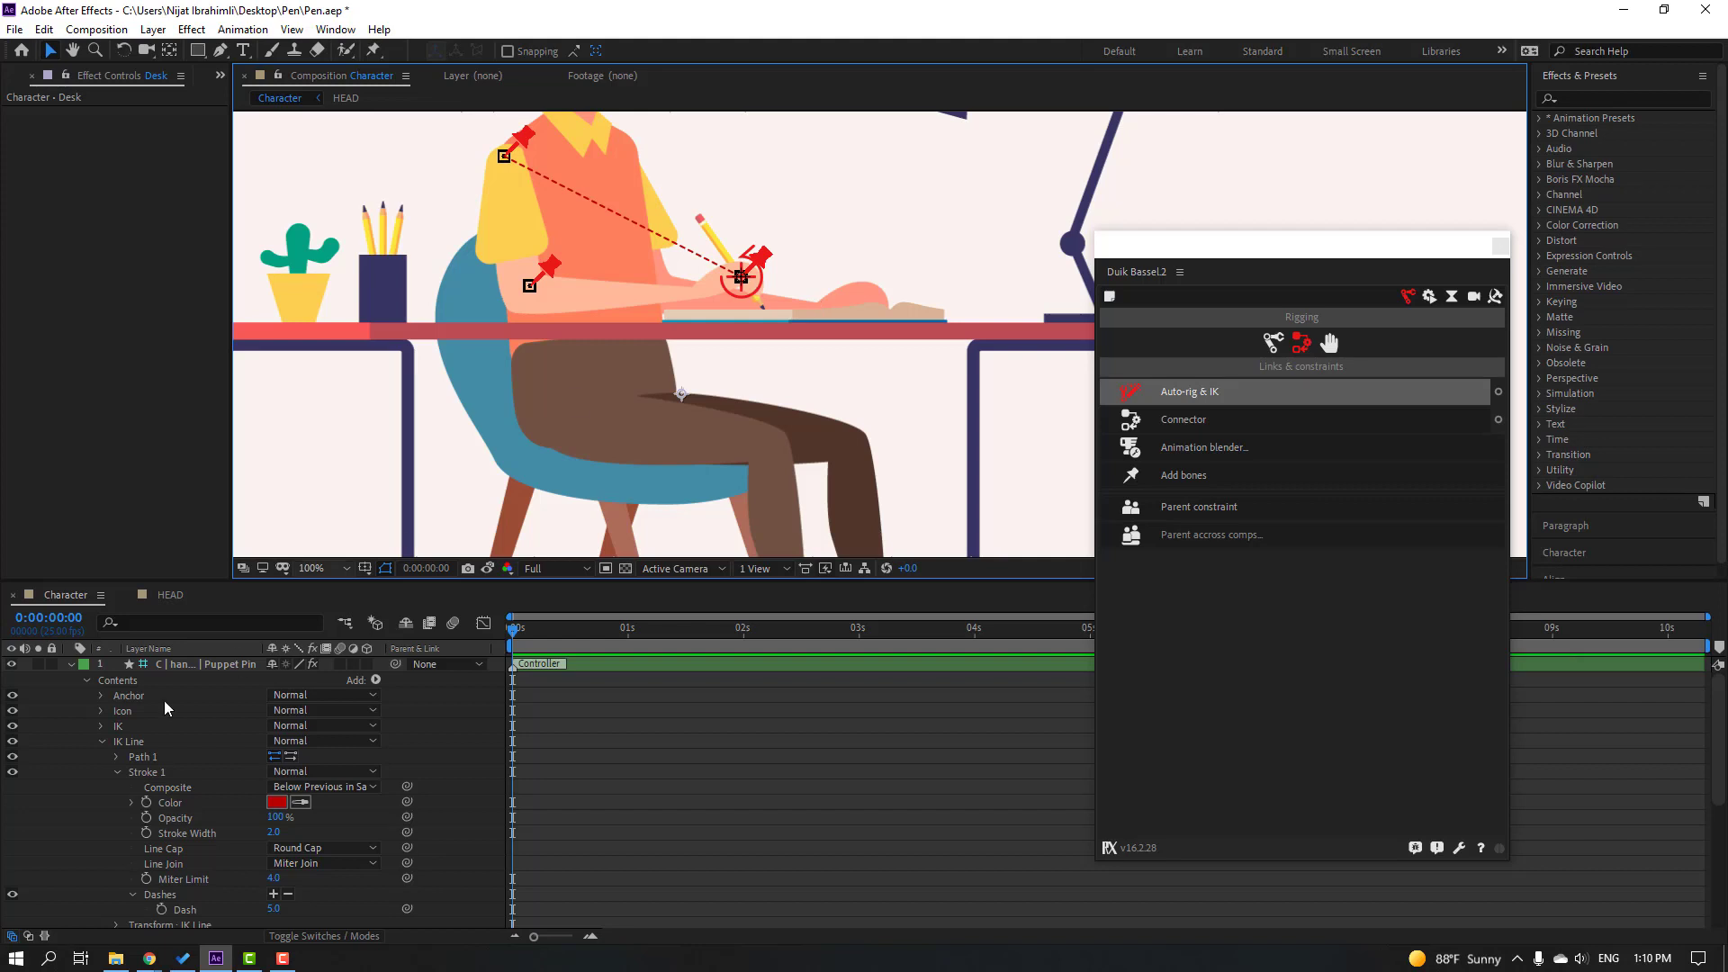
# Step: Test the hand_left IK controller by moving it toward the body, undo the move, and collapse the controller's properties
pyautogui.click(183, 666)
pyautogui.moveTo(751, 291); pyautogui.dragTo(683, 294)
pyautogui.hotkey('ctrl', 'z')
pyautogui.click(73, 666)
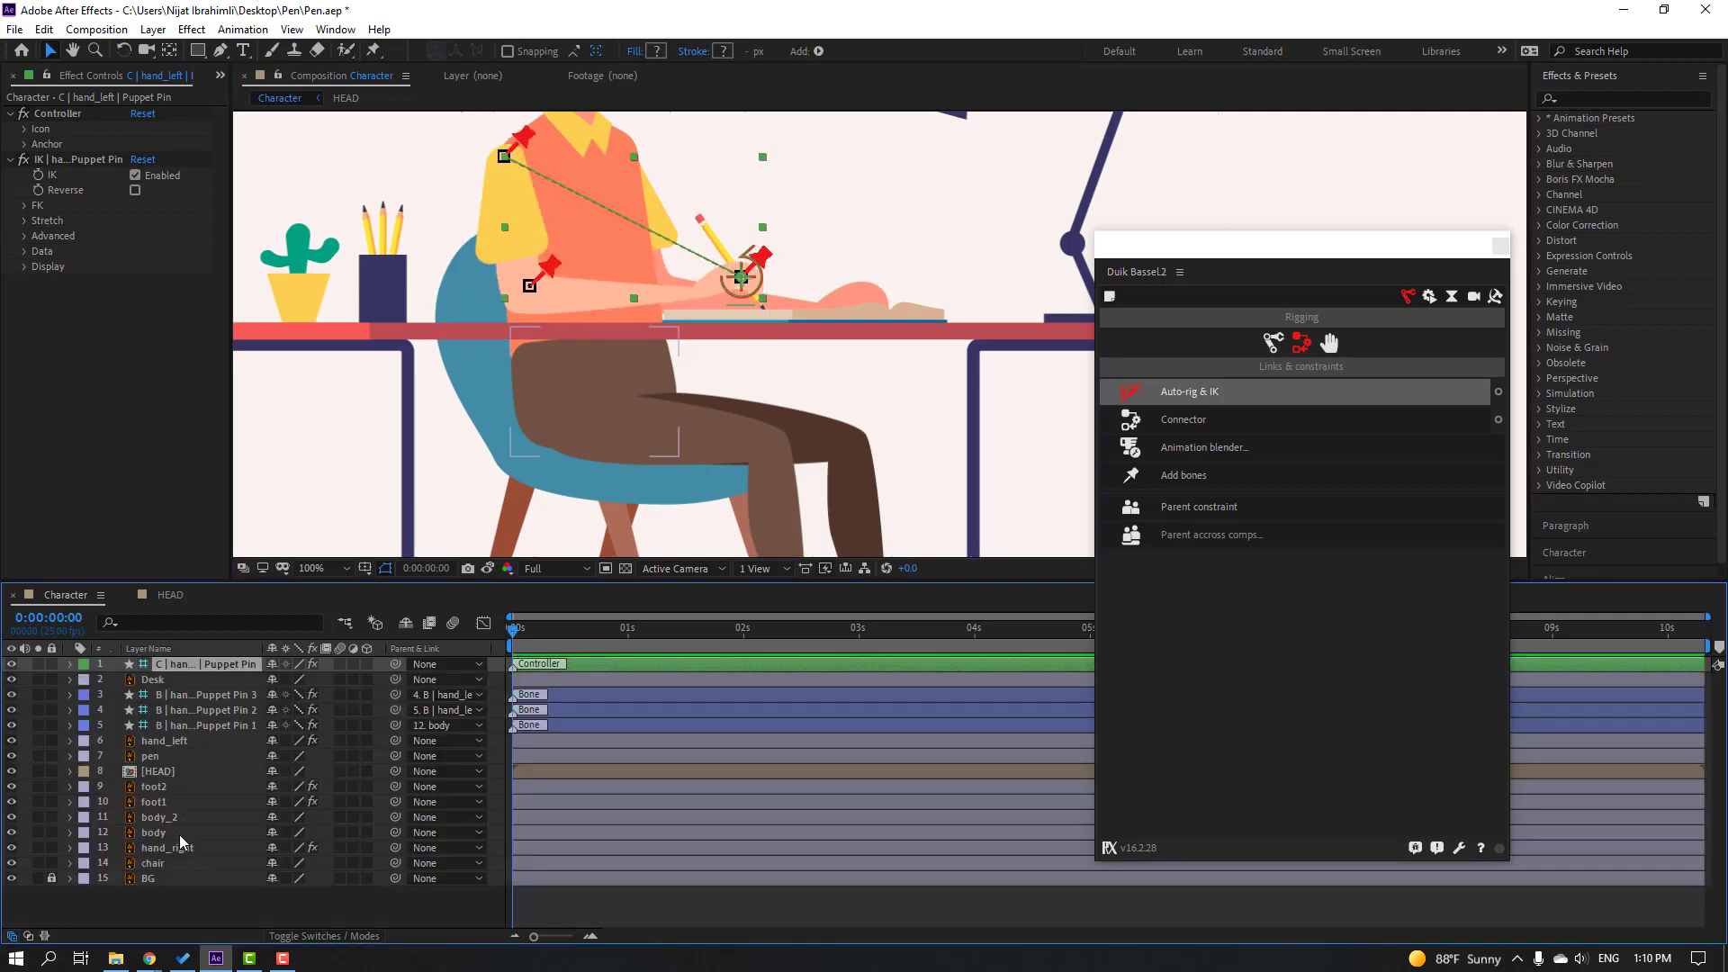
# Step: Try rotating the body layer to about -33° to test the arm rig, undo it, and hide the Rotation property
pyautogui.click(169, 833)
pyautogui.press('r')
pyautogui.moveTo(297, 848); pyautogui.dragTo(283, 861)
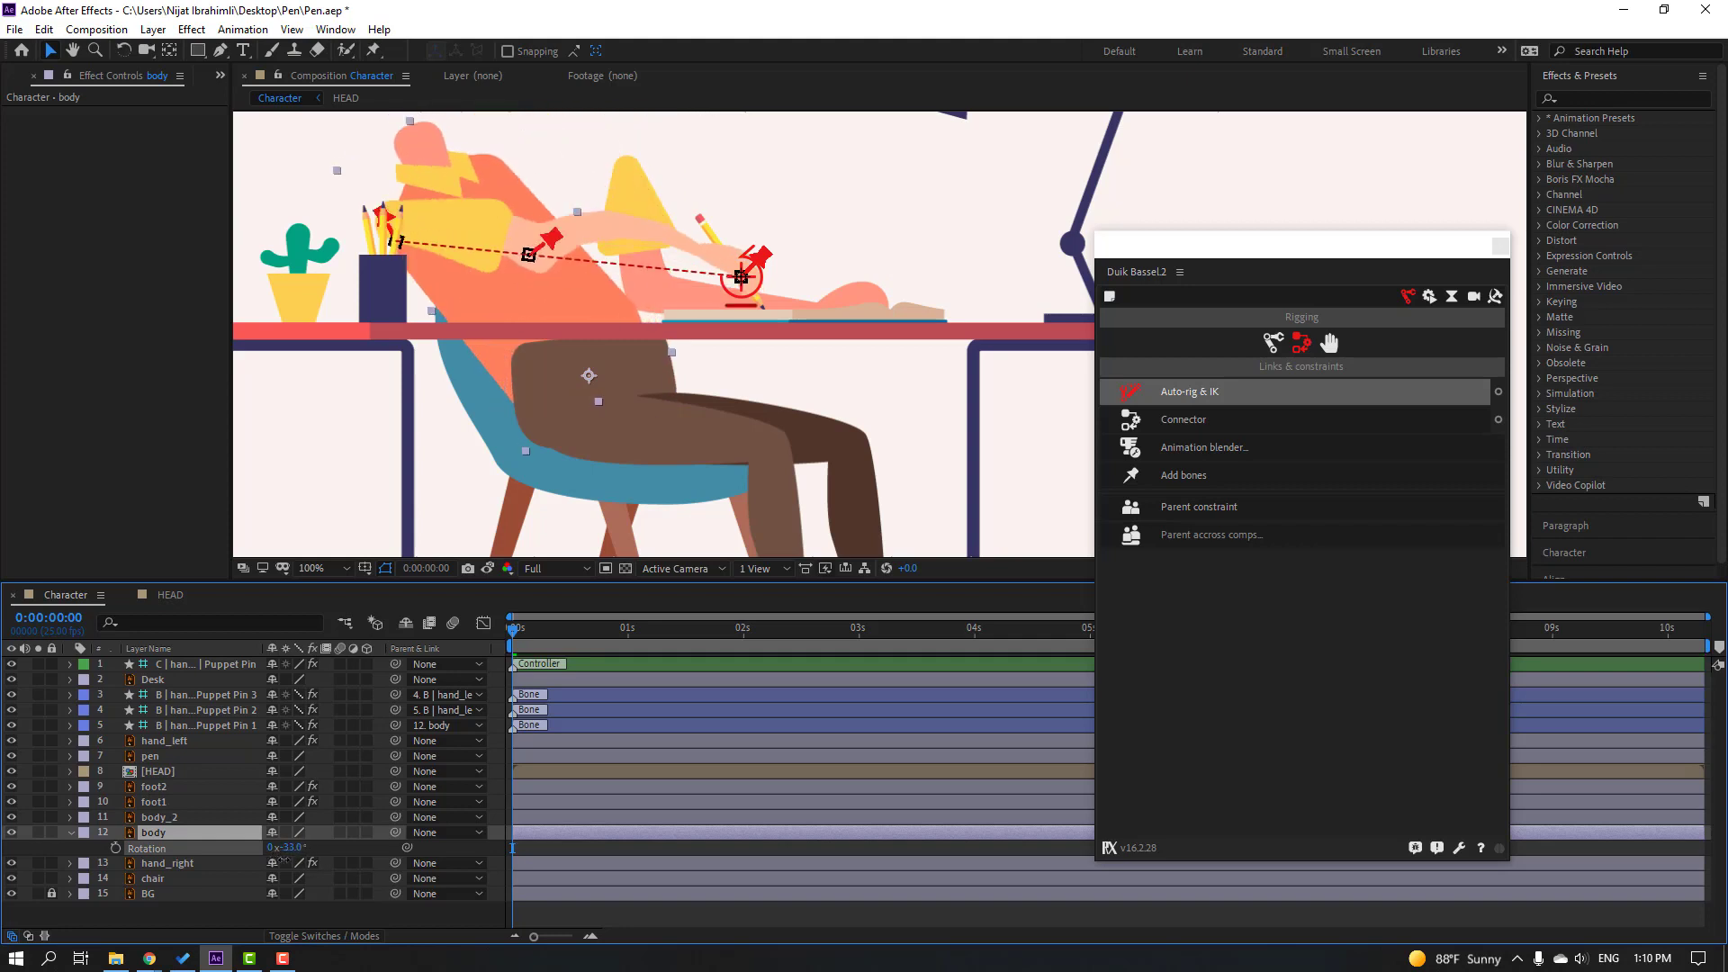
pyautogui.hotkey('ctrl', 'z')
pyautogui.press('r')
# Step: Mark the three hand_left bone layers as shy and hide all shy layers in the timeline
pyautogui.click(207, 726)
pyautogui.keyDown('ctrl'); pyautogui.click(216, 710); pyautogui.keyUp('ctrl')
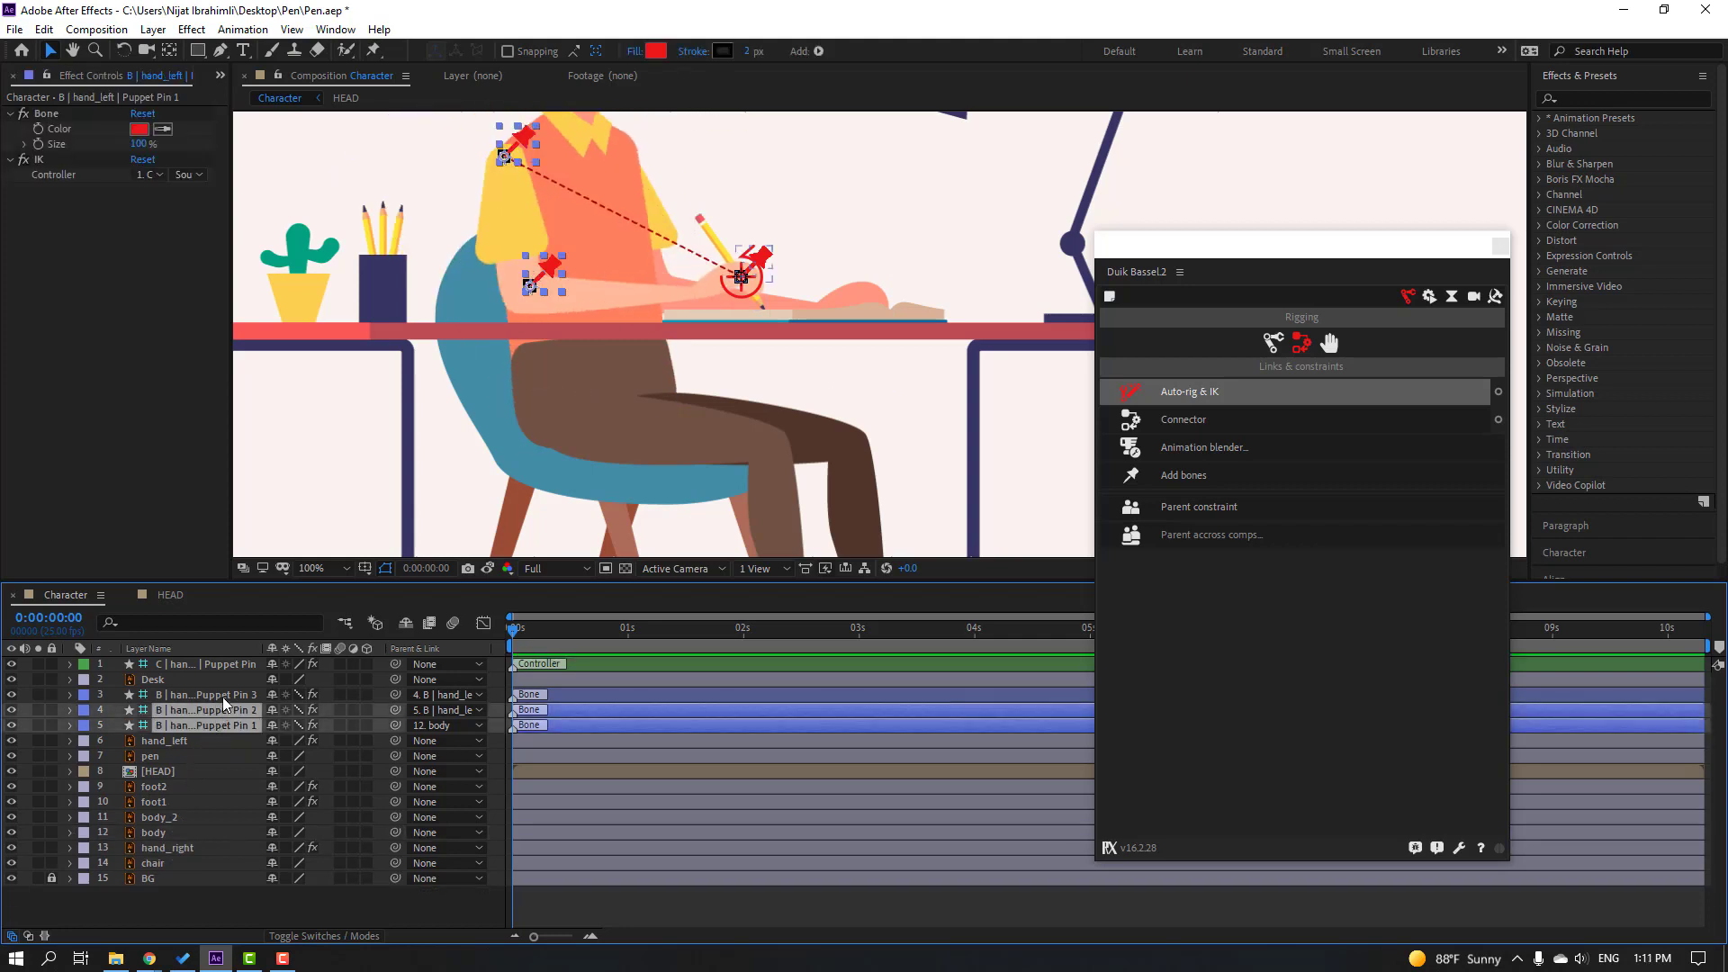
pyautogui.keyDown('ctrl'); pyautogui.click(225, 695); pyautogui.keyUp('ctrl')
pyautogui.click(274, 694)
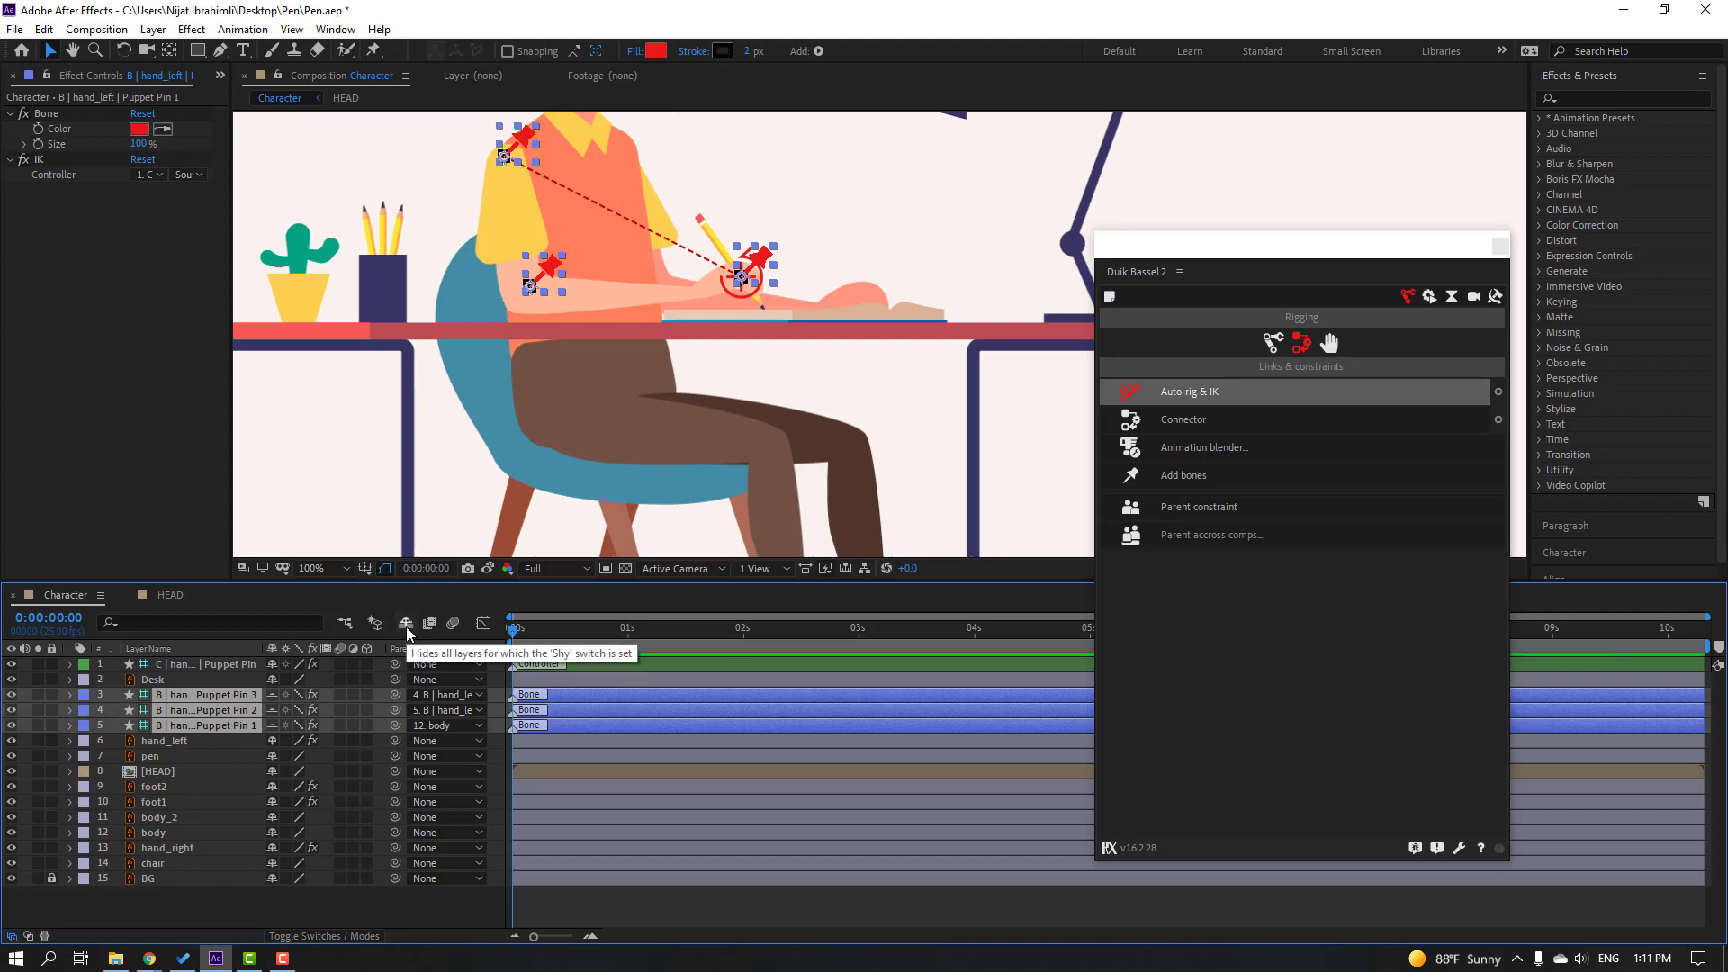
pyautogui.click(407, 626)
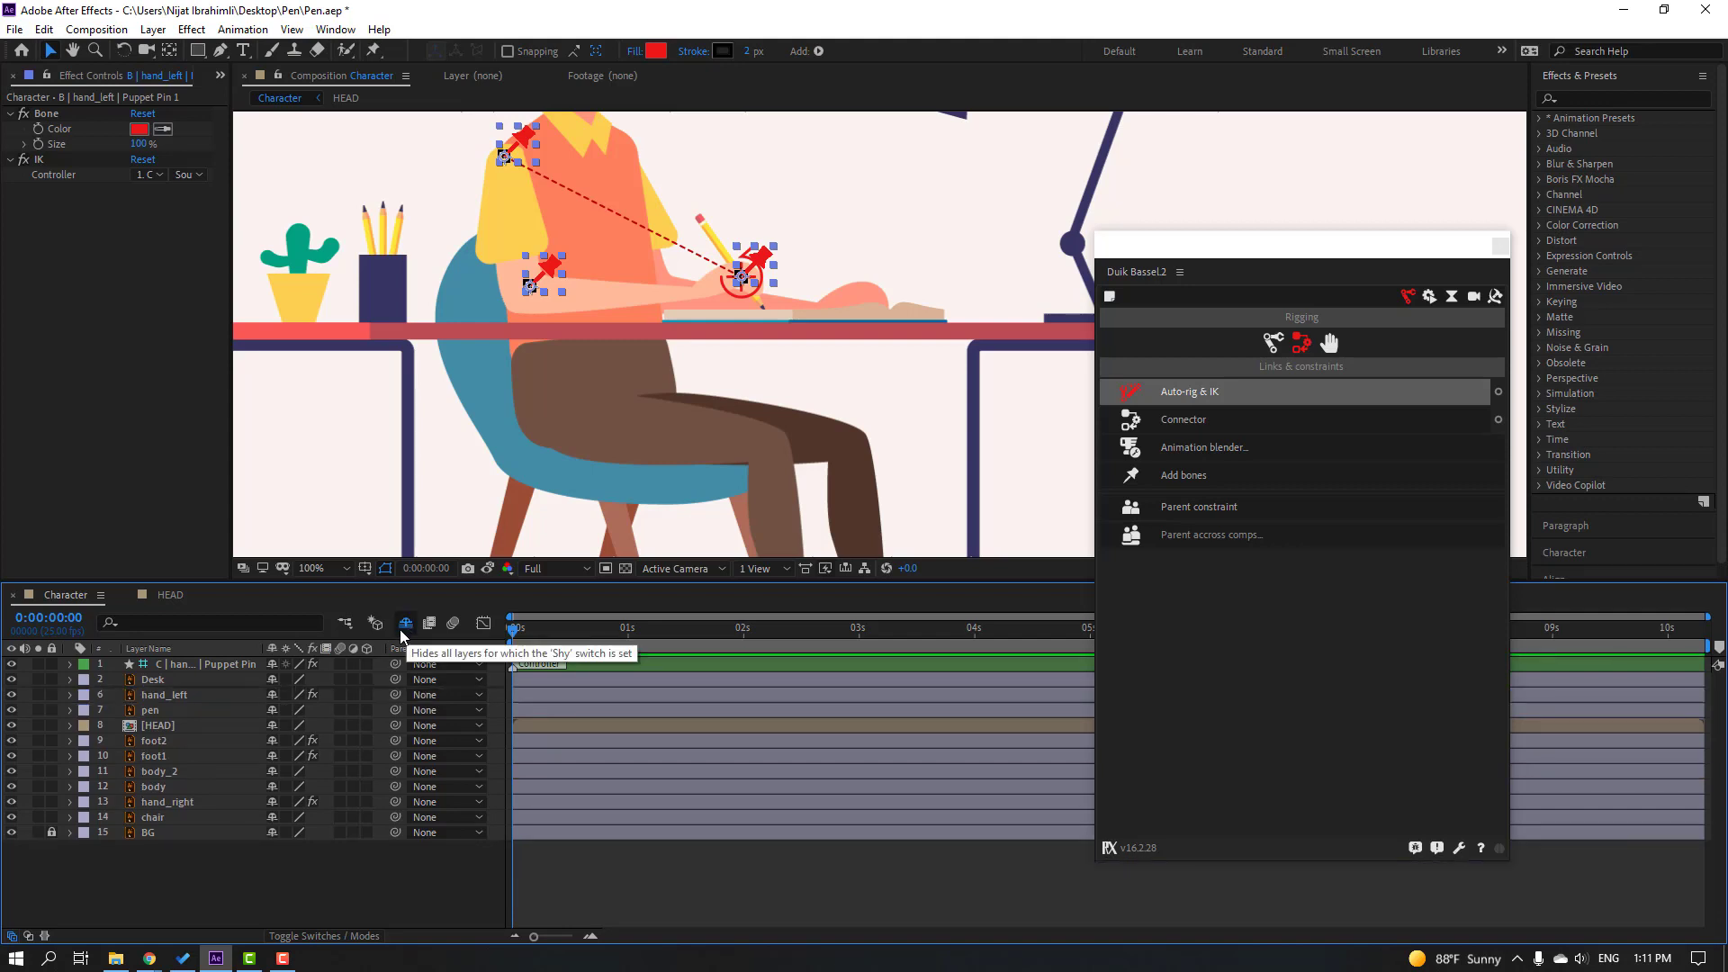
# Step: Add Duik bones to the puppet pins of the hand_right layer using its Puppet effect
pyautogui.click(168, 804)
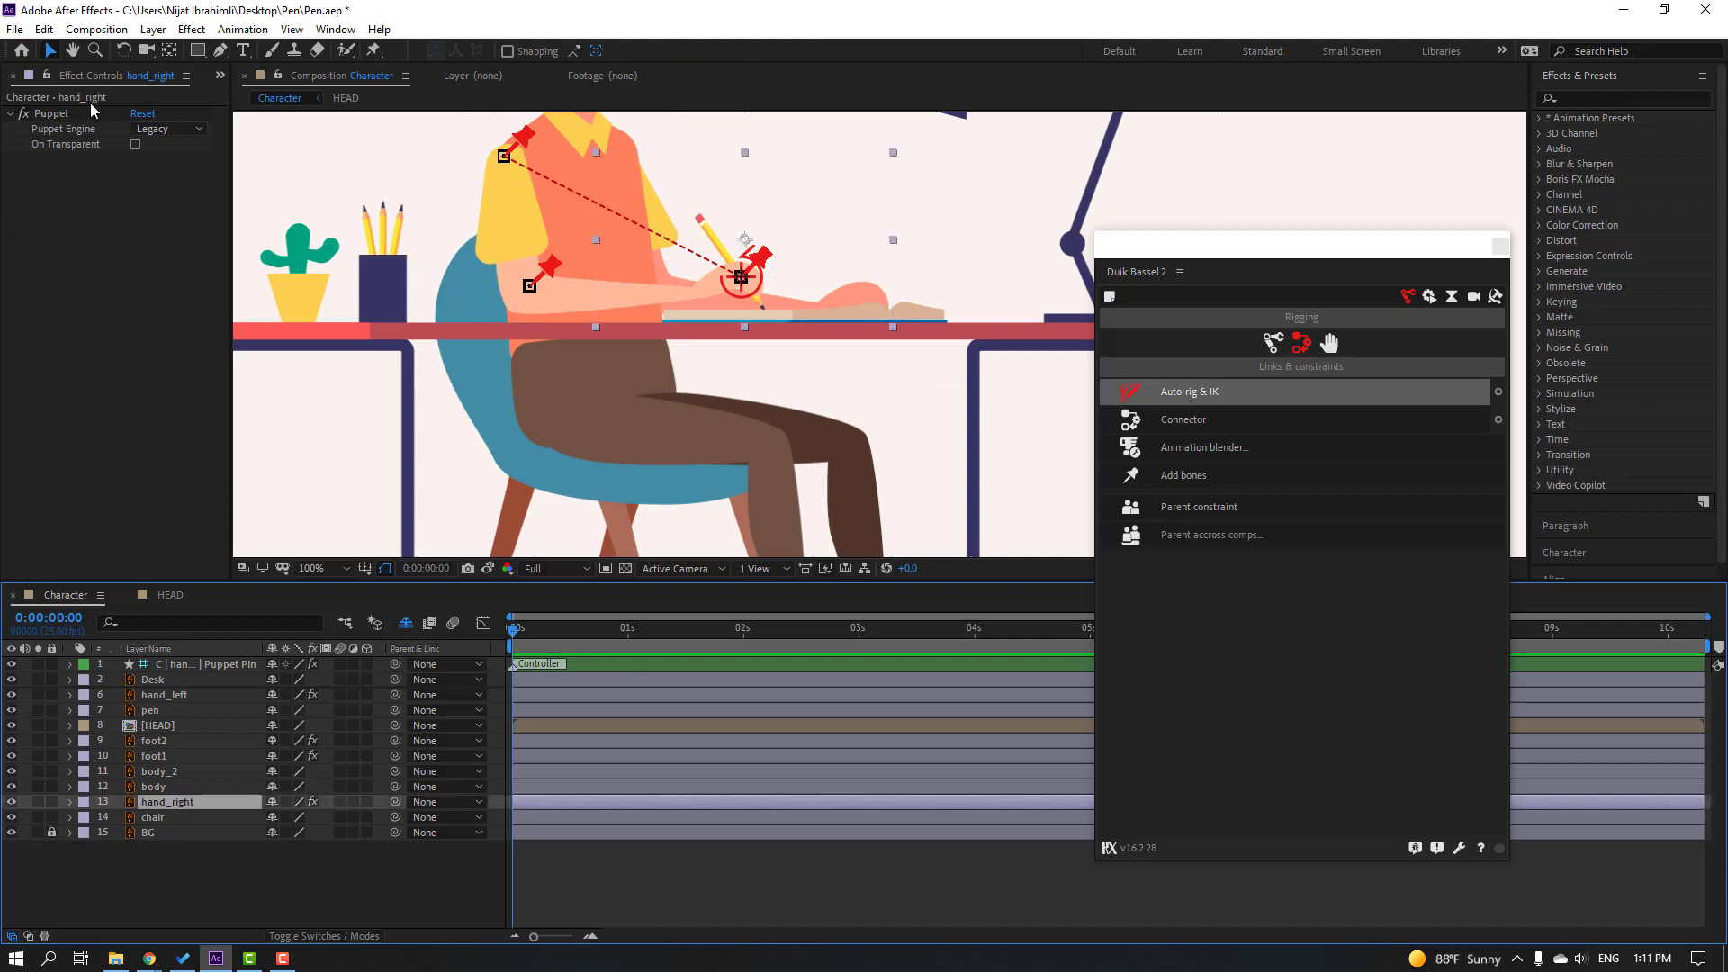
pyautogui.click(54, 116)
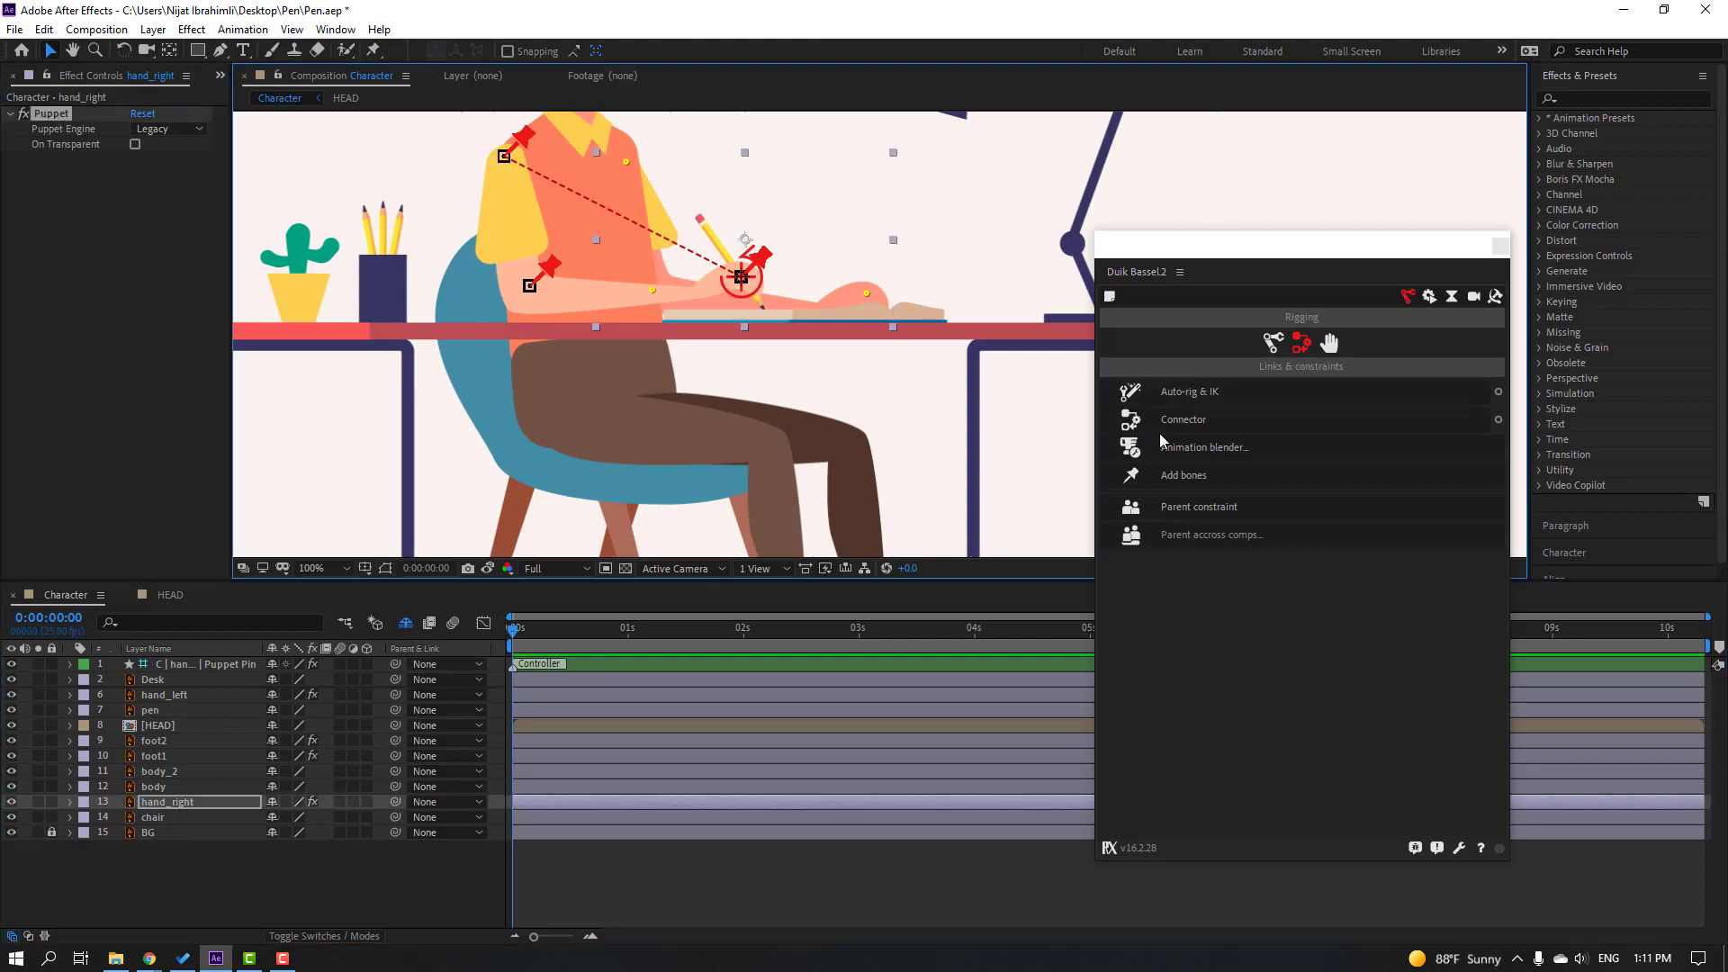
pyautogui.click(1186, 477)
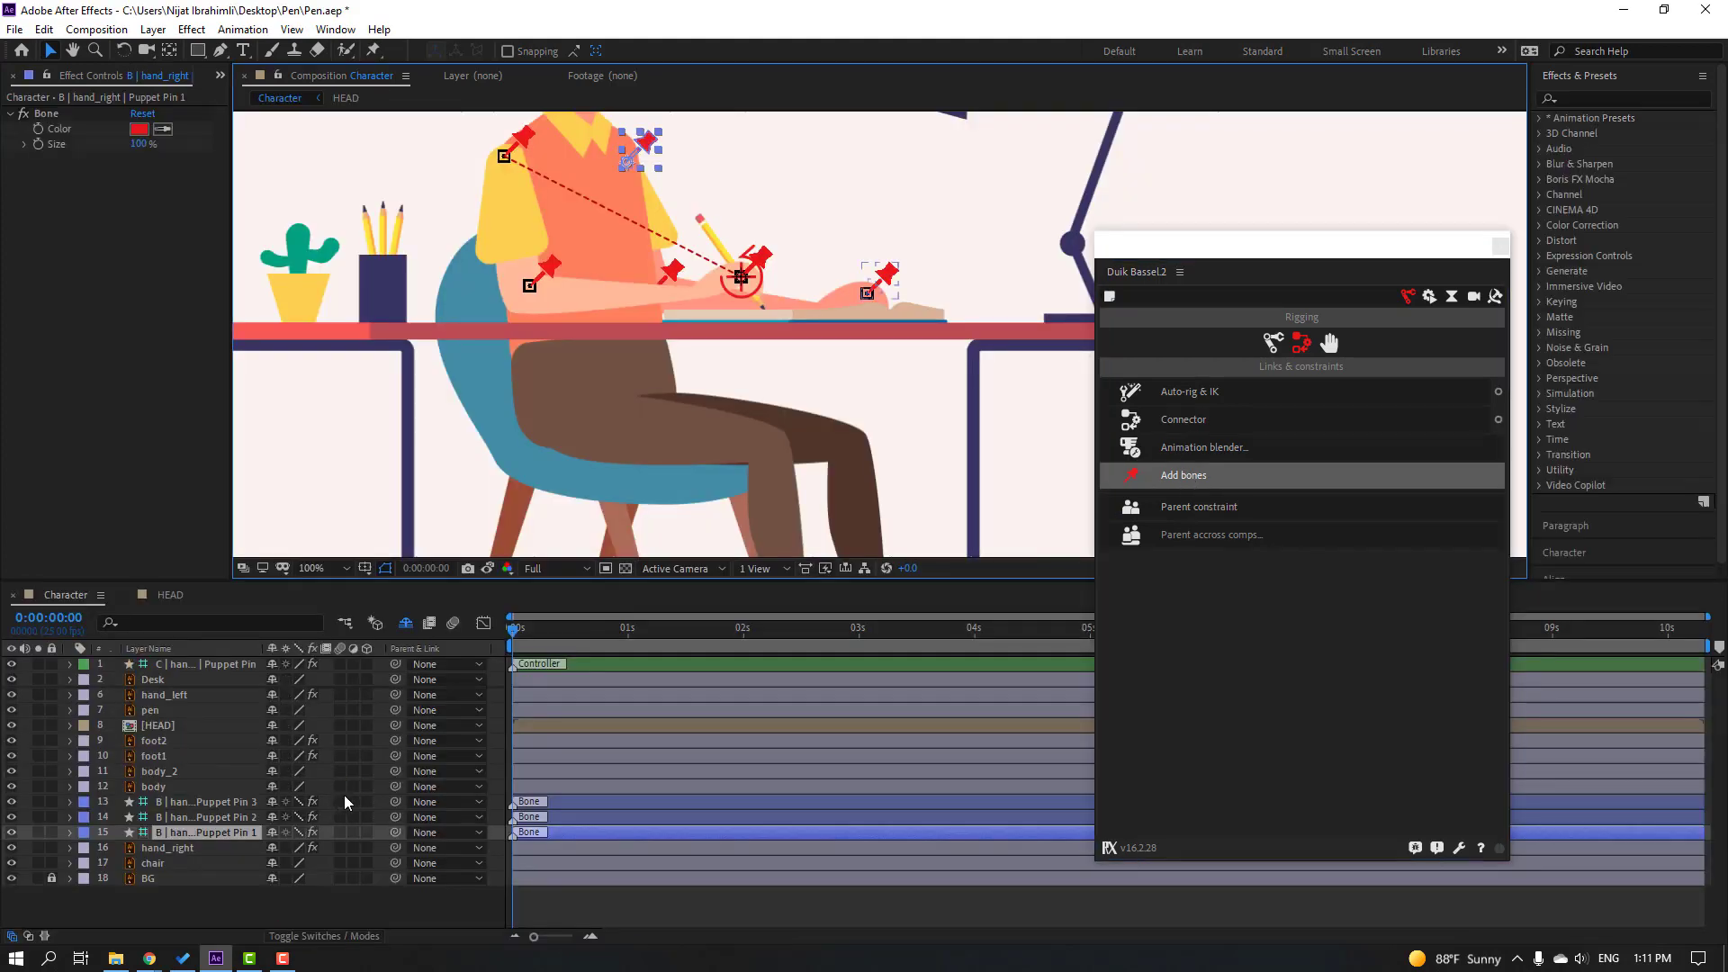
# Step: Parent the hand_right bones in a chain: Puppet Pin 3 to Pin 2, Pin 2 to Pin 1, and Pin 1 to the body layer
pyautogui.click(238, 802)
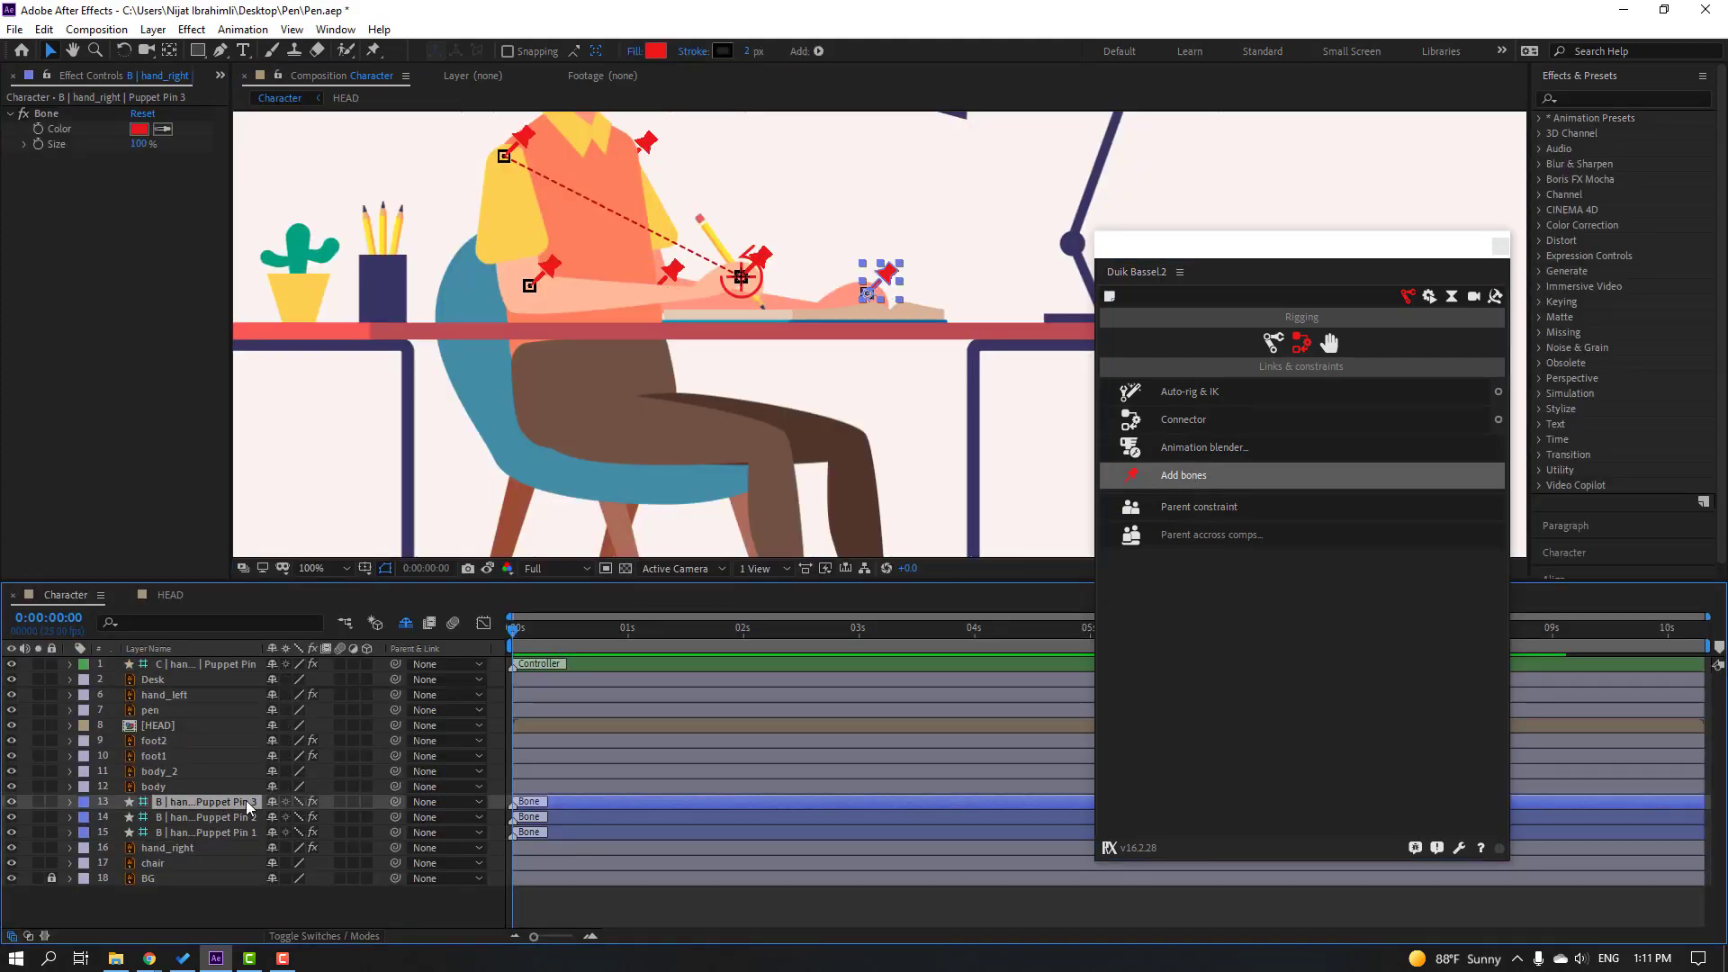
pyautogui.moveTo(395, 802); pyautogui.dragTo(202, 819)
pyautogui.click(202, 819)
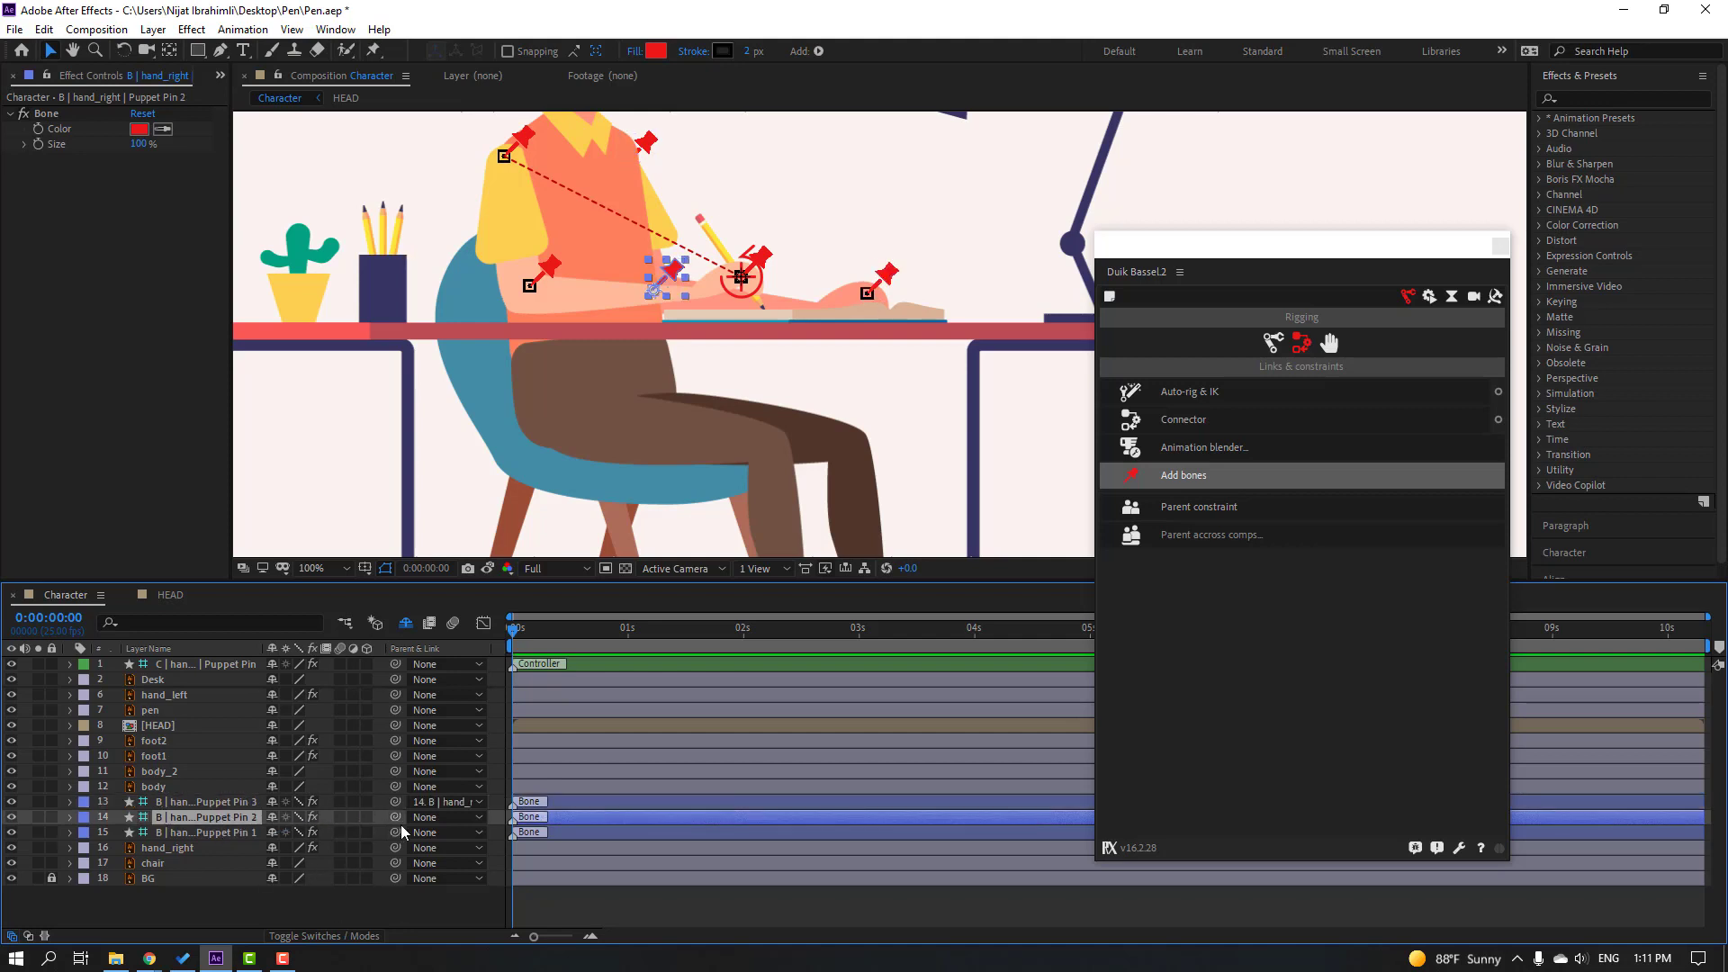
pyautogui.moveTo(396, 818); pyautogui.dragTo(220, 834)
pyautogui.click(223, 832)
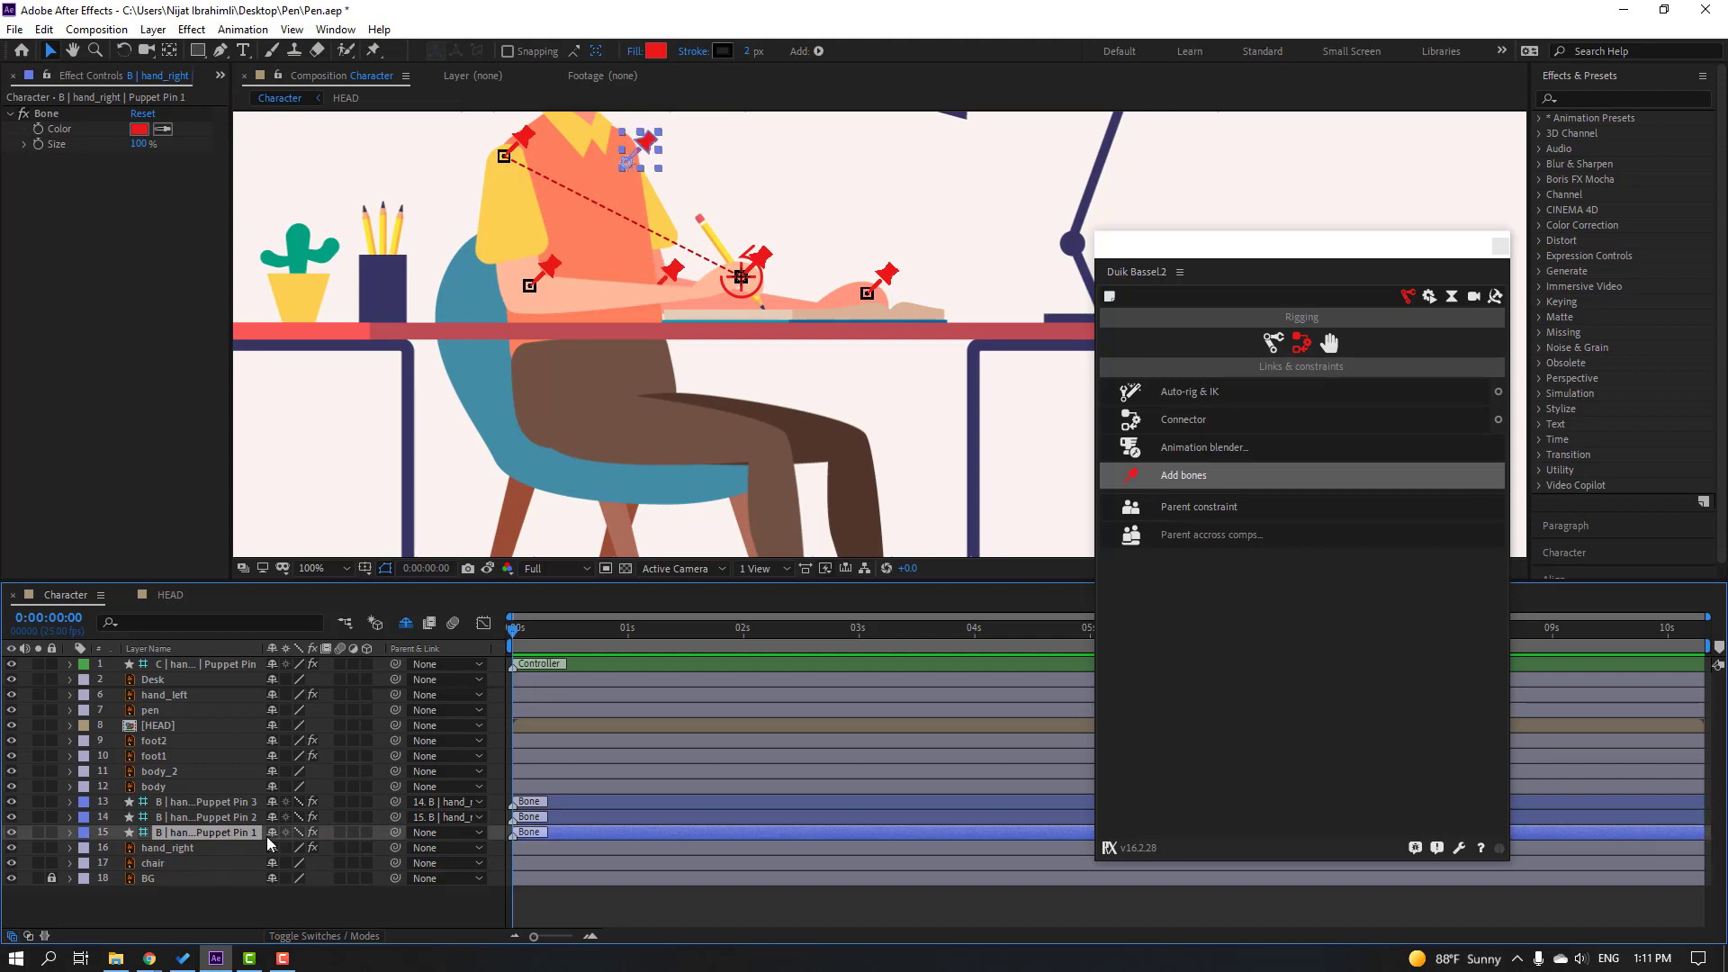
pyautogui.moveTo(387, 834); pyautogui.dragTo(158, 786)
# Step: Apply Auto-rig & IK to the three hand_right bones, with Puppet Pin 1 first in the selection
pyautogui.keyDown('ctrl'); pyautogui.click(210, 818); pyautogui.keyUp('ctrl')
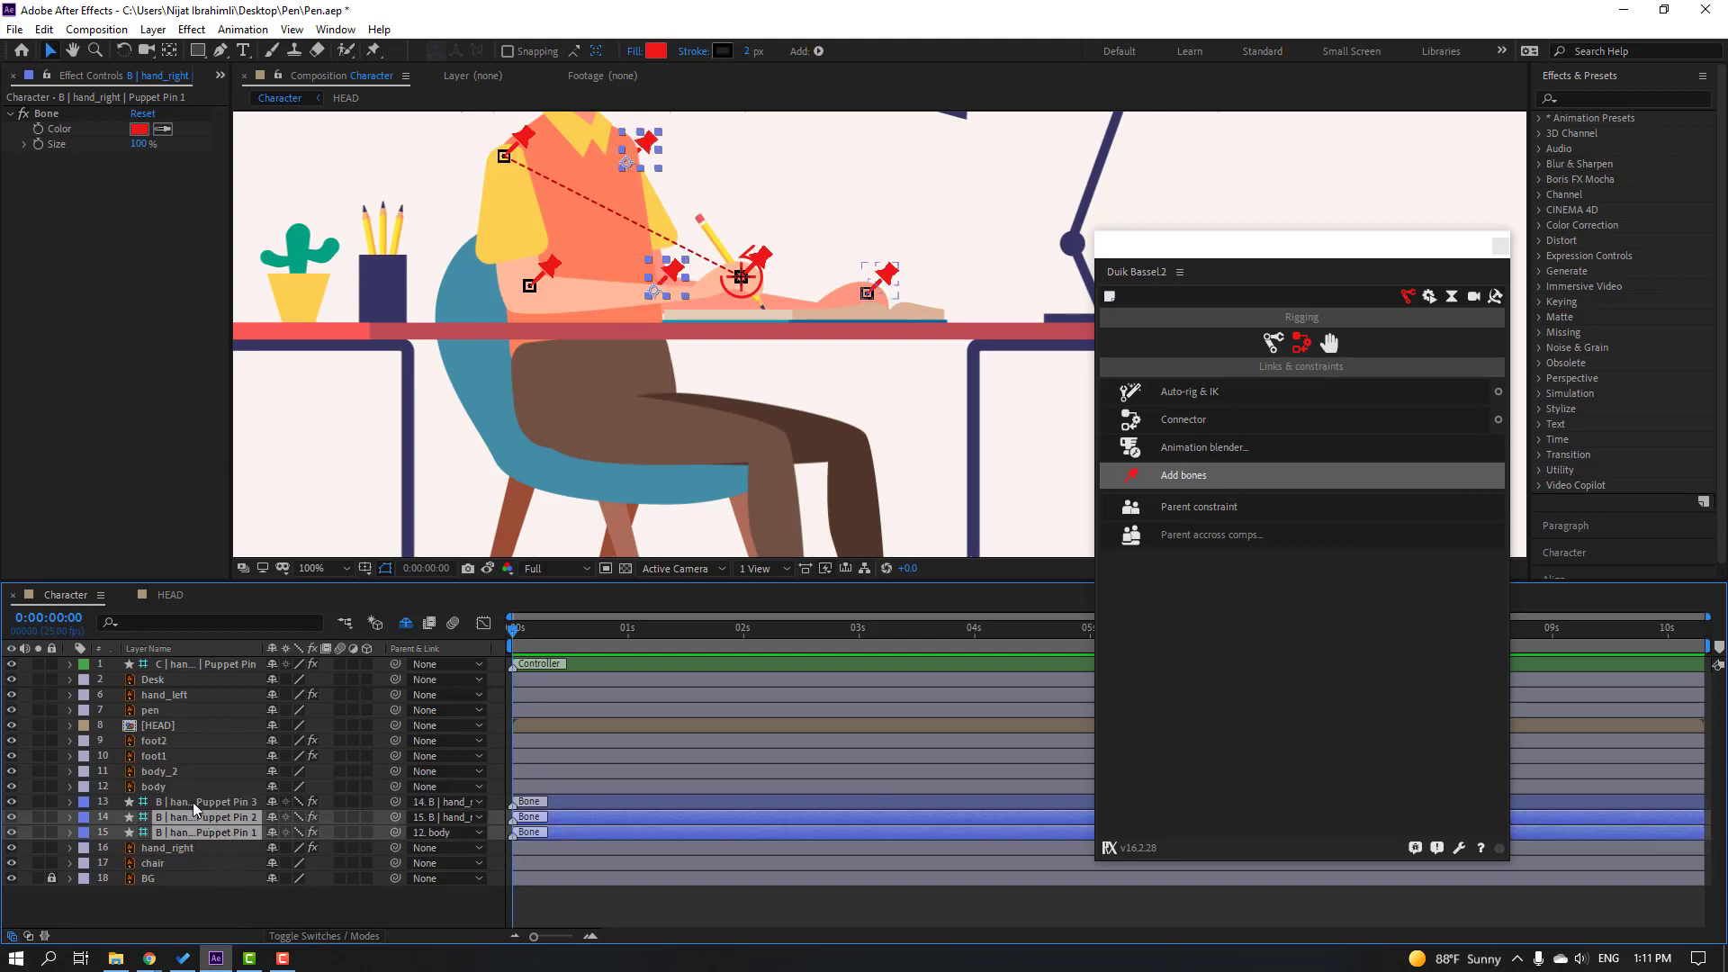
pyautogui.keyDown('ctrl'); pyautogui.click(213, 802); pyautogui.keyUp('ctrl')
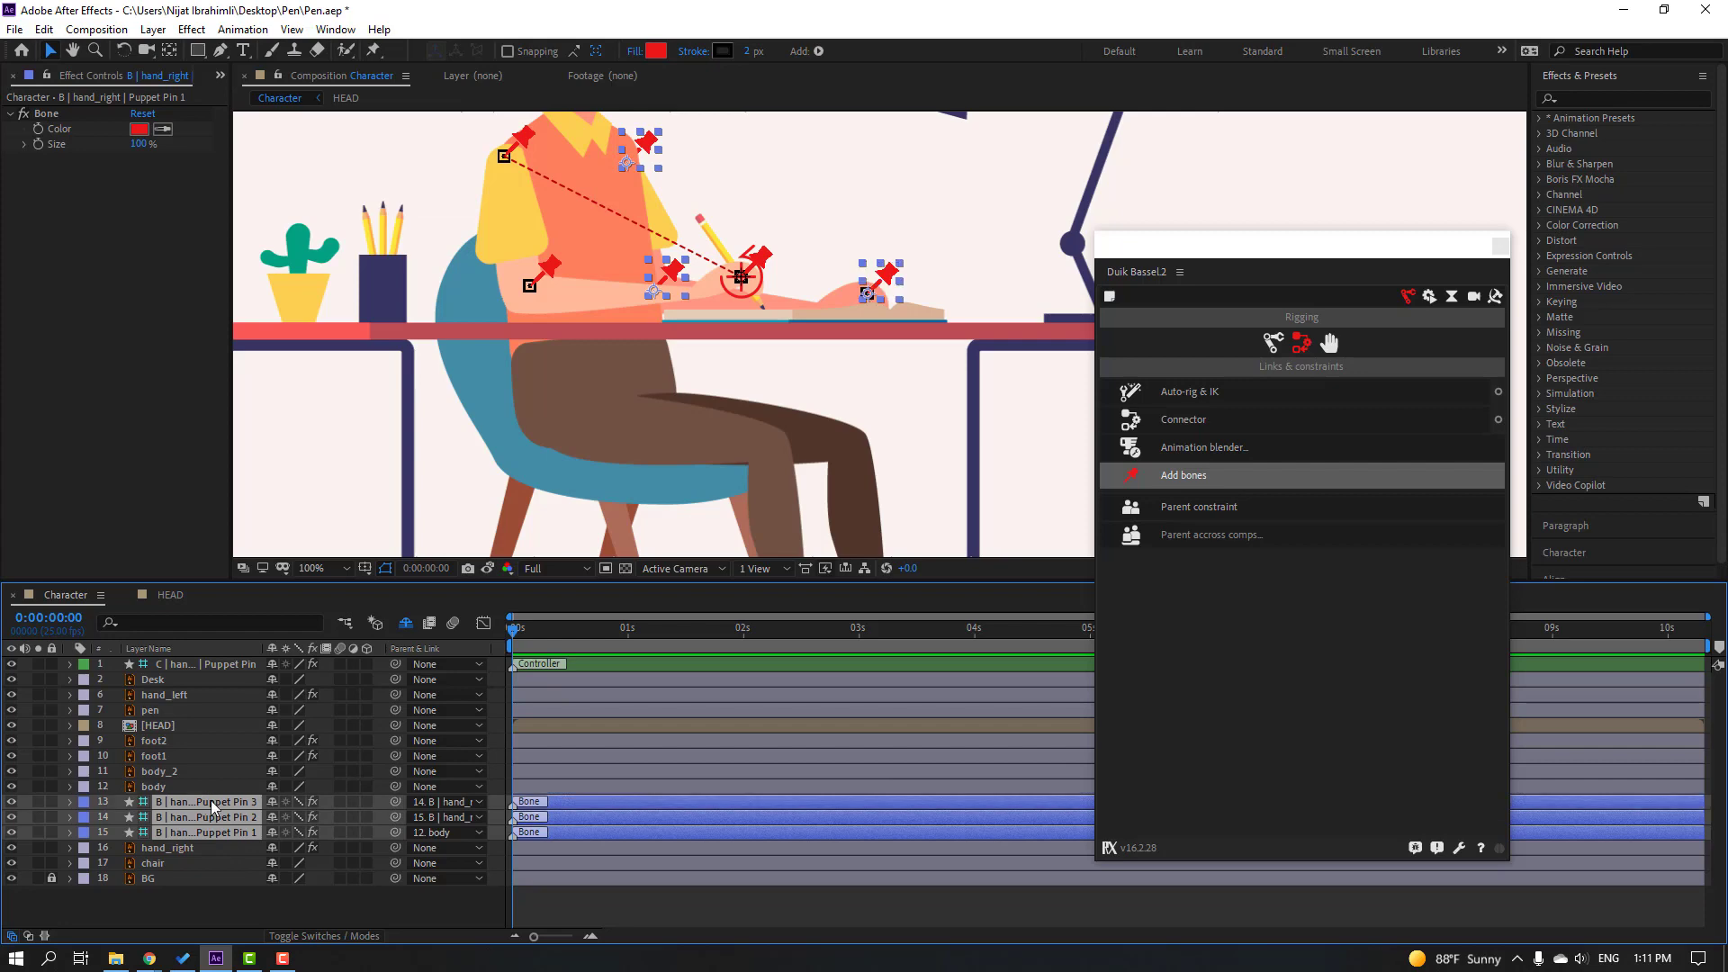
pyautogui.click(1217, 392)
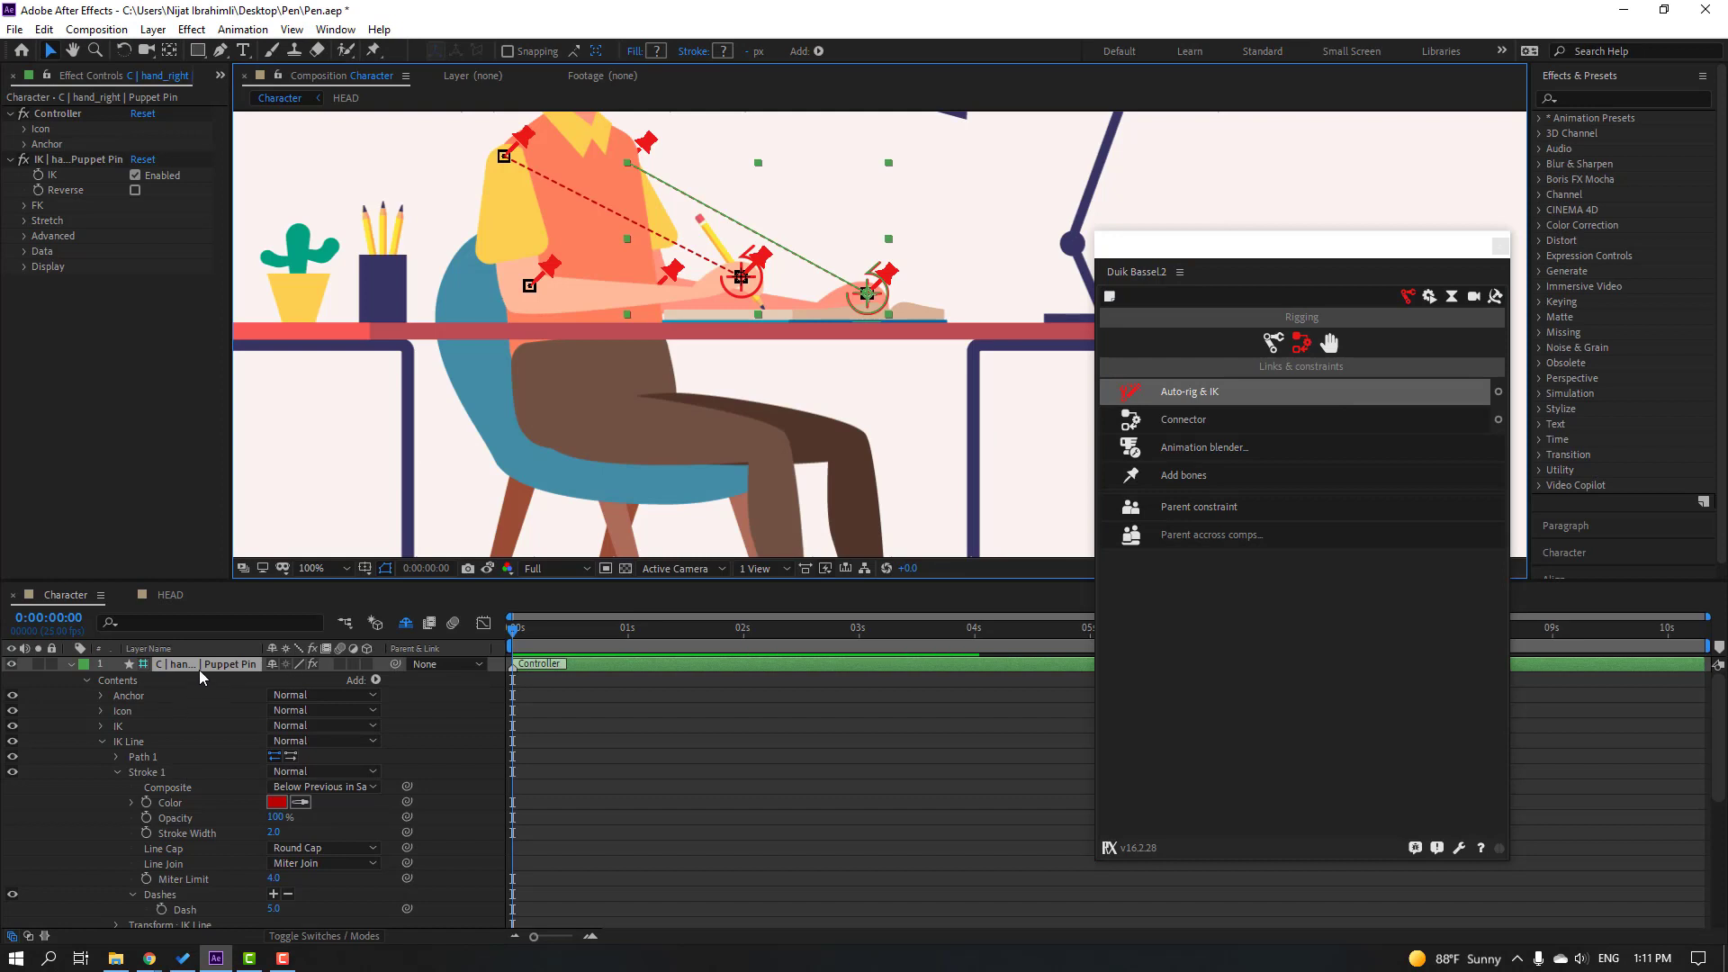
# Step: Test the hand_right IK controller by moving it slightly, undo the move, and collapse the controller's properties
pyautogui.click(186, 667)
pyautogui.moveTo(865, 295)
pyautogui.mouseDown()
pyautogui.moveTo(815, 272)
pyautogui.moveTo(896, 252)
pyautogui.moveTo(851, 296)
pyautogui.mouseUp()
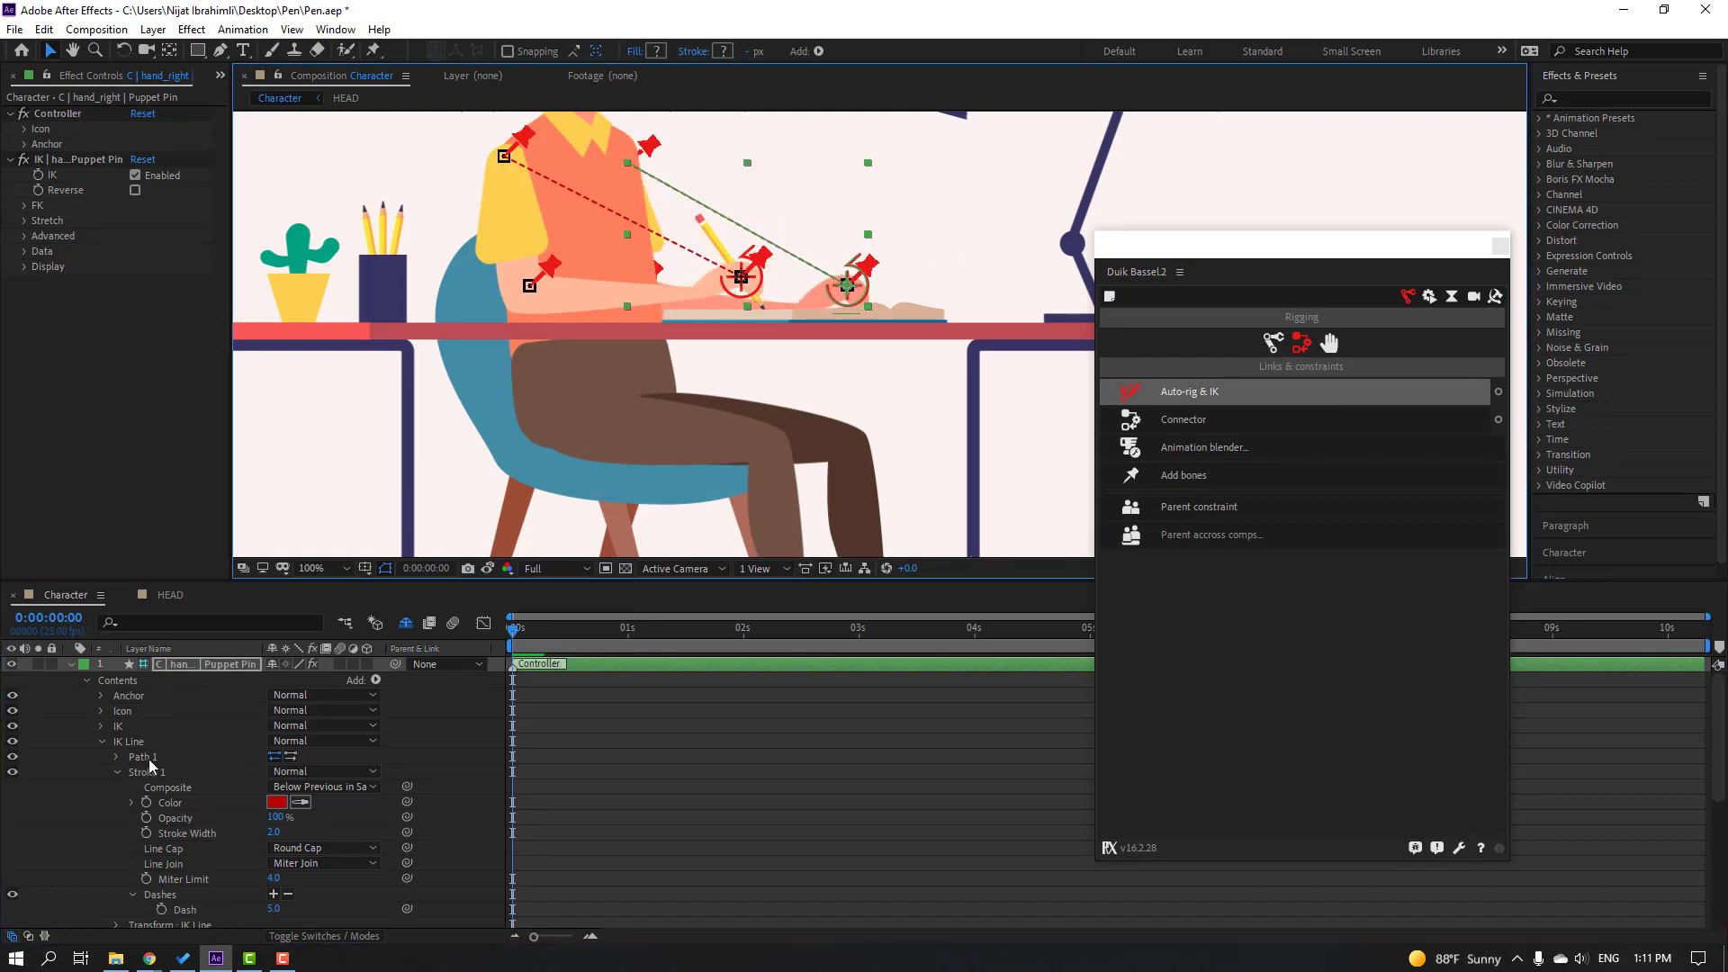
pyautogui.click(70, 666)
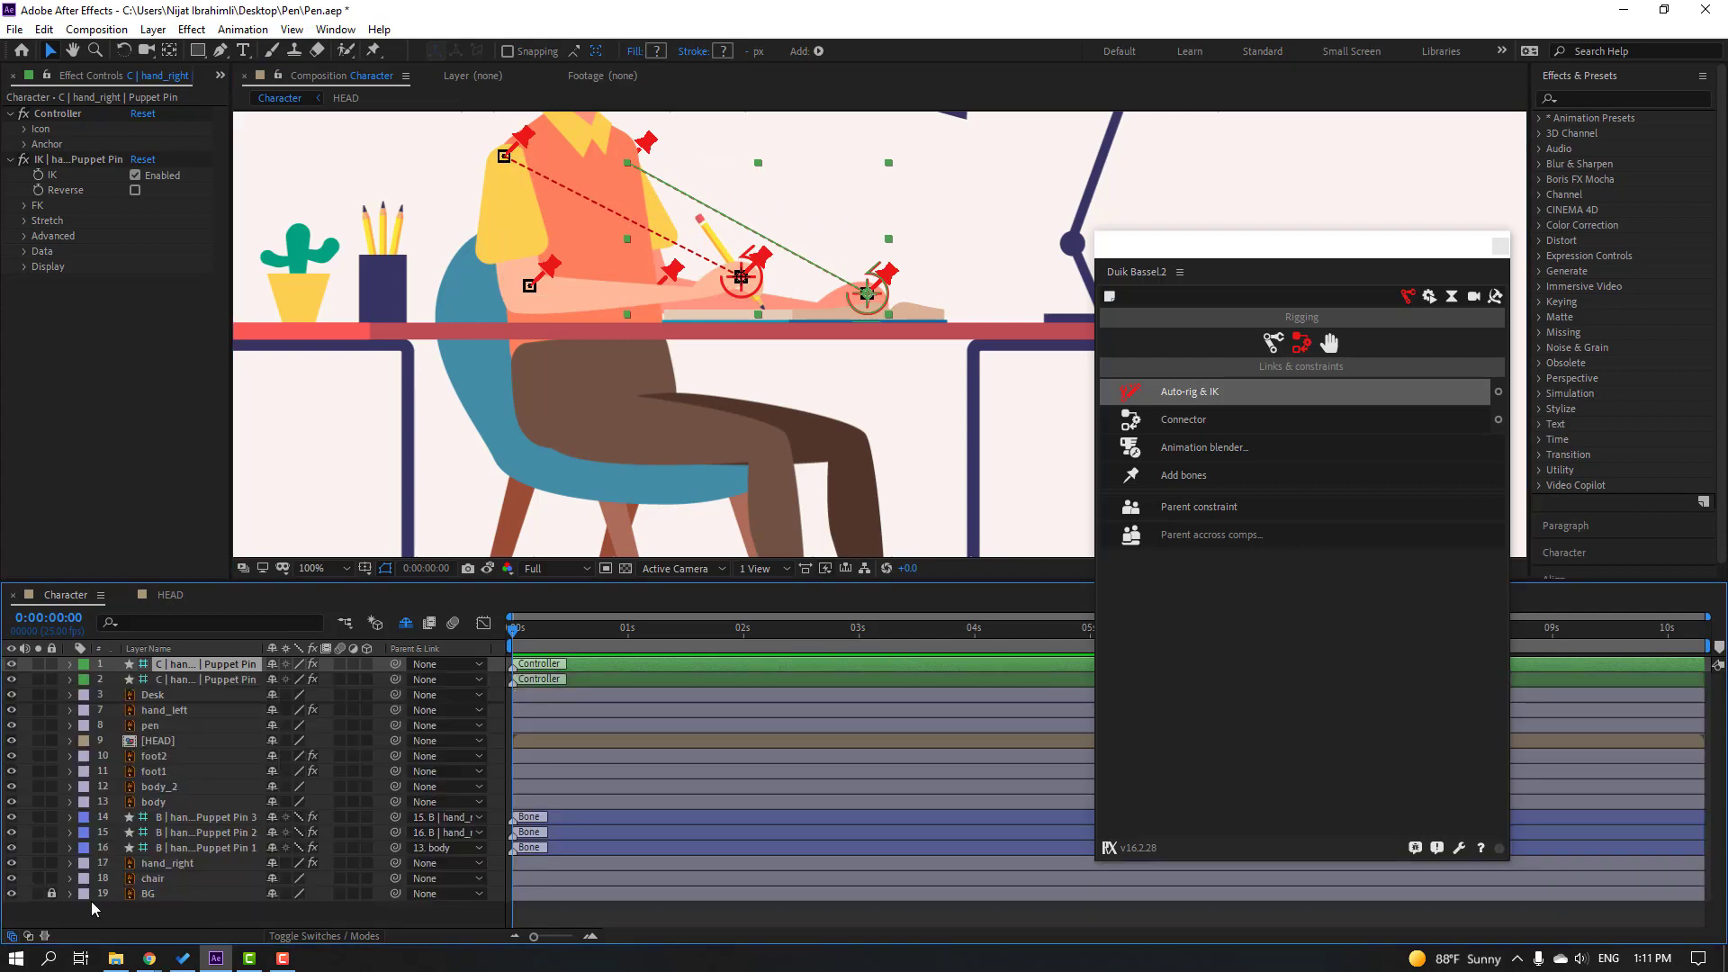
# Step: Mark the three hand_right bone layers as shy so they are hidden from the timeline
pyautogui.click(213, 848)
pyautogui.hotkey('ctrl', 'shift', 'Up')
pyautogui.hotkey('ctrl', 'shift', 'Up')
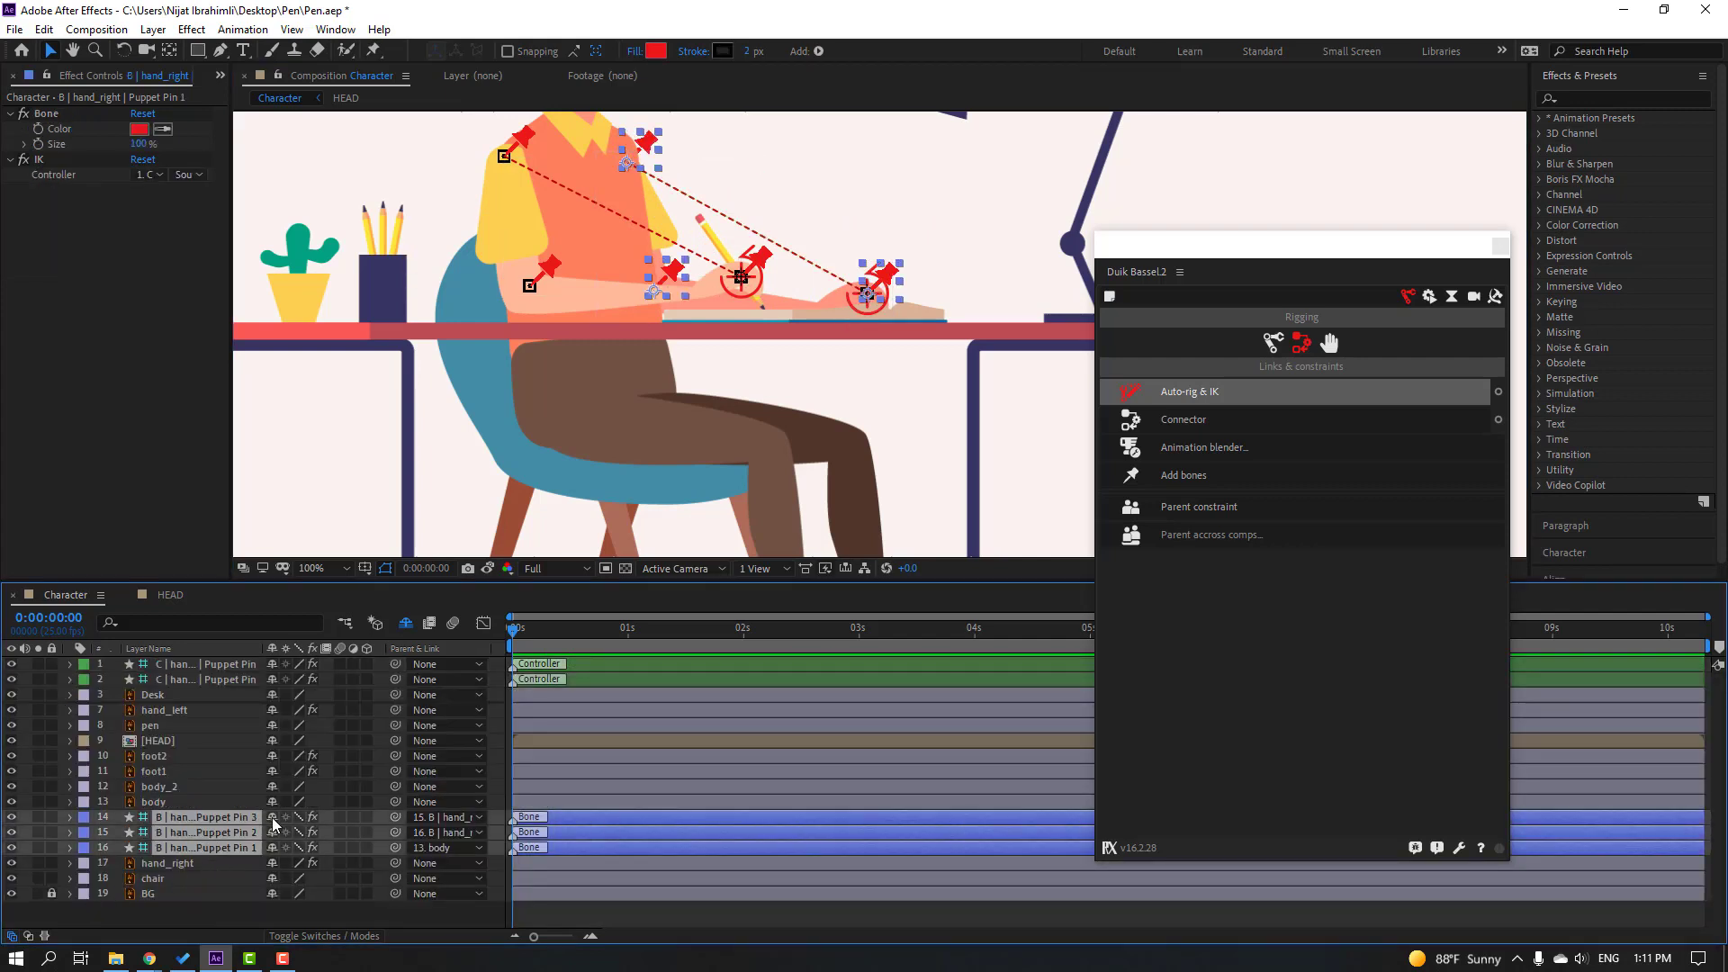
pyautogui.press('Delete')
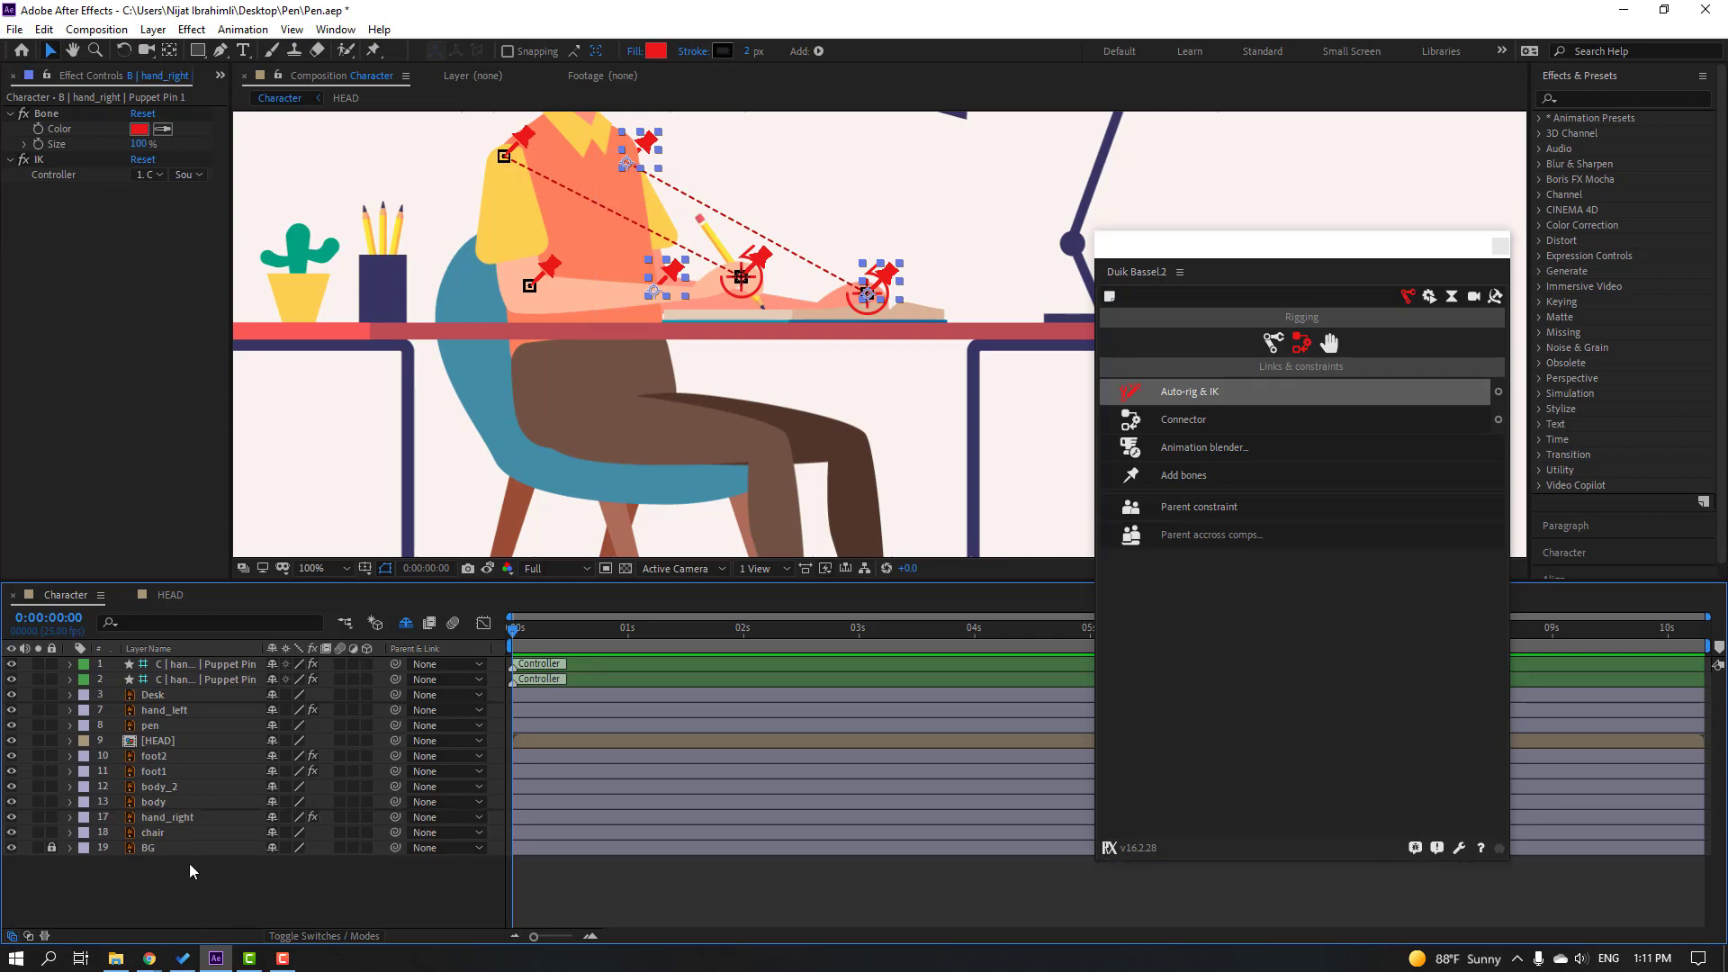
# Step: Widen the effect controls area and add Duik bones to the foot1 layer's puppet pins using its Puppet effect
pyautogui.click(154, 771)
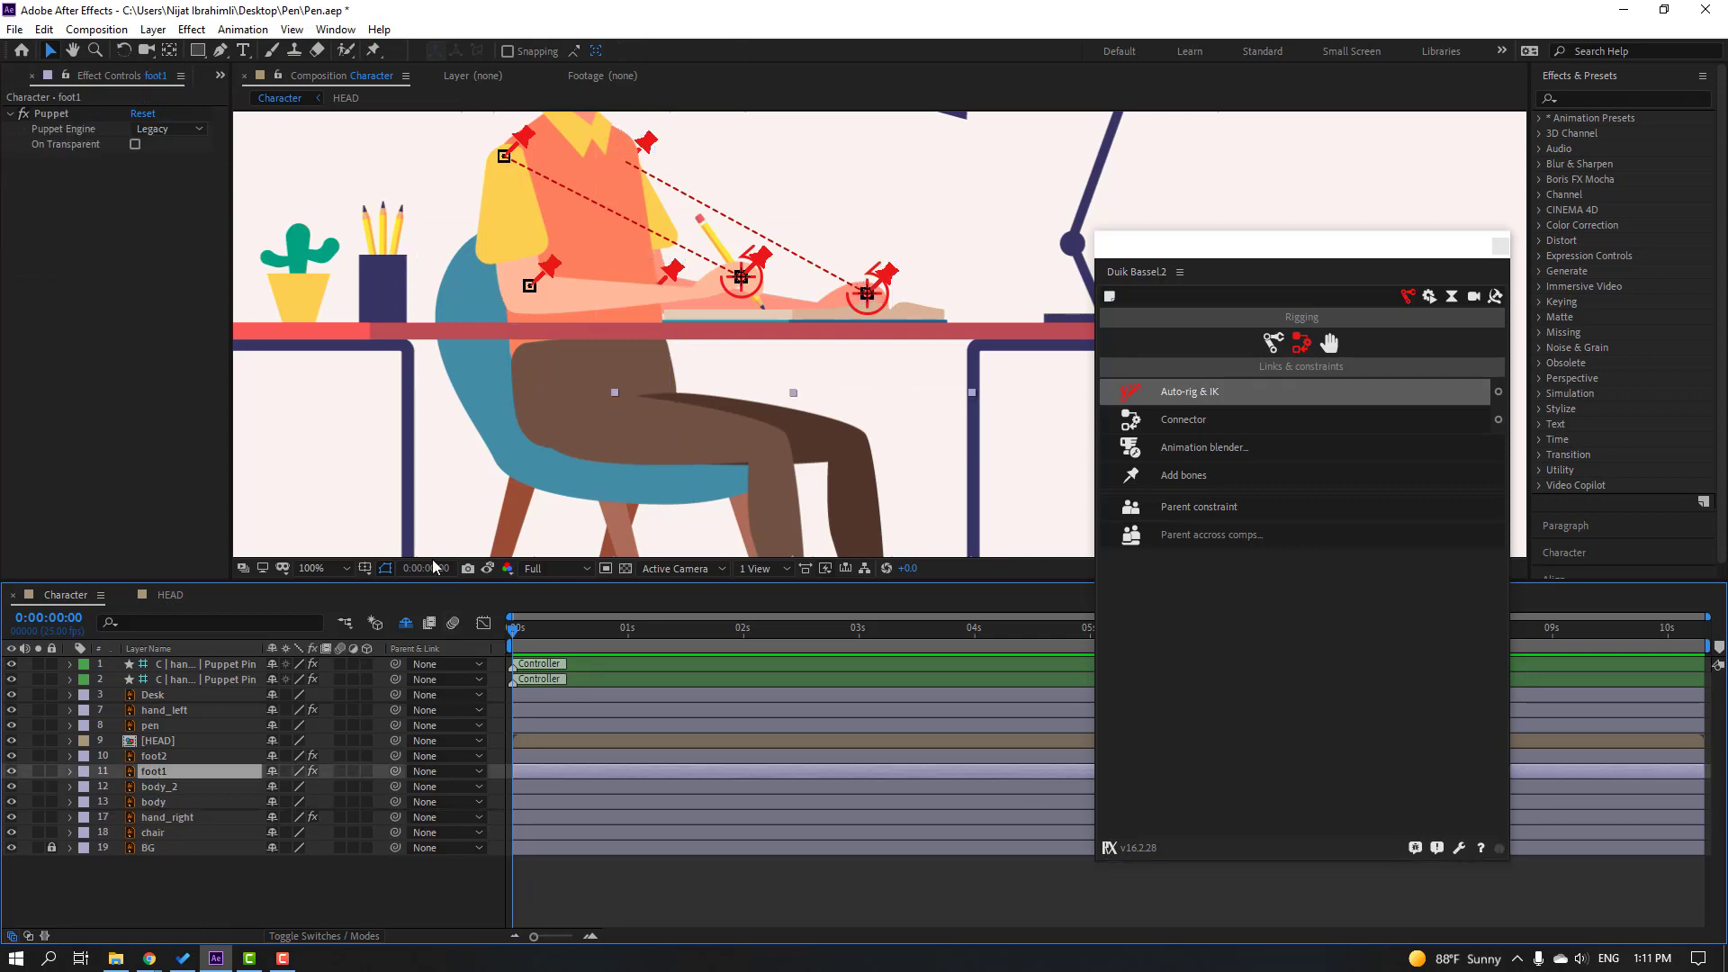
pyautogui.moveTo(232, 117); pyautogui.dragTo(303, 118)
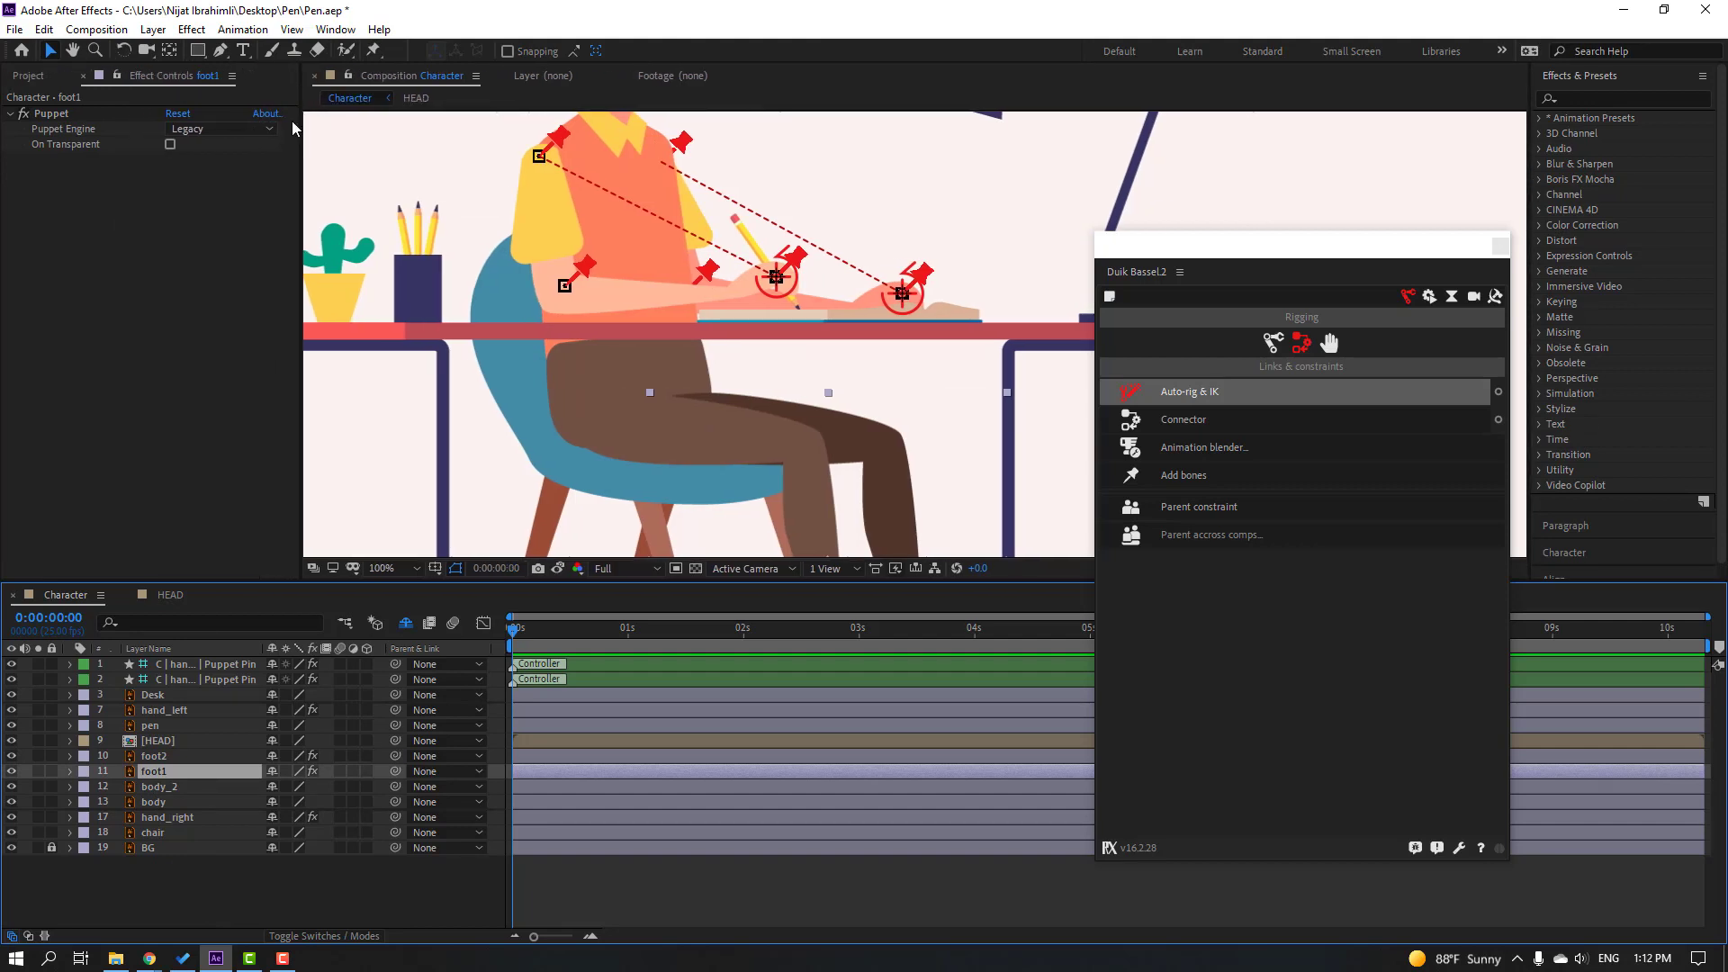
pyautogui.click(51, 115)
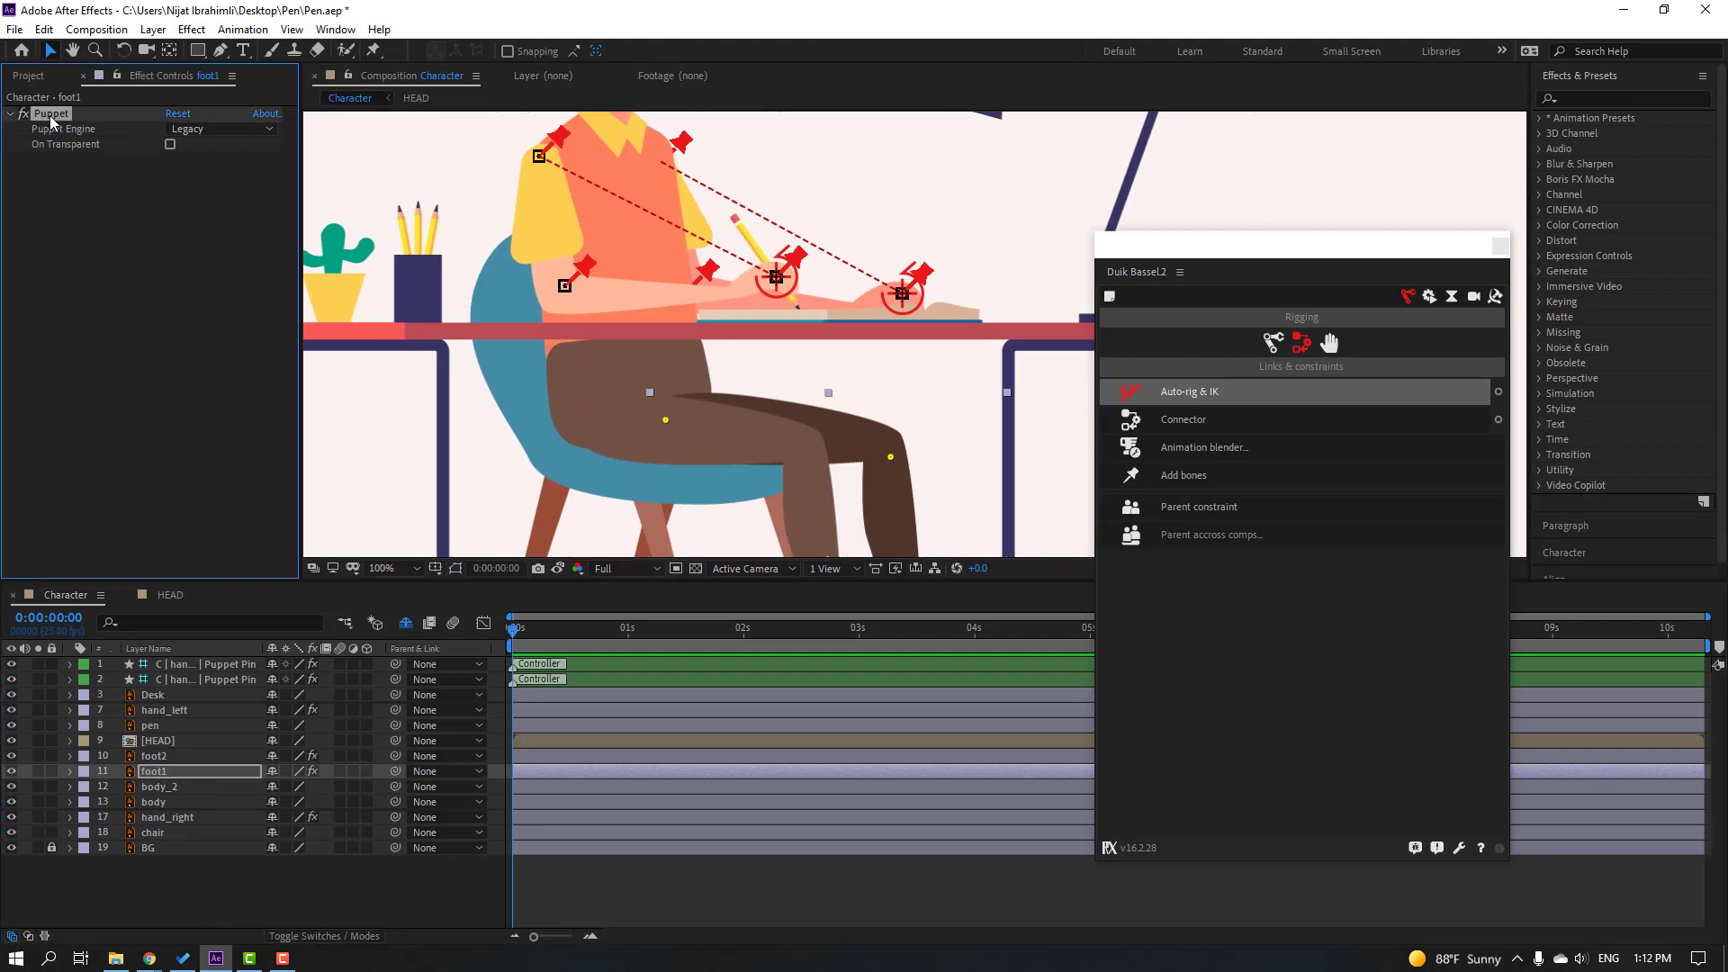
pyautogui.click(1175, 476)
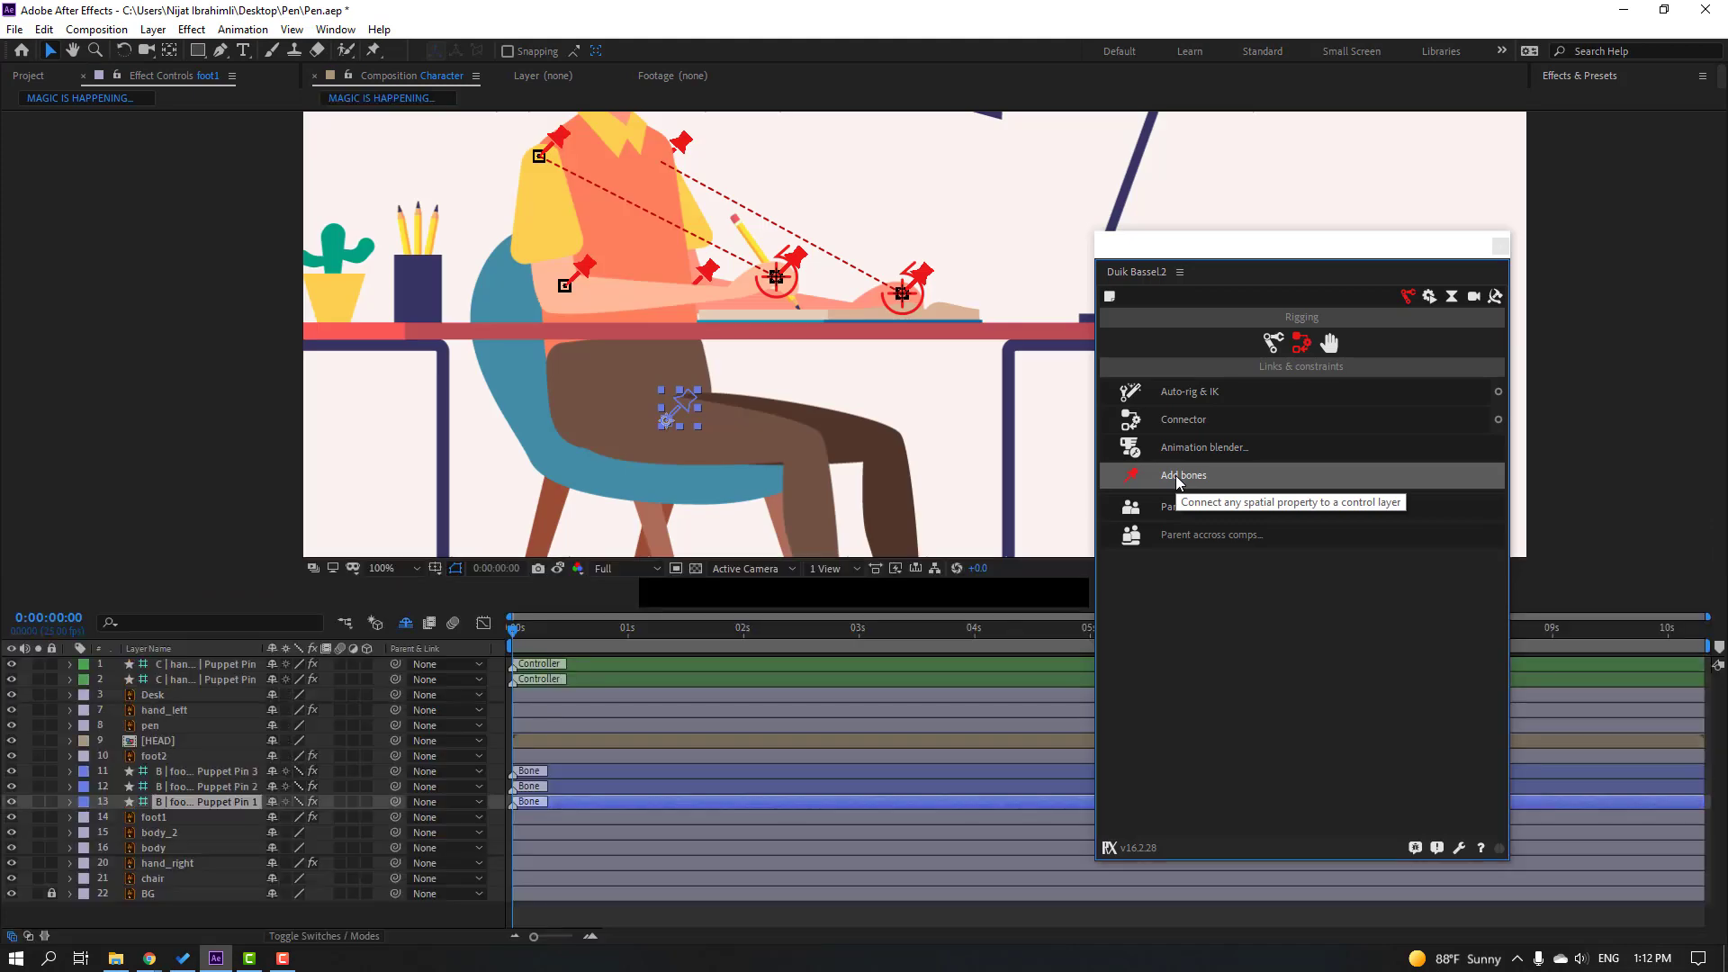
# Step: Parent the foot1 bones in a chain: Puppet Pin 3 to Pin 2, and Pin 2 to Pin 1
pyautogui.click(232, 775)
pyautogui.moveTo(394, 770); pyautogui.dragTo(218, 787)
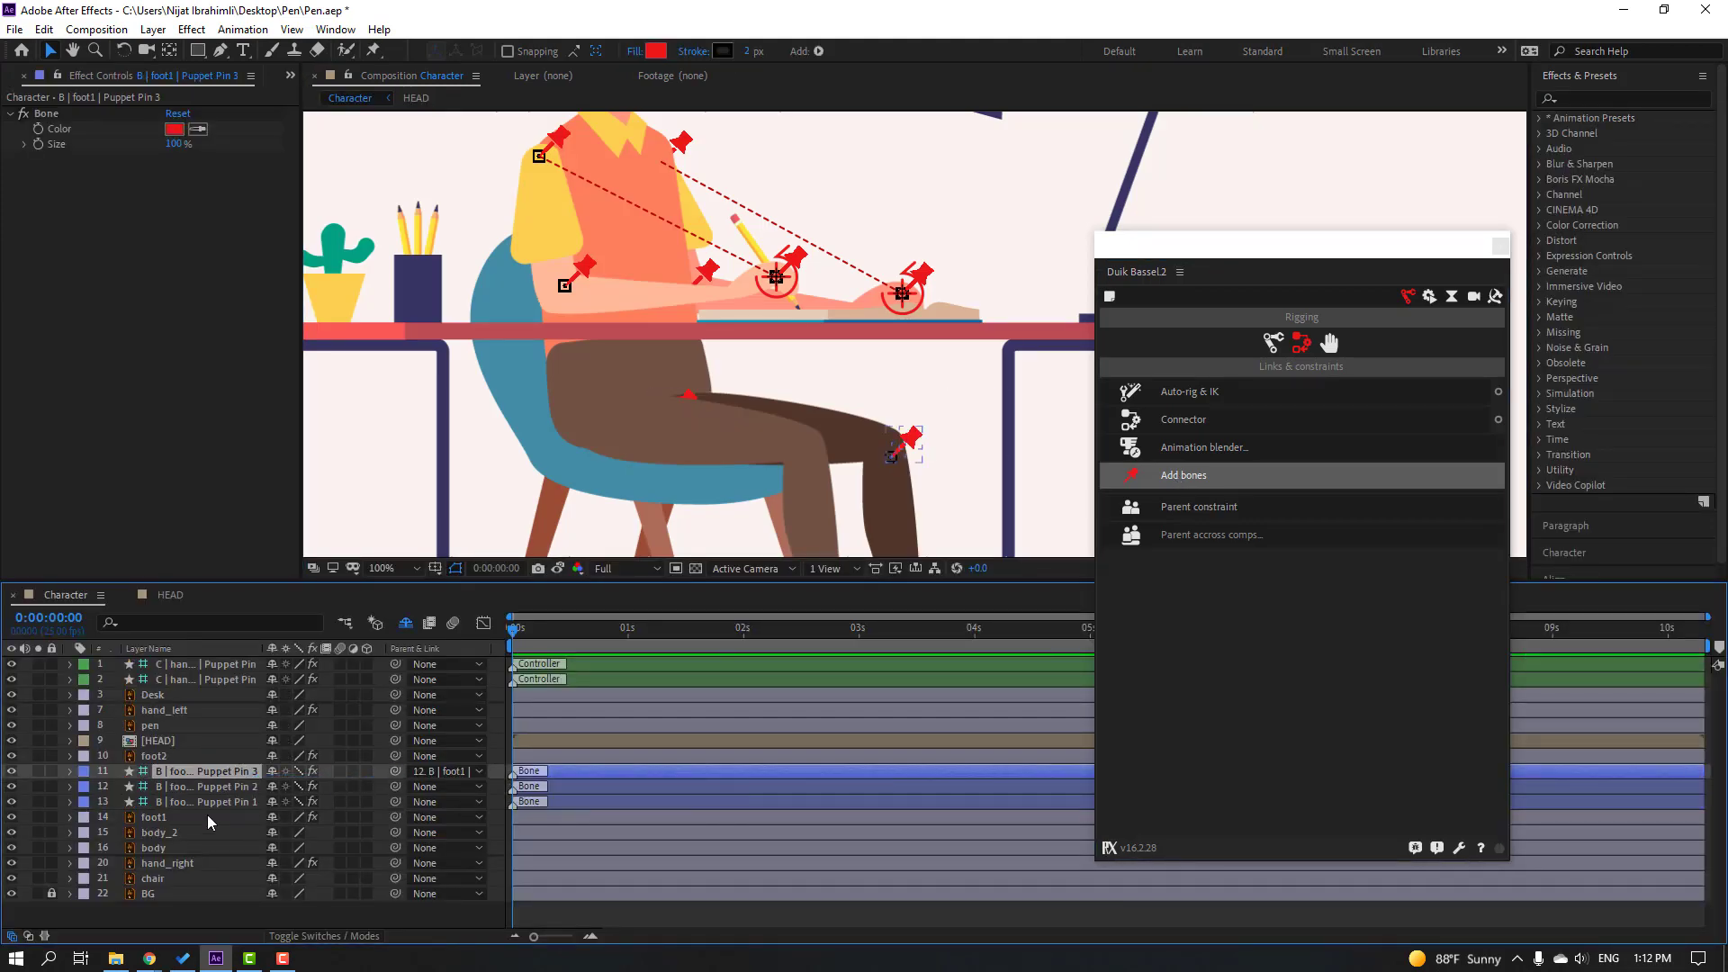
pyautogui.click(216, 786)
pyautogui.moveTo(394, 787); pyautogui.dragTo(252, 799)
# Step: Apply Auto-rig & IK to the three foot1 bones, with Puppet Pin 1 first in the selection
pyautogui.keyDown('shift'); pyautogui.click(227, 800); pyautogui.keyUp('shift')
pyautogui.keyDown('shift'); pyautogui.click(230, 772); pyautogui.keyUp('shift')
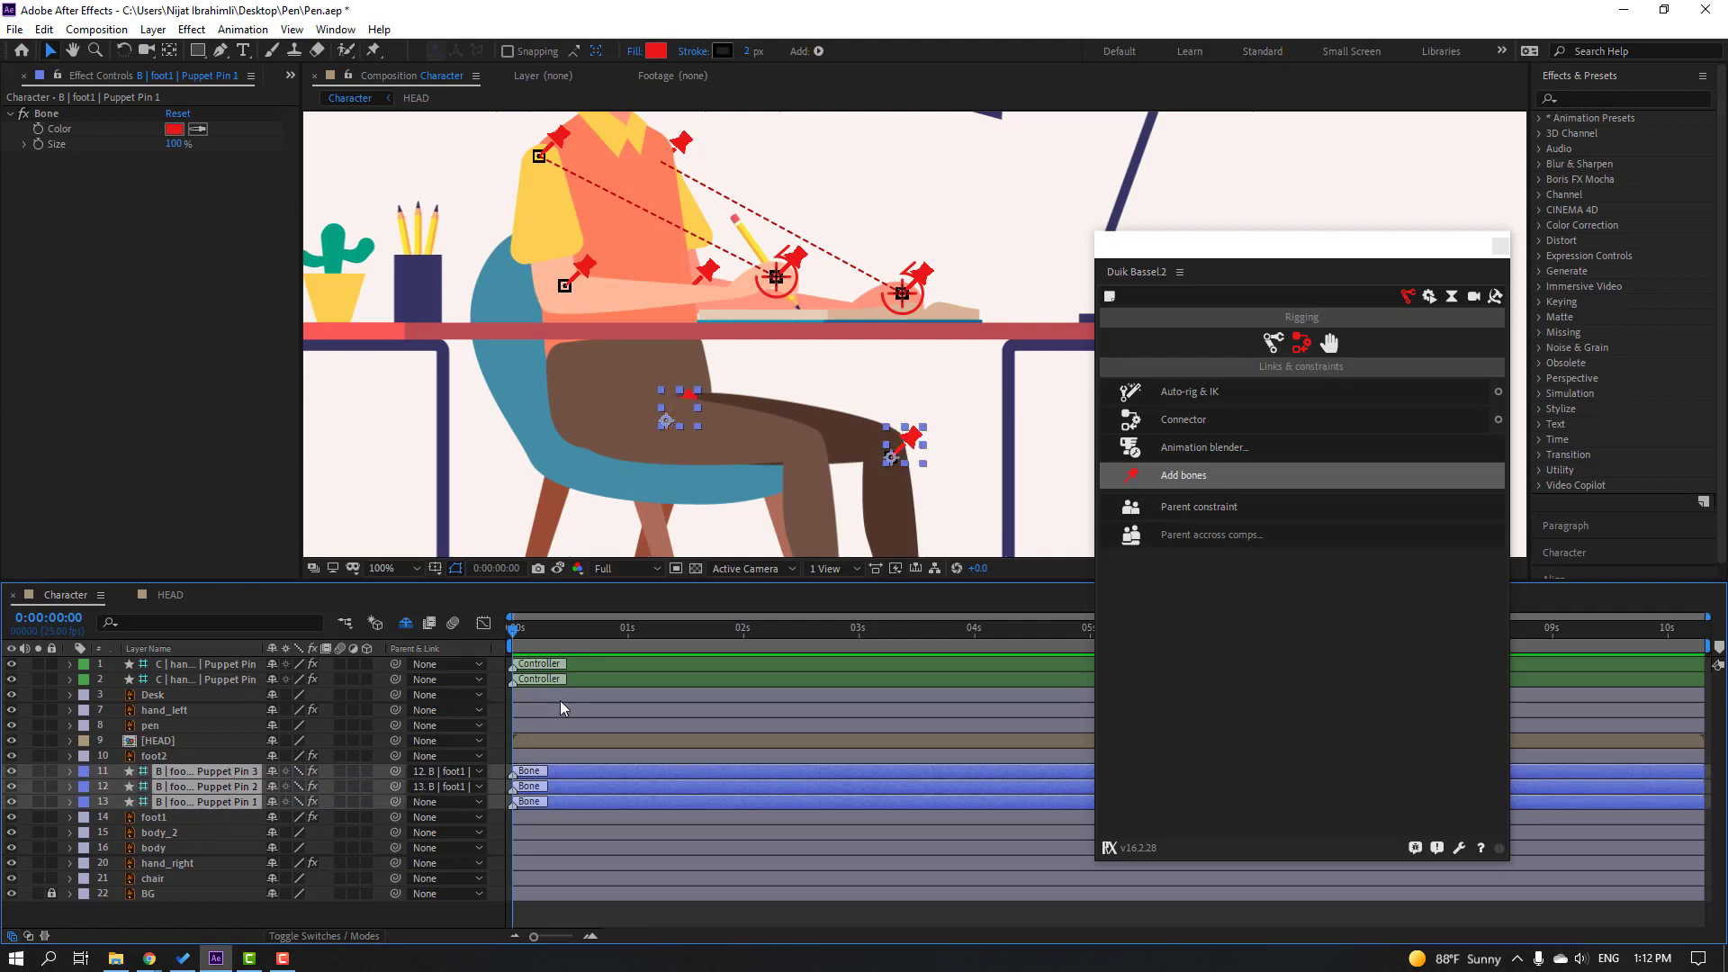
pyautogui.click(1191, 389)
pyautogui.click(1215, 397)
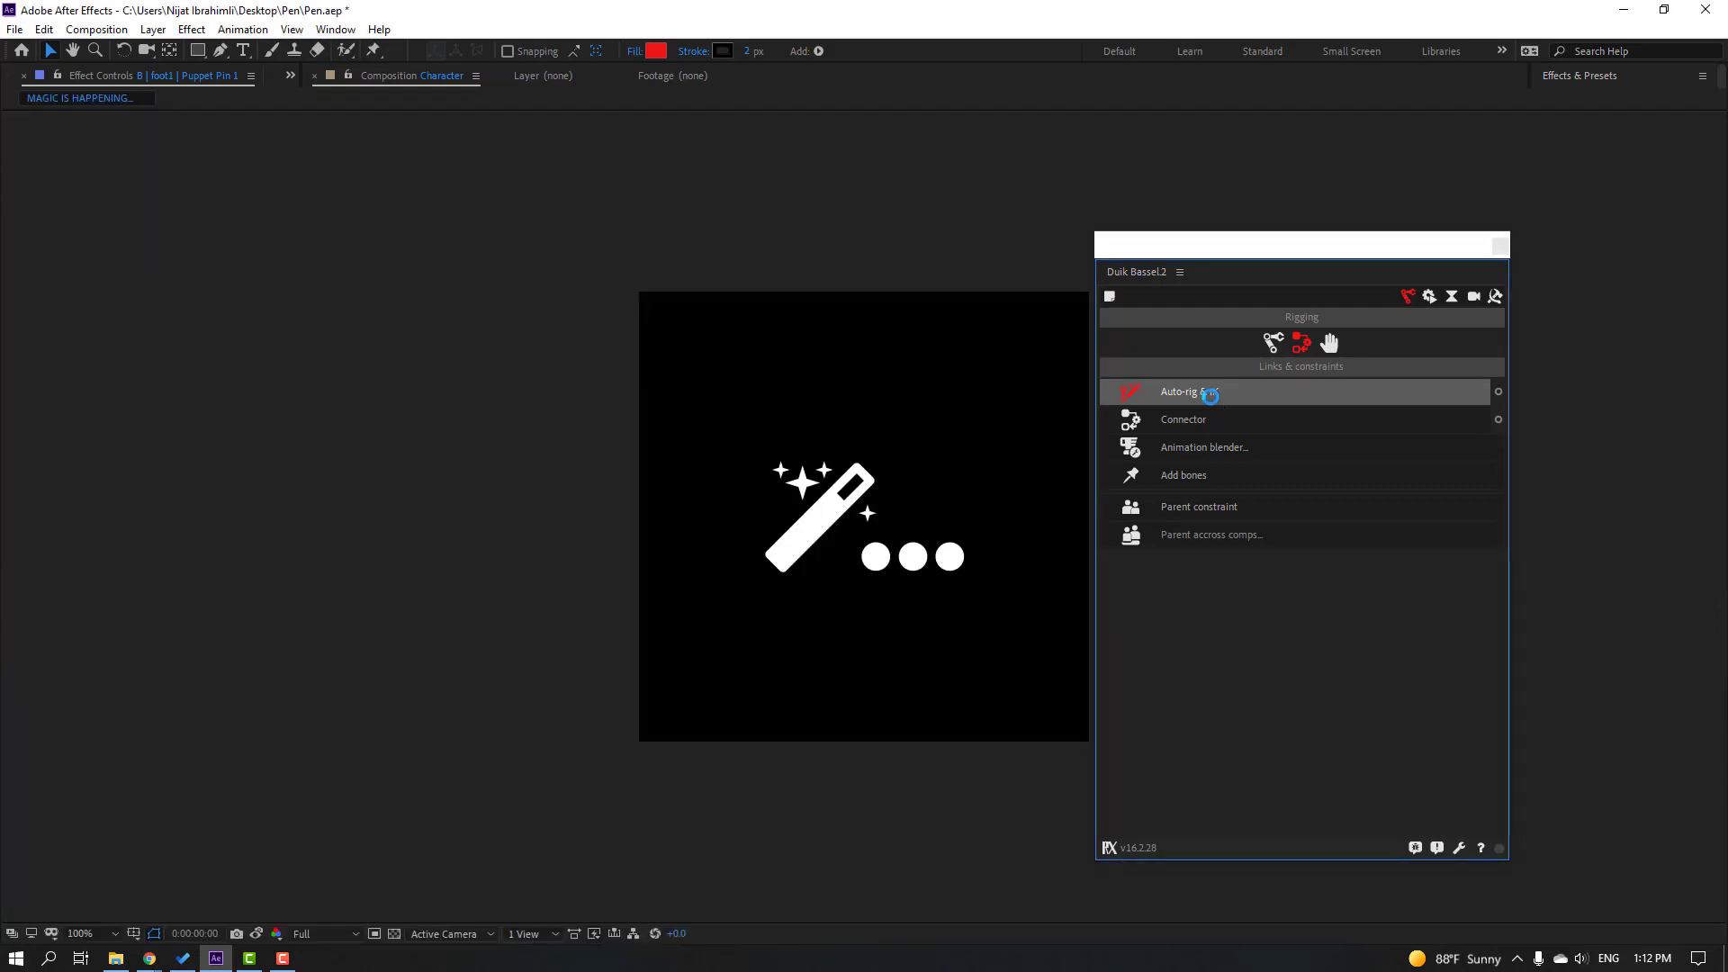
# Step: Test the foot1 leg rig by moving its IK controller, and restore the controller's position
pyautogui.scroll(-5, 834, 471)
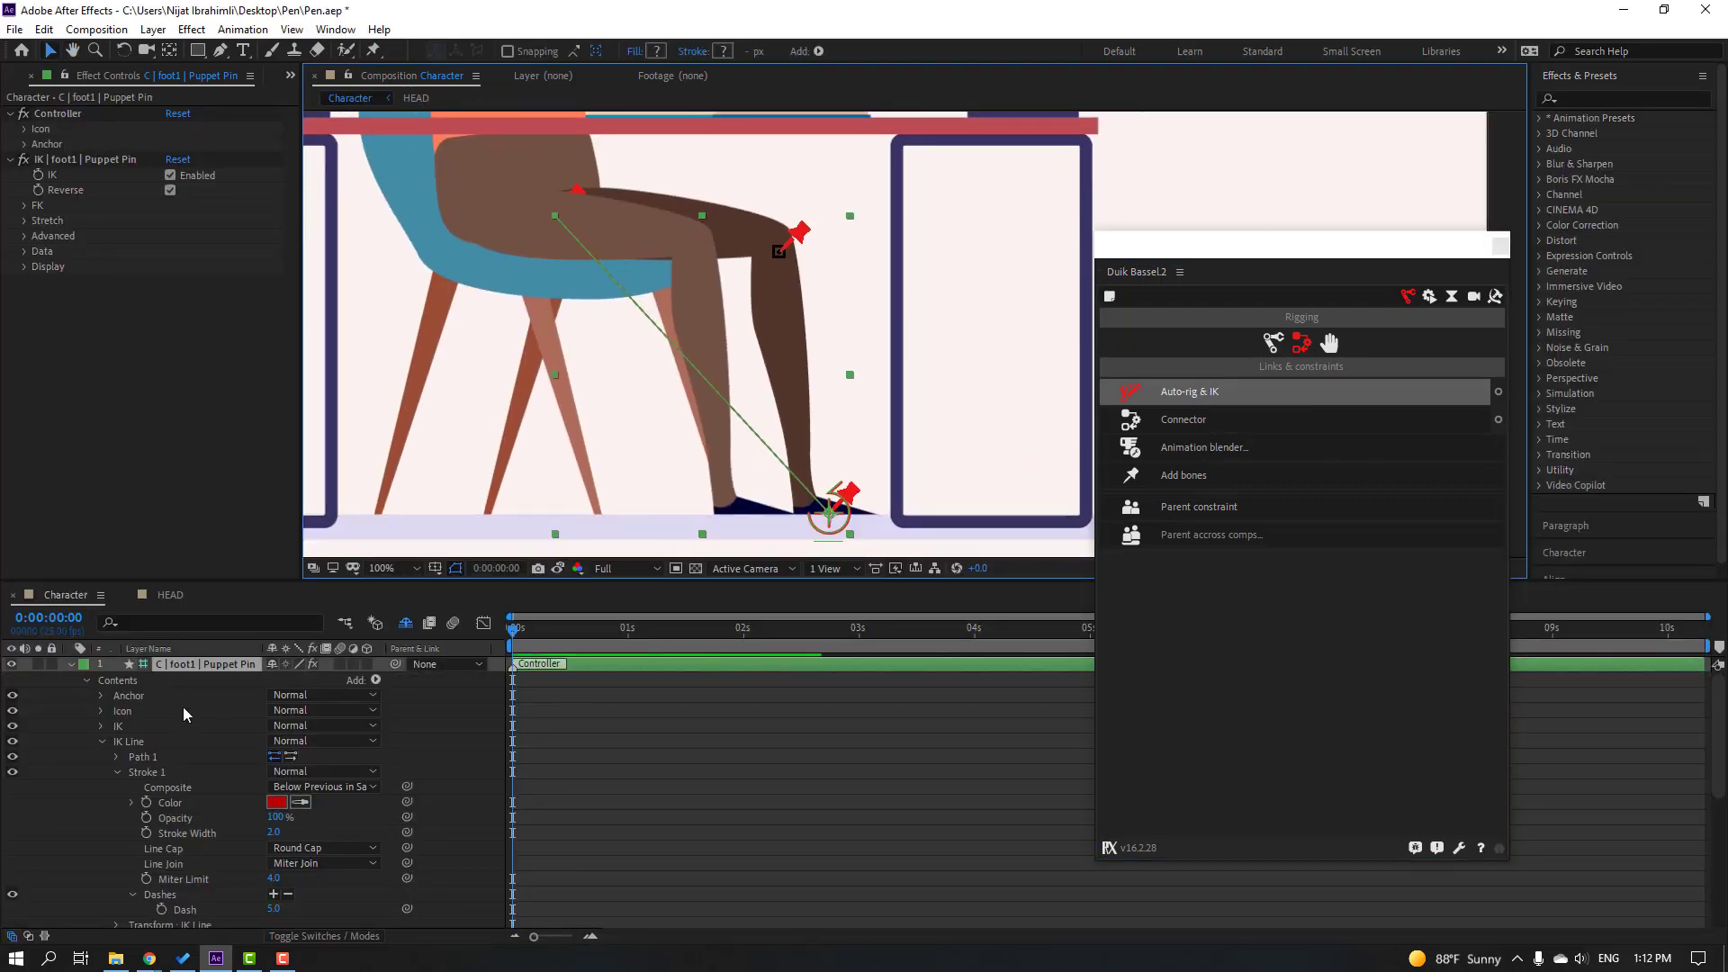
pyautogui.moveTo(819, 447); pyautogui.dragTo(797, 428)
pyautogui.moveTo(799, 506)
pyautogui.mouseDown()
pyautogui.moveTo(815, 502)
pyautogui.moveTo(762, 461)
pyautogui.moveTo(763, 486)
pyautogui.moveTo(877, 477)
pyautogui.moveTo(808, 493)
pyautogui.mouseUp()
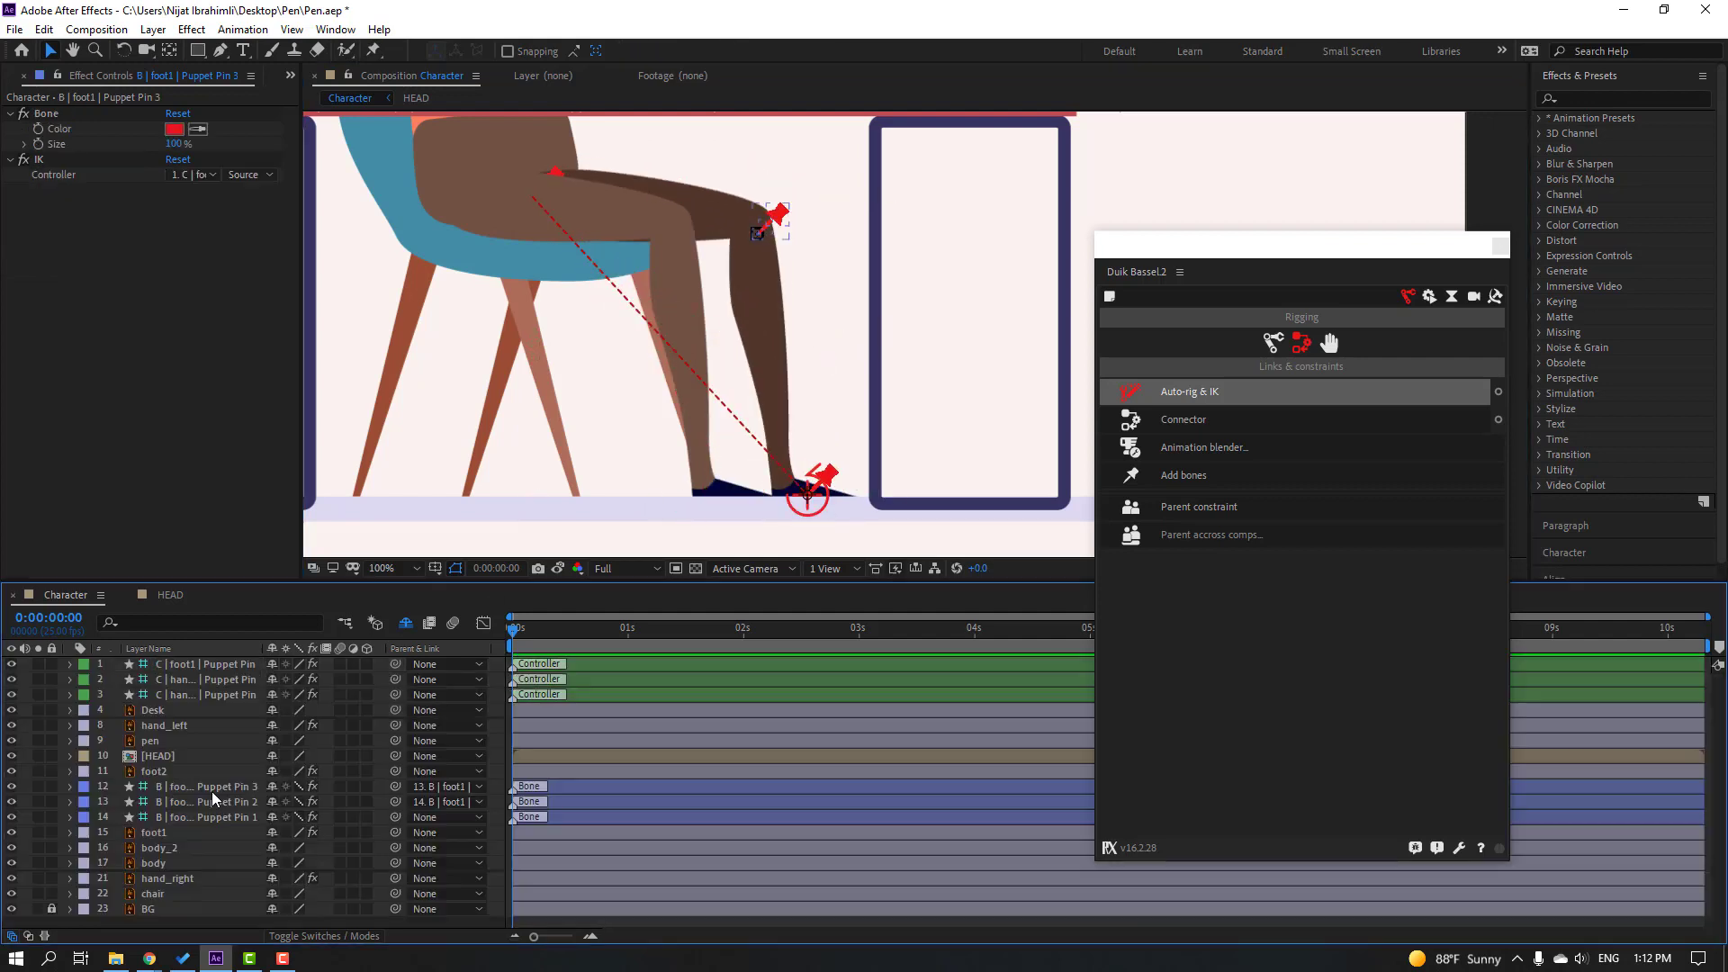
# Step: Mark the three foot1 bone layers as shy so they are hidden from the timeline
pyautogui.moveTo(212, 791); pyautogui.dragTo(230, 823)
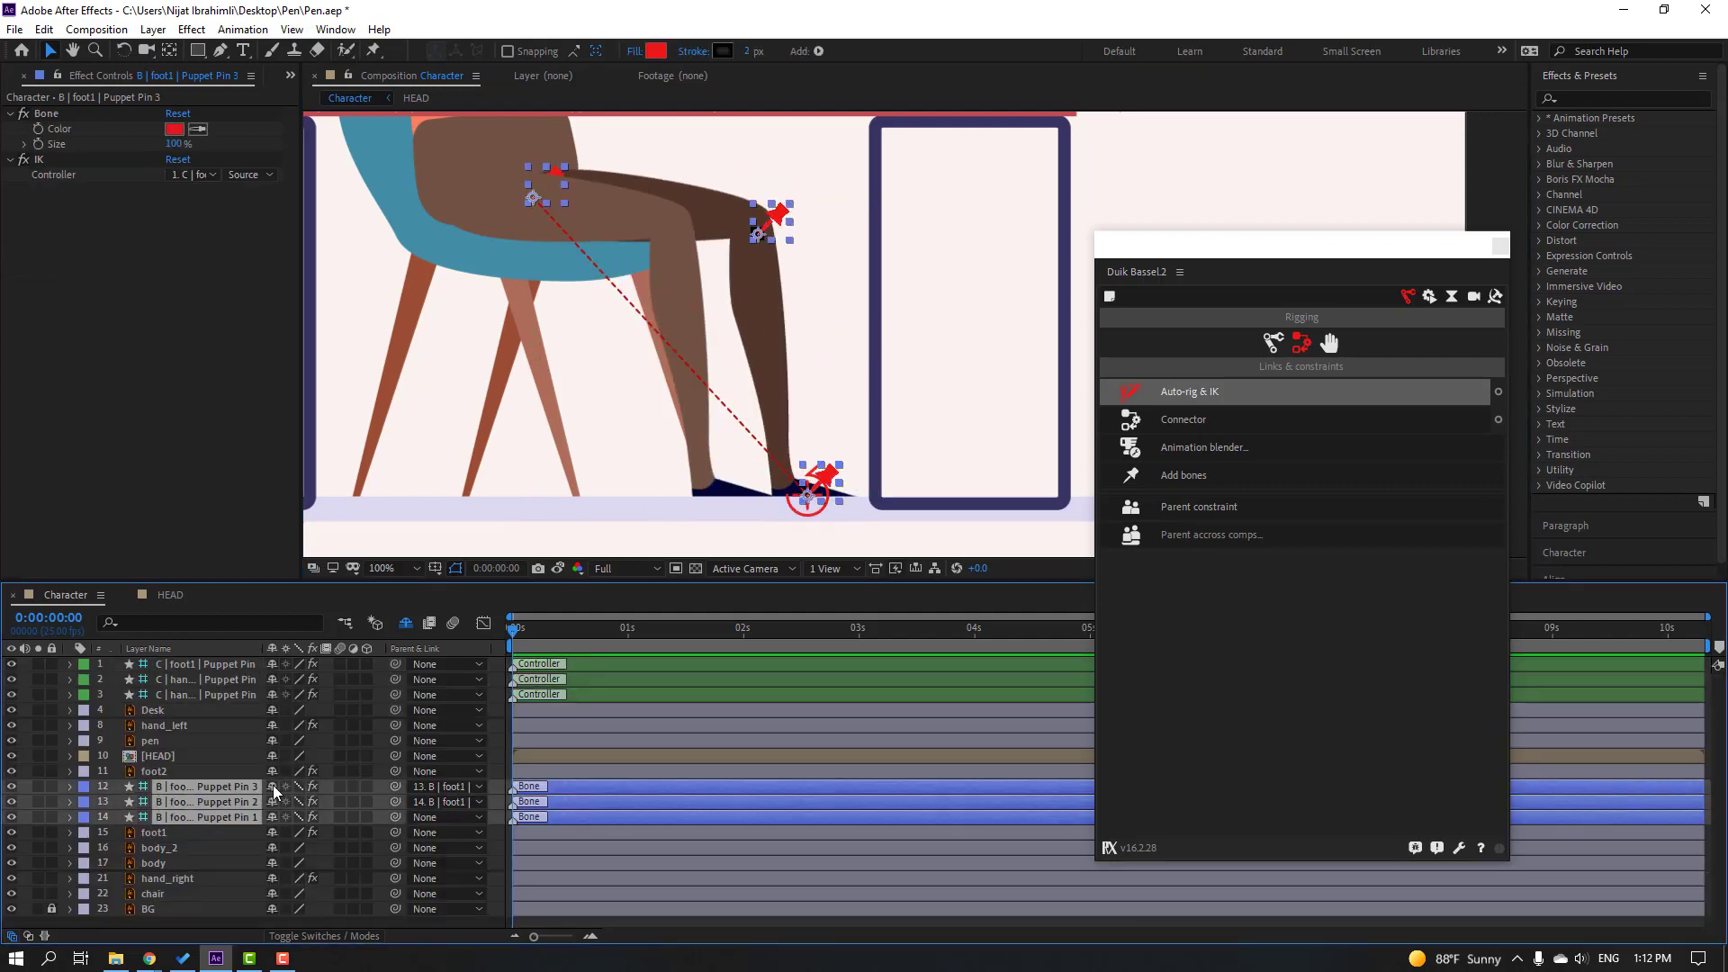
pyautogui.press('Delete')
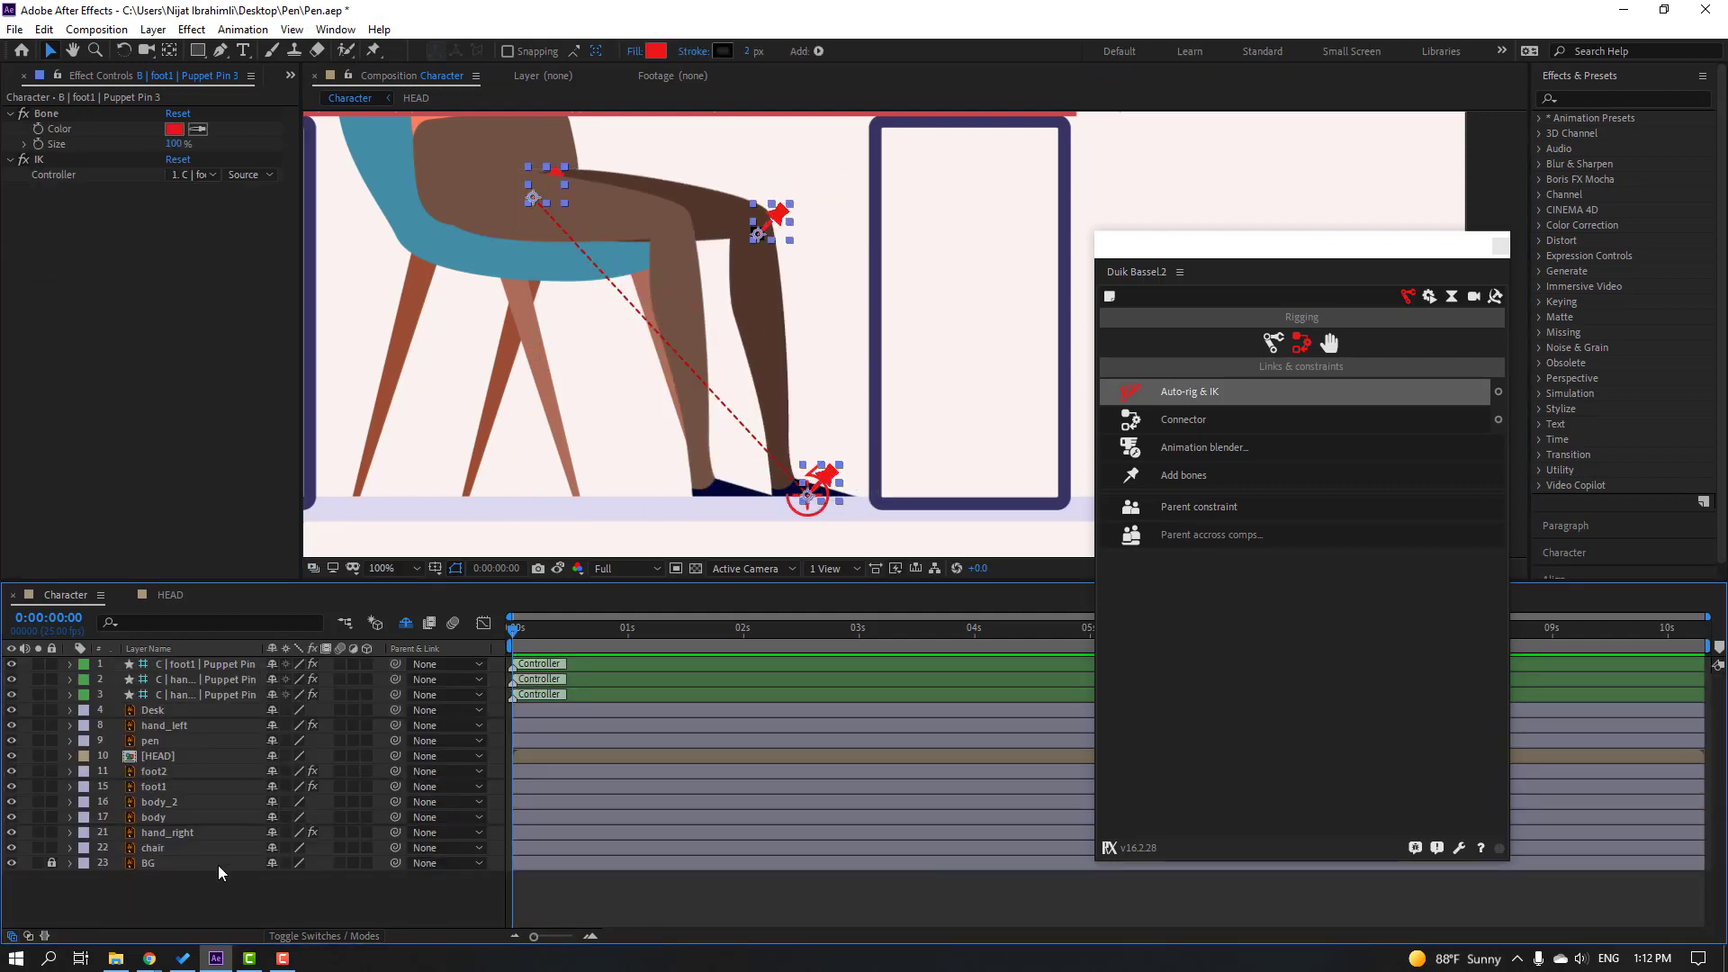
# Step: Add Duik bones to the foot2 layer's puppet pins using its Puppet effect
pyautogui.click(152, 773)
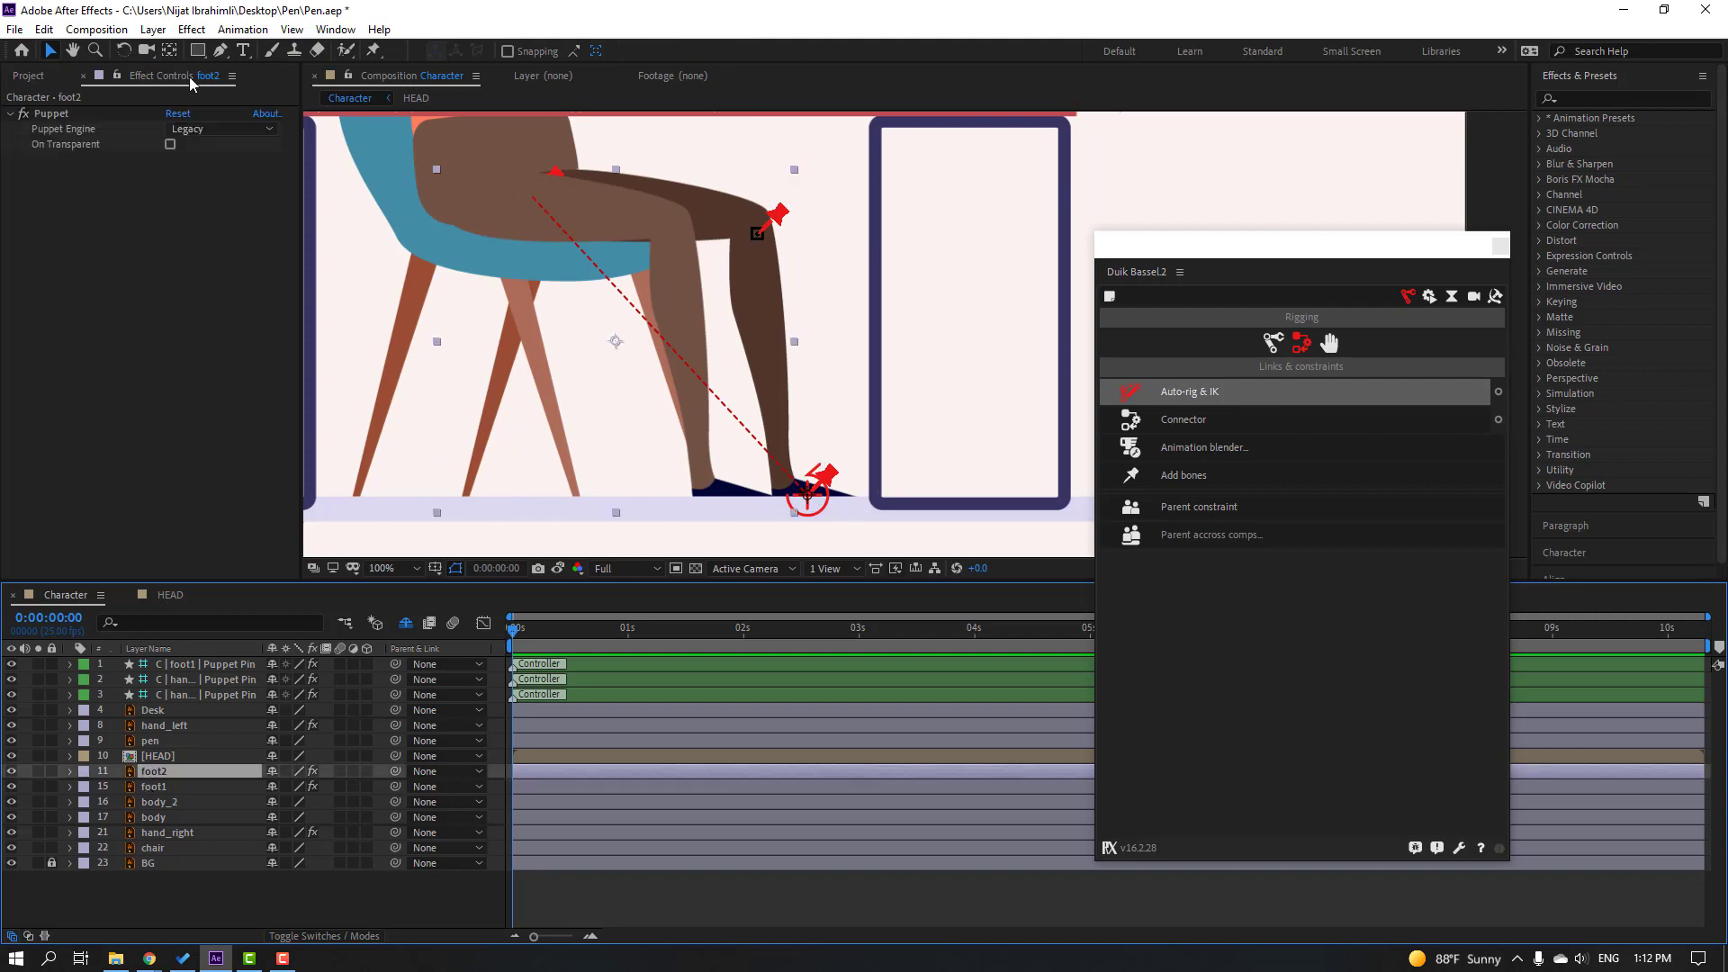
pyautogui.click(51, 114)
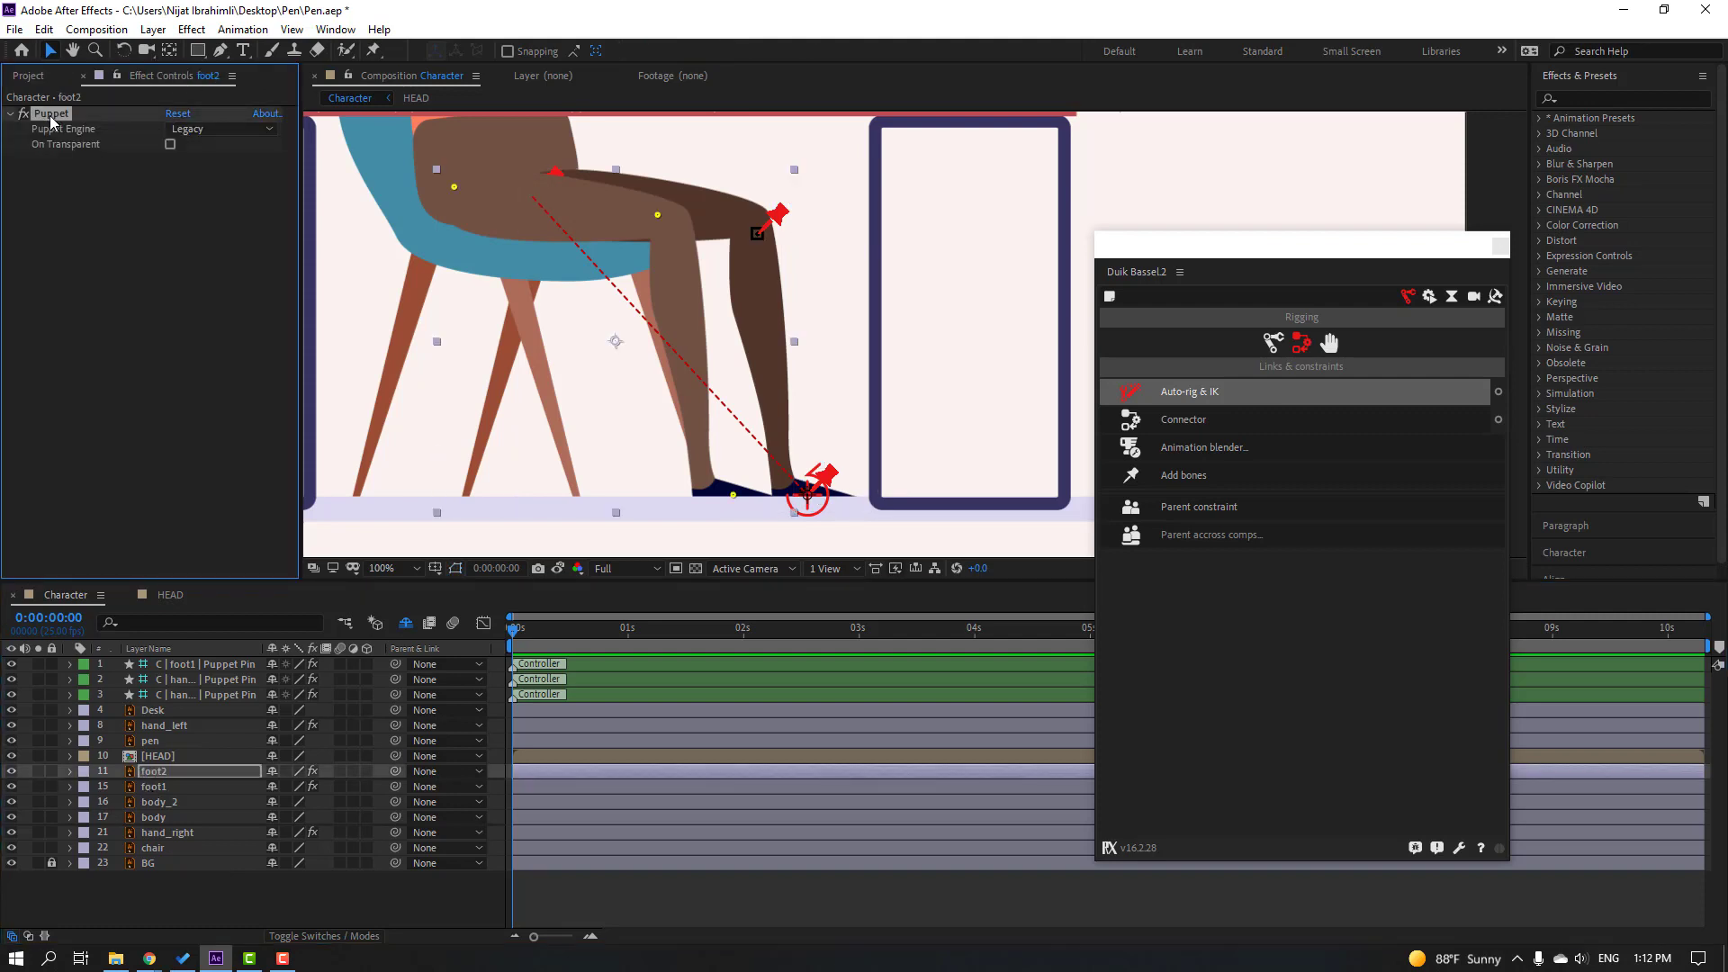
pyautogui.click(1184, 476)
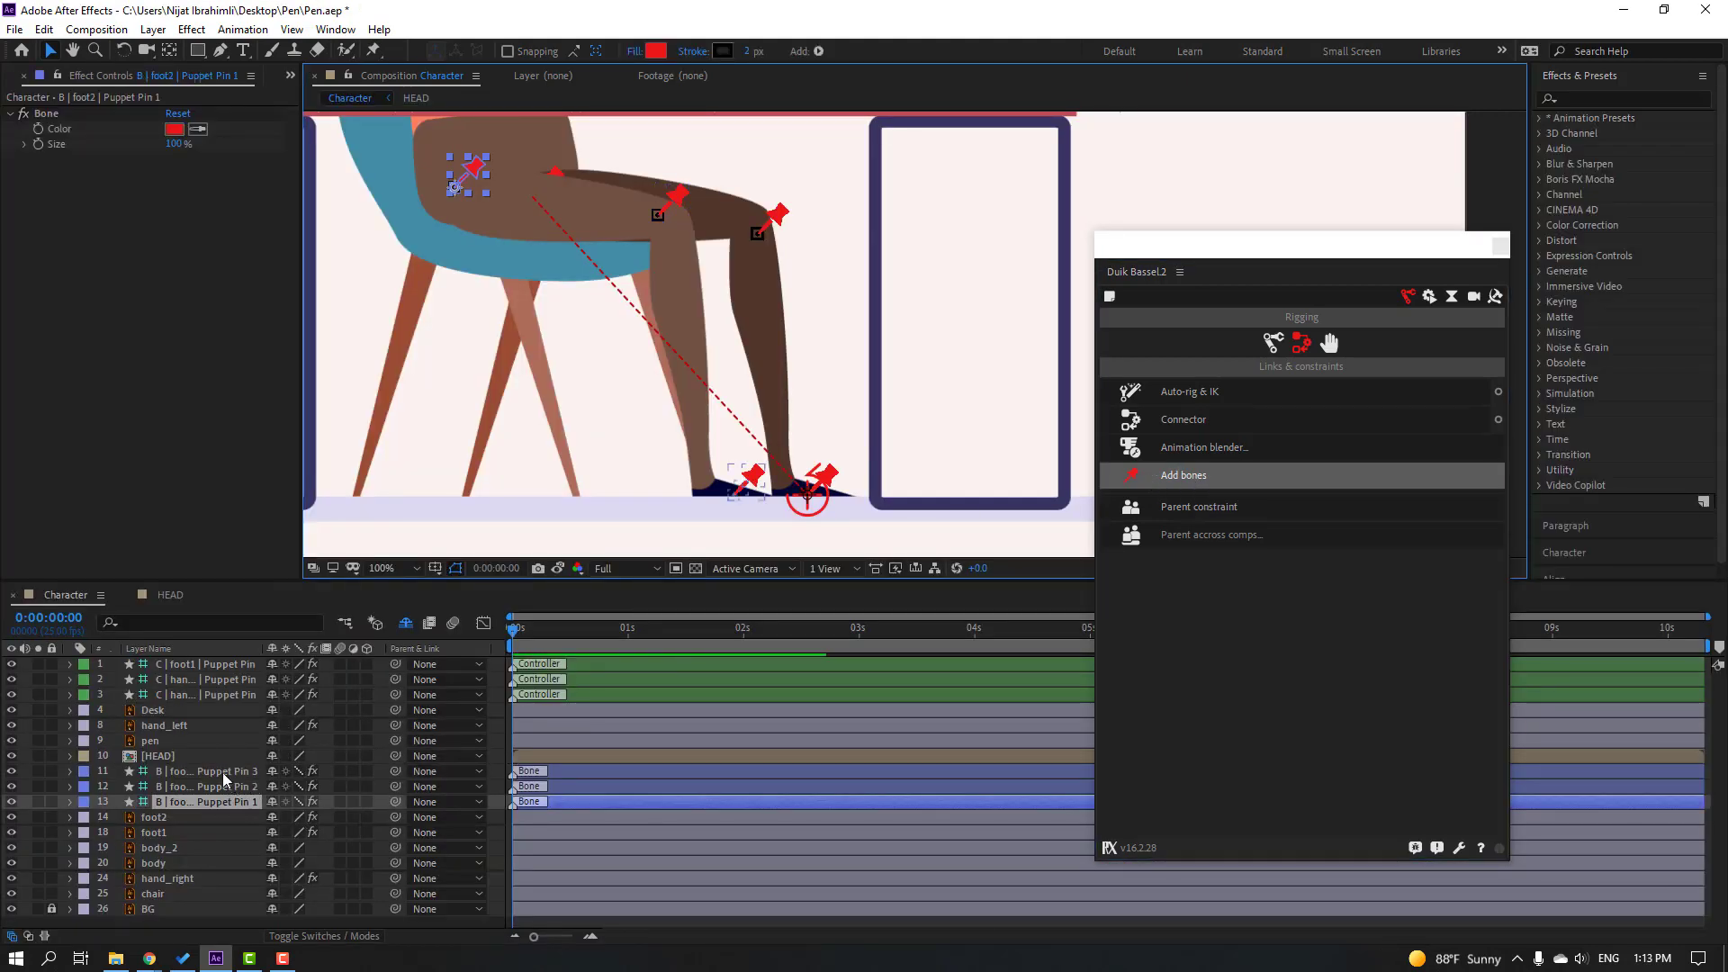
# Step: Parent the foot2 bones in a chain: Puppet Pin 3 to Pin 2, and Pin 2 to Pin 1
pyautogui.click(221, 772)
pyautogui.moveTo(396, 771); pyautogui.dragTo(233, 788)
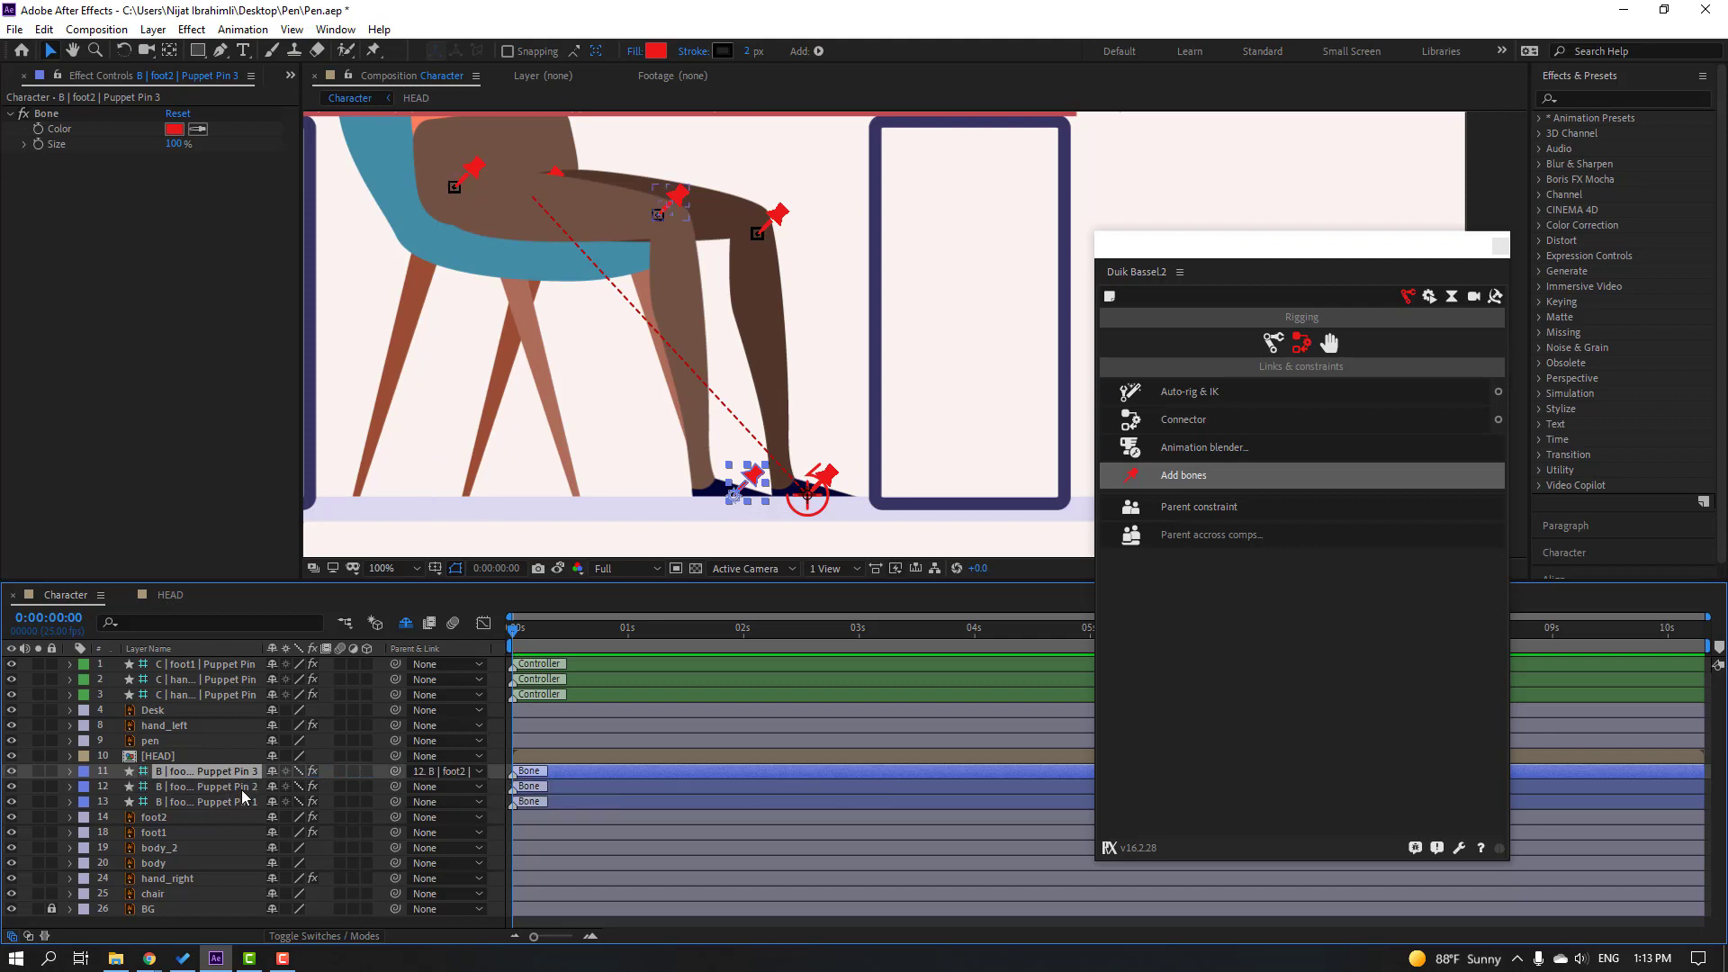
pyautogui.click(245, 789)
pyautogui.moveTo(243, 799); pyautogui.dragTo(239, 801)
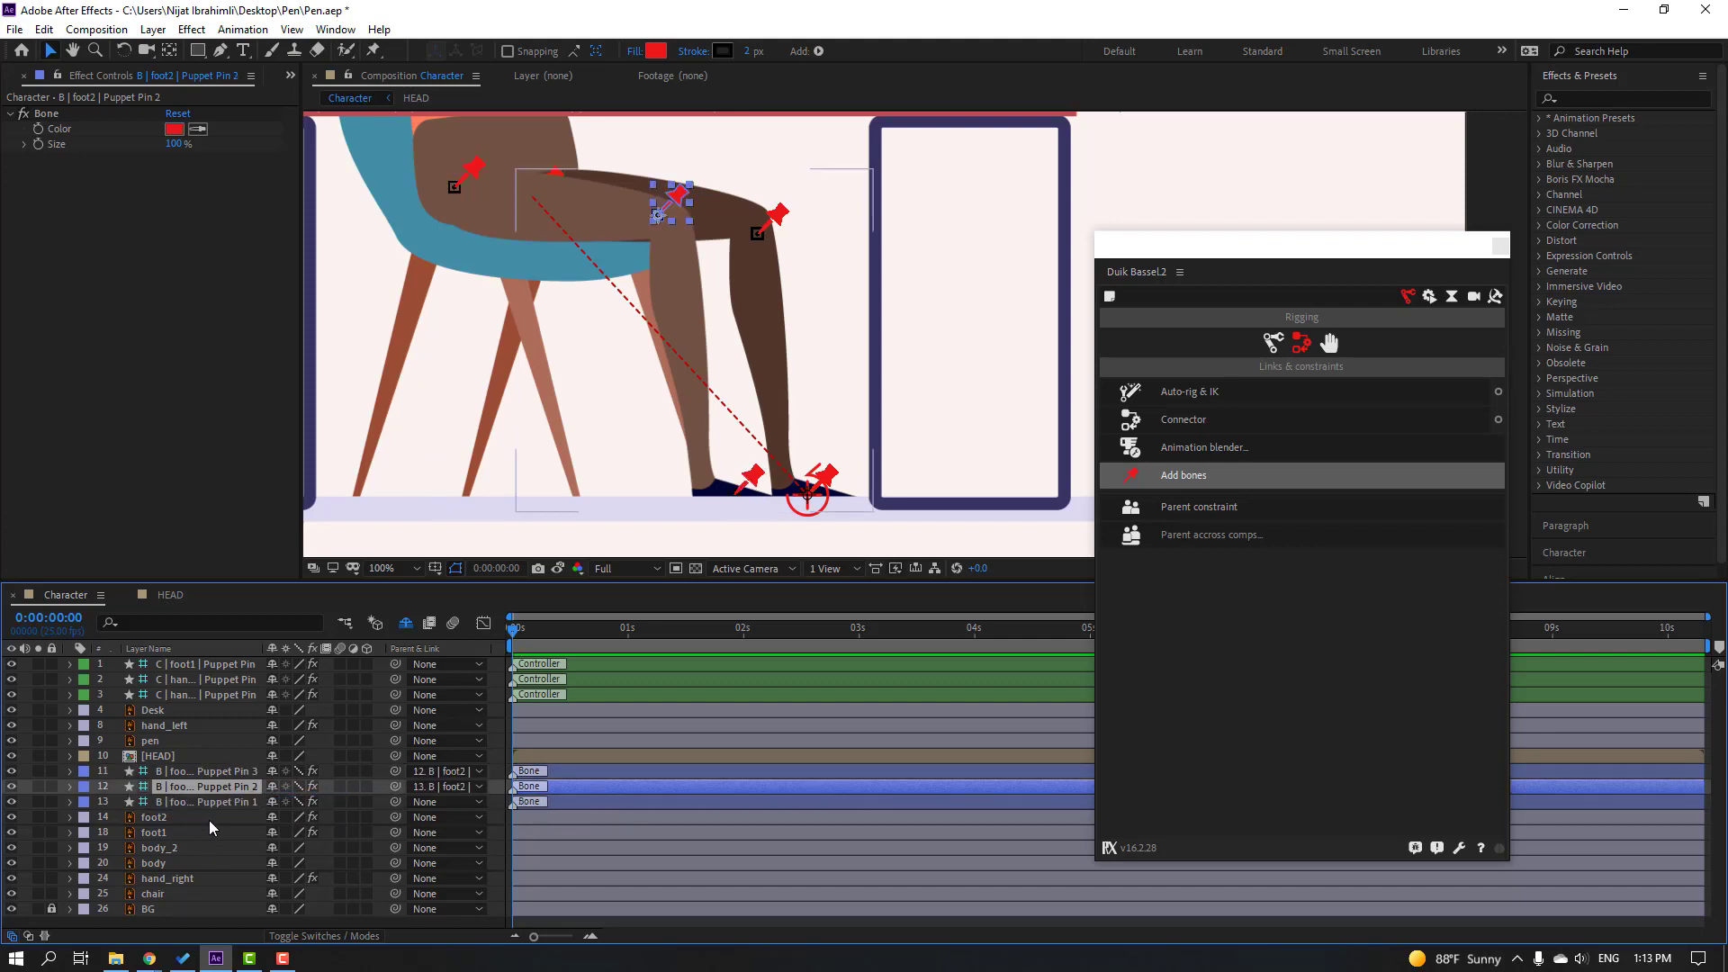
# Step: Apply Auto-rig & IK to the three foot2 bones, selecting Puppet Pin 1 first, and test the new controller with a move that is undone
pyautogui.click(230, 801)
pyautogui.keyDown('ctrl'); pyautogui.click(229, 785); pyautogui.keyUp('ctrl')
pyautogui.keyDown('ctrl'); pyautogui.click(232, 771); pyautogui.keyUp('ctrl')
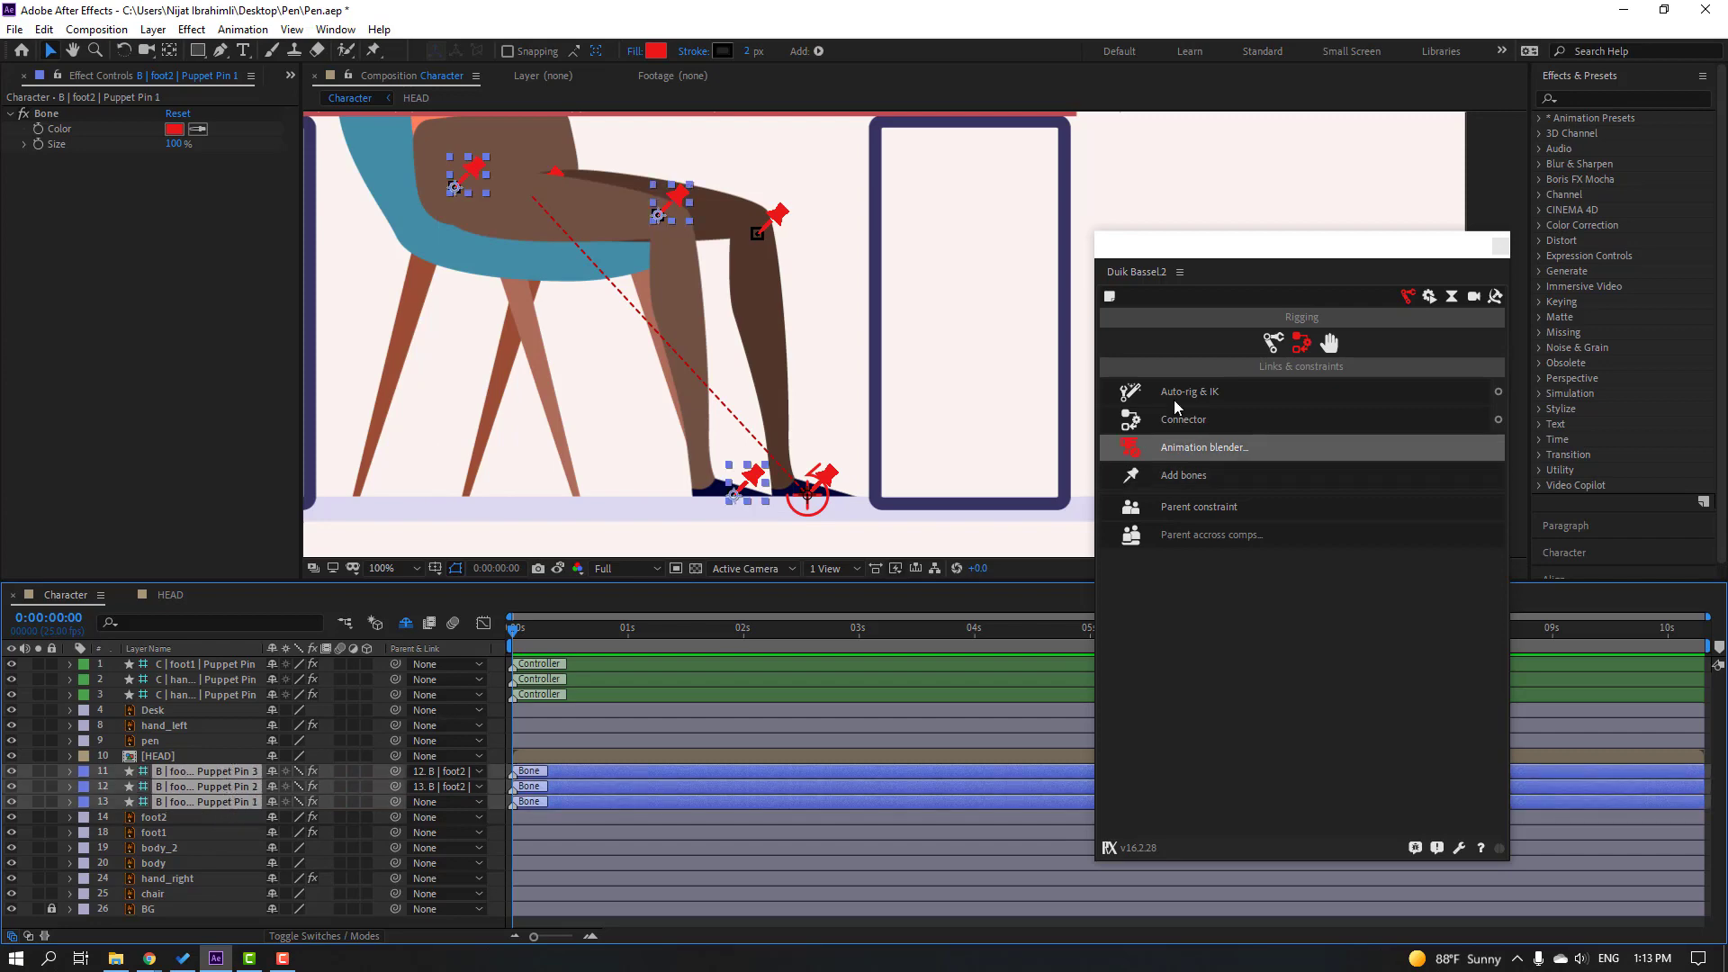
pyautogui.click(1217, 392)
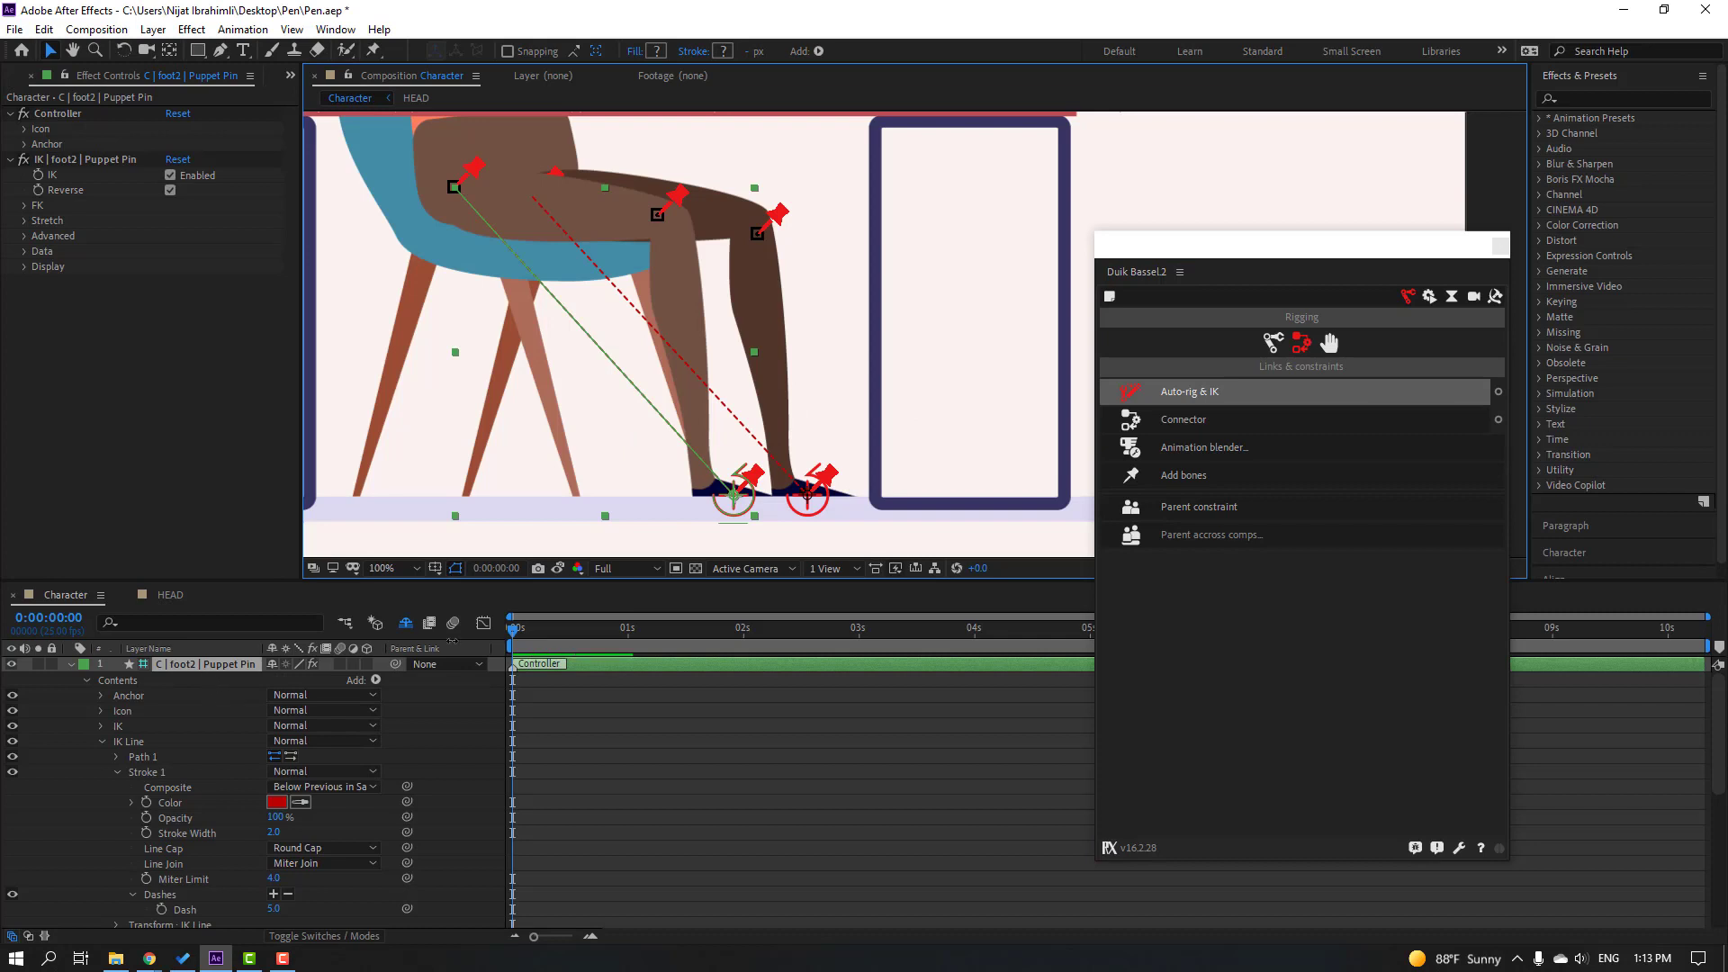
pyautogui.moveTo(733, 493); pyautogui.dragTo(793, 483)
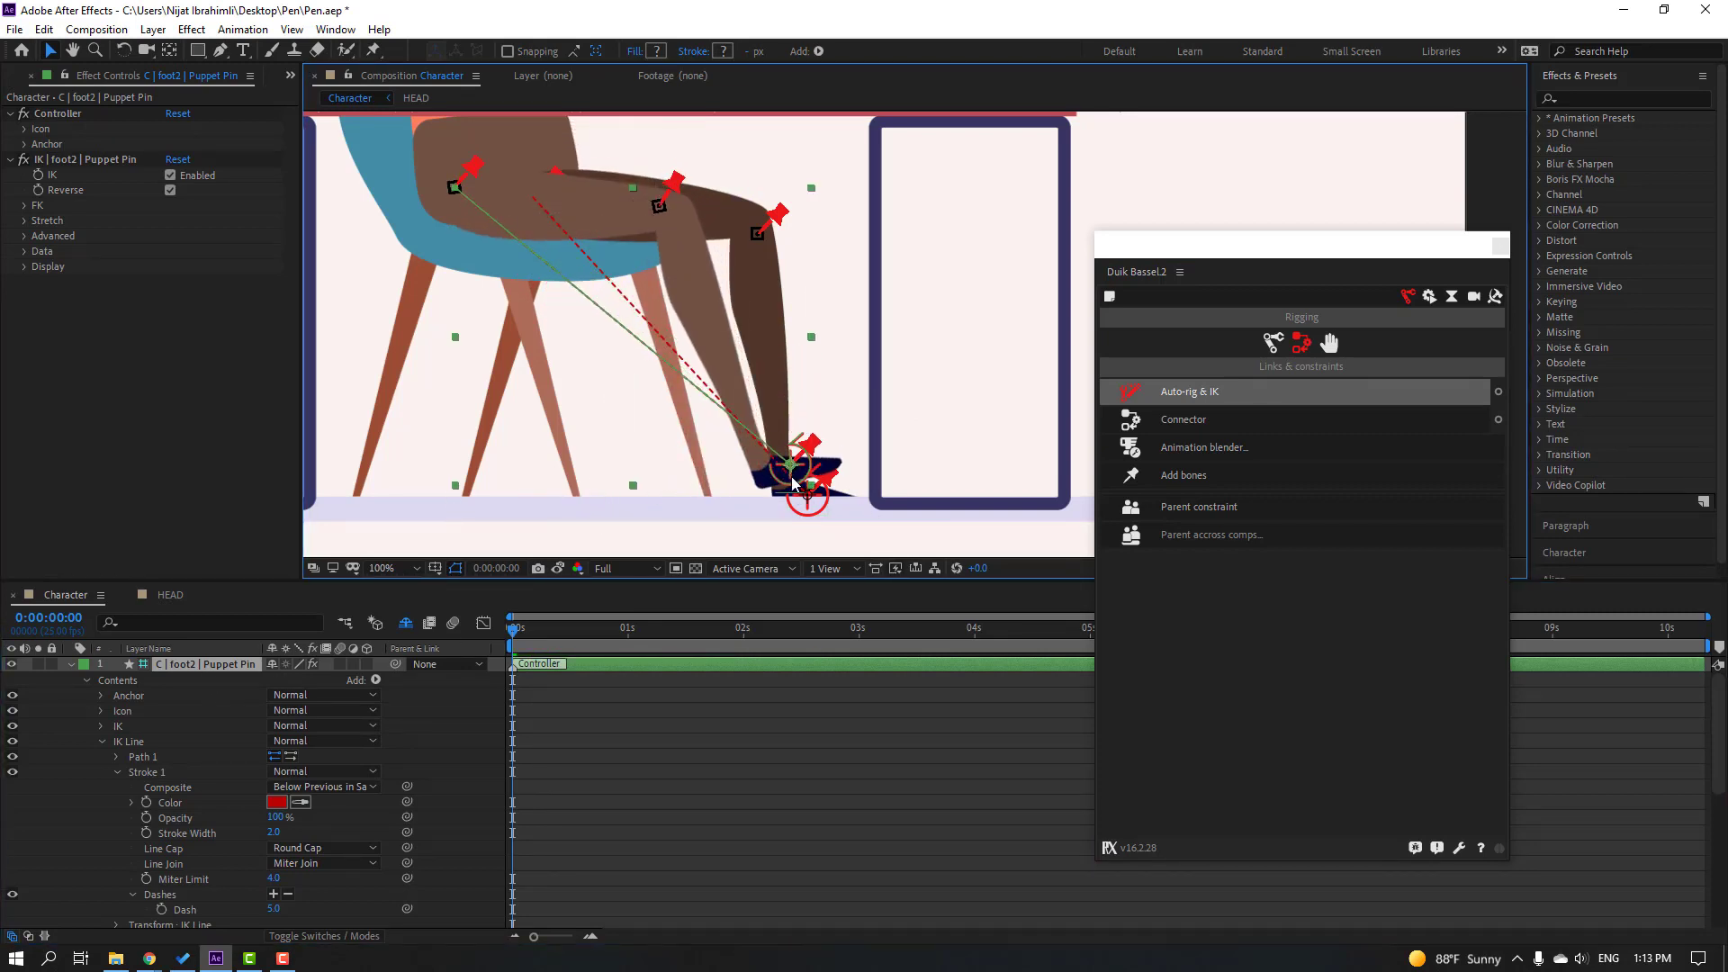
pyautogui.hotkey('ctrl', 'z')
# Step: Collapse the foot2 controller's properties and mark the three foot2 bone layers as shy
pyautogui.click(71, 668)
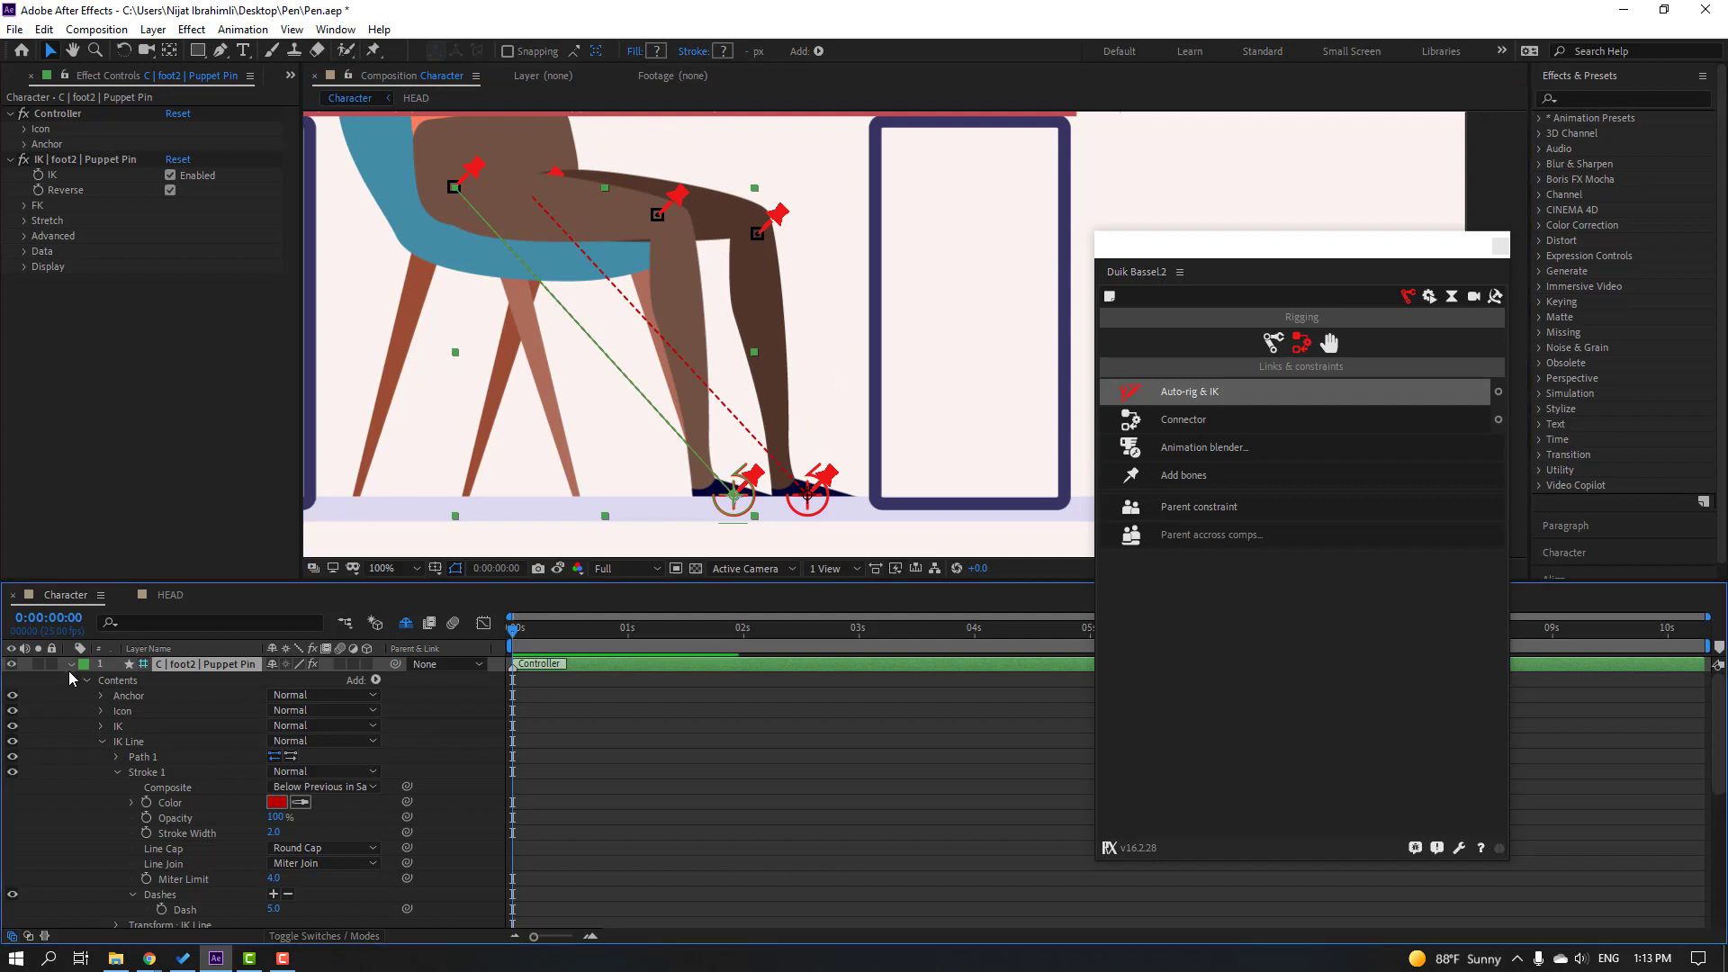
pyautogui.click(71, 666)
pyautogui.click(192, 789)
pyautogui.keyDown('ctrl'); pyautogui.click(193, 803); pyautogui.keyUp('ctrl')
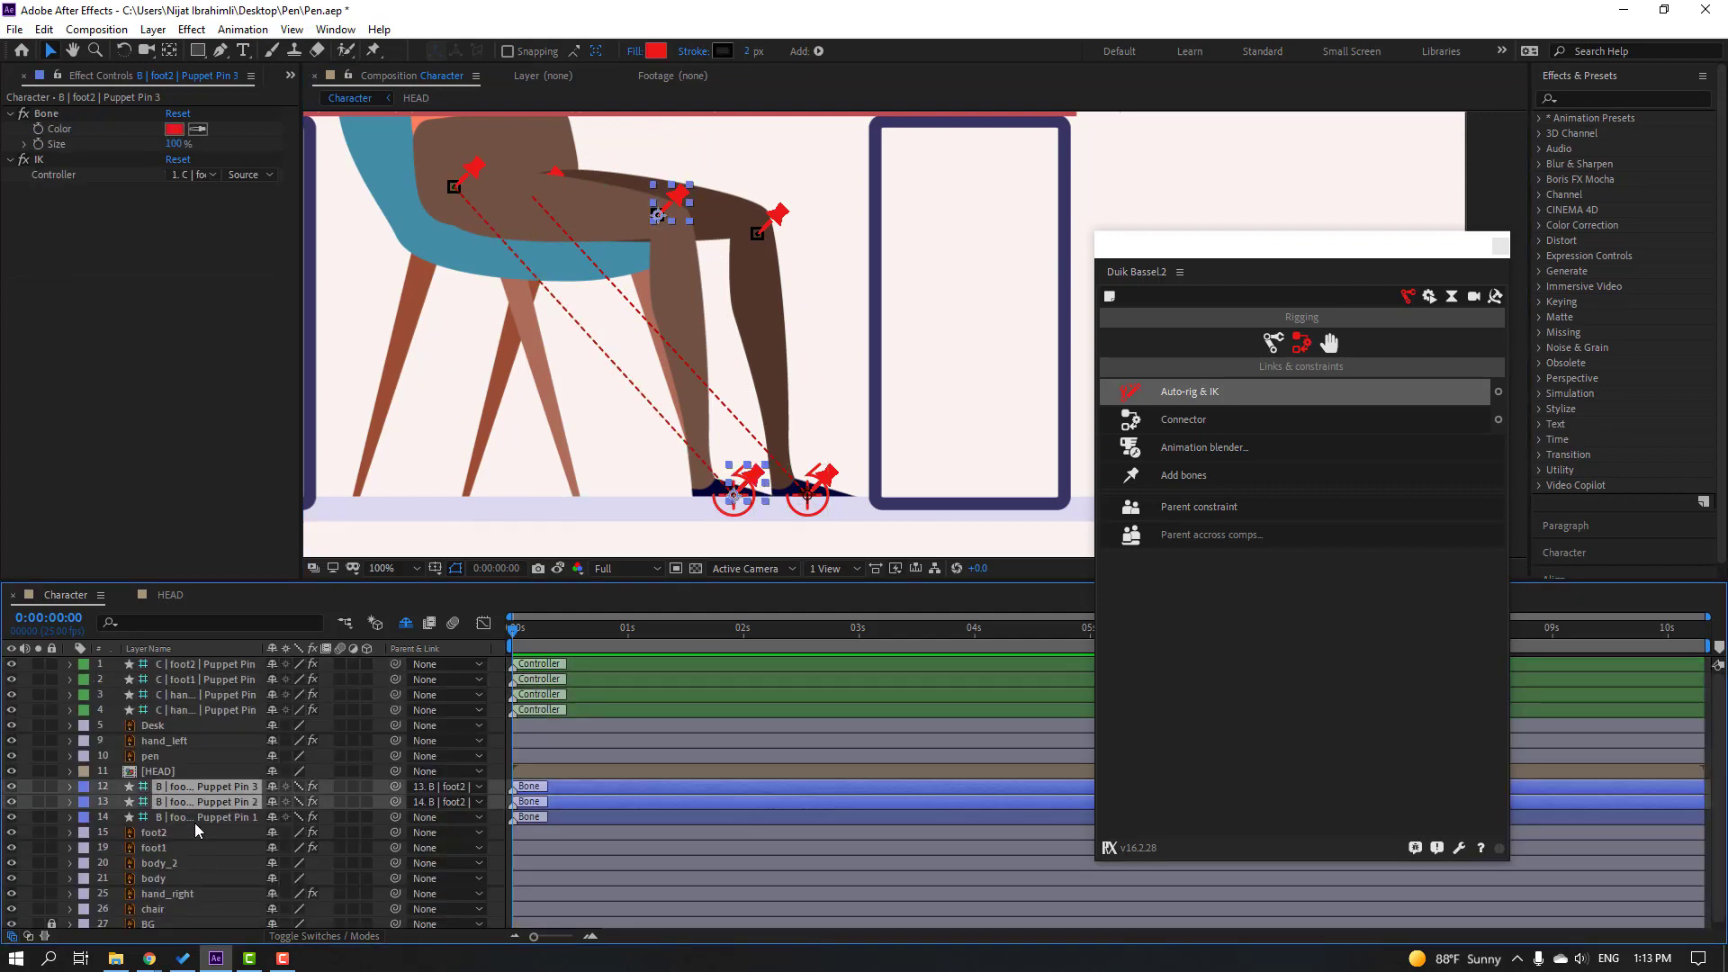
pyautogui.keyDown('ctrl'); pyautogui.click(193, 818); pyautogui.keyUp('ctrl')
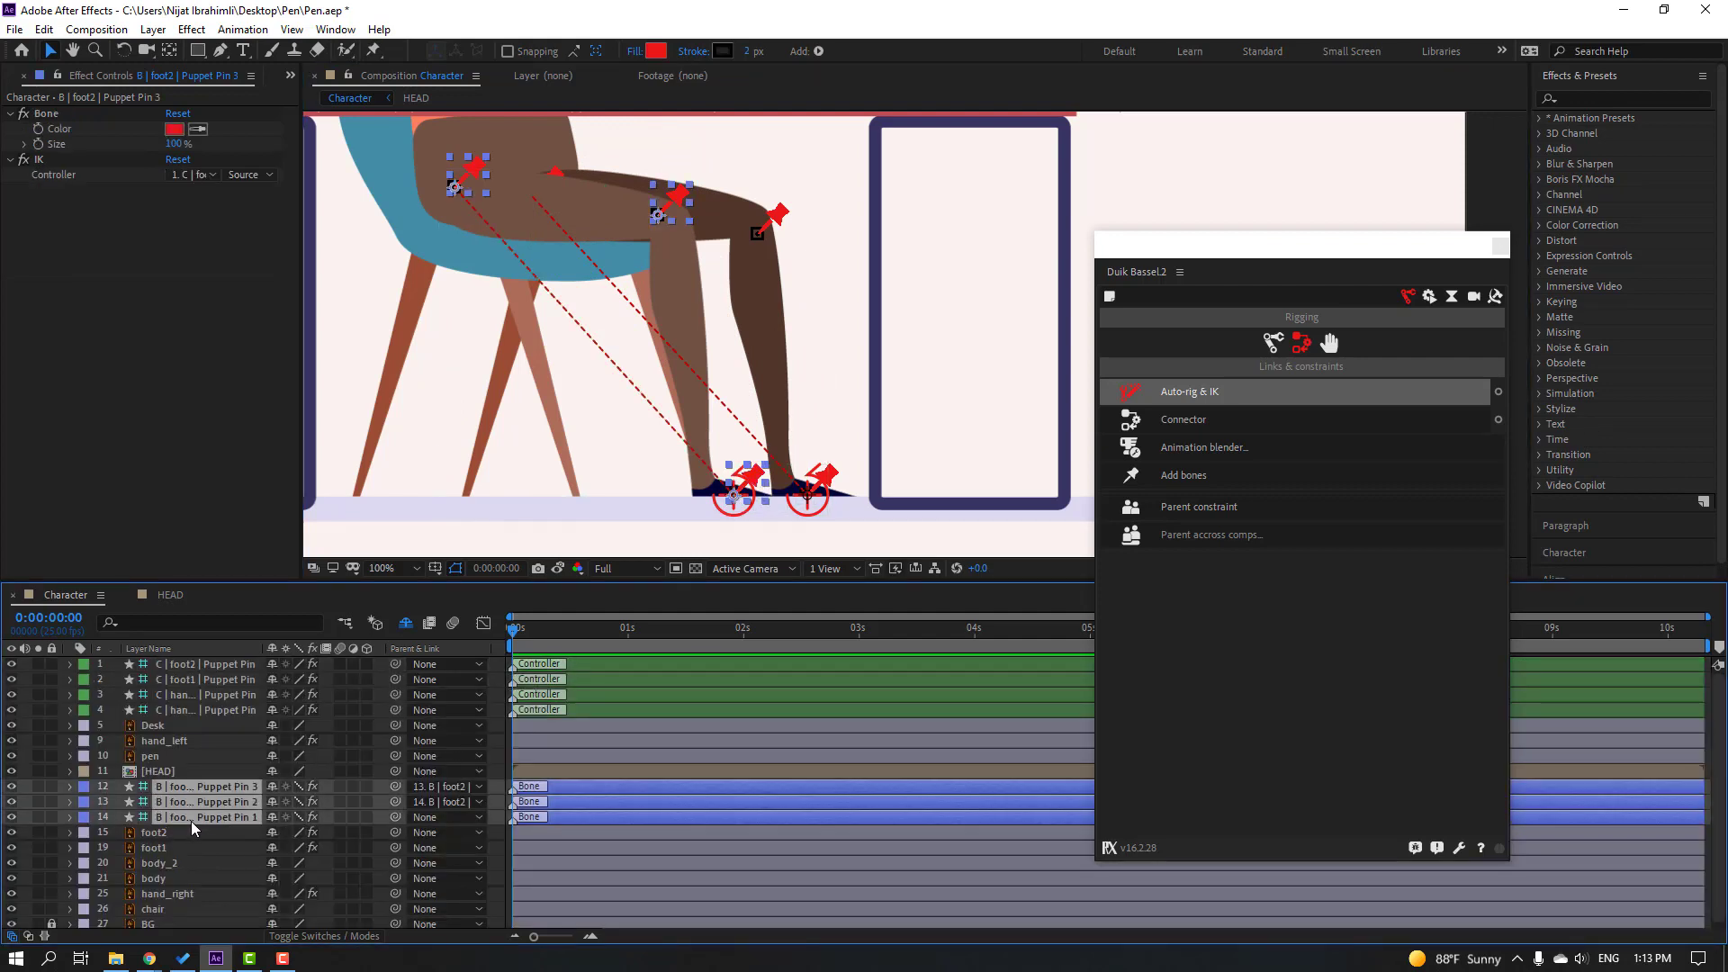
pyautogui.click(272, 788)
# Step: Mark the foot2, foot1, hand_left and hand_right artwork layers as shy to hide them from the timeline
pyautogui.click(157, 789)
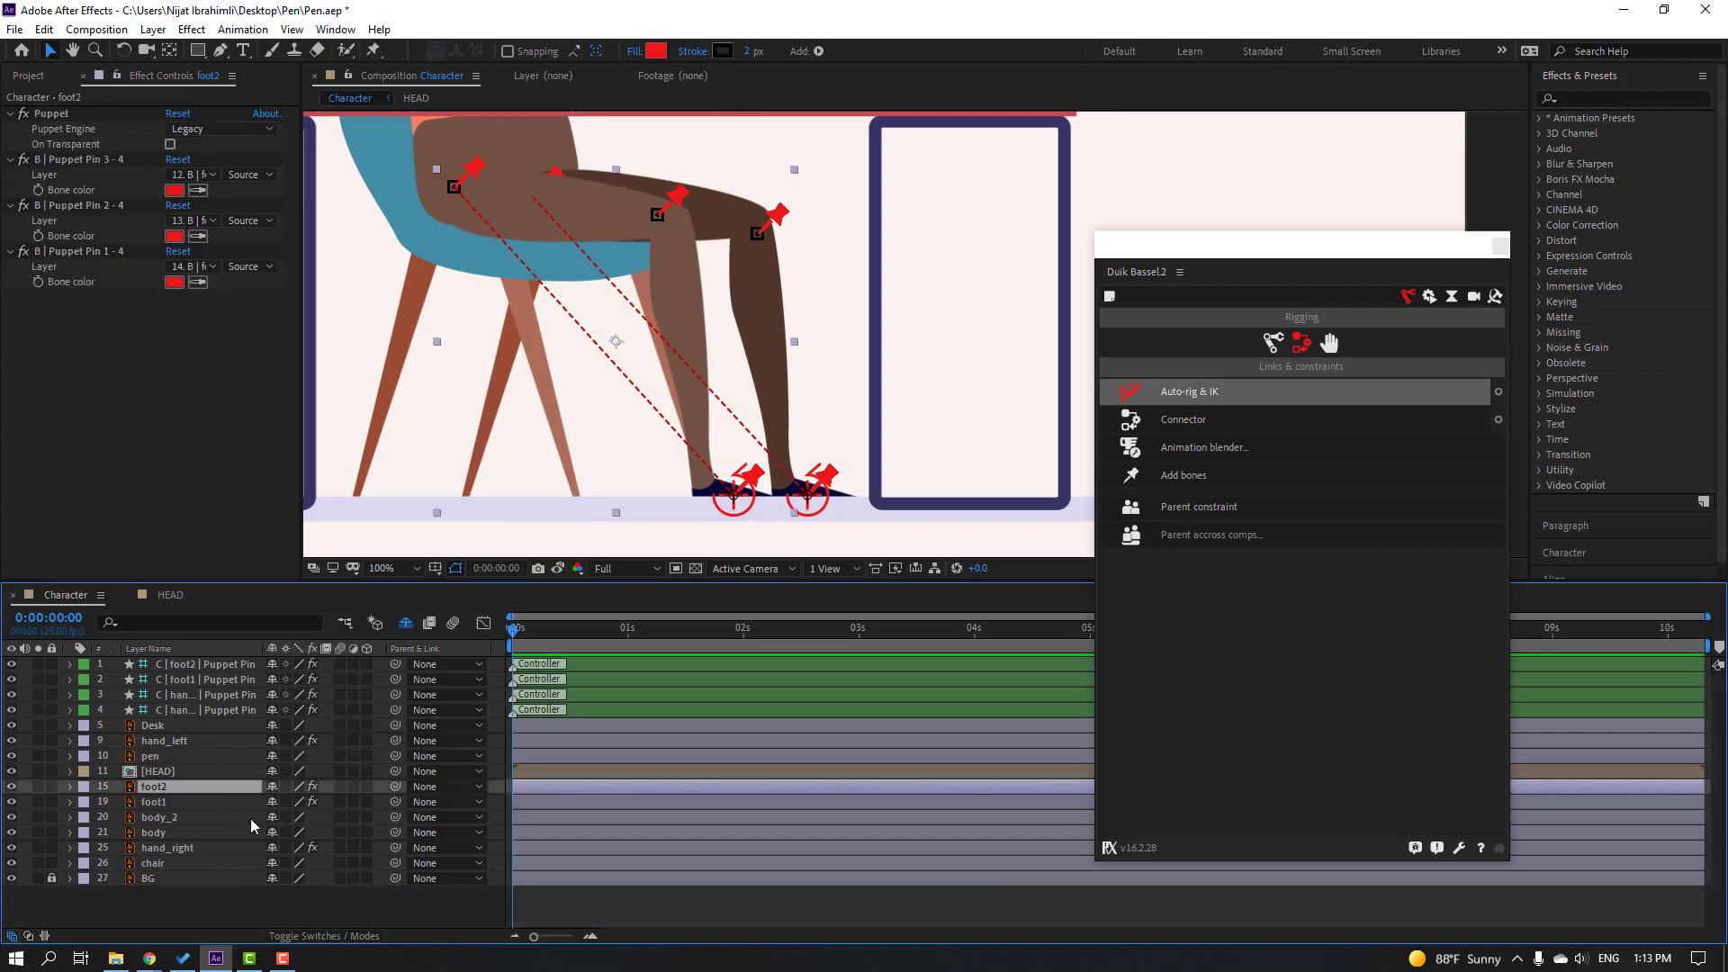
pyautogui.keyDown('ctrl'); pyautogui.click(158, 801); pyautogui.keyUp('ctrl')
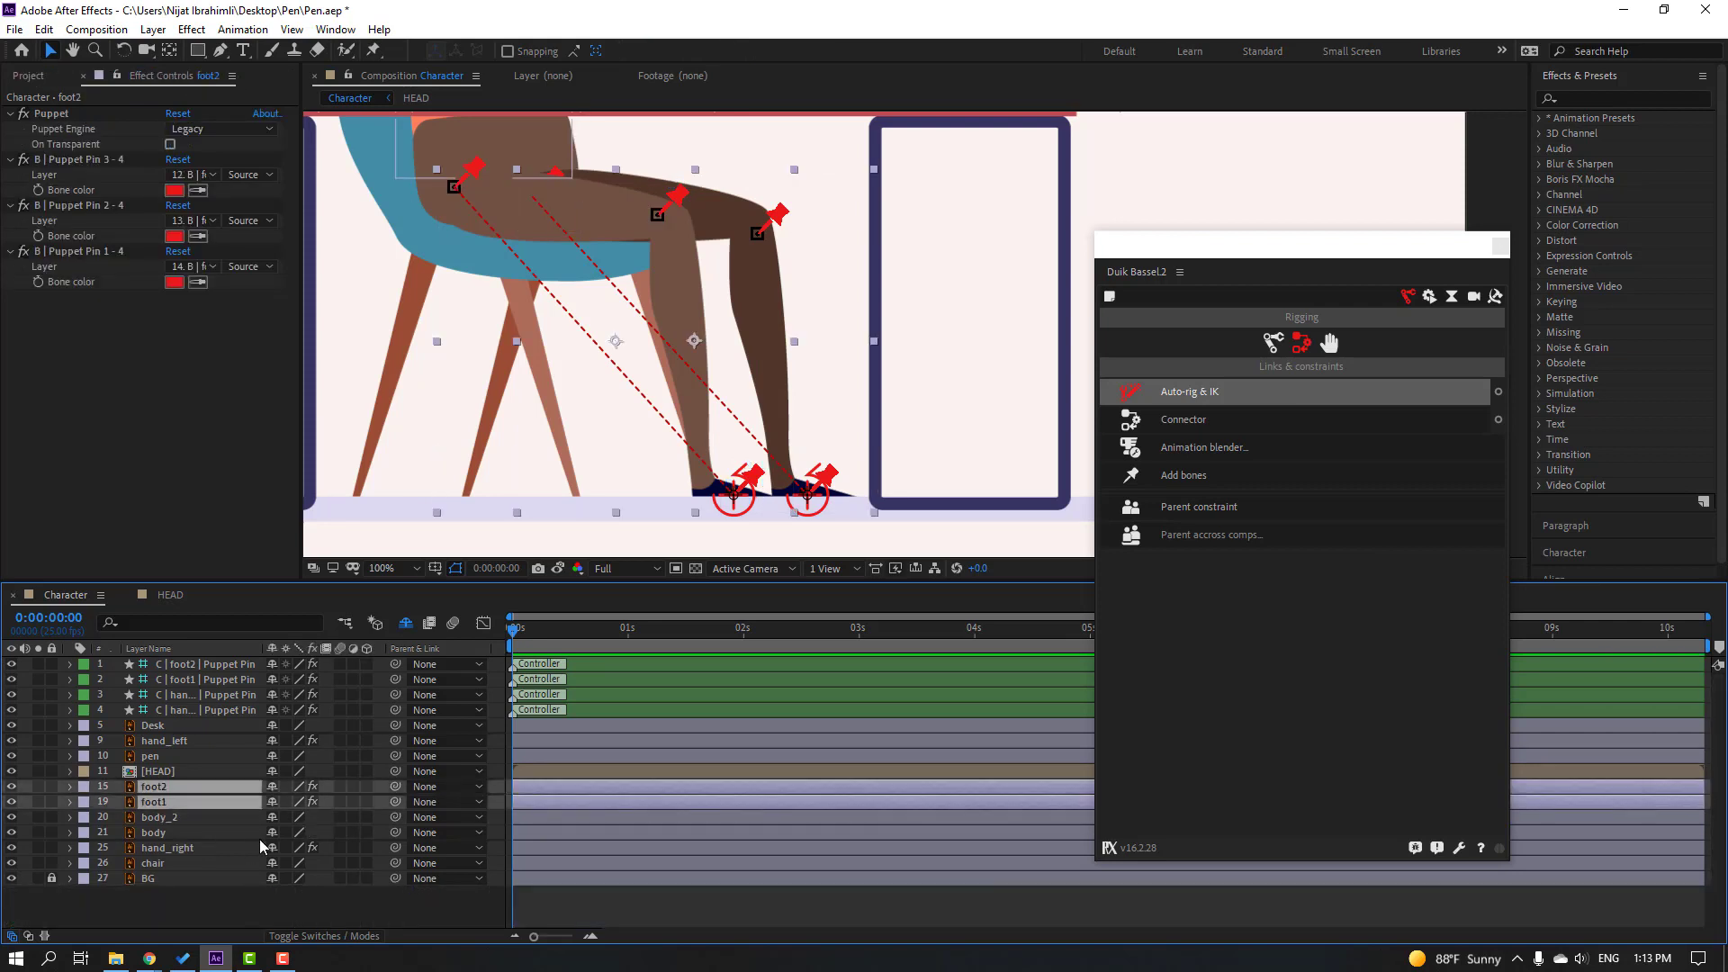
pyautogui.keyDown('ctrl'); pyautogui.click(164, 742); pyautogui.keyUp('ctrl')
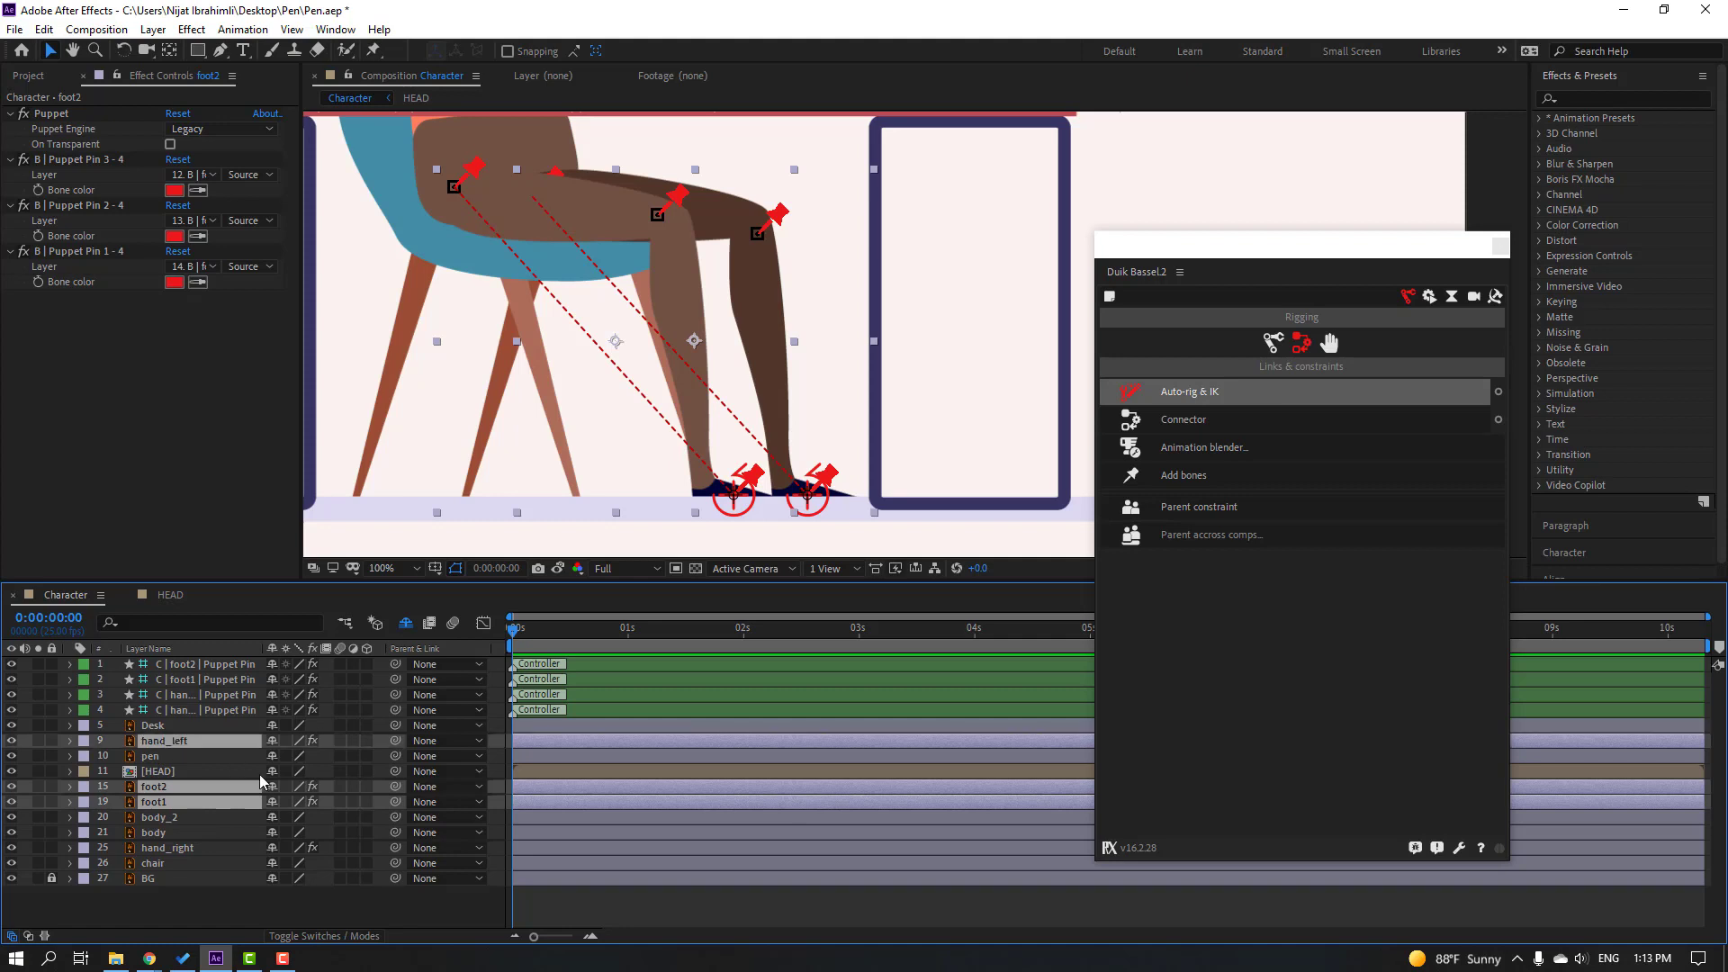
pyautogui.keyDown('ctrl'); pyautogui.click(189, 848); pyautogui.keyUp('ctrl')
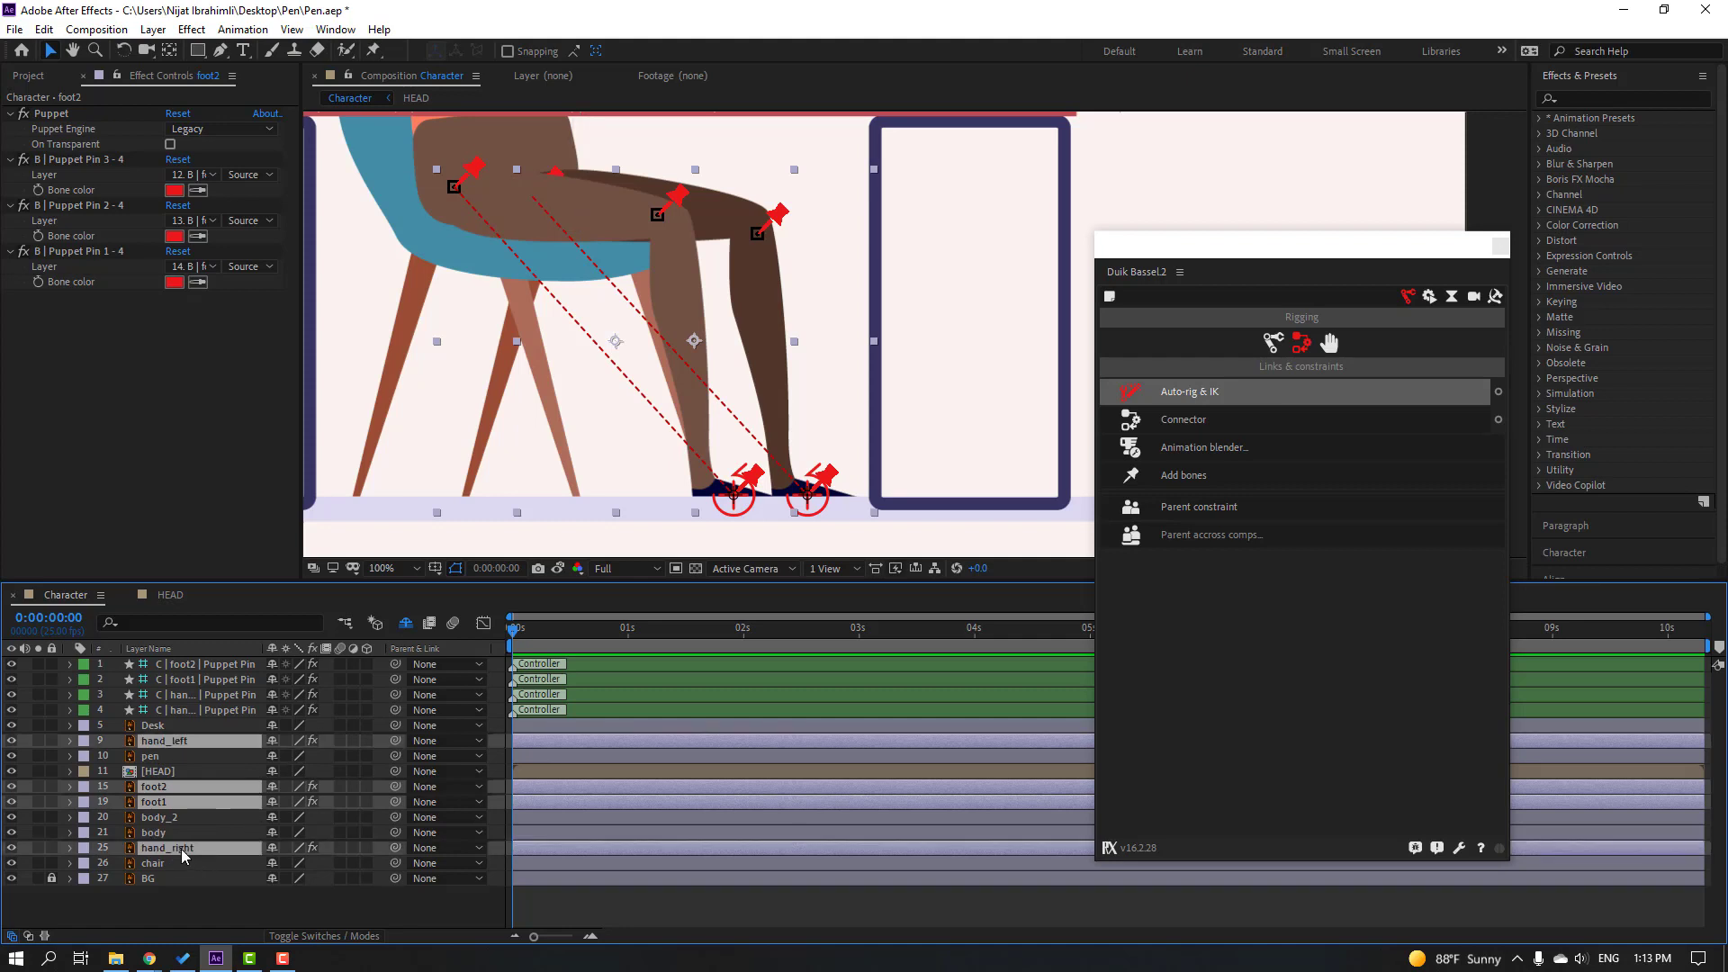
pyautogui.click(272, 742)
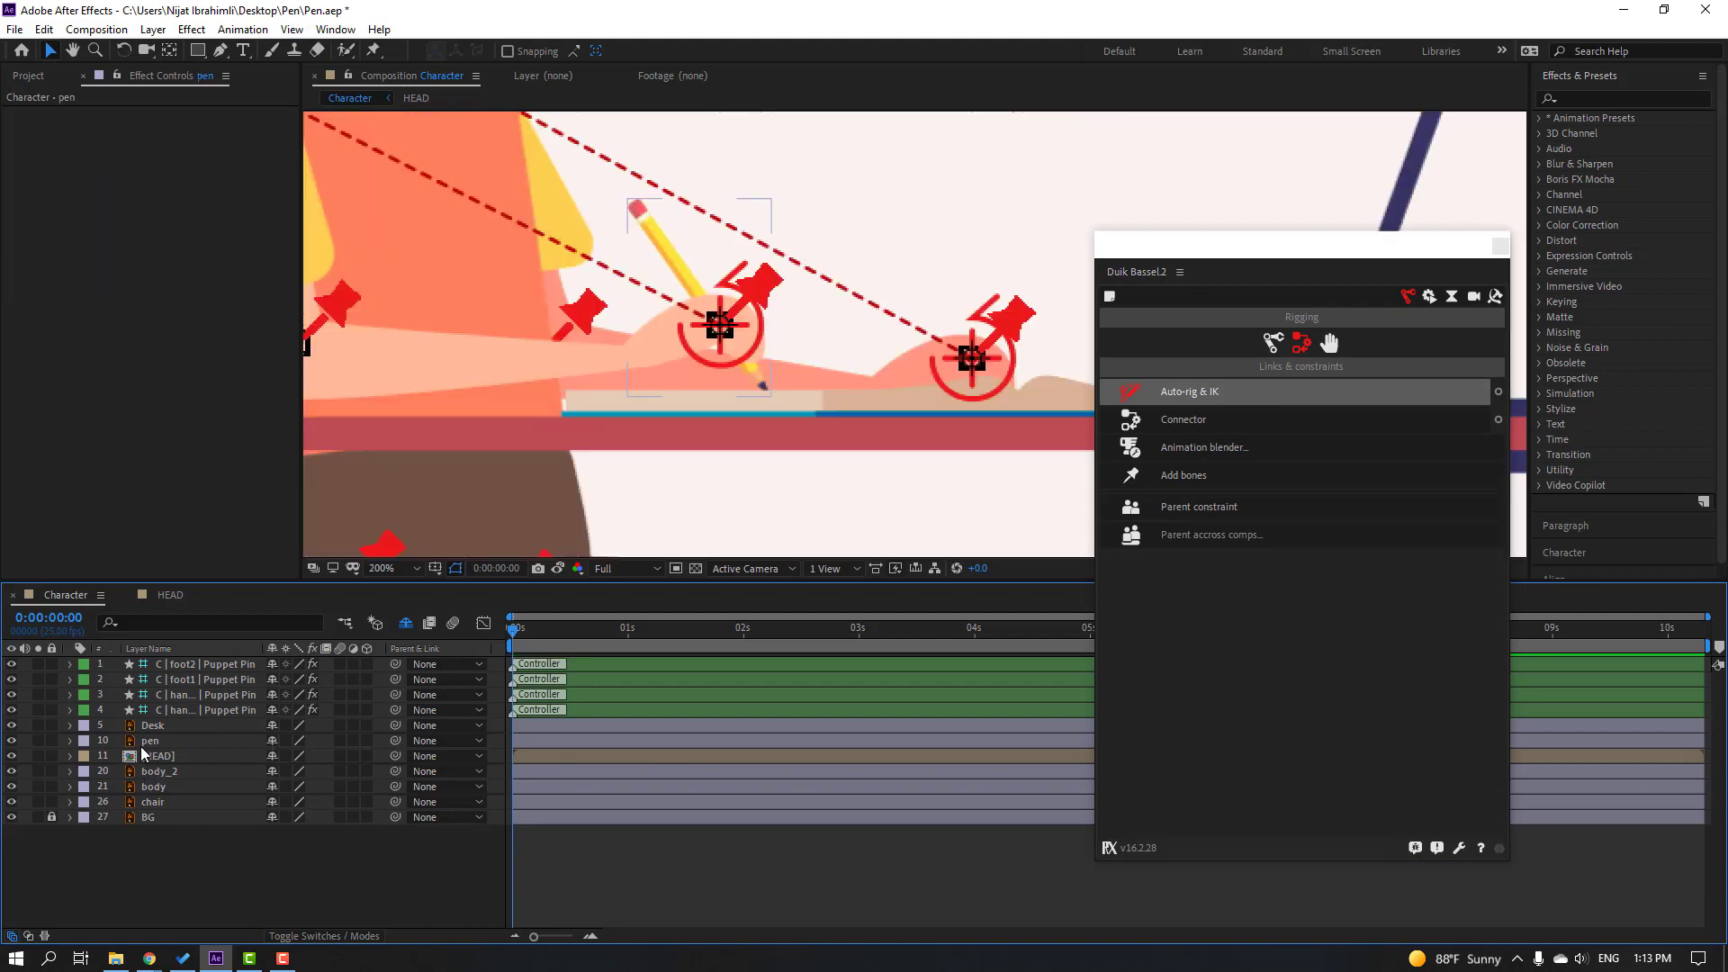
# Step: Parent the pen layer to the hand_left controller and mark the pen layer as shy
pyautogui.click(142, 745)
pyautogui.moveTo(393, 742); pyautogui.dragTo(202, 710)
pyautogui.click(200, 711)
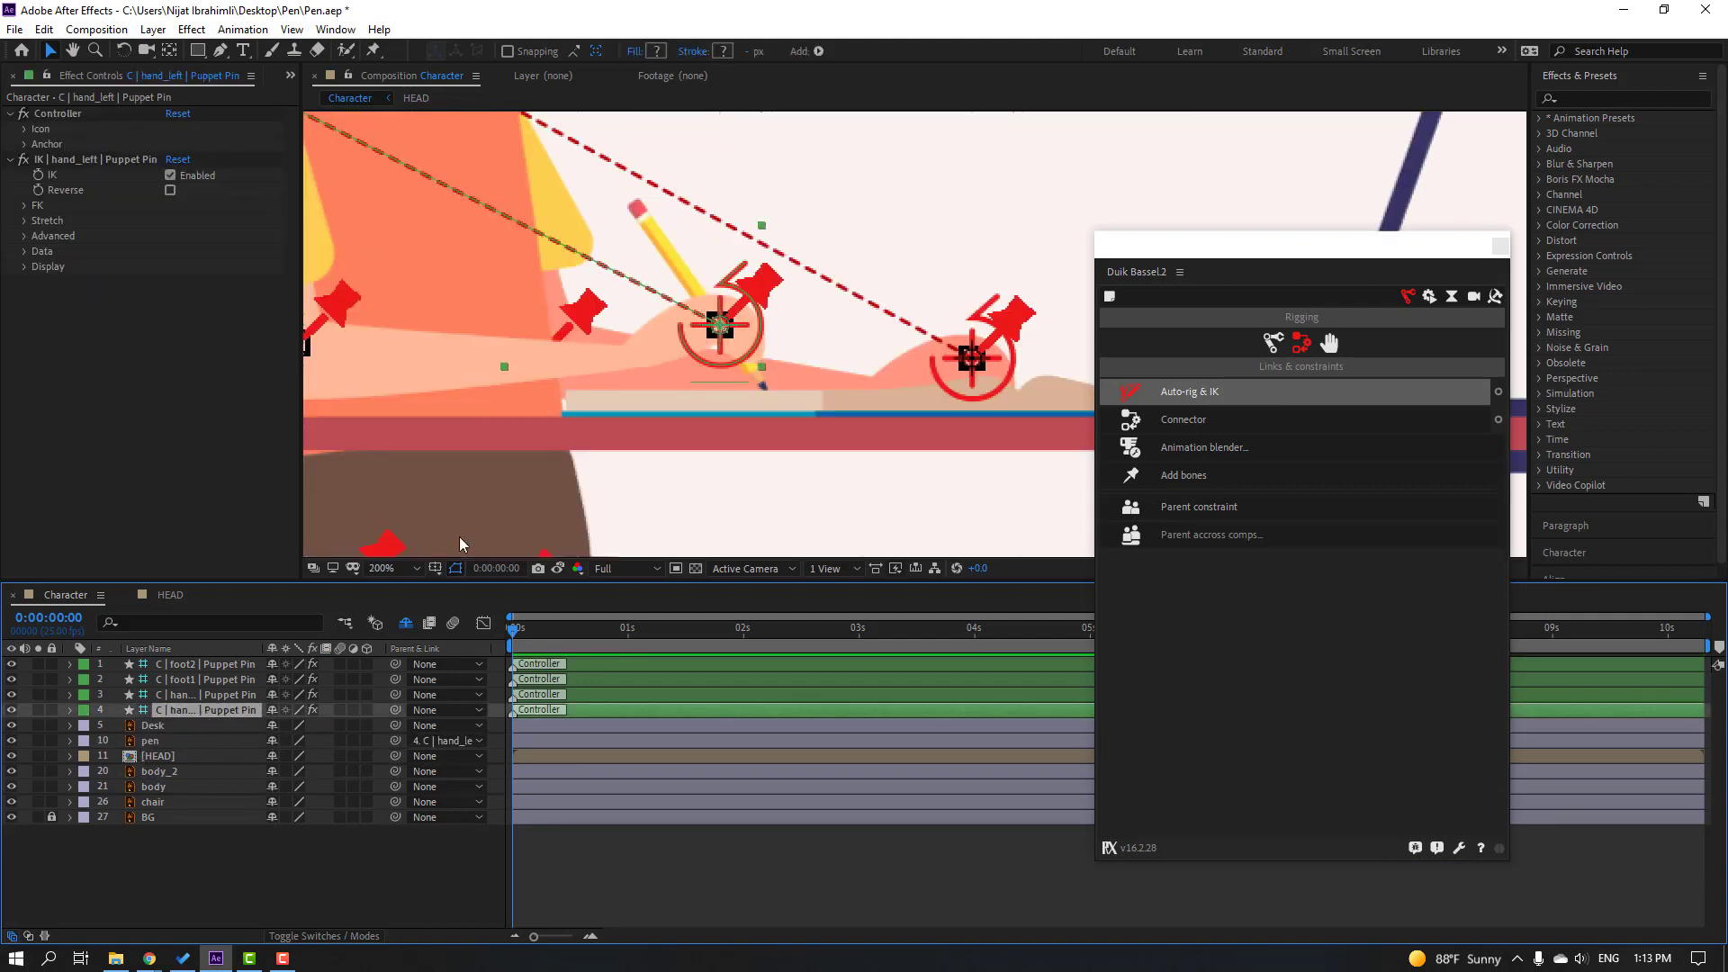
pyautogui.moveTo(706, 370)
pyautogui.mouseDown()
pyautogui.moveTo(688, 340)
pyautogui.moveTo(633, 347)
pyautogui.moveTo(716, 320)
pyautogui.moveTo(614, 325)
pyautogui.moveTo(757, 313)
pyautogui.moveTo(707, 316)
pyautogui.moveTo(685, 342)
pyautogui.mouseUp()
pyautogui.click(174, 847)
pyautogui.click(146, 744)
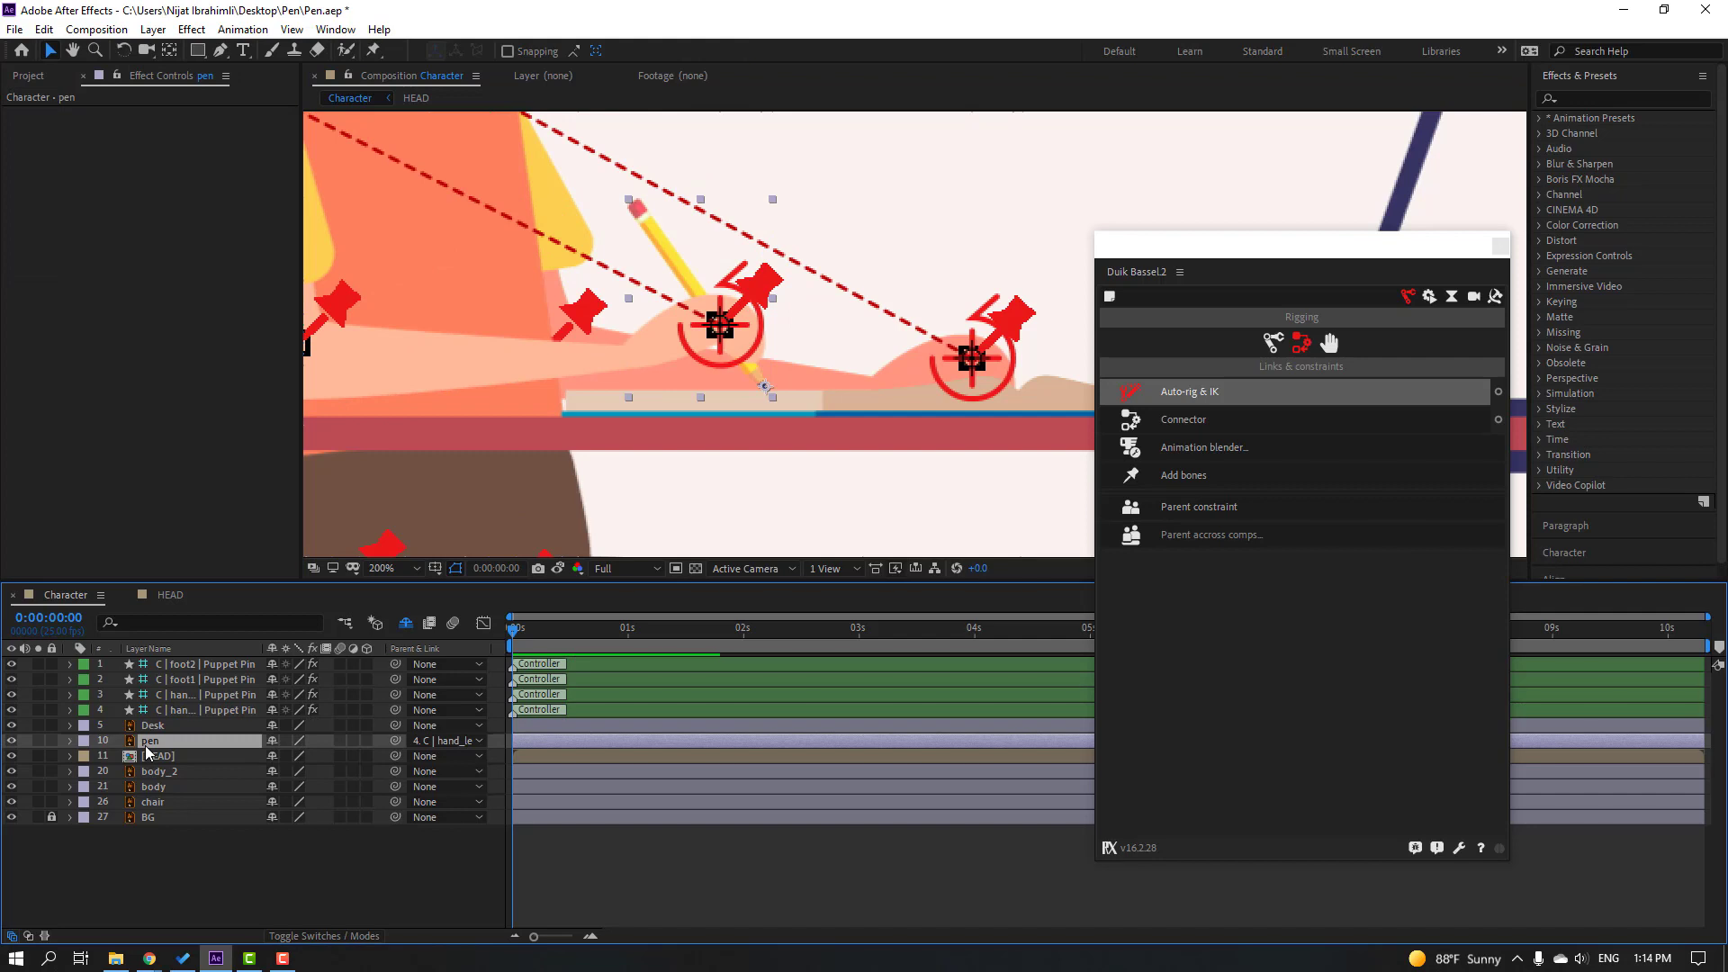
pyautogui.click(273, 744)
# Step: Parent the HEAD layer to body and body to body_2, and close the Duik Bassel.2 panel
pyautogui.press(',')
pyautogui.press(',')
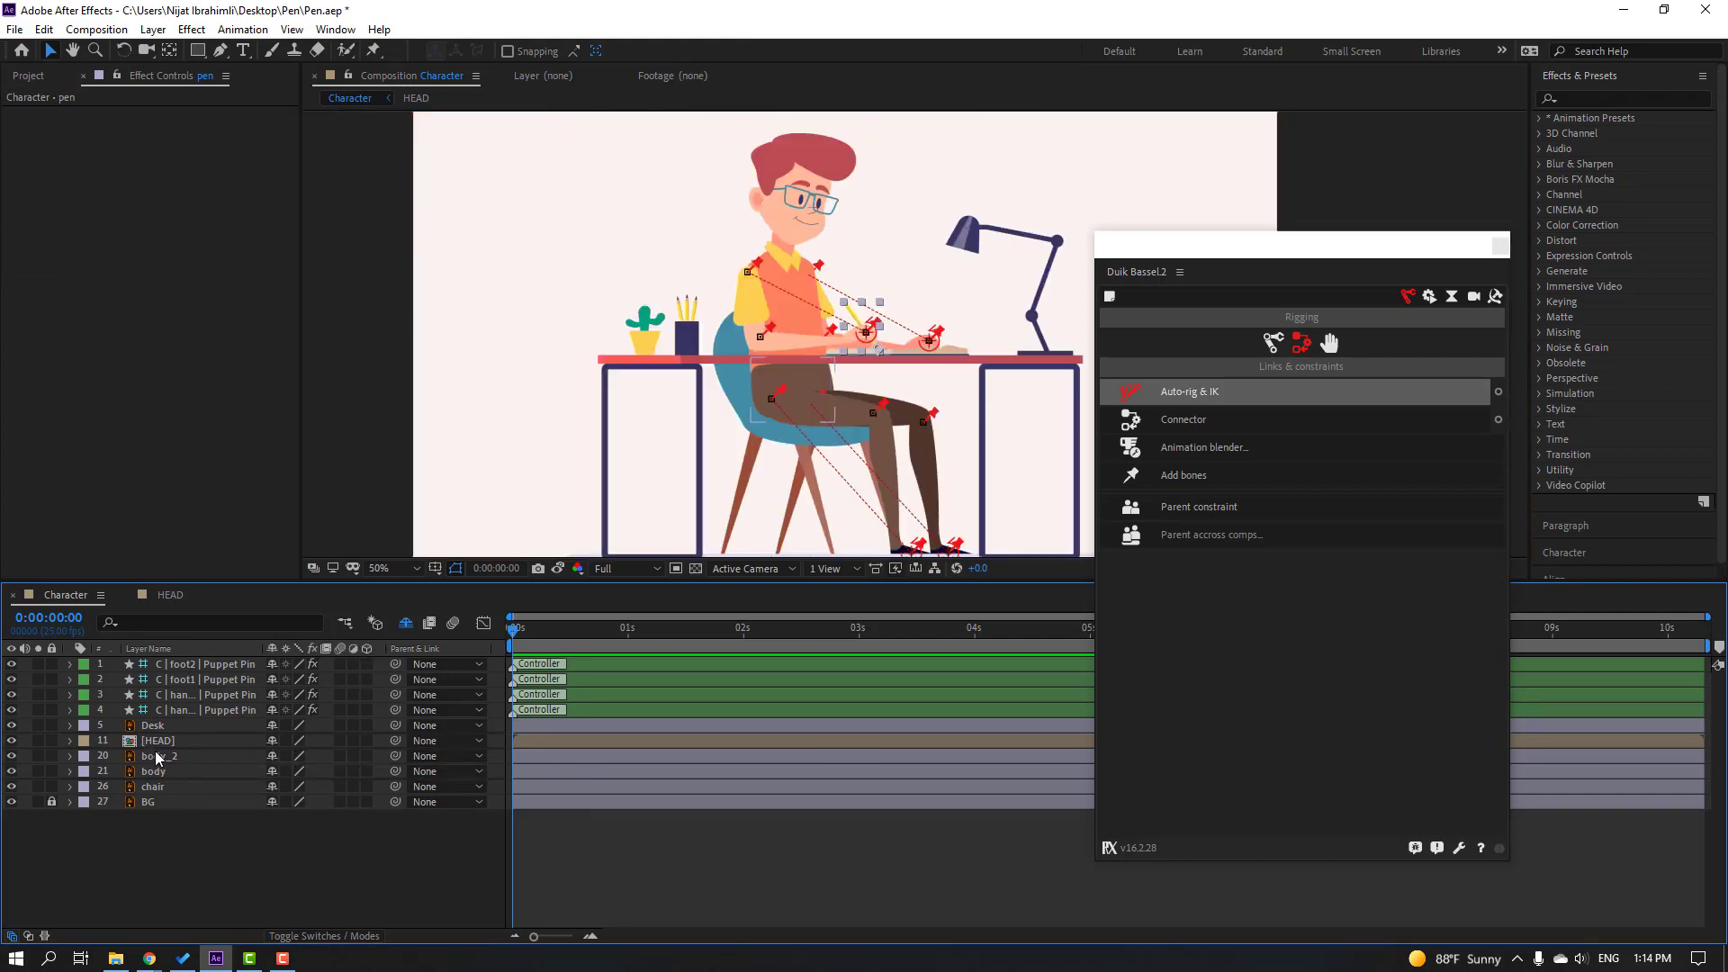
pyautogui.click(157, 743)
pyautogui.moveTo(395, 740); pyautogui.dragTo(153, 772)
pyautogui.click(150, 774)
pyautogui.moveTo(393, 772); pyautogui.dragTo(142, 761)
pyautogui.click(197, 891)
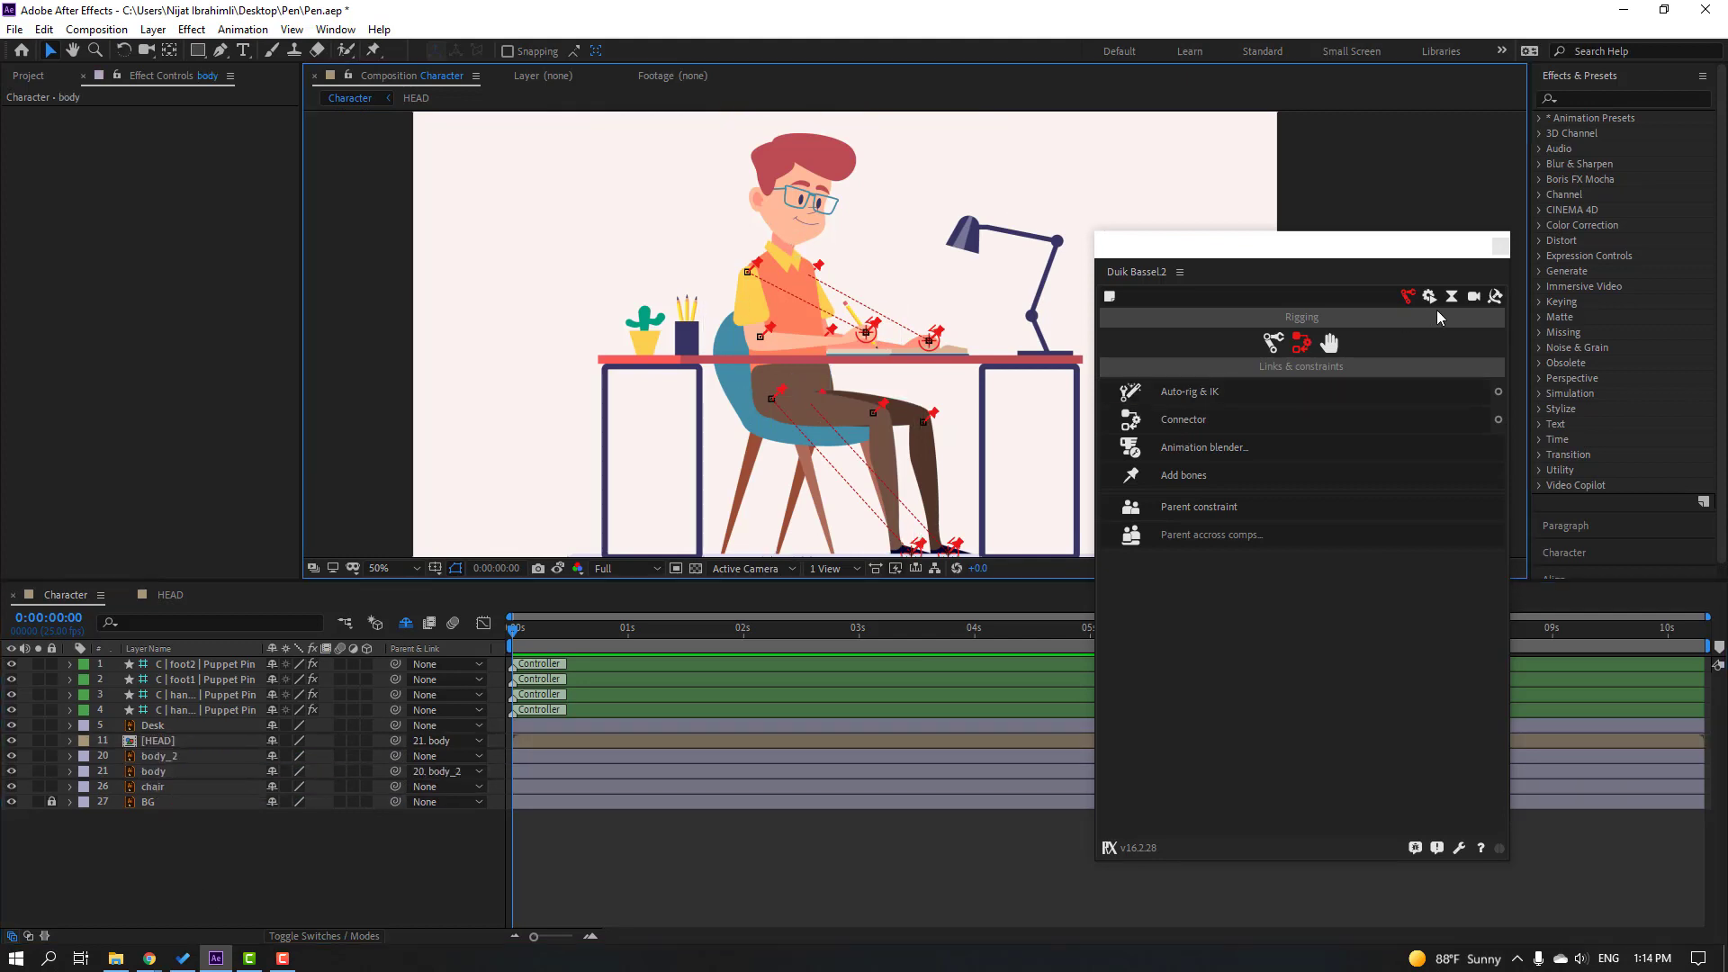
pyautogui.click(1499, 248)
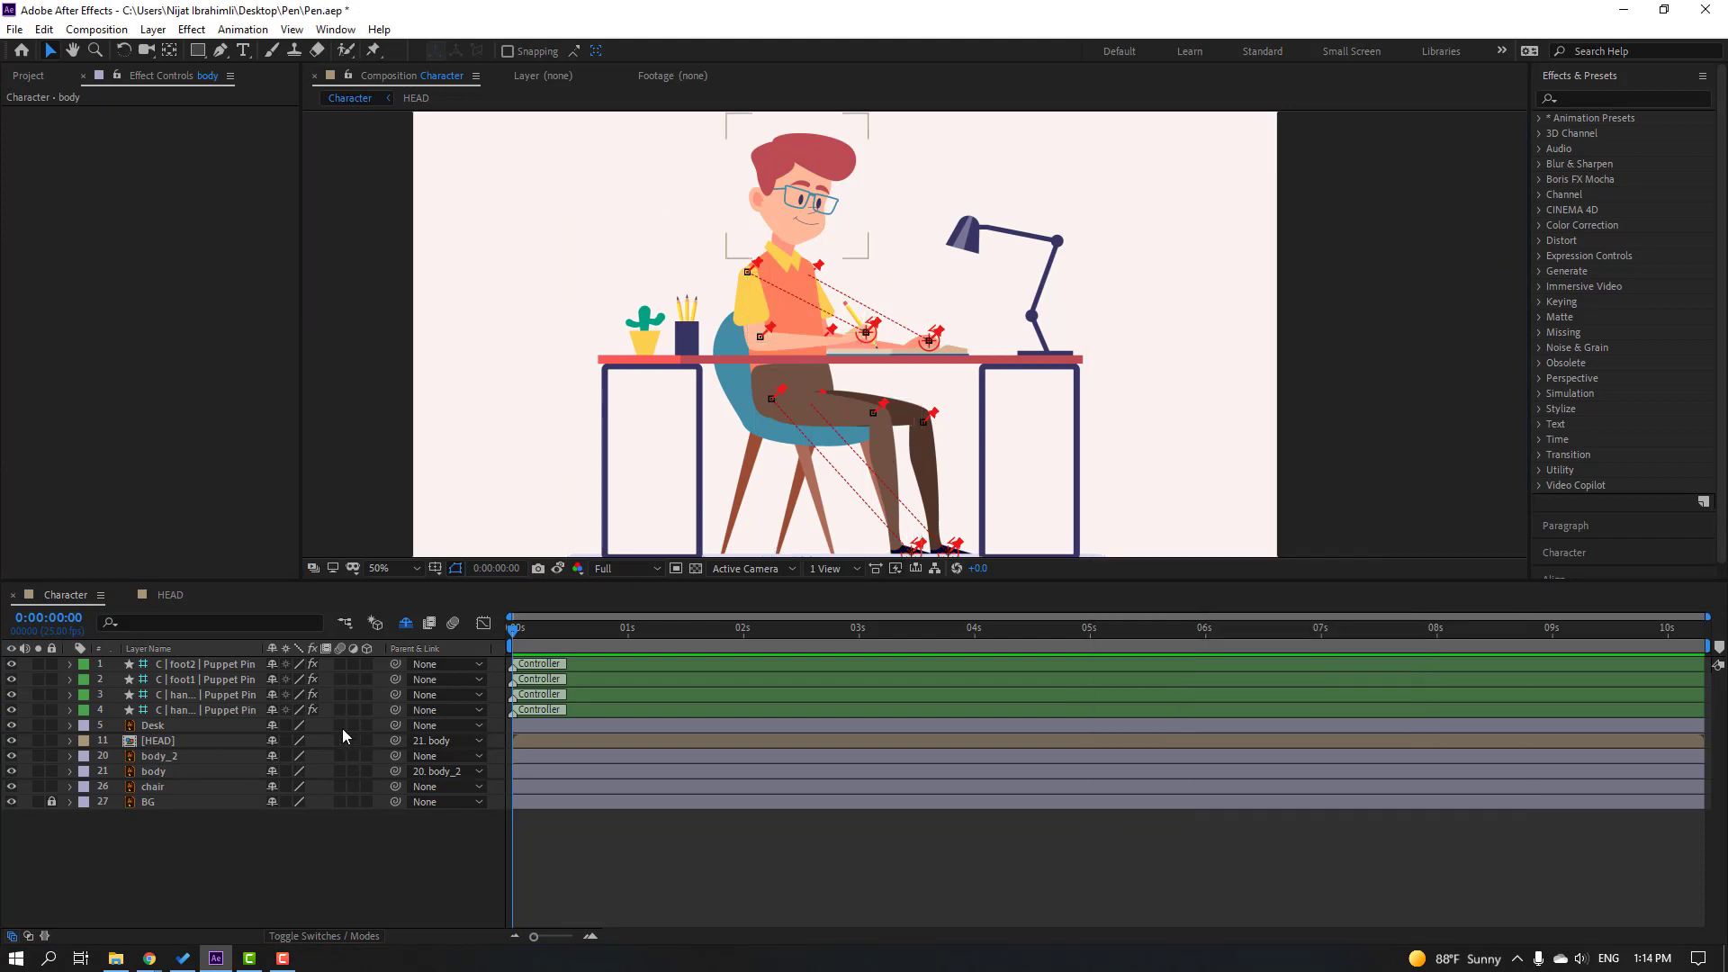
pyautogui.click(326, 854)
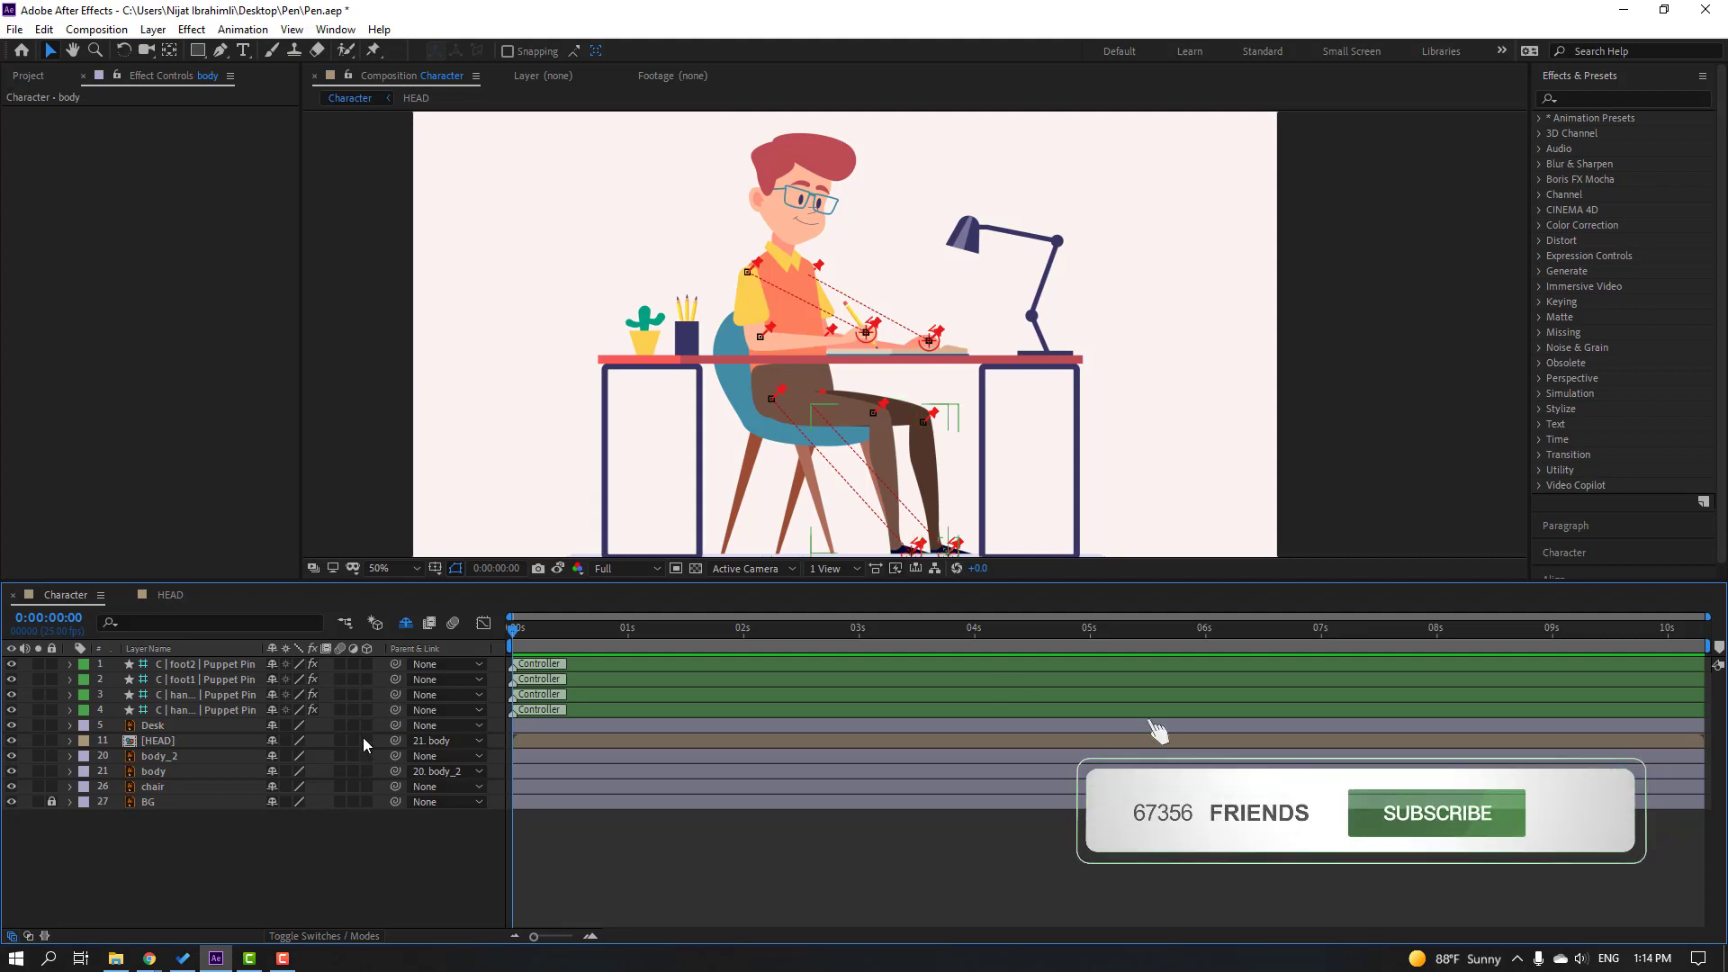
# Step: Set the first Position keyframe on the hand_left controller at 0:00:00:00
pyautogui.click(220, 711)
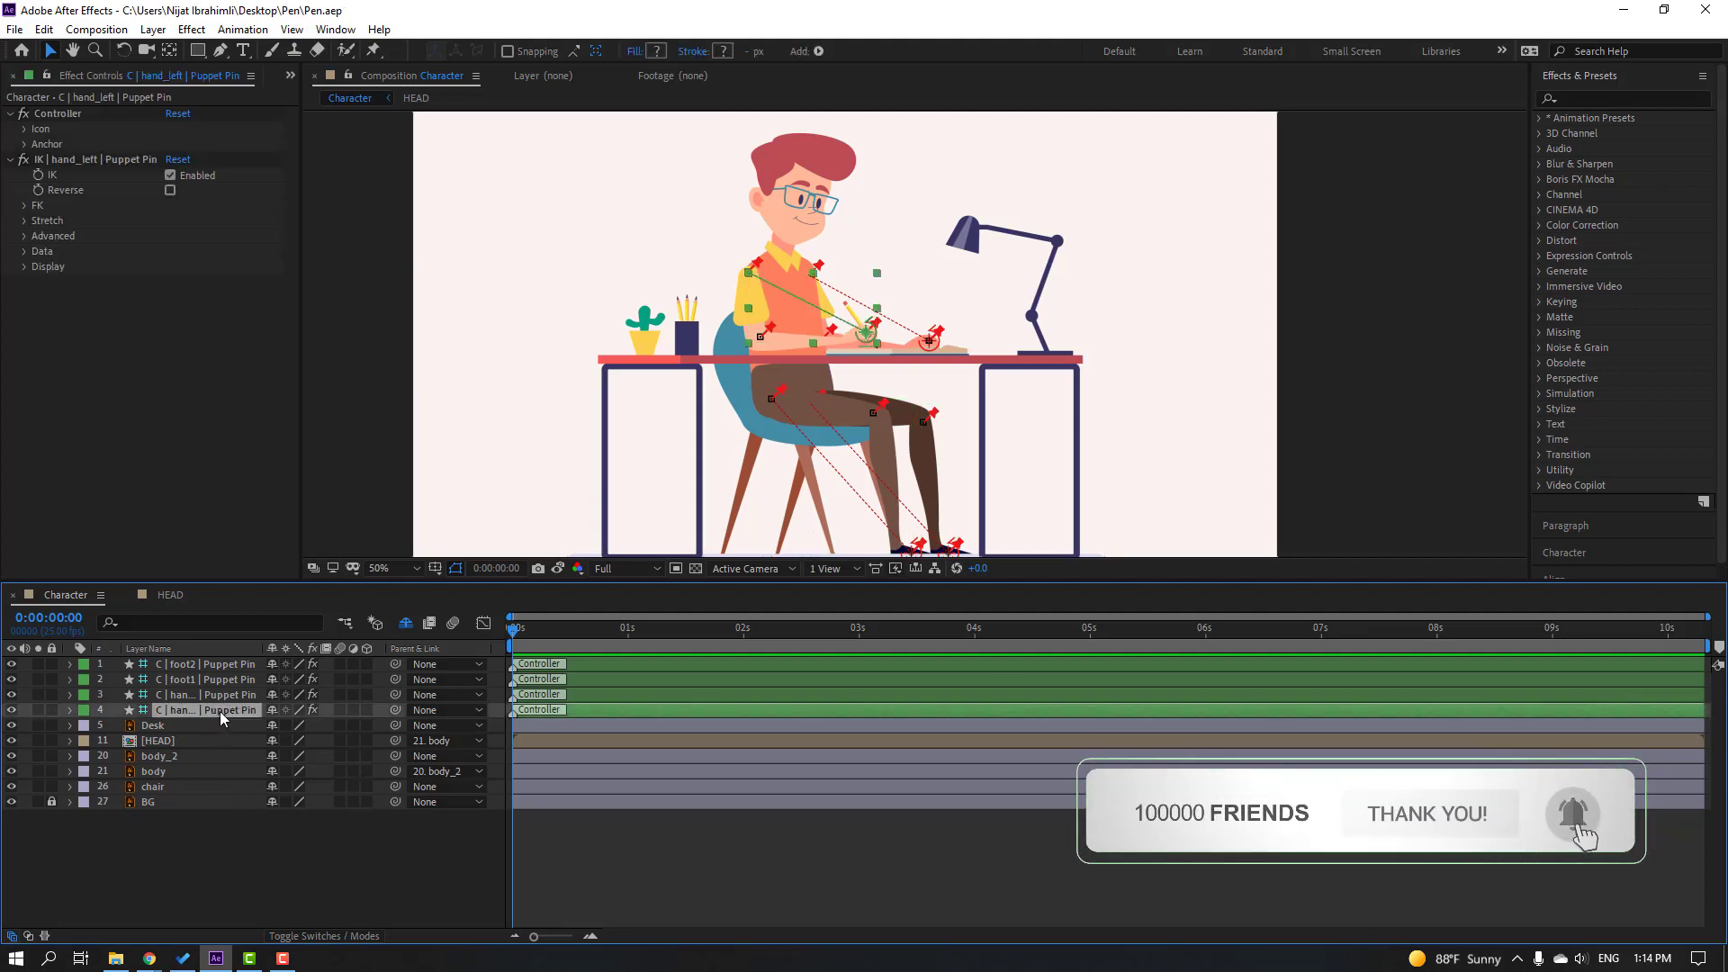
pyautogui.press('p')
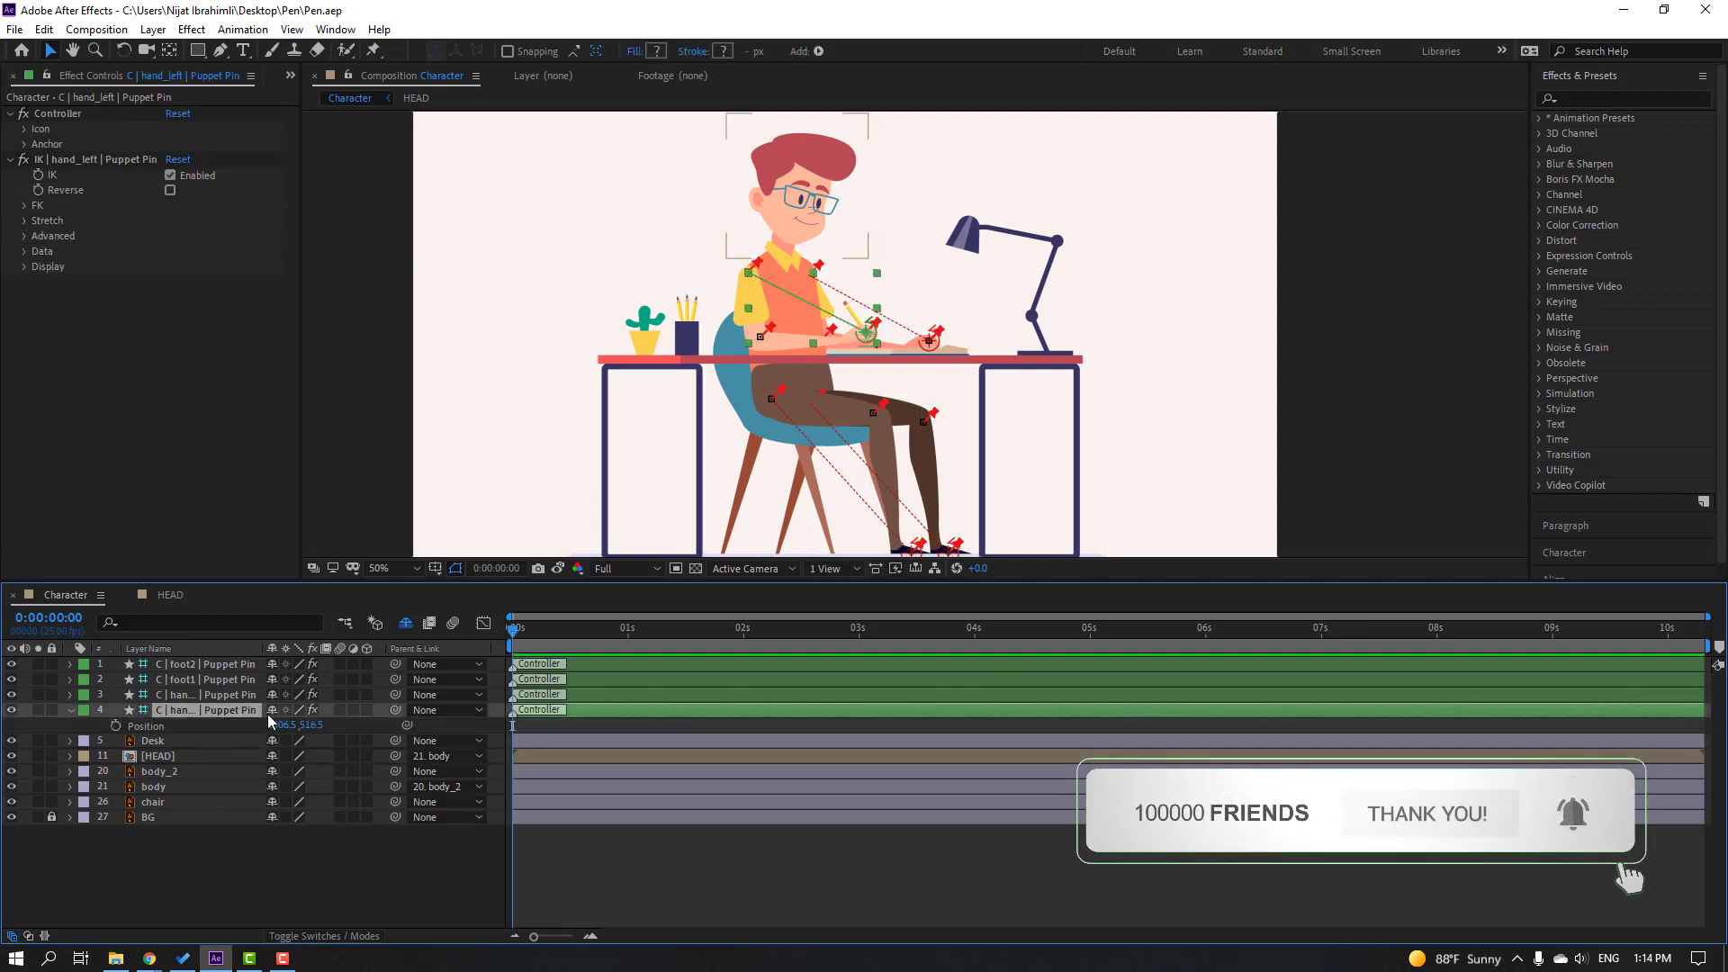
pyautogui.click(117, 726)
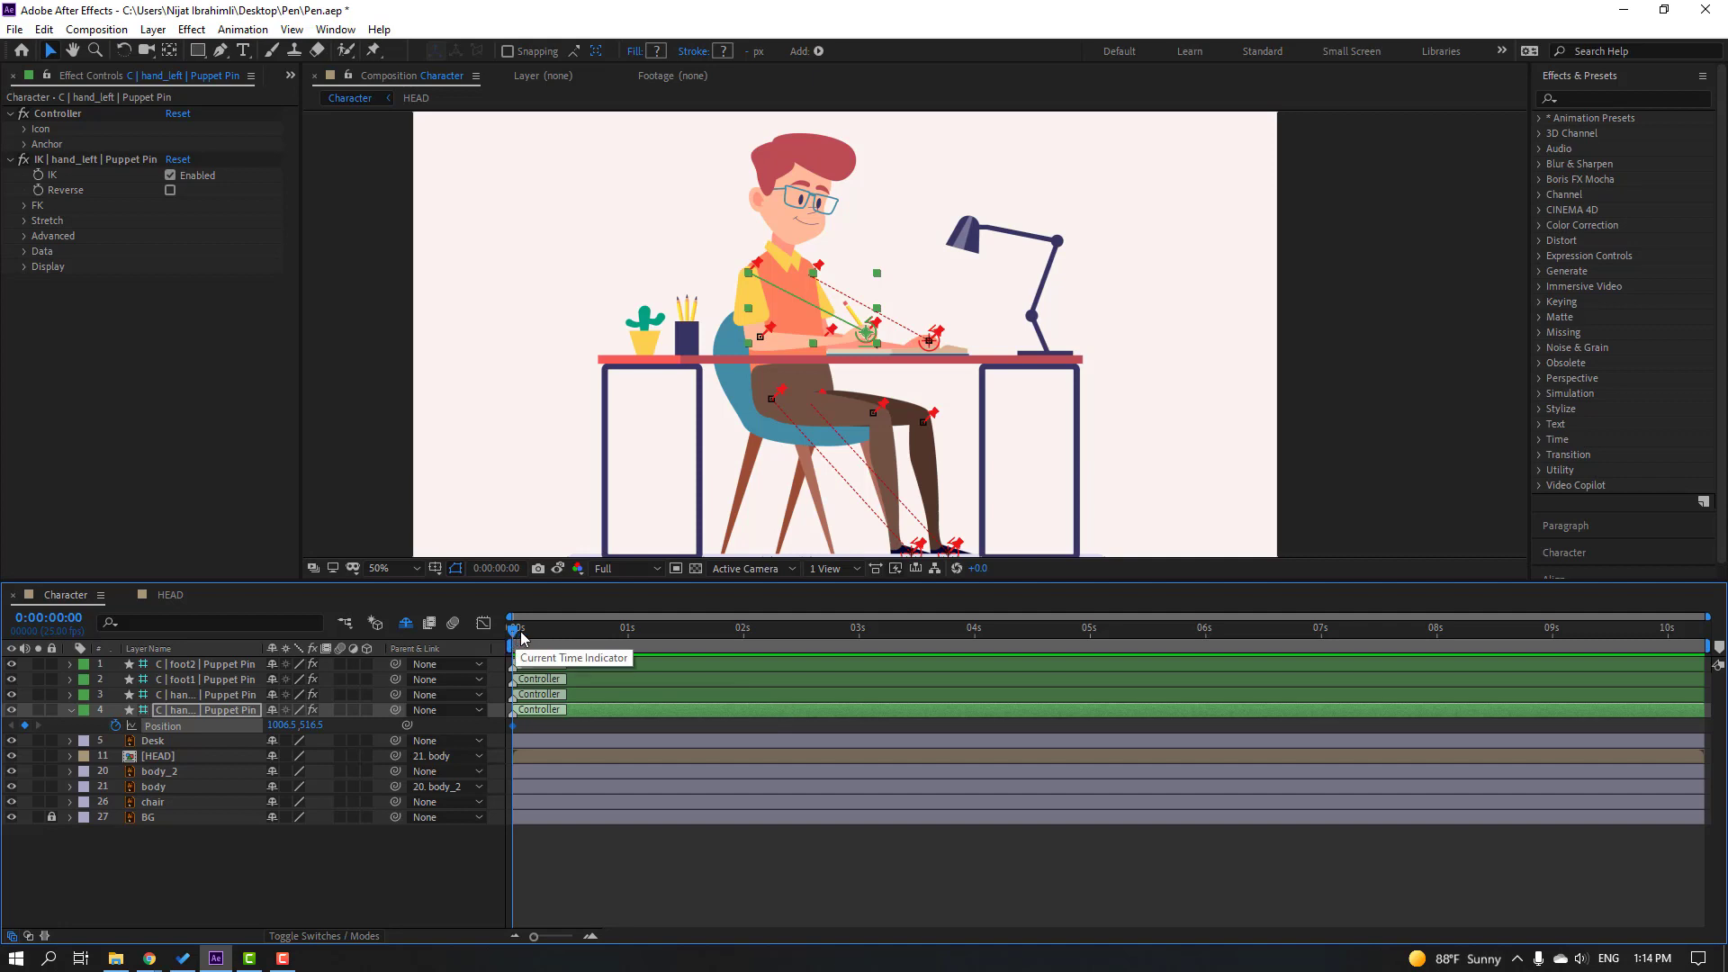
# Step: At 0:00:00:10, keyframe the hand_left controller's X position at 1032.5
pyautogui.hotkey('shift', 'pagedown')
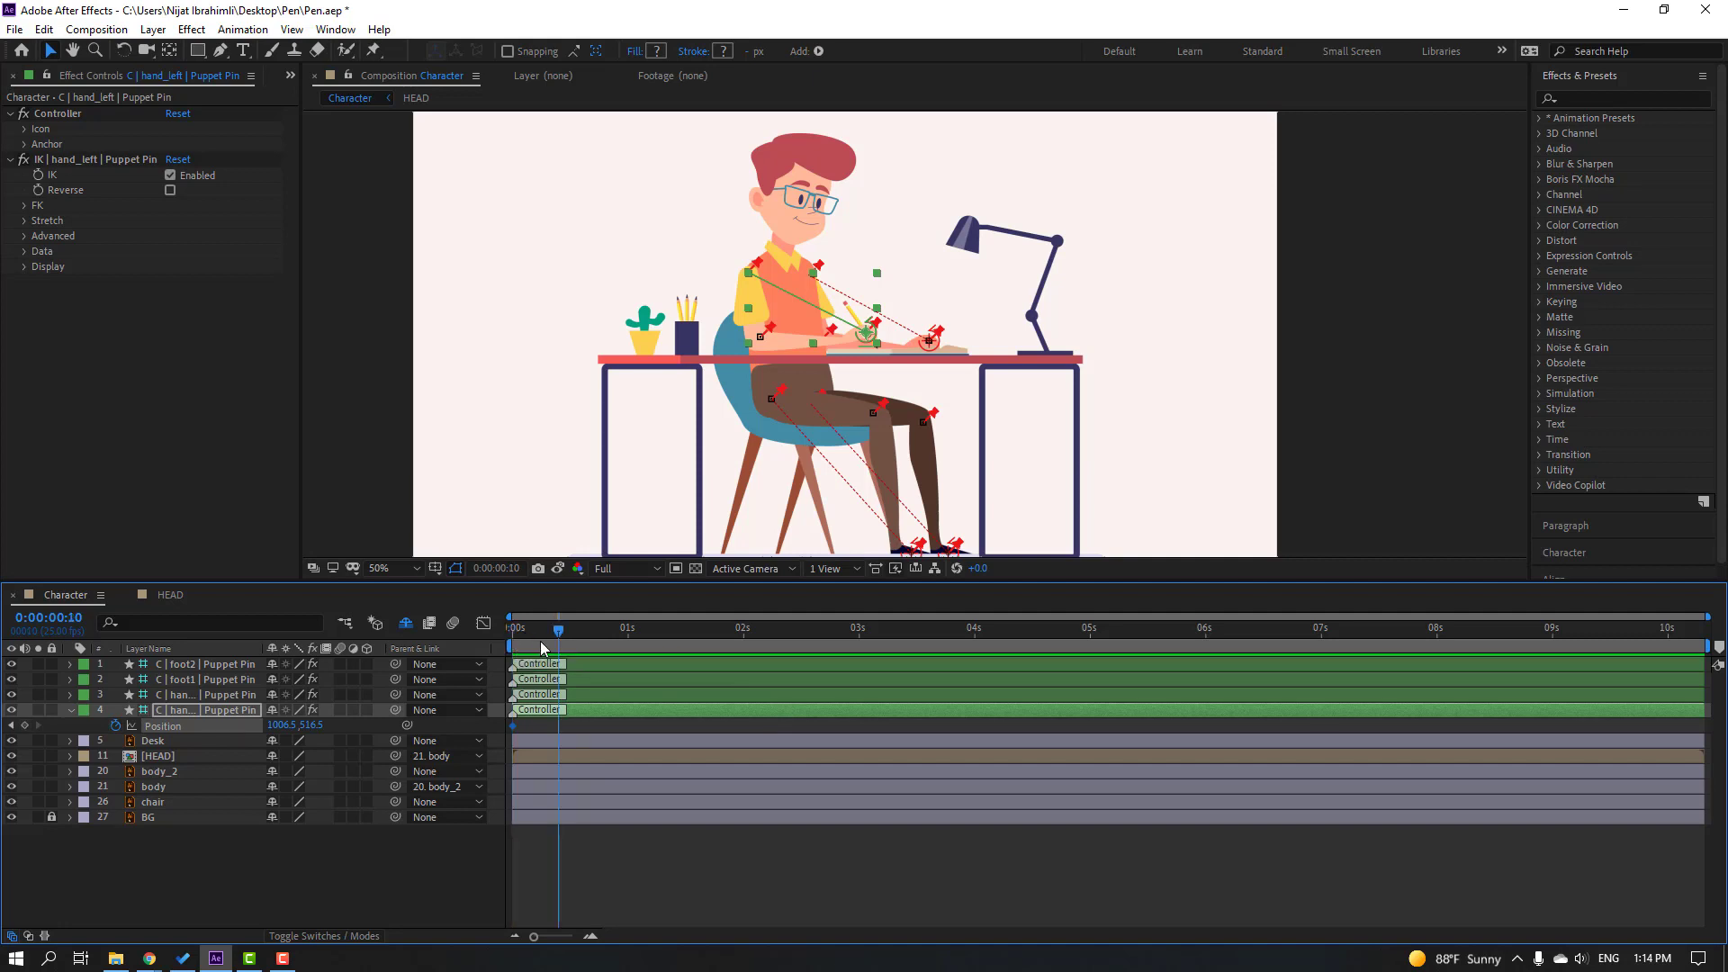
pyautogui.scroll(4, 862, 358)
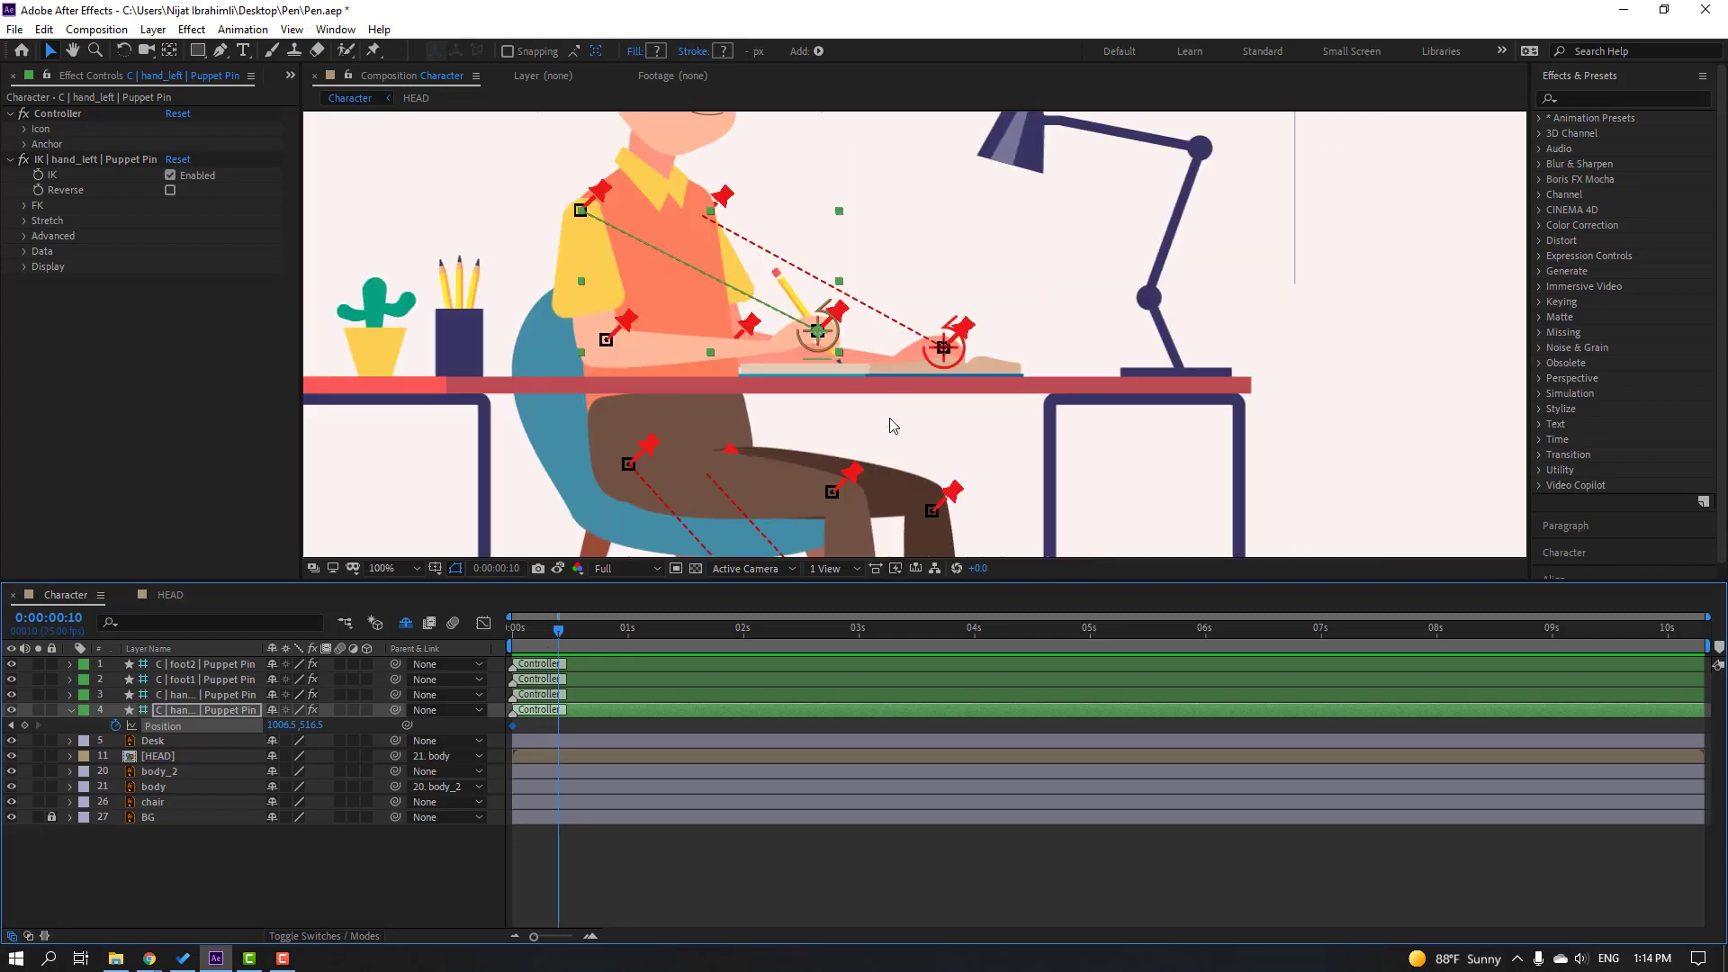
pyautogui.moveTo(279, 725); pyautogui.dragTo(302, 726)
pyautogui.scroll(-1, 617, 463)
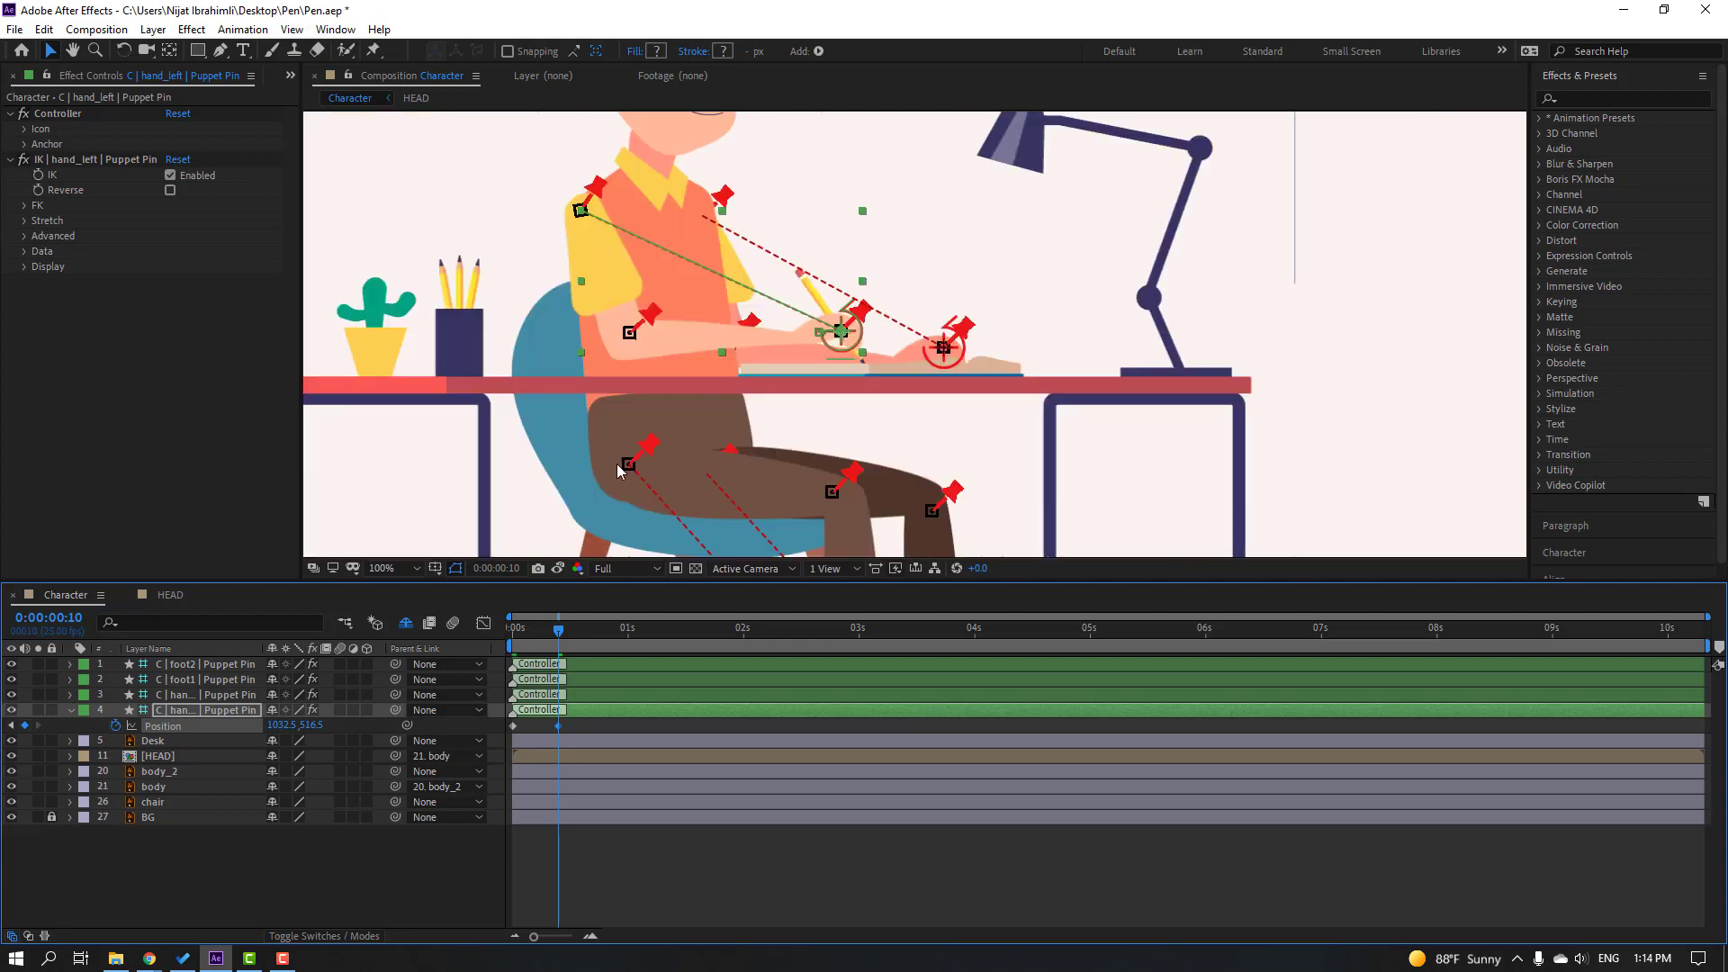
# Step: At 0:00:00:20, keyframe the hand_left controller's X position back to slightly right of its starting point, and advance the time to 0:00:01:05
pyautogui.moveTo(553, 638)
pyautogui.mouseDown()
pyautogui.moveTo(501, 660)
pyautogui.moveTo(564, 639)
pyautogui.mouseUp()
pyautogui.hotkey('shift', 'pagedown')
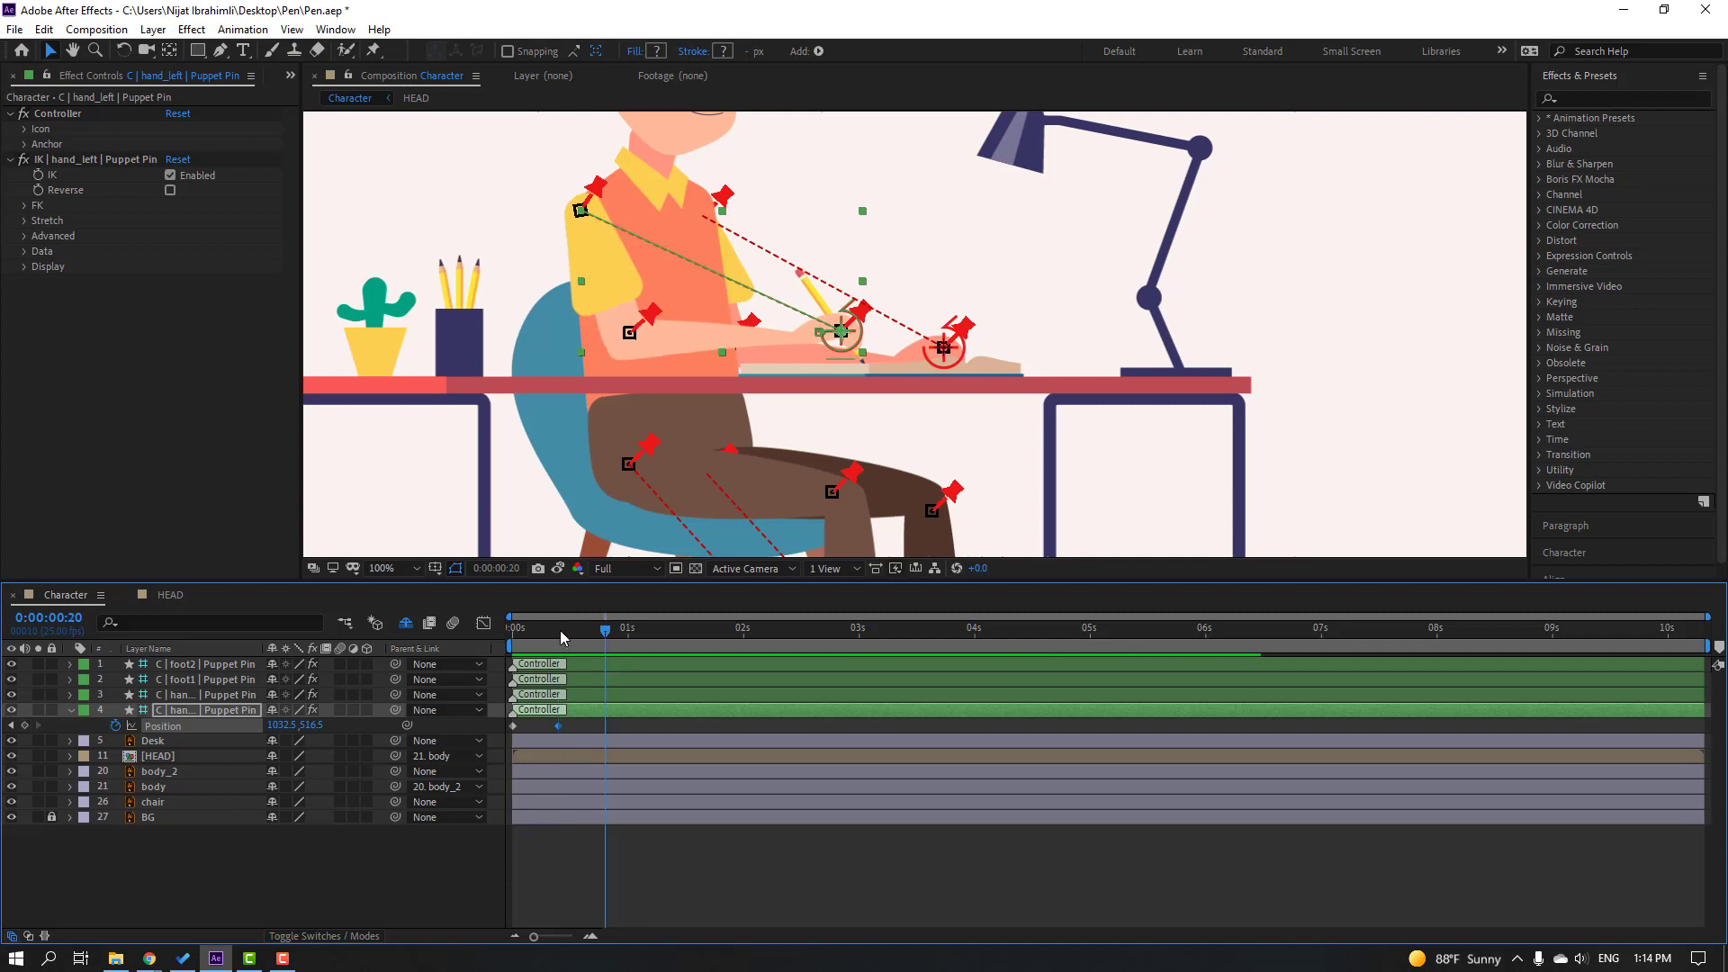
pyautogui.press('.')
pyautogui.moveTo(291, 729); pyautogui.dragTo(276, 731)
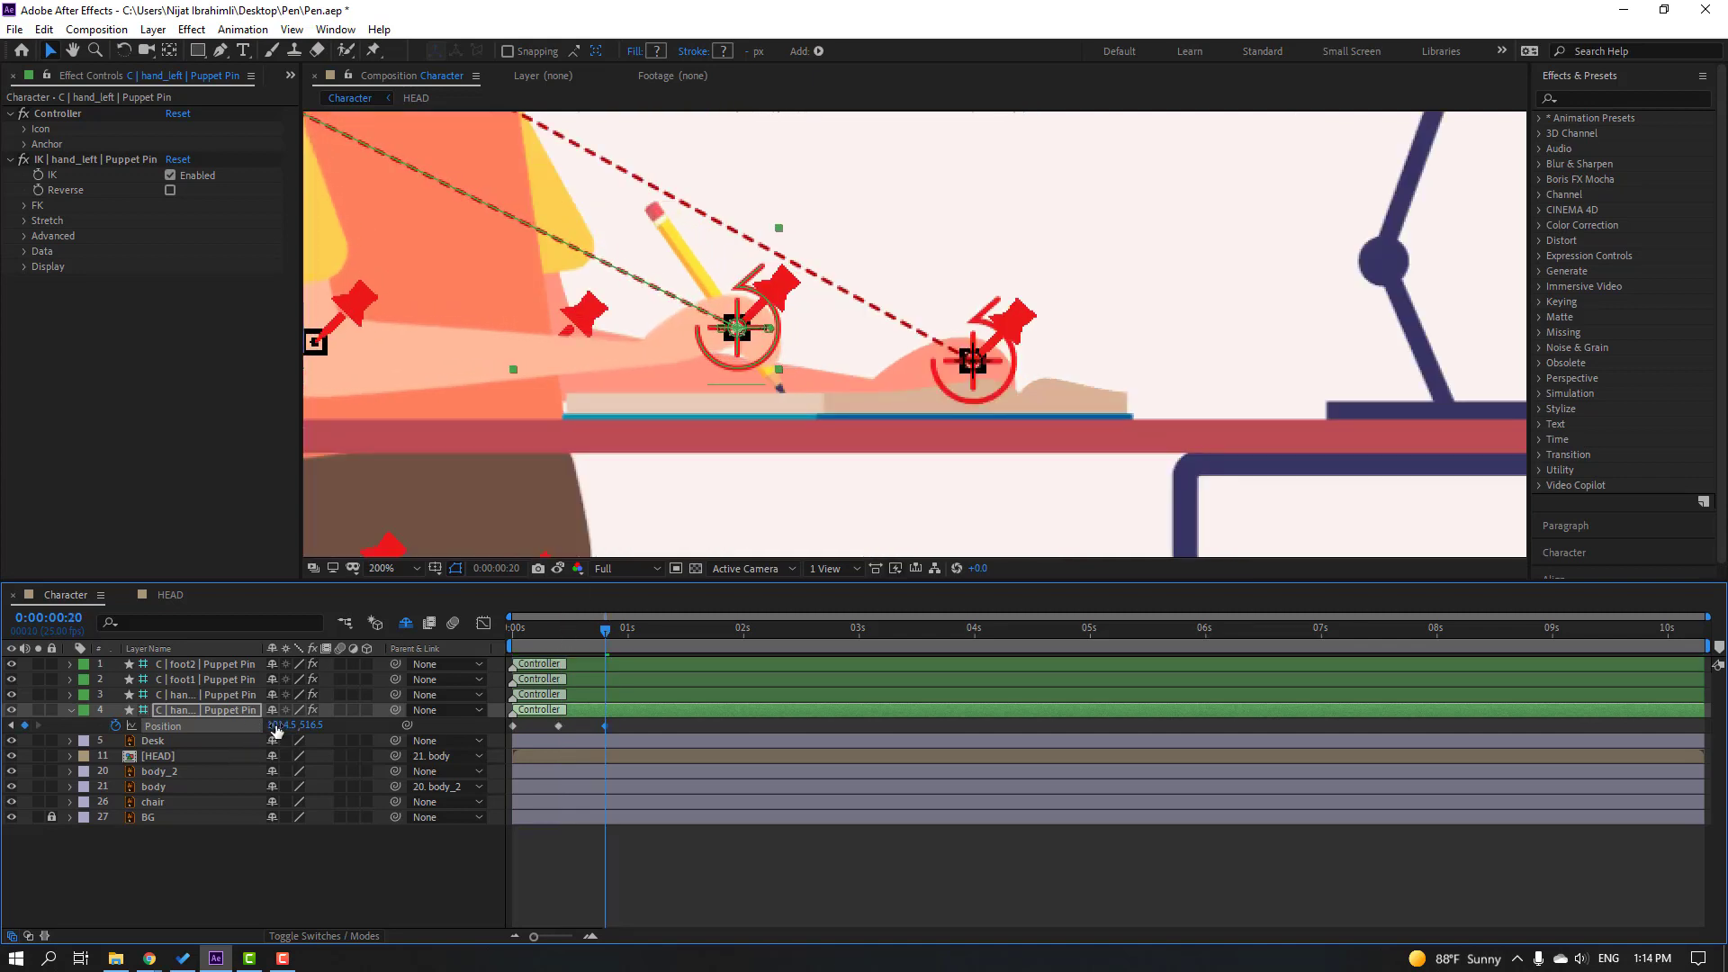
pyautogui.hotkey('shift', 'pagedown')
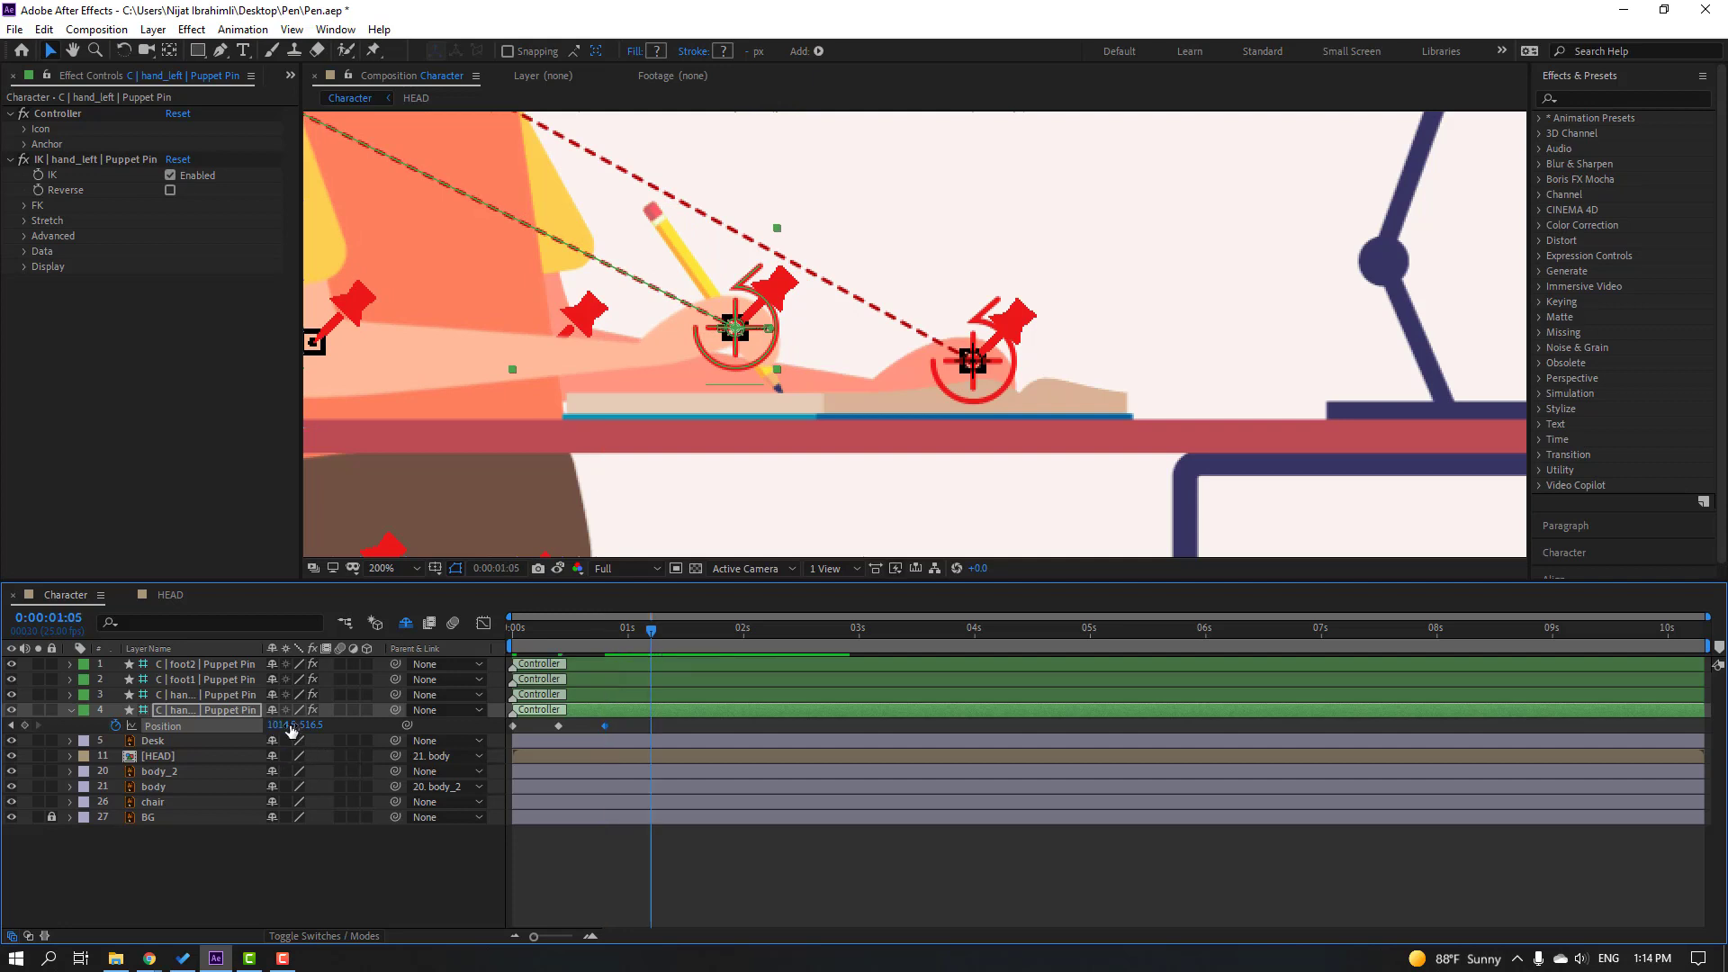
# Step: Add hand_left controller Position keyframes at 0:00:01:05 and 0:00:01:15, moving the hand back toward the body to X 985.5 at 0:00:01:15
pyautogui.moveTo(291, 725)
pyautogui.mouseDown()
pyautogui.moveTo(303, 744)
pyautogui.moveTo(260, 733)
pyautogui.mouseUp()
pyautogui.hotkey('shift', 'pagedown')
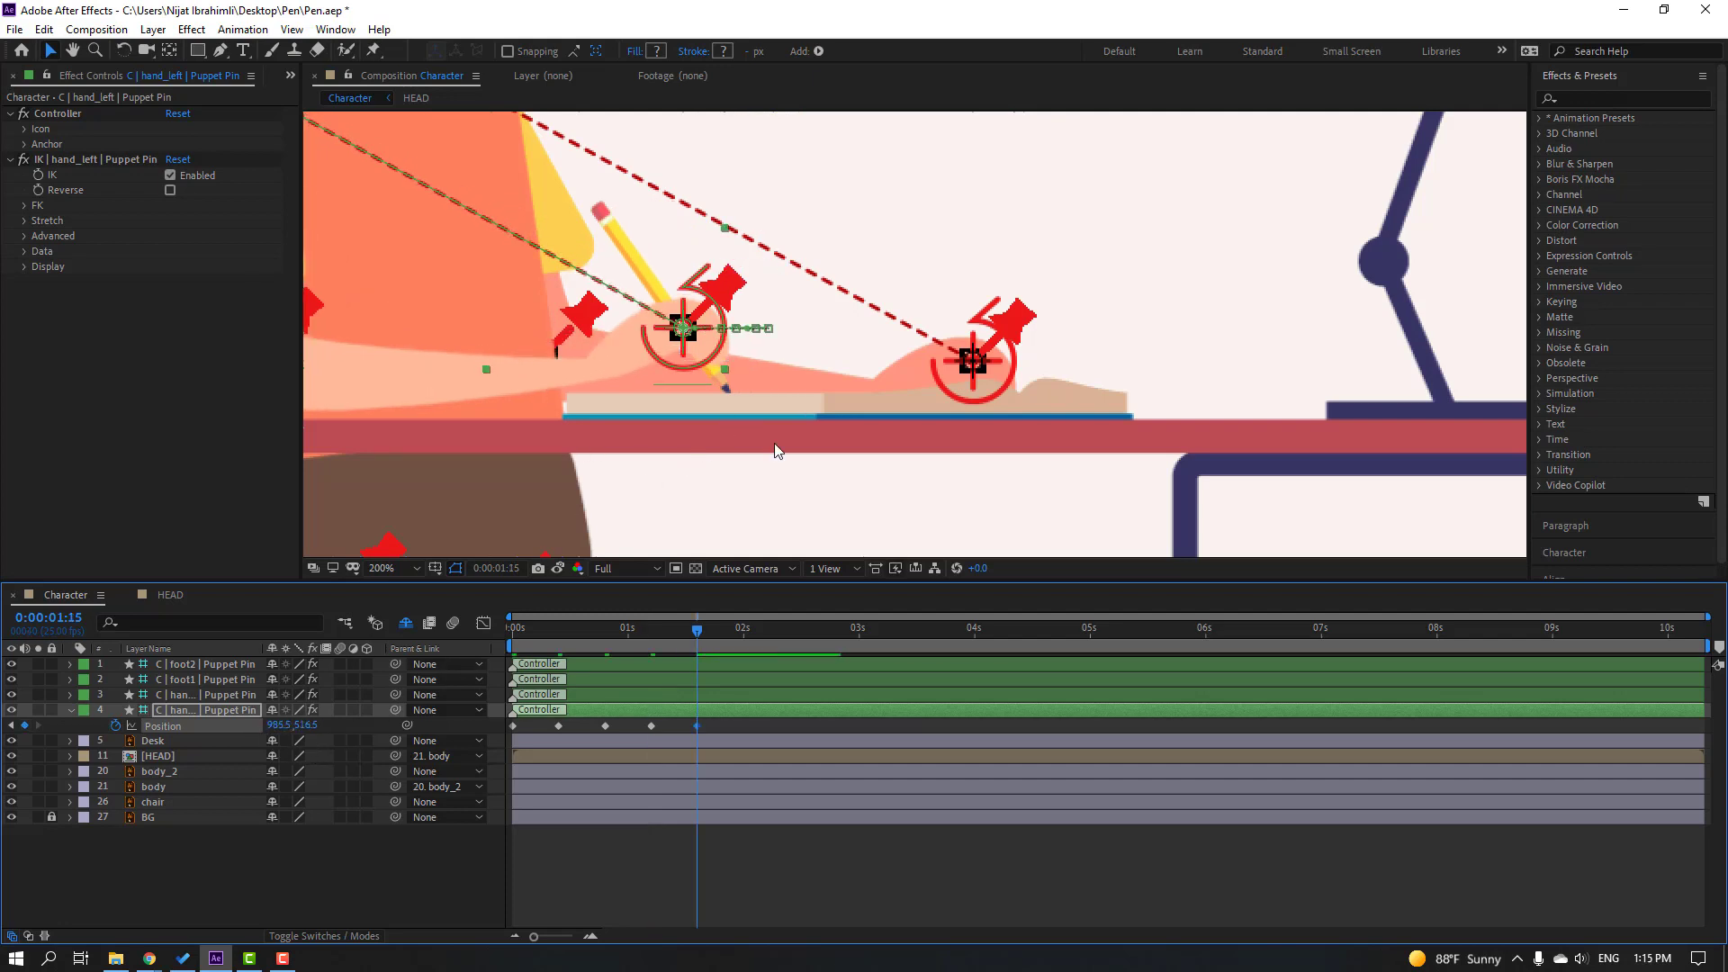
pyautogui.press(',')
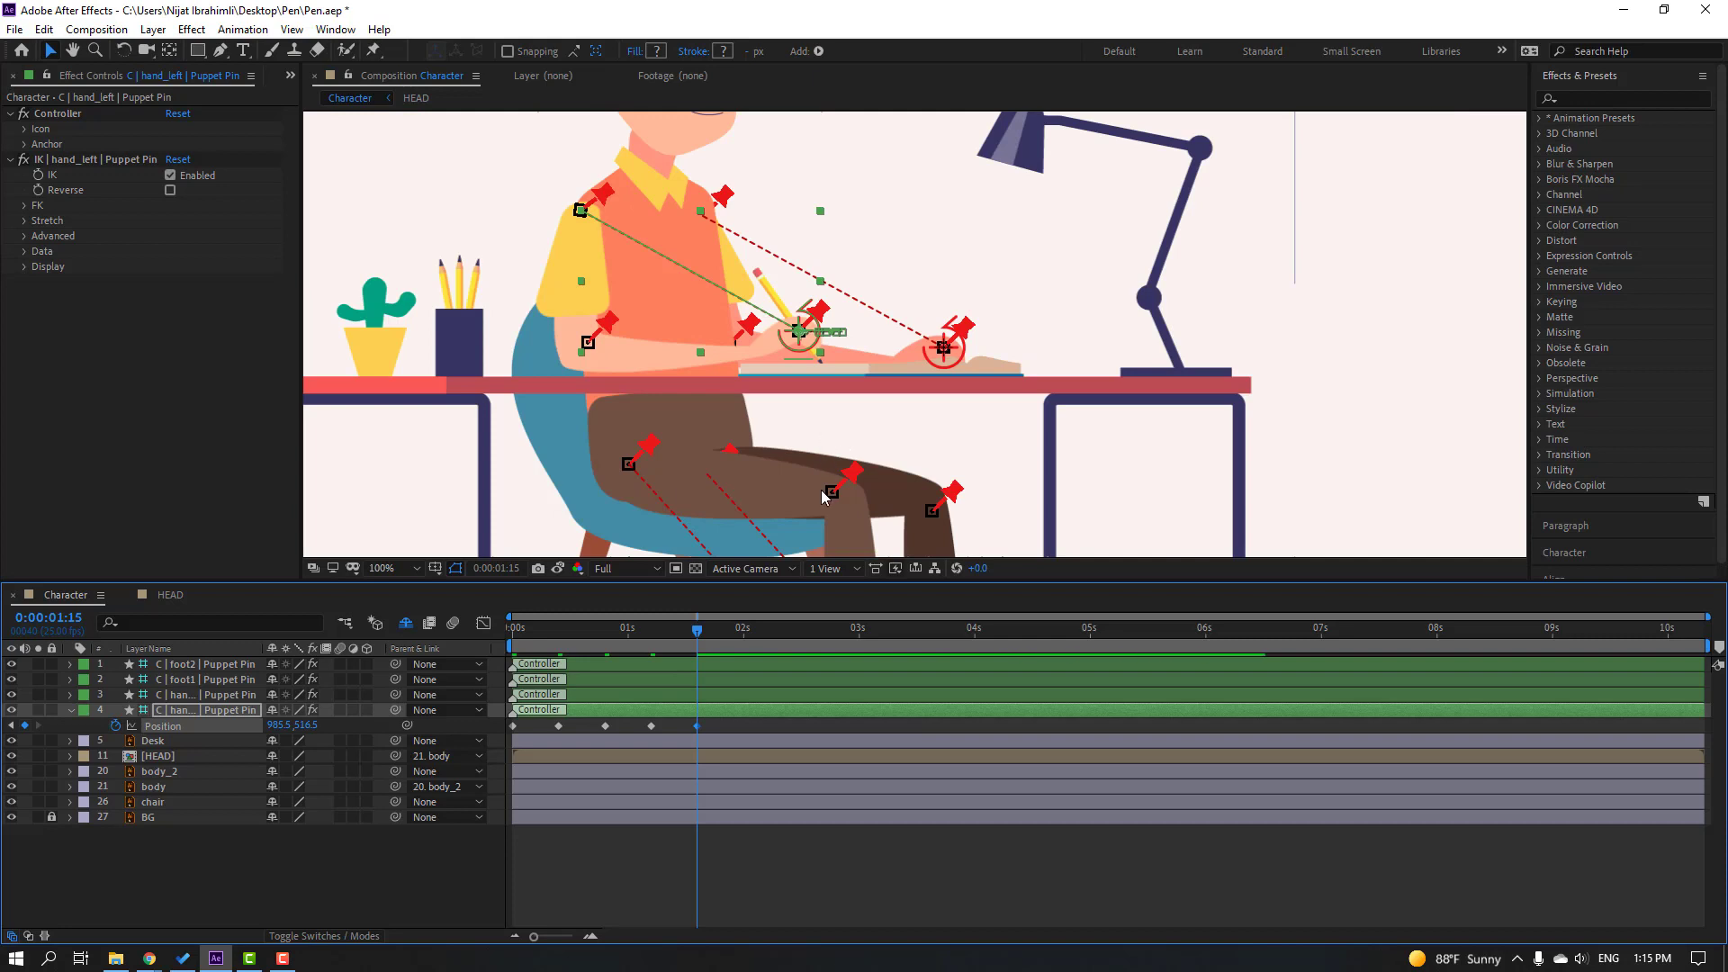
# Step: Apply Easy Ease to all of the hand_left controller's Position keyframes and preview the motion
pyautogui.moveTo(740, 726); pyautogui.dragTo(507, 761)
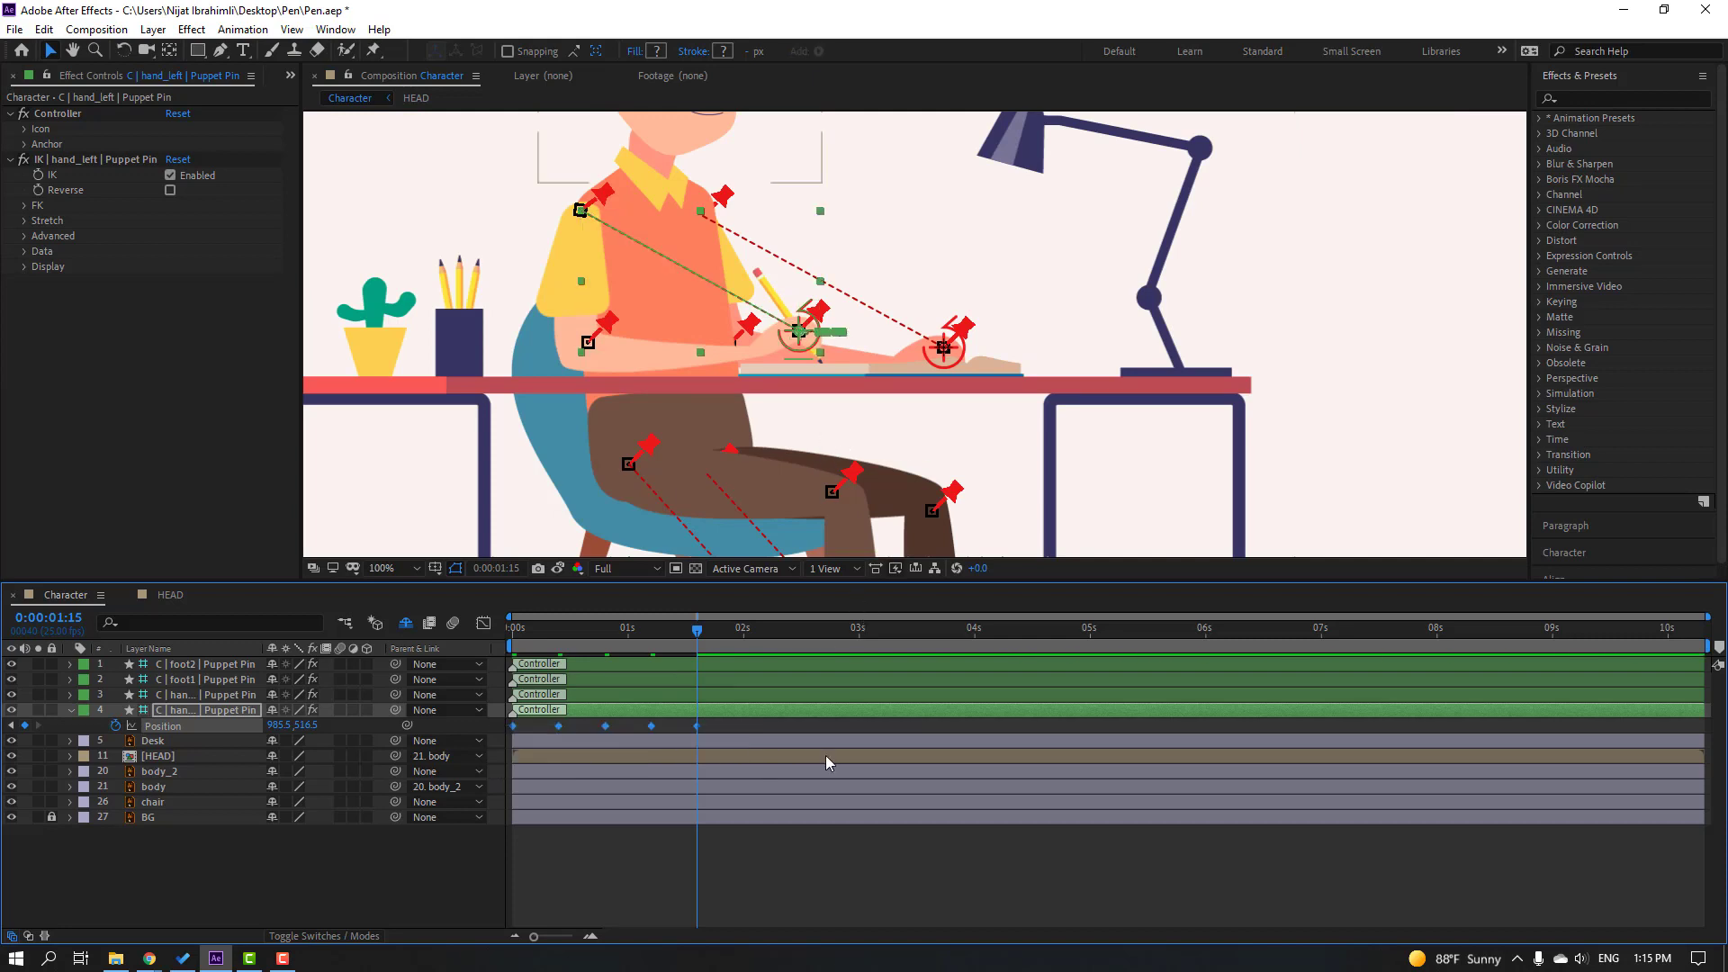
pyautogui.rightClick(696, 727)
pyautogui.moveTo(791, 715)
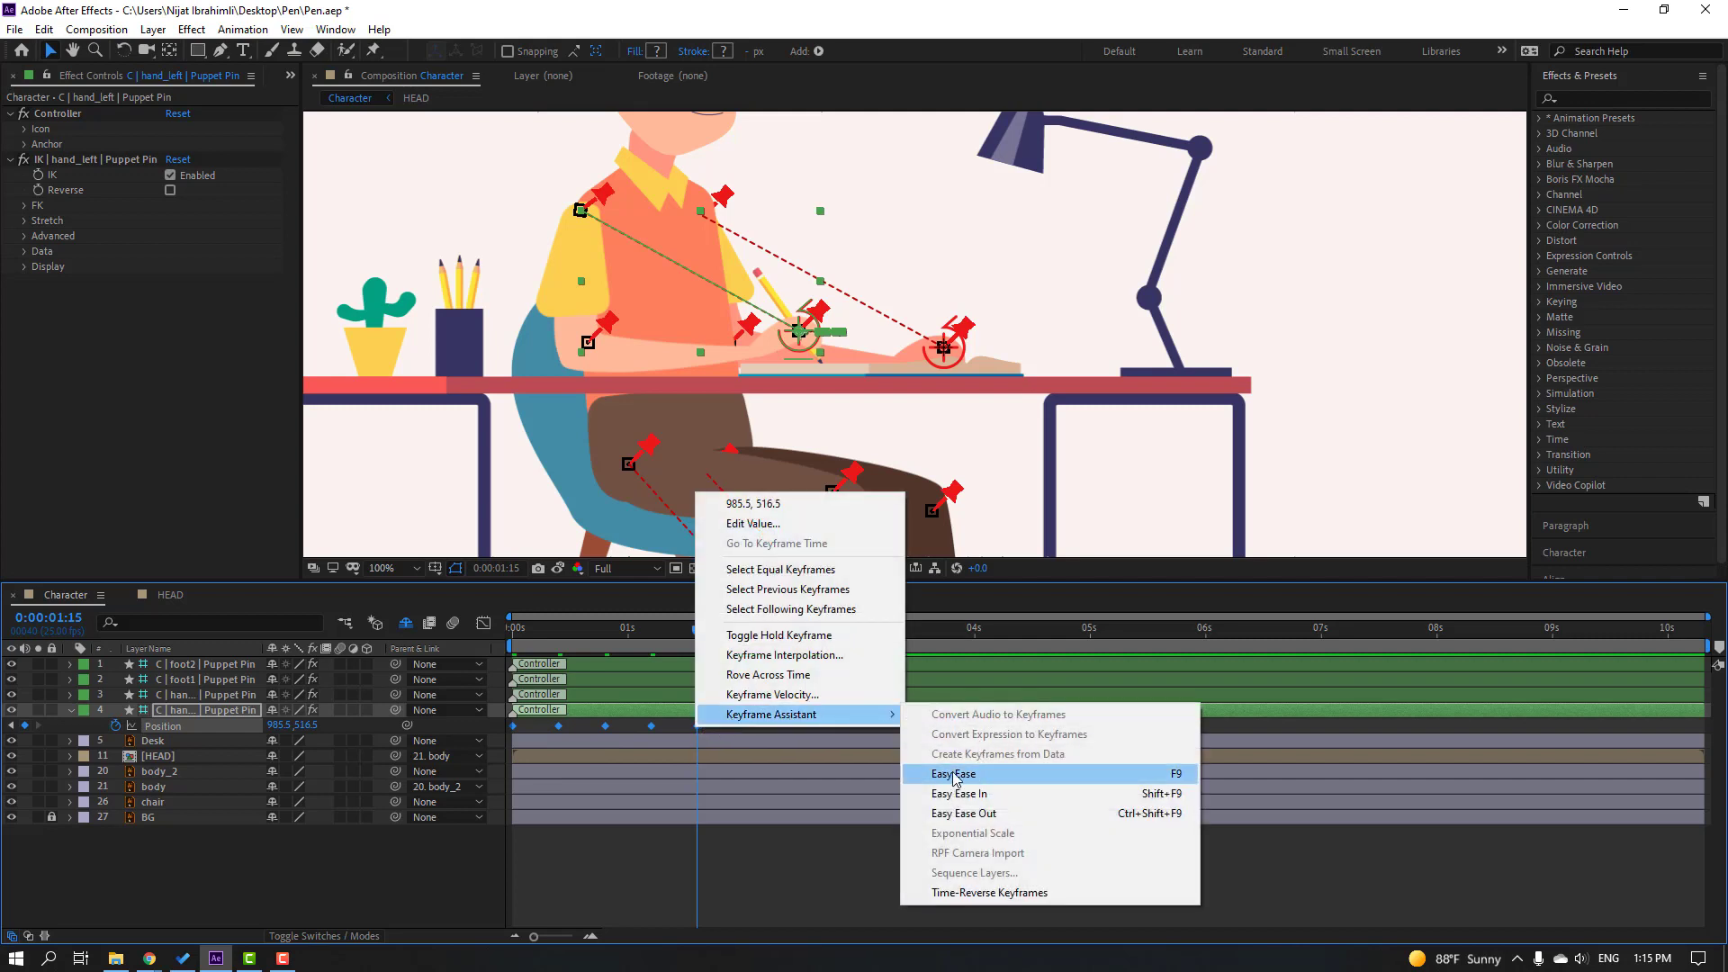
pyautogui.click(1188, 776)
pyautogui.click(698, 906)
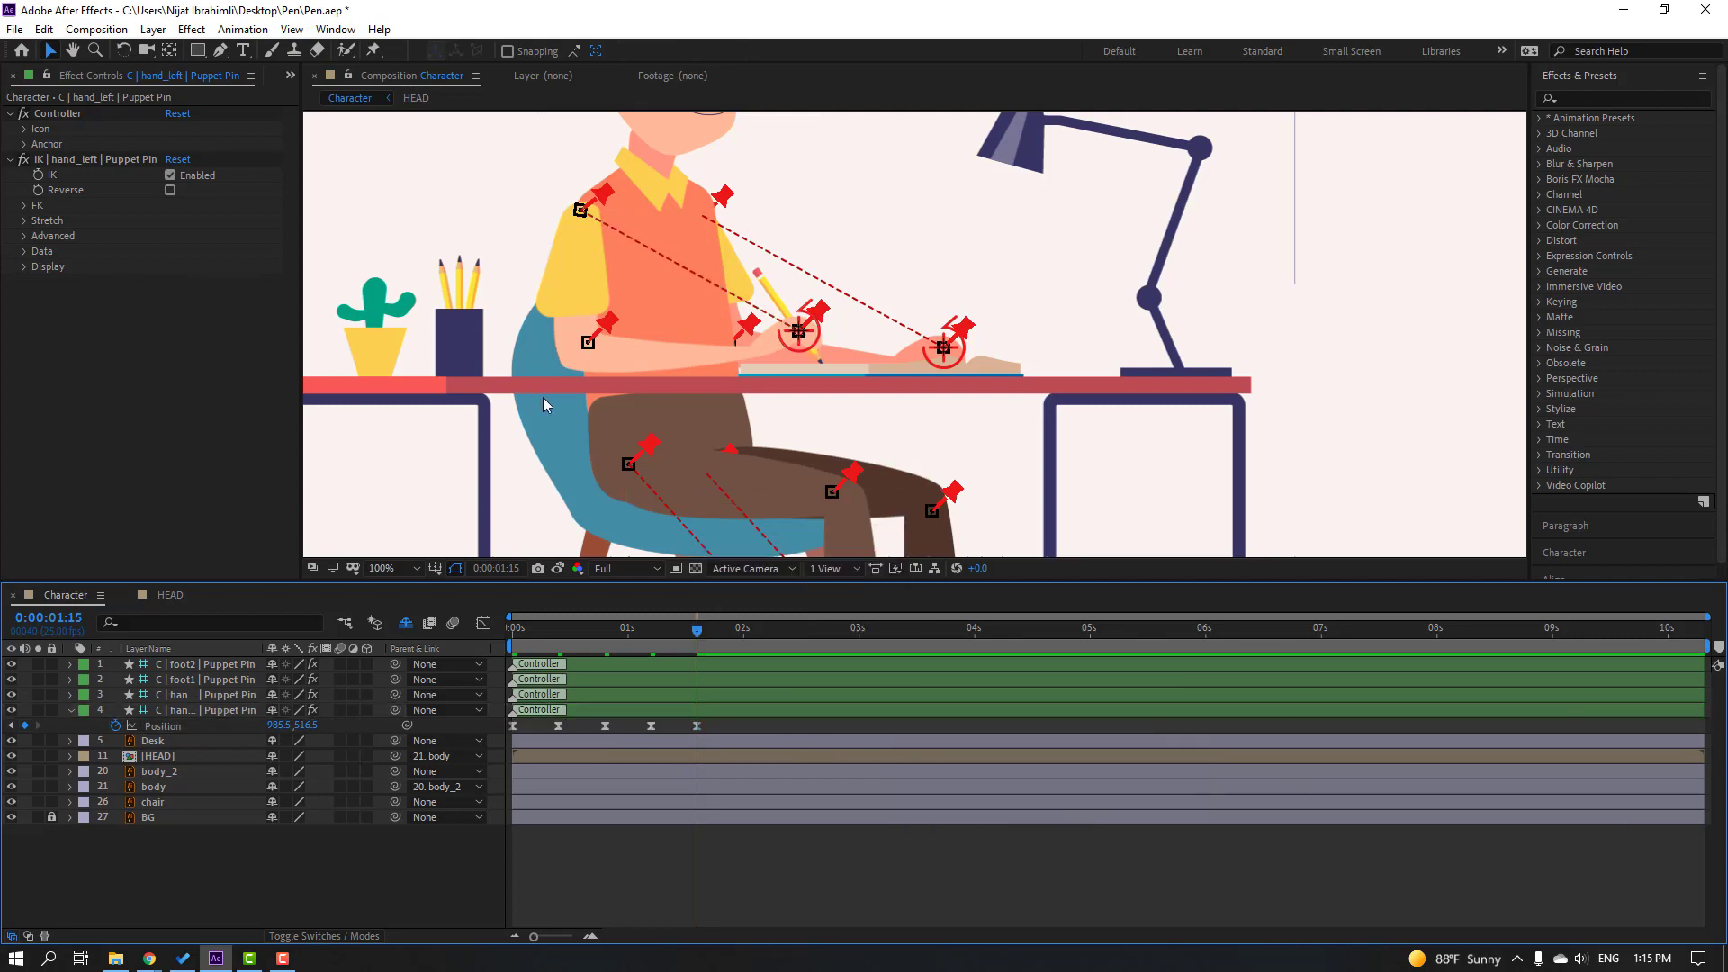
pyautogui.scroll(-2, 540, 446)
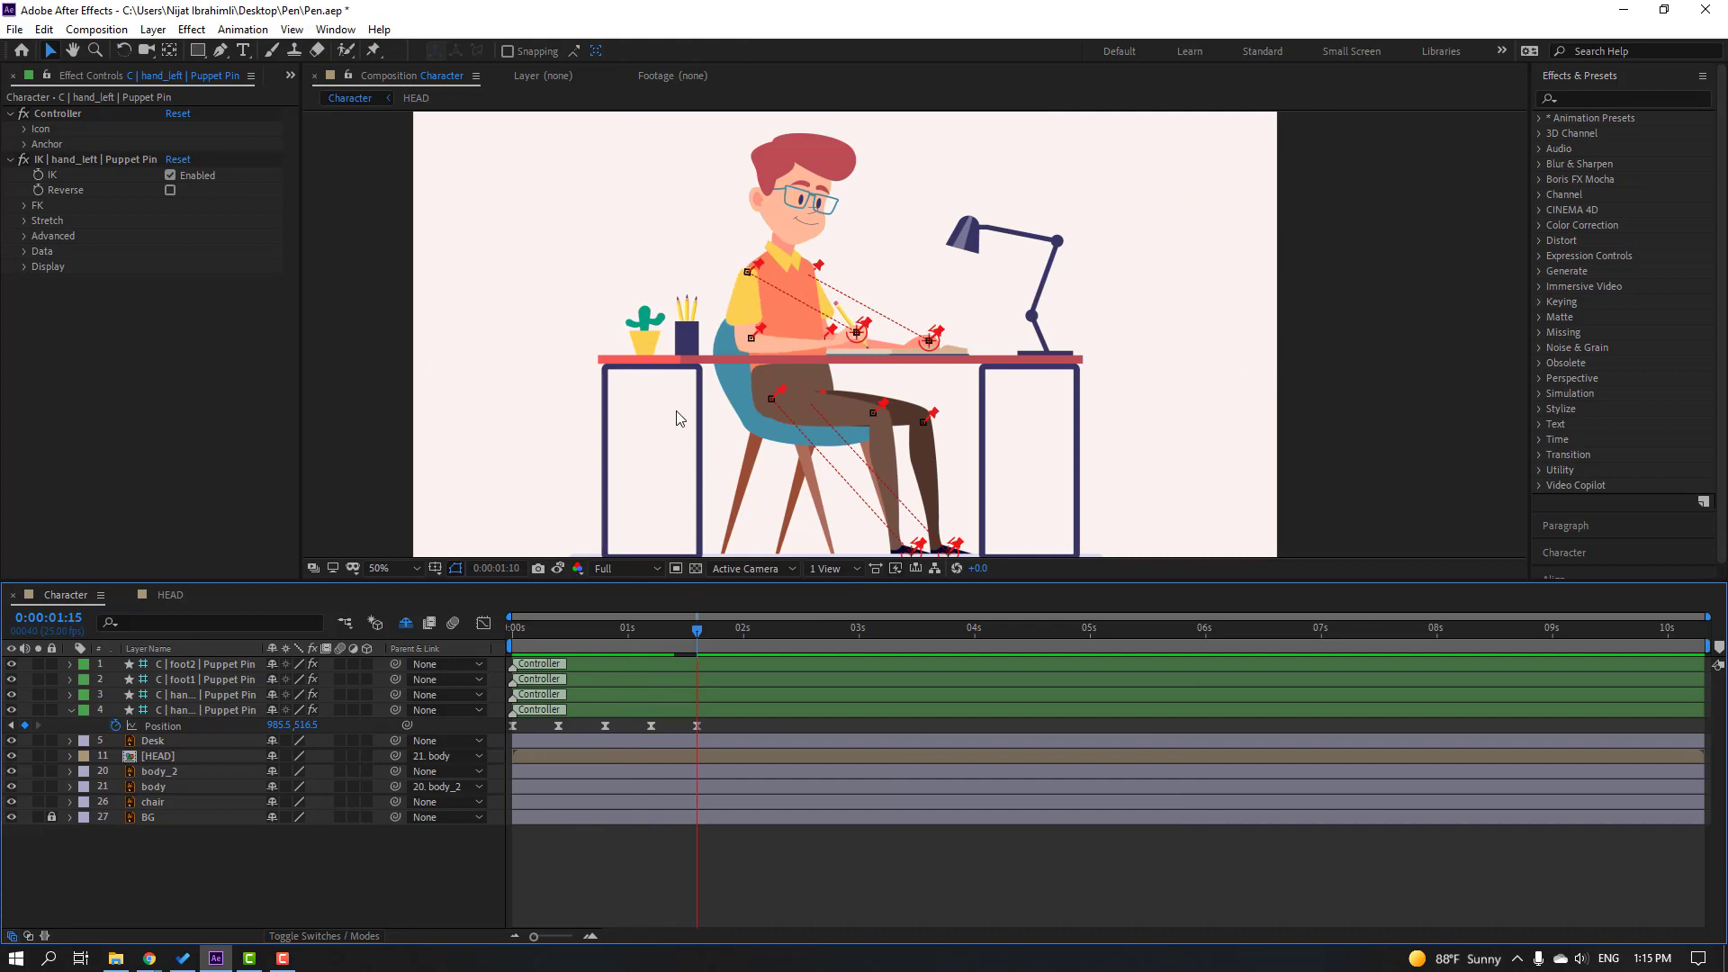
pyautogui.scroll(1, 677, 411)
pyautogui.press('space')
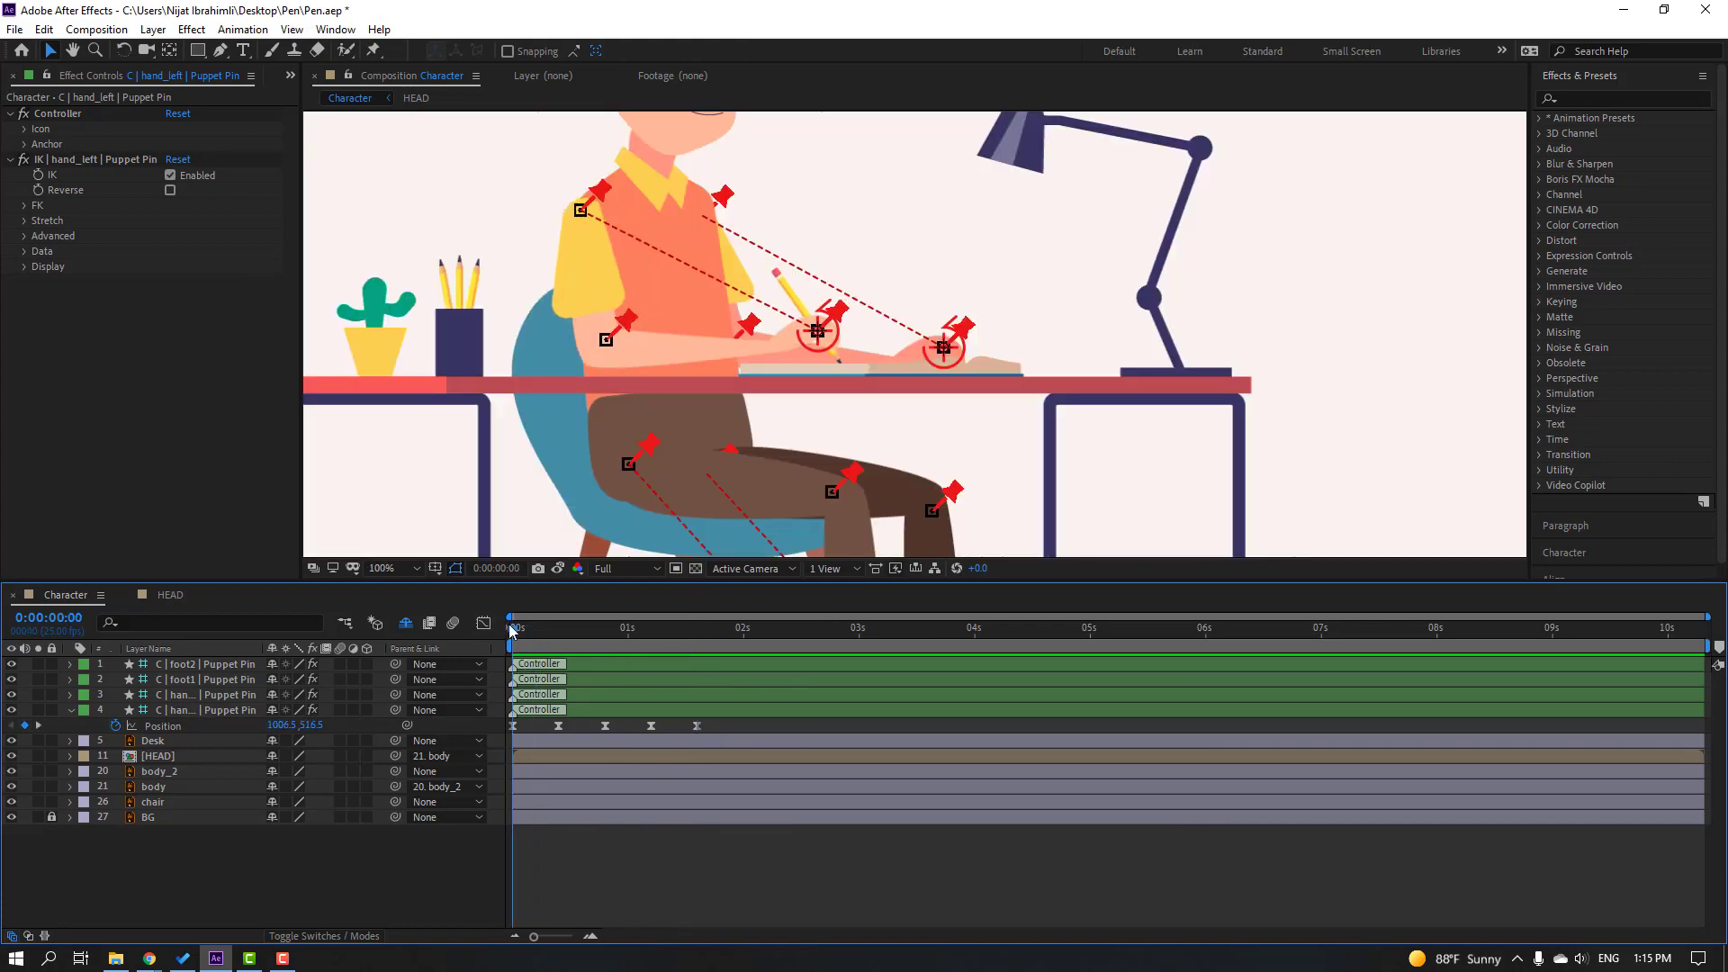
# Step: At 0:00:00:04, lift the hand_left controller with a Position keyframe at Y 506.5 and preview the motion
pyautogui.moveTo(519, 626); pyautogui.dragTo(531, 630)
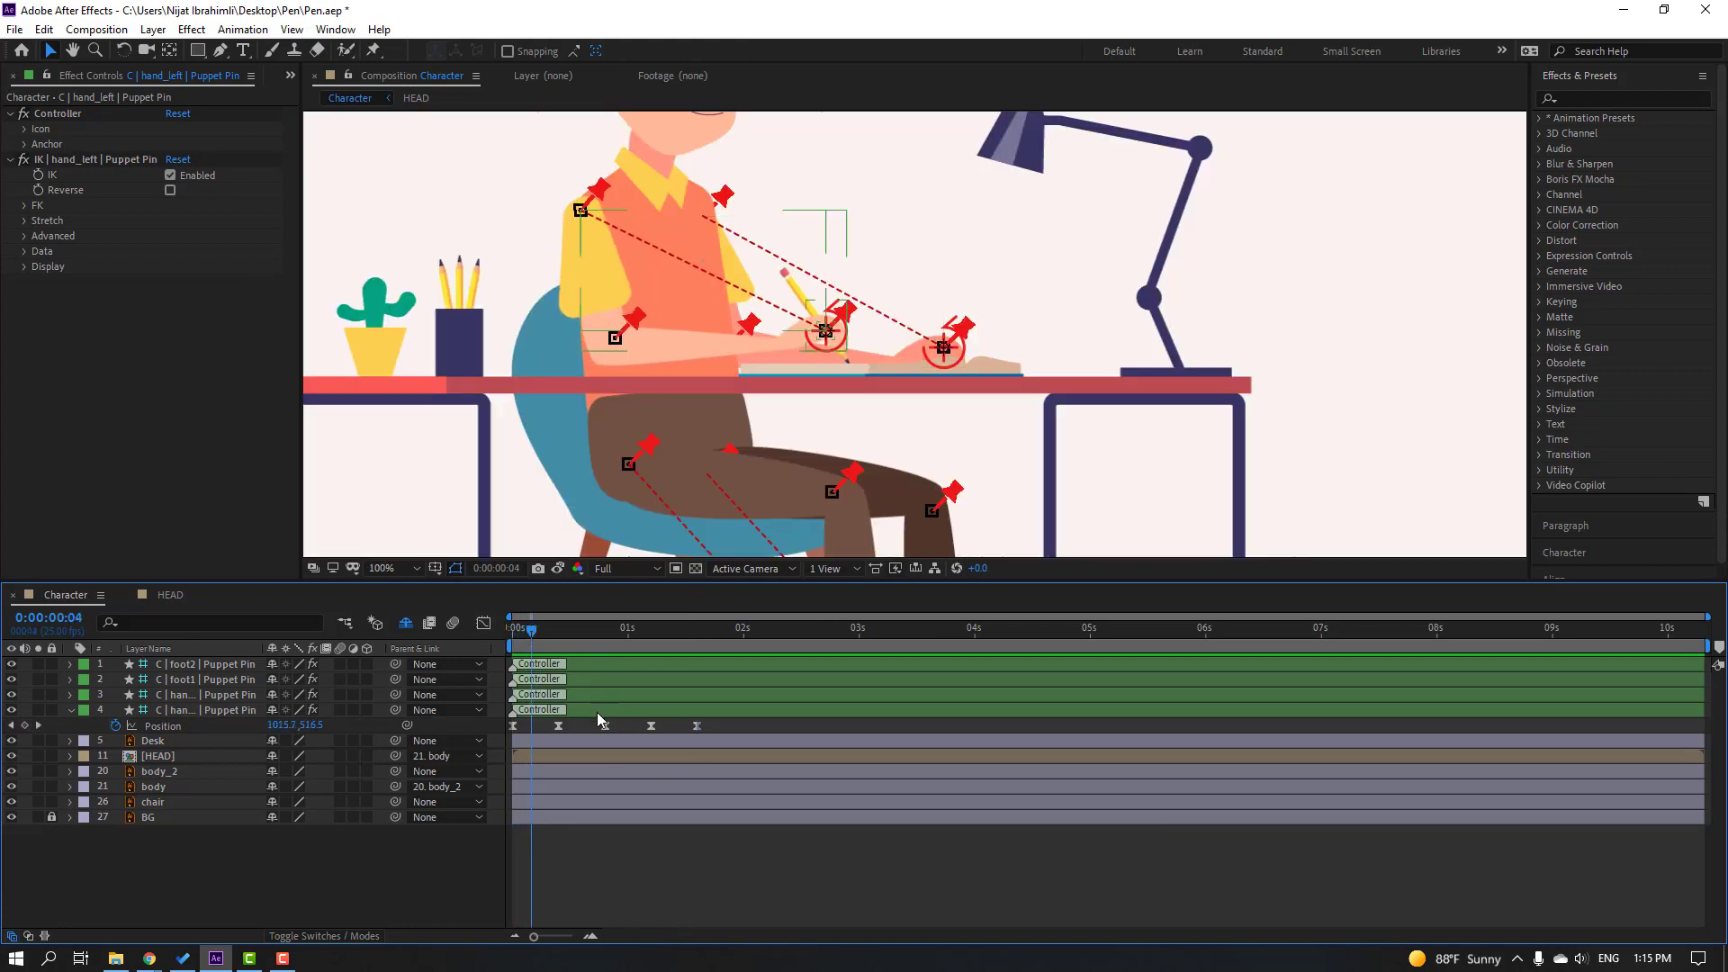
pyautogui.click(596, 711)
pyautogui.scroll(1, 819, 381)
pyautogui.moveTo(315, 731); pyautogui.dragTo(297, 738)
pyautogui.press('space')
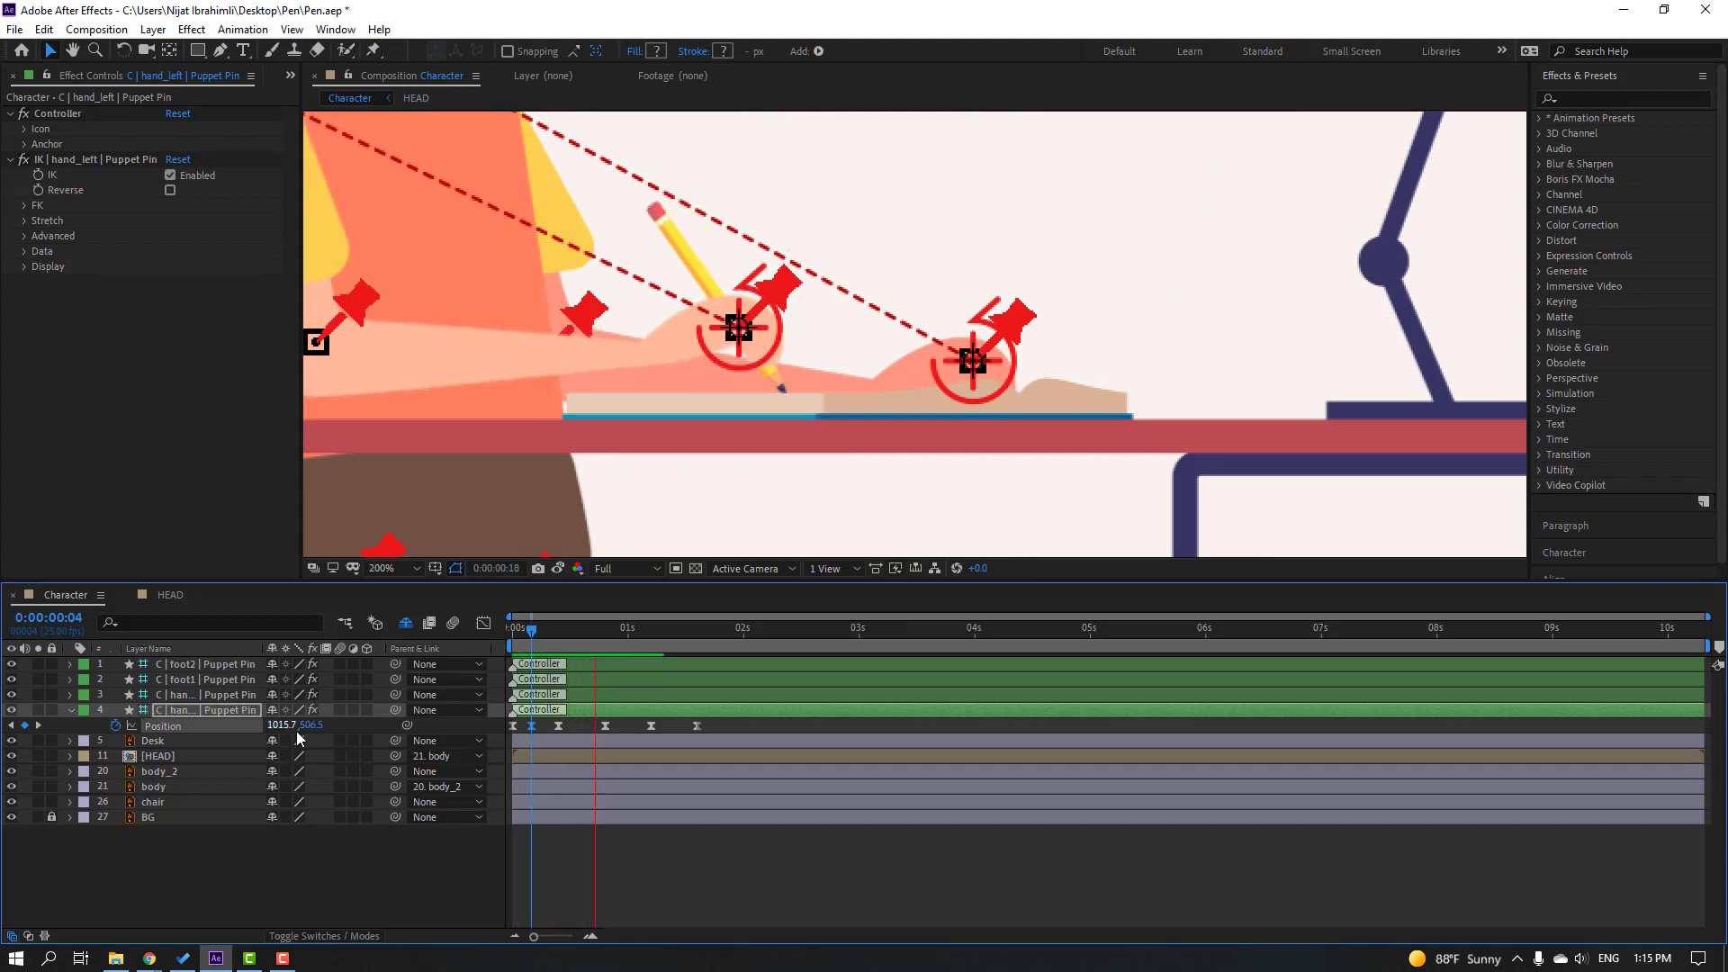
# Step: At 0:00:01:10, lift the hand_left controller with a Position keyframe at Y 508.5 and preview the motion
pyautogui.click(637, 629)
pyautogui.moveTo(635, 628); pyautogui.dragTo(674, 634)
pyautogui.moveTo(320, 731); pyautogui.dragTo(313, 750)
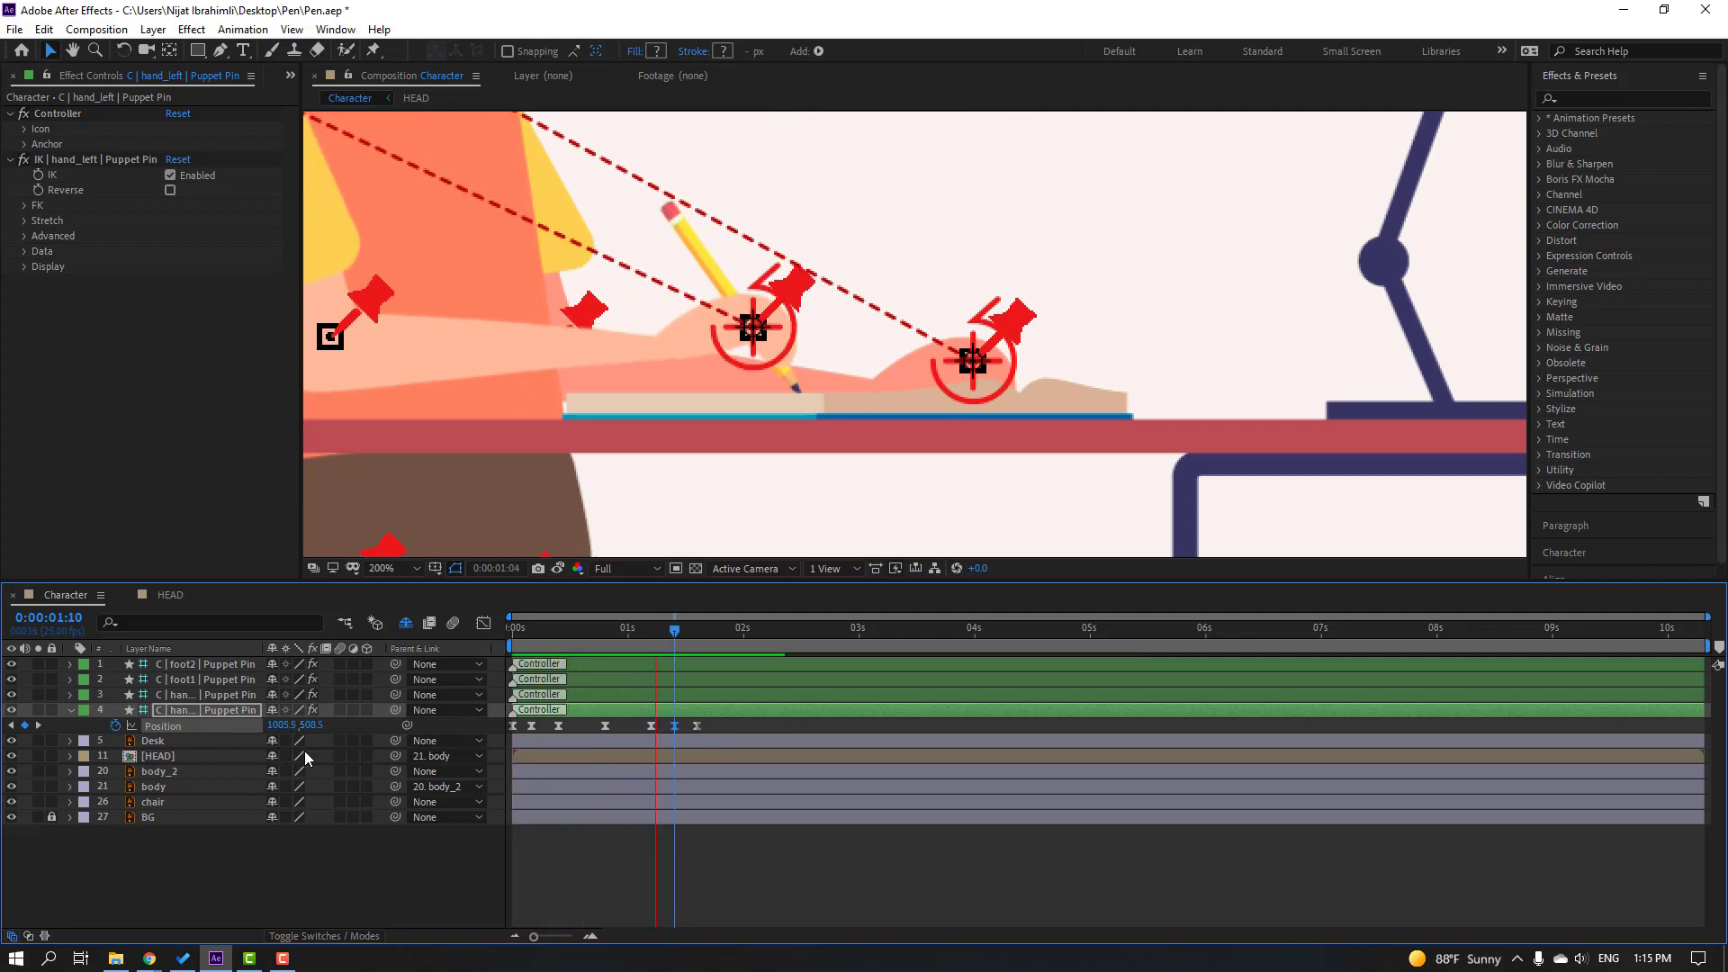
pyautogui.scroll(-2, 791, 393)
pyautogui.scroll(-1, 813, 439)
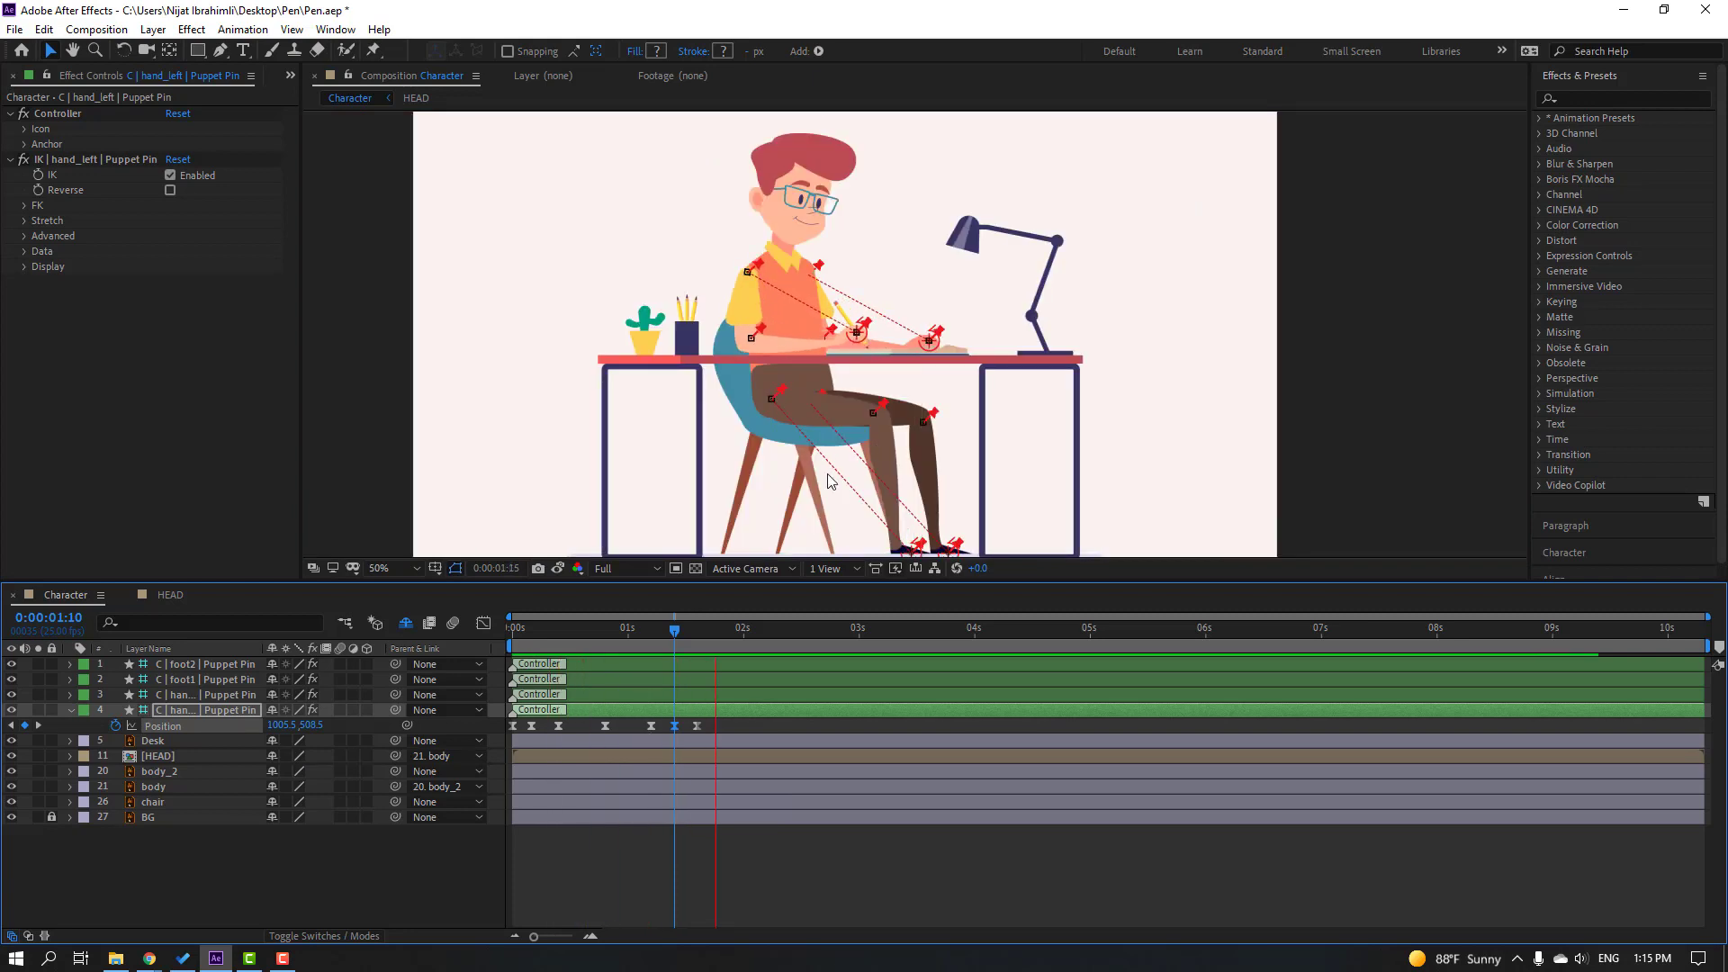
# Step: Duplicate all of the hand_left controller's Position keyframes by copying them and pasting at 0:00:01:15
pyautogui.moveTo(675, 628); pyautogui.dragTo(687, 630)
pyautogui.moveTo(723, 728); pyautogui.dragTo(580, 730)
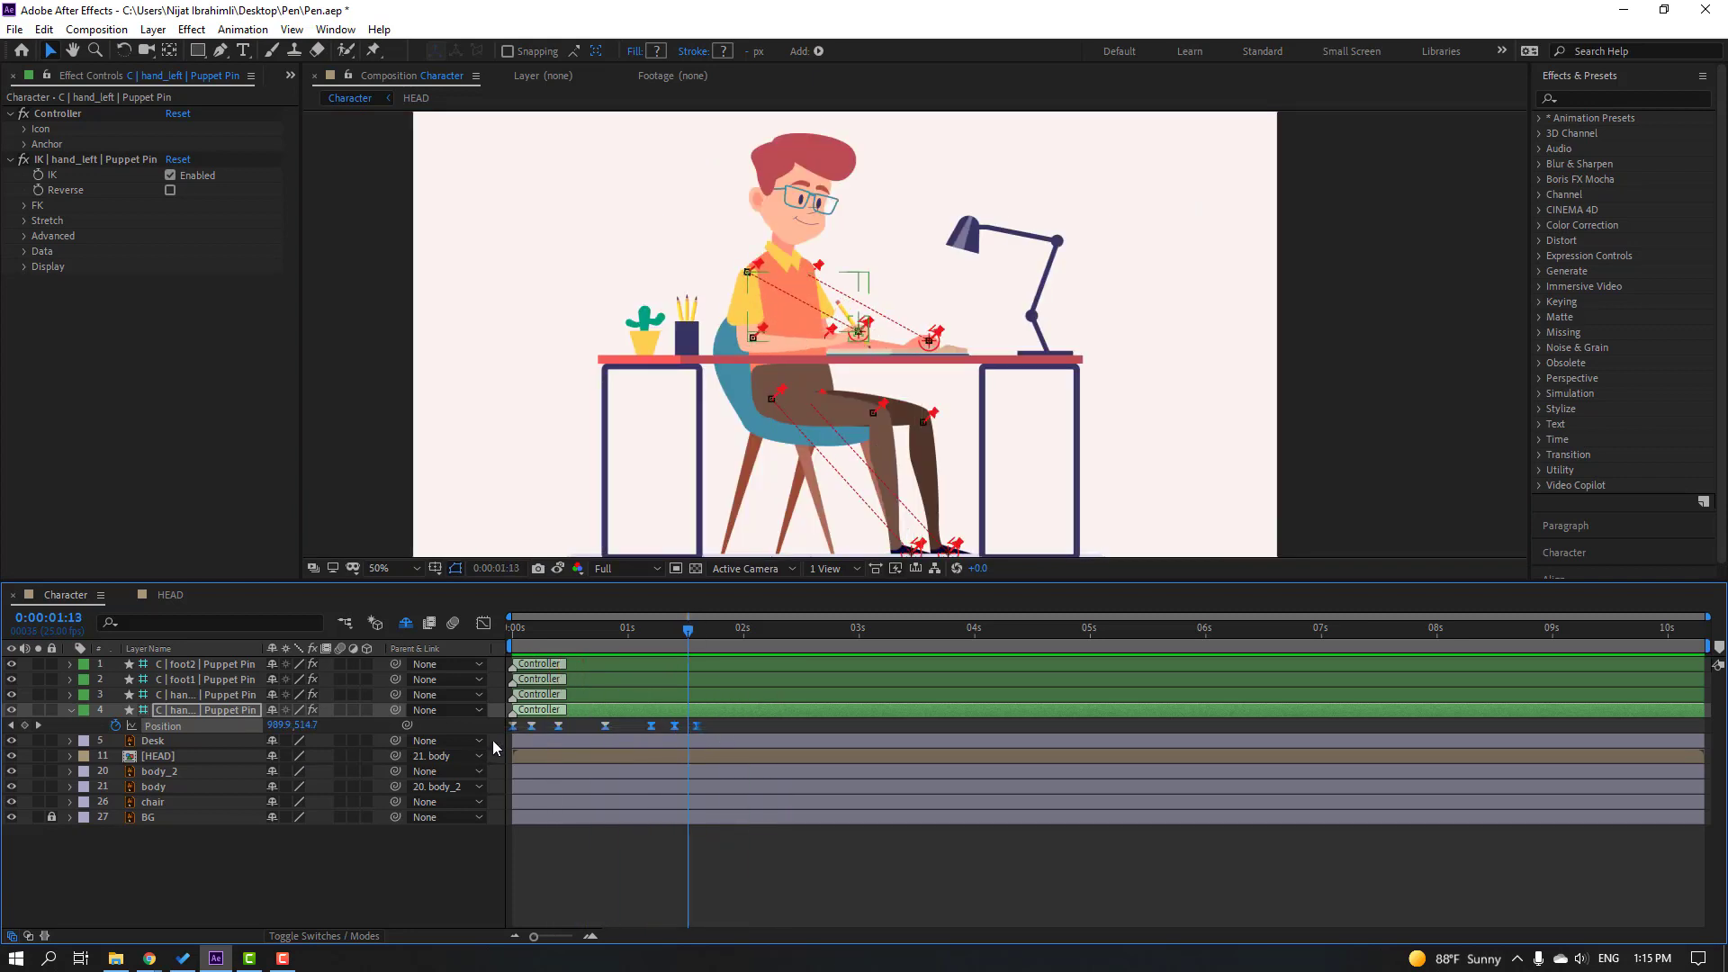
pyautogui.moveTo(690, 631); pyautogui.dragTo(696, 629)
pyautogui.hotkey('ctrl', 'v')
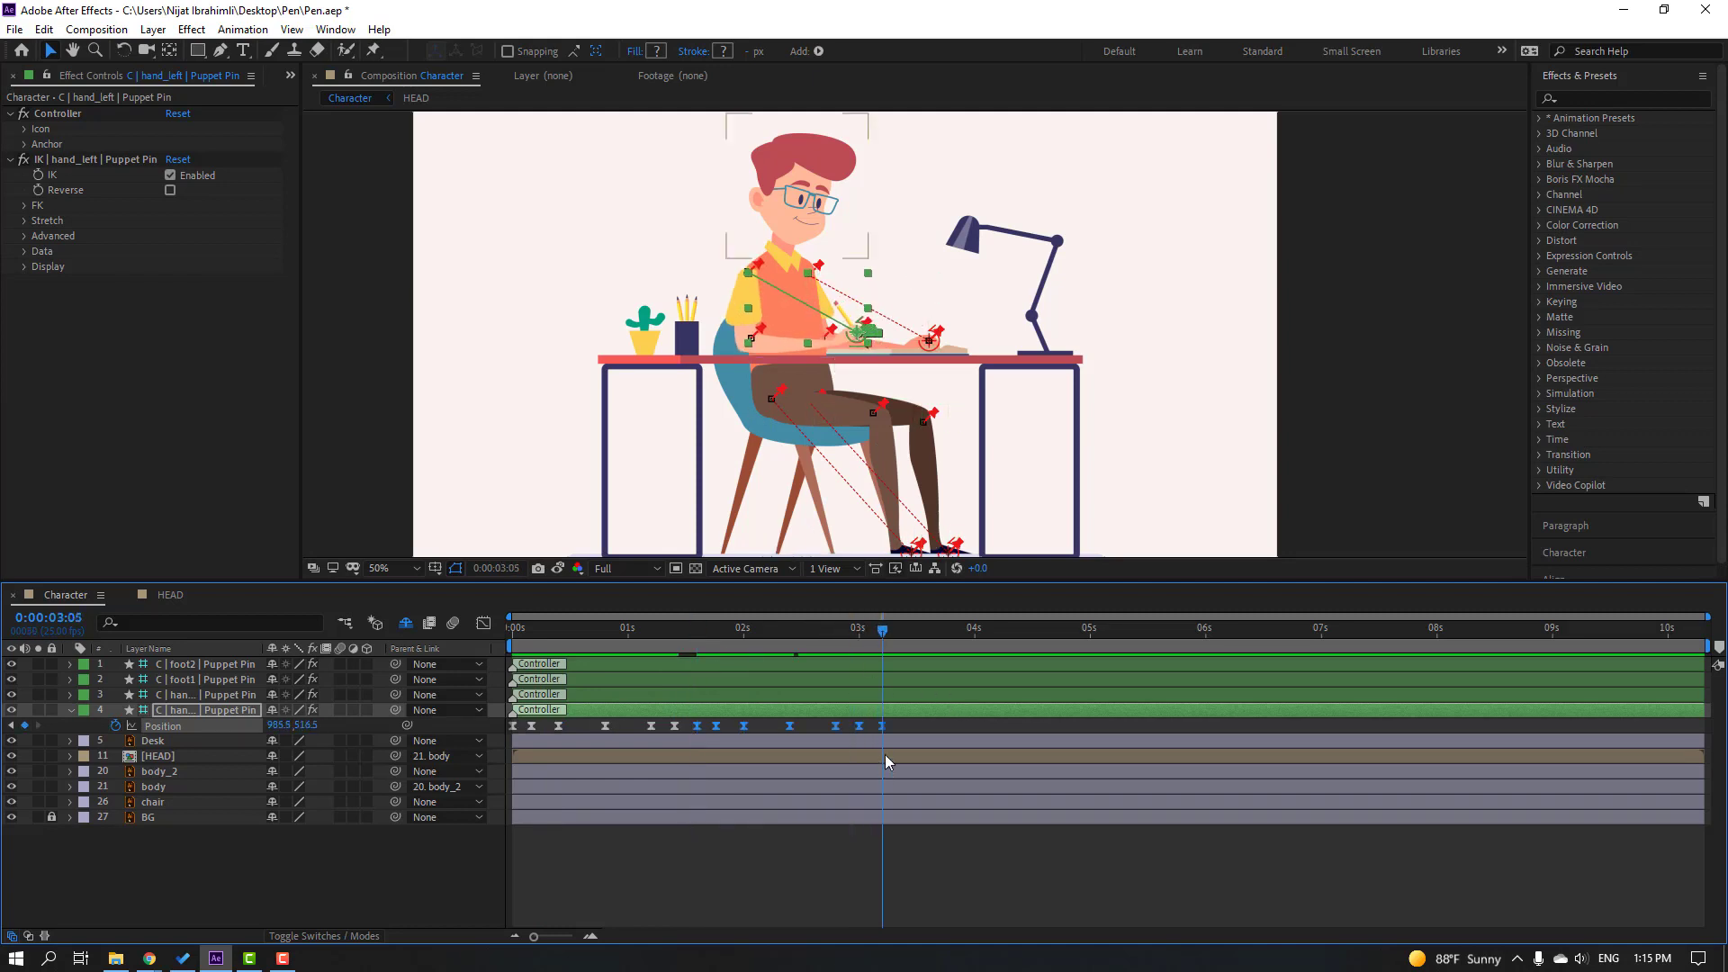
# Step: Copy the whole hand_left Position keyframe sequence and paste it at 0:00:03:05 and again at 0:00:06:10
pyautogui.moveTo(916, 724); pyautogui.dragTo(508, 759)
pyautogui.hotkey('ctrl', 'v')
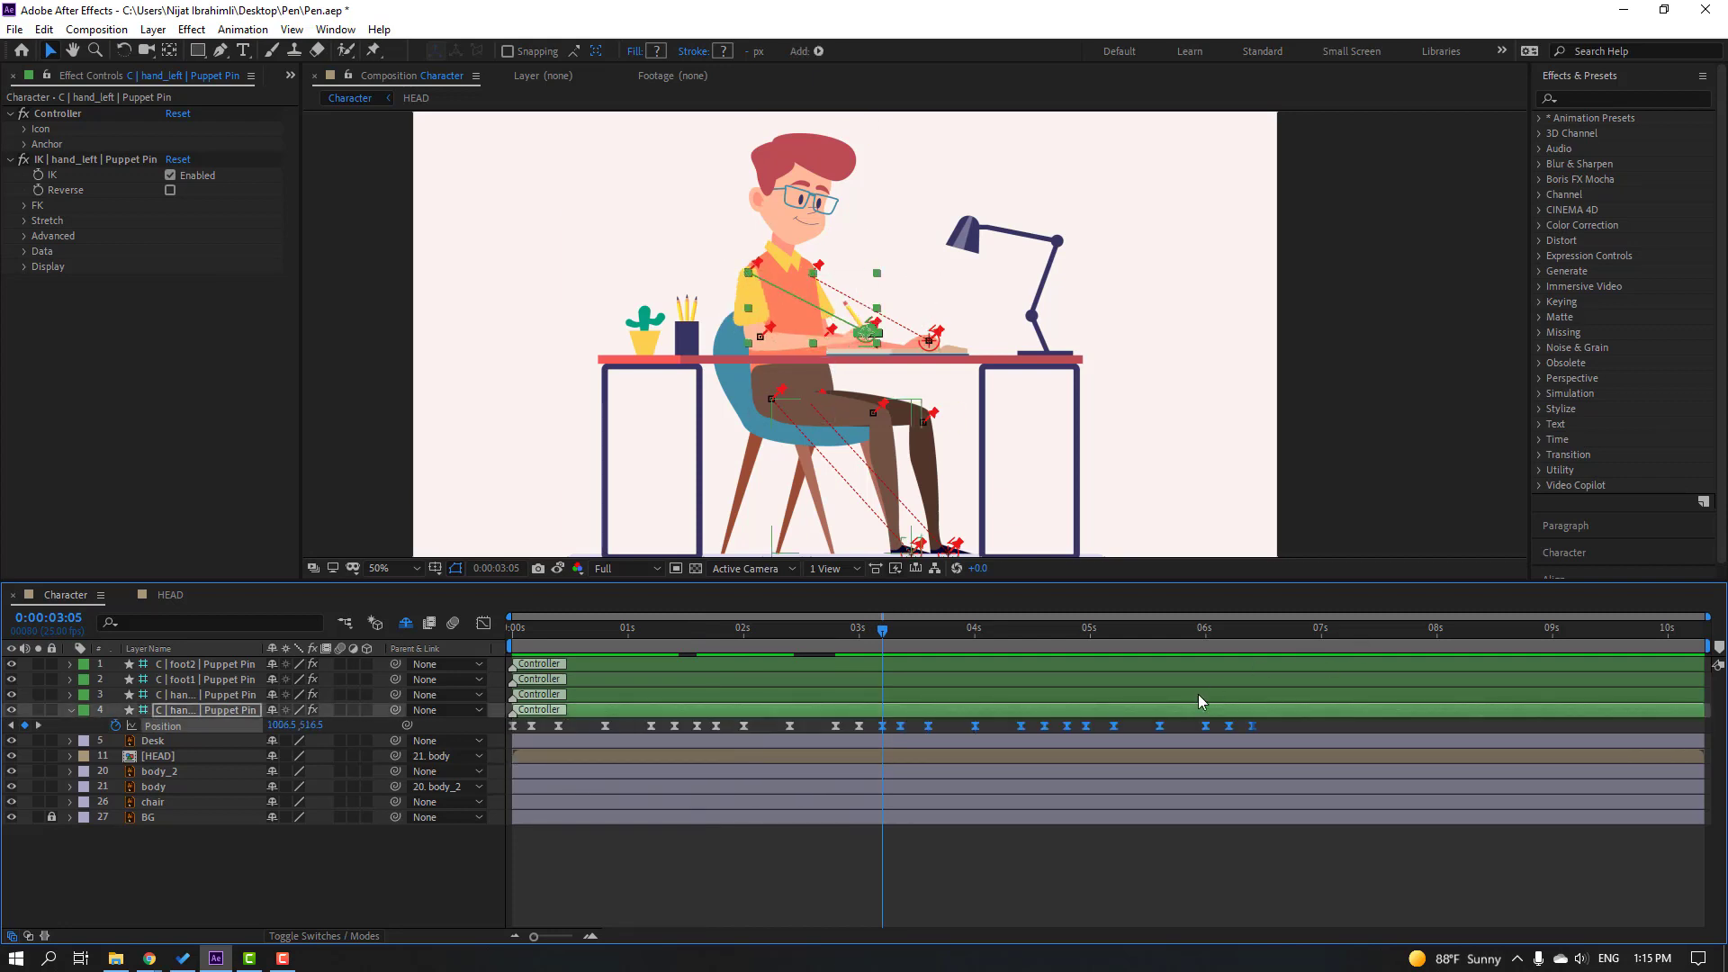
pyautogui.click(1253, 634)
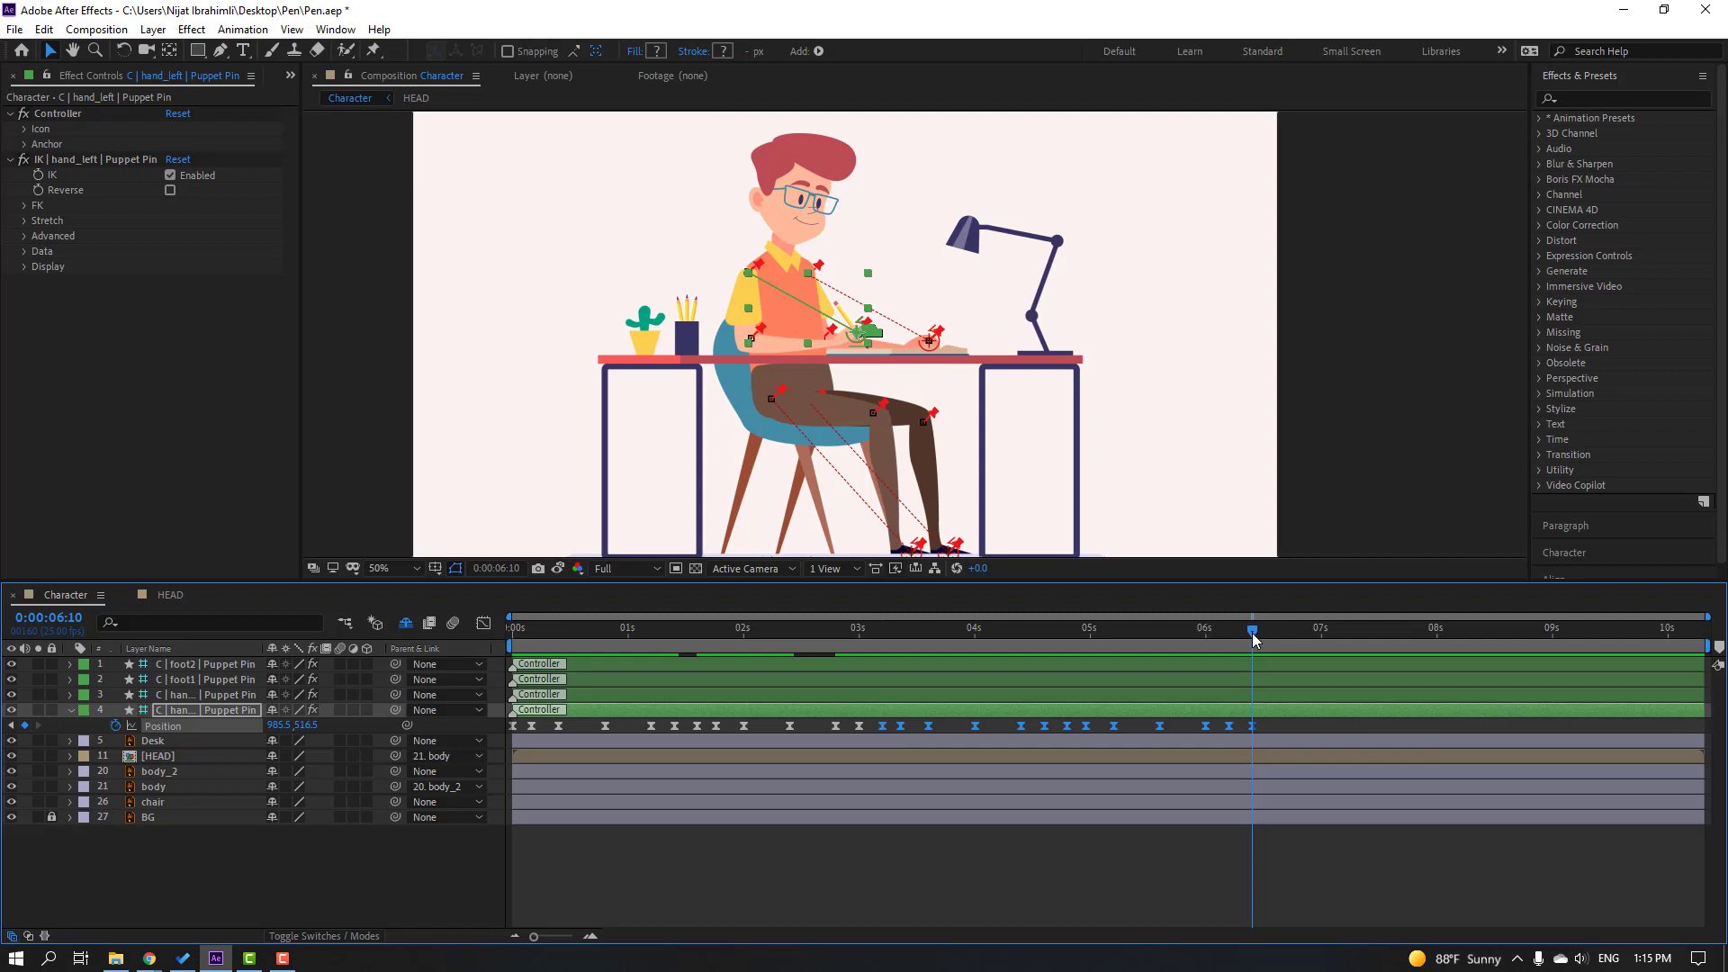
pyautogui.hotkey('ctrl', 'v')
# Step: End the work area at the last hand_left keyframe, trim the composition to the work area, and preview it
pyautogui.moveTo(1709, 646); pyautogui.dragTo(1627, 658)
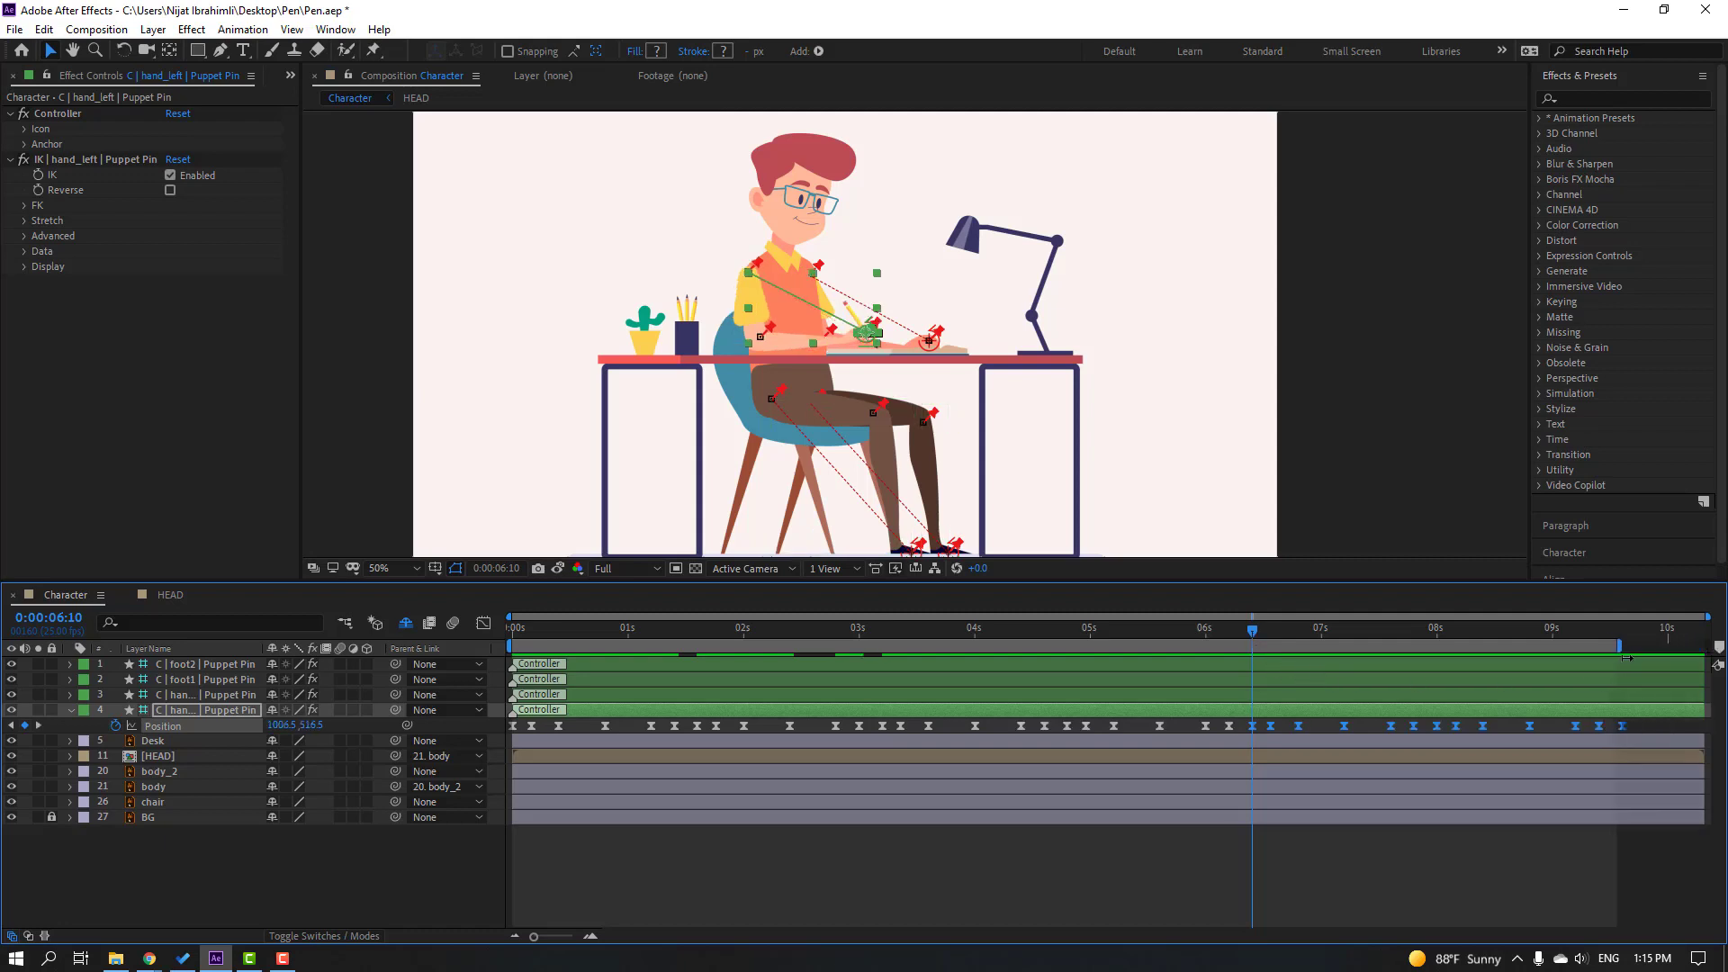
pyautogui.rightClick(1529, 641)
pyautogui.click(1510, 707)
pyautogui.click(1410, 868)
pyautogui.press('space')
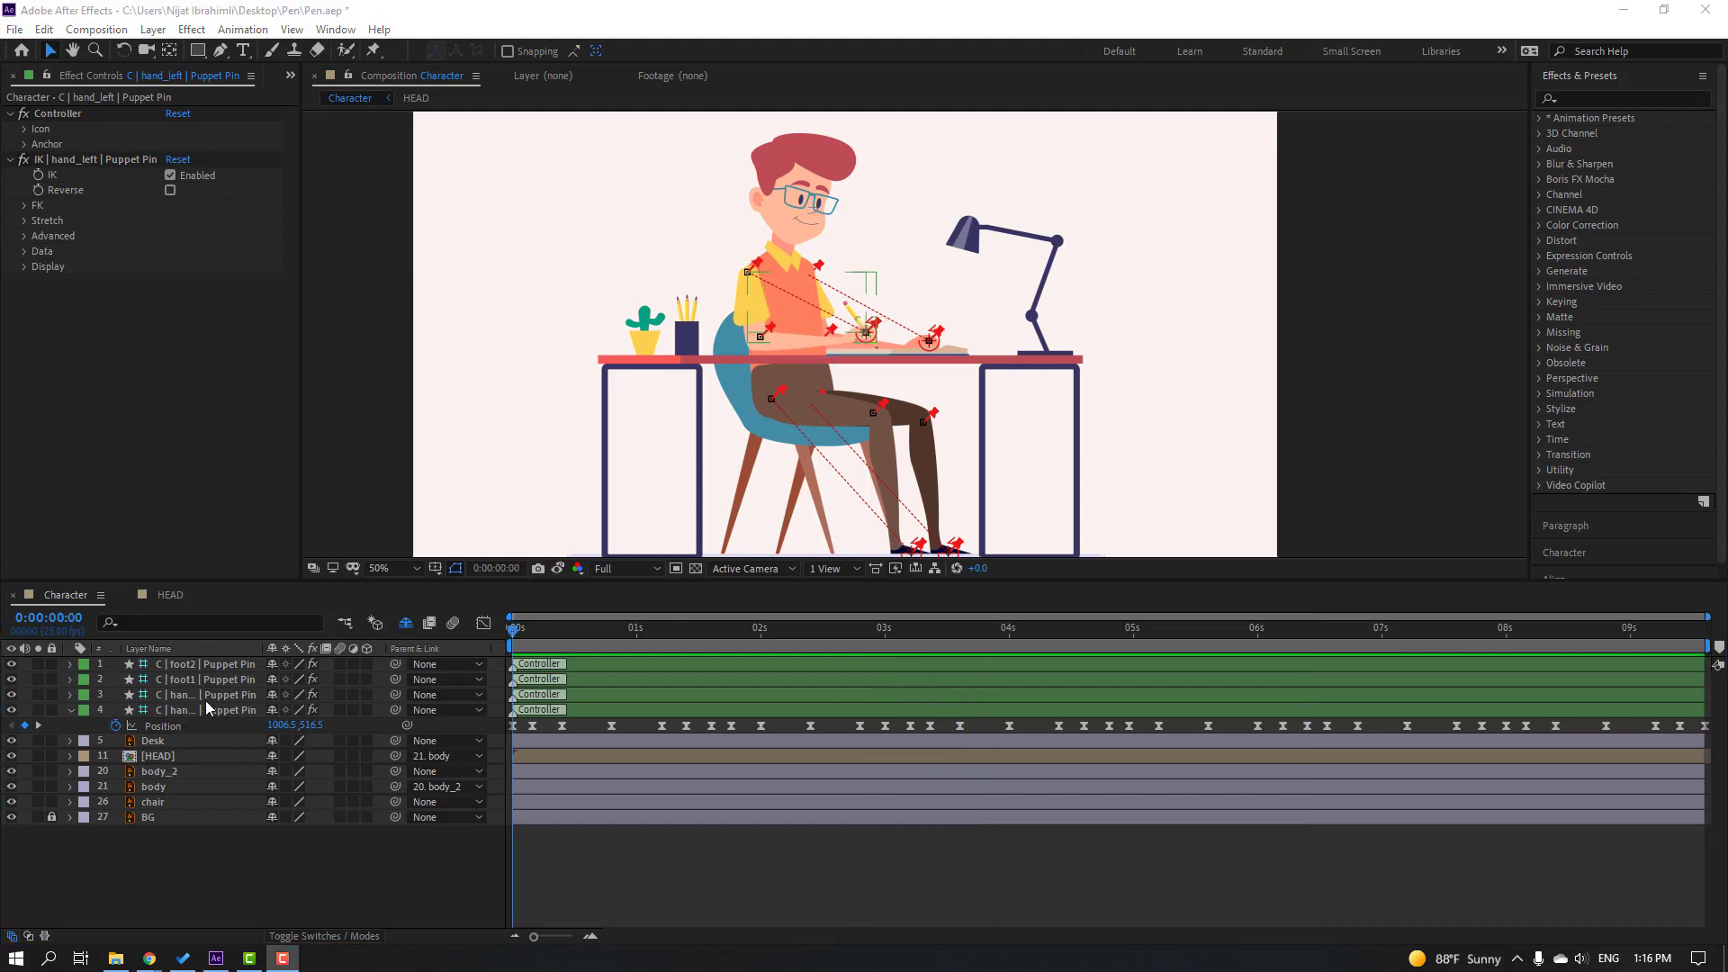
# Step: Keyframe the hand_right controller's Position at 0:00:00:05, and set its X position to 1126.5 at 0:00:00:15
pyautogui.click(206, 694)
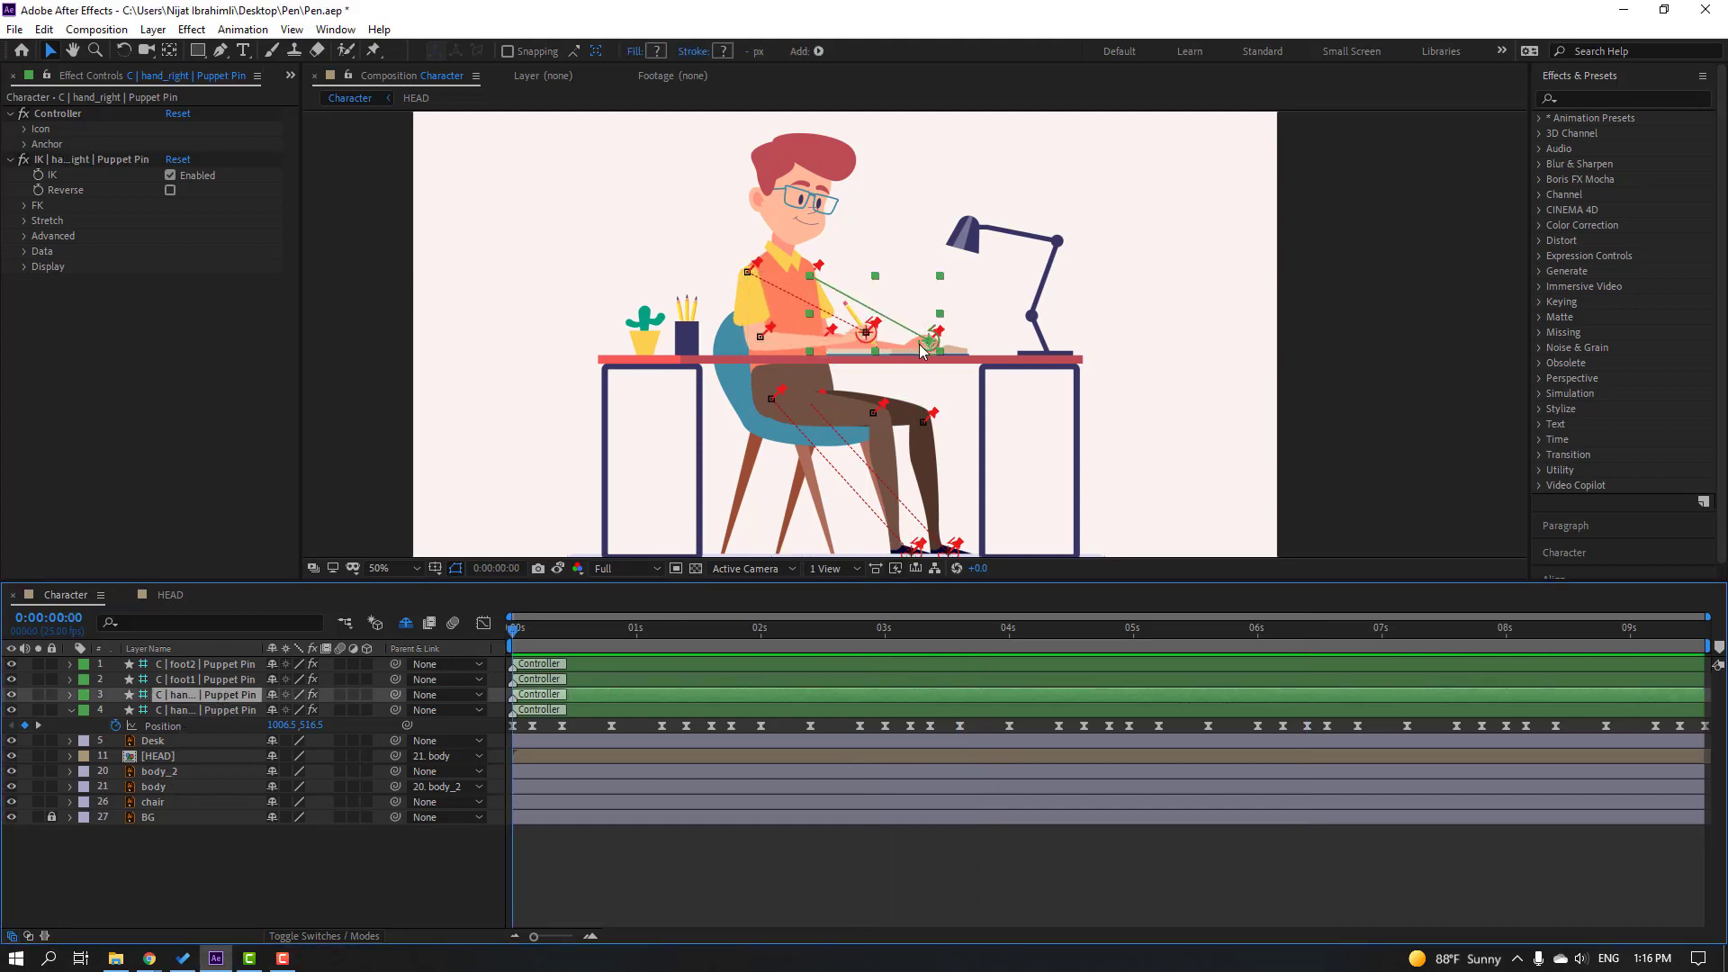
pyautogui.press('p')
pyautogui.moveTo(518, 632); pyautogui.dragTo(538, 635)
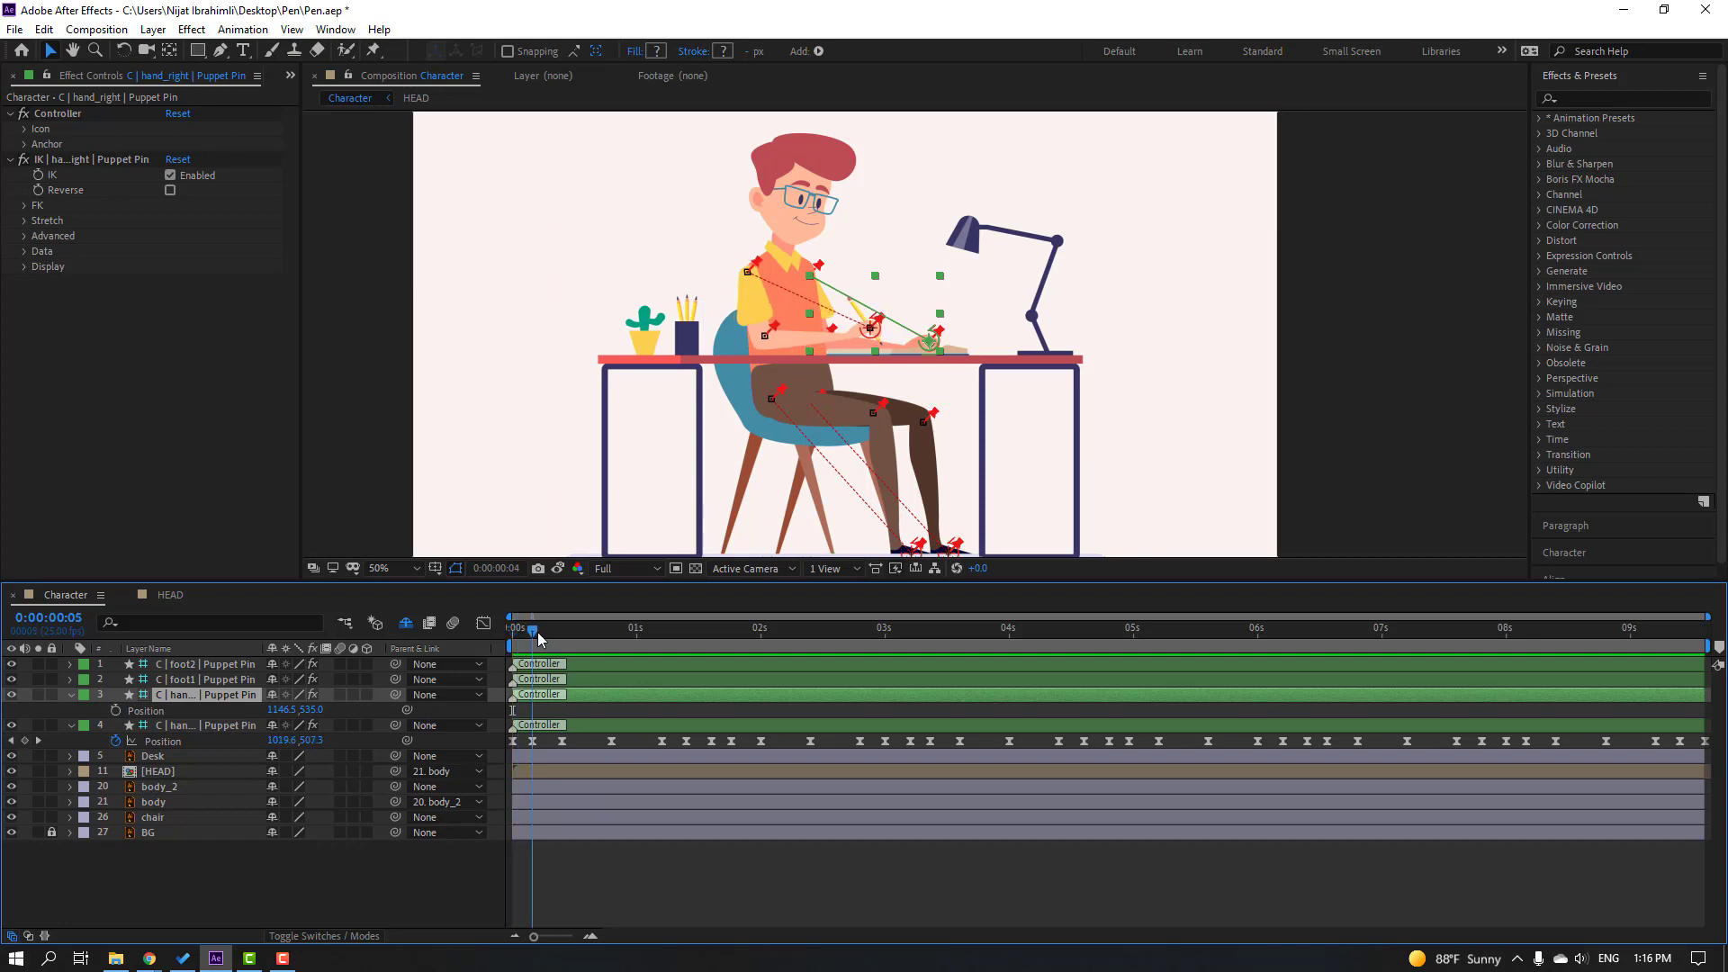
pyautogui.click(115, 711)
pyautogui.press('.')
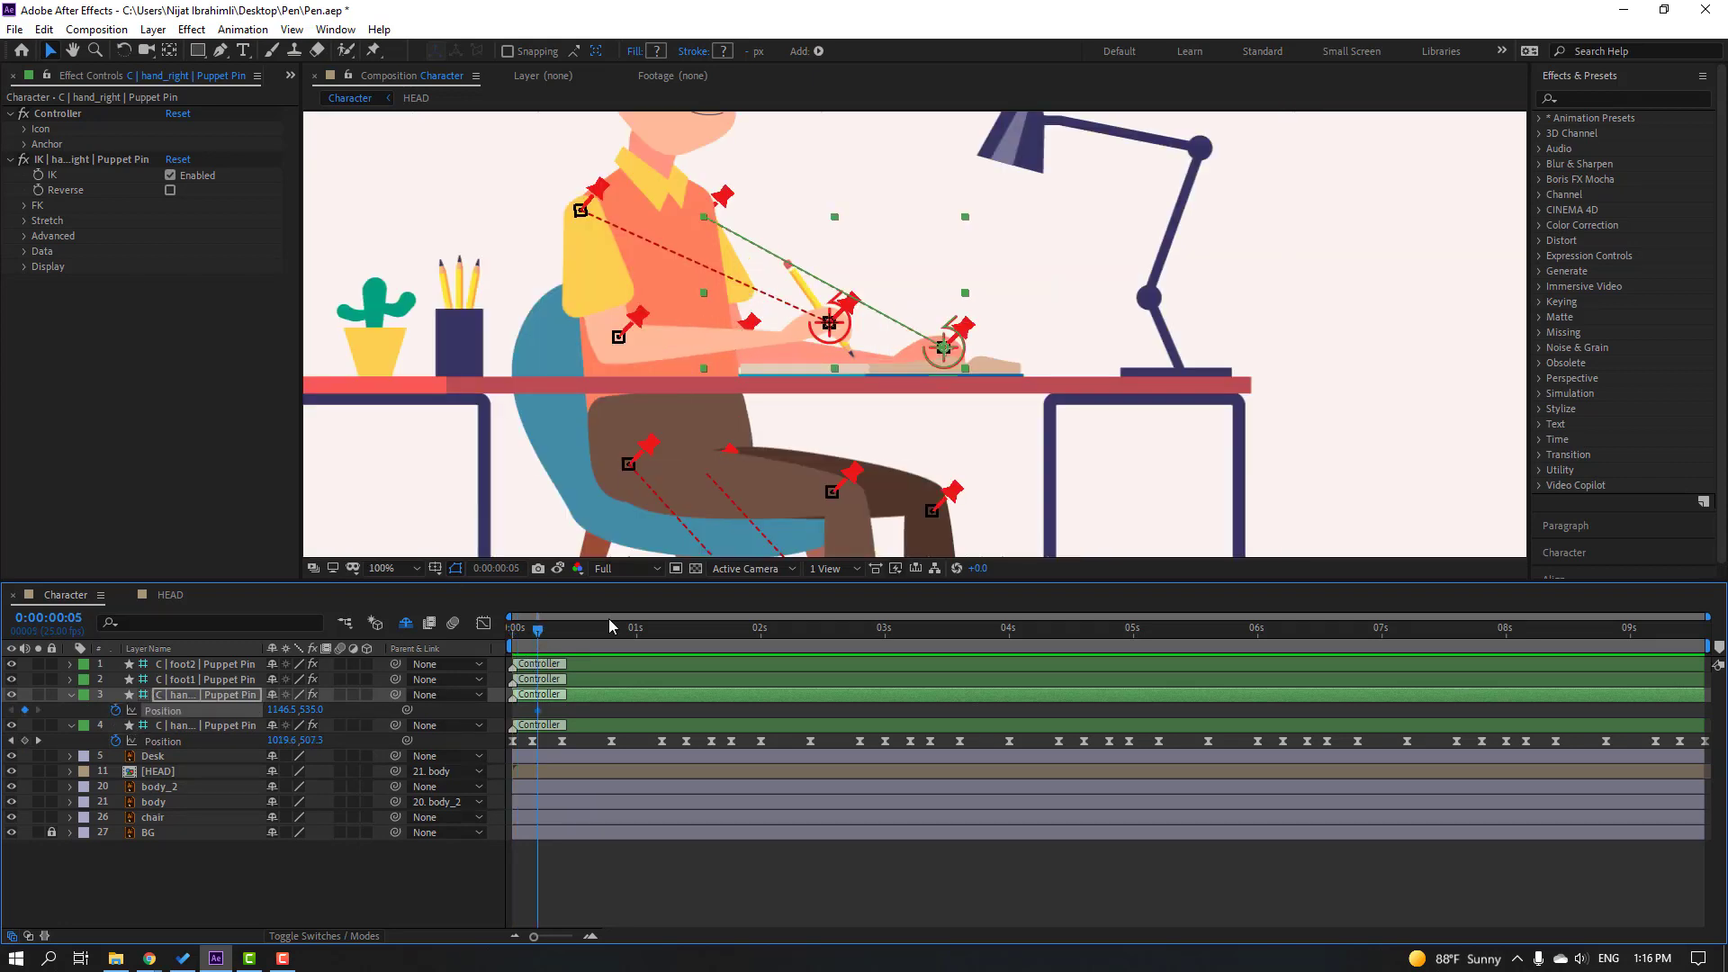
pyautogui.hotkey('shift', 'pagedown')
pyautogui.moveTo(283, 710); pyautogui.dragTo(271, 710)
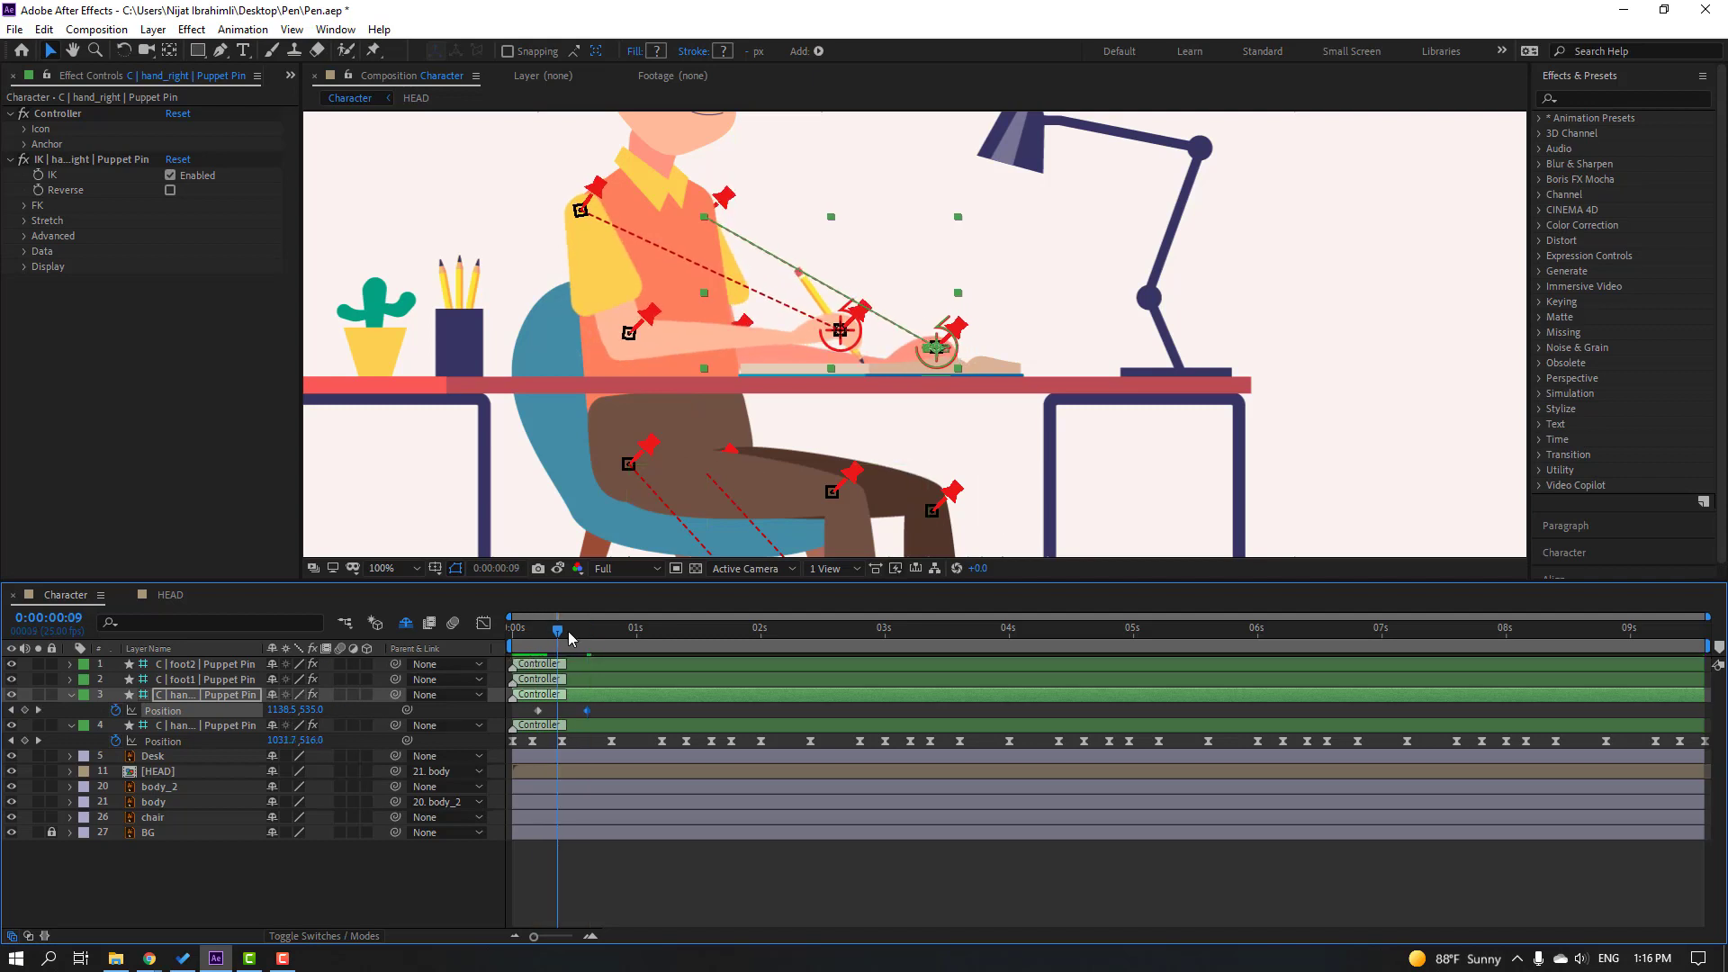
# Step: Apply Easy Ease to the two hand_right Position keyframes and preview the animation
pyautogui.click(538, 710)
pyautogui.rightClick(542, 712)
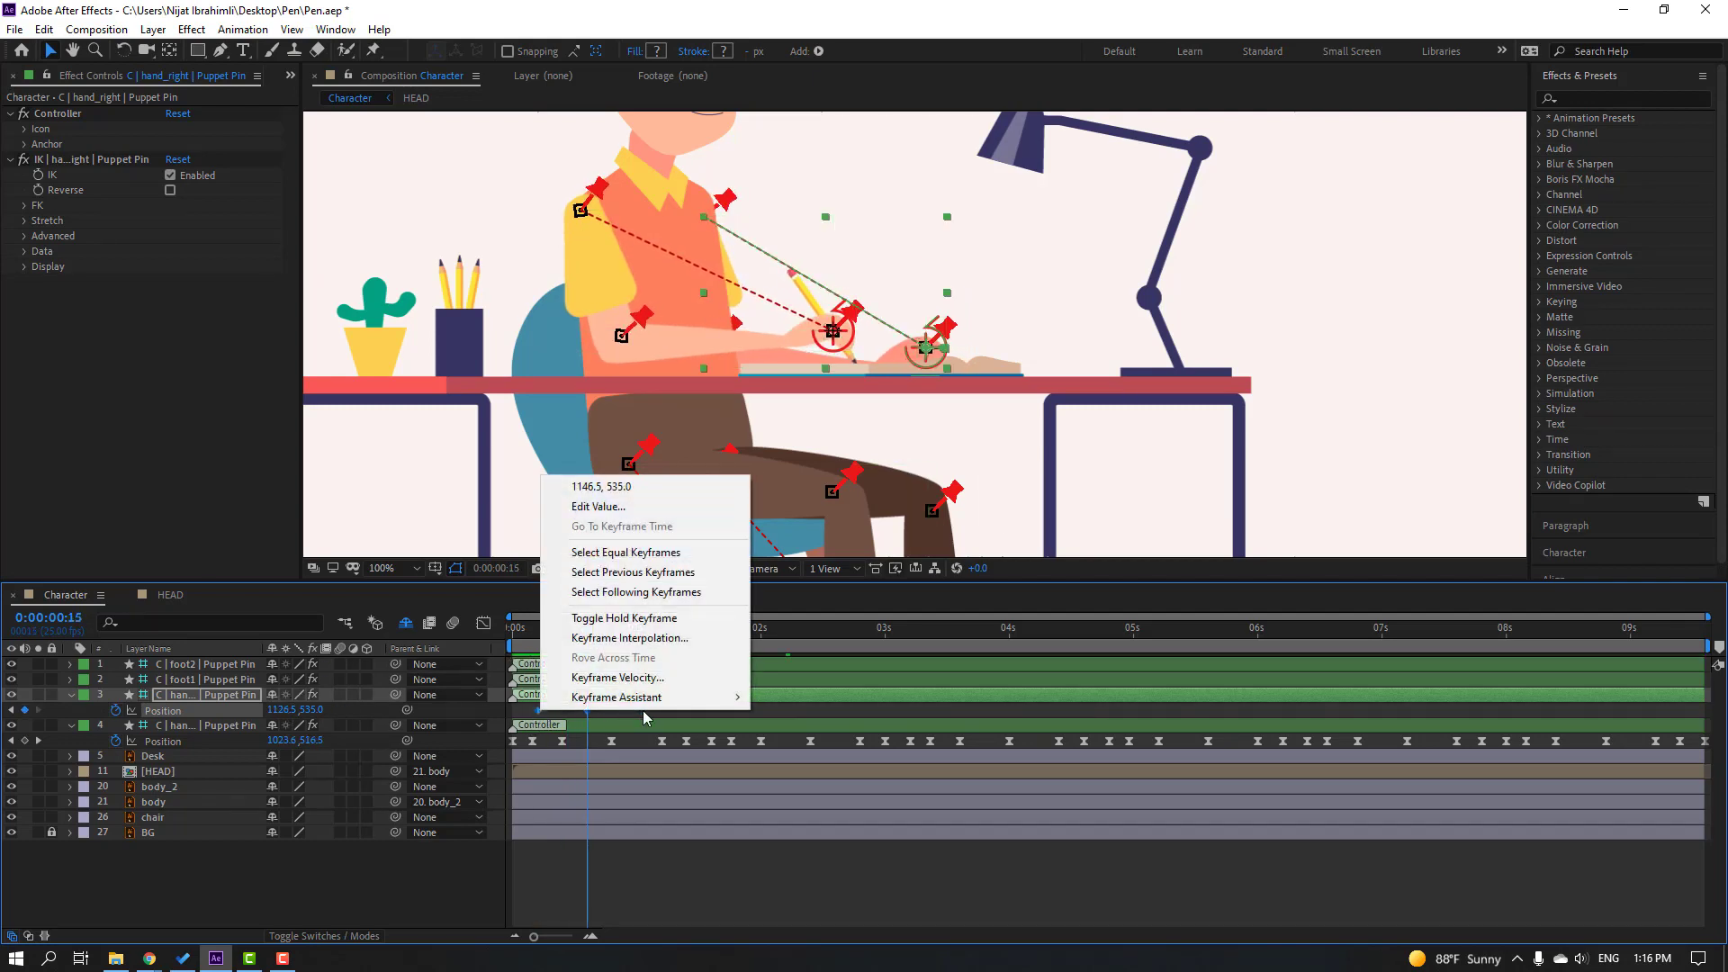
pyautogui.moveTo(675, 699)
pyautogui.click(783, 756)
pyautogui.click(731, 868)
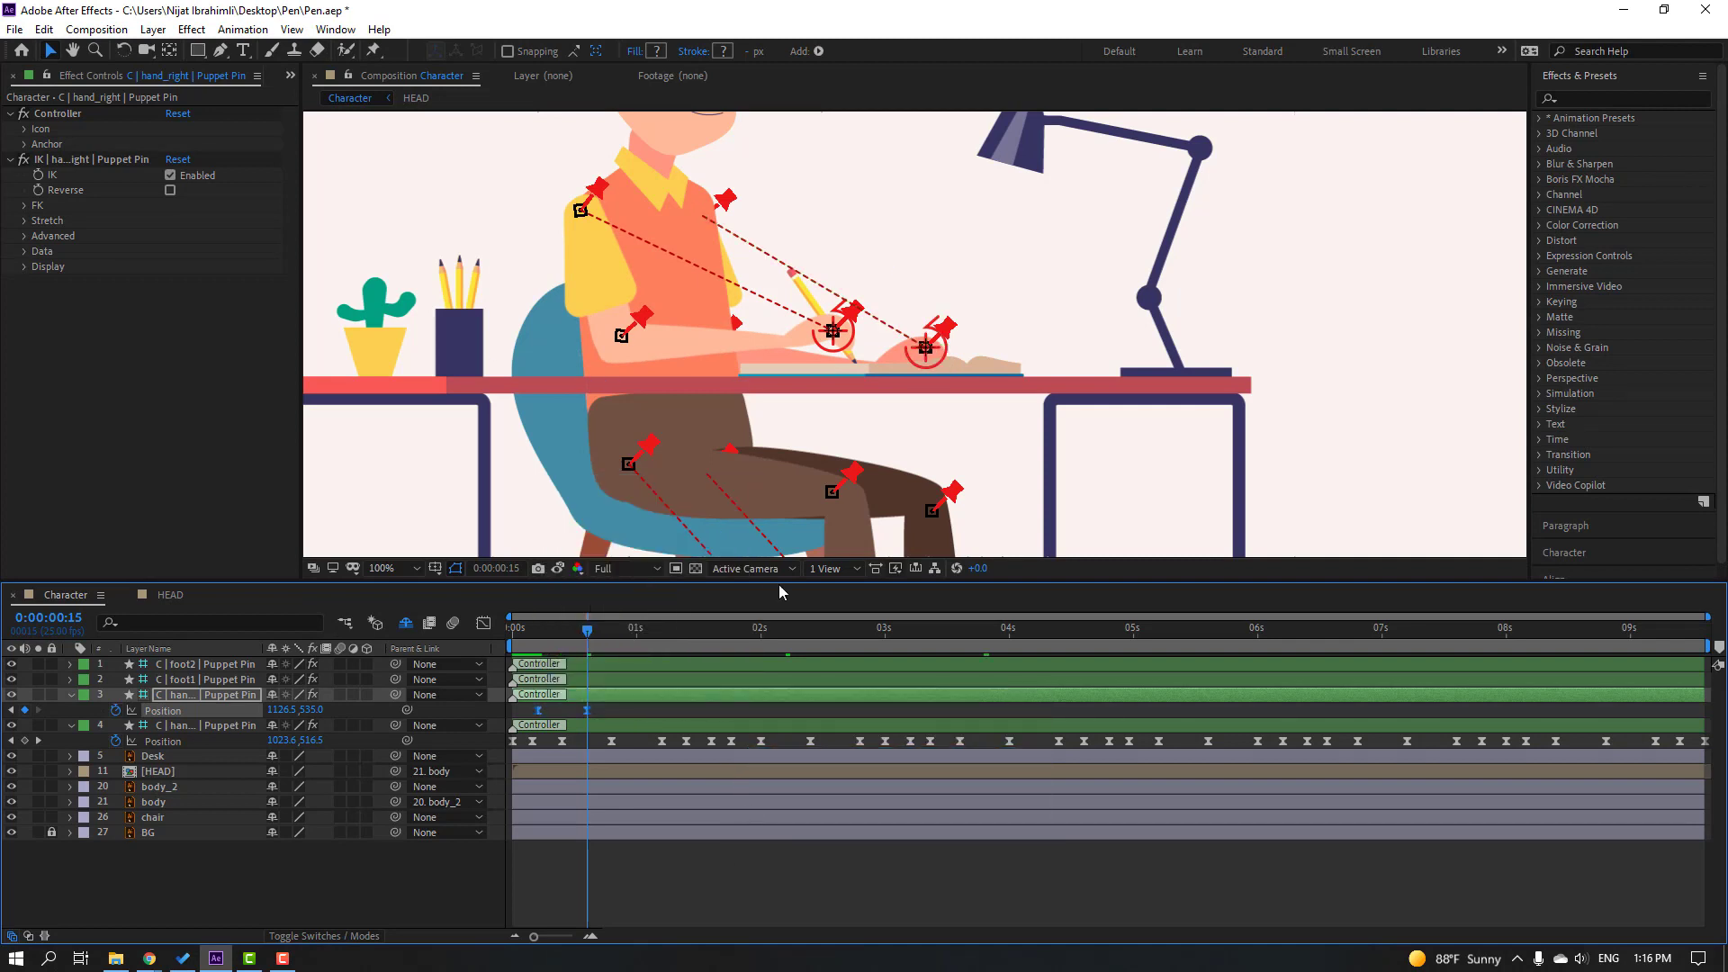
pyautogui.scroll(-1, 792, 504)
pyautogui.press('space')
# Step: Hold the hand_right controller's Position with a keyframe at 0:00:01:18, and set its X position to 1150.5 at 0:00:02:03
pyautogui.moveTo(618, 629); pyautogui.dragTo(727, 628)
pyautogui.click(33, 713)
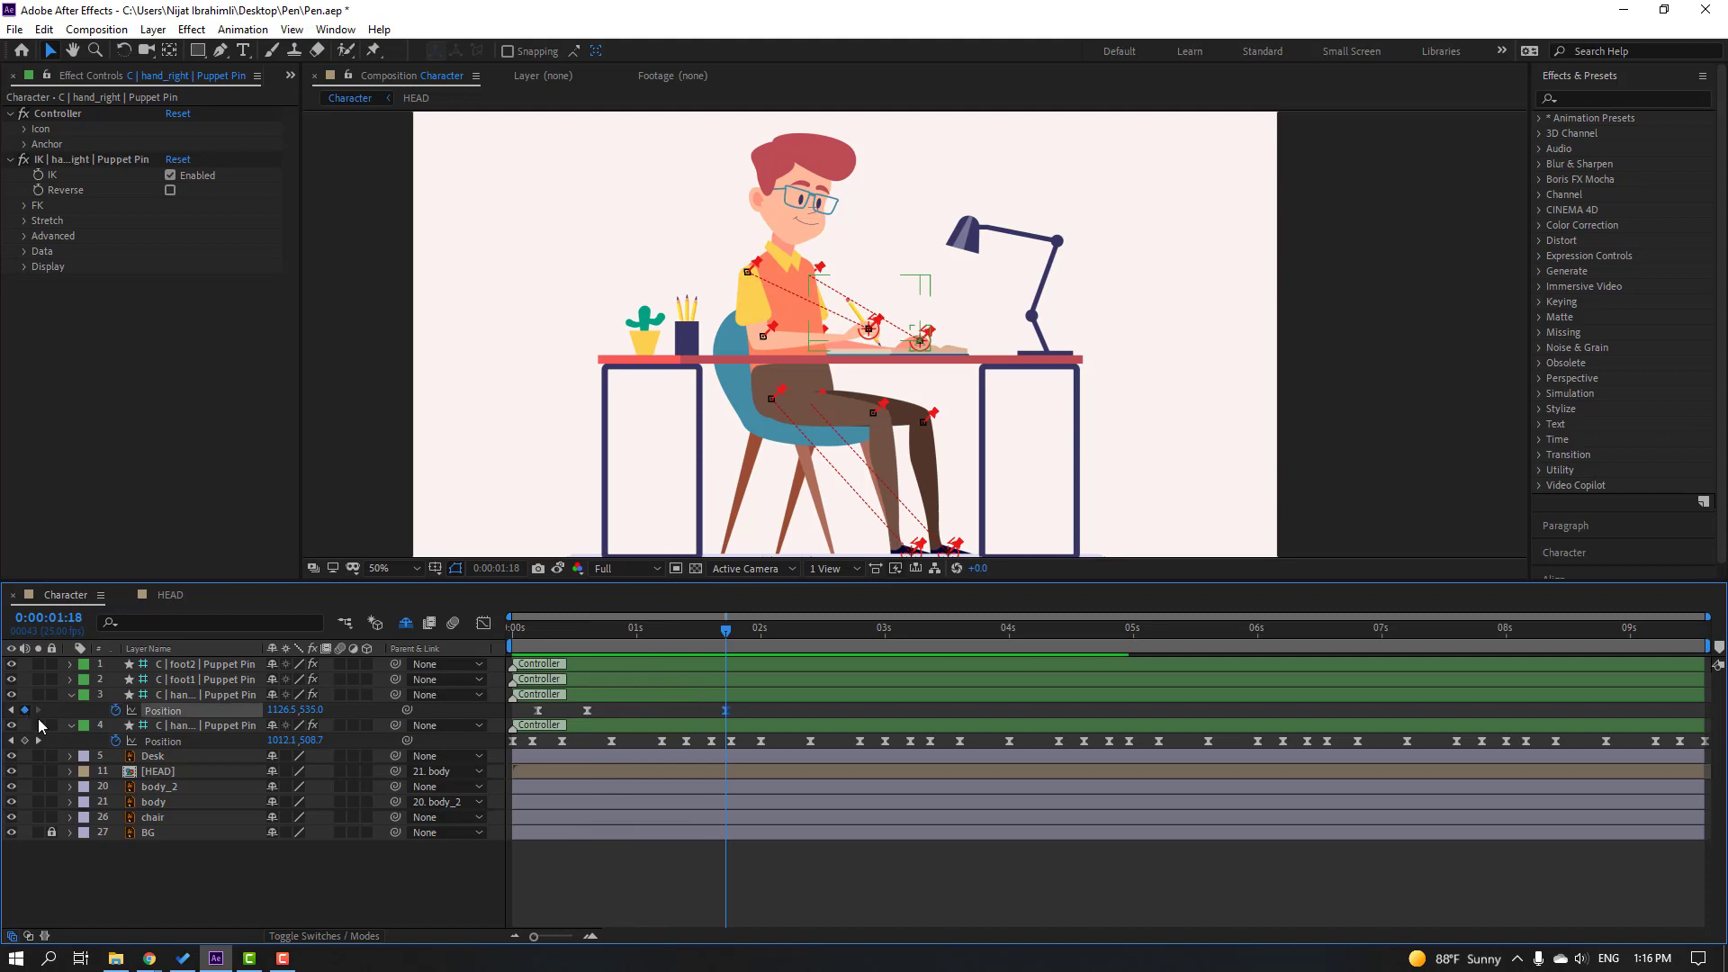
pyautogui.hotkey('shift', 'pagedown')
pyautogui.press('.')
pyautogui.press('.')
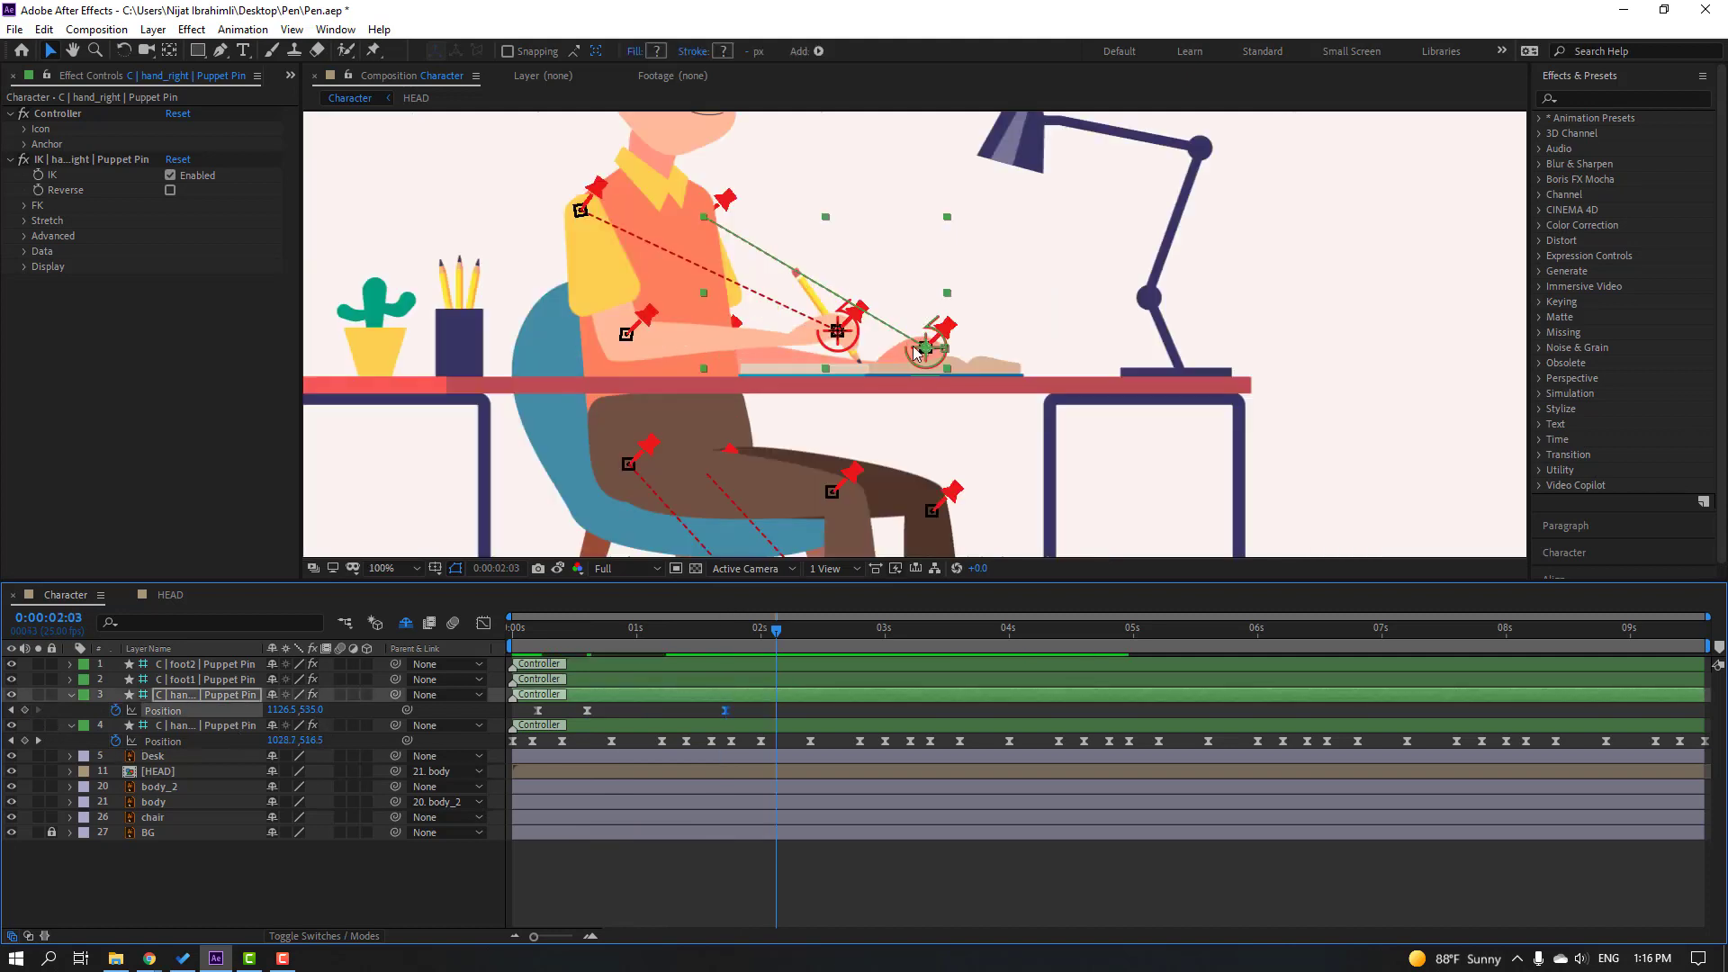
pyautogui.moveTo(280, 713); pyautogui.dragTo(302, 711)
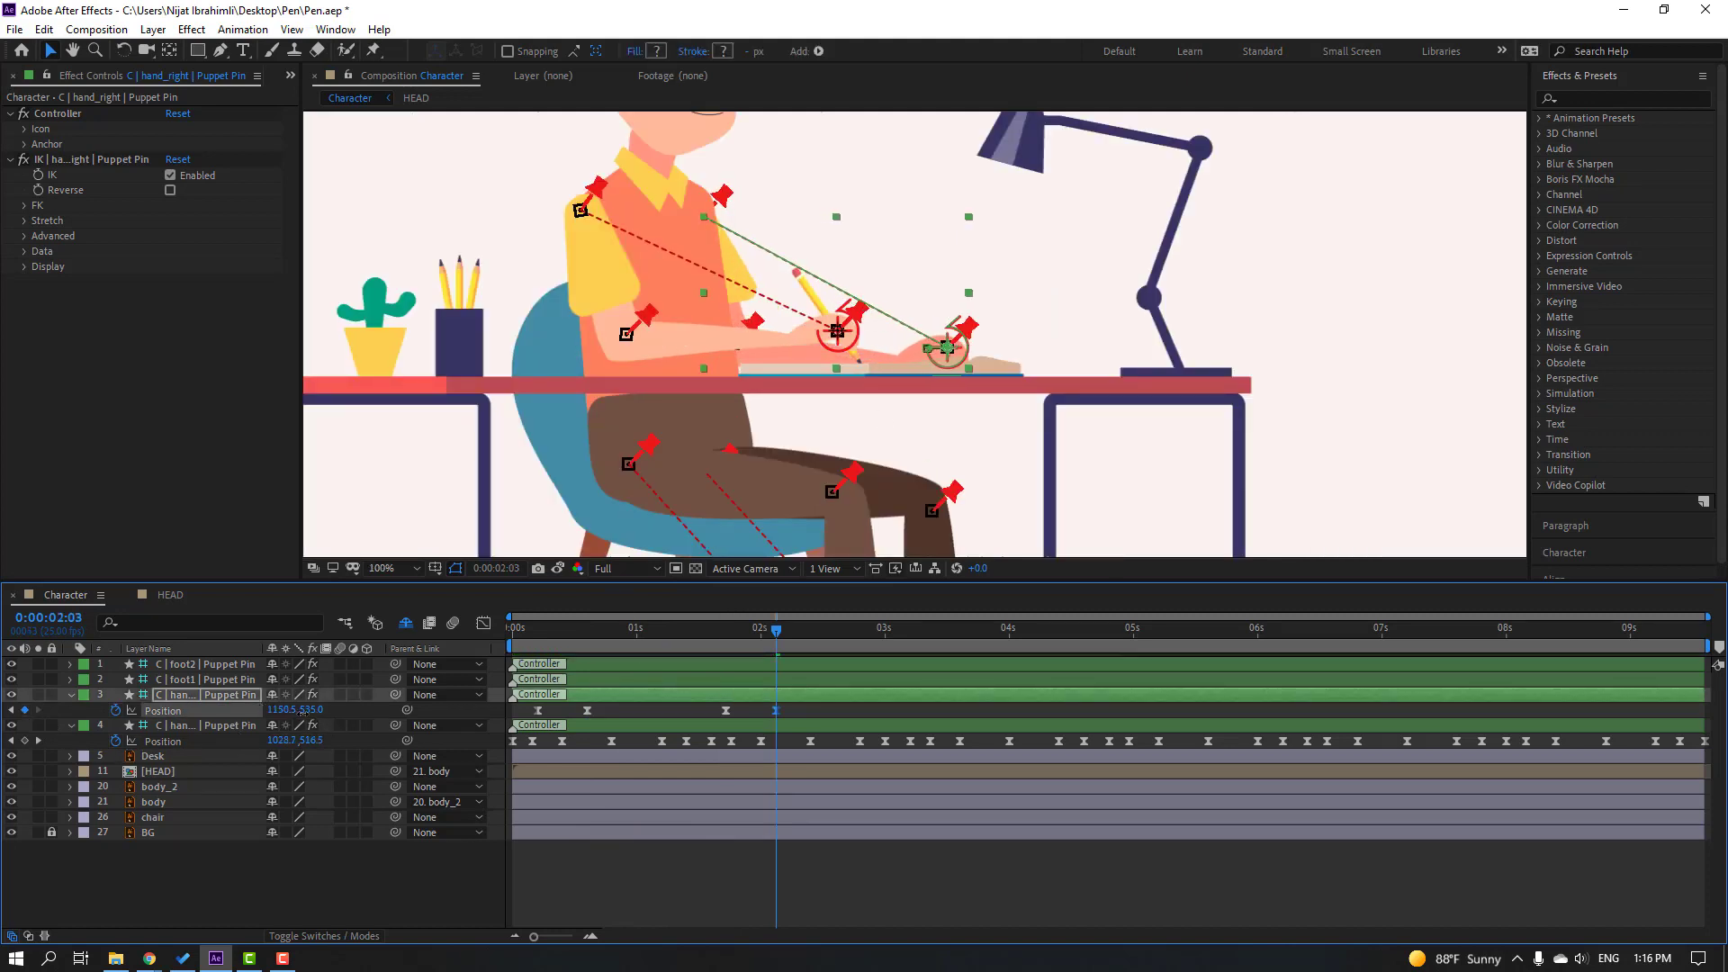
# Step: Add two more hand_right Position keyframes between 3 and 4 seconds, holding the pose and moving it to 1132.5, 532.0
pyautogui.moveTo(722, 628); pyautogui.dragTo(984, 630)
pyautogui.moveTo(306, 711); pyautogui.dragTo(265, 710)
# Step: Copy all six hand_right Position keyframes, paste them at 0:00:04:17, and preview the animation
pyautogui.moveTo(917, 637); pyautogui.dragTo(530, 719)
pyautogui.moveTo(1028, 633); pyautogui.dragTo(1094, 634)
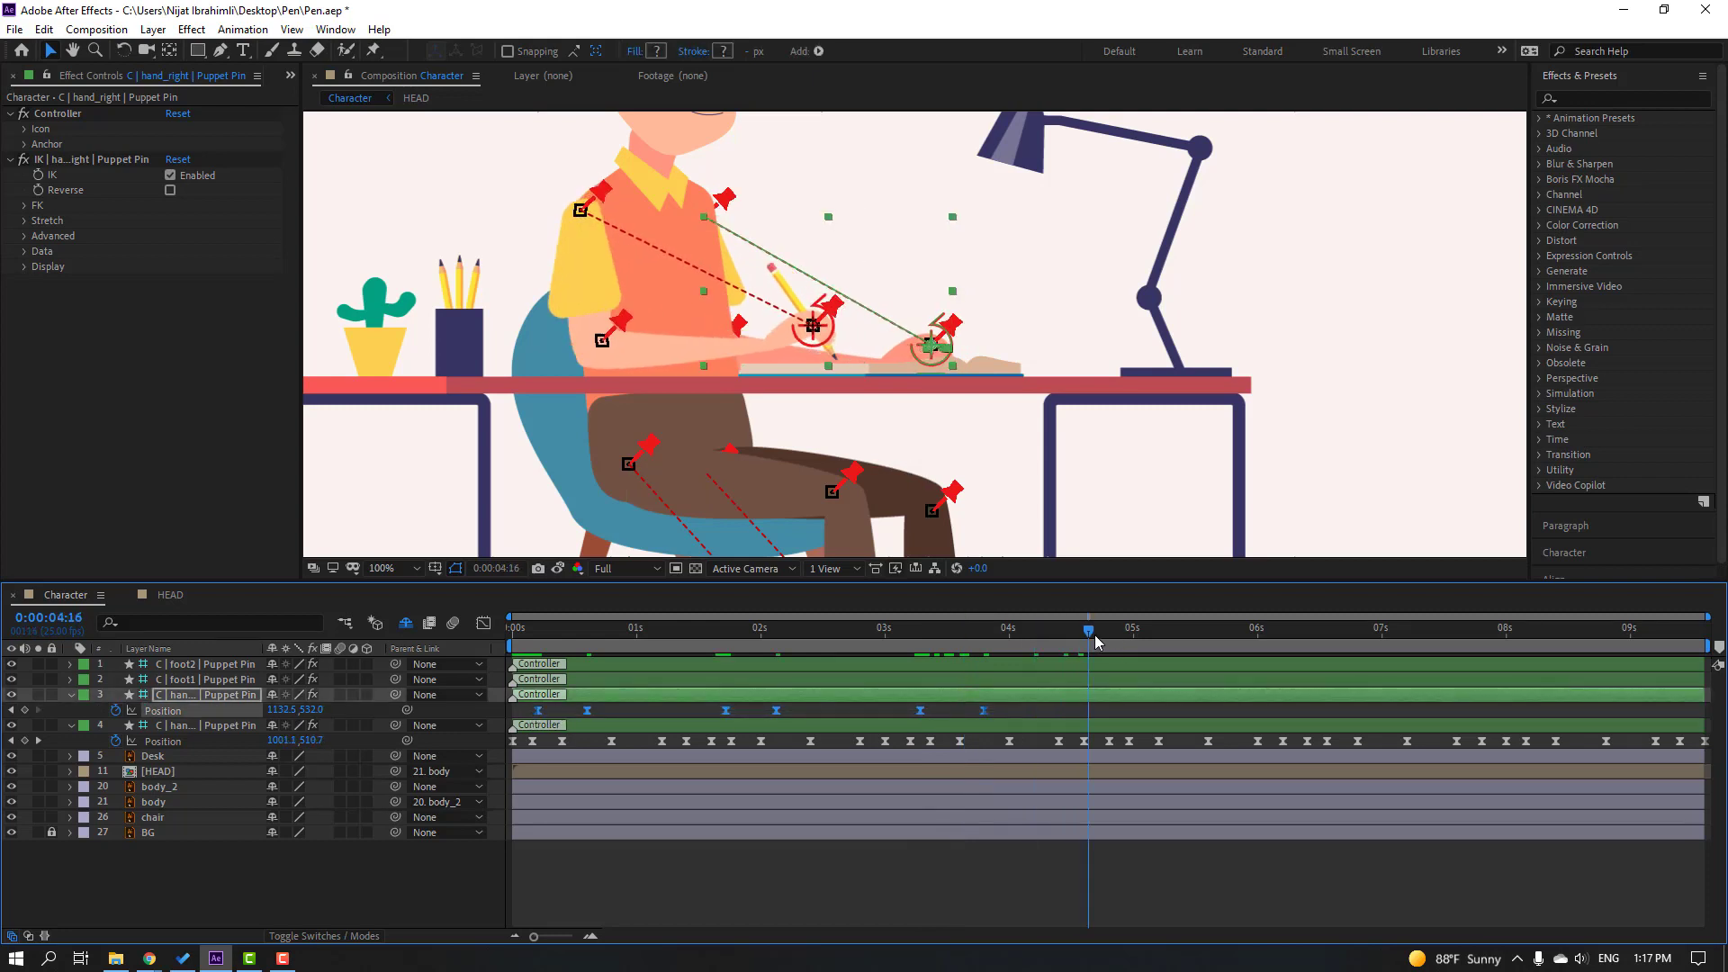
pyautogui.click(25, 711)
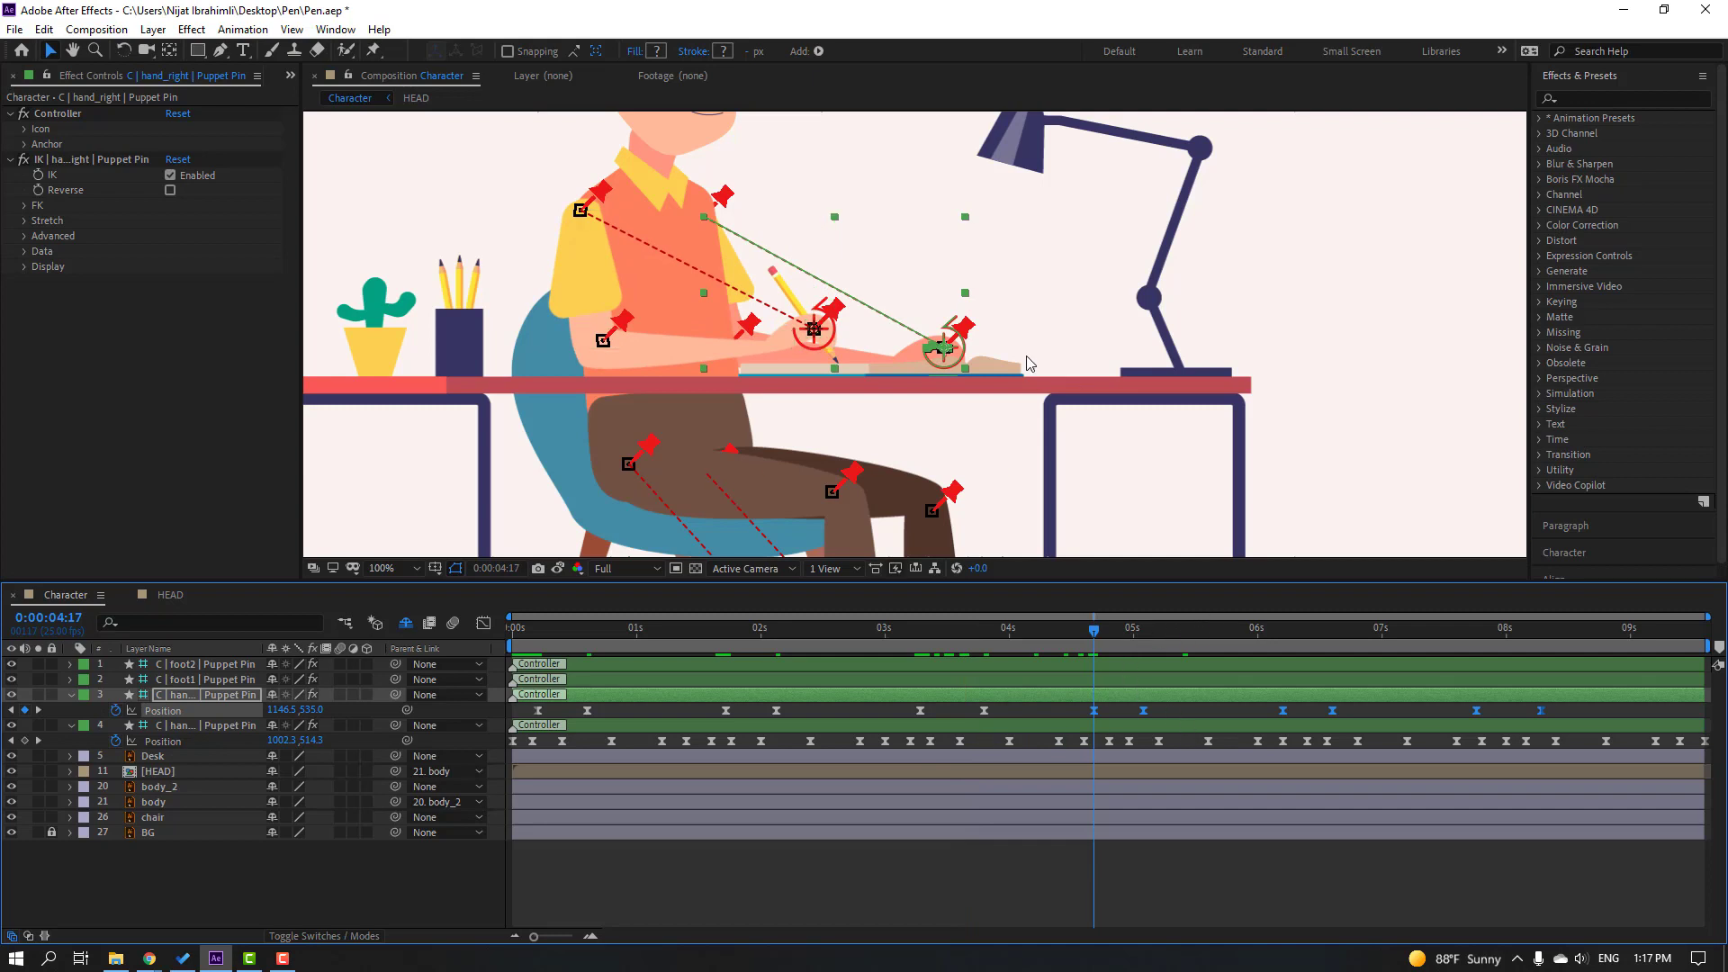
pyautogui.press(',')
pyautogui.press(',')
pyautogui.press('space')
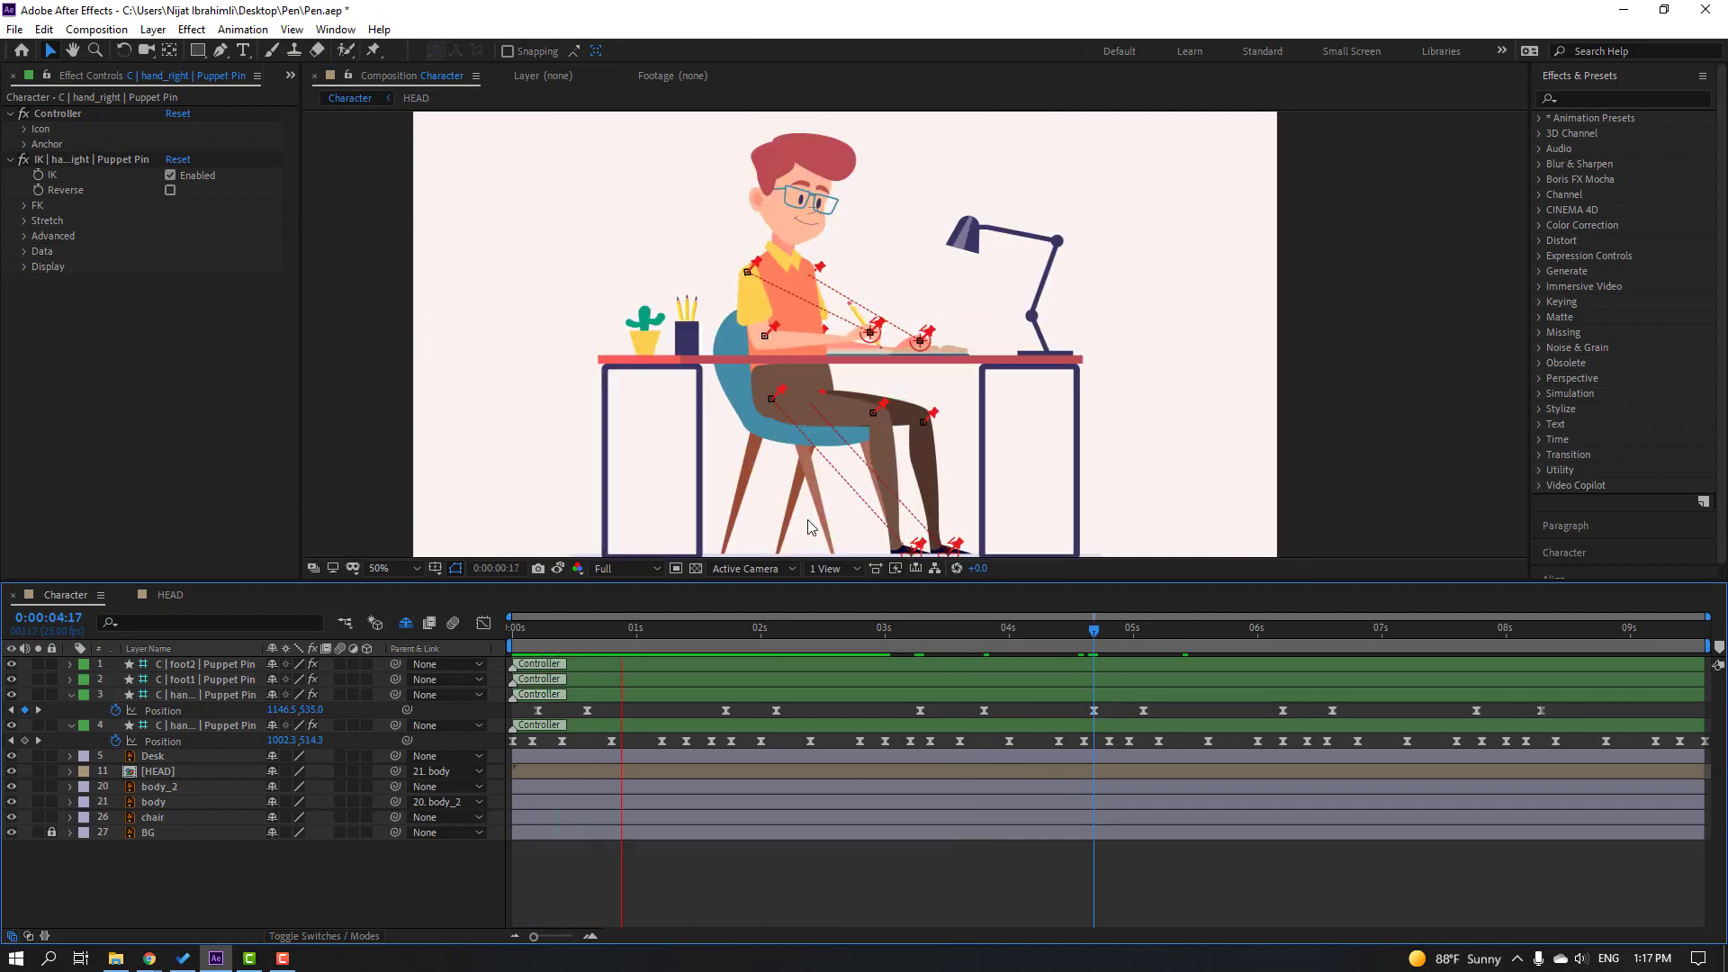
pyautogui.press('space')
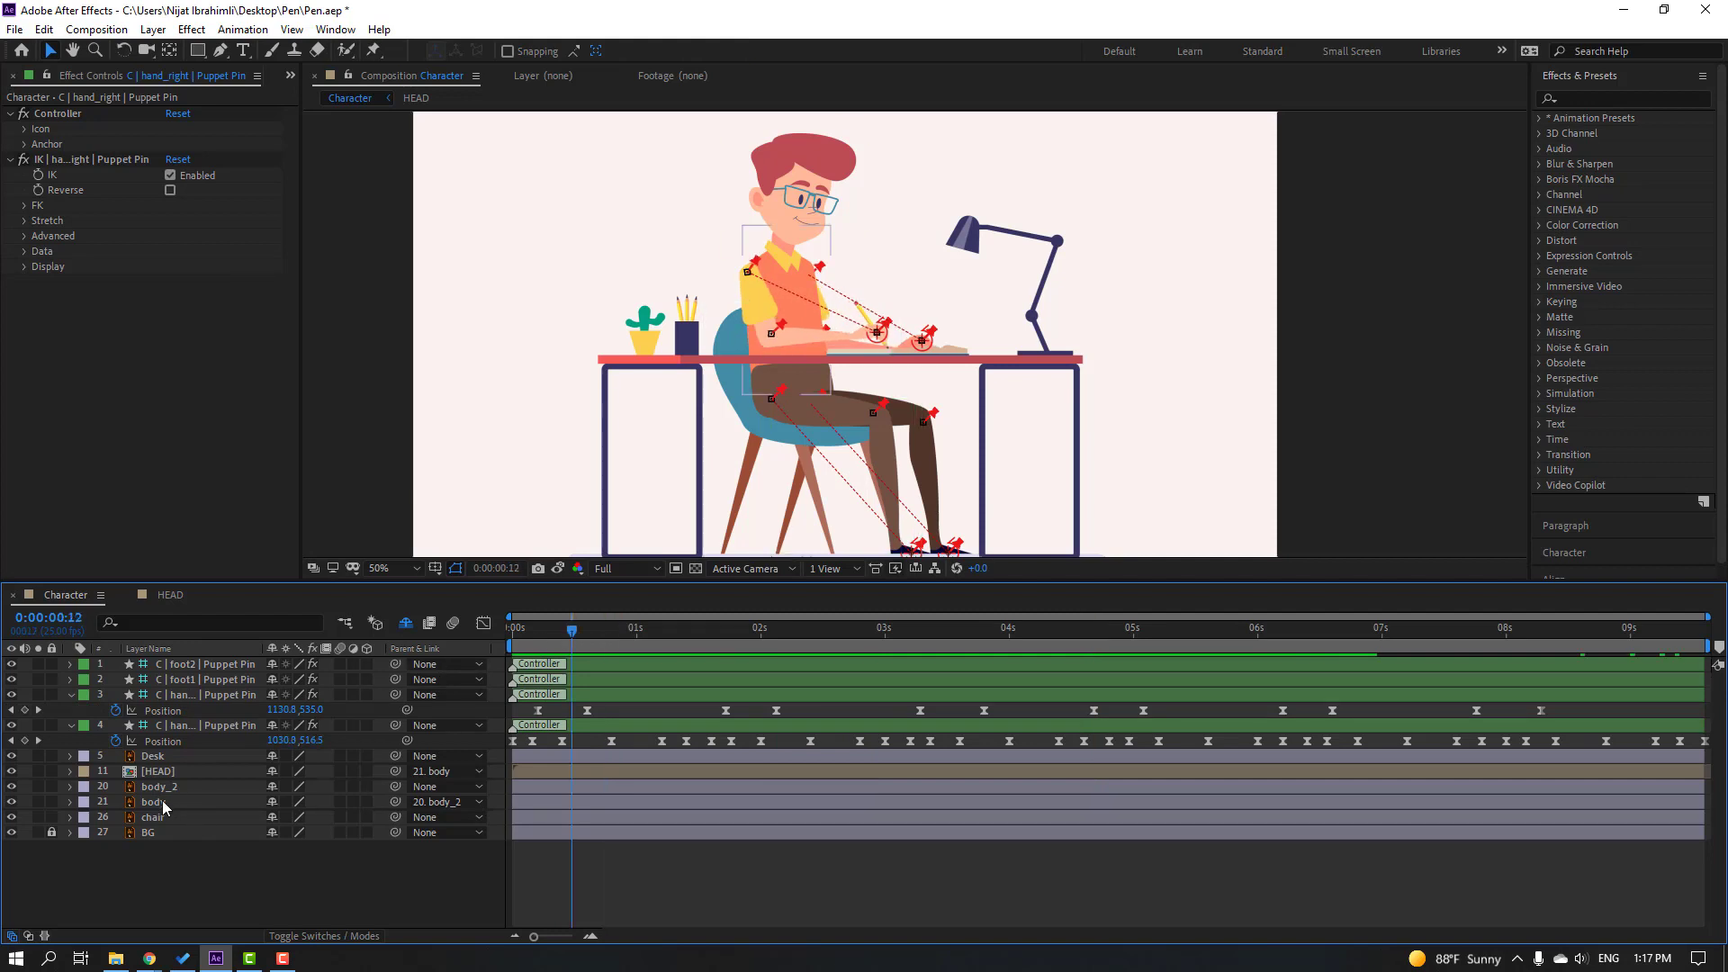
# Step: Keyframe the body layer's Rotation at 0:00:00:05, and set it to 3° at 0:00:00:15
pyautogui.click(162, 801)
pyautogui.press('r')
pyautogui.moveTo(545, 628); pyautogui.dragTo(589, 635)
pyautogui.click(115, 816)
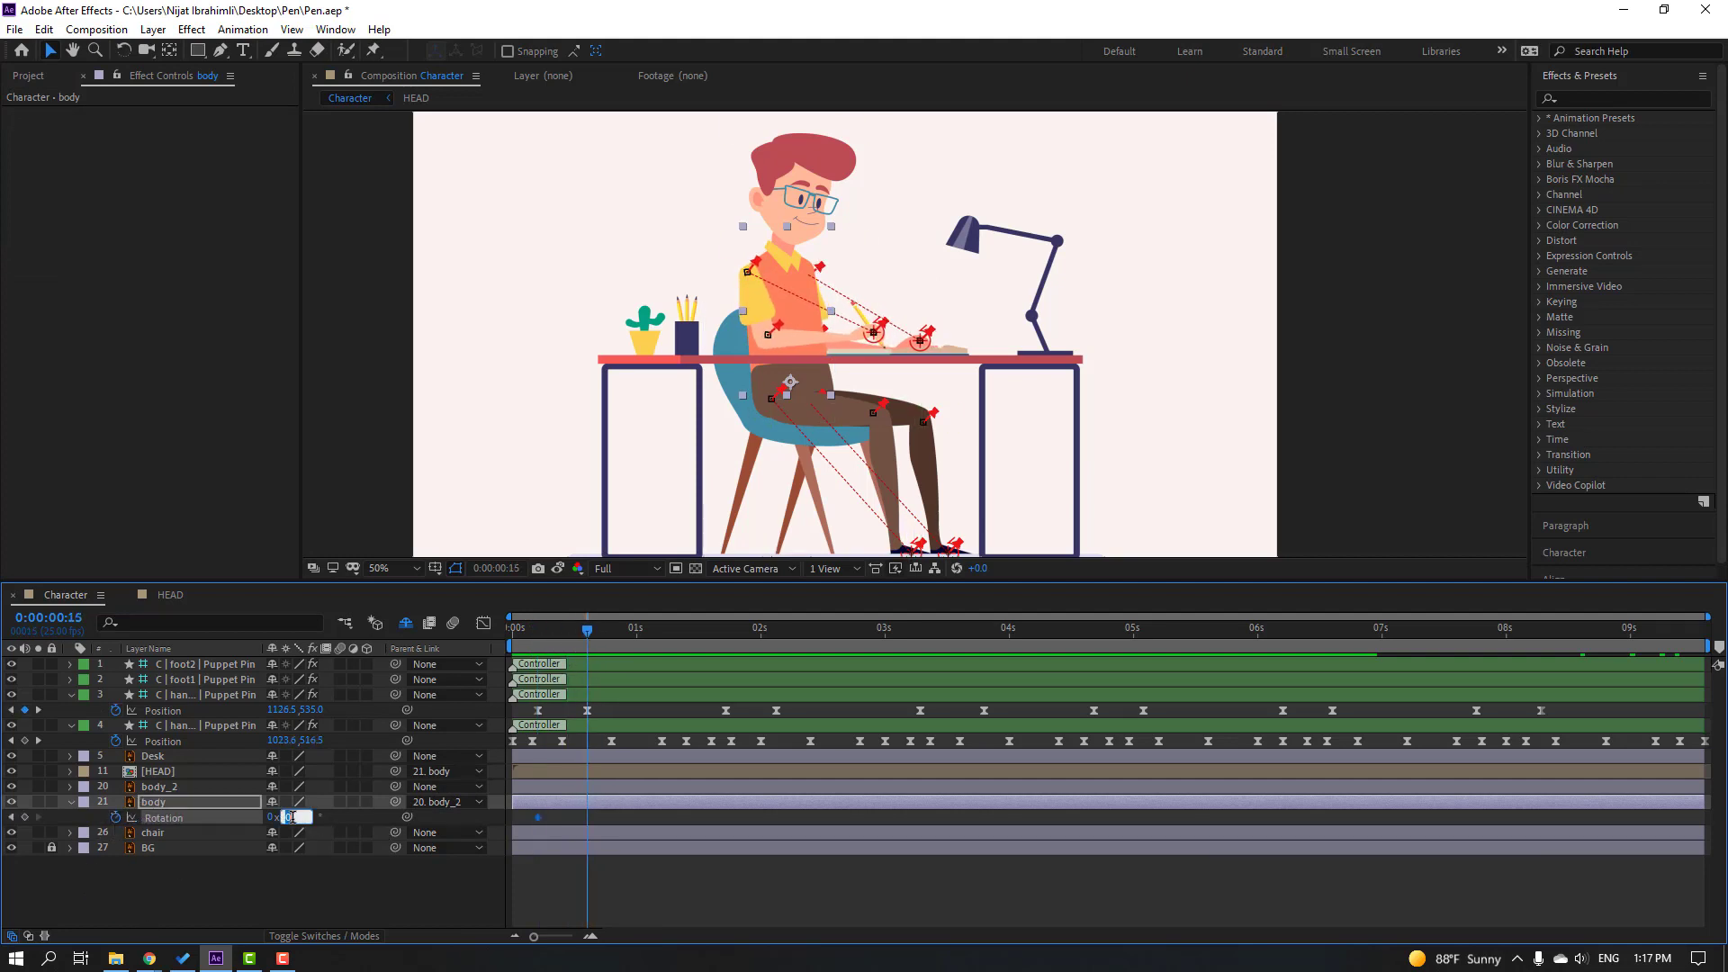
pyautogui.press('Return')
# Step: Apply Easy Ease to both Rotation keyframes of the body layer
pyautogui.moveTo(540, 630); pyautogui.dragTo(590, 660)
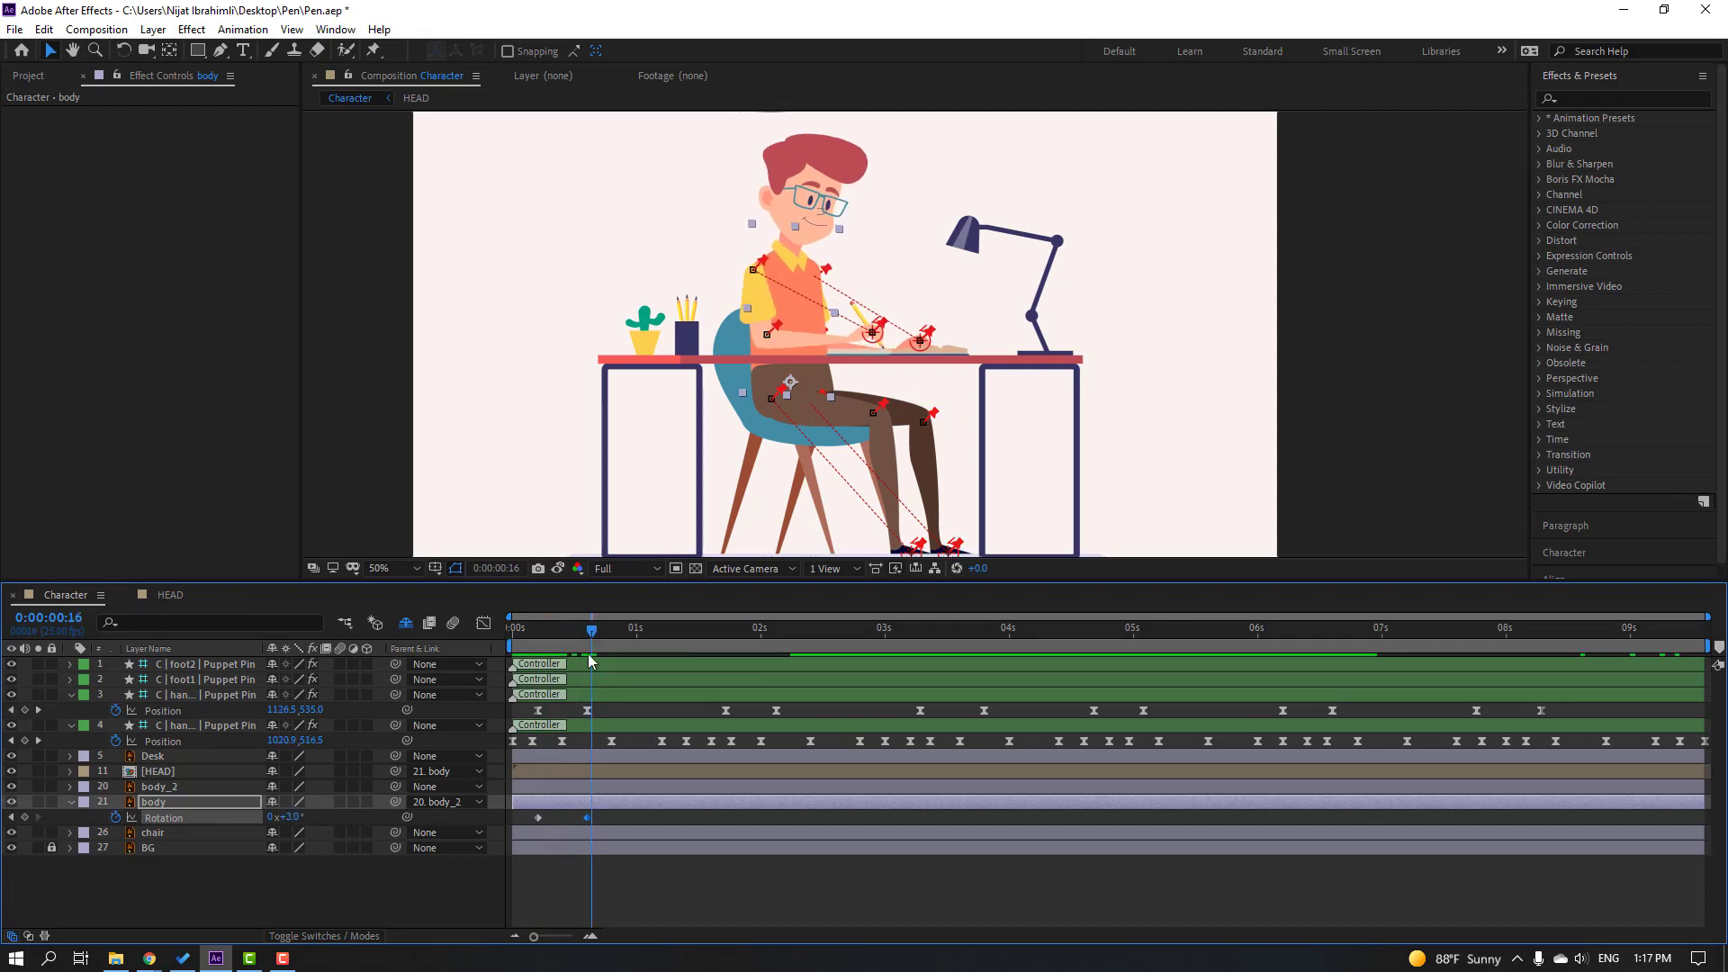
pyautogui.rightClick(538, 818)
pyautogui.moveTo(648, 806)
pyautogui.click(821, 707)
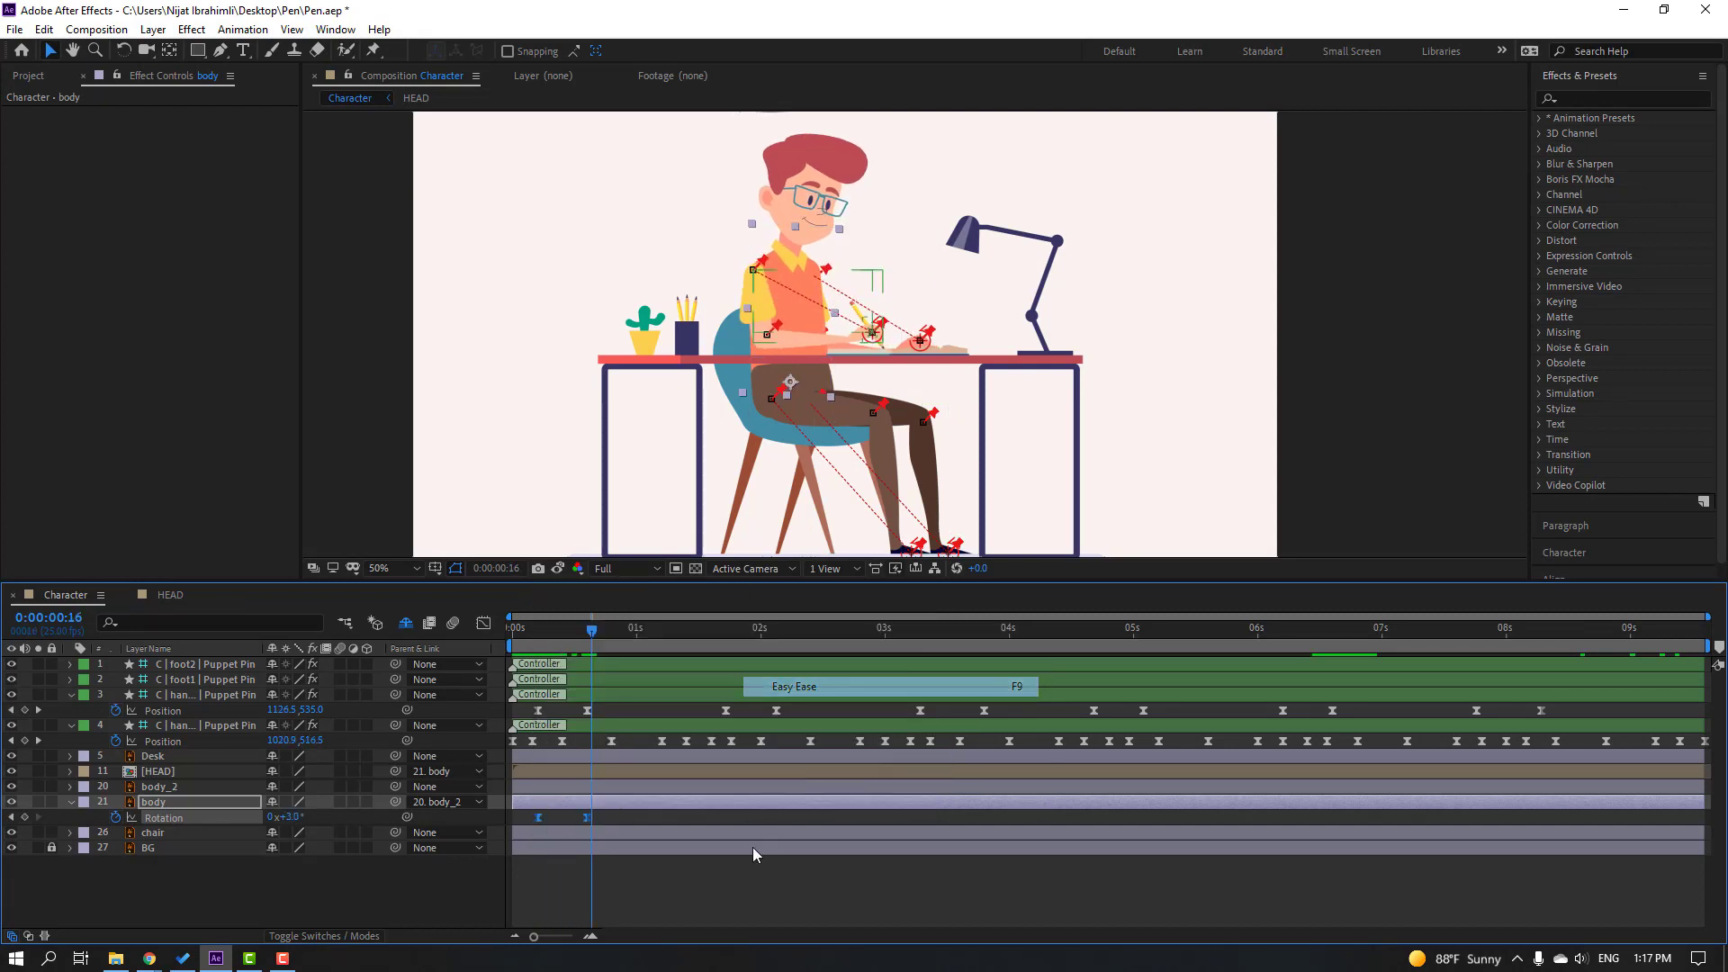
# Step: Hold the body layer's Rotation with a keyframe at 0:00:01:18
pyautogui.click(726, 630)
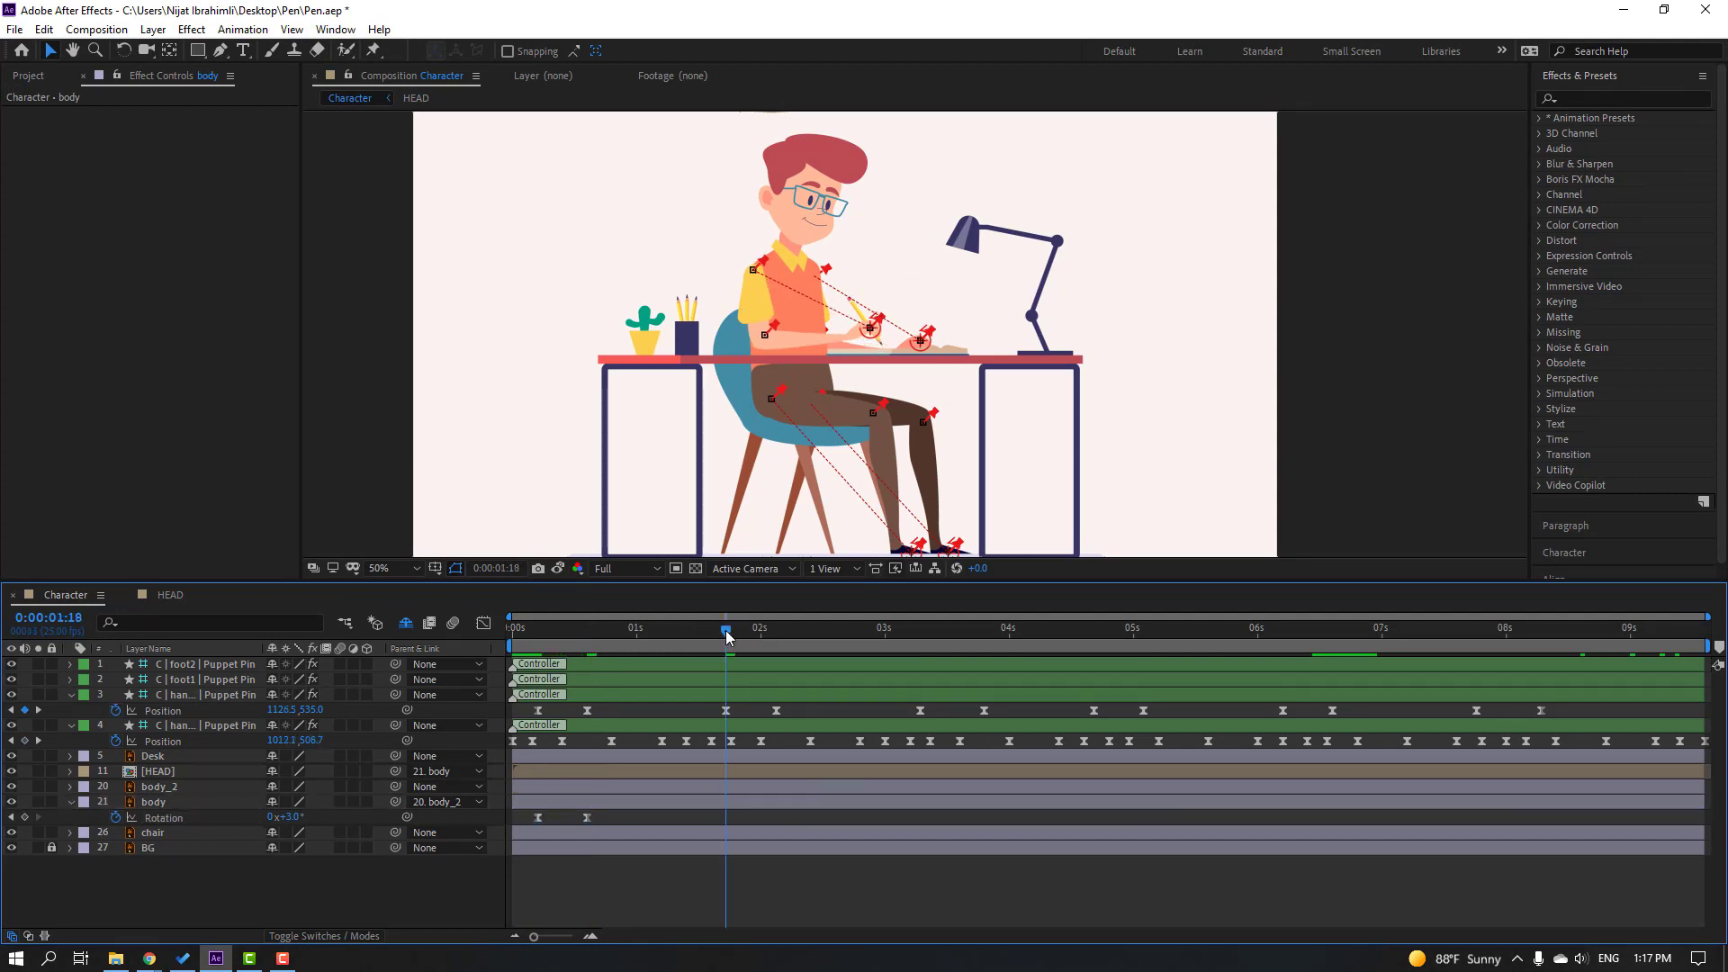
pyautogui.click(24, 818)
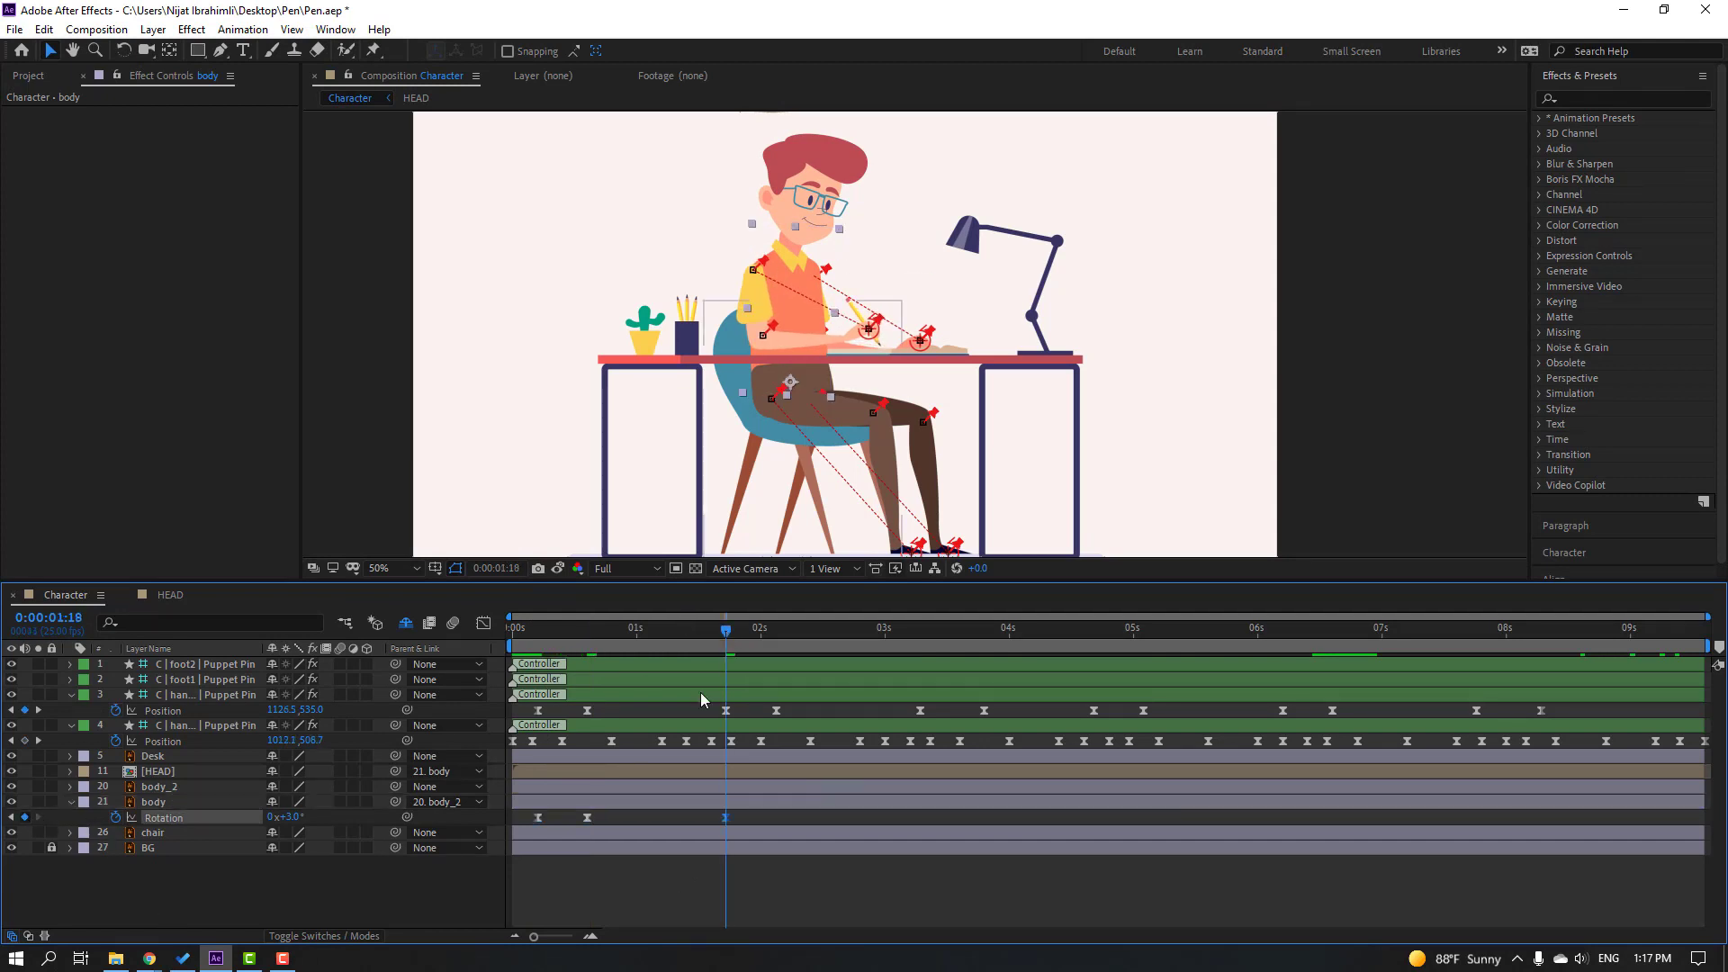
# Step: Set the body layer's Rotation to -1° at 0:00:02:03 and preview the animation
pyautogui.moveTo(747, 630); pyautogui.dragTo(778, 640)
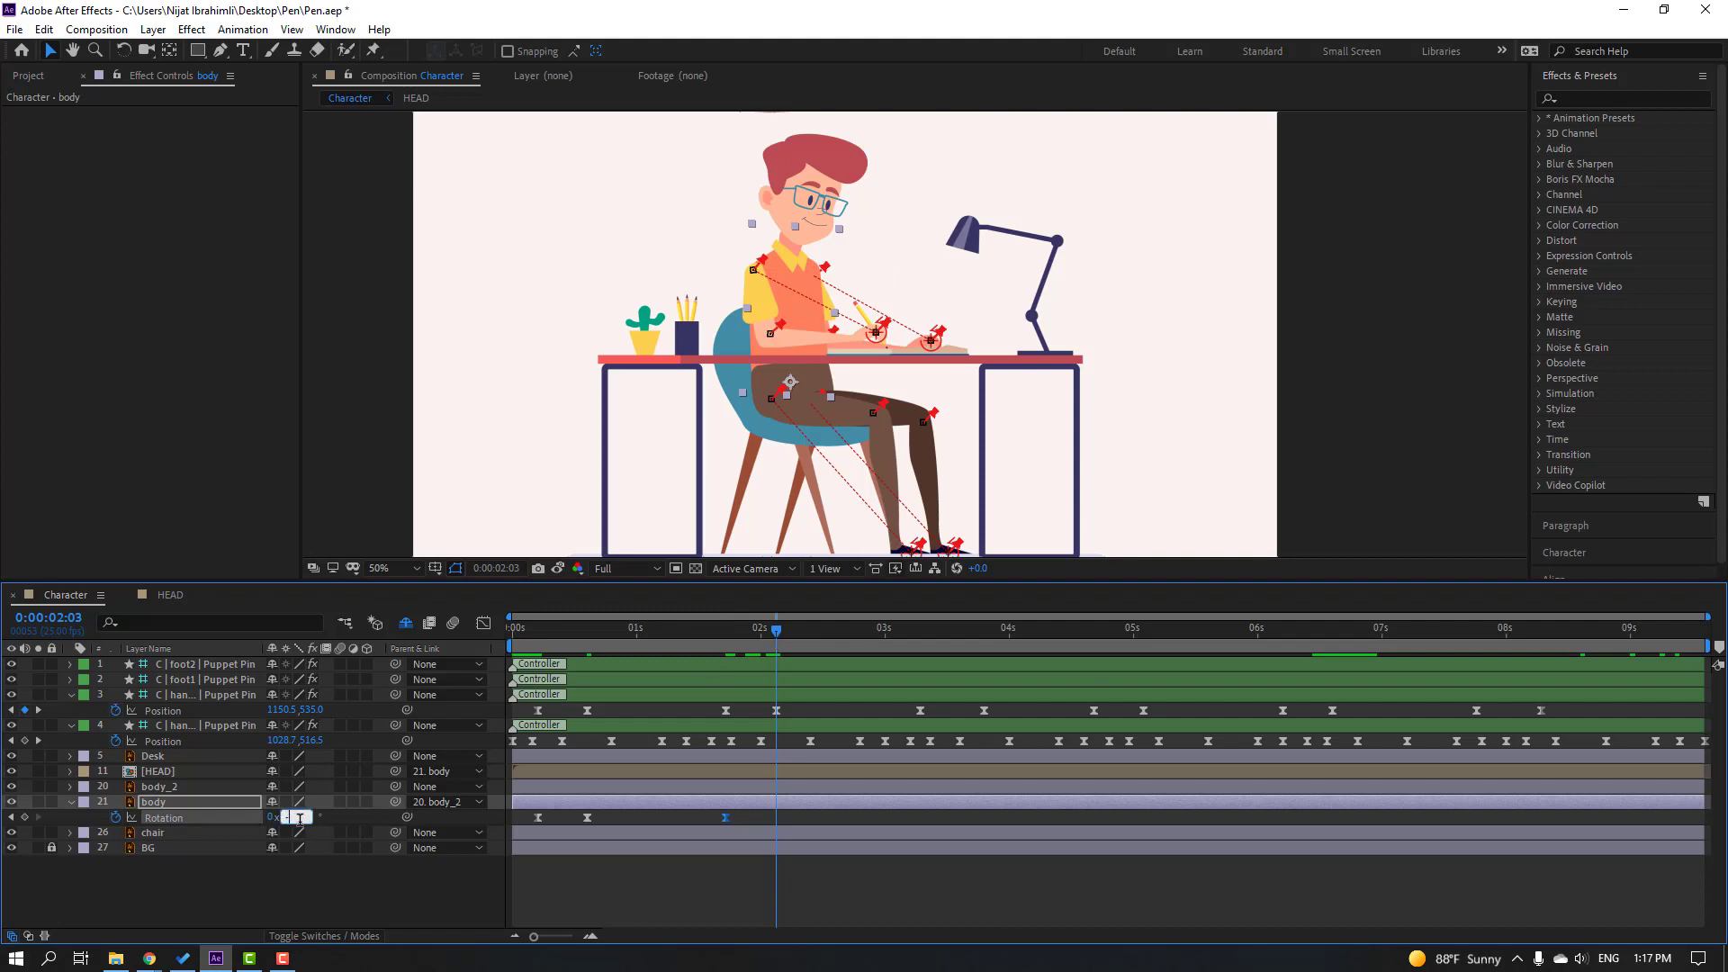
pyautogui.press('Return')
pyautogui.click(716, 630)
pyautogui.moveTo(729, 641); pyautogui.dragTo(776, 640)
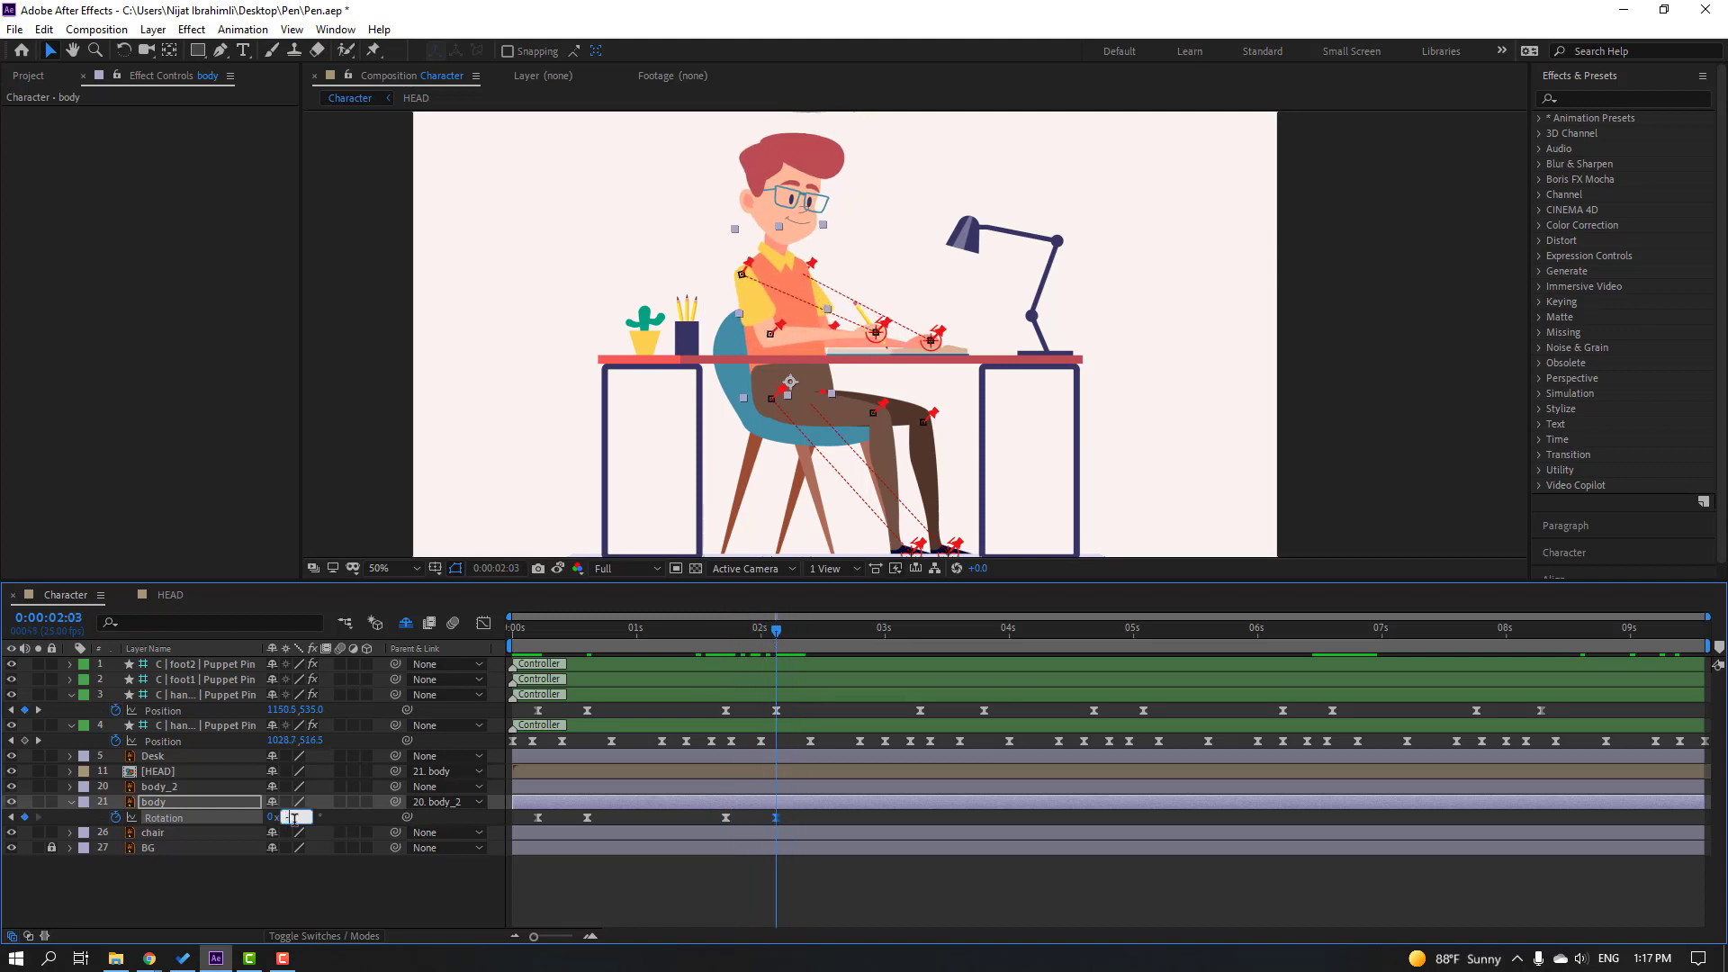
pyautogui.press('Return')
pyautogui.click(837, 862)
pyautogui.press('space')
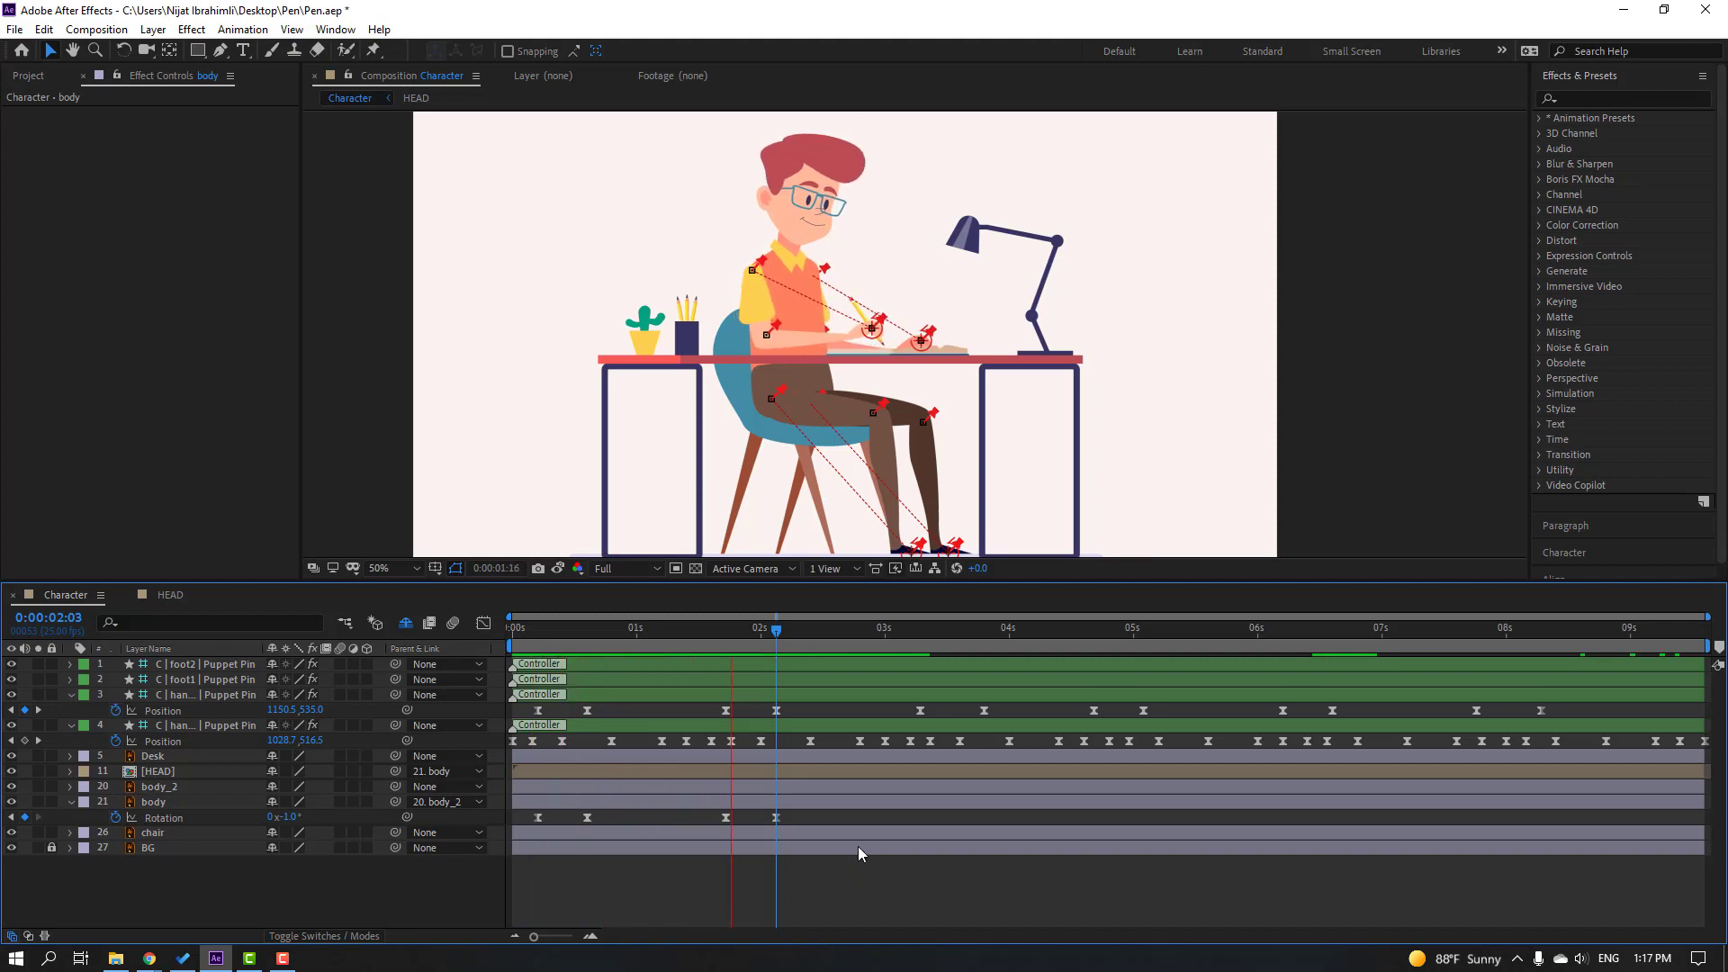
pyautogui.press('space')
# Step: Hold the body layer's Rotation with a keyframe at 0:00:03:07, and set it to 4° at 0:00:03:20
pyautogui.moveTo(914, 630); pyautogui.dragTo(919, 630)
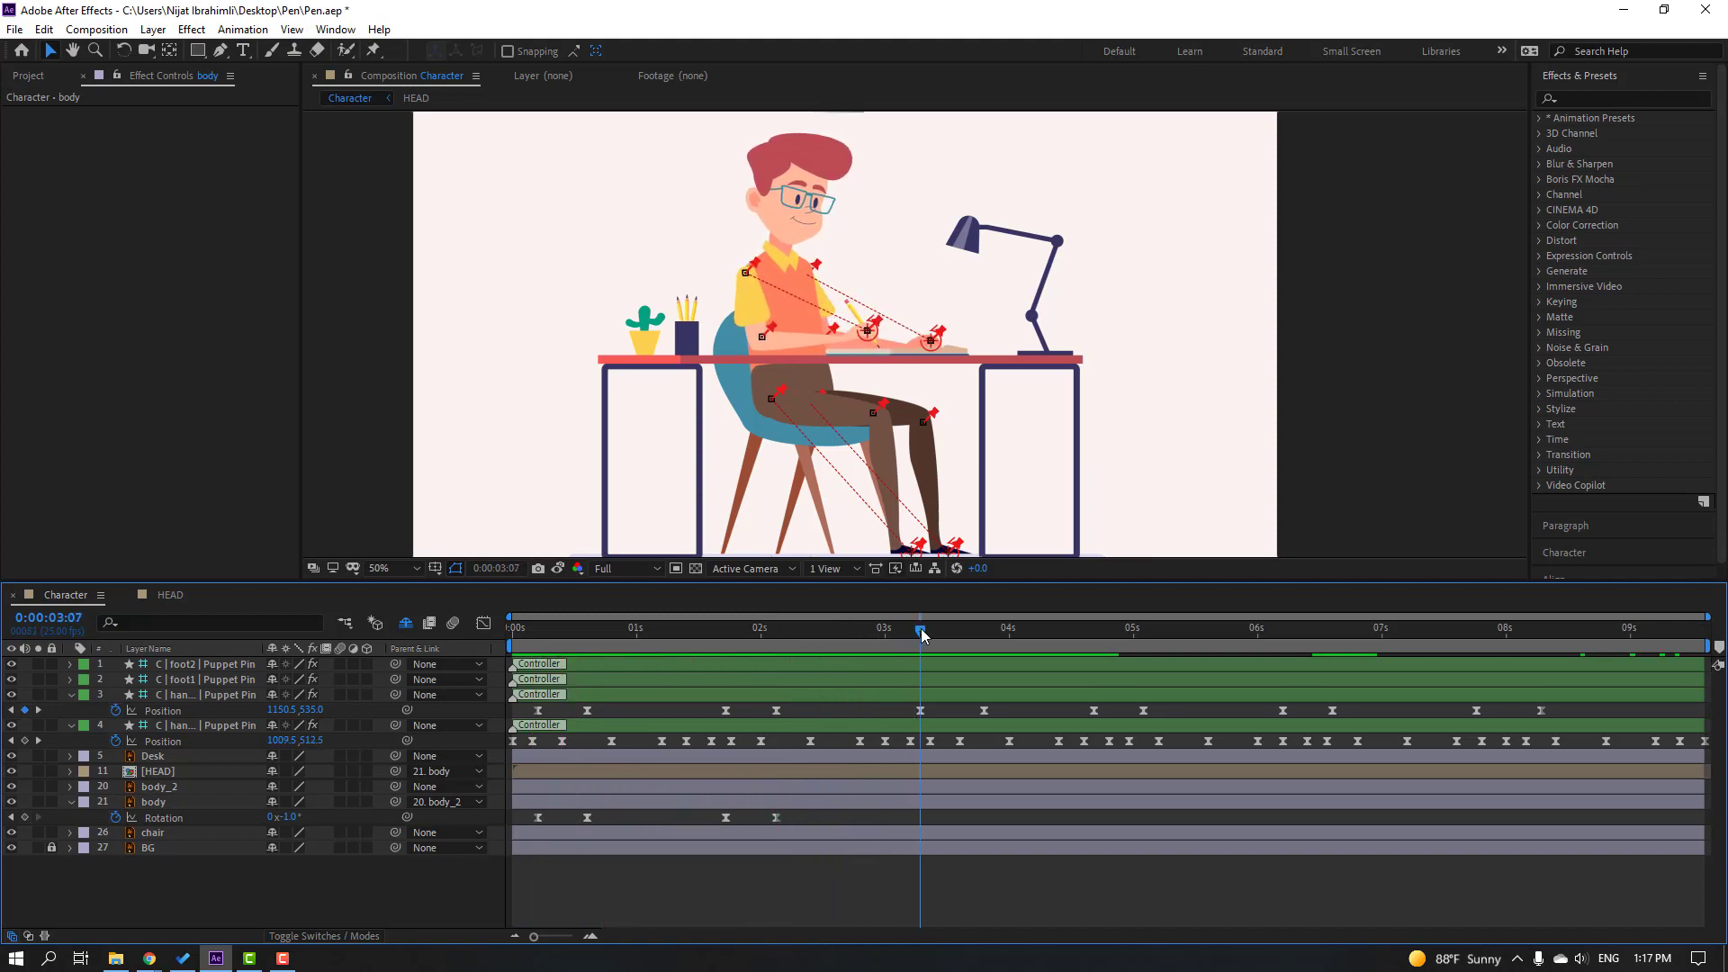
pyautogui.click(26, 818)
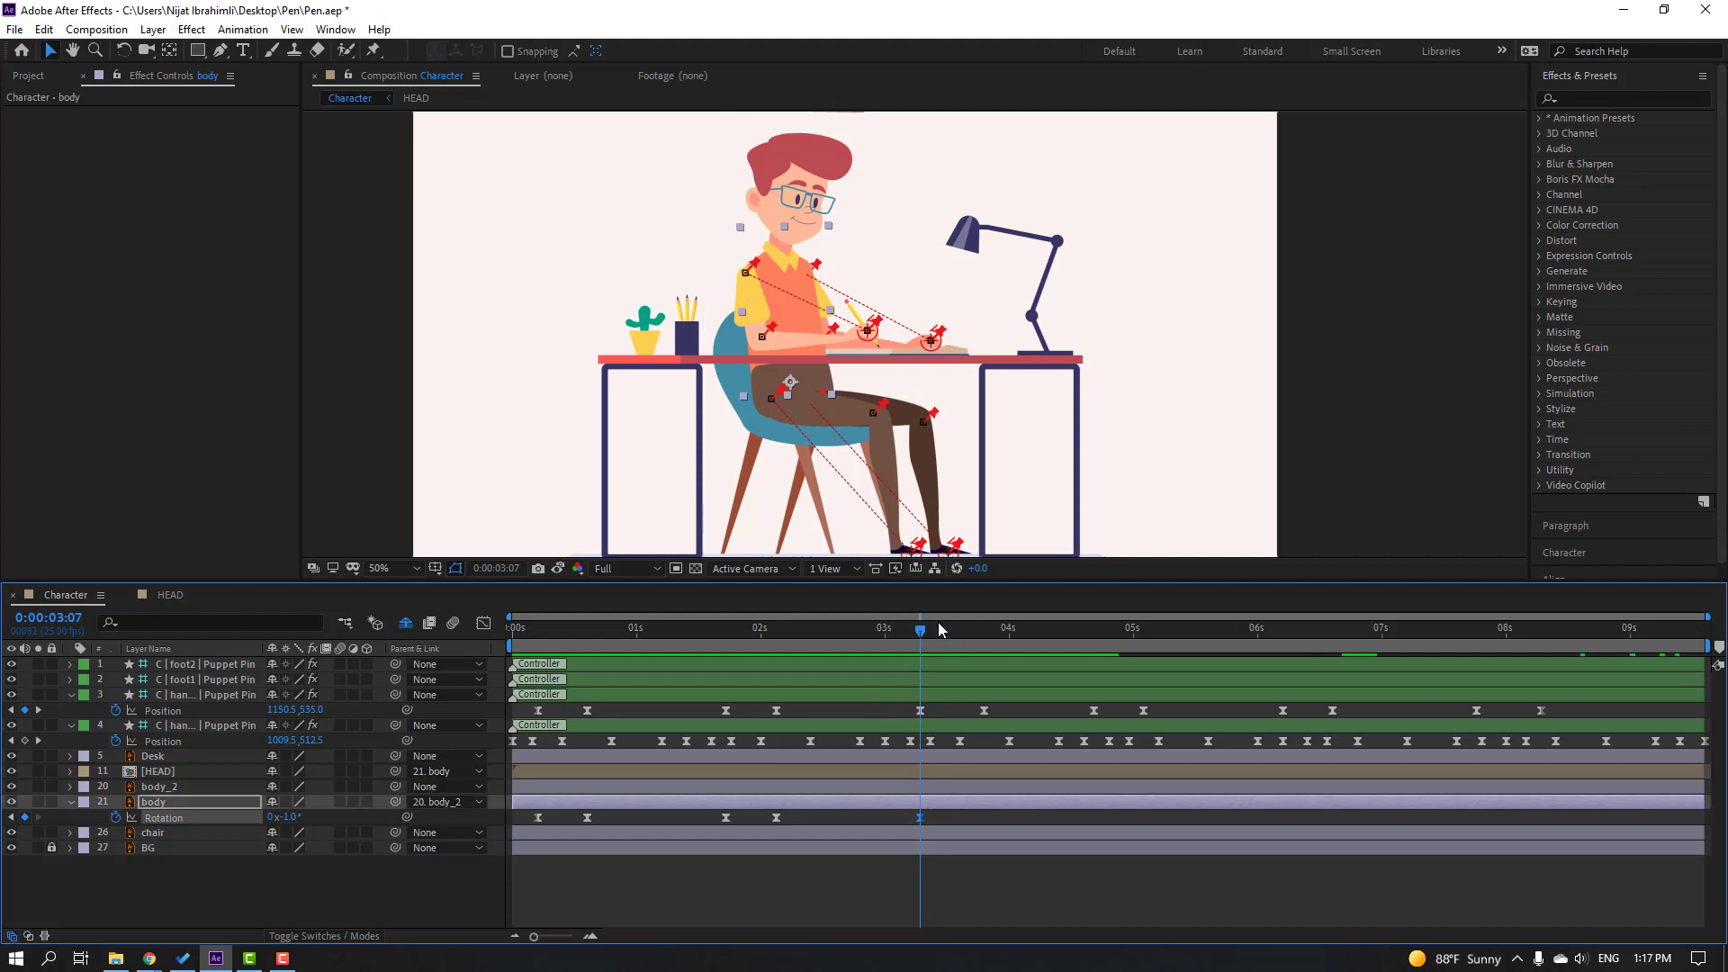
pyautogui.moveTo(933, 630); pyautogui.dragTo(983, 628)
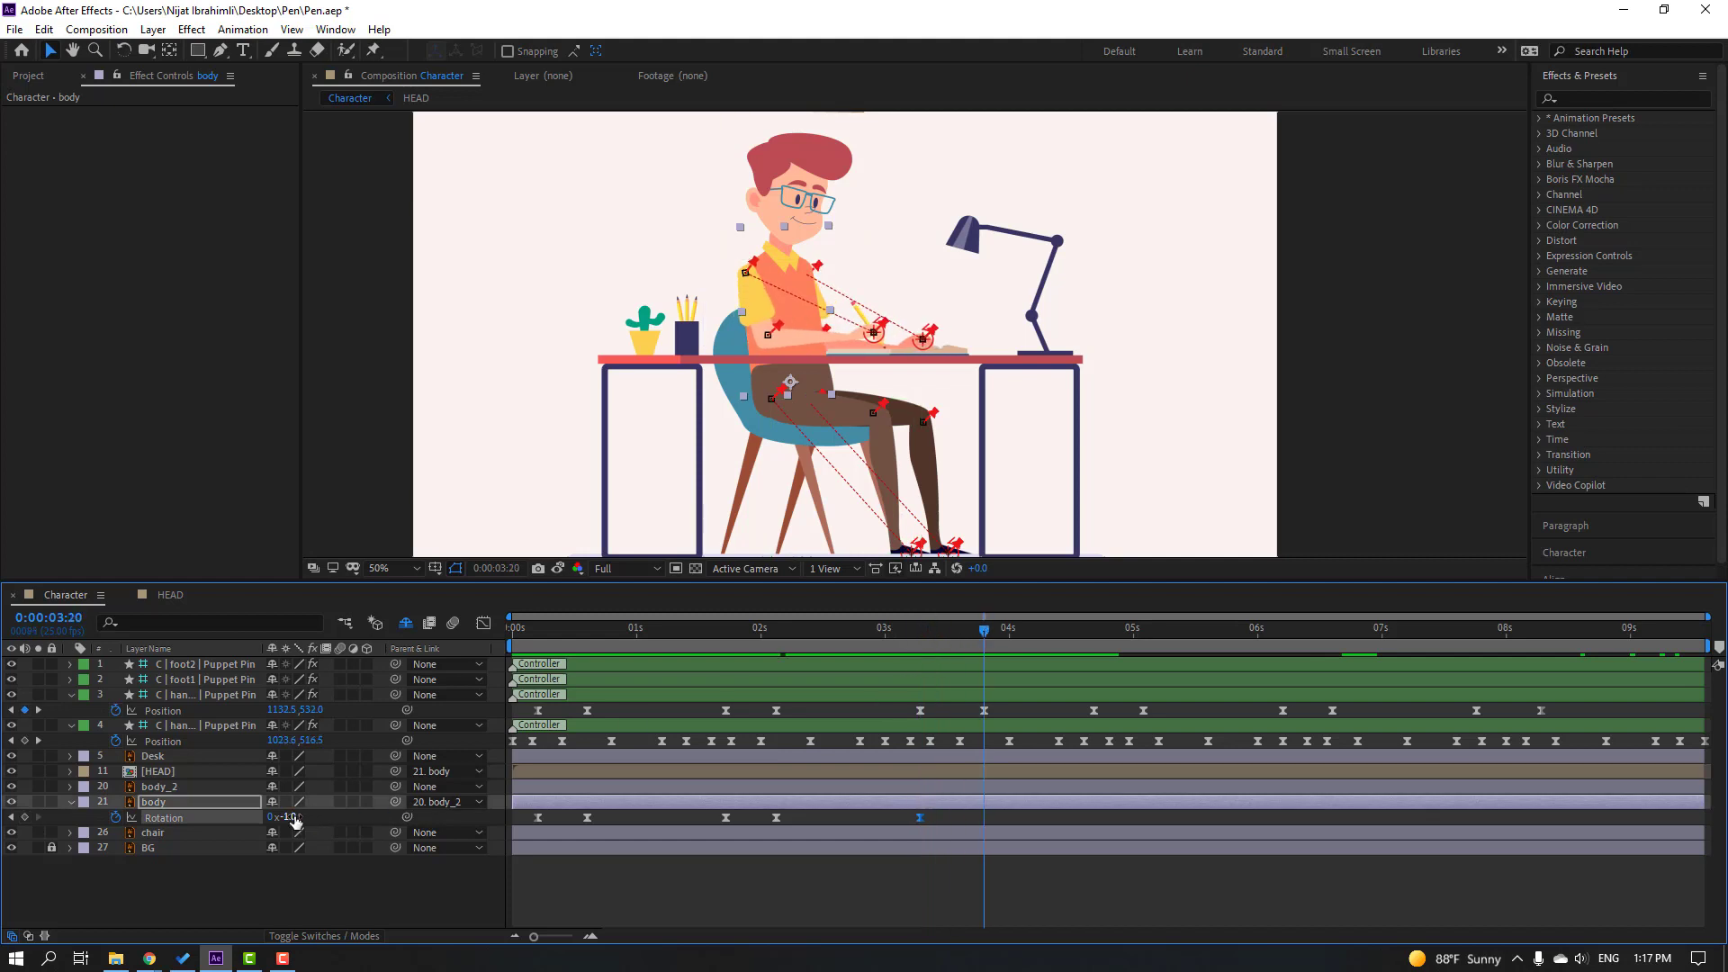
pyautogui.press('Return')
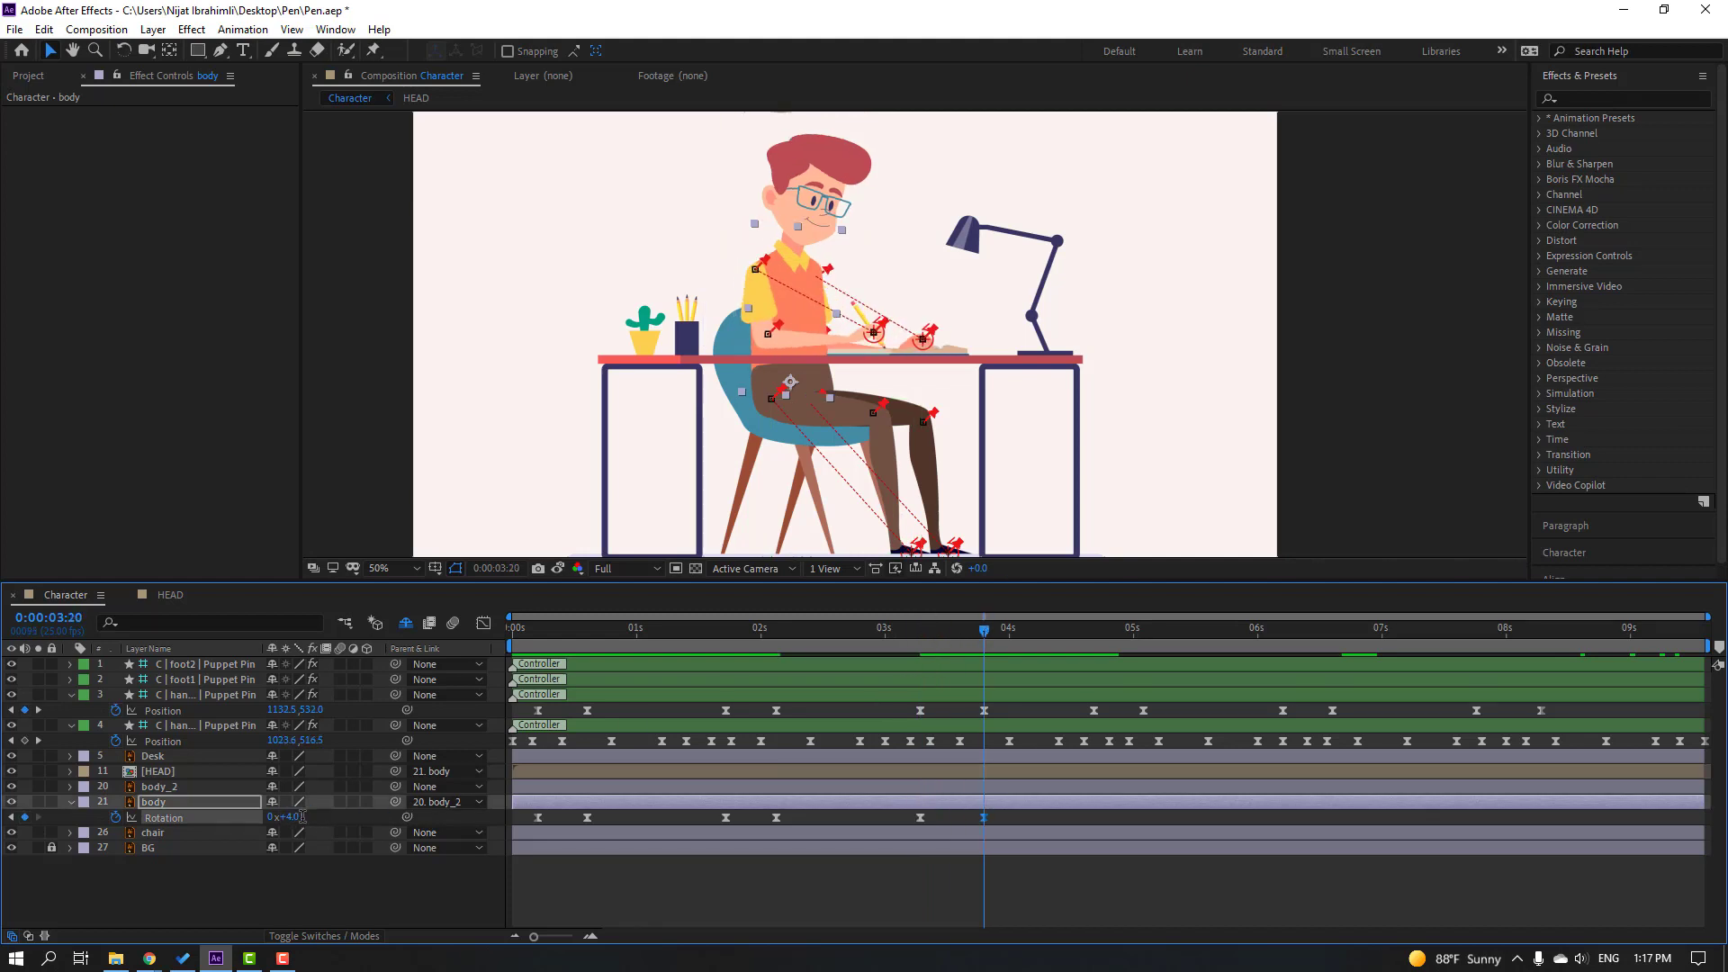
# Step: Hold the body layer's Rotation with a keyframe at 0:00:04:17, and set it to -2° at 0:00:05:02
pyautogui.moveTo(926, 628); pyautogui.dragTo(1094, 628)
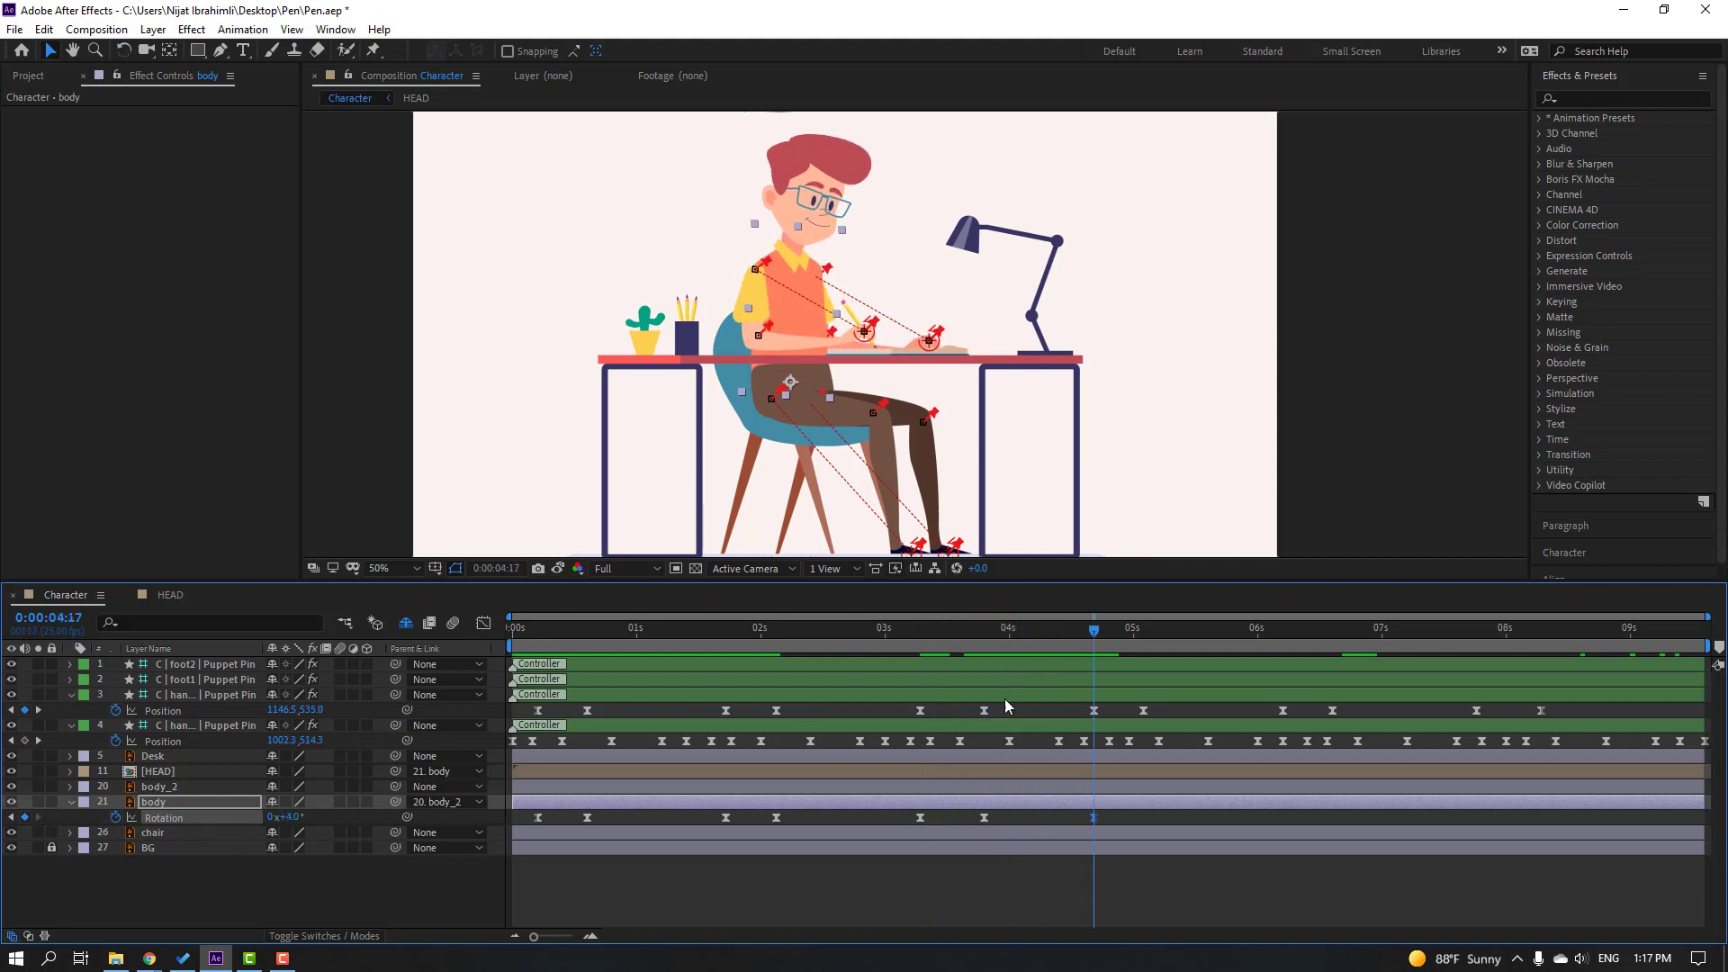
pyautogui.click(1143, 630)
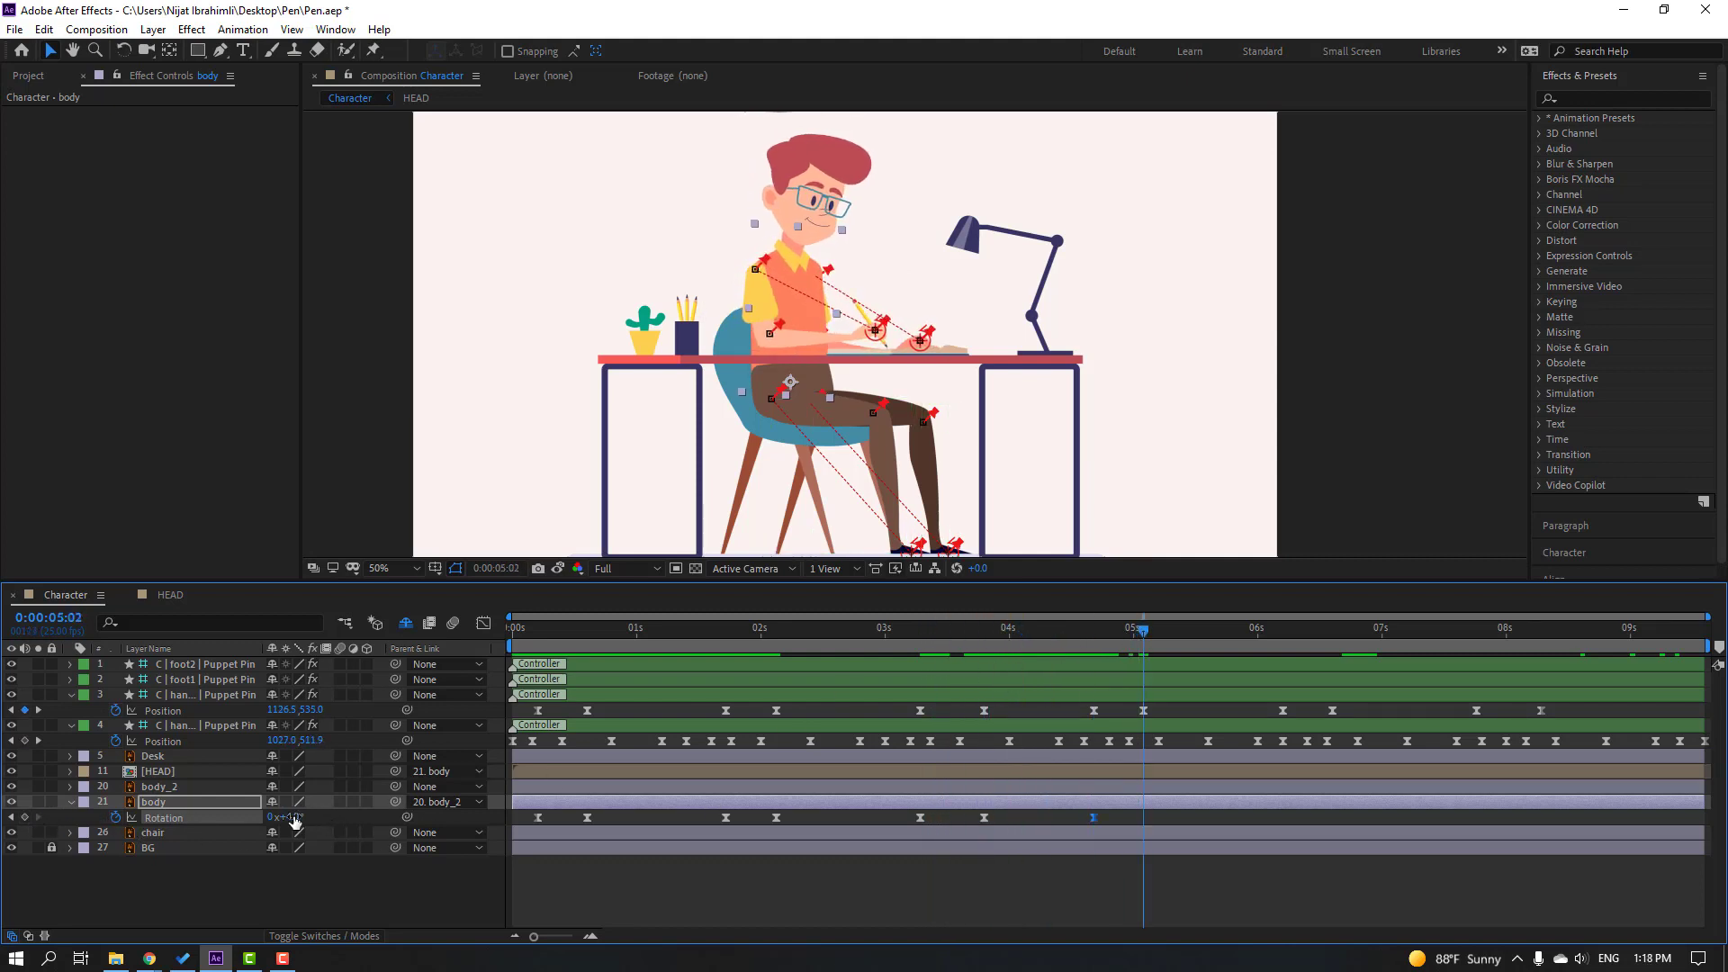
pyautogui.click(293, 817)
pyautogui.write('-2')
pyautogui.press('Return')
# Step: Hold the body layer's Rotation with a keyframe at 0:00:06:05, and set it to 3° at 0:00:06:15
pyautogui.click(1283, 630)
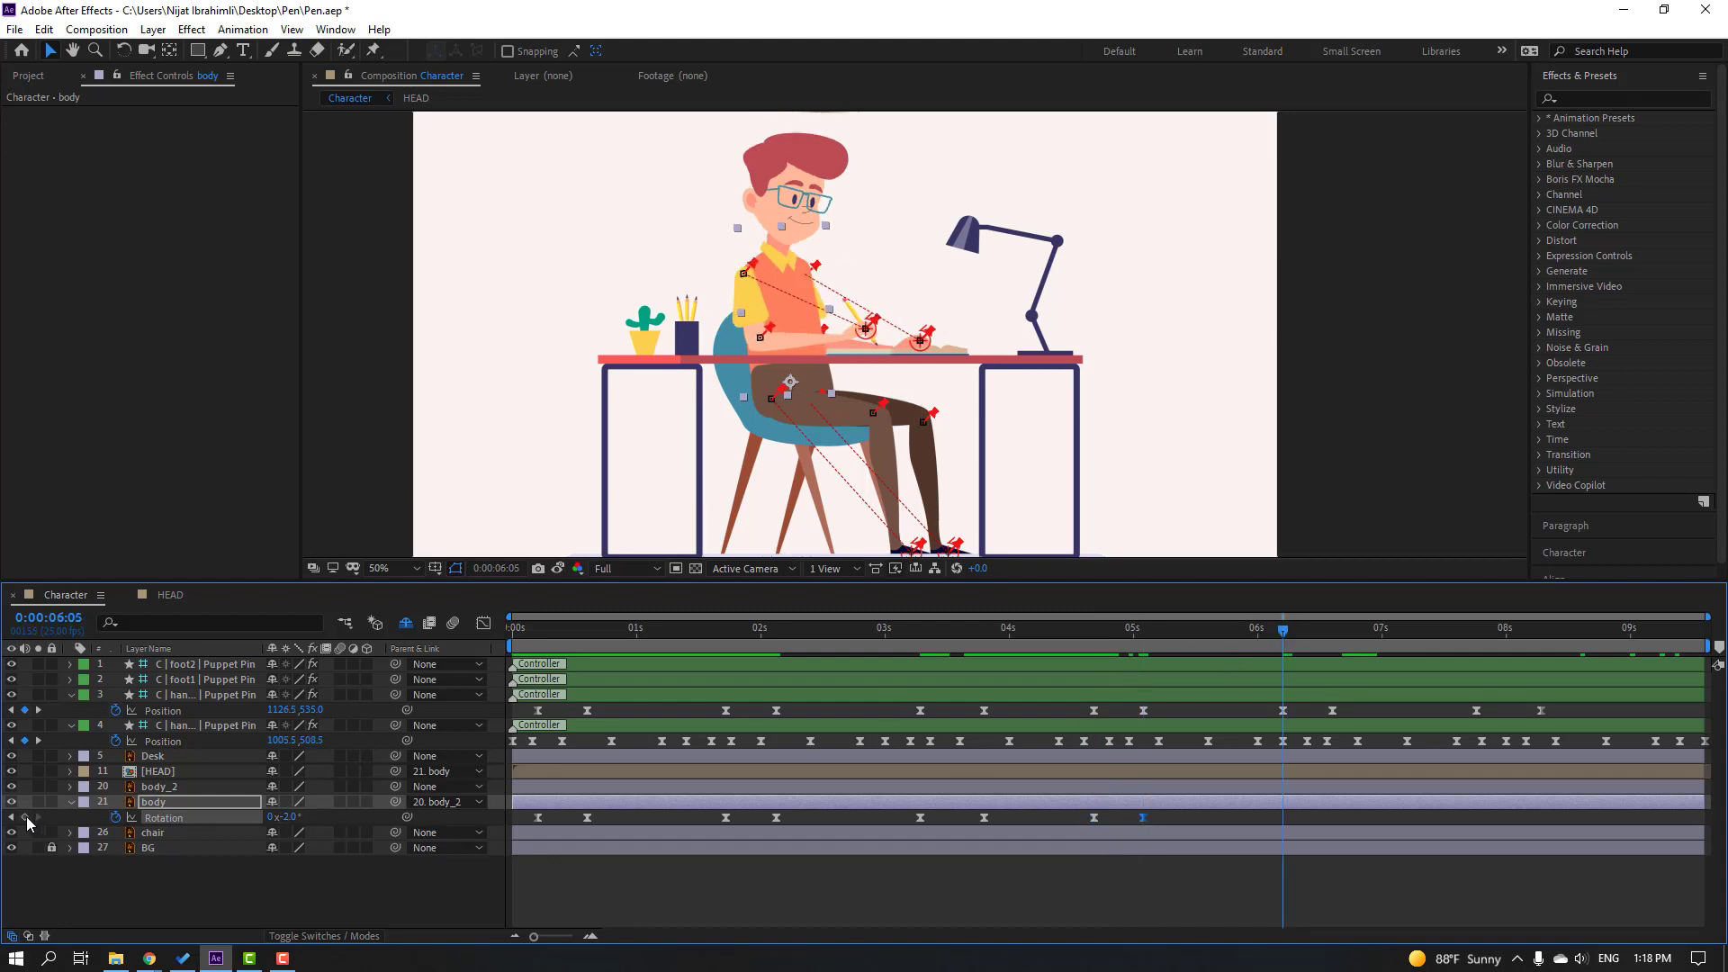
pyautogui.moveTo(1310, 630); pyautogui.dragTo(1331, 630)
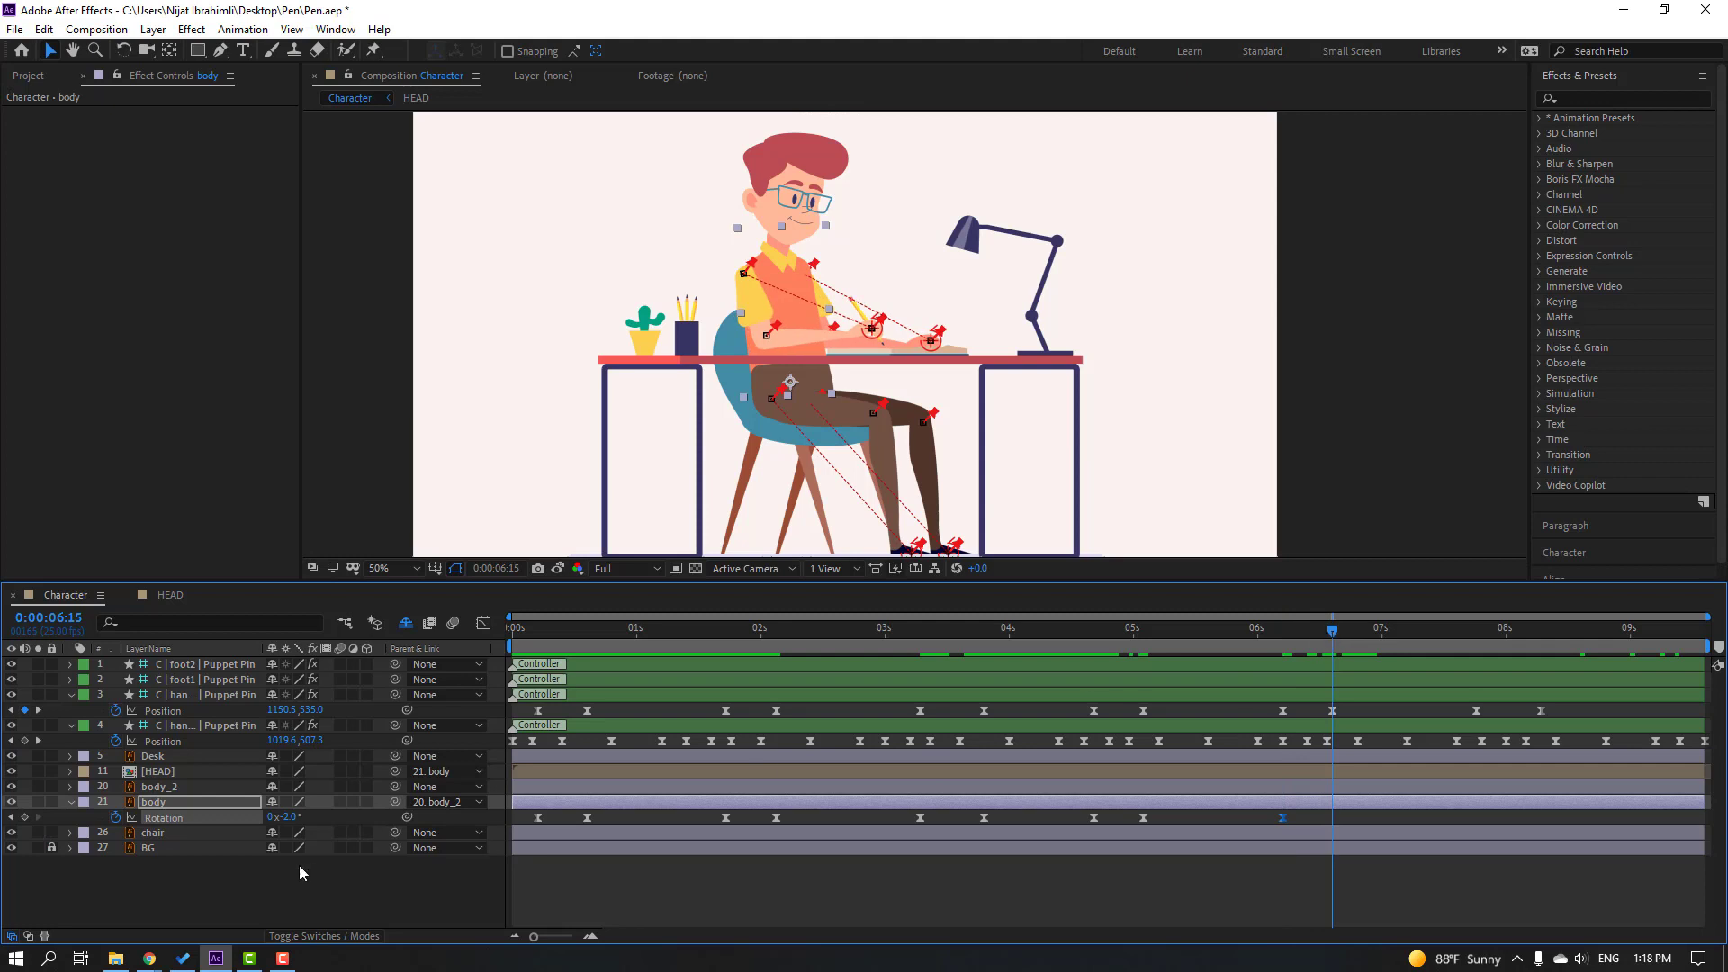
pyautogui.click(298, 817)
pyautogui.write('3')
pyautogui.press('Return')
# Step: Hold the body's Rotation at 0:00:07:19, return it to 0° at 0:00:08:07, and preview the animation
pyautogui.click(1471, 630)
pyautogui.click(1476, 632)
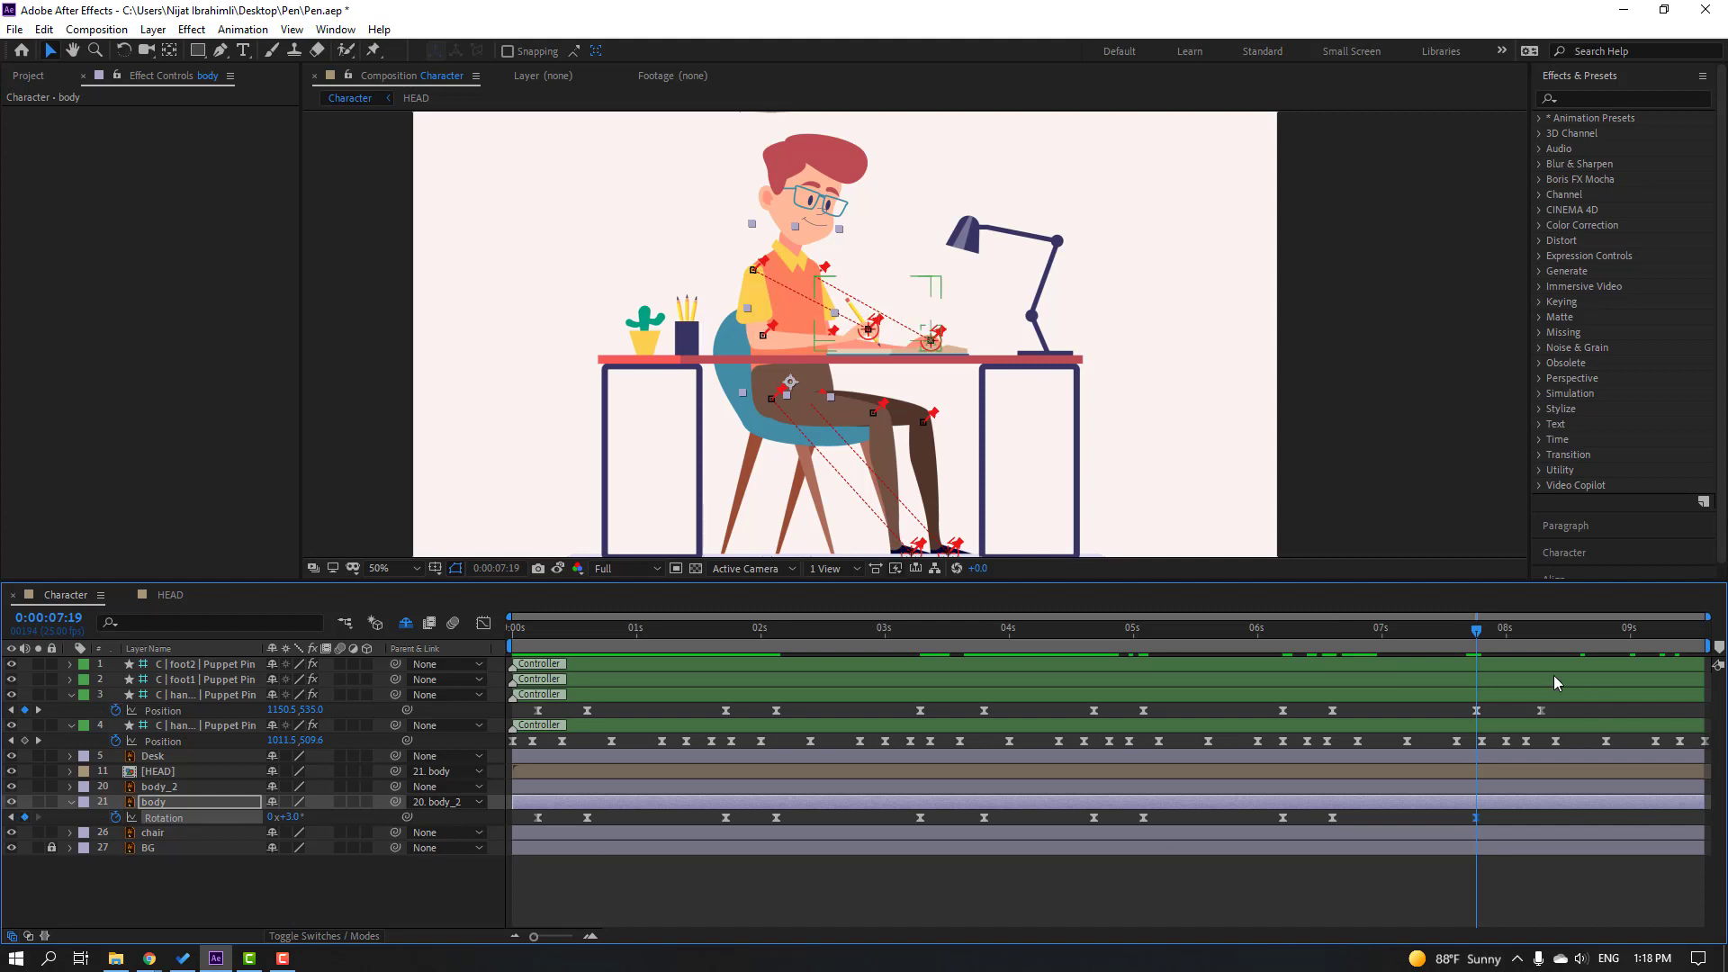
pyautogui.click(1541, 630)
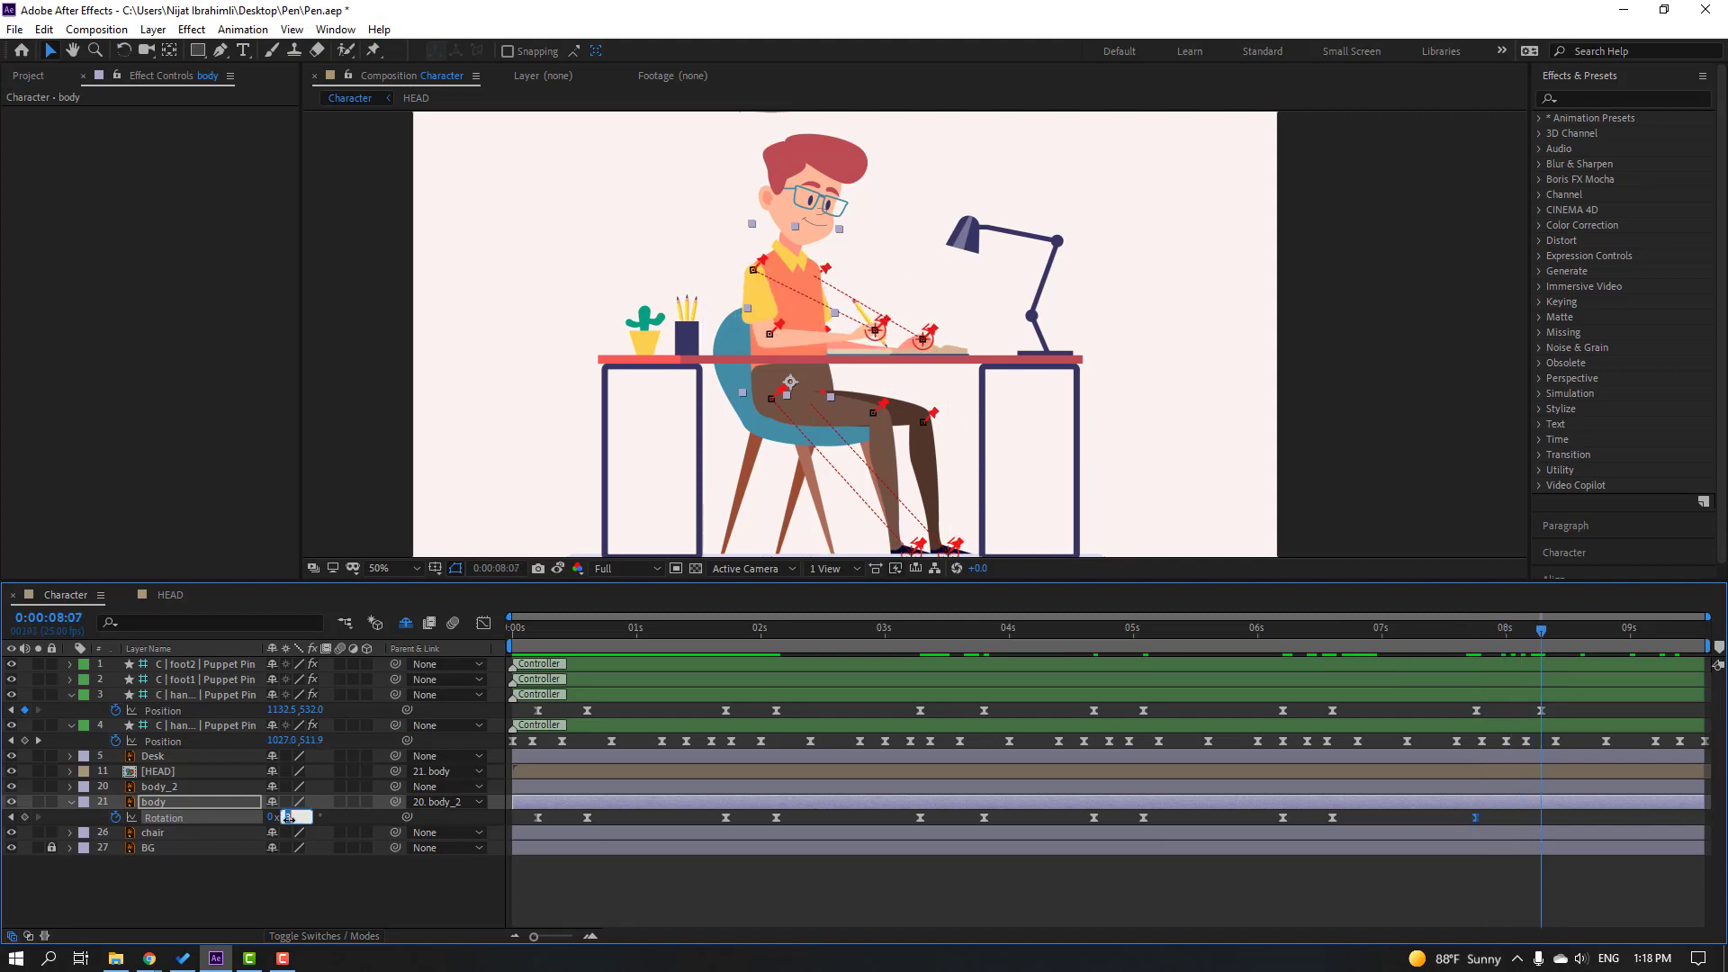
pyautogui.click(919, 911)
pyautogui.press('space')
pyautogui.scroll(-2, 531, 462)
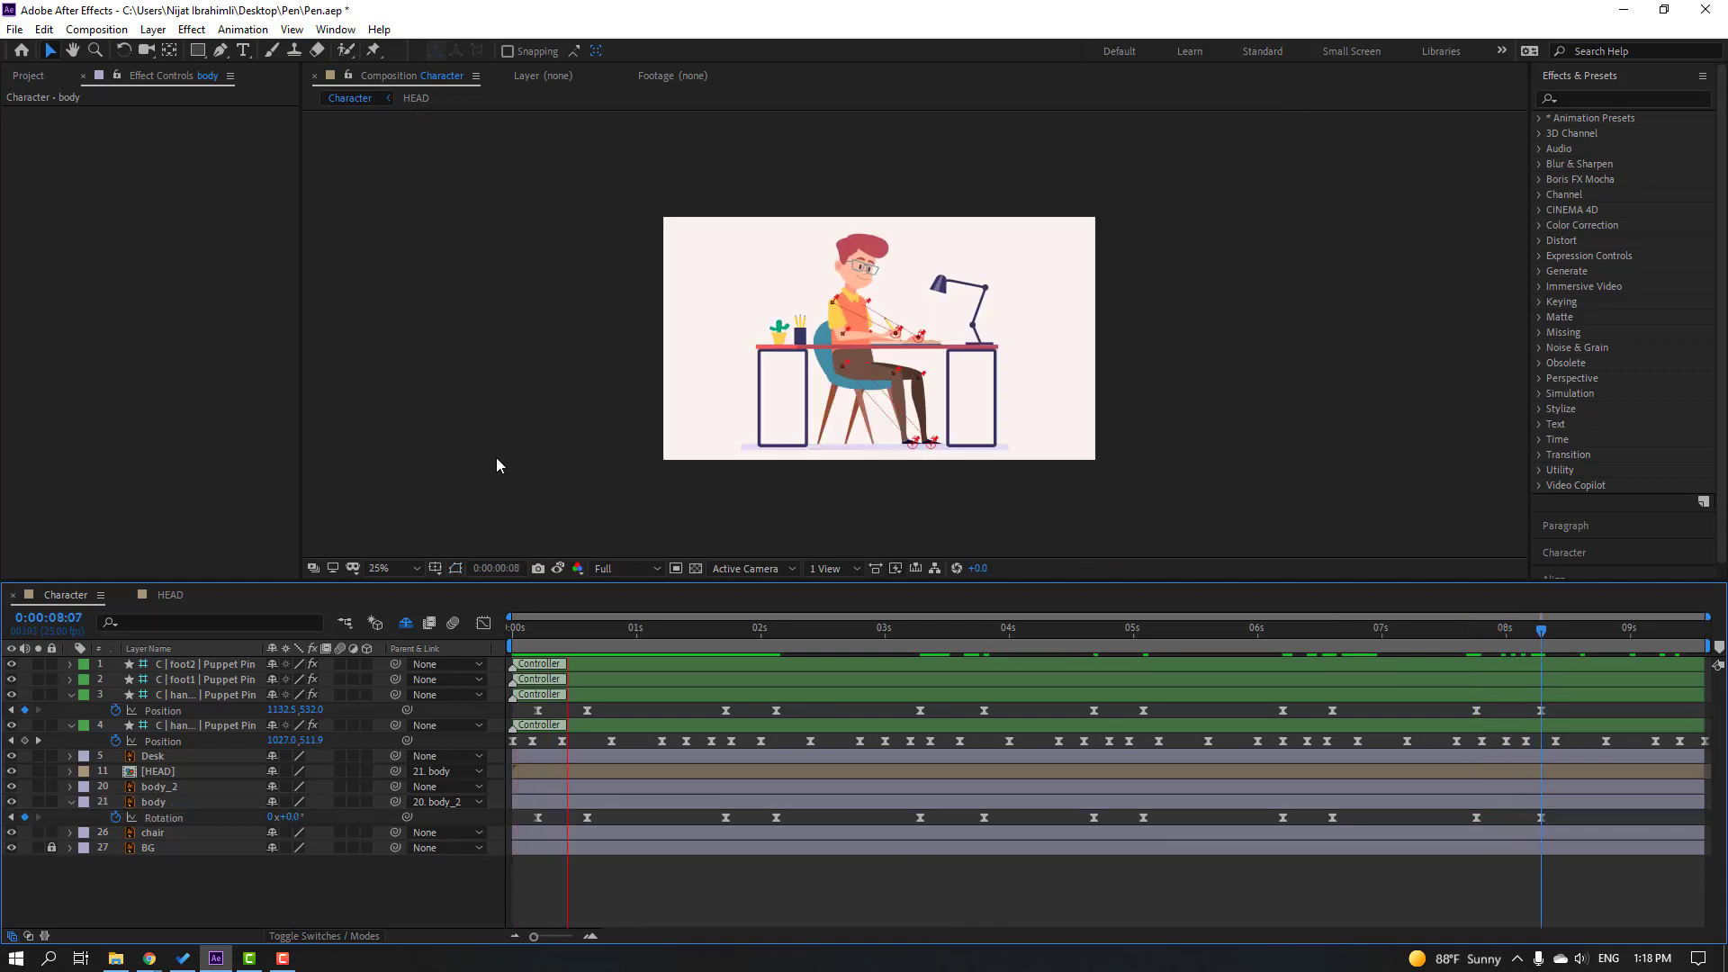
pyautogui.scroll(2, 497, 459)
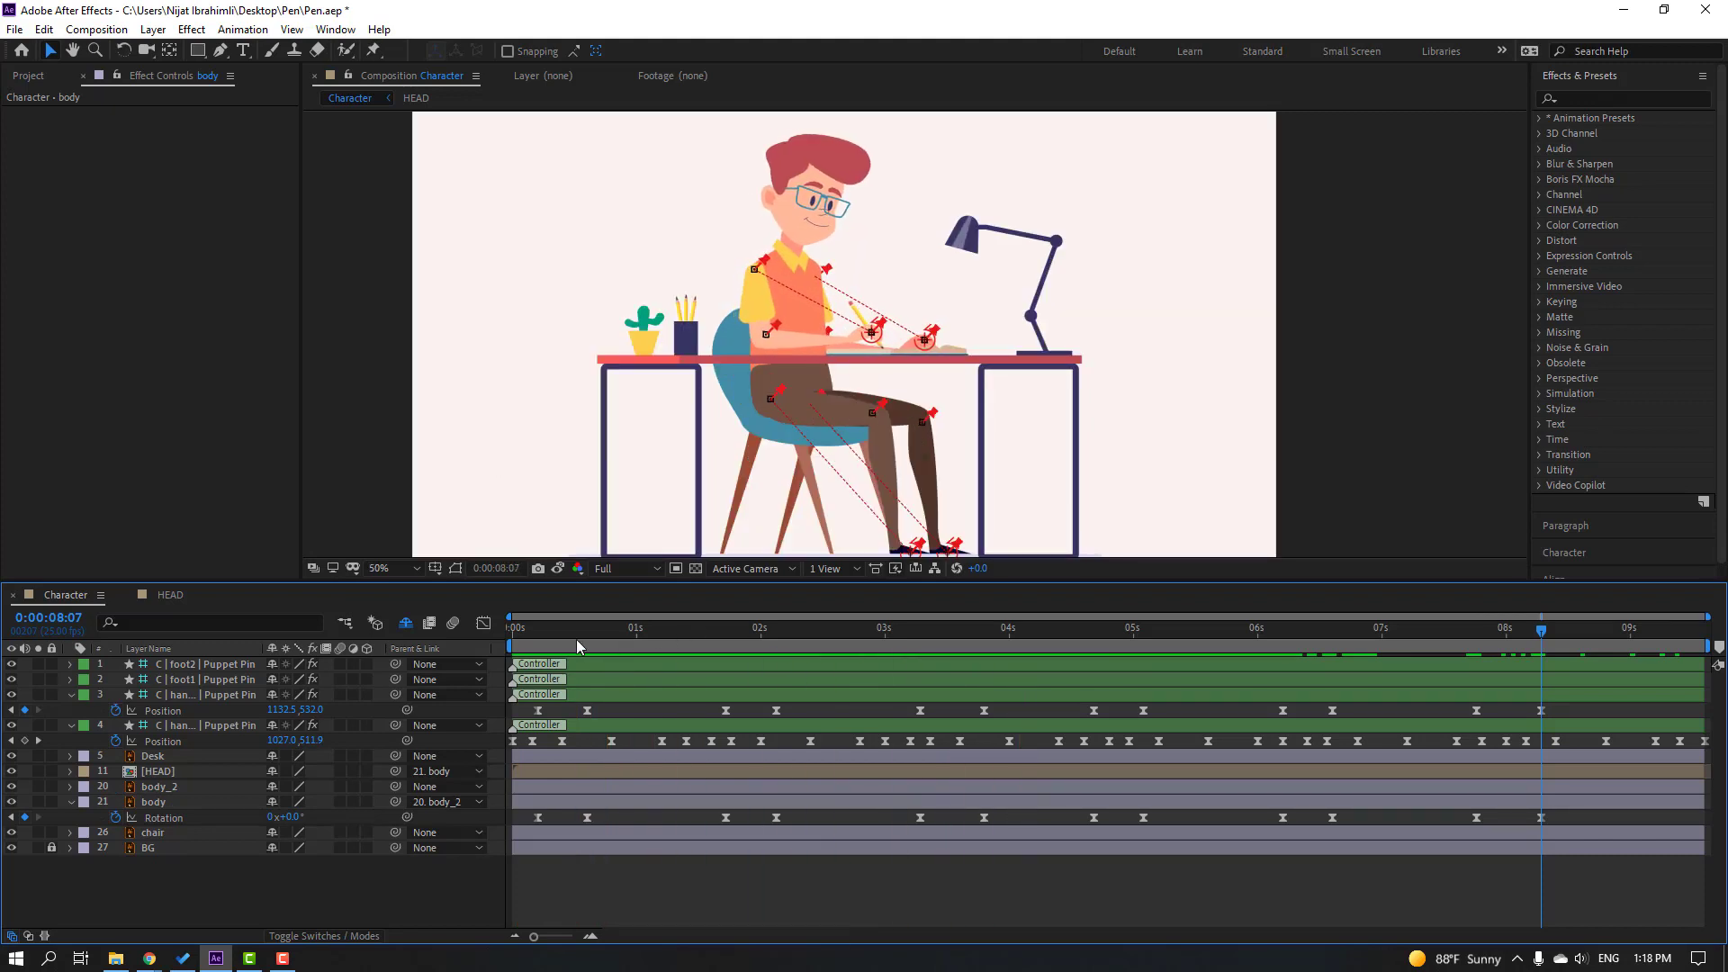
# Step: Keyframe the foot1 controller's Position at 0:00:00:00, and set it to 1214, 1007 at 0:00:00:04
pyautogui.moveTo(558, 633); pyautogui.dragTo(517, 632)
pyautogui.click(214, 682)
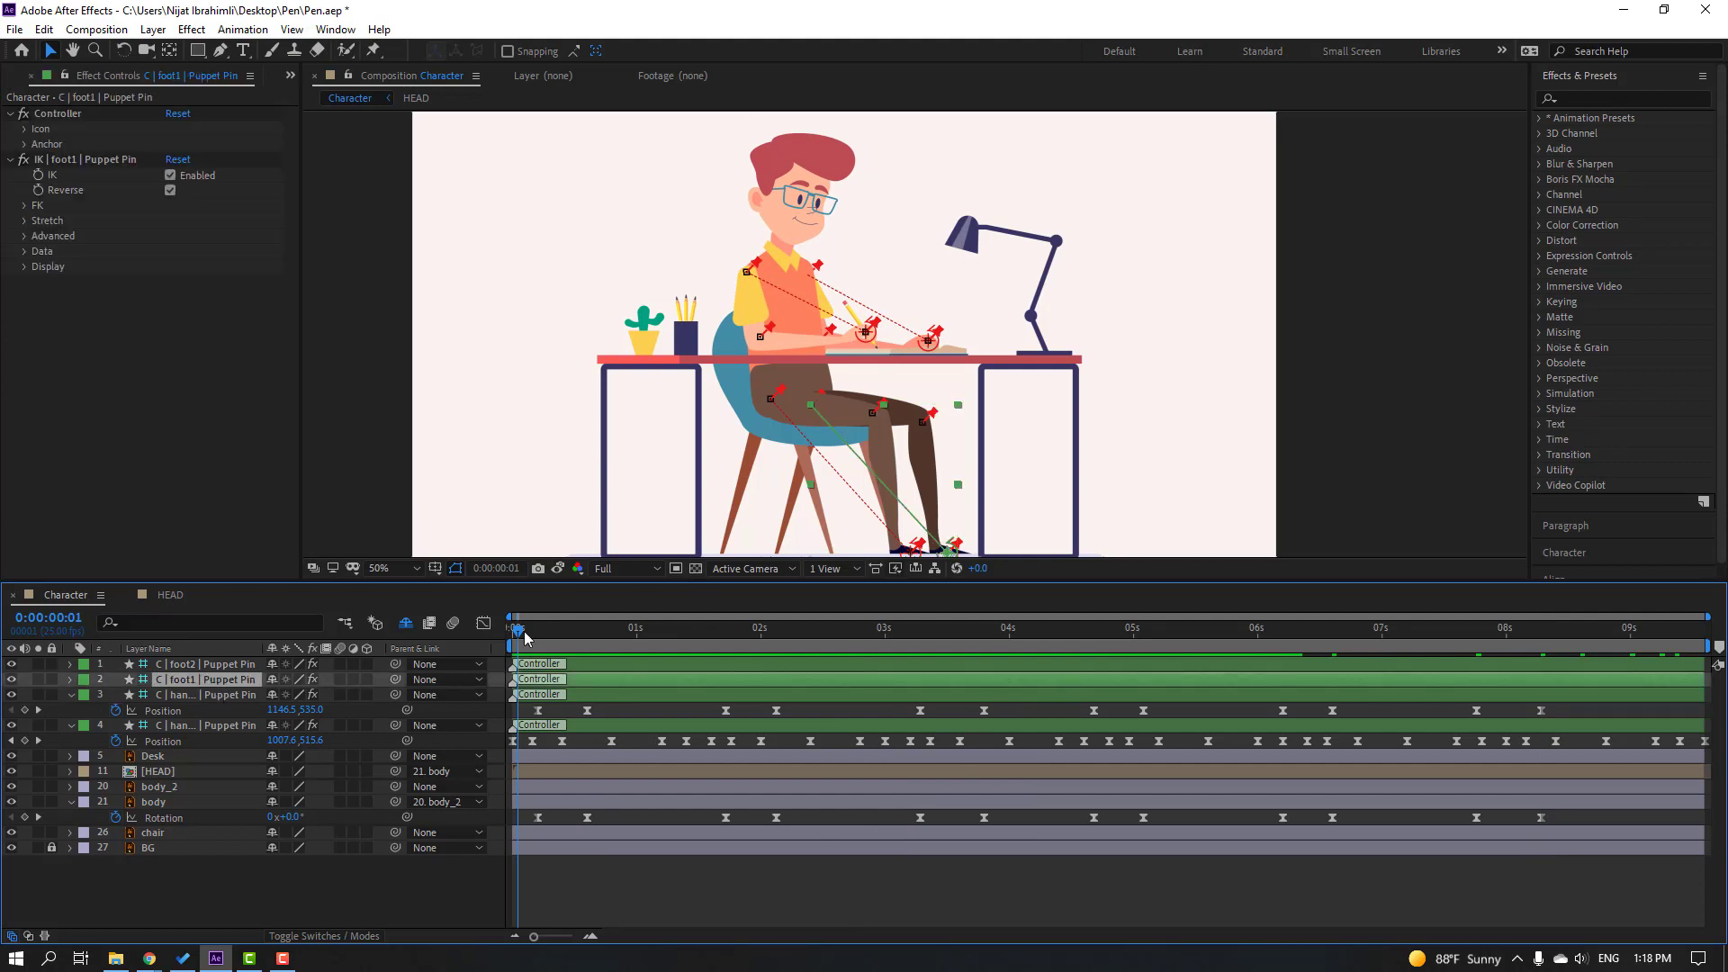
pyautogui.scroll(-2, 994, 397)
pyautogui.moveTo(540, 641); pyautogui.dragTo(513, 641)
pyautogui.press('p')
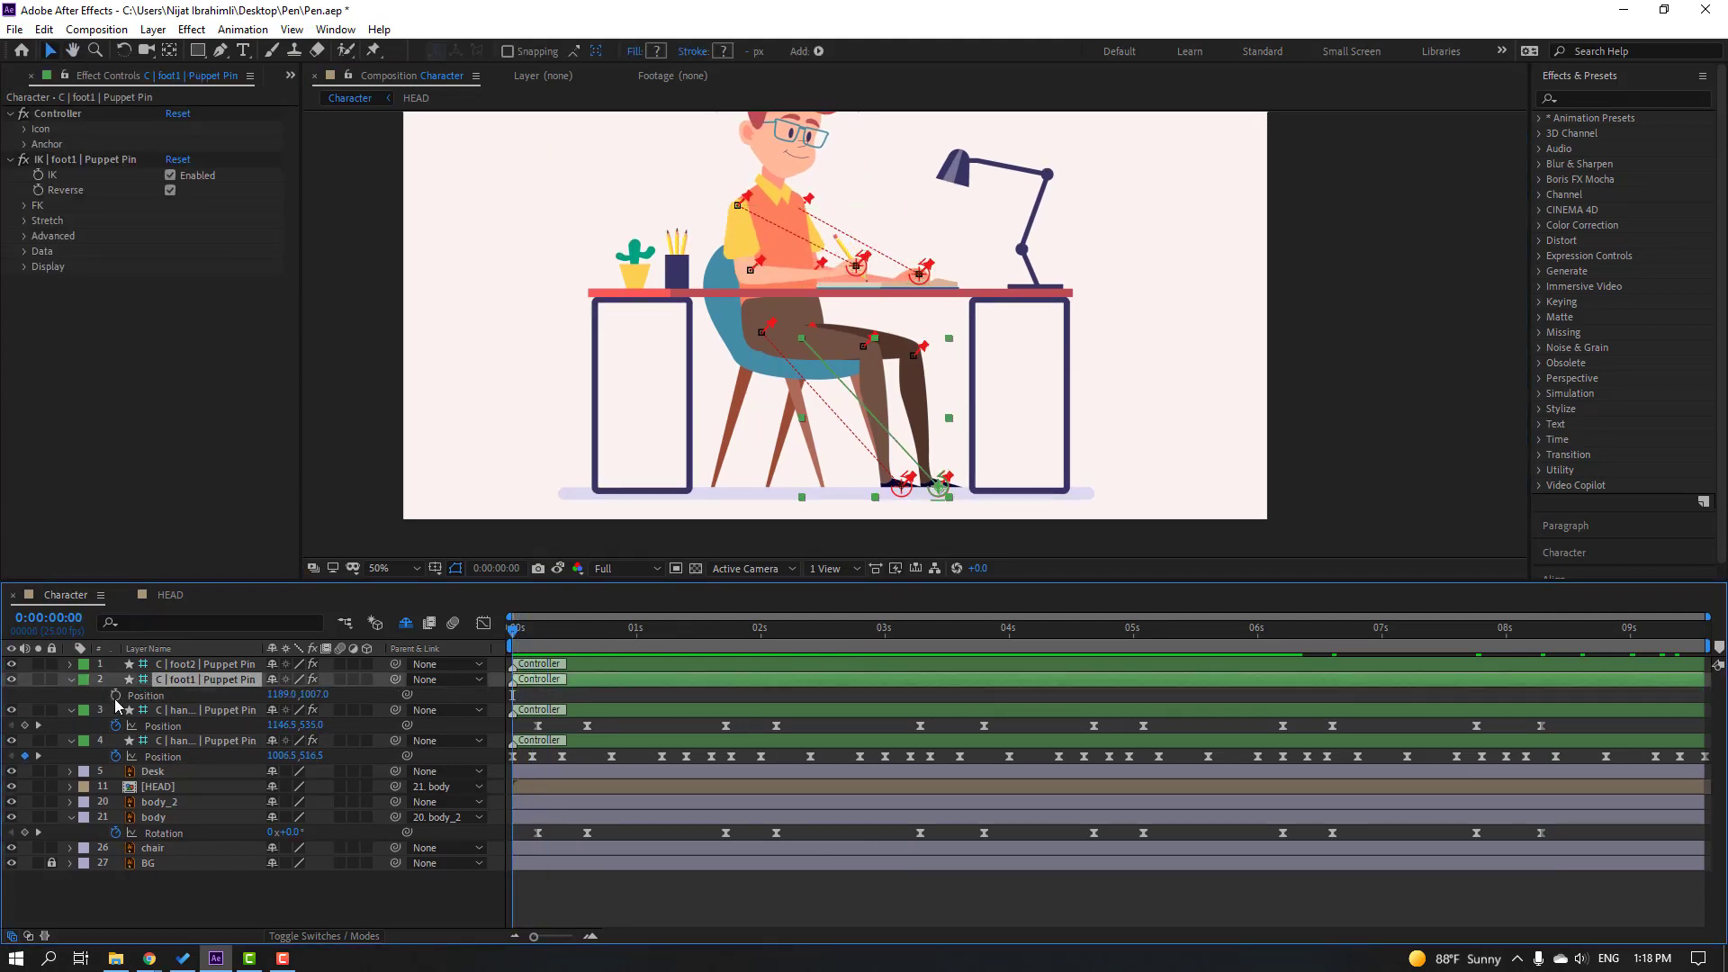
pyautogui.click(115, 696)
pyautogui.moveTo(519, 635); pyautogui.dragTo(532, 635)
pyautogui.moveTo(288, 697); pyautogui.dragTo(306, 695)
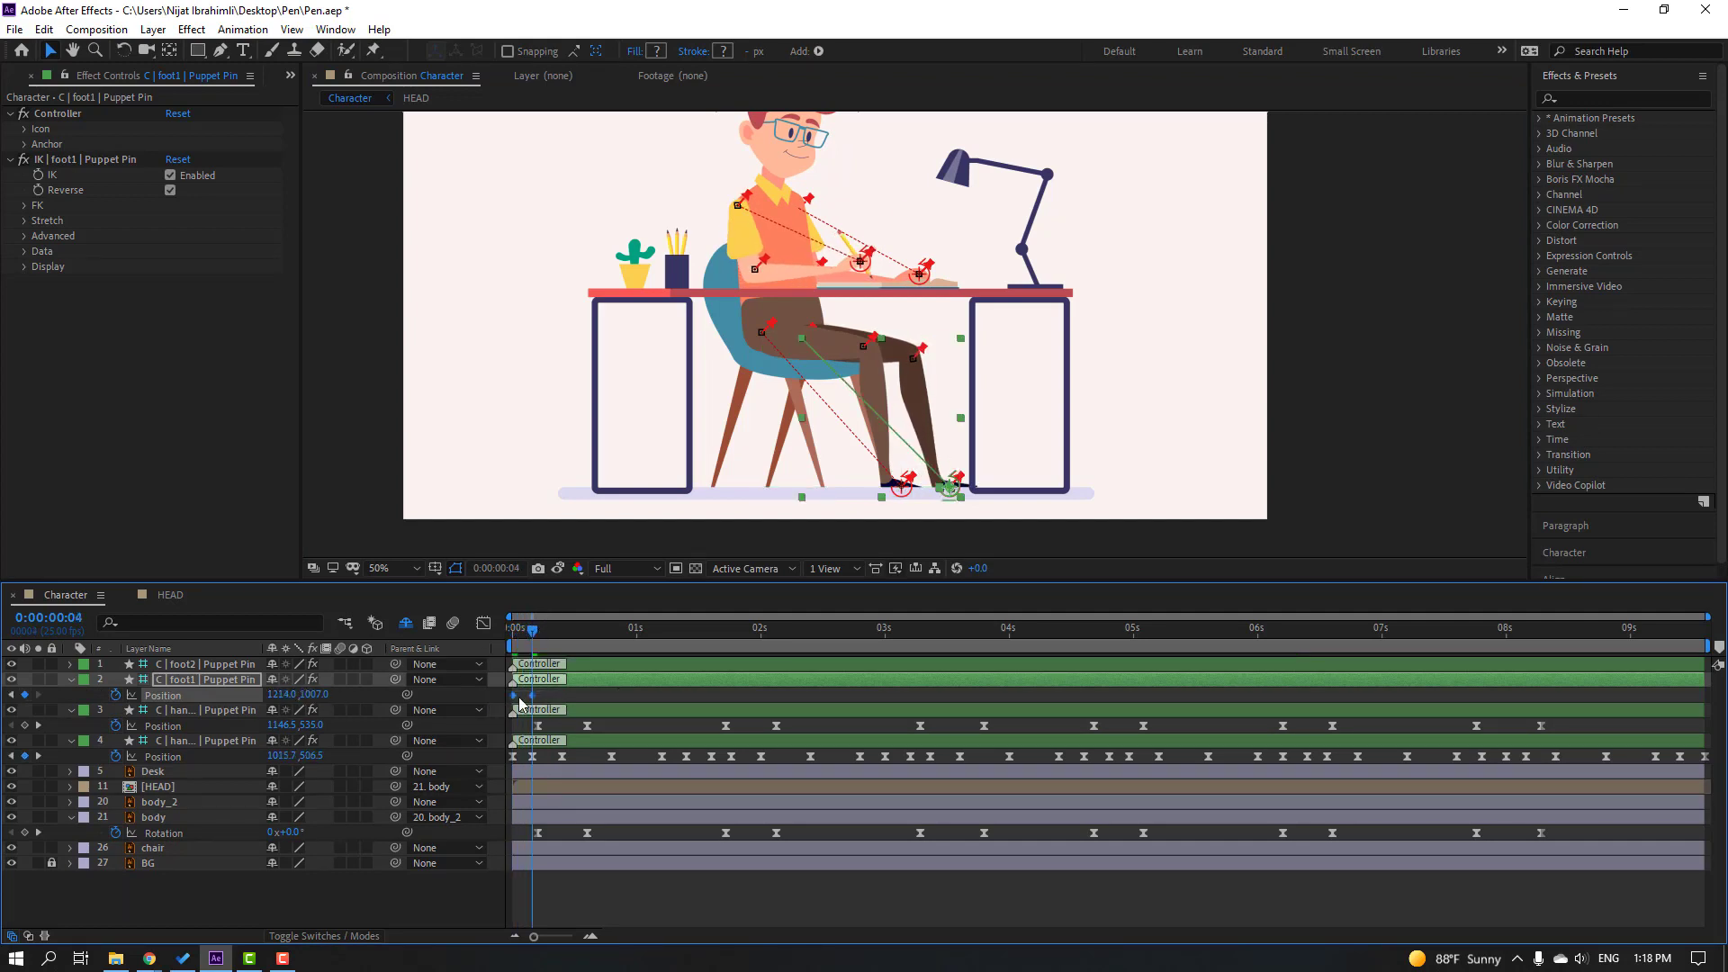
# Step: Apply Easy Ease to both Position keyframes of the foot1 controller
pyautogui.rightClick(515, 696)
pyautogui.moveTo(630, 919)
pyautogui.click(780, 800)
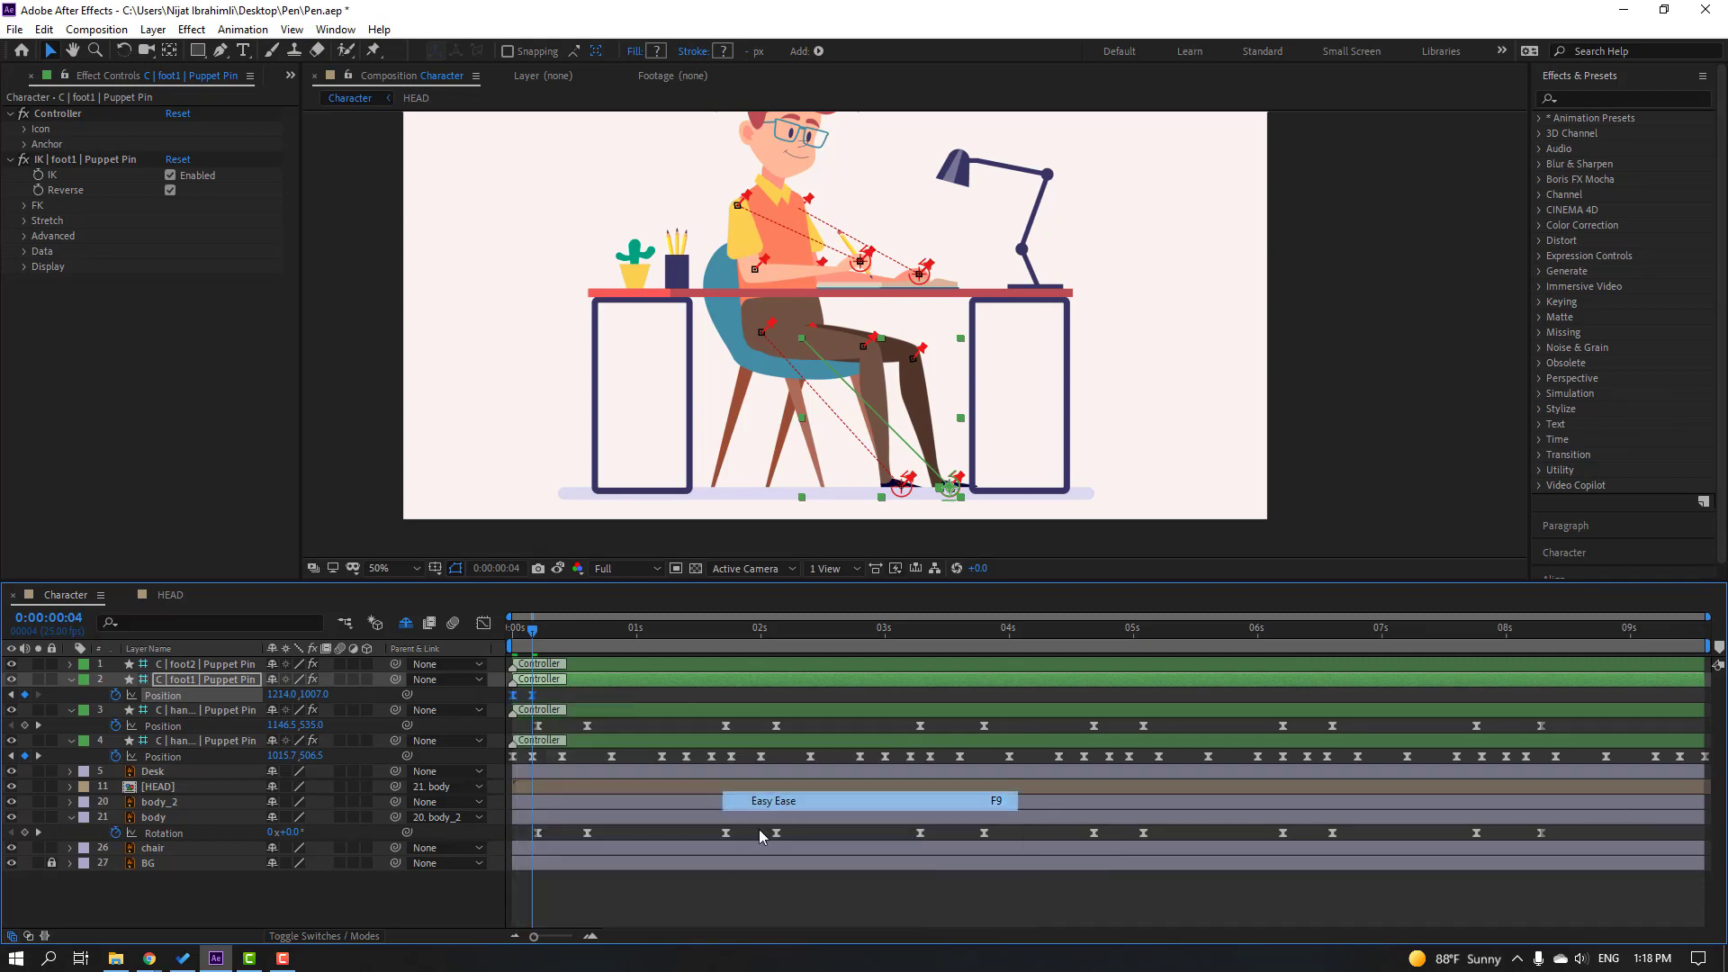
# Step: Shift both foot1 Position keyframes to start at about 0:00:00:18, and stretch the move to end at 0:00:01:02
pyautogui.press('space')
pyautogui.moveTo(560, 702); pyautogui.dragTo(621, 696)
pyautogui.press('space')
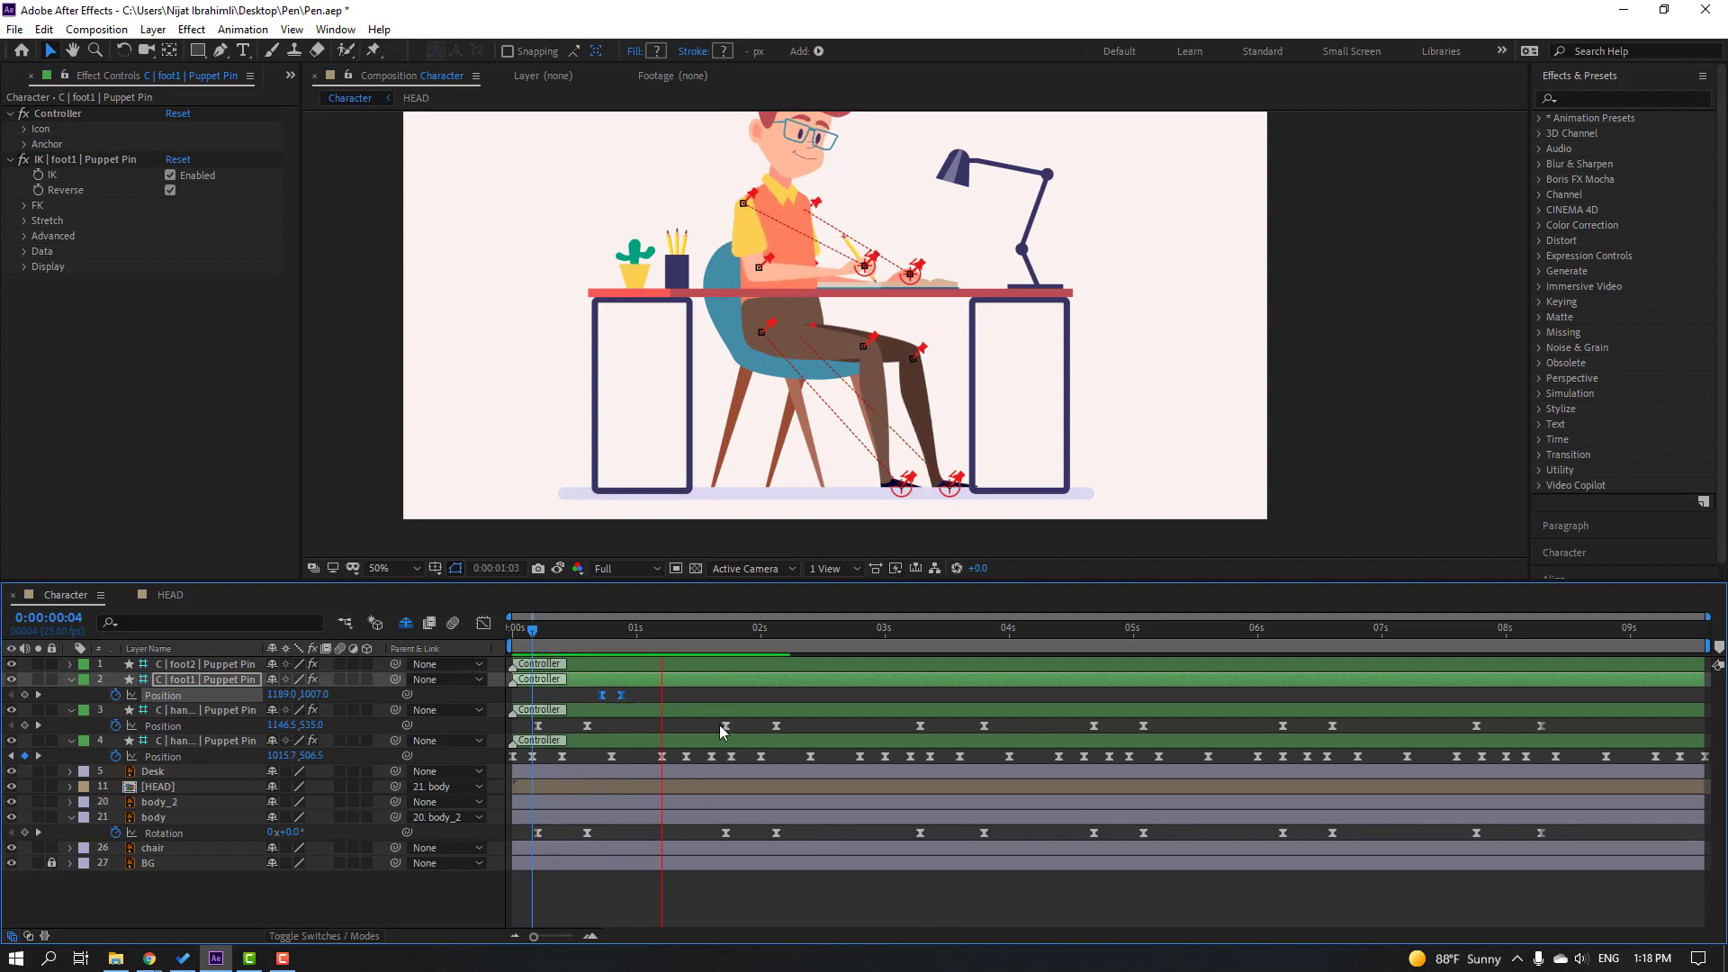
pyautogui.click(631, 694)
pyautogui.click(646, 630)
pyautogui.moveTo(622, 696); pyautogui.dragTo(646, 696)
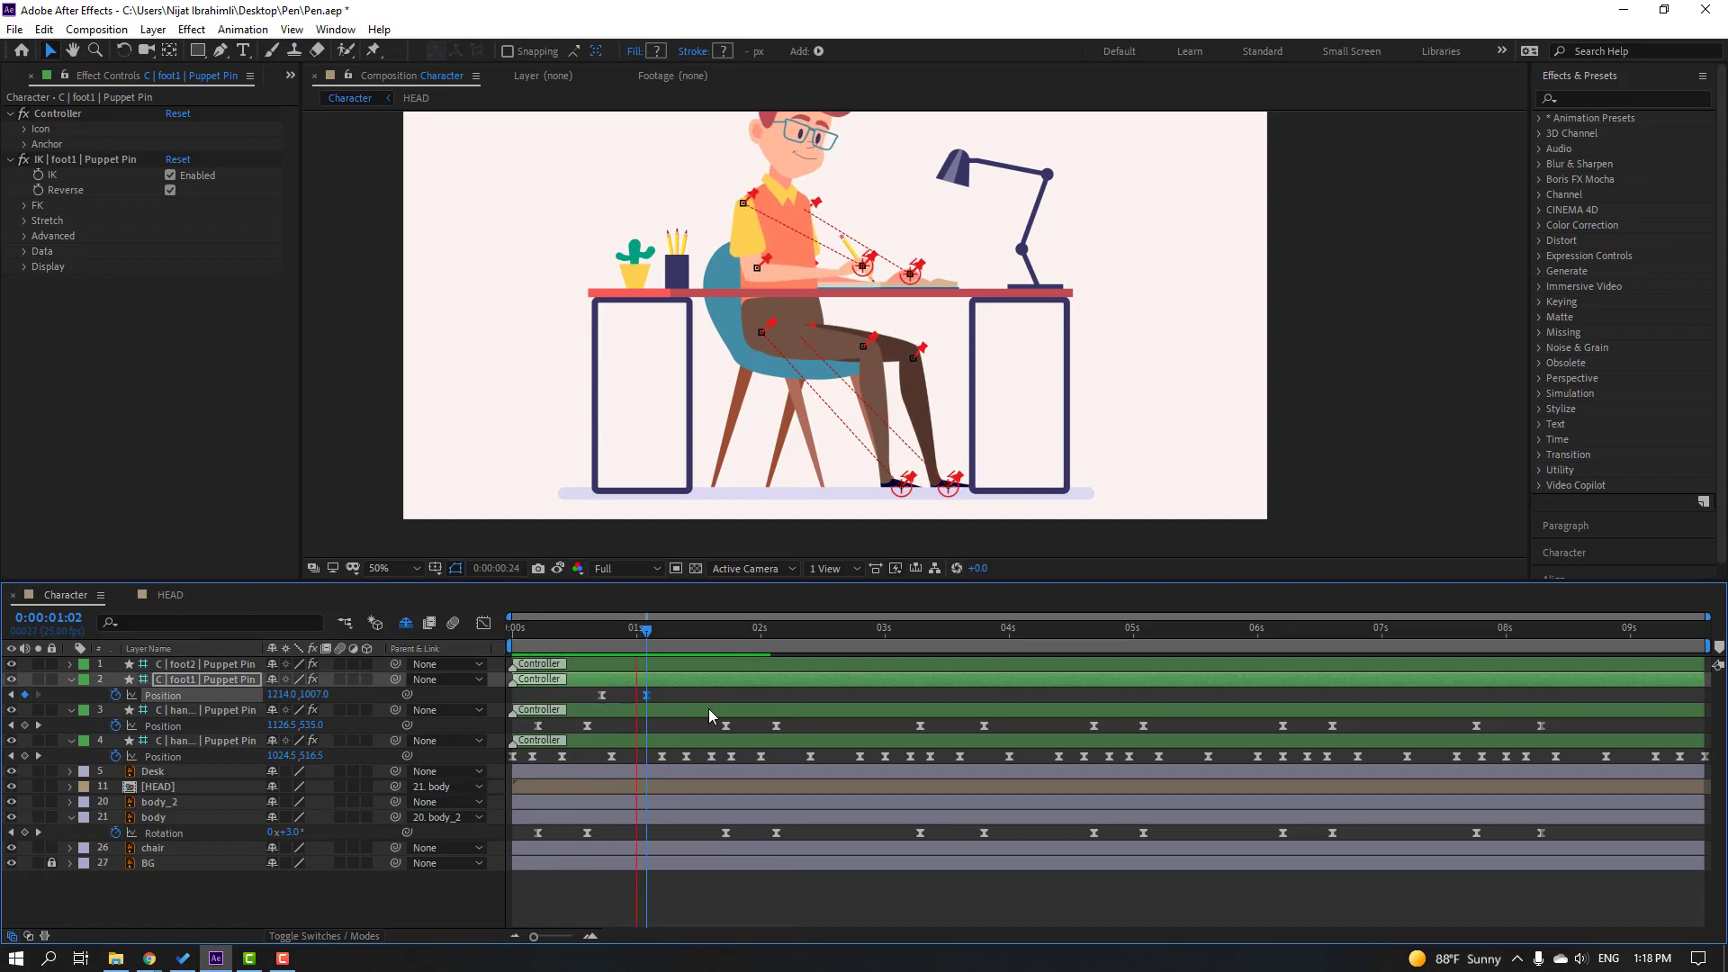
# Step: Hold the foot1 Position with a keyframe at about 0:00:02:09, and set it to 1176, 1007 at 0:00:02:21
pyautogui.moveTo(703, 632); pyautogui.dragTo(807, 636)
pyautogui.click(842, 639)
pyautogui.moveTo(288, 696); pyautogui.dragTo(255, 696)
pyautogui.moveTo(861, 695); pyautogui.dragTo(869, 695)
# Step: Hold the foot1 Position with a keyframe at 0:00:04:15, and set it to 1194, 1007 at 0:00:04:24
pyautogui.moveTo(789, 637); pyautogui.dragTo(936, 637)
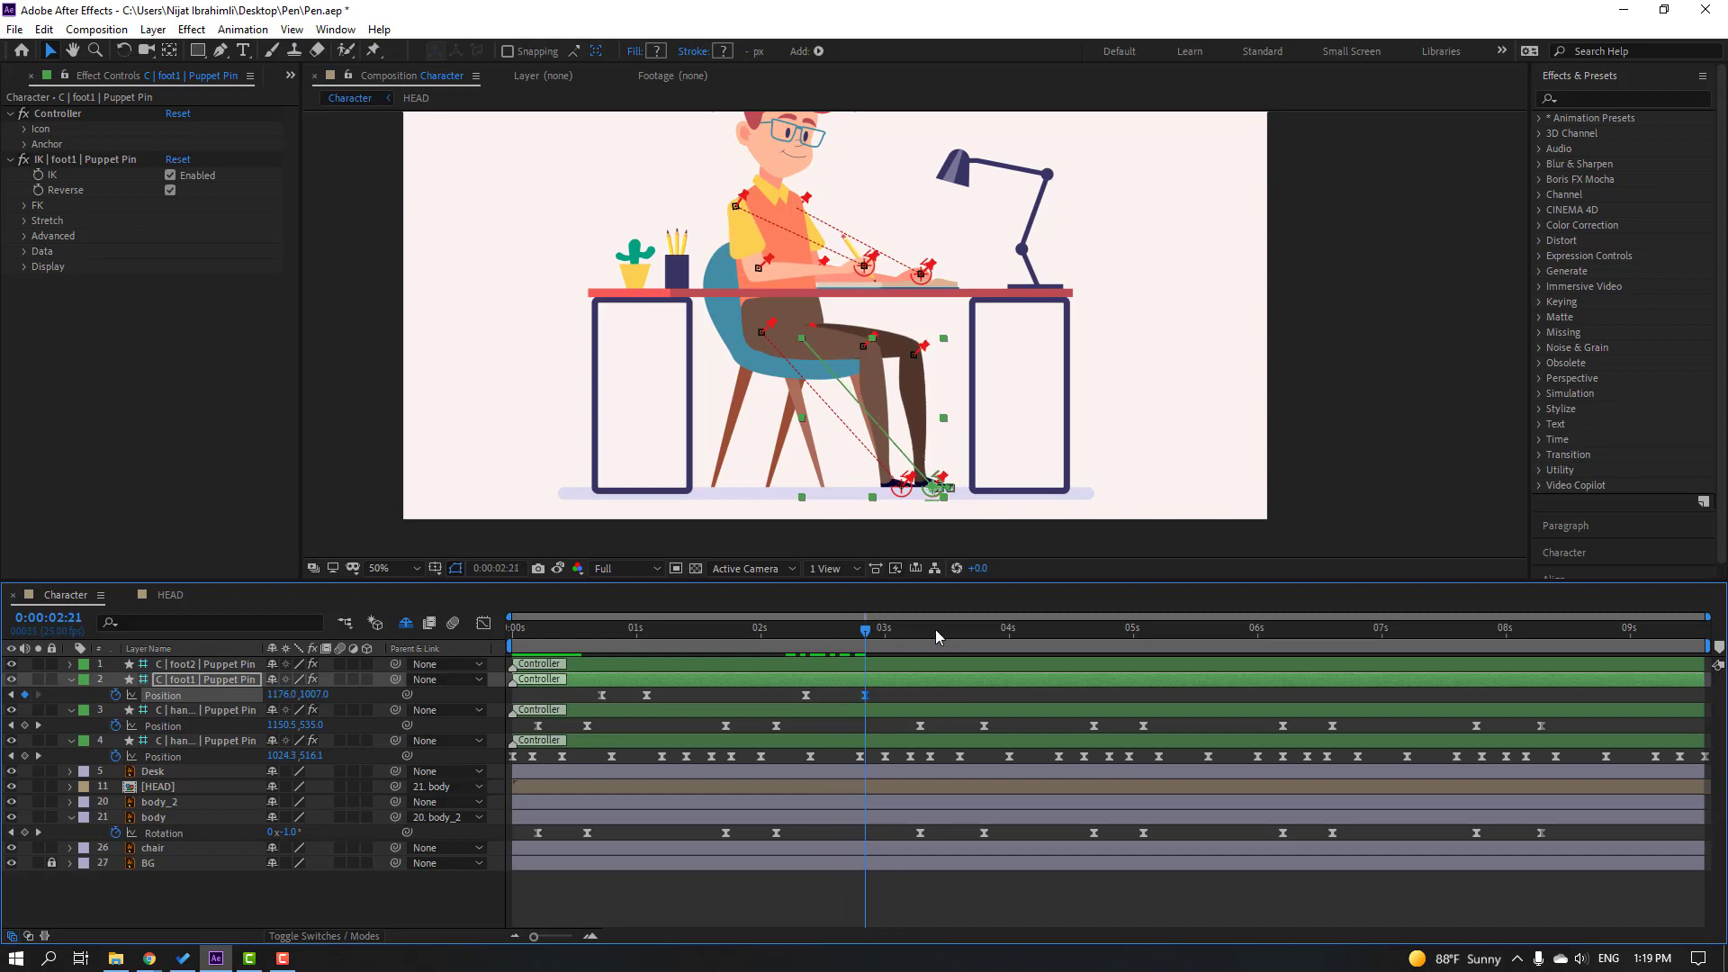
pyautogui.press('space')
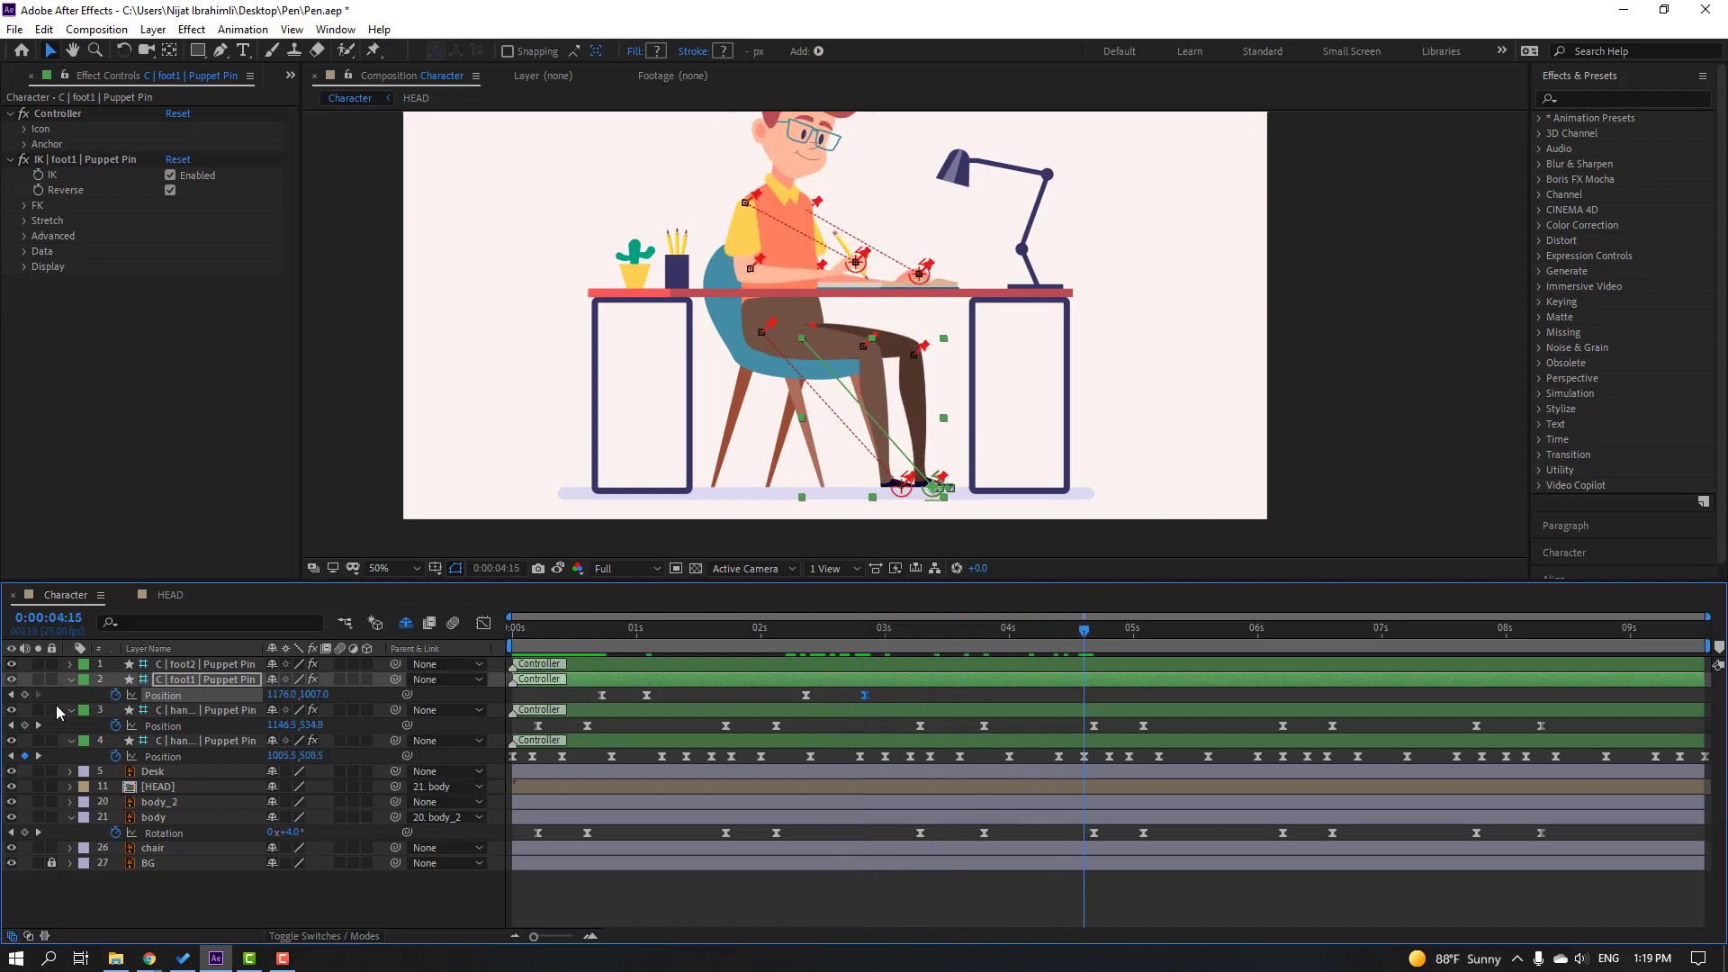
pyautogui.moveTo(1114, 636); pyautogui.dragTo(1132, 636)
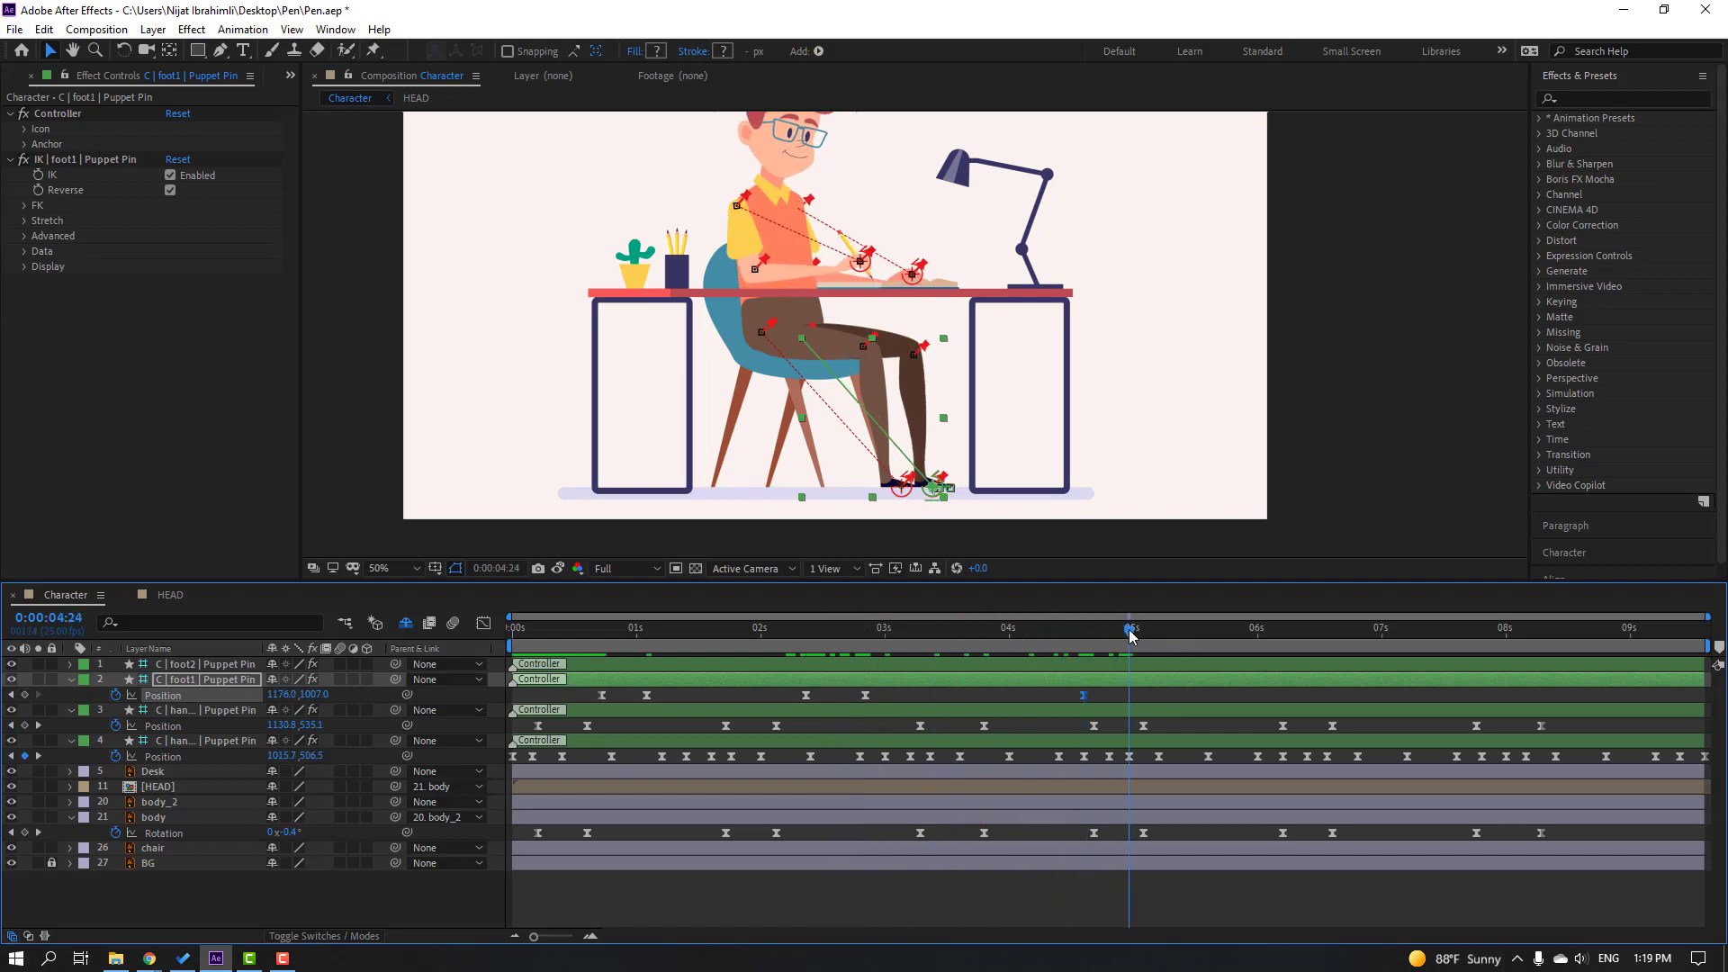
pyautogui.moveTo(289, 695); pyautogui.dragTo(304, 695)
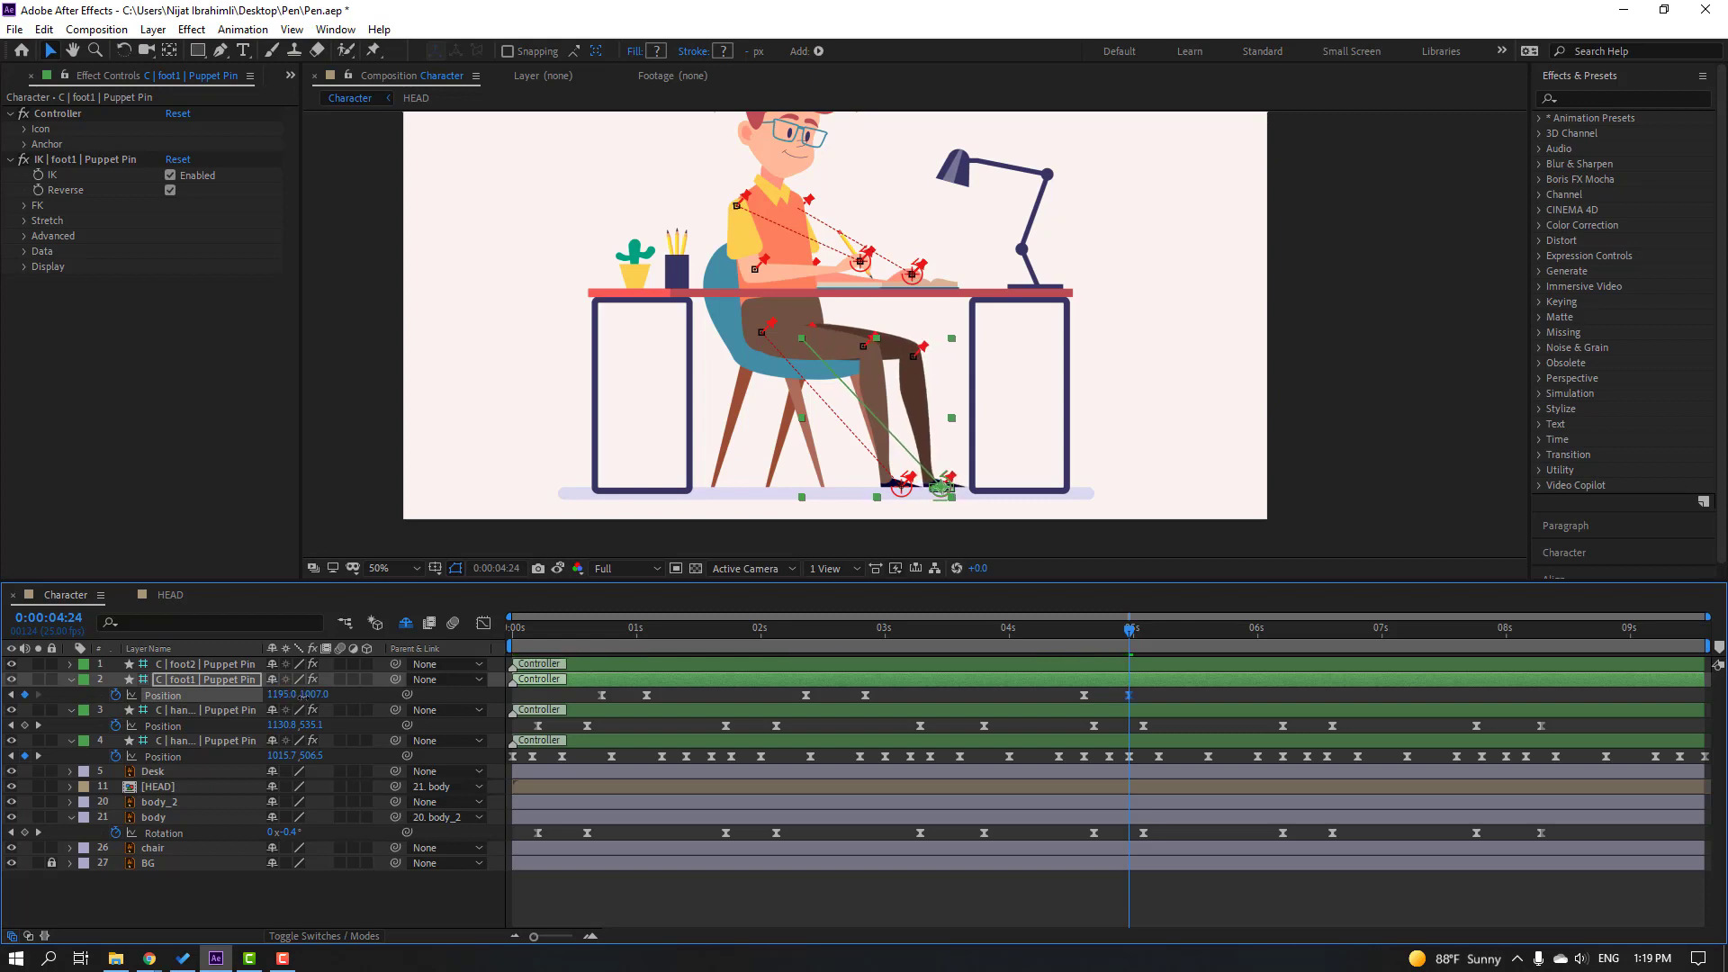
# Step: Hold the foot1 Position at 0:00:06:05, paste a copy of its first keyframe at 0:00:06:16, and preview the animation
pyautogui.click(1282, 637)
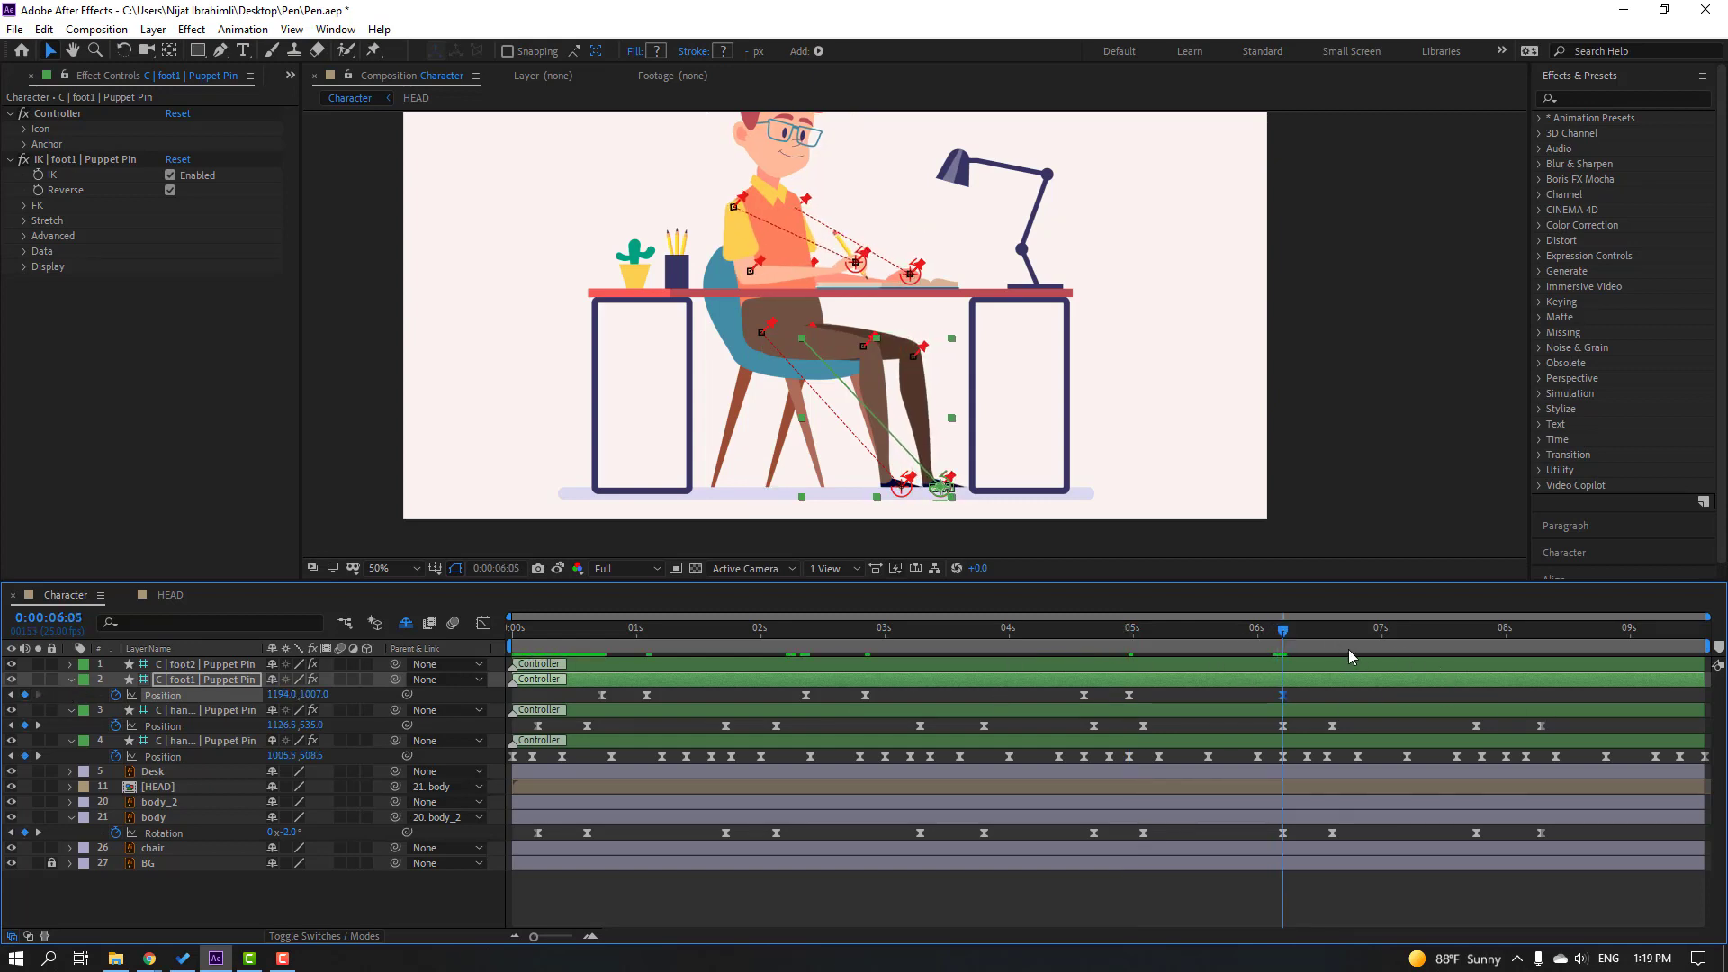
pyautogui.moveTo(1319, 639); pyautogui.dragTo(1339, 637)
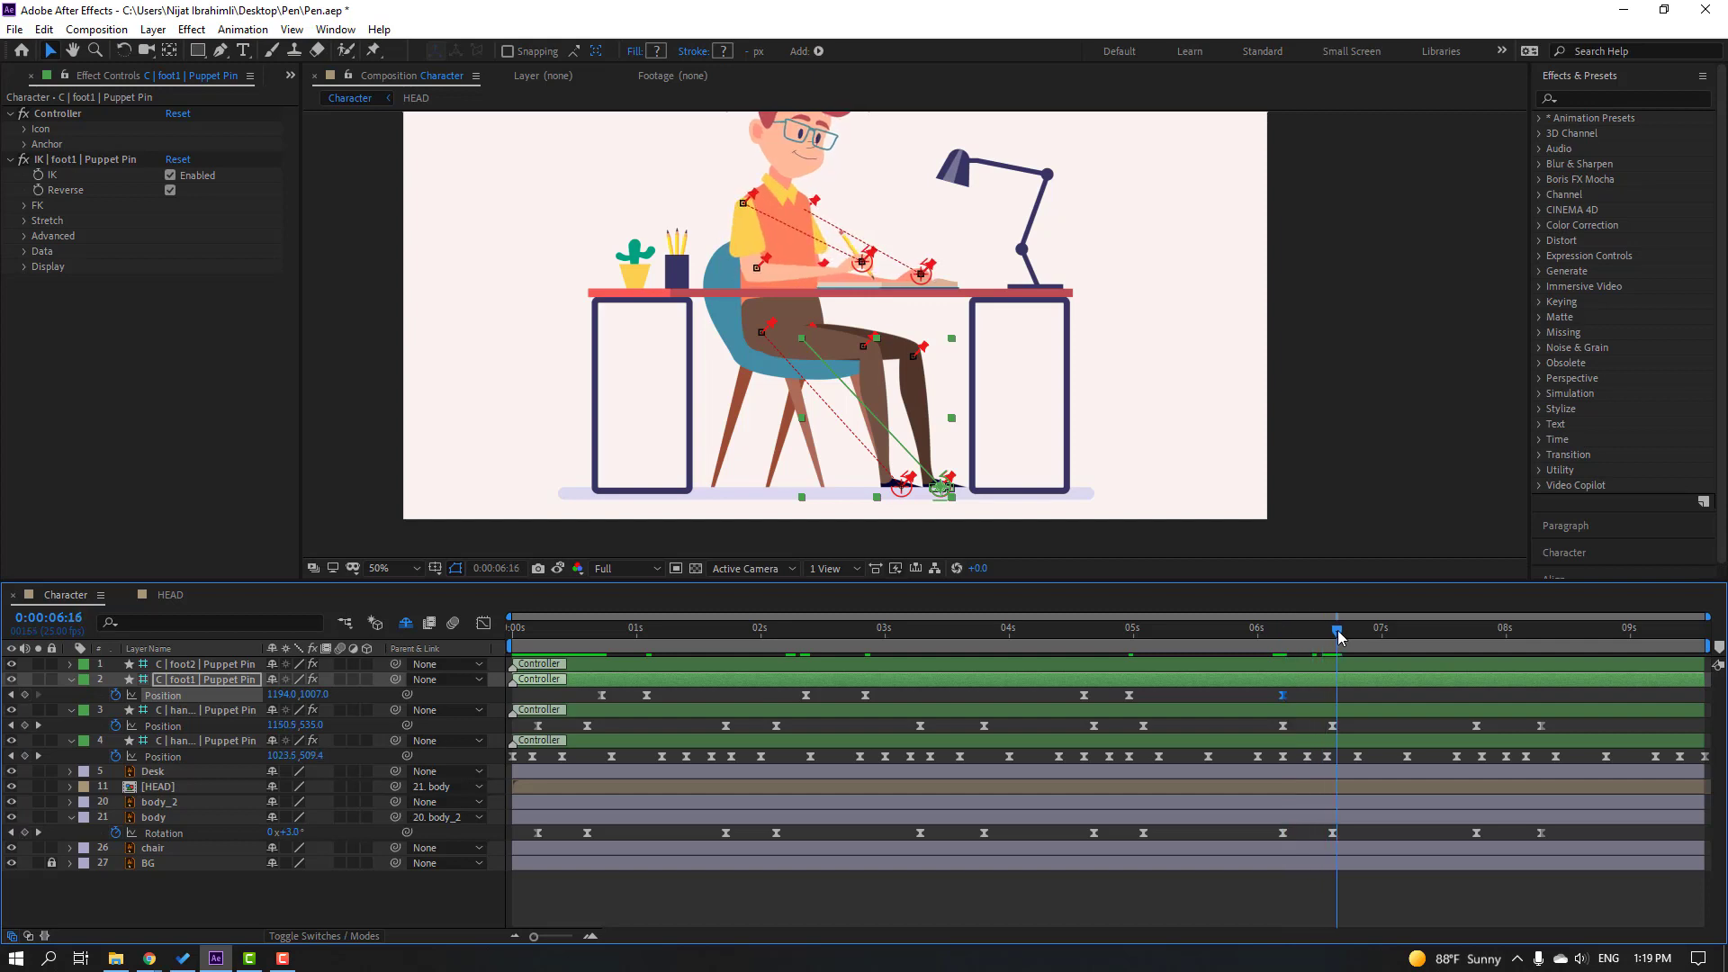
pyautogui.click(602, 694)
pyautogui.click(1364, 697)
pyautogui.press('space')
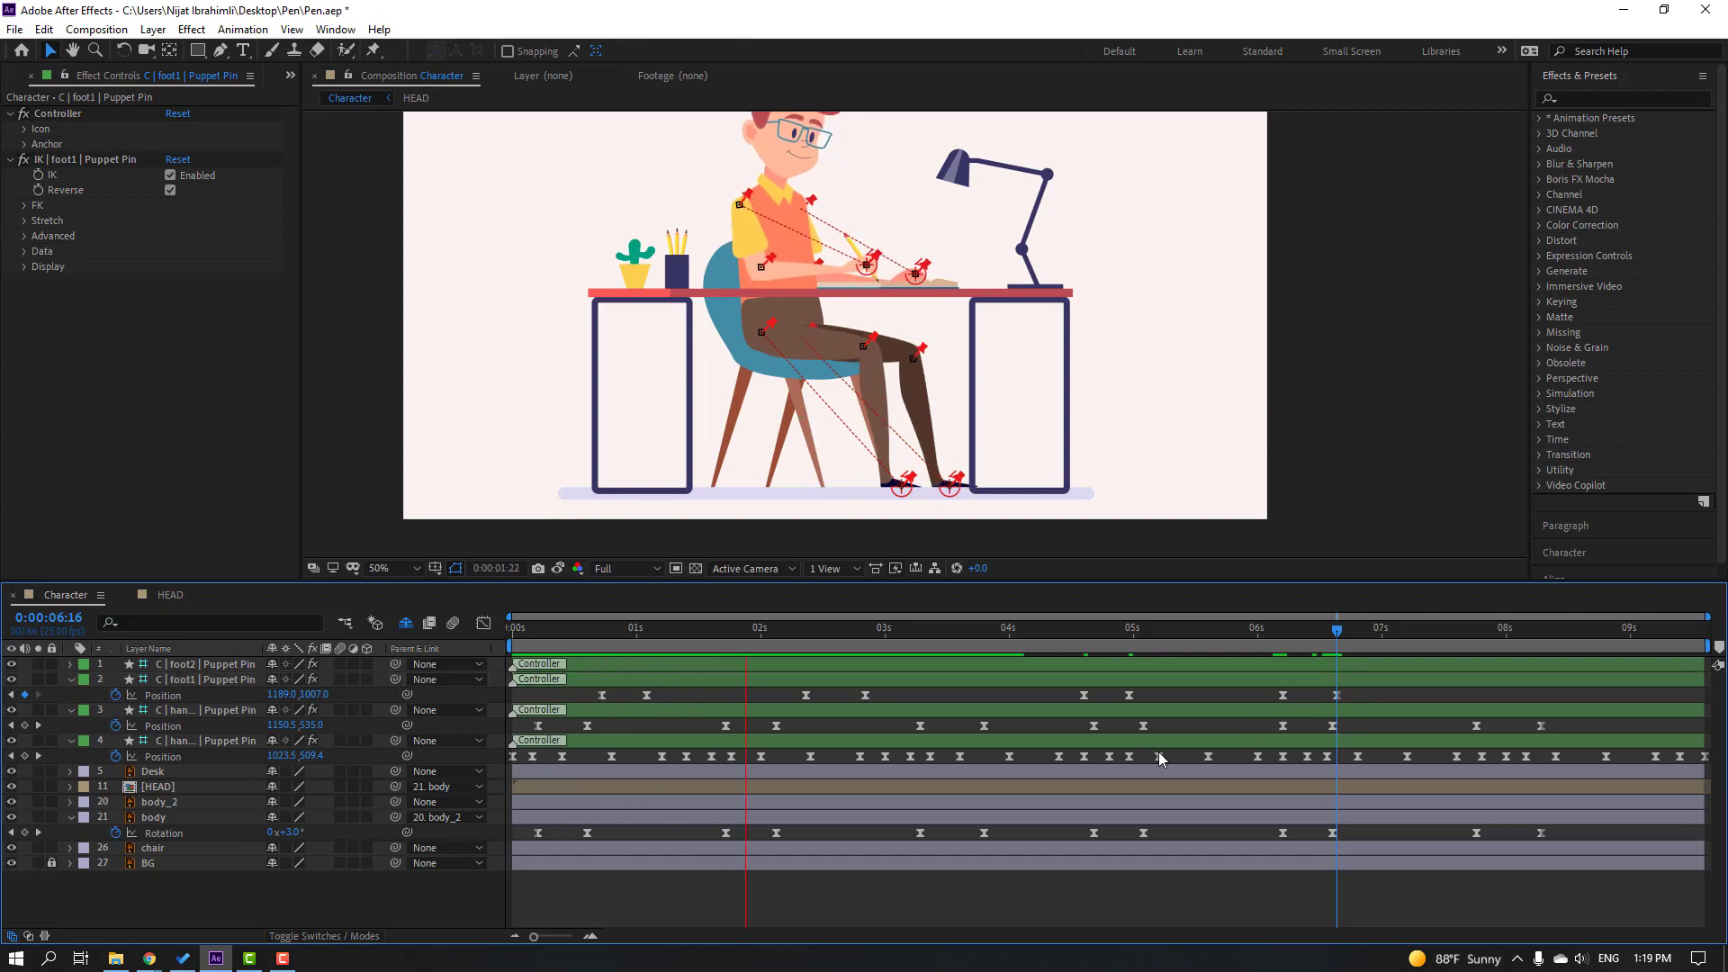
pyautogui.press('space')
# Step: Keyframe the foot2 controller's Position at 0:00:01:15, and set it to 1077, 1007 at 0:00:02:02
pyautogui.moveTo(542, 645); pyautogui.dragTo(711, 634)
pyautogui.click(180, 677)
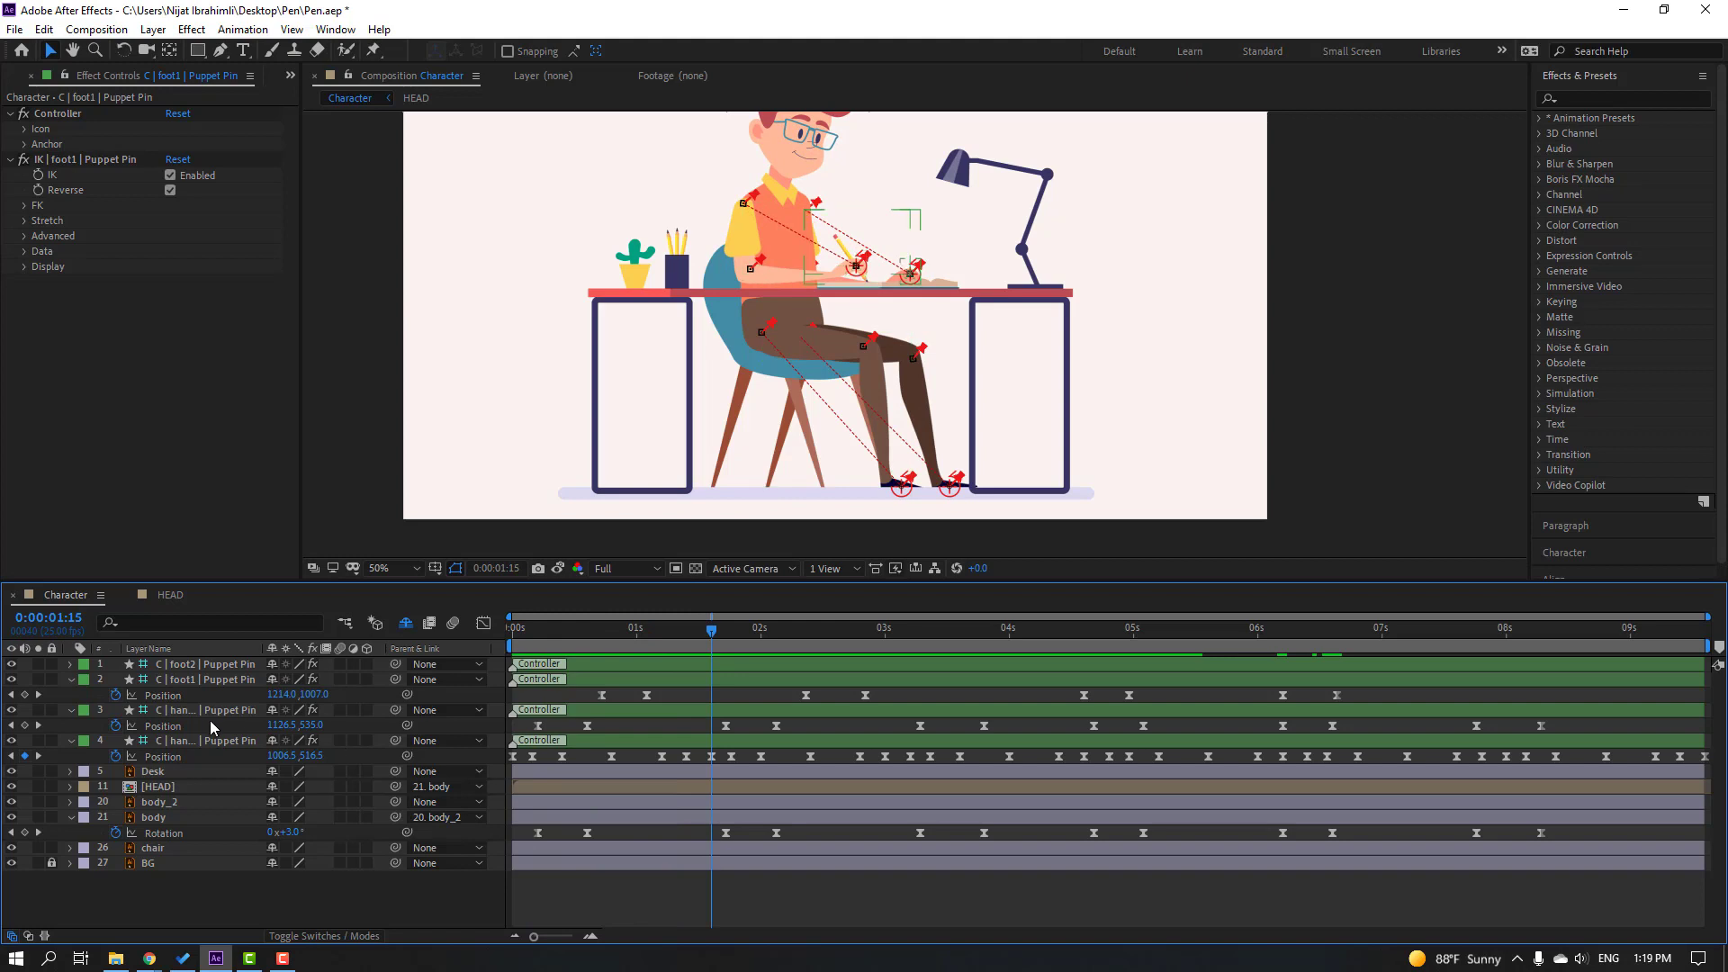
pyautogui.click(207, 668)
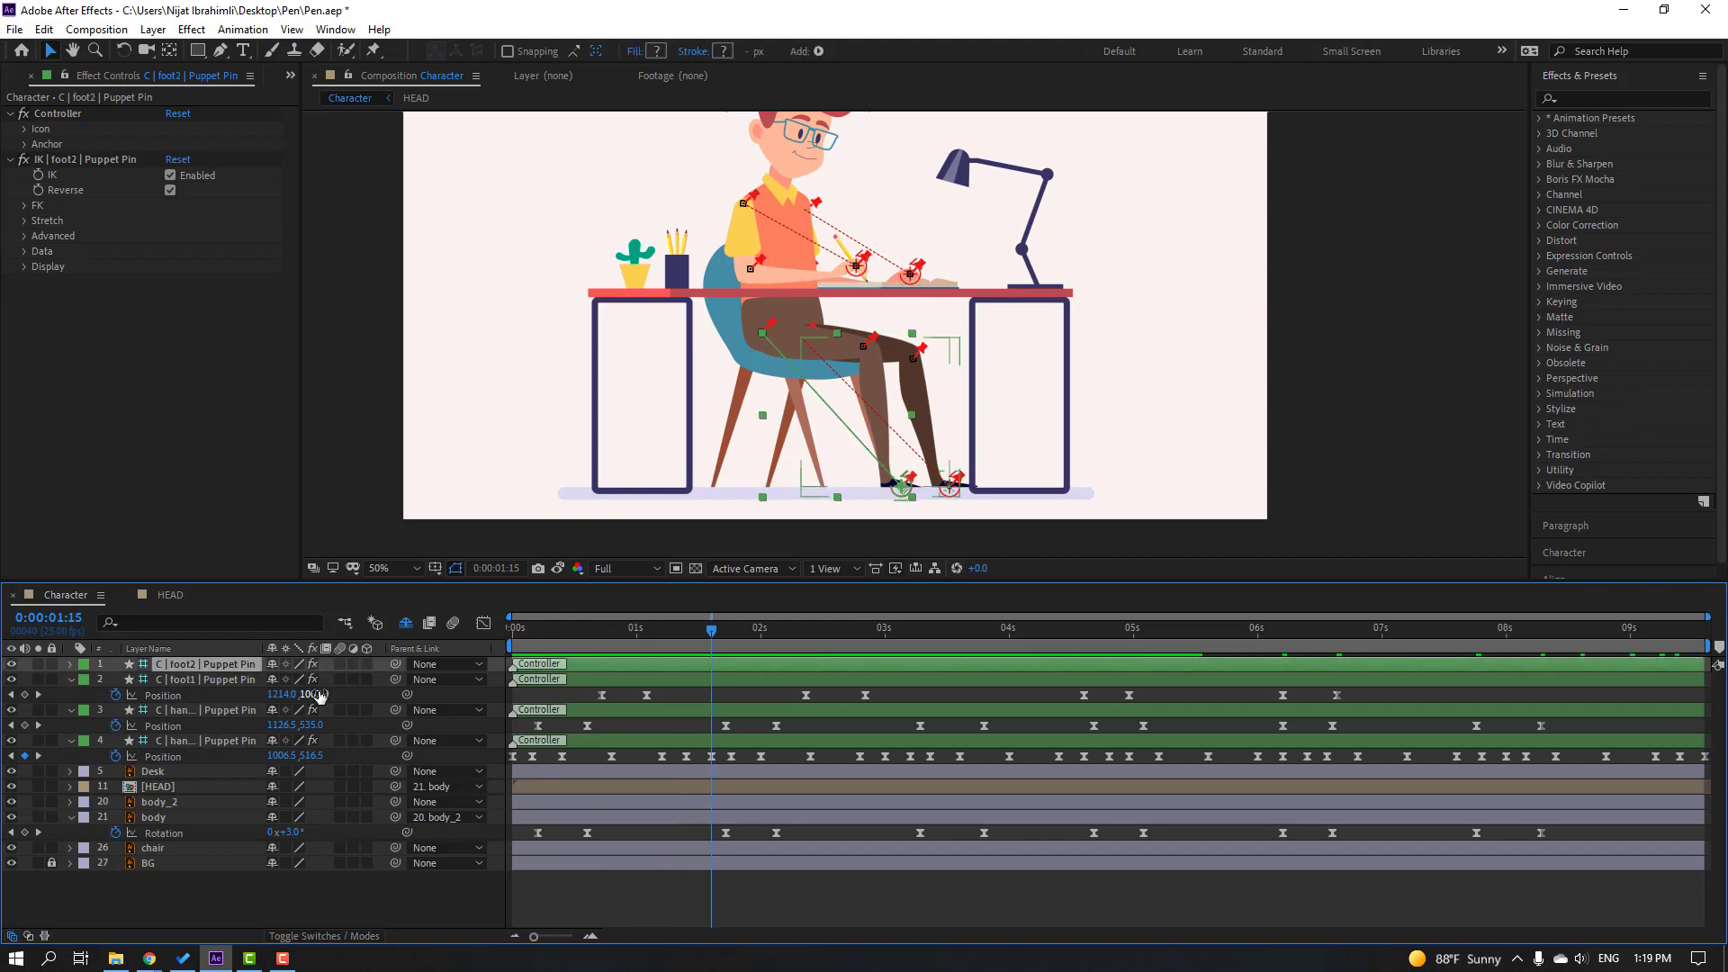
pyautogui.press('p')
pyautogui.click(116, 680)
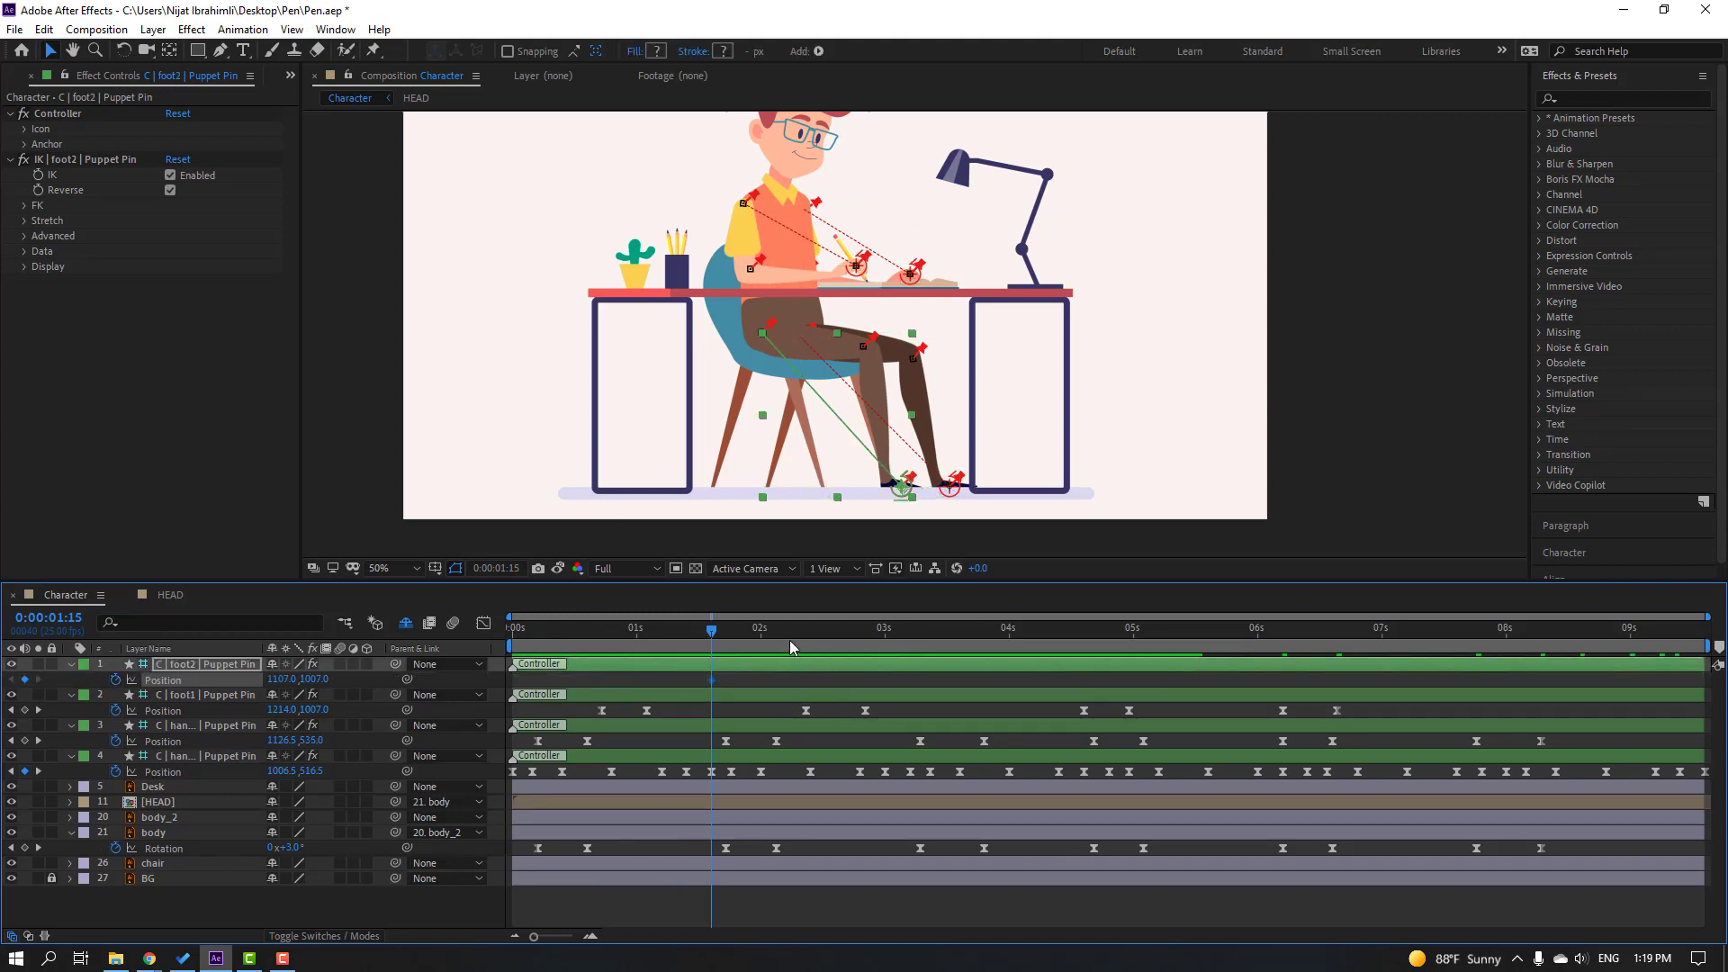
pyautogui.moveTo(734, 640); pyautogui.dragTo(772, 641)
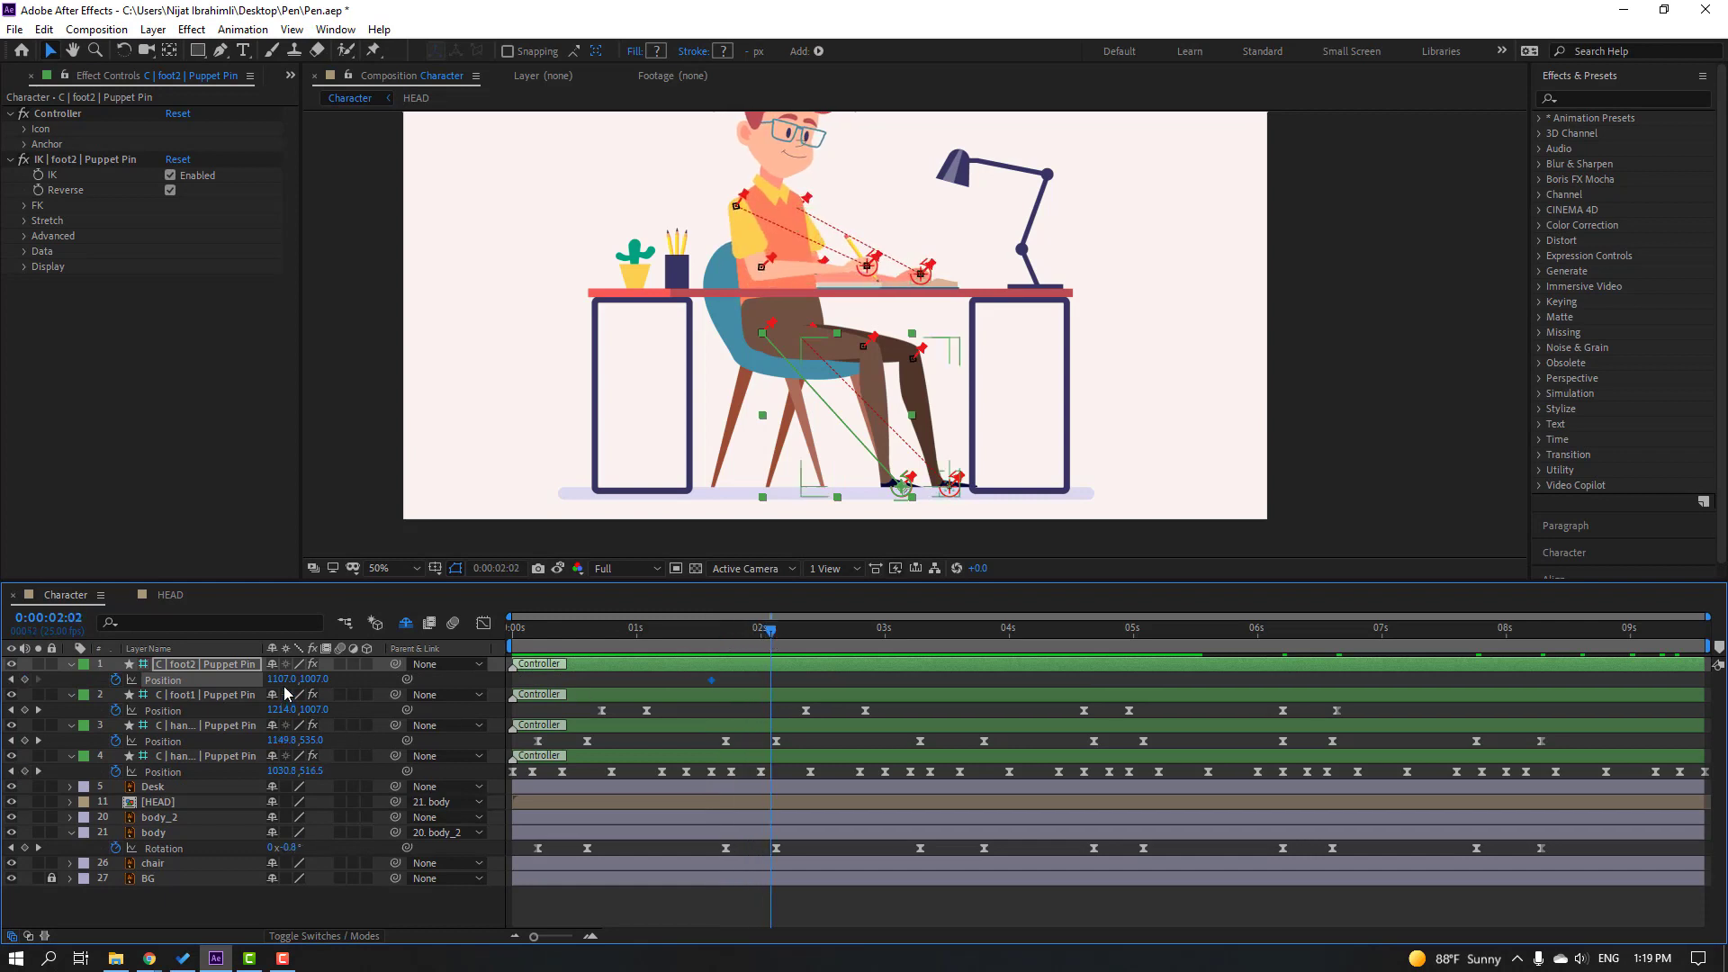
pyautogui.moveTo(281, 680); pyautogui.dragTo(256, 679)
# Step: Apply Easy Ease to both Position keyframes of the foot2 controller
pyautogui.moveTo(696, 645); pyautogui.dragTo(796, 641)
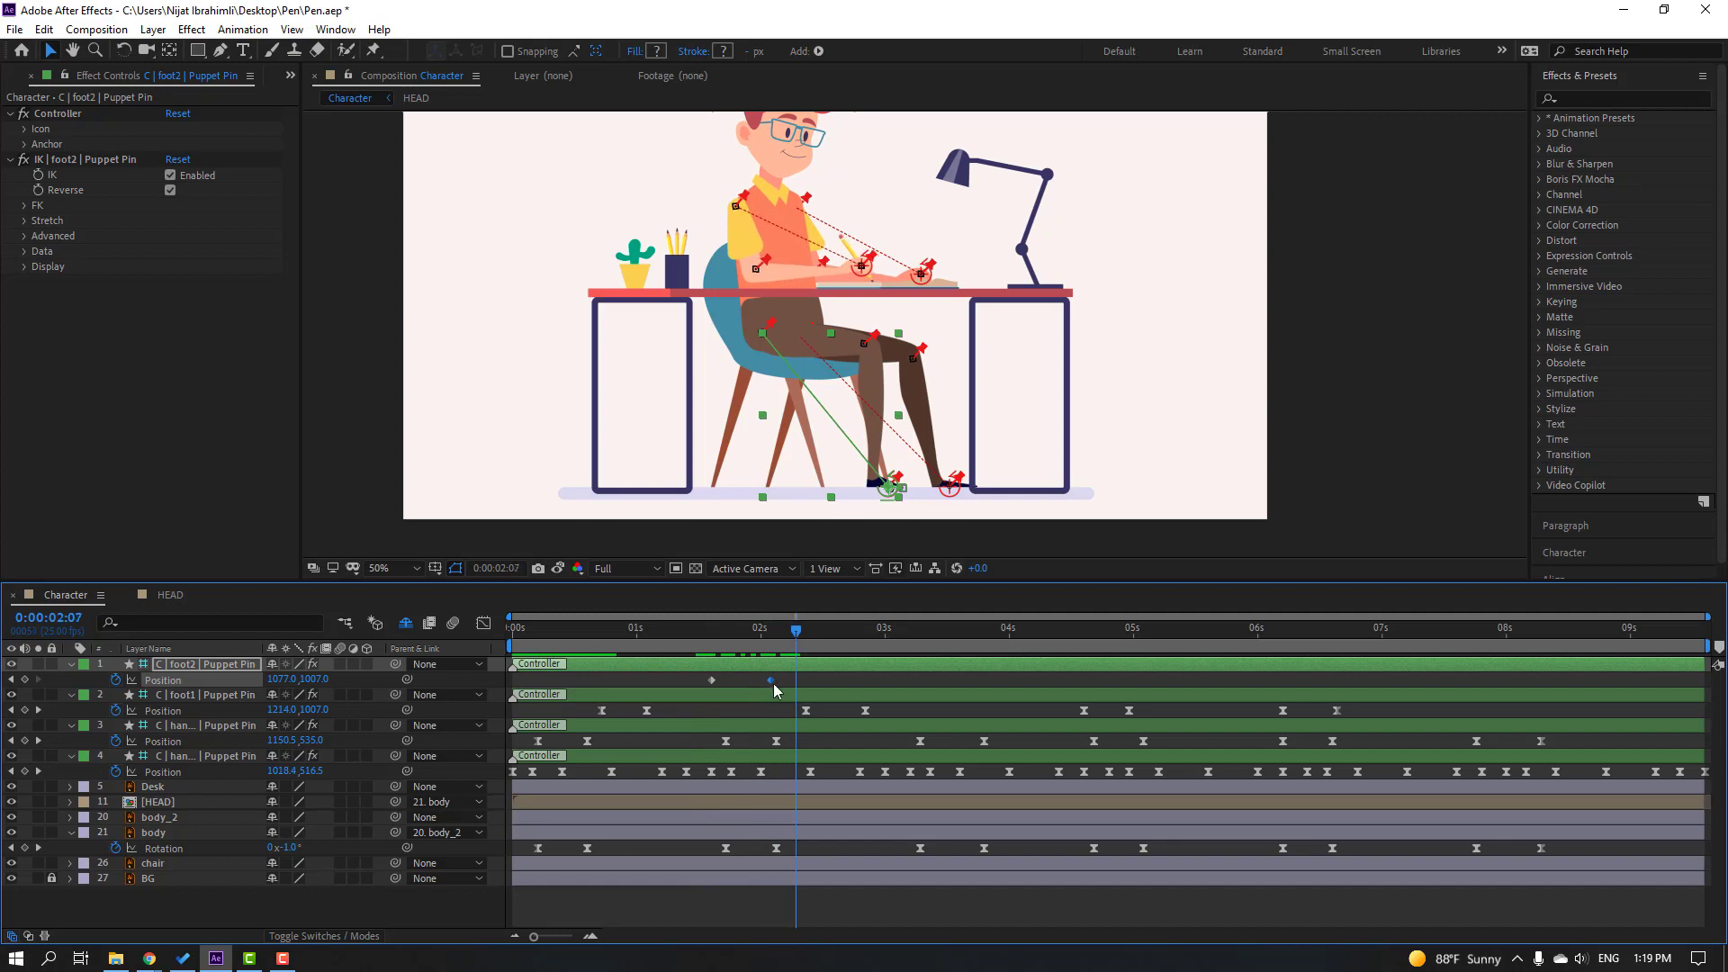
pyautogui.rightClick(711, 681)
pyautogui.moveTo(859, 905)
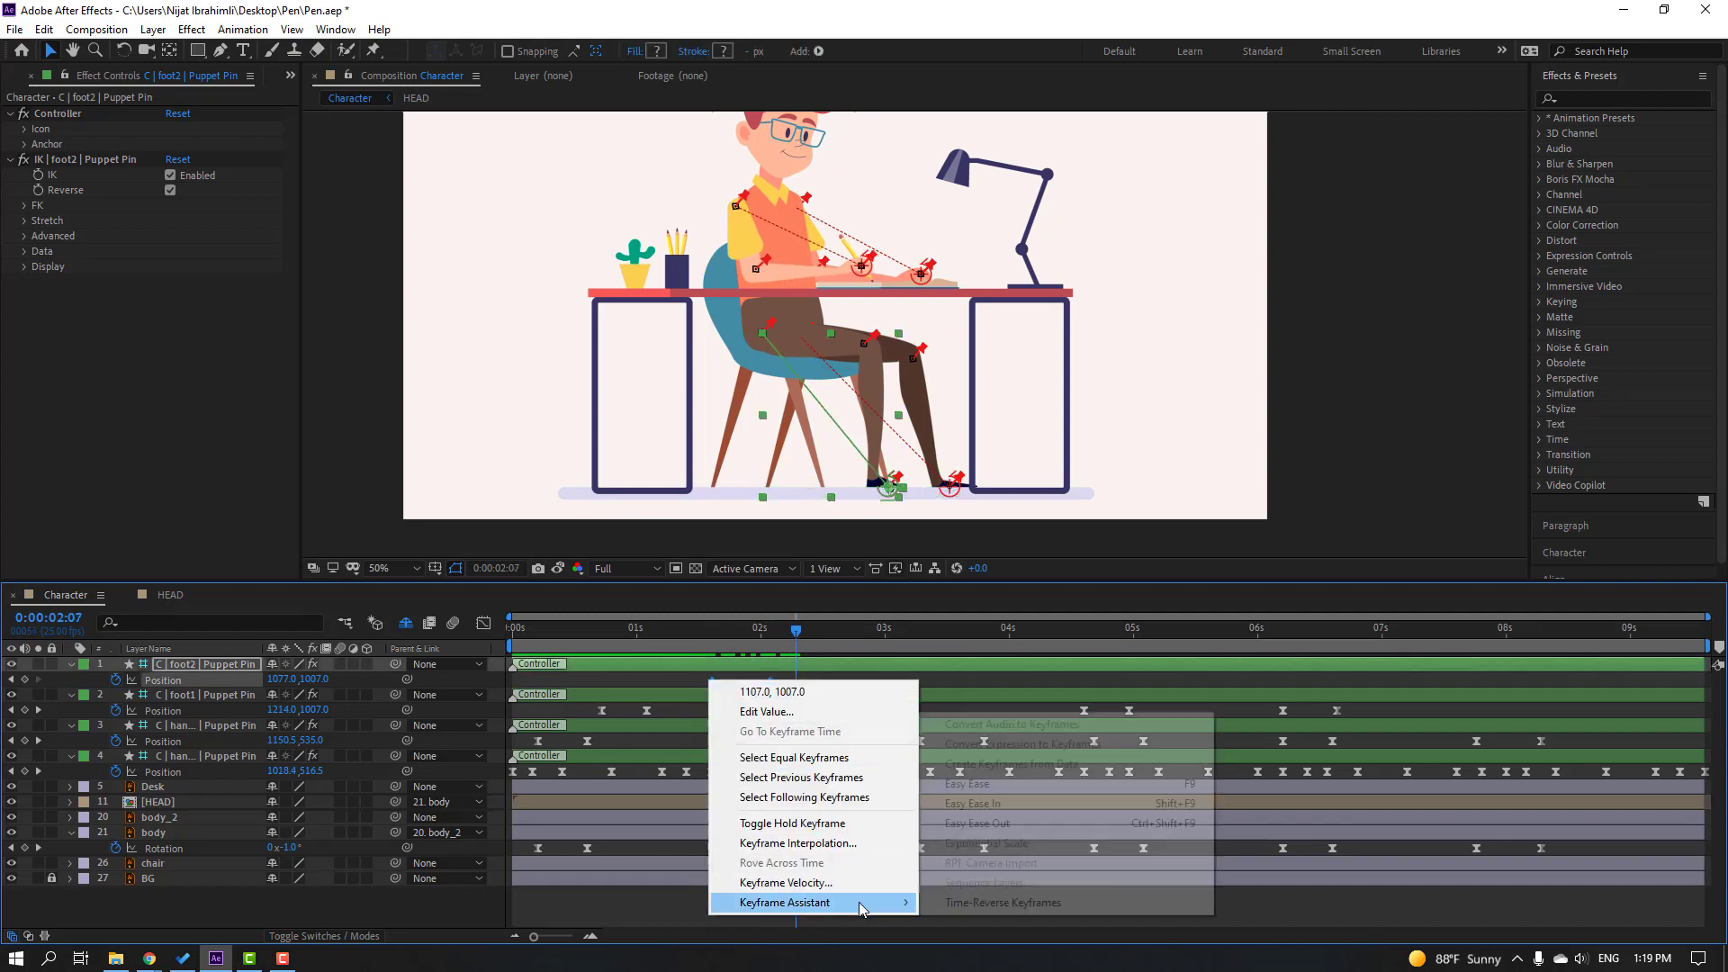
pyautogui.click(955, 785)
# Step: Hold the foot2 controller's Position with a keyframe at 0:00:04:01, and paste a copy of its first keyframe at 0:00:04:17
pyautogui.moveTo(995, 639); pyautogui.dragTo(1015, 637)
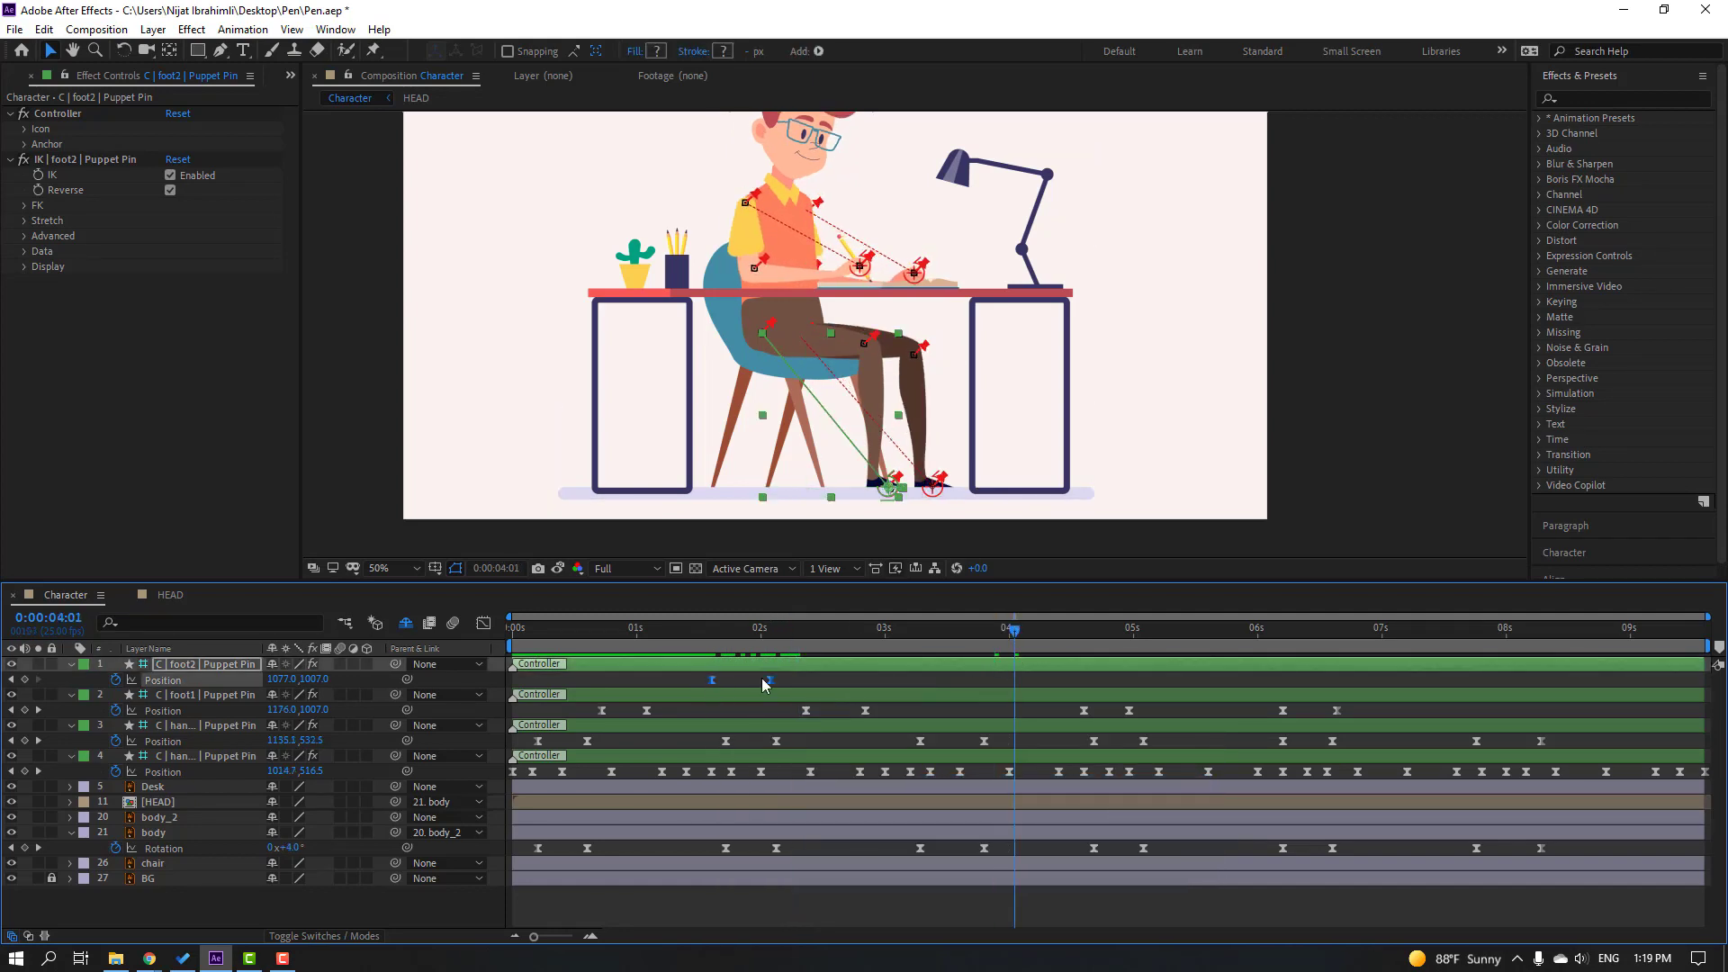
pyautogui.click(1094, 630)
pyautogui.click(712, 679)
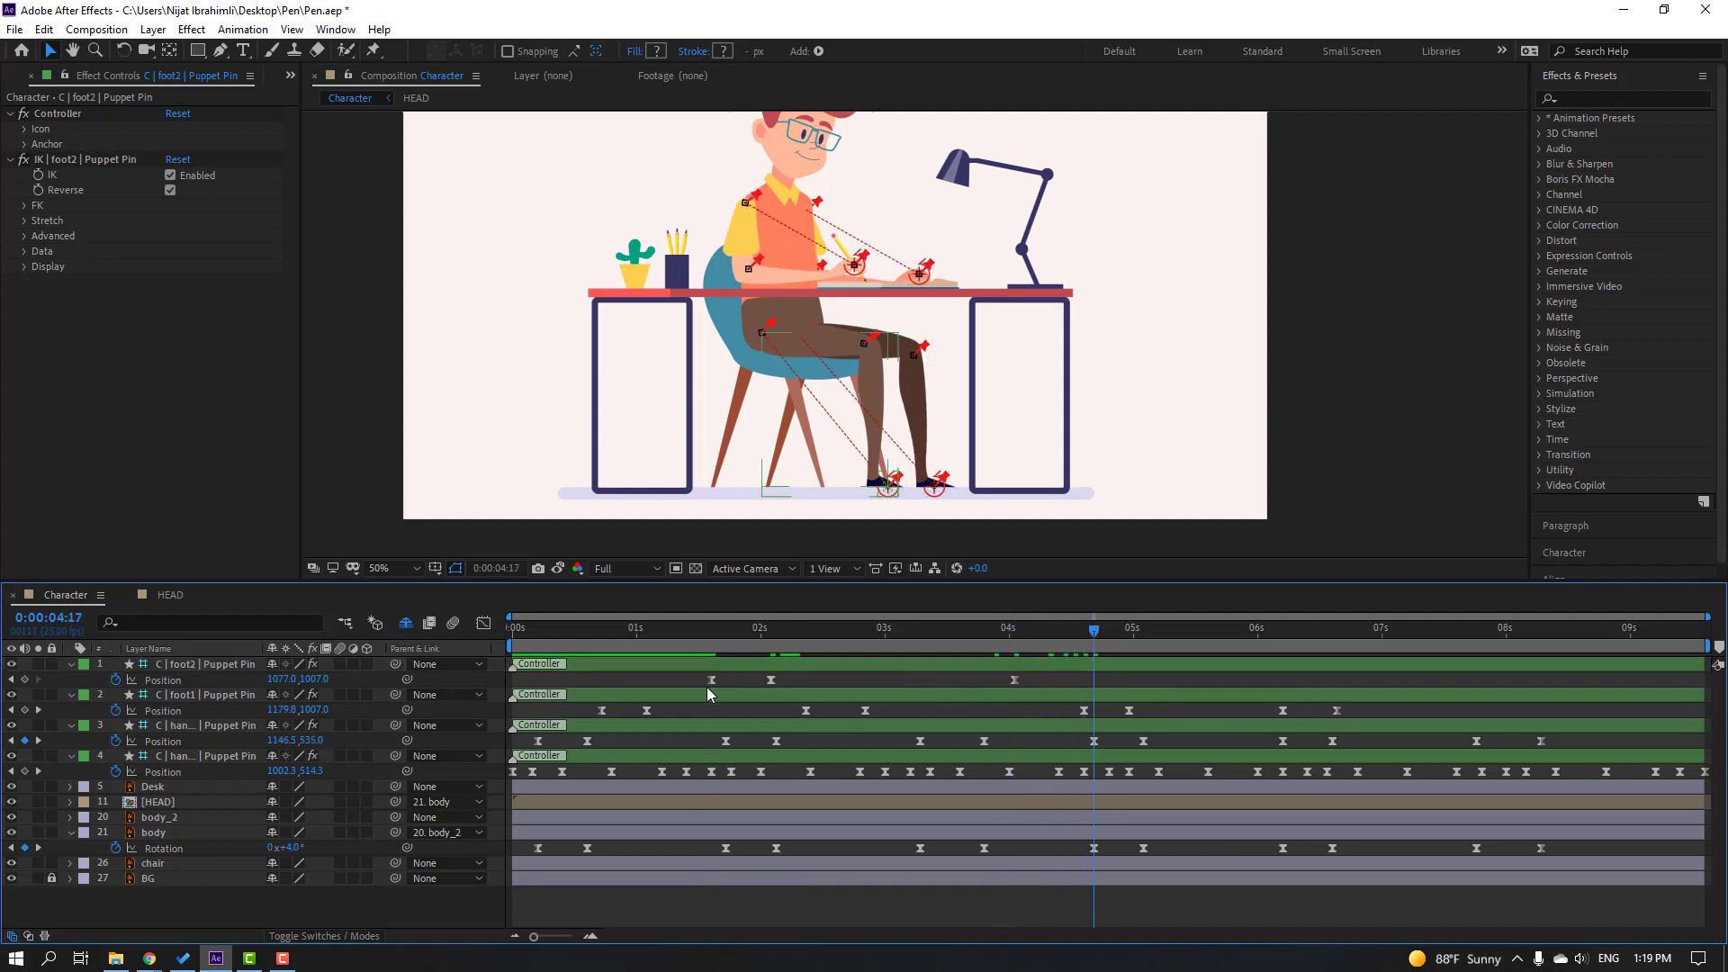
pyautogui.hotkey('ctrl', 'c')
pyautogui.hotkey('ctrl', 'v')
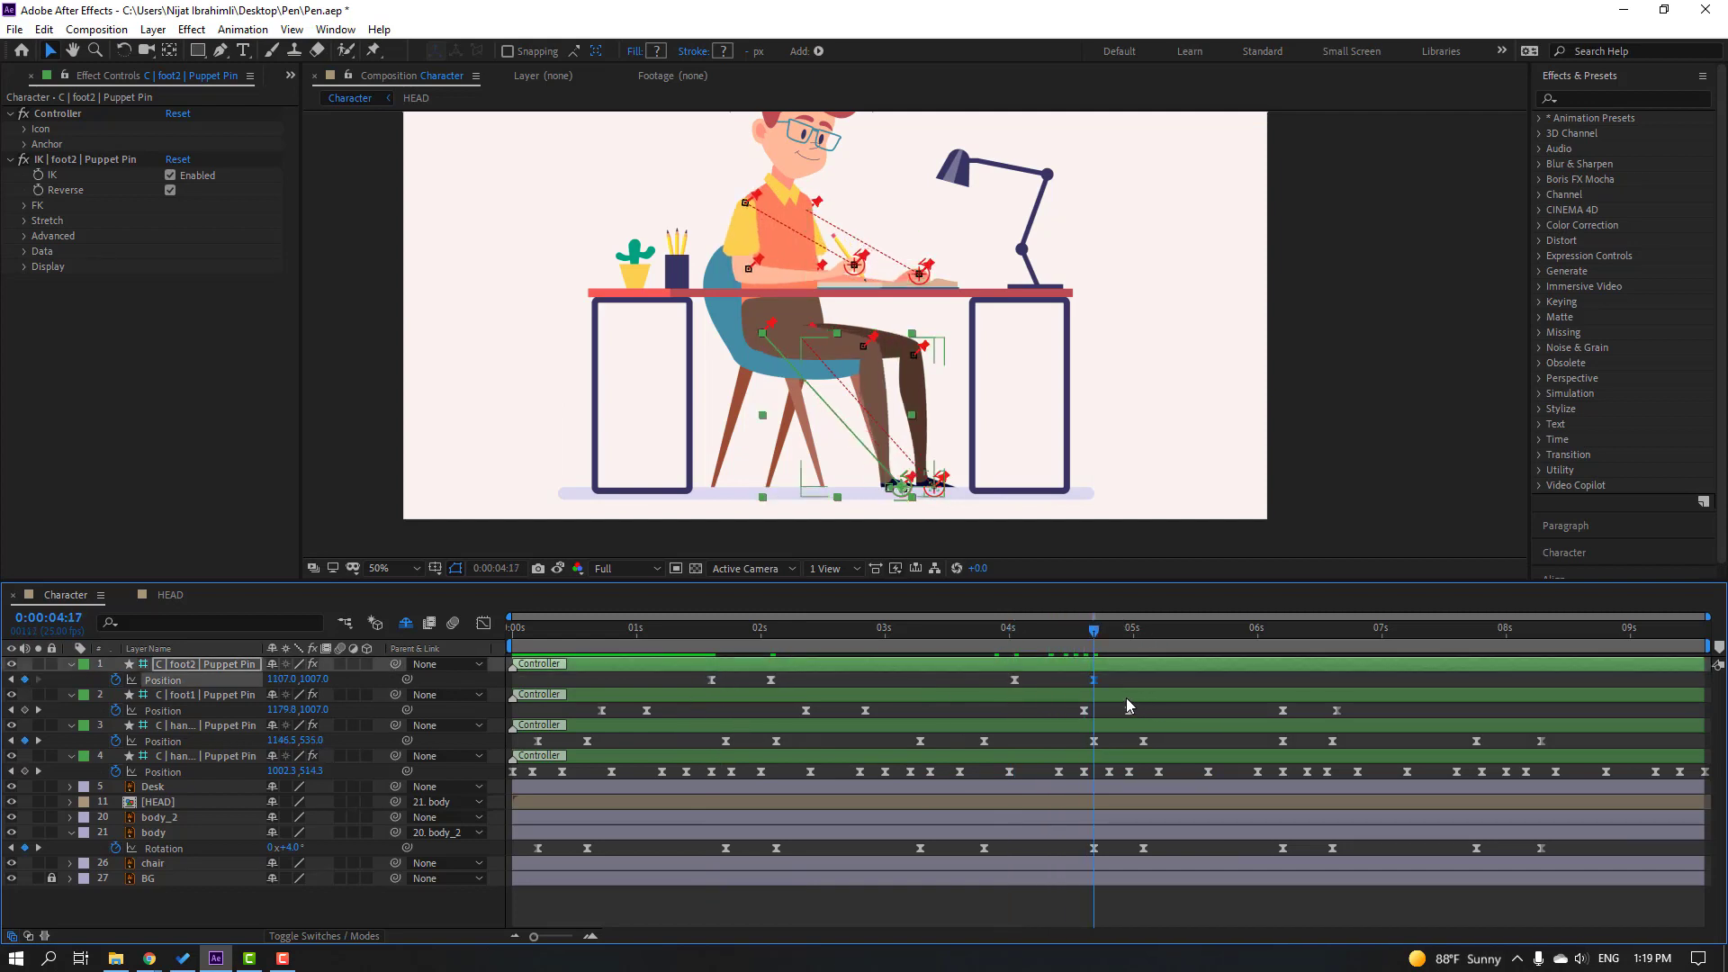
# Step: Shift the last two foot2 Position keyframes together to just past the 5-second mark, and preview the animation
pyautogui.moveTo(1125, 676)
pyautogui.mouseDown()
pyautogui.moveTo(1010, 691)
pyautogui.moveTo(1152, 685)
pyautogui.mouseUp()
pyautogui.click(1125, 682)
pyautogui.scroll(-2, 559, 411)
pyautogui.press('space')
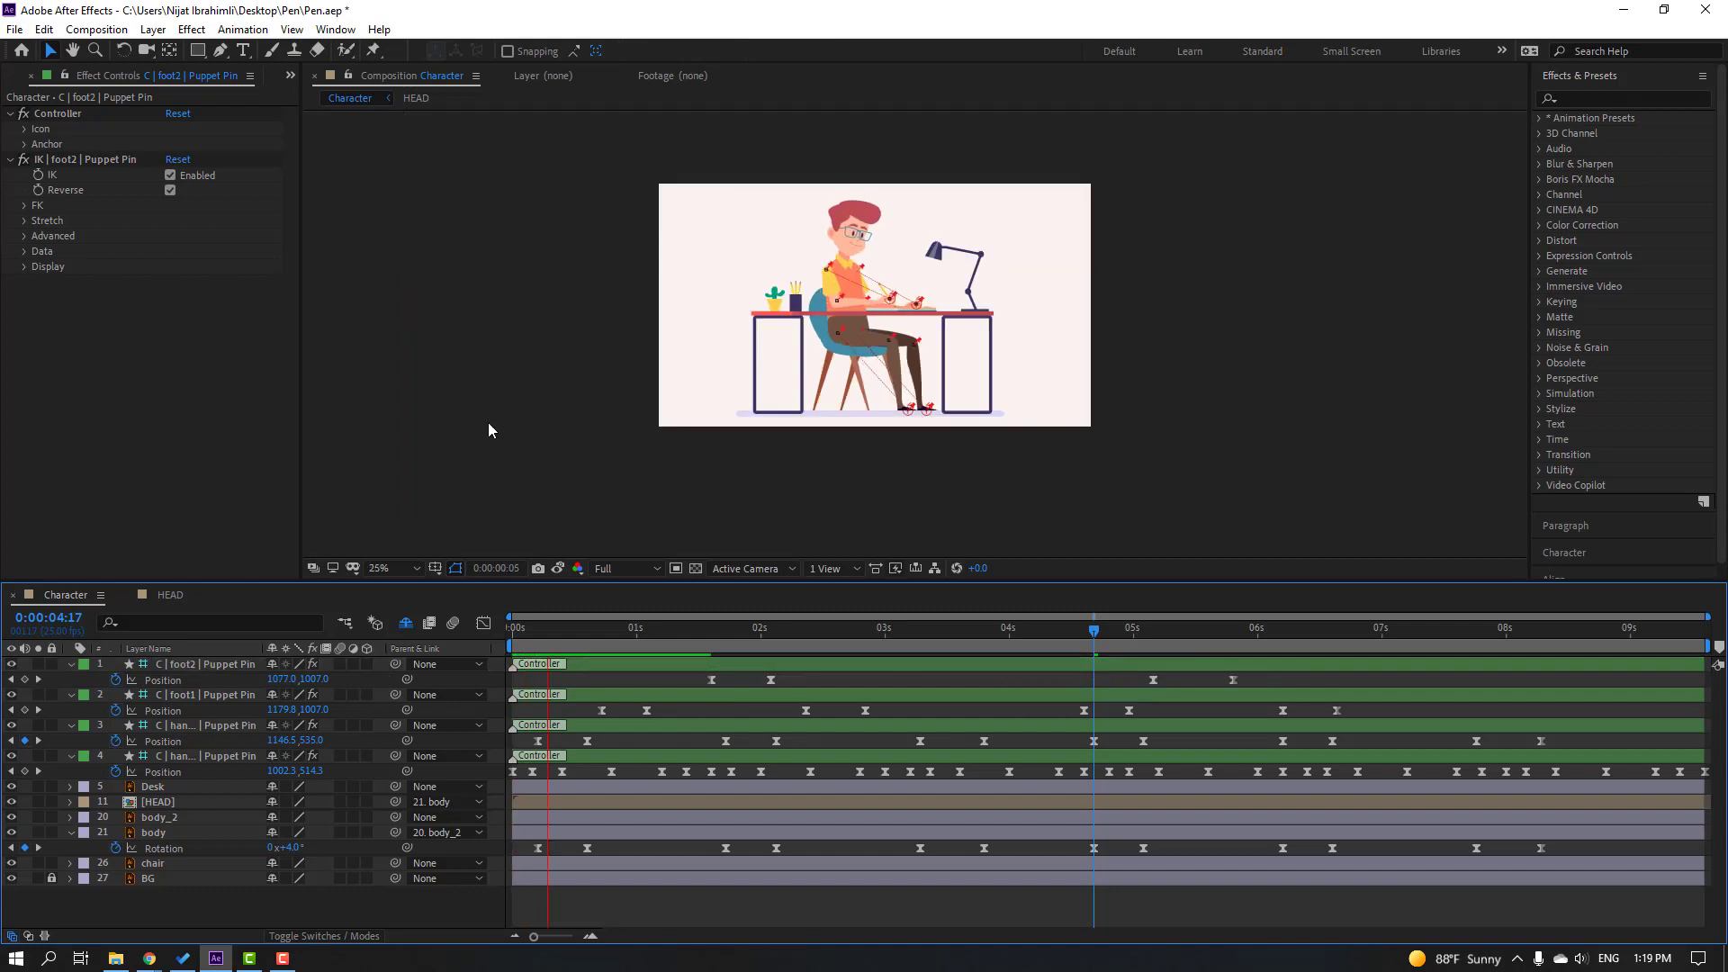
pyautogui.press('.')
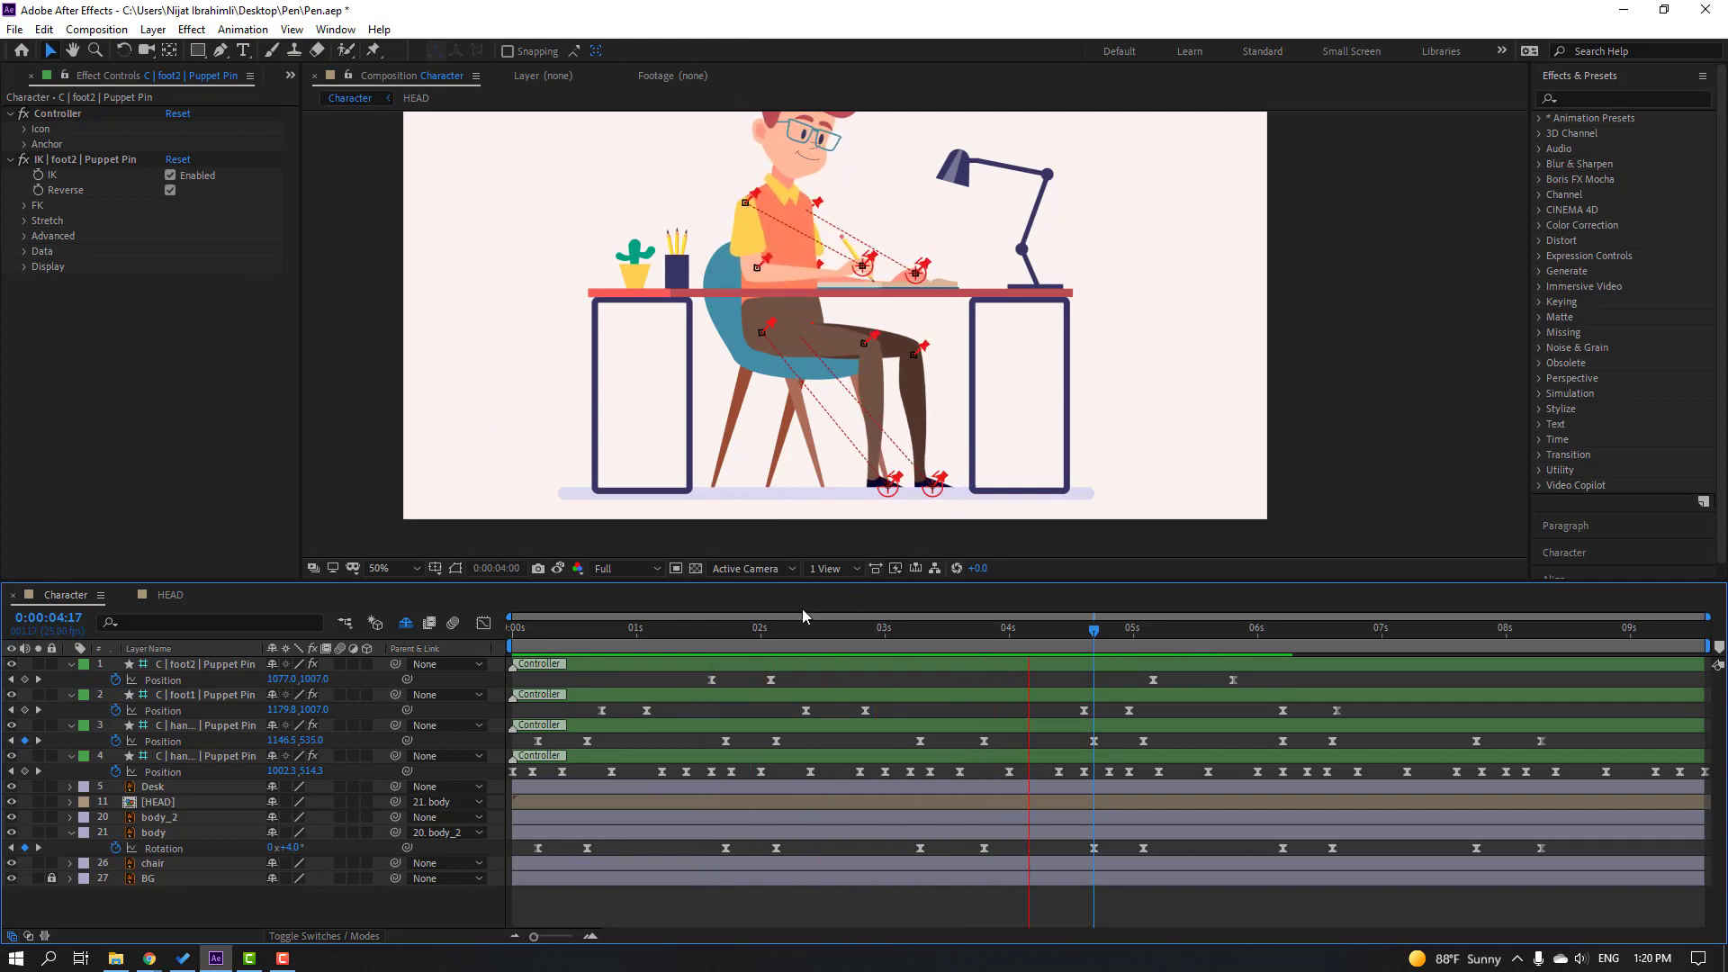
# Step: Keyframe the HEAD layer's Rotation at 0:00:00:05, and set it to 13° at 0:00:00:15
pyautogui.click(541, 642)
pyautogui.click(537, 644)
pyautogui.click(162, 801)
pyautogui.press('r')
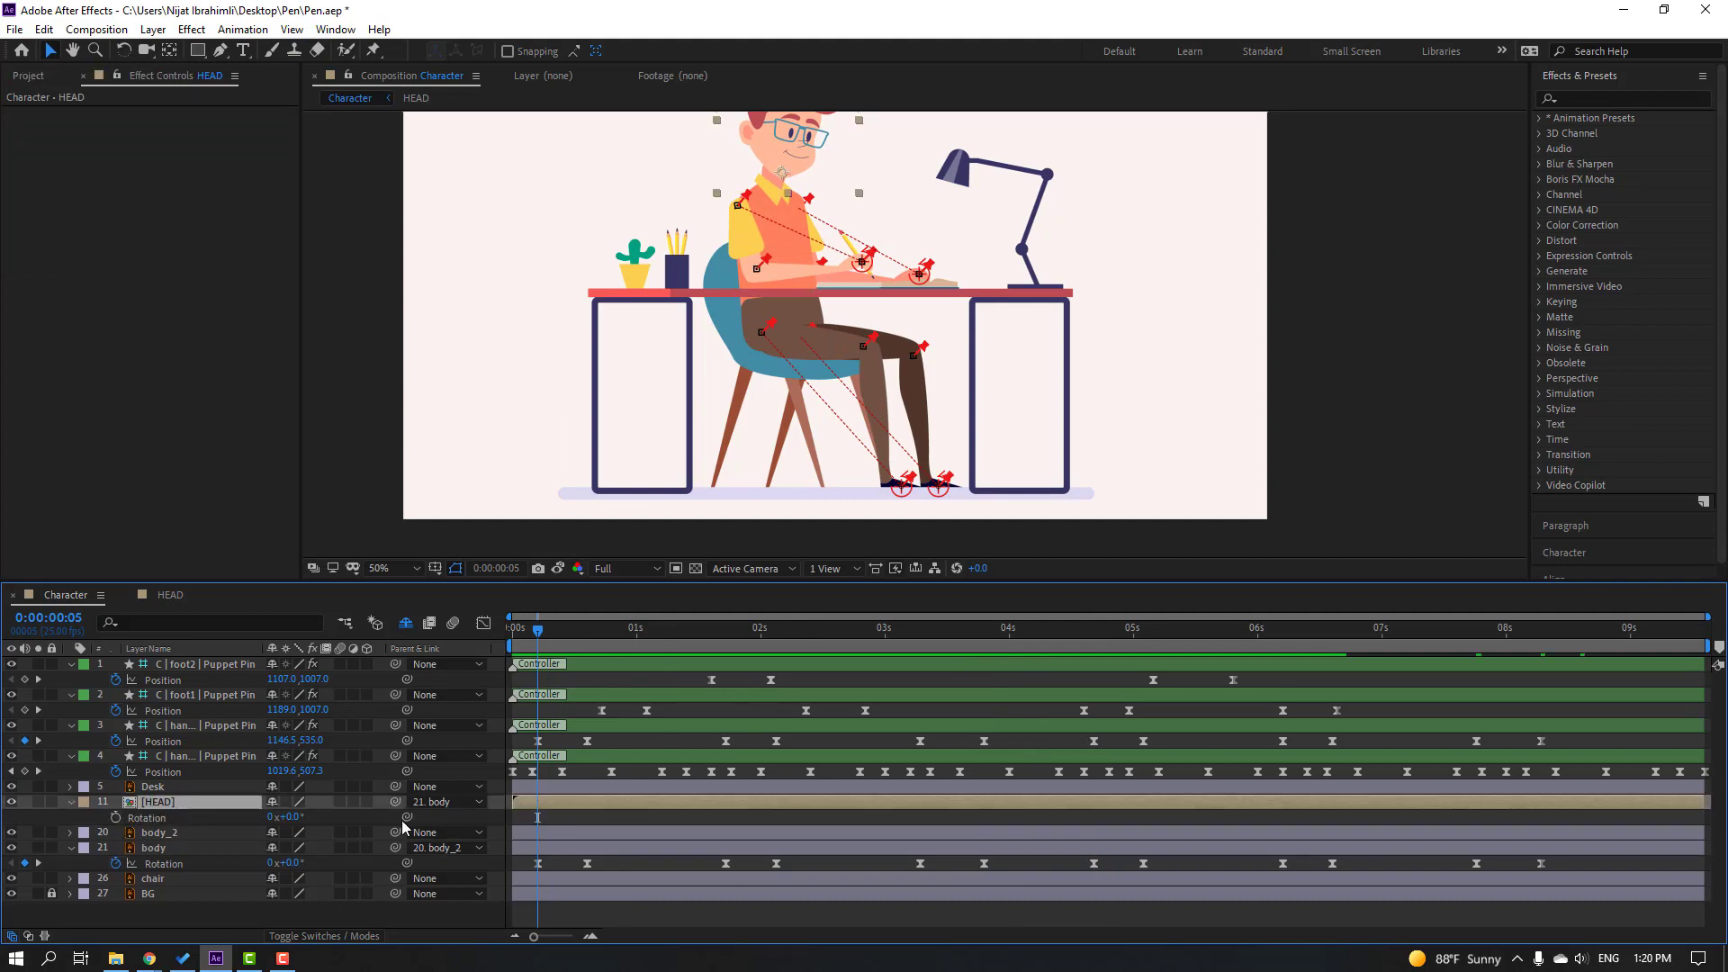
pyautogui.click(115, 816)
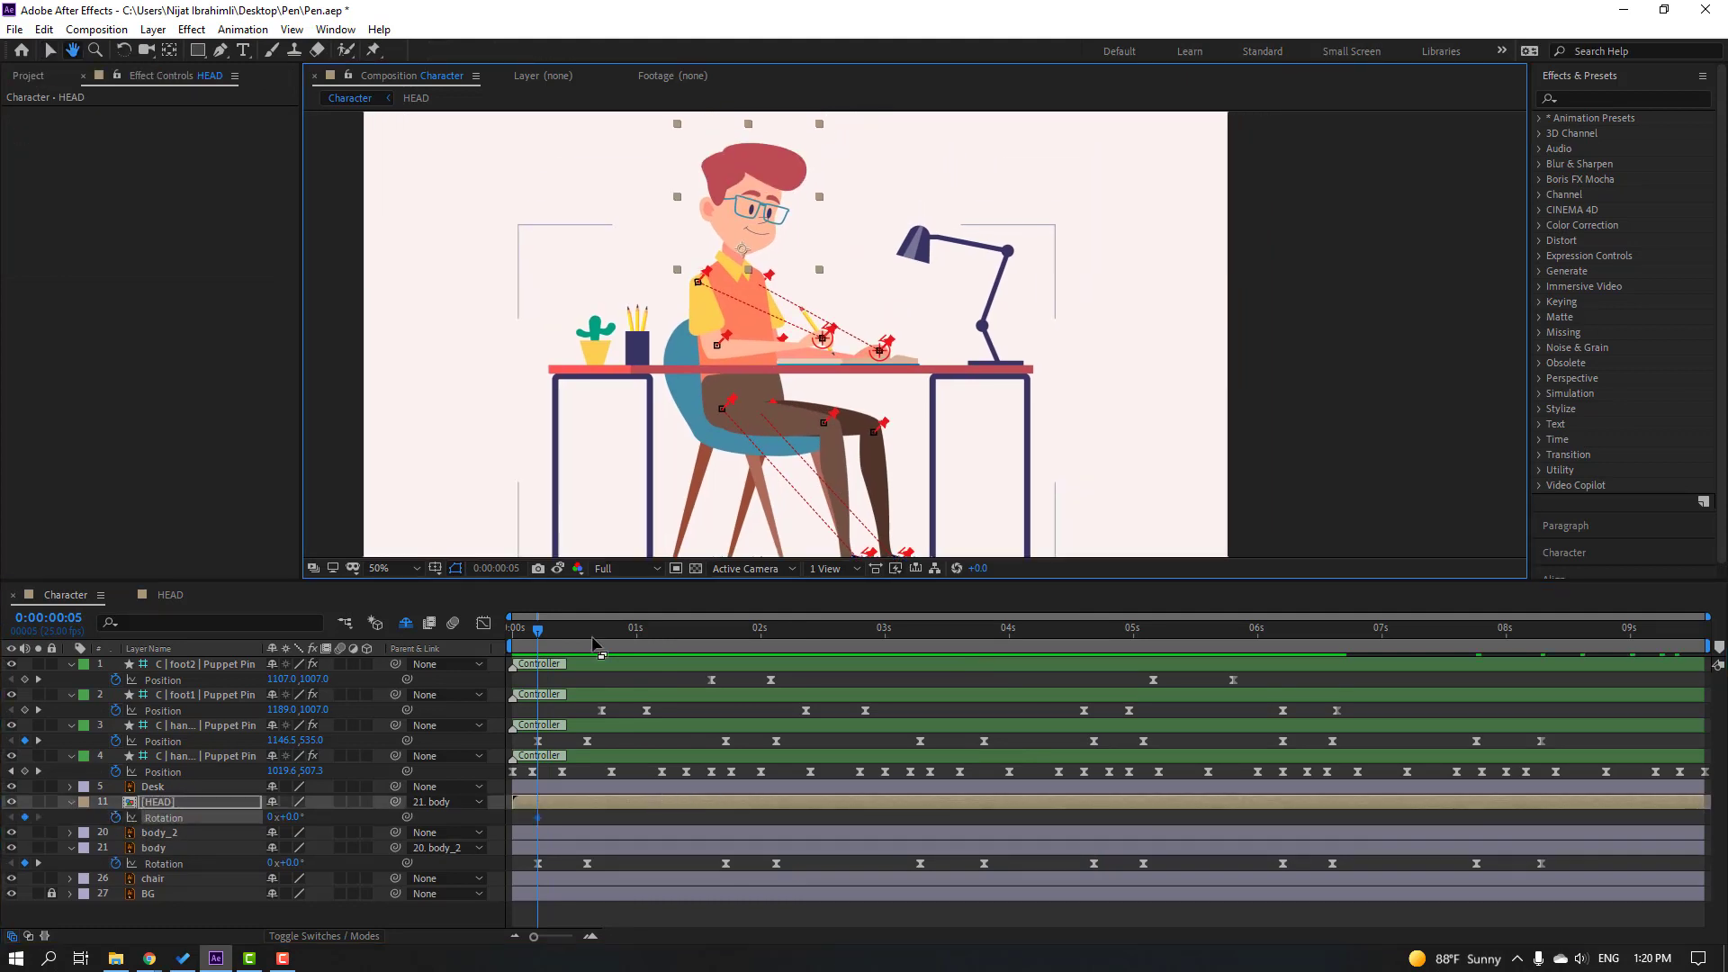
pyautogui.click(553, 639)
pyautogui.moveTo(560, 641); pyautogui.dragTo(587, 639)
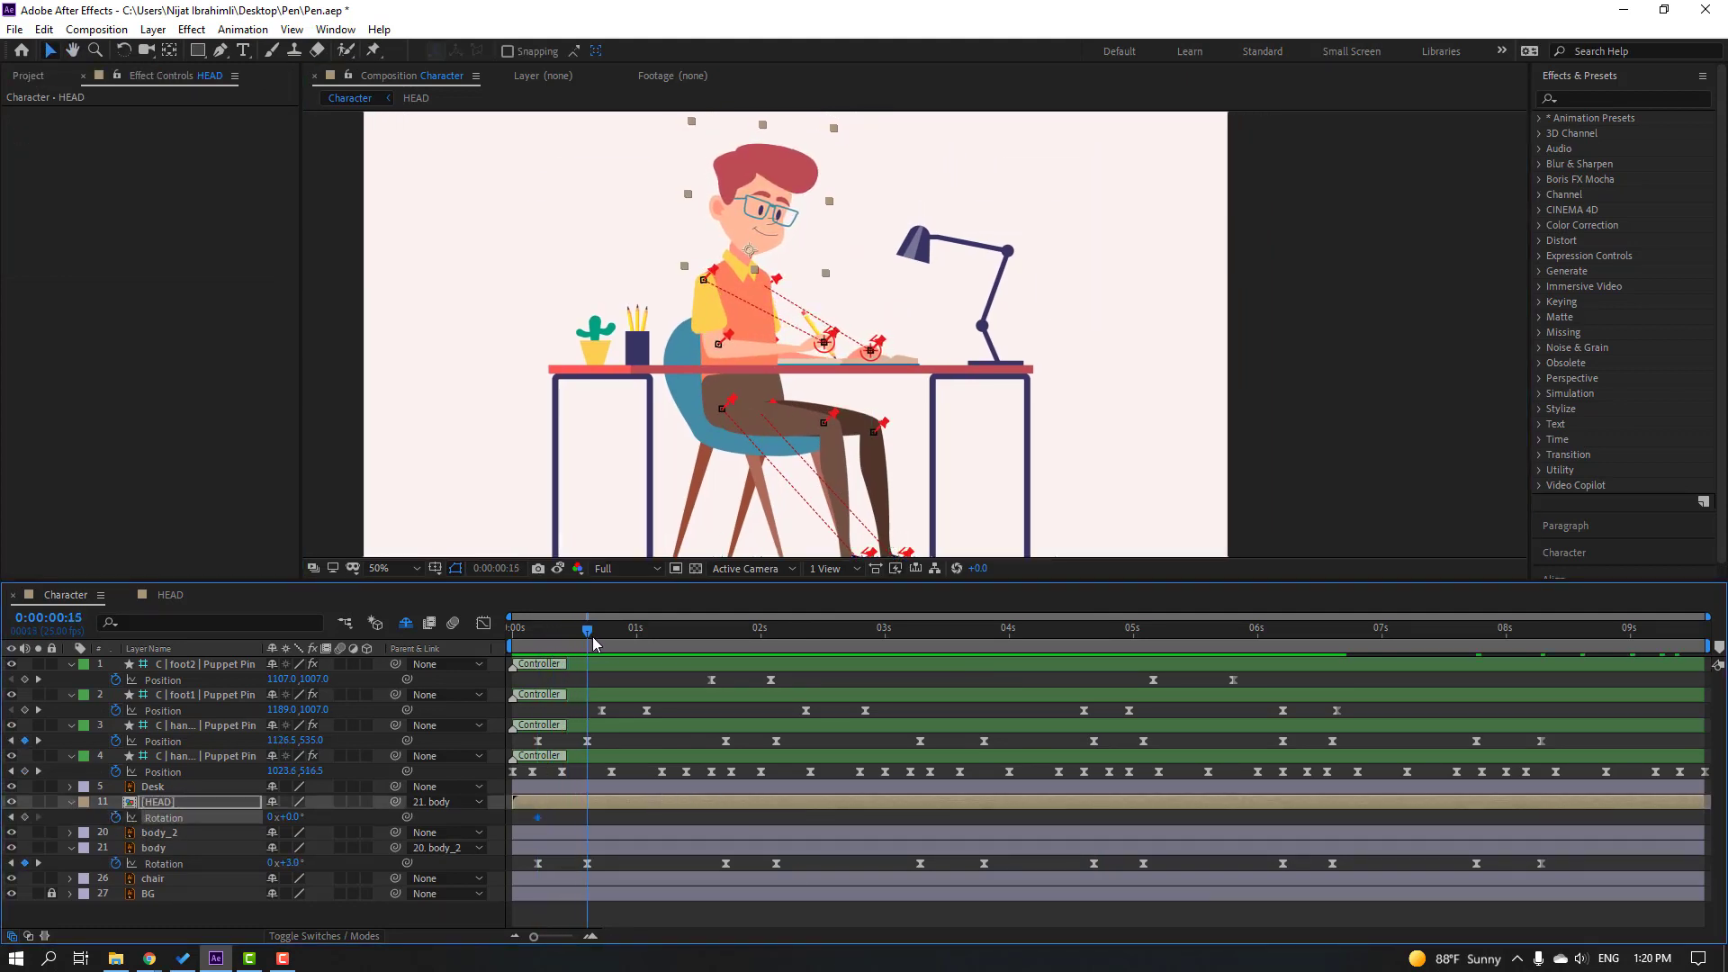
pyautogui.moveTo(285, 817); pyautogui.dragTo(294, 817)
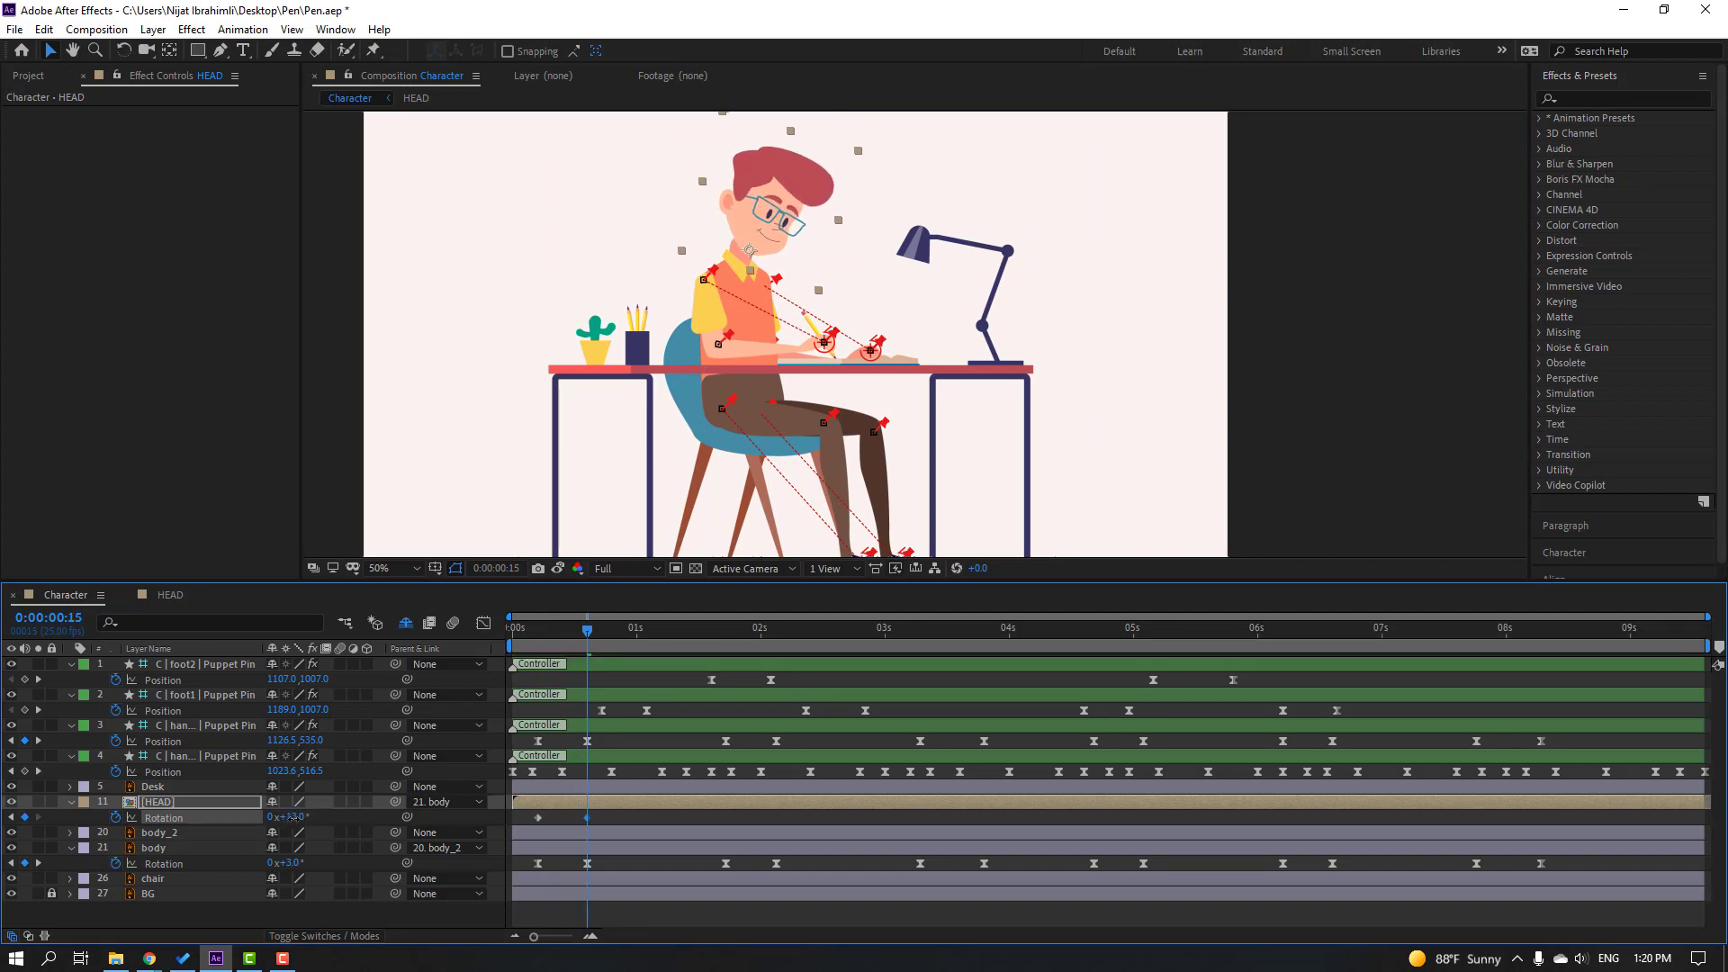
# Step: Apply Easy Ease to both Rotation keyframes of the HEAD layer
pyautogui.moveTo(609, 815); pyautogui.dragTo(524, 830)
pyautogui.rightClick(539, 817)
pyautogui.moveTo(655, 810)
pyautogui.click(823, 689)
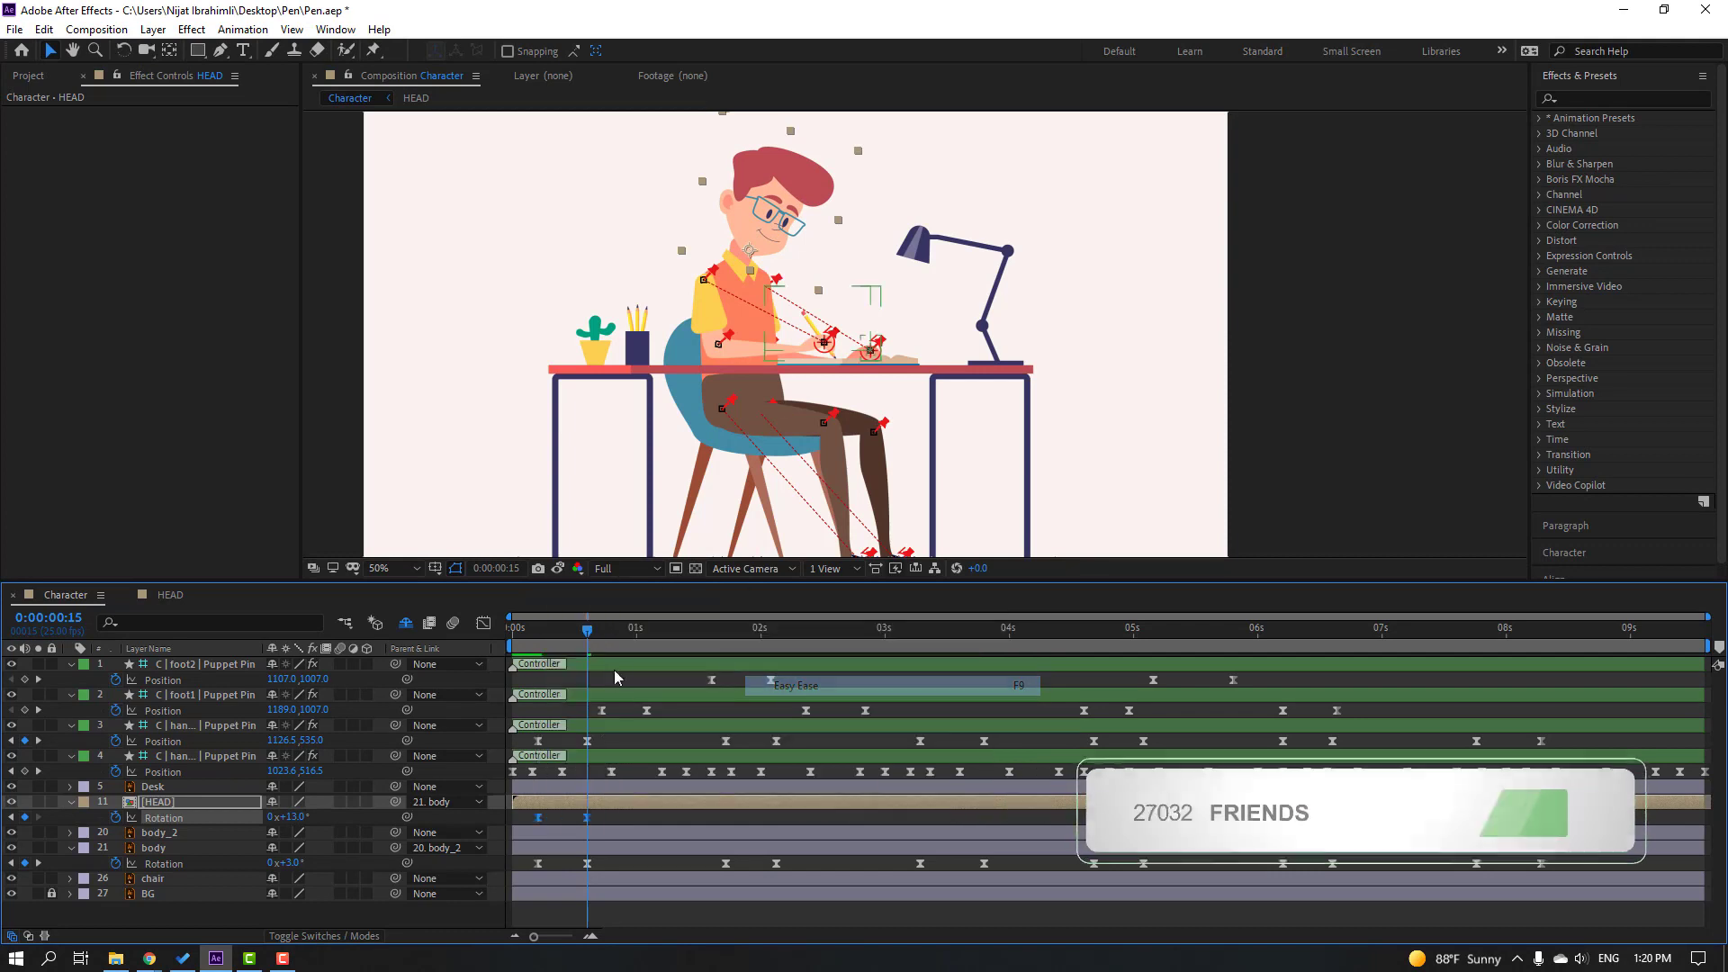
# Step: End the work area at 0:00:04:00 and preview the head movement
pyautogui.moveTo(1018, 633); pyautogui.dragTo(1010, 630)
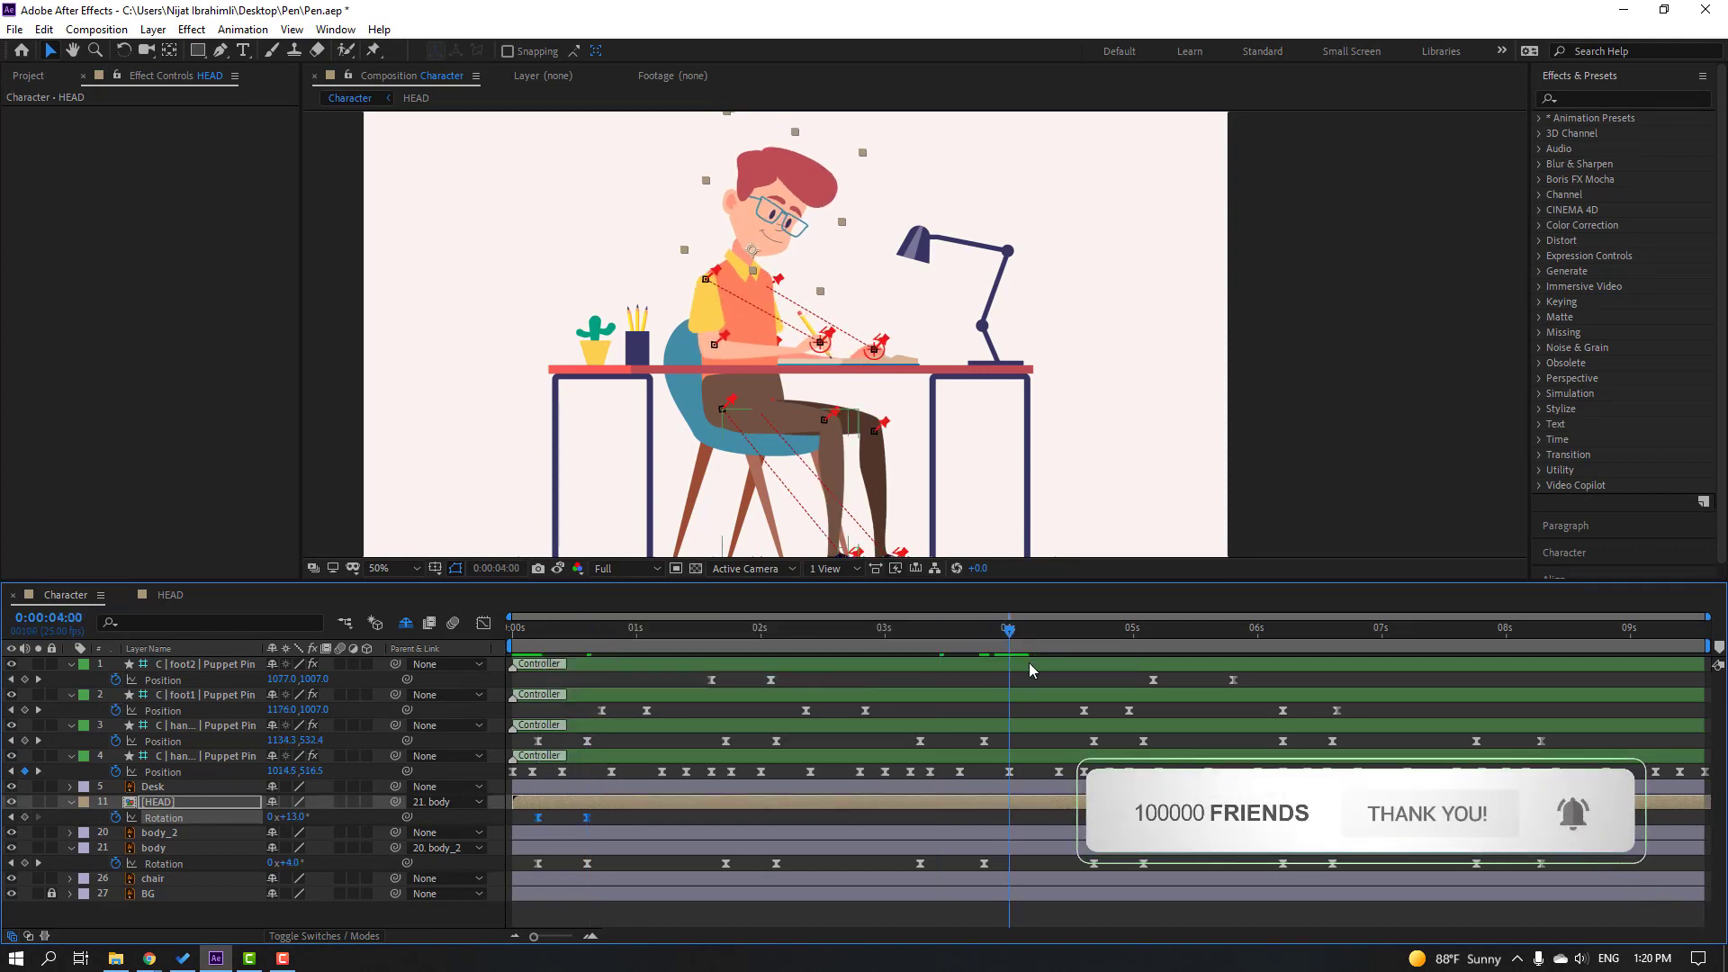
pyautogui.press('n')
pyautogui.press('space')
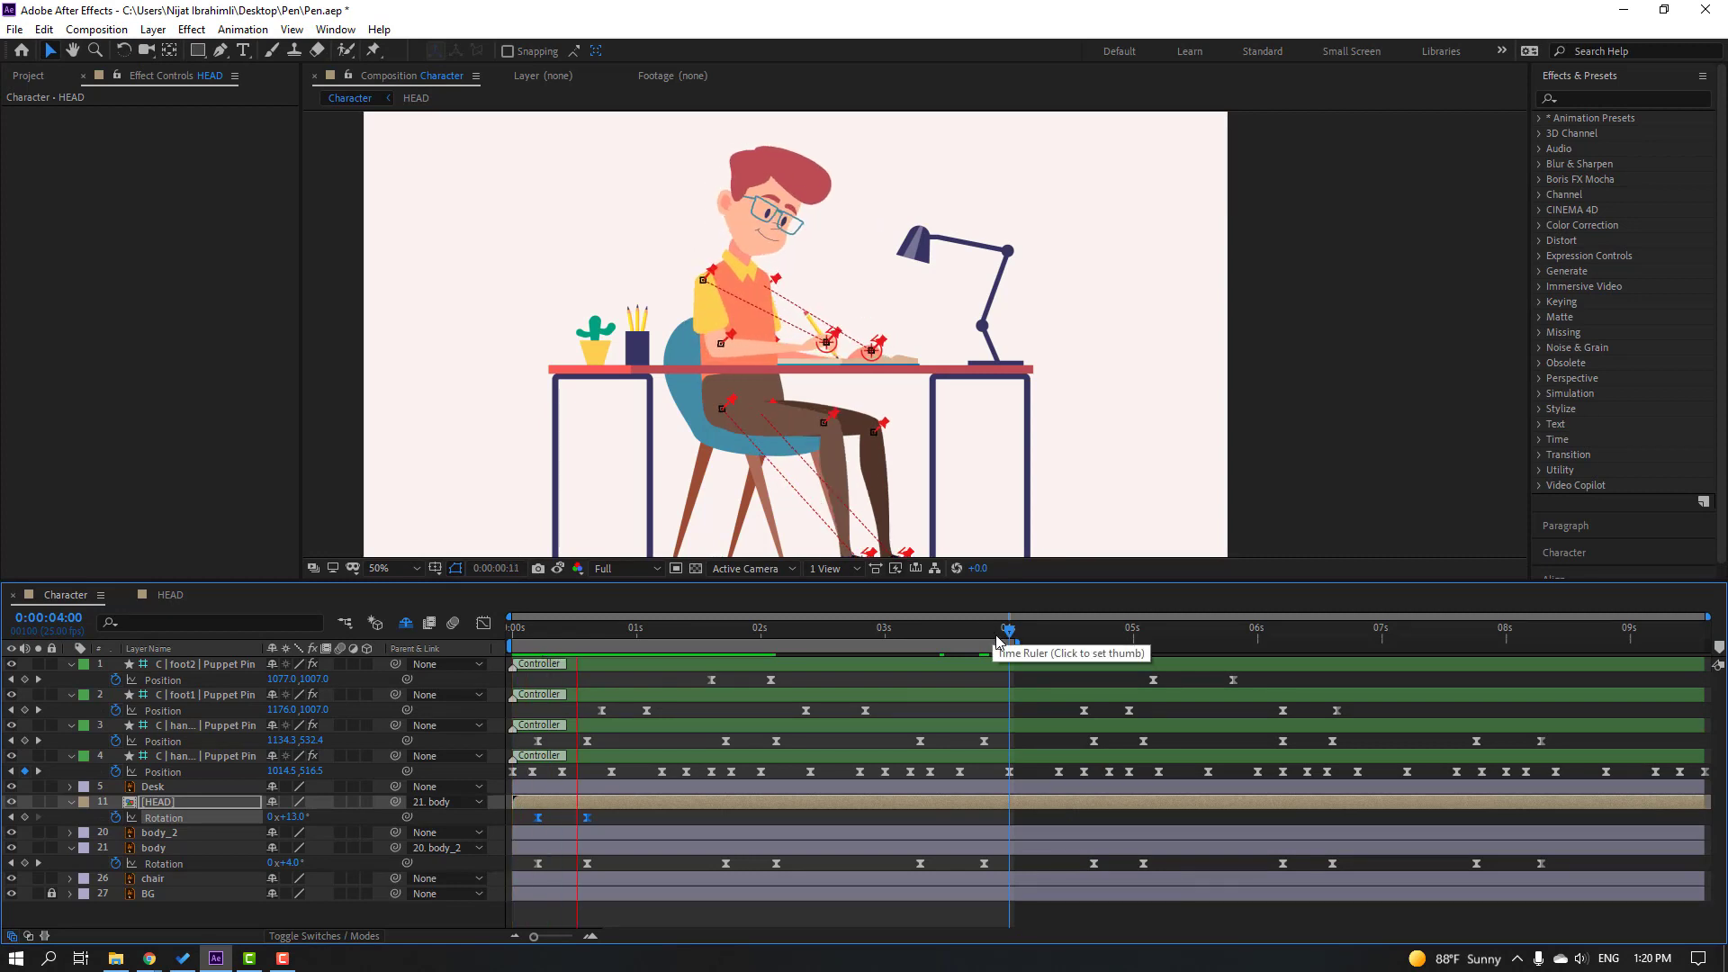
# Step: Hold the HEAD Rotation with a keyframe at 0:00:01:17, and set it to -5° at 0:00:02:03
pyautogui.click(718, 636)
pyautogui.click(721, 637)
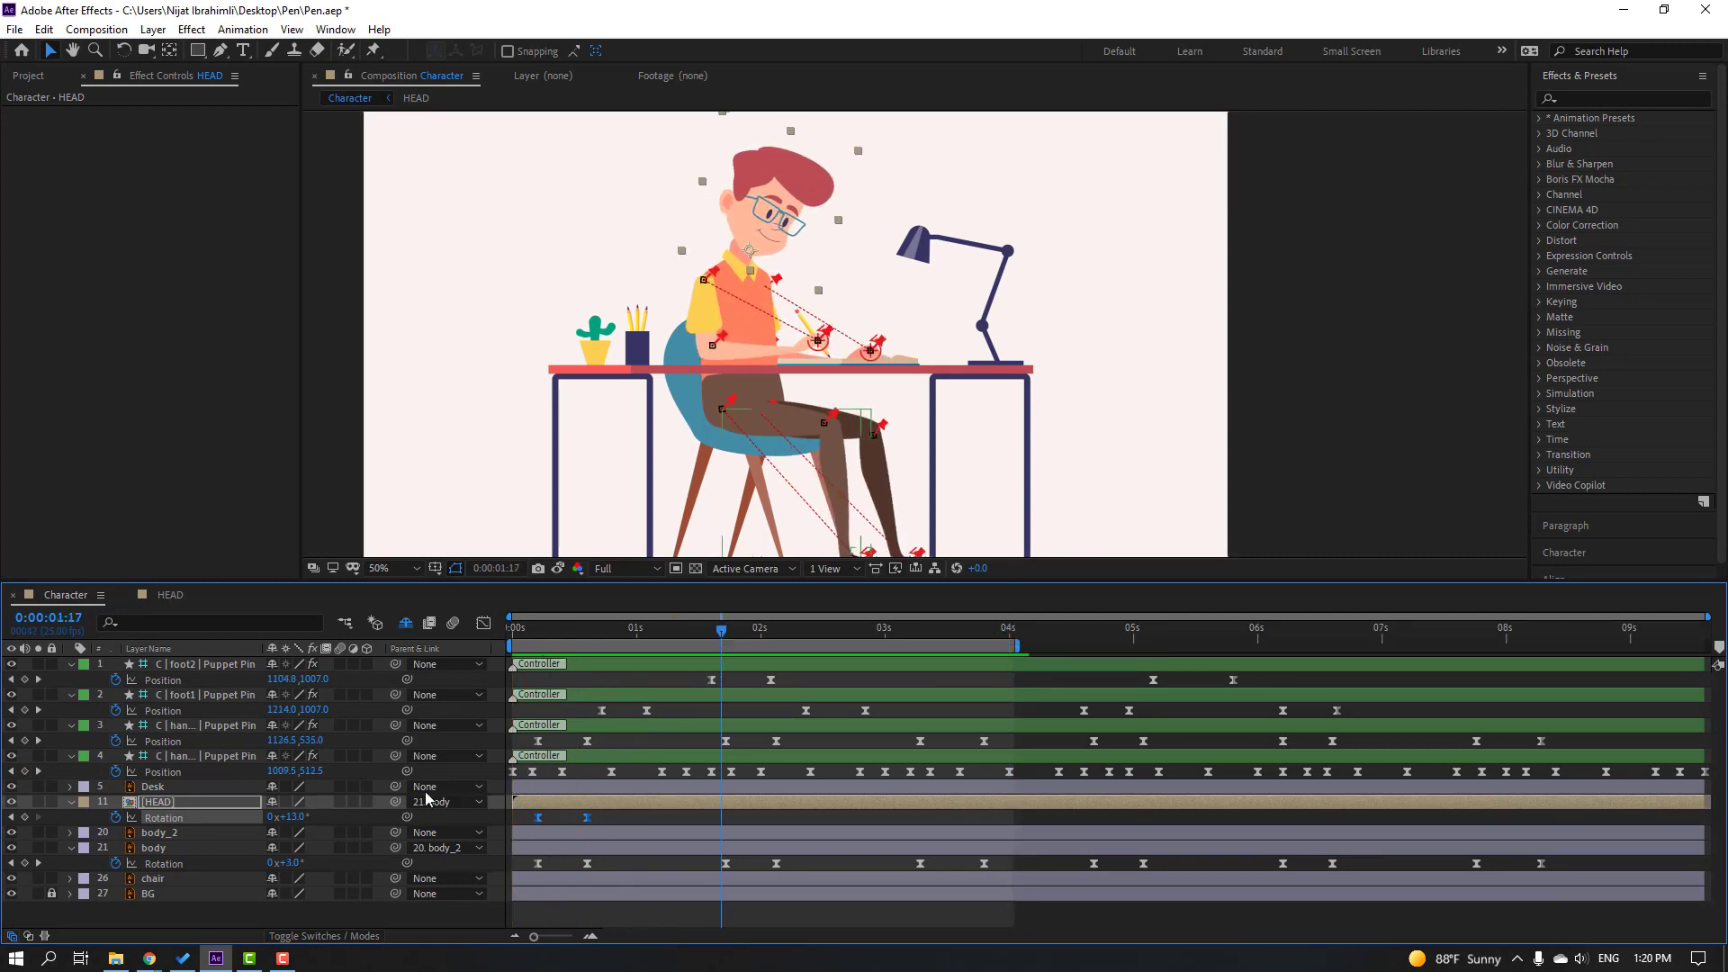
pyautogui.moveTo(724, 641); pyautogui.dragTo(779, 640)
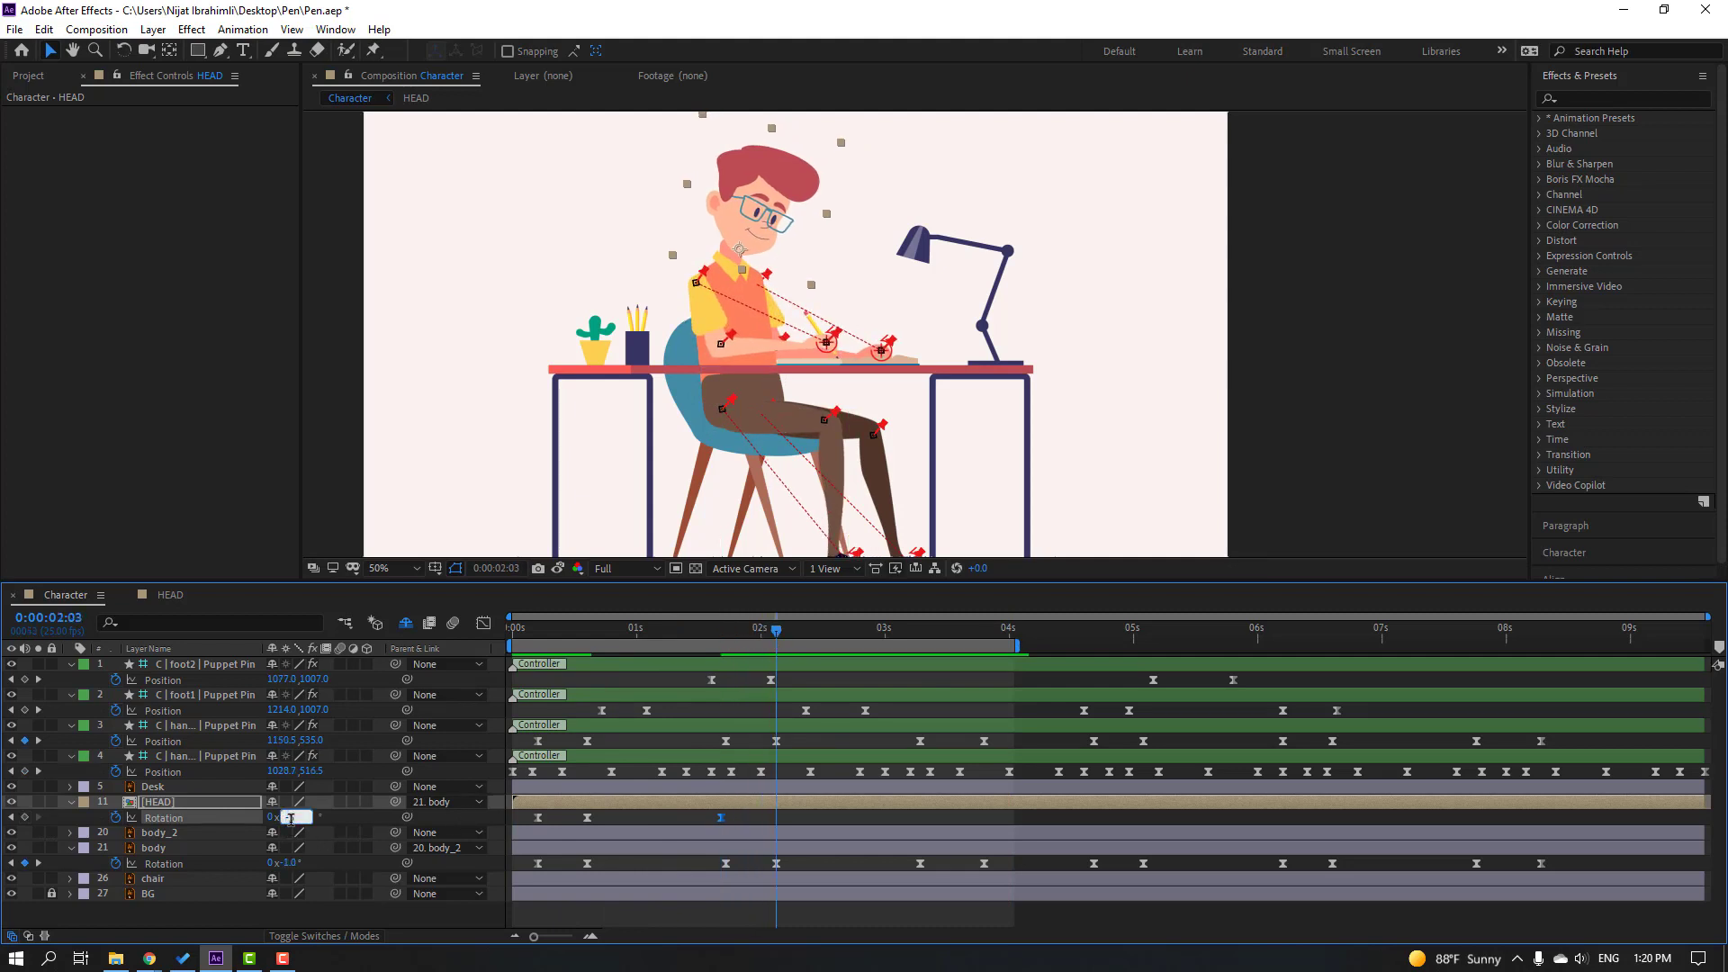
pyautogui.write('-5')
pyautogui.press('Return')
# Step: Hold the HEAD Rotation with a keyframe at 0:00:03:07, and paste a copy of its first keyframe at 0:00:03:20
pyautogui.moveTo(709, 641); pyautogui.dragTo(800, 640)
pyautogui.click(919, 641)
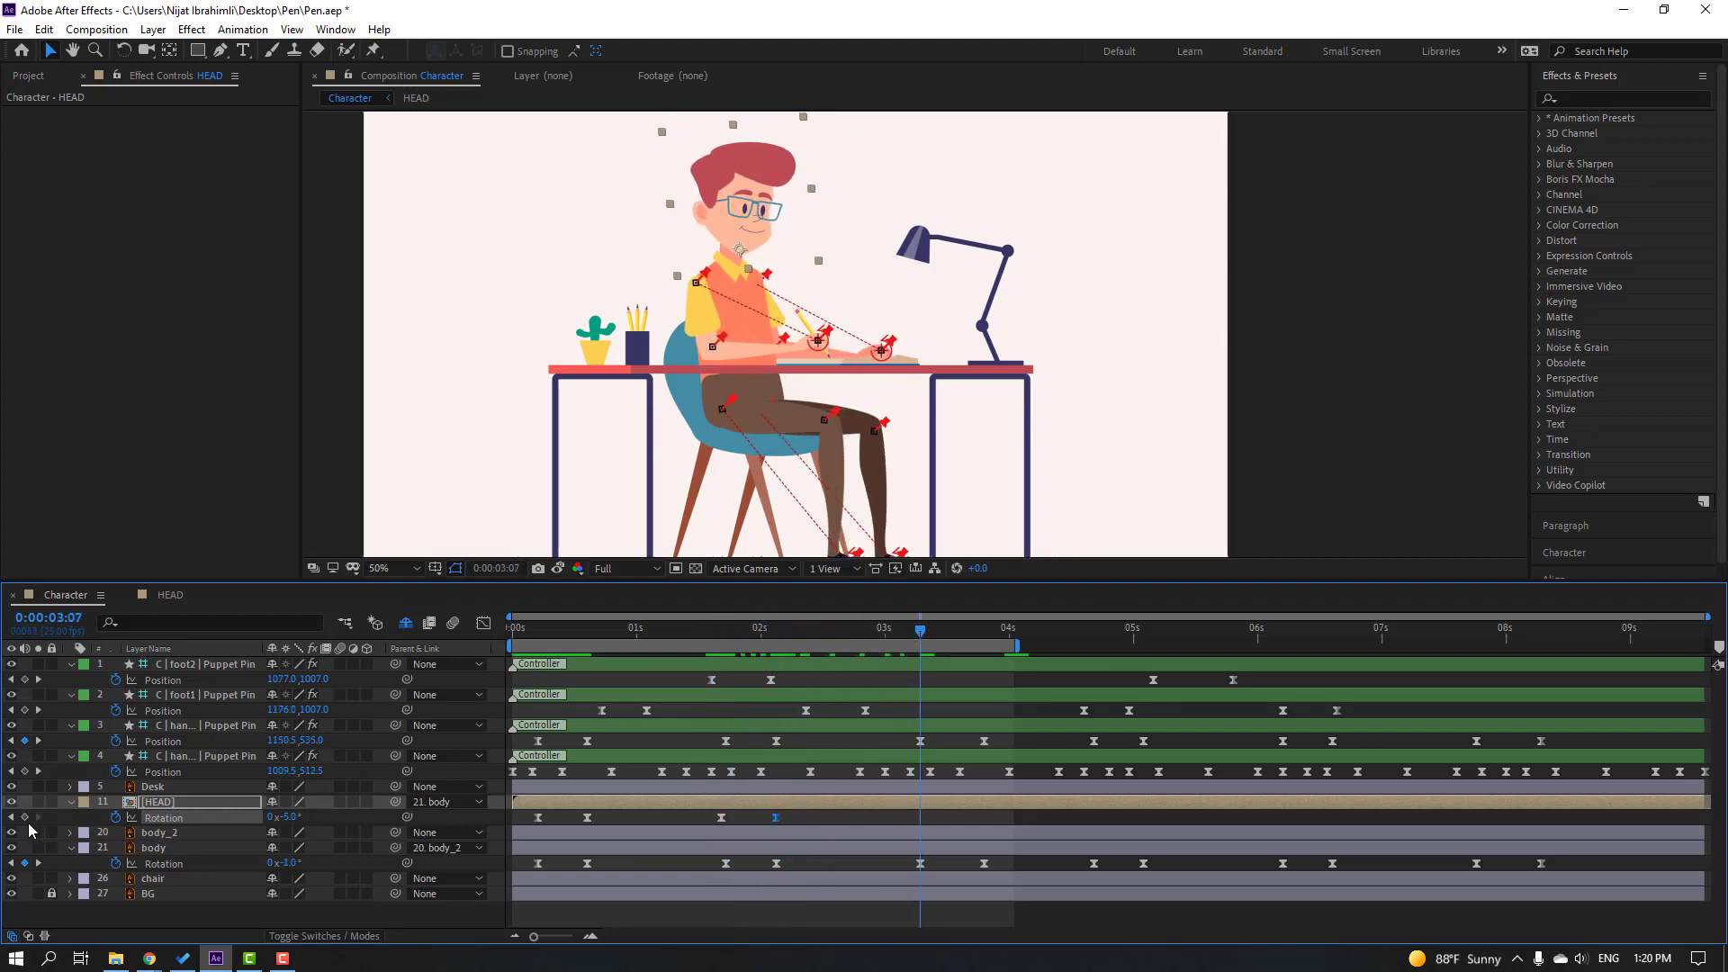
pyautogui.moveTo(941, 636); pyautogui.dragTo(984, 639)
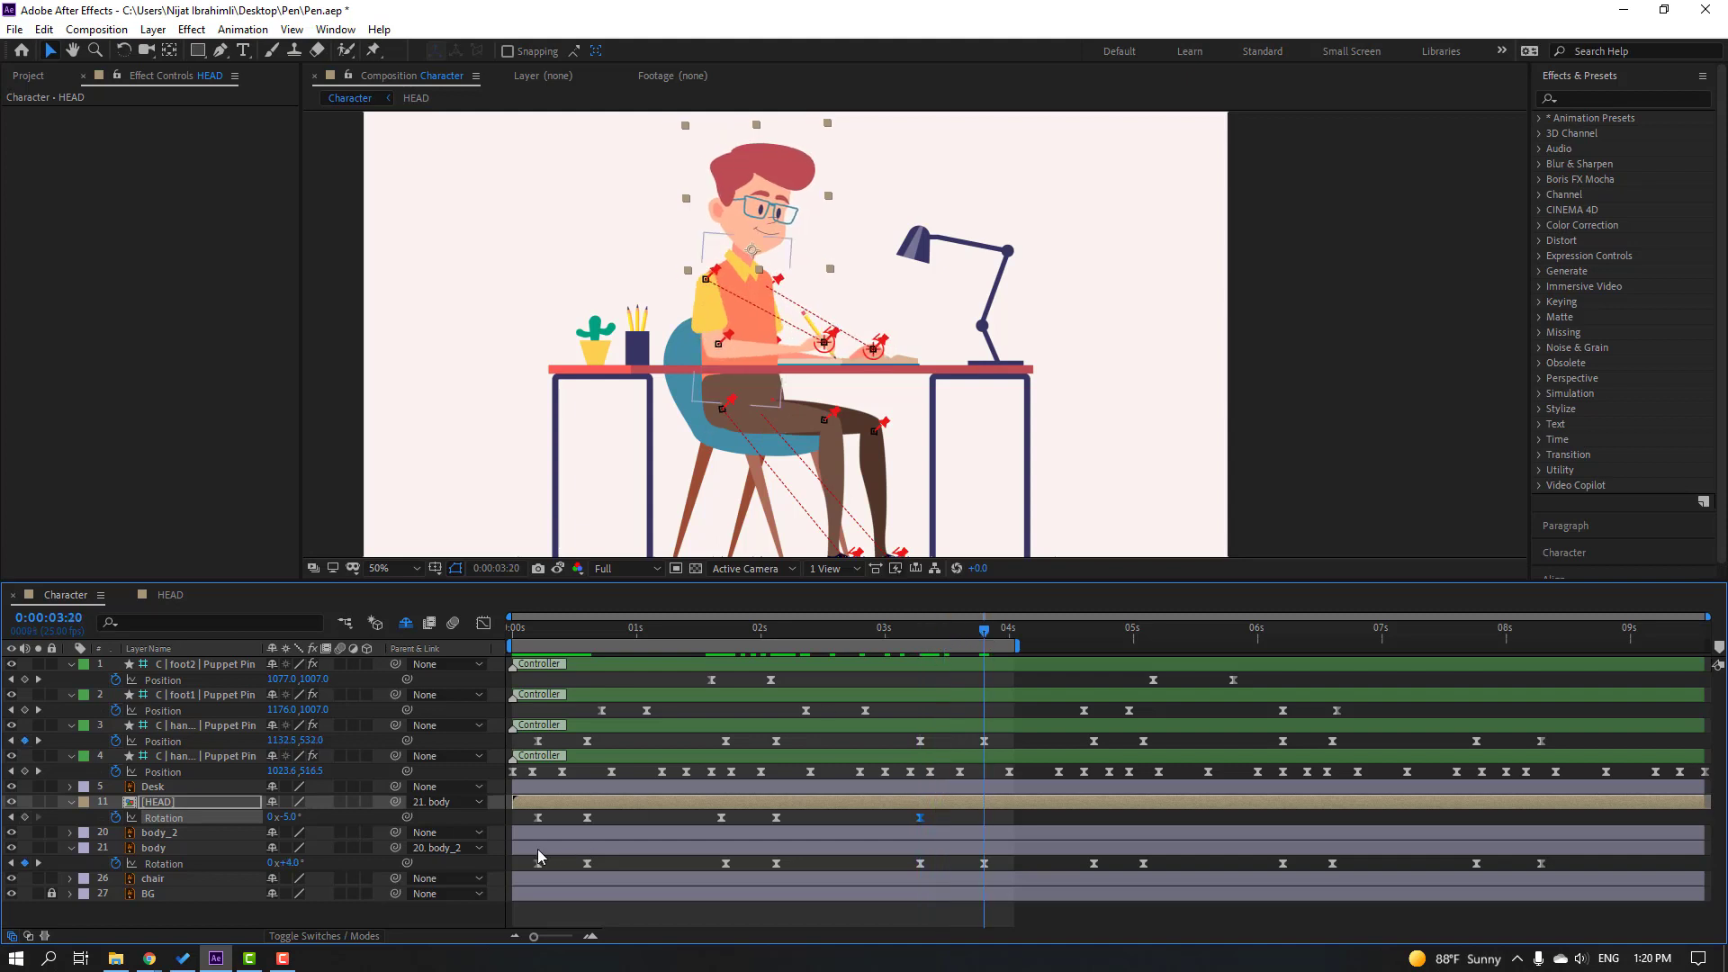
pyautogui.click(538, 817)
pyautogui.hotkey('ctrl', 'v')
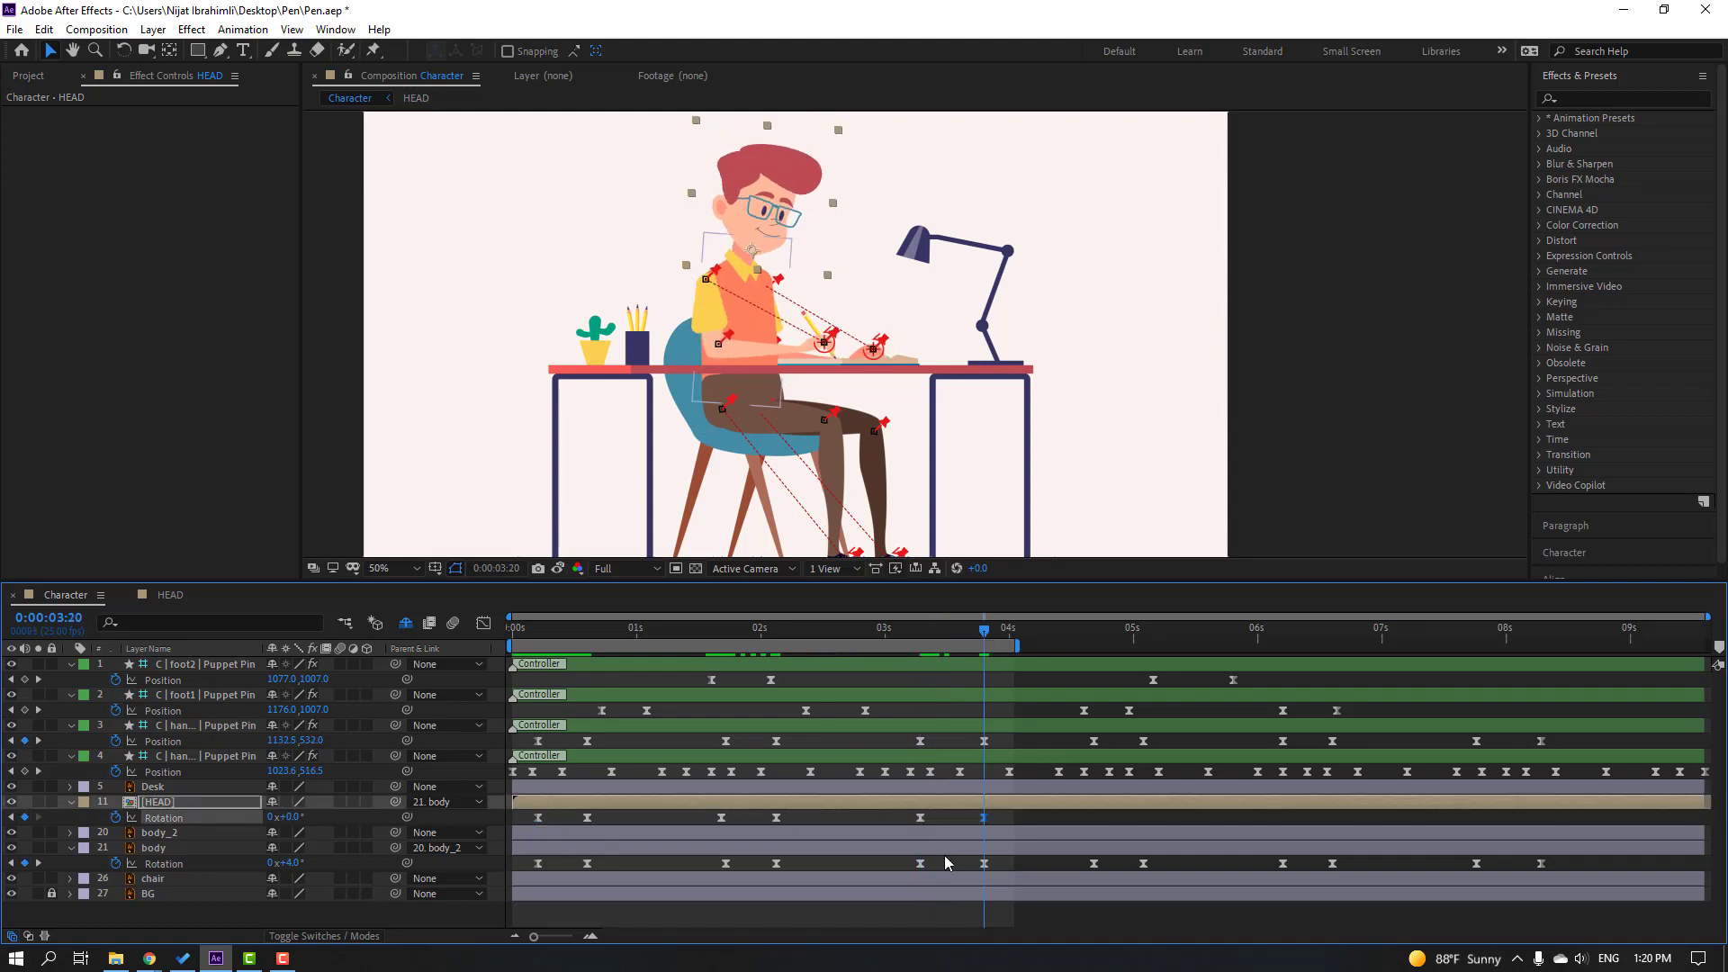
# Step: Keyframe the HEAD layer's Position at 0:00:00:05, and nudge the head down to 108.4, 34.0 at 0:00:00:10
pyautogui.moveTo(544, 636); pyautogui.dragTo(538, 635)
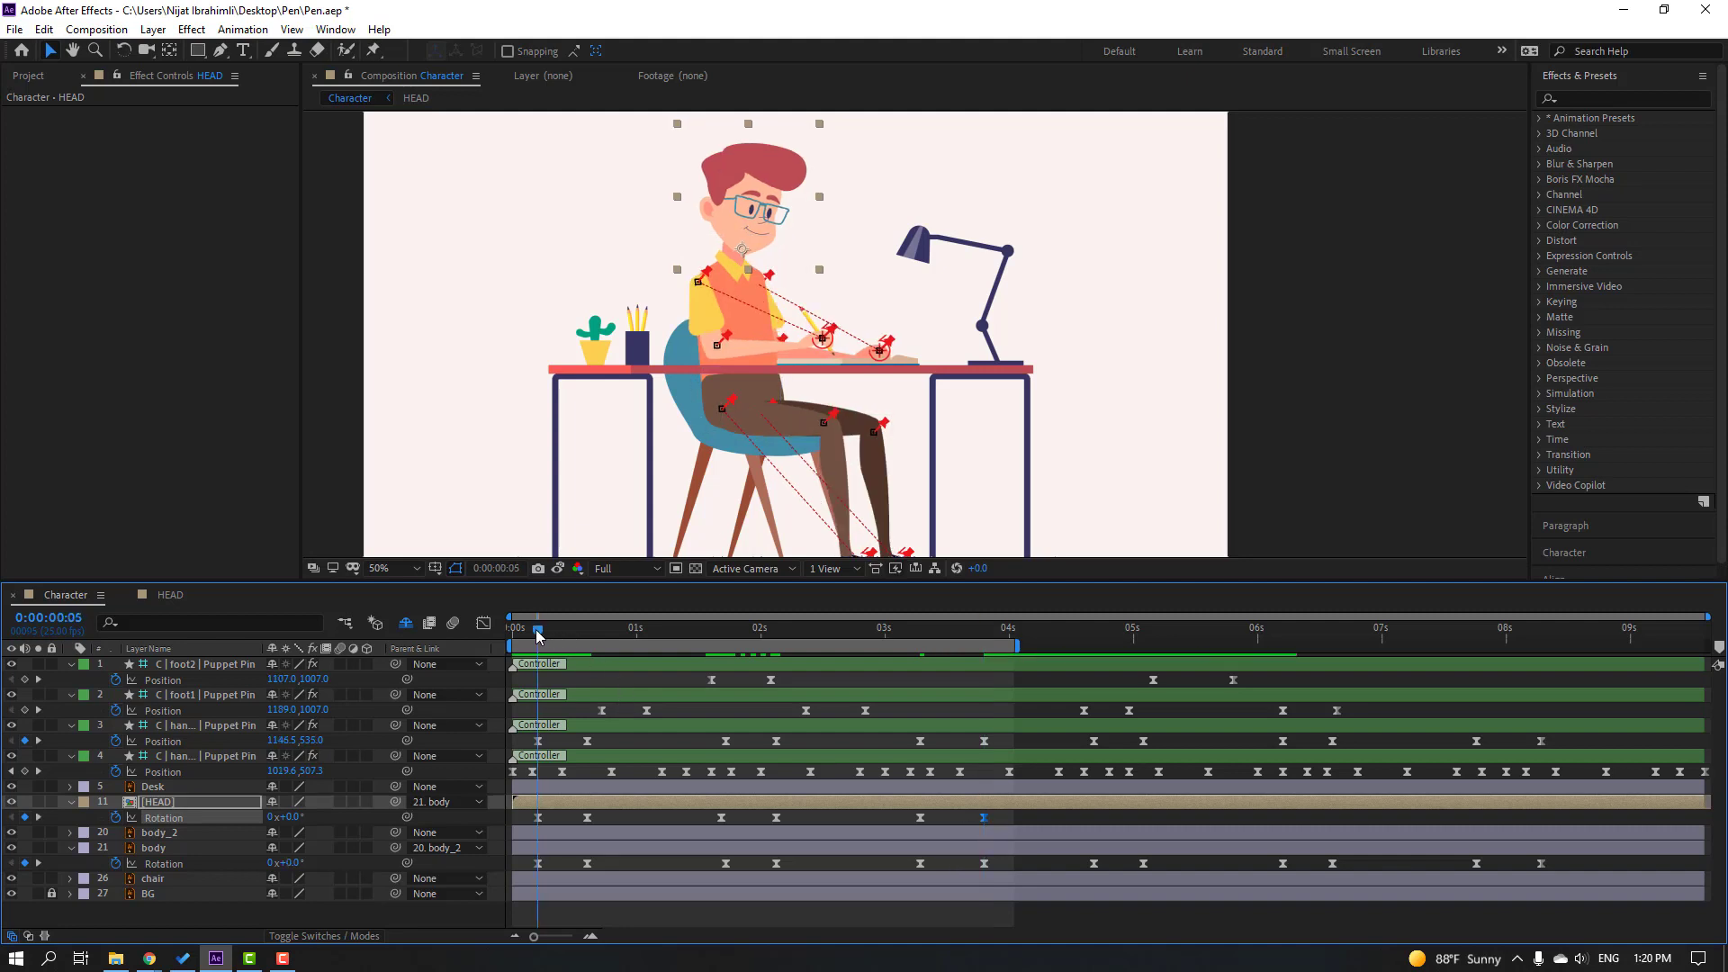
pyautogui.click(157, 805)
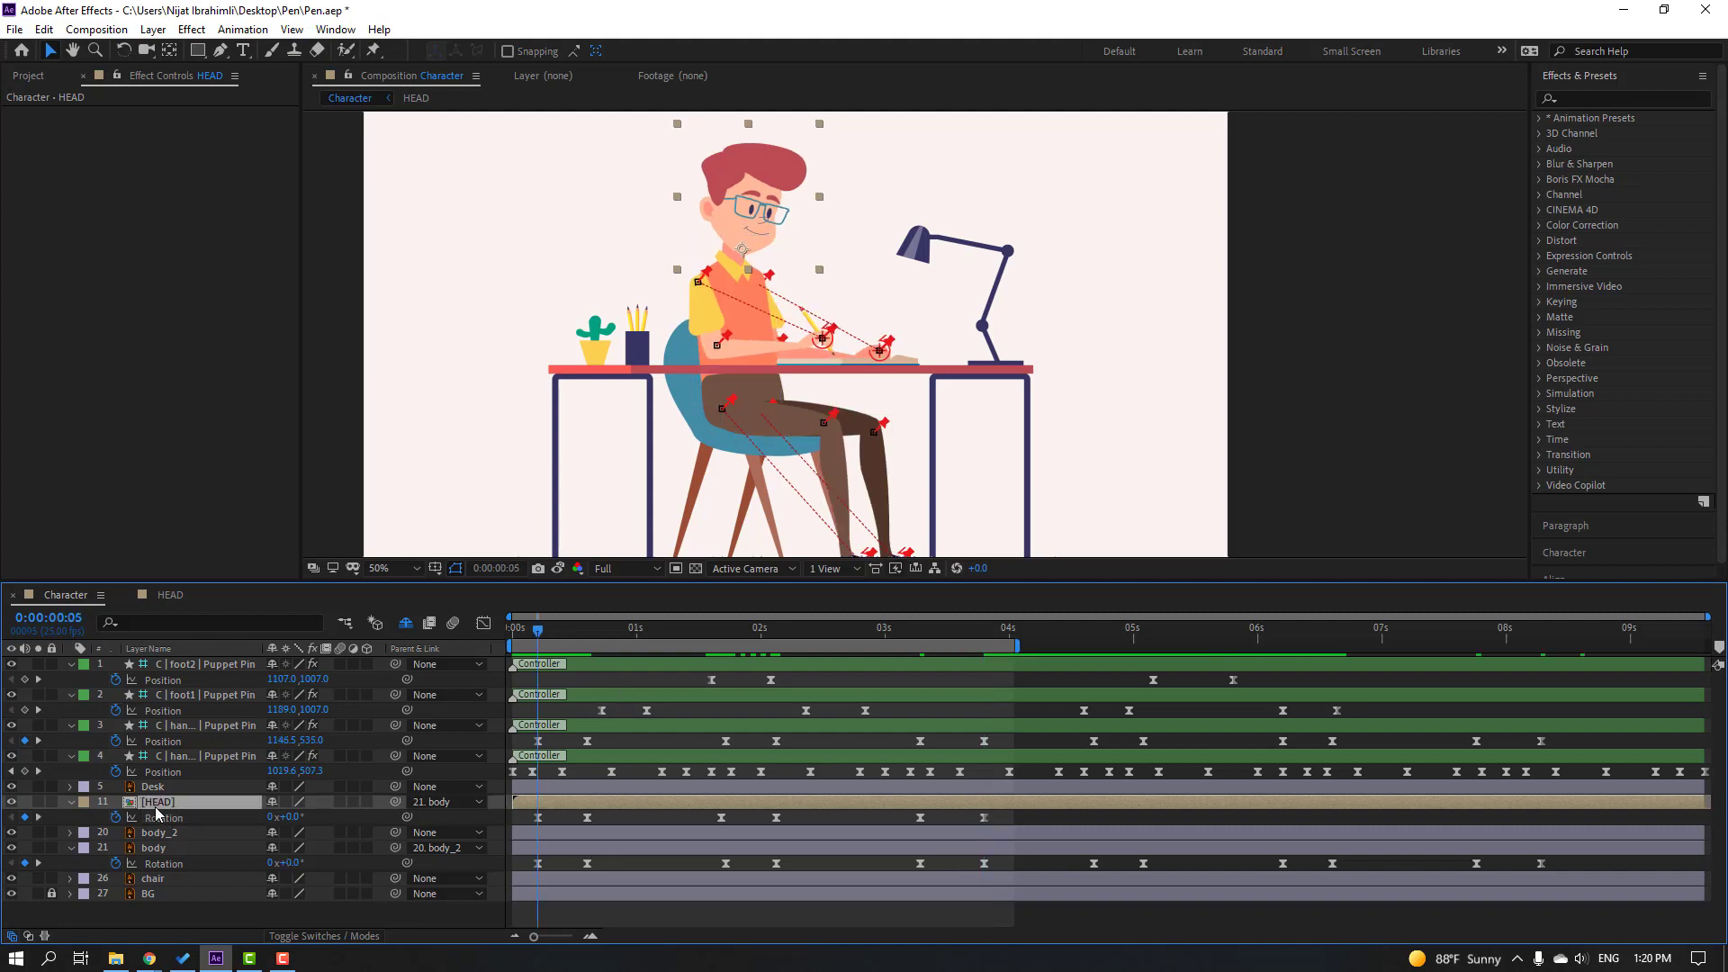
pyautogui.hotkey('alt', 'shift', 'p')
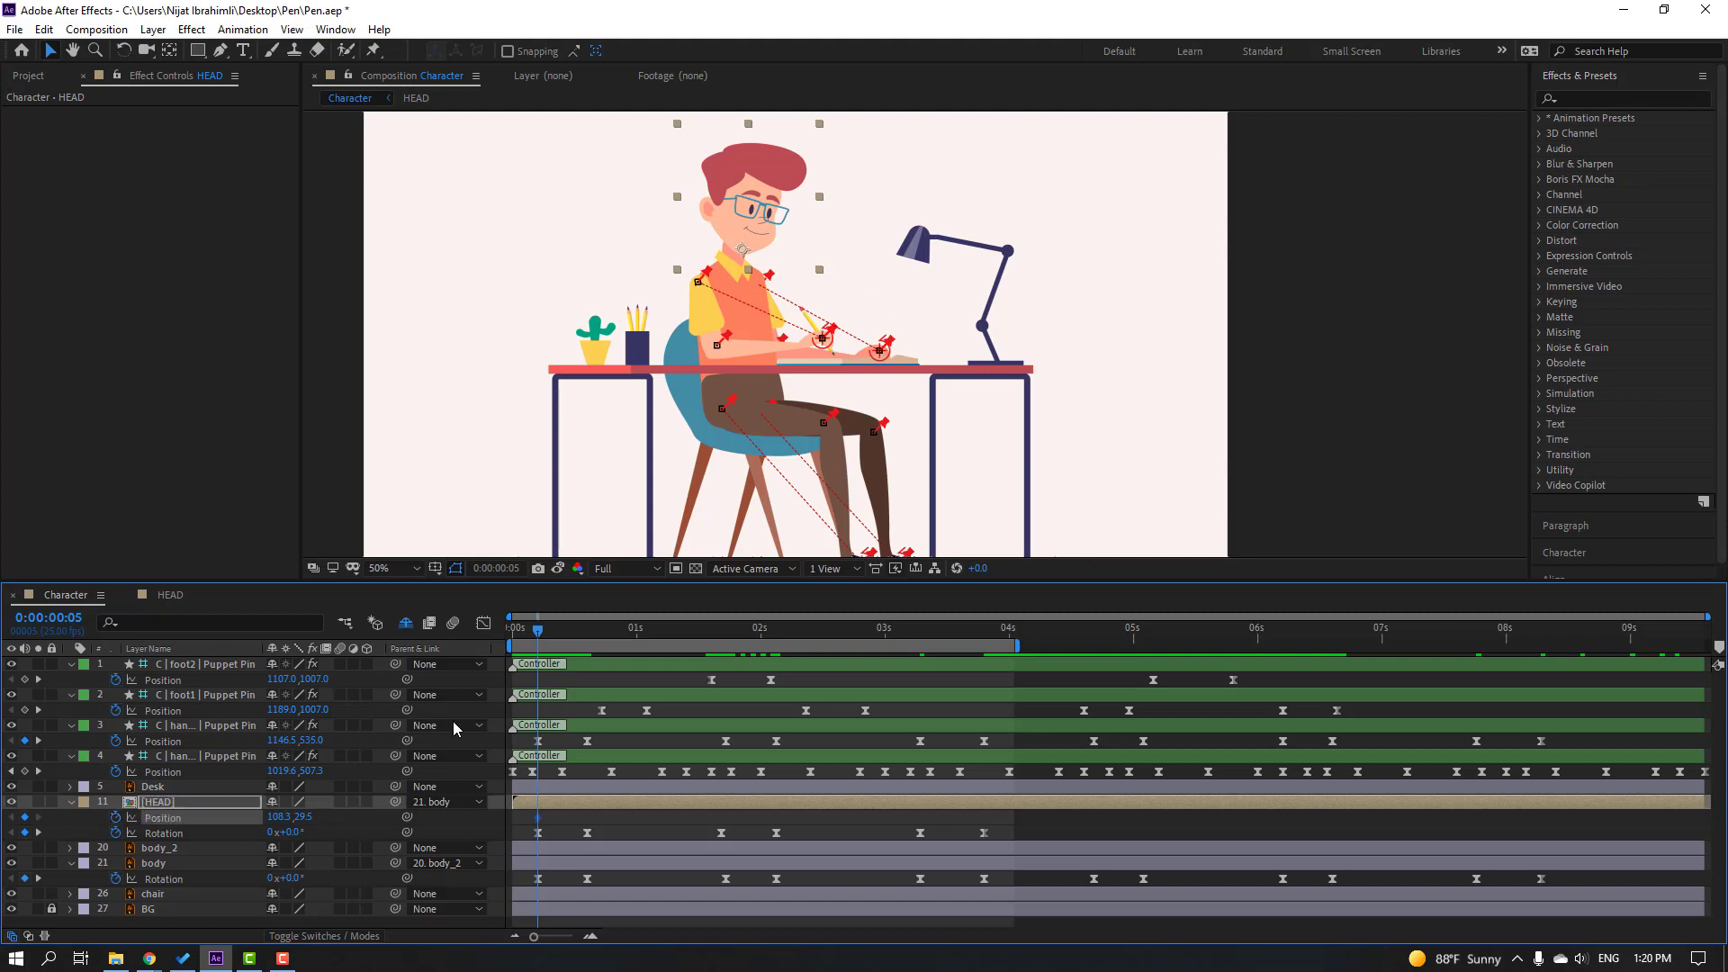
pyautogui.click(559, 636)
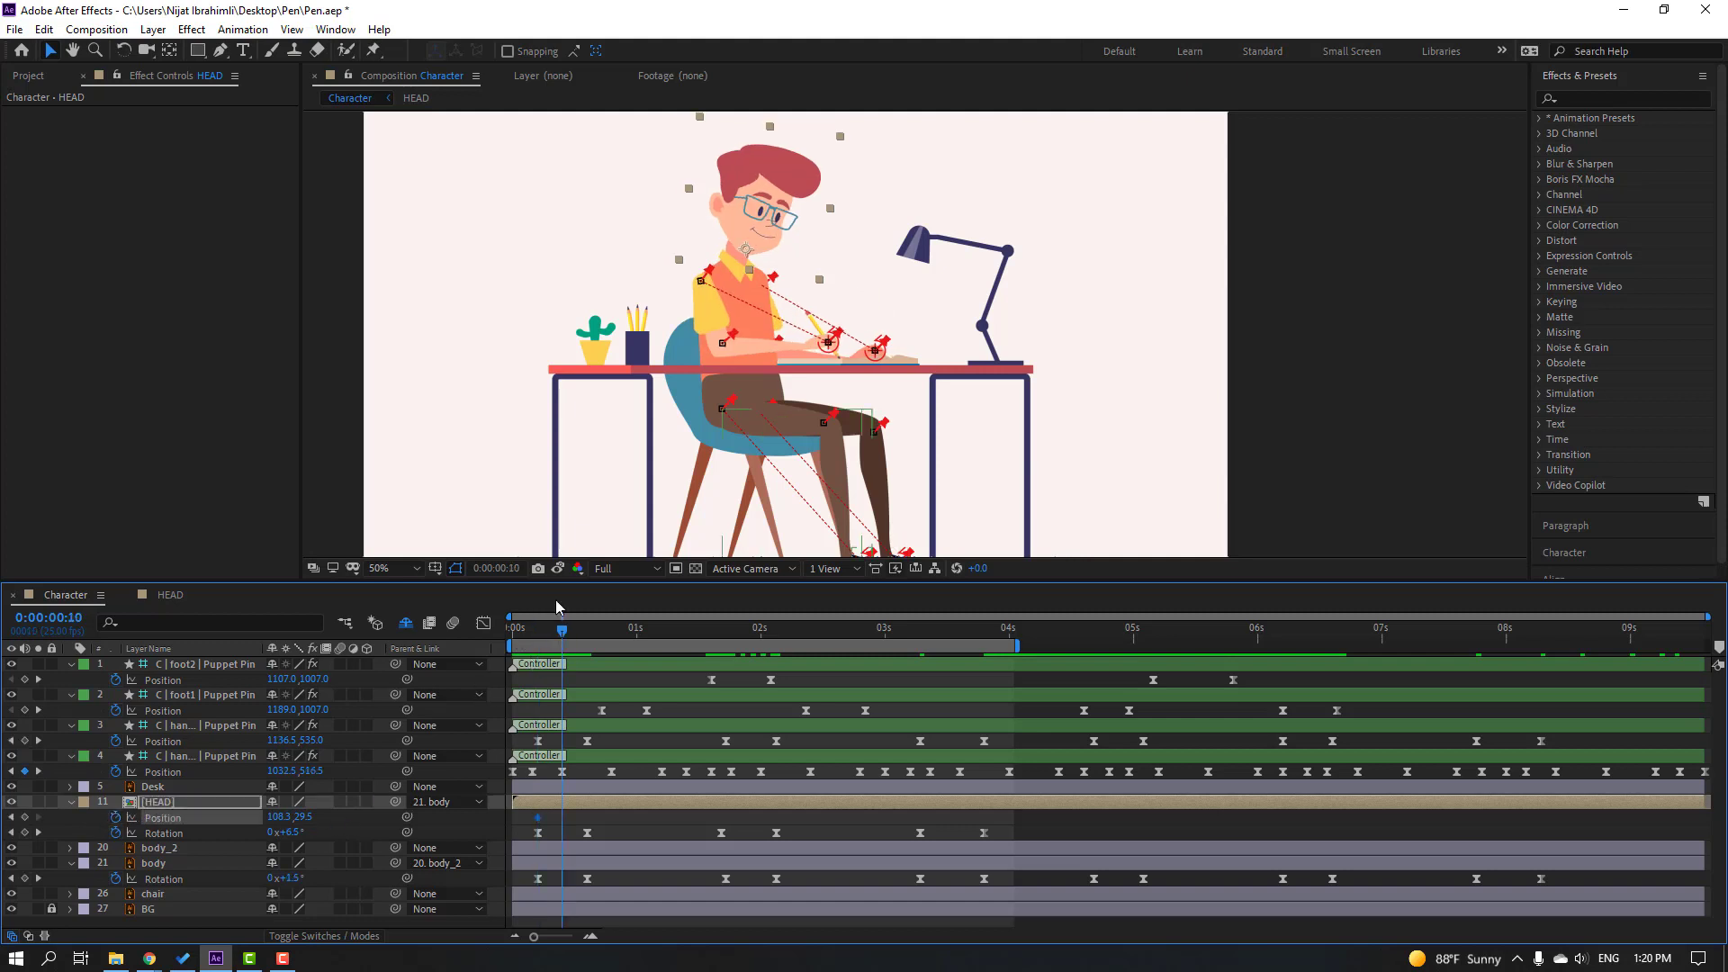
pyautogui.scroll(4, 916, 359)
pyautogui.press('Down')
pyautogui.press('Down')
pyautogui.press('Down')
pyautogui.press('Down')
pyautogui.press('Down')
pyautogui.press('Down')
pyautogui.press('Down')
pyautogui.press('Down')
pyautogui.press('Down')
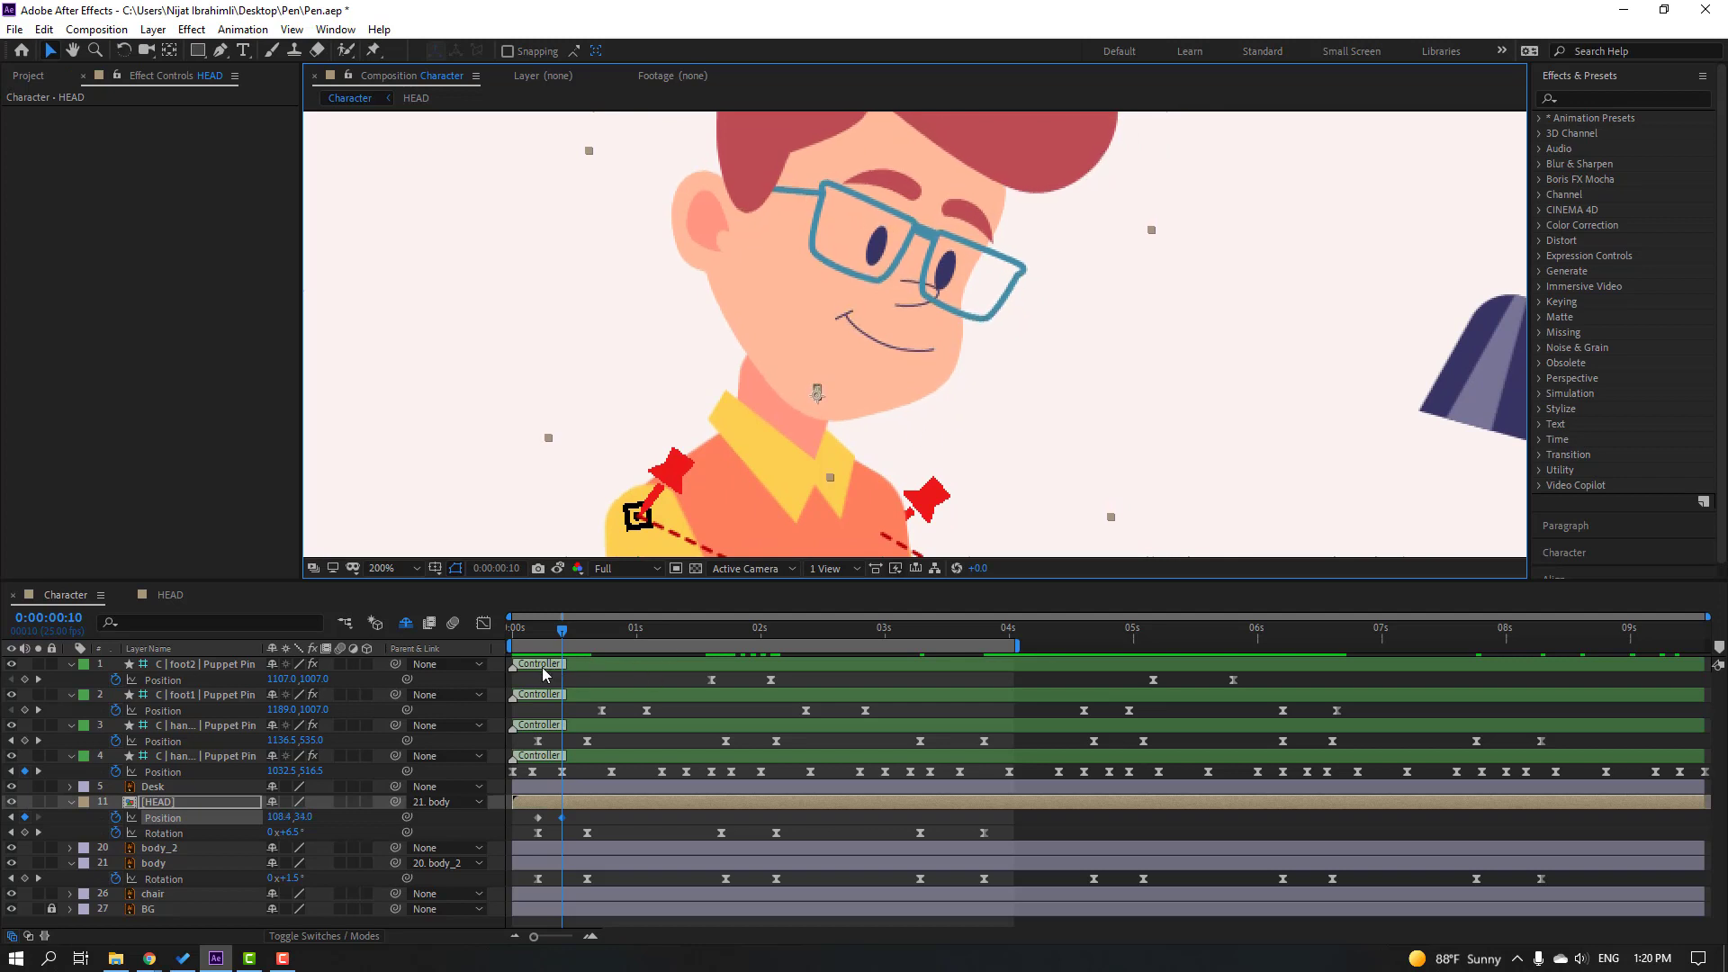
# Step: Paste a copy of the first HEAD Position keyframe at 0:00:00:15, and apply Easy Ease to all three Position keyframes
pyautogui.moveTo(567, 635); pyautogui.dragTo(591, 635)
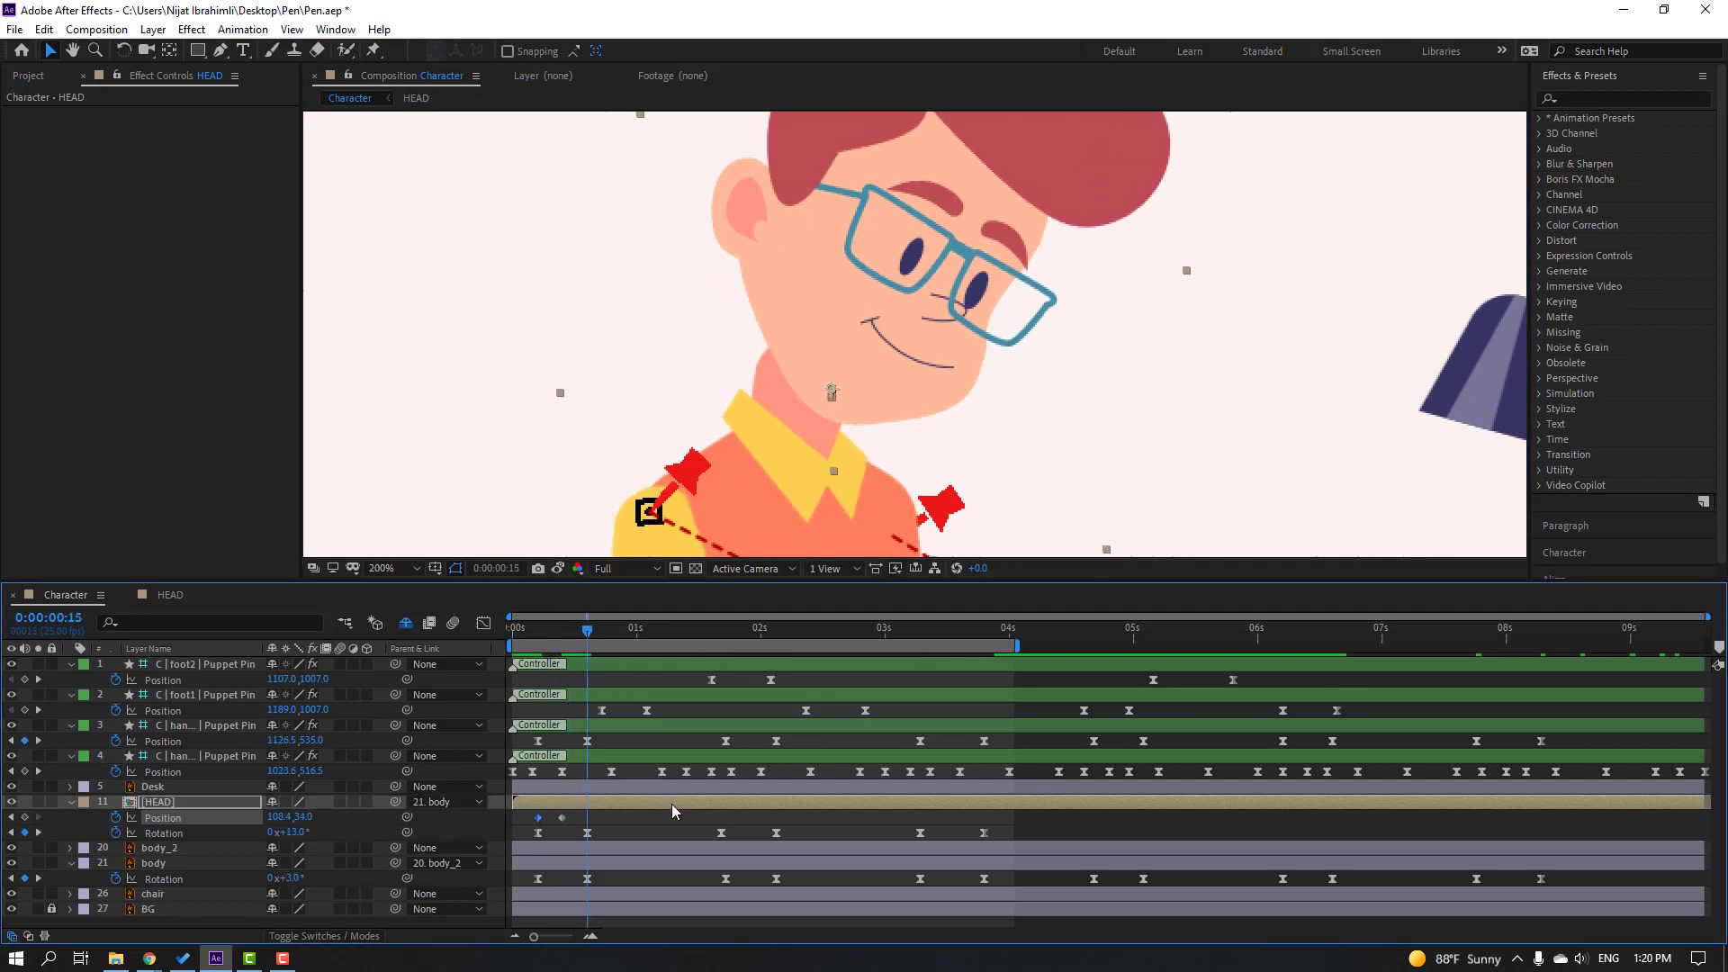
pyautogui.hotkey('ctrl', 'v')
pyautogui.moveTo(611, 819); pyautogui.dragTo(531, 823)
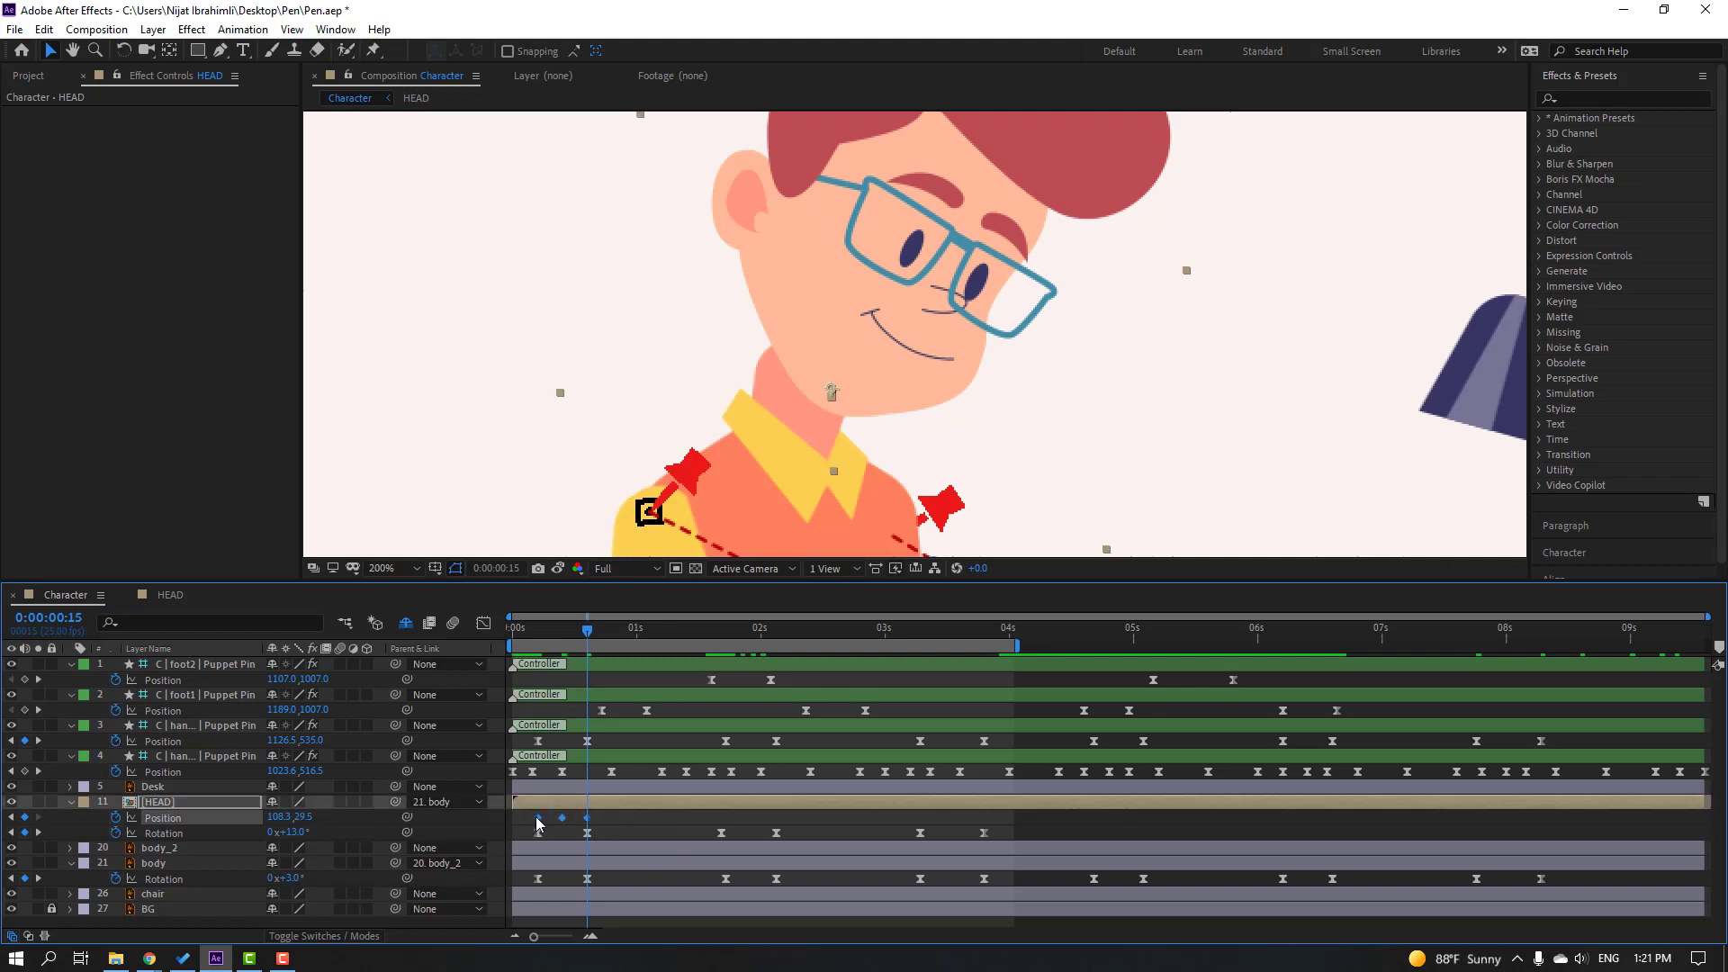
pyautogui.rightClick(537, 821)
pyautogui.moveTo(648, 803)
pyautogui.click(804, 684)
# Step: Scrub and preview the animation to check the head's dip
pyautogui.moveTo(531, 626); pyautogui.dragTo(557, 639)
pyautogui.scroll(-2, 627, 411)
pyautogui.press('space')
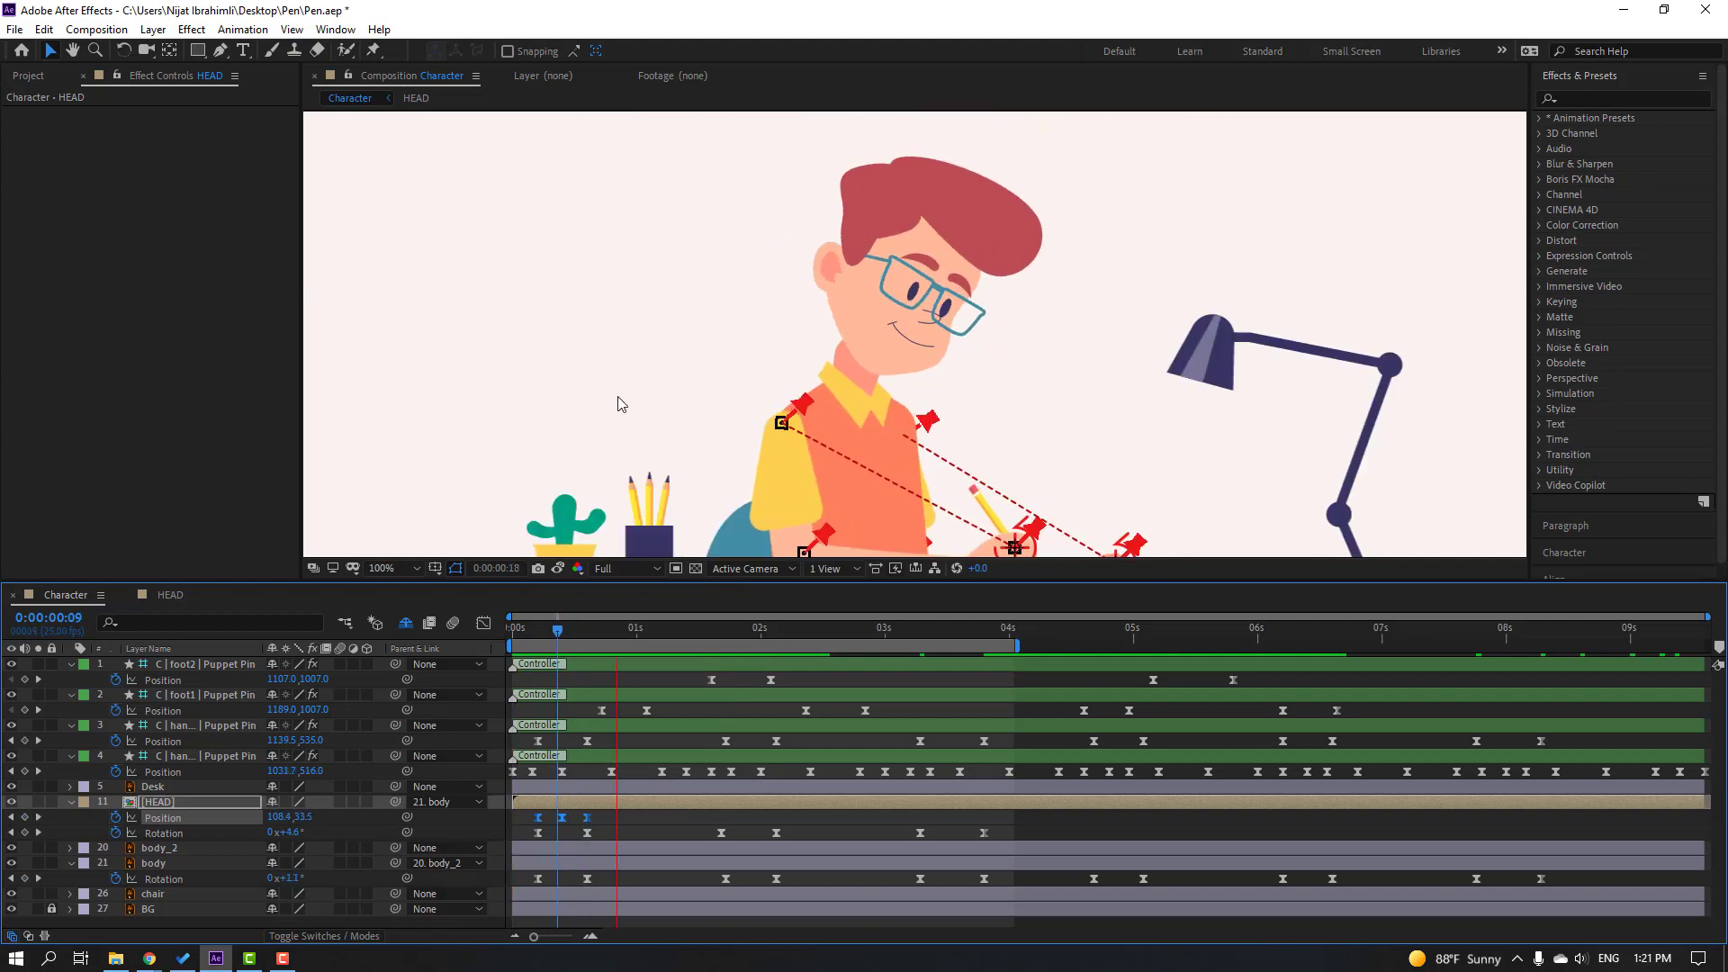
pyautogui.press('space')
pyautogui.press('space')
pyautogui.press('space')
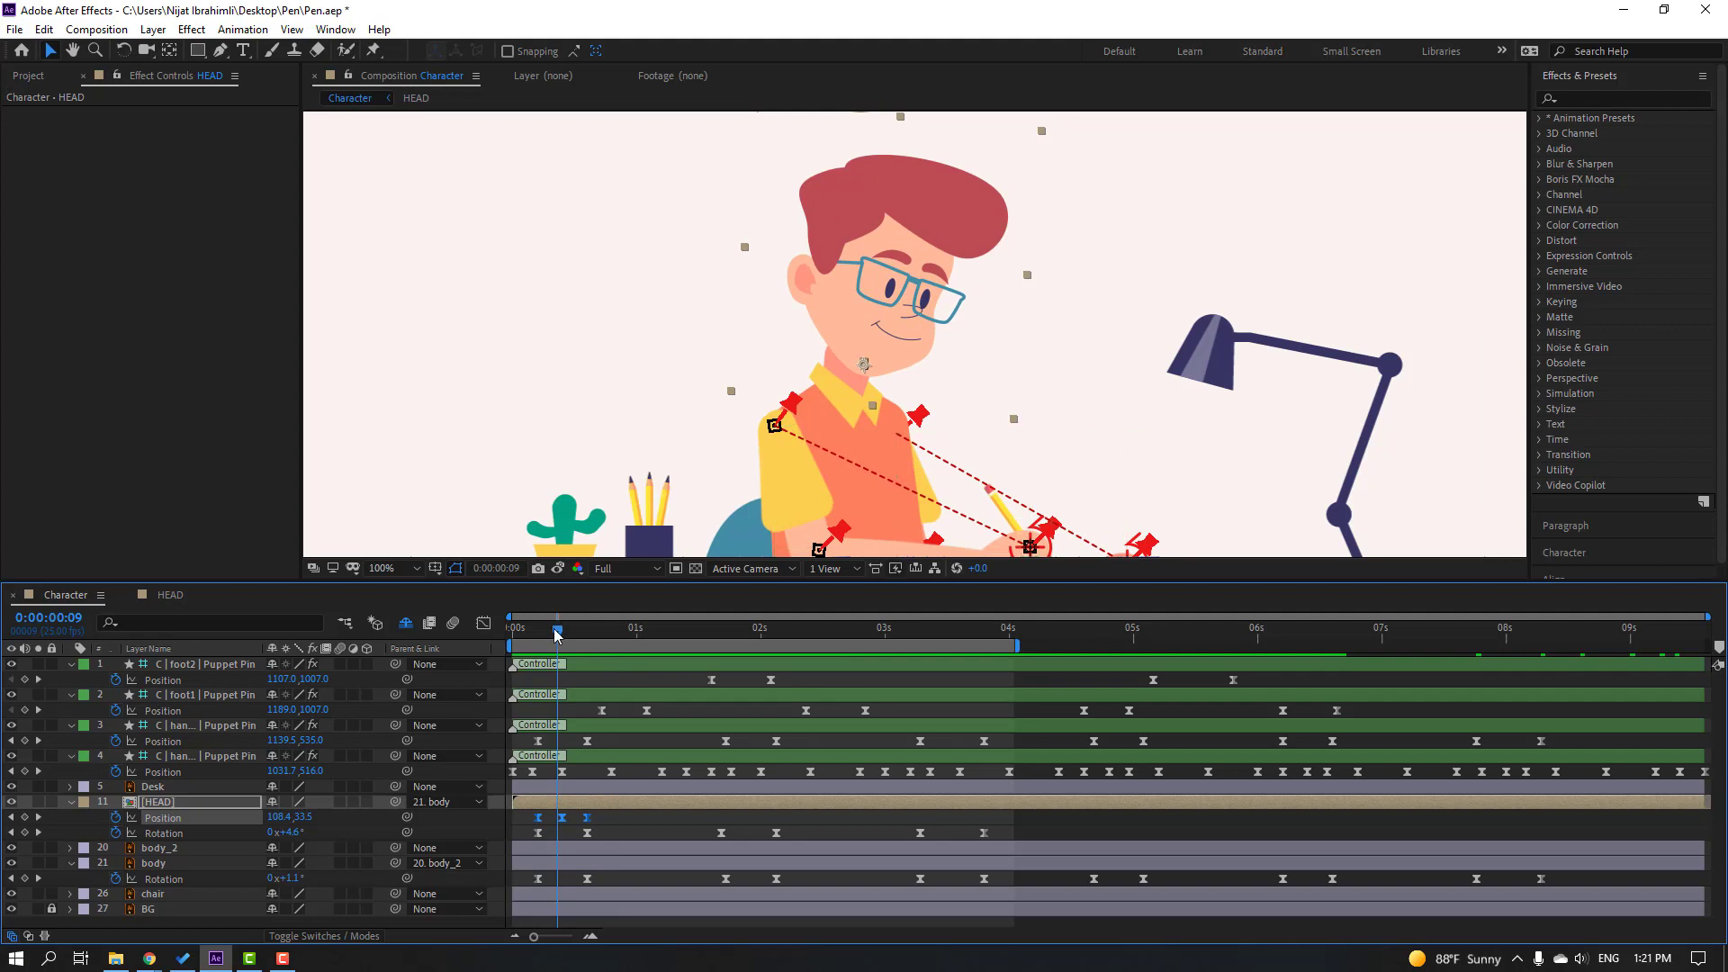
# Step: Nudge the head further down to 108.5, 37.0 on the Position keyframe at 0:00:00:10, and preview the animation
pyautogui.moveTo(555, 631); pyautogui.dragTo(561, 632)
pyautogui.click(569, 824)
pyautogui.click(562, 818)
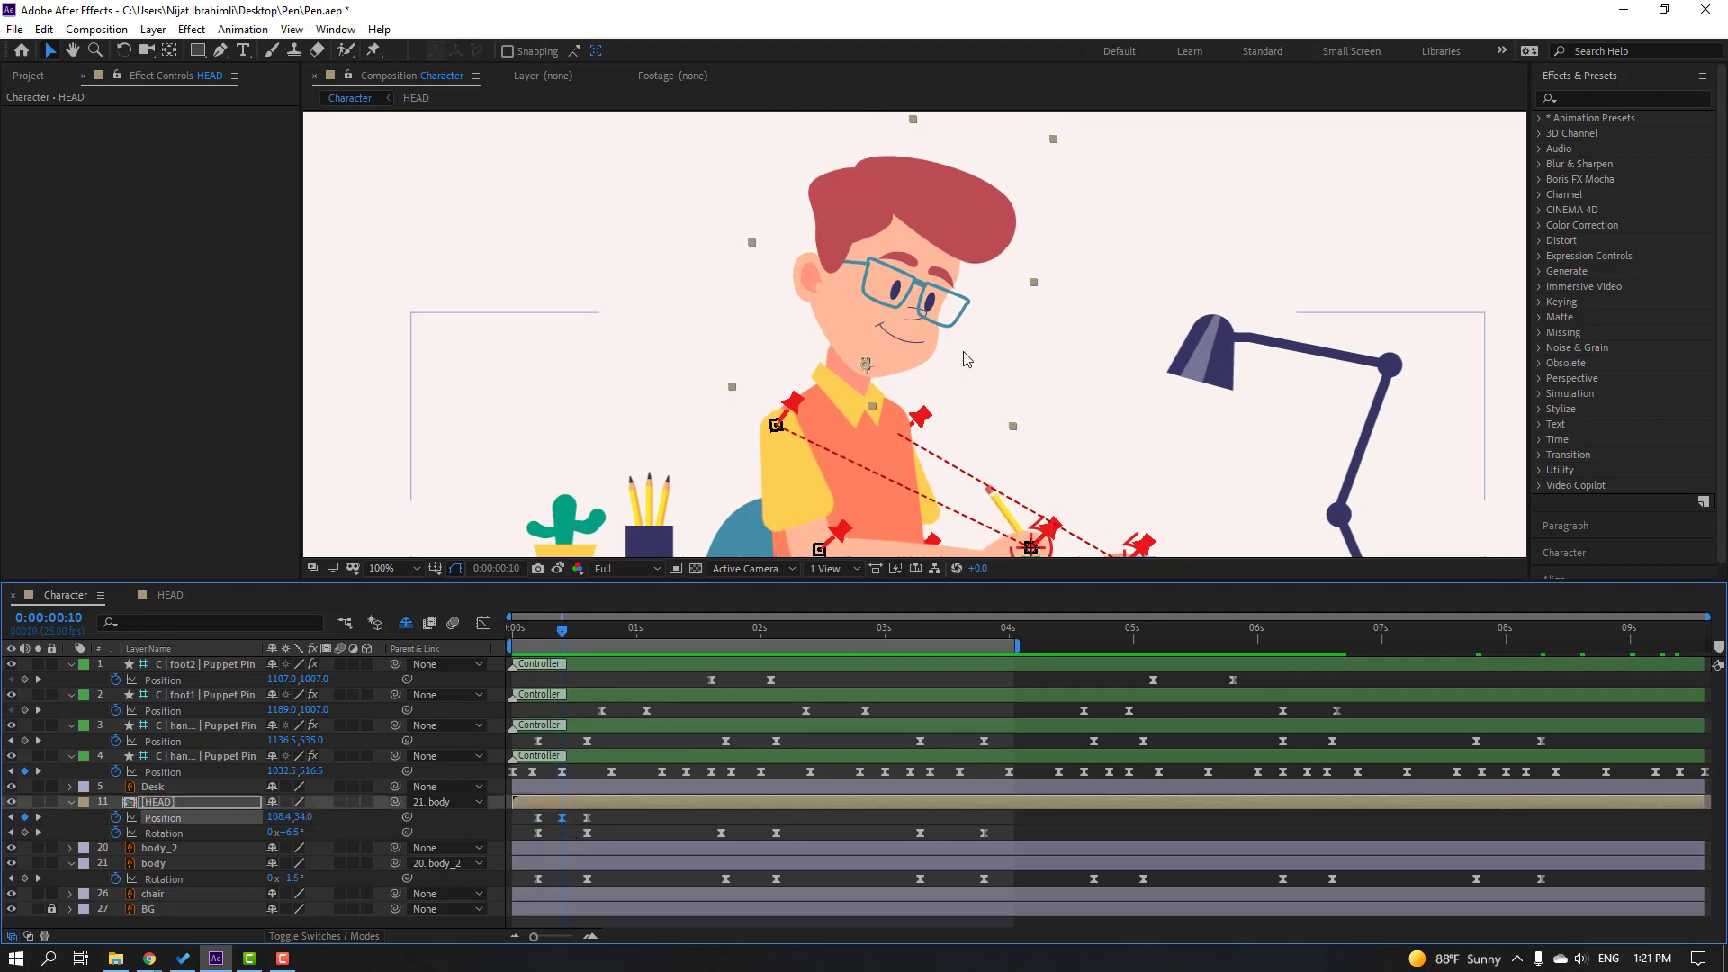
pyautogui.scroll(1, 964, 371)
pyautogui.press('Down')
pyautogui.press('Down')
pyautogui.press('Down')
pyautogui.press('Down')
pyautogui.press('Down')
pyautogui.press('Down')
pyautogui.scroll(-1, 932, 410)
pyautogui.press('space')
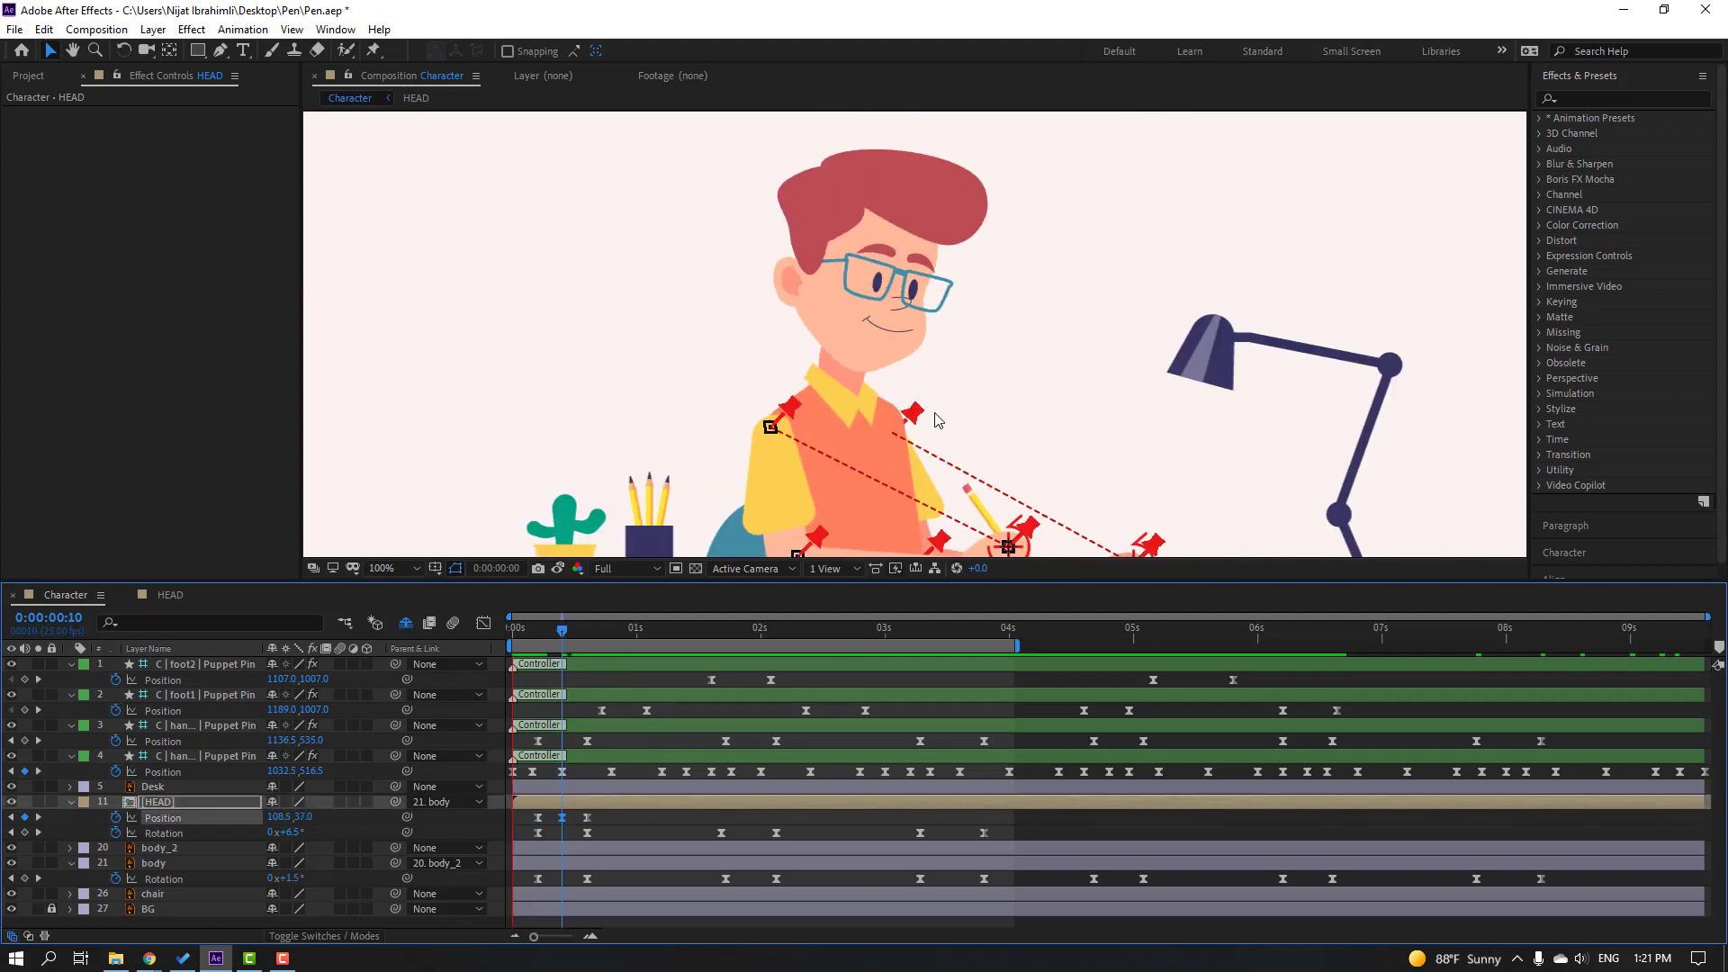
# Step: Copy the three HEAD Position keyframes and paste them starting at 0:00:01:17
pyautogui.scroll(-2, 936, 419)
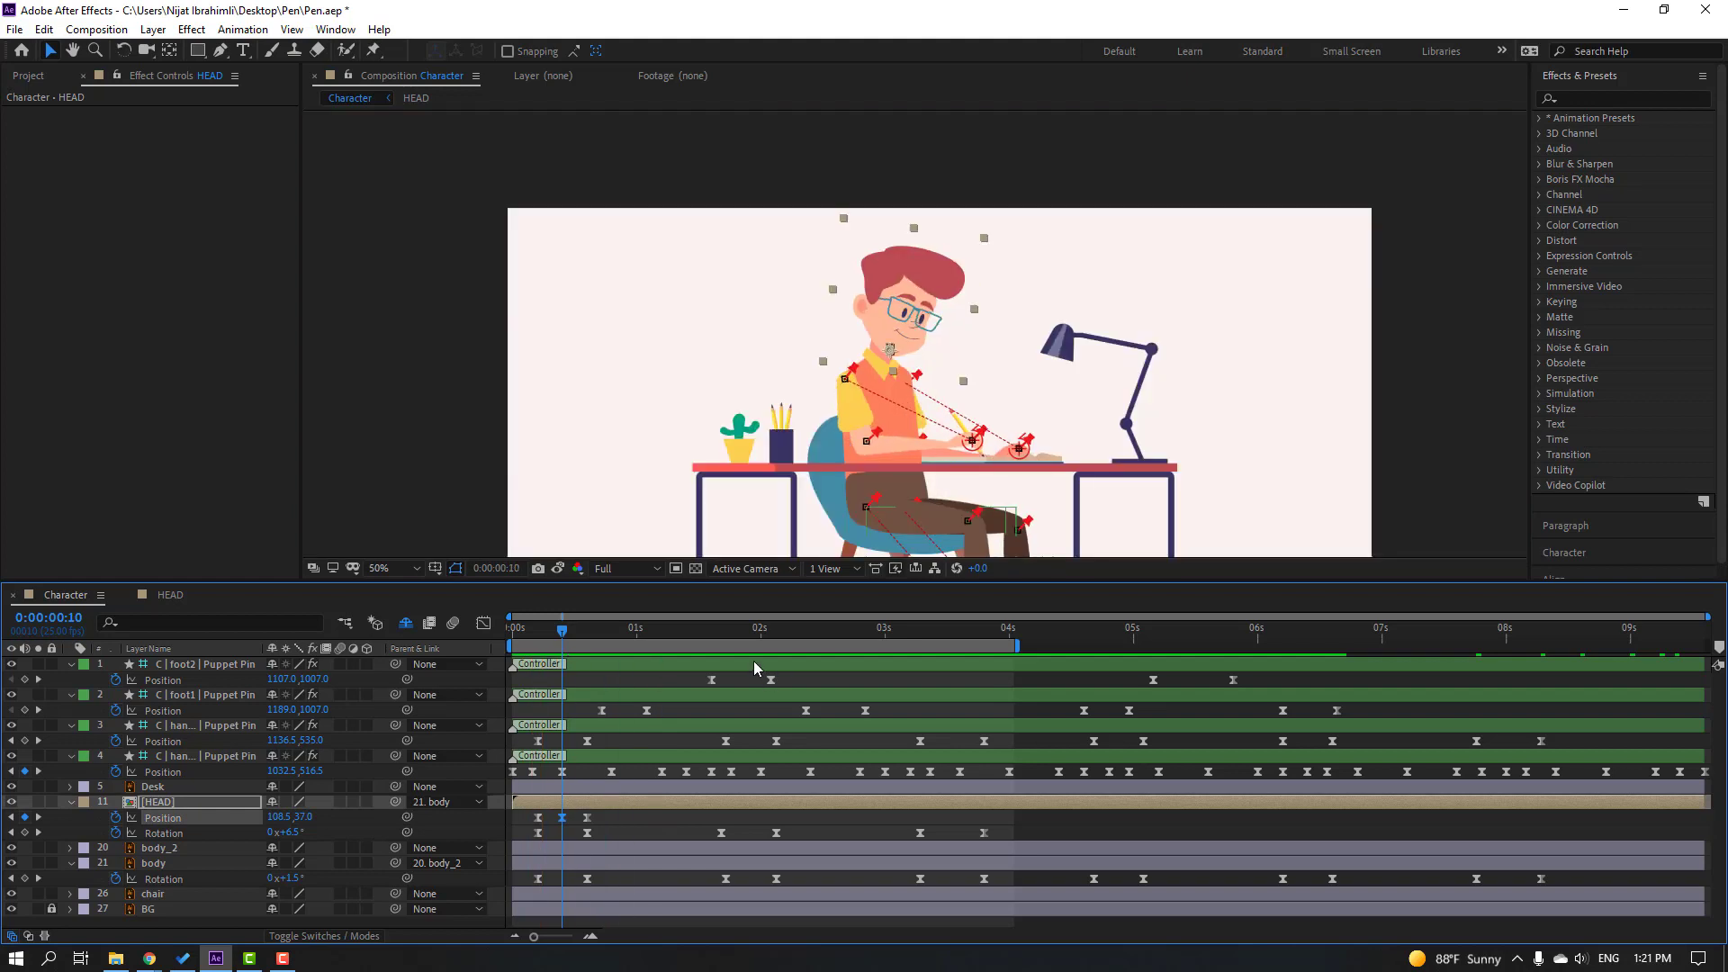
pyautogui.moveTo(605, 817); pyautogui.dragTo(507, 834)
pyautogui.moveTo(696, 637); pyautogui.dragTo(723, 641)
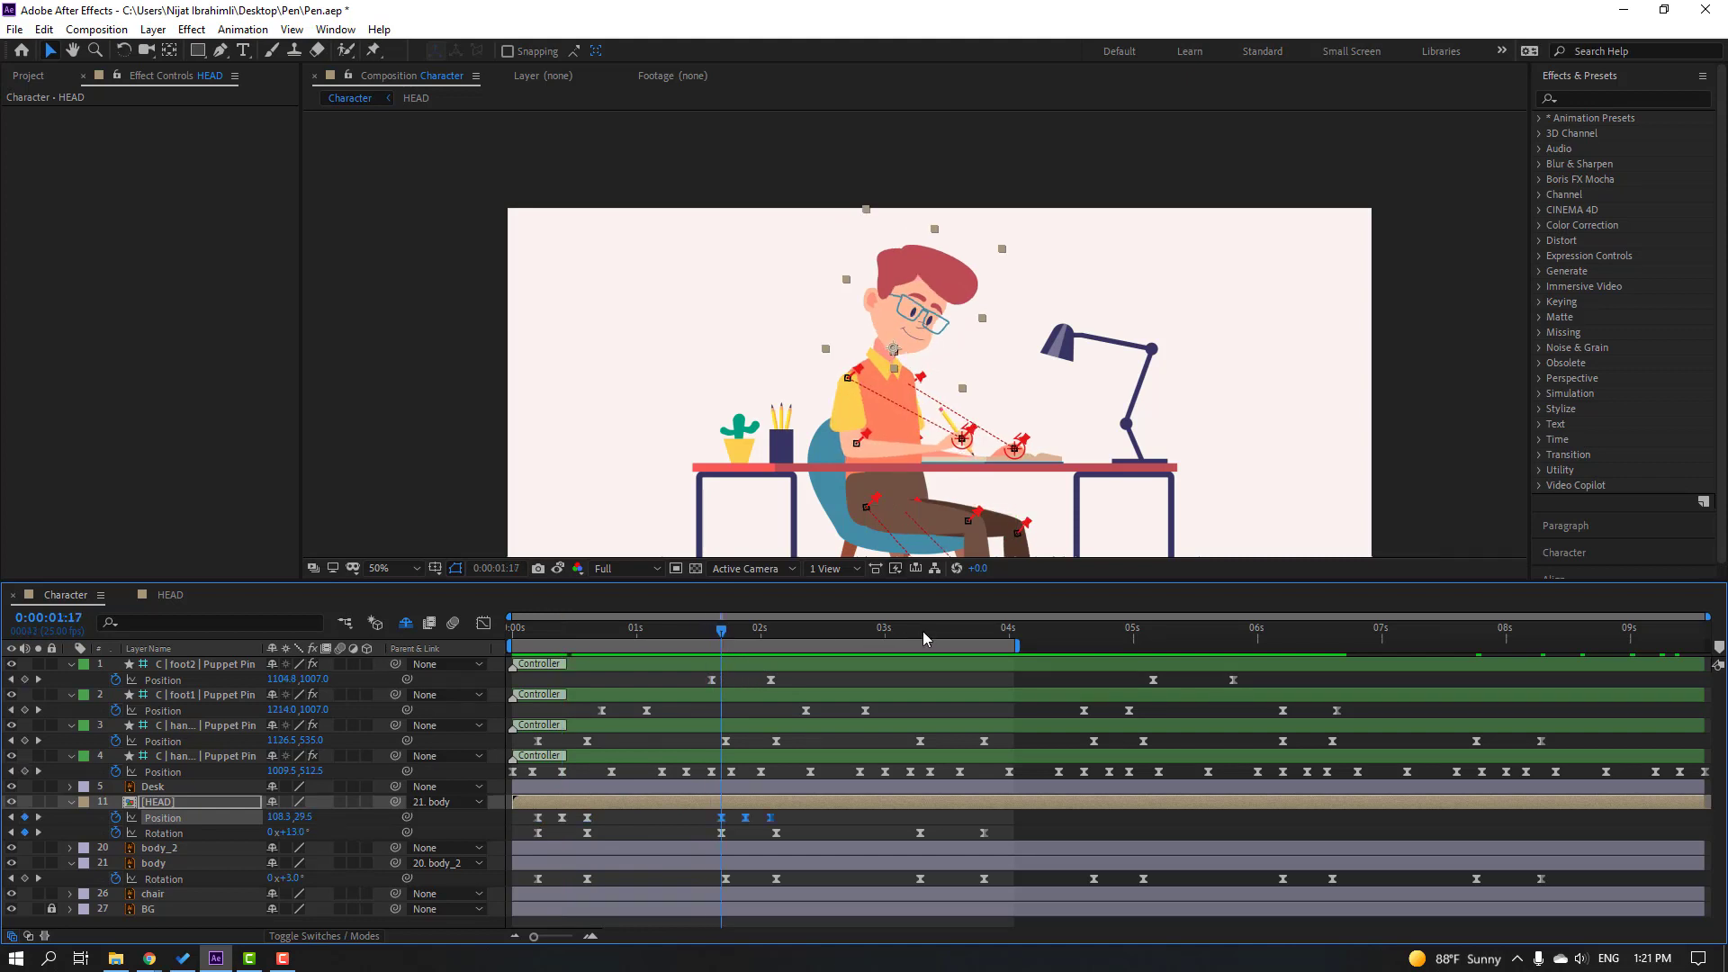
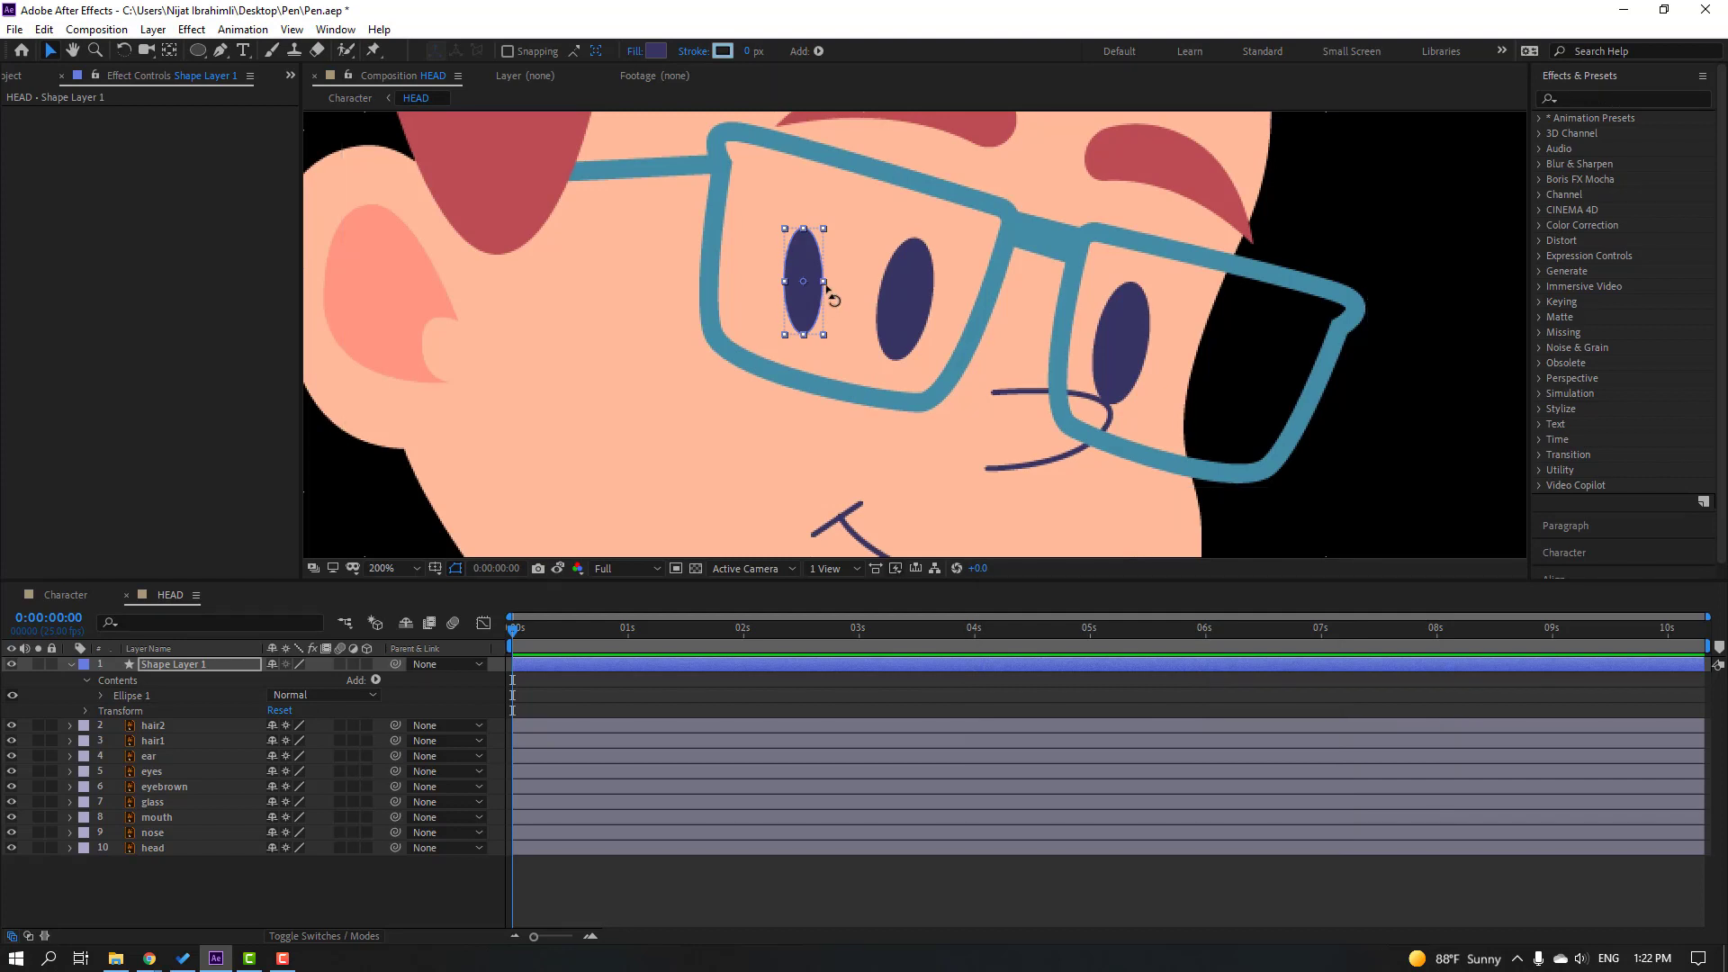
# Step: Widen the drawn eye ellipse, then duplicate it and place the copy horizontally in line as the second eye
pyautogui.moveTo(824, 283); pyautogui.dragTo(834, 286)
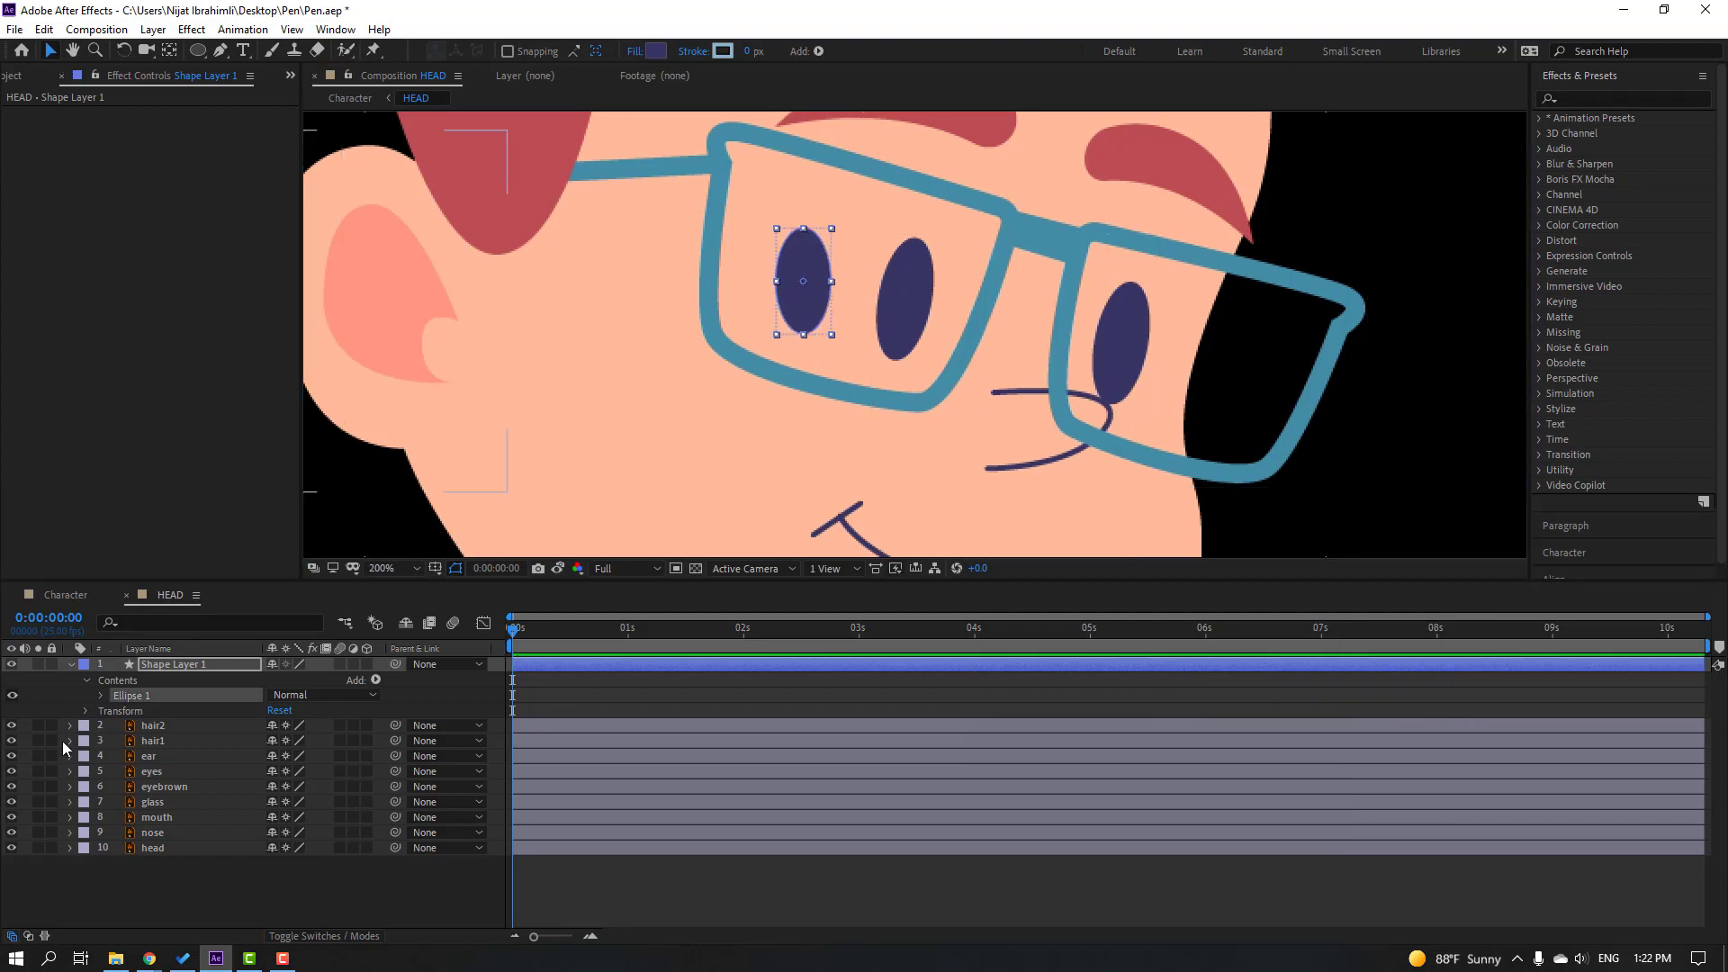
pyautogui.click(133, 705)
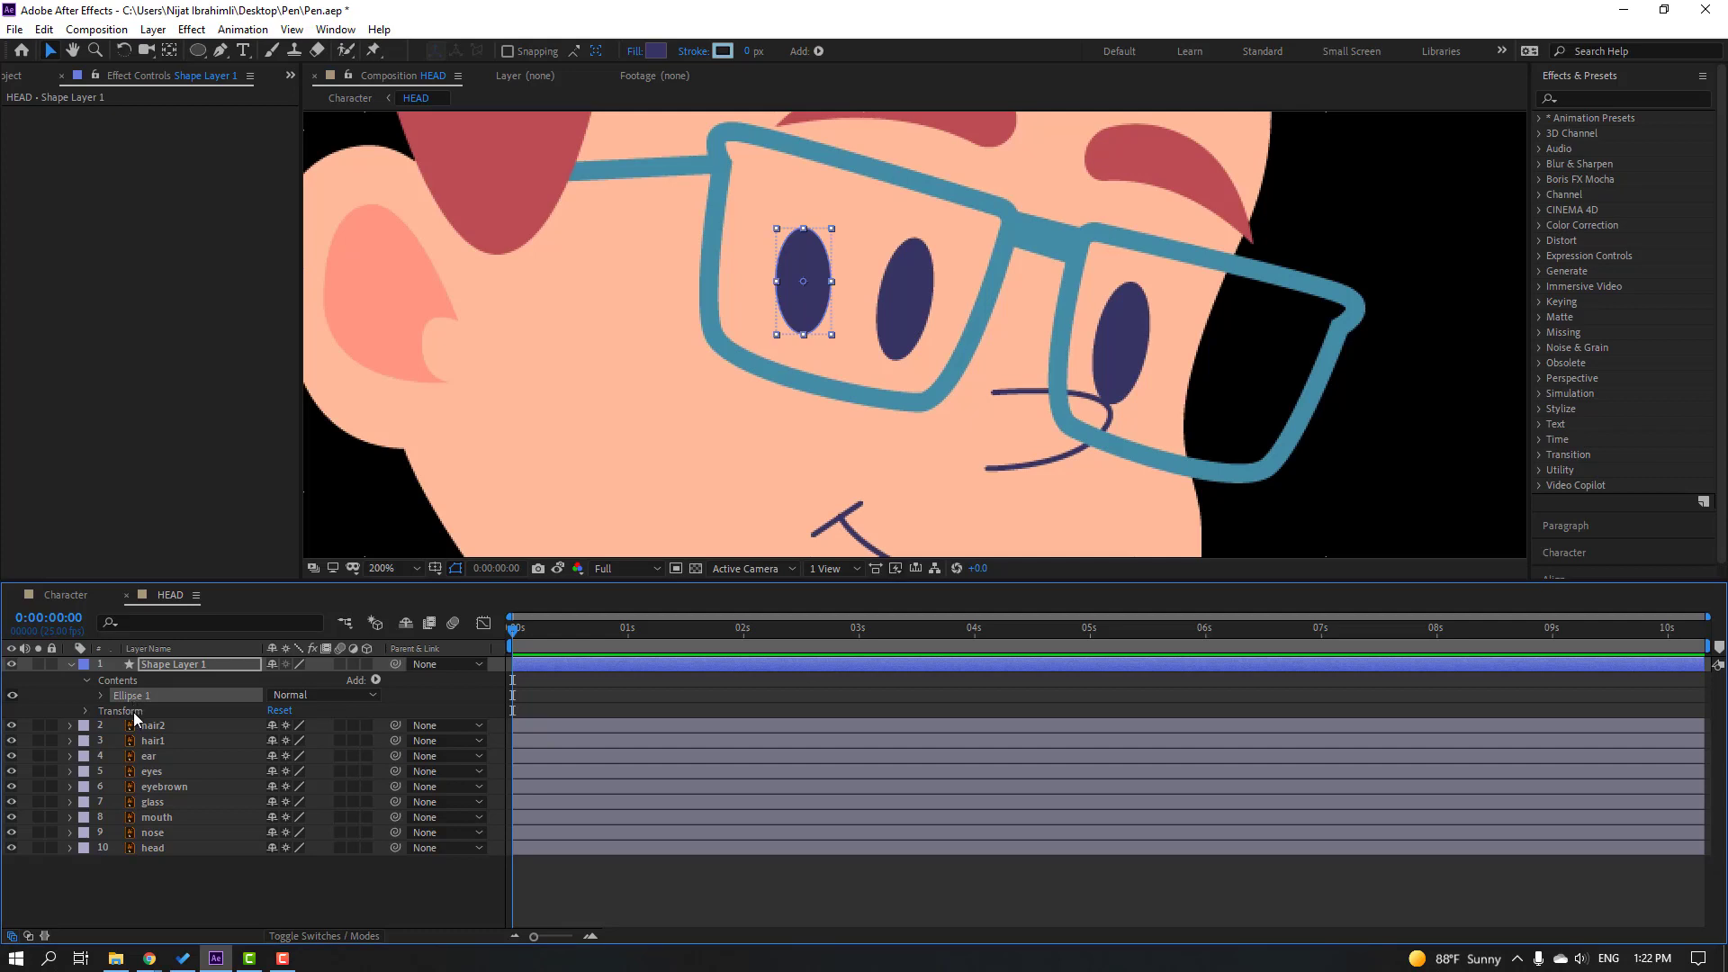
pyautogui.hotkey('ctrl', 'd')
pyautogui.moveTo(807, 289); pyautogui.dragTo(1072, 289)
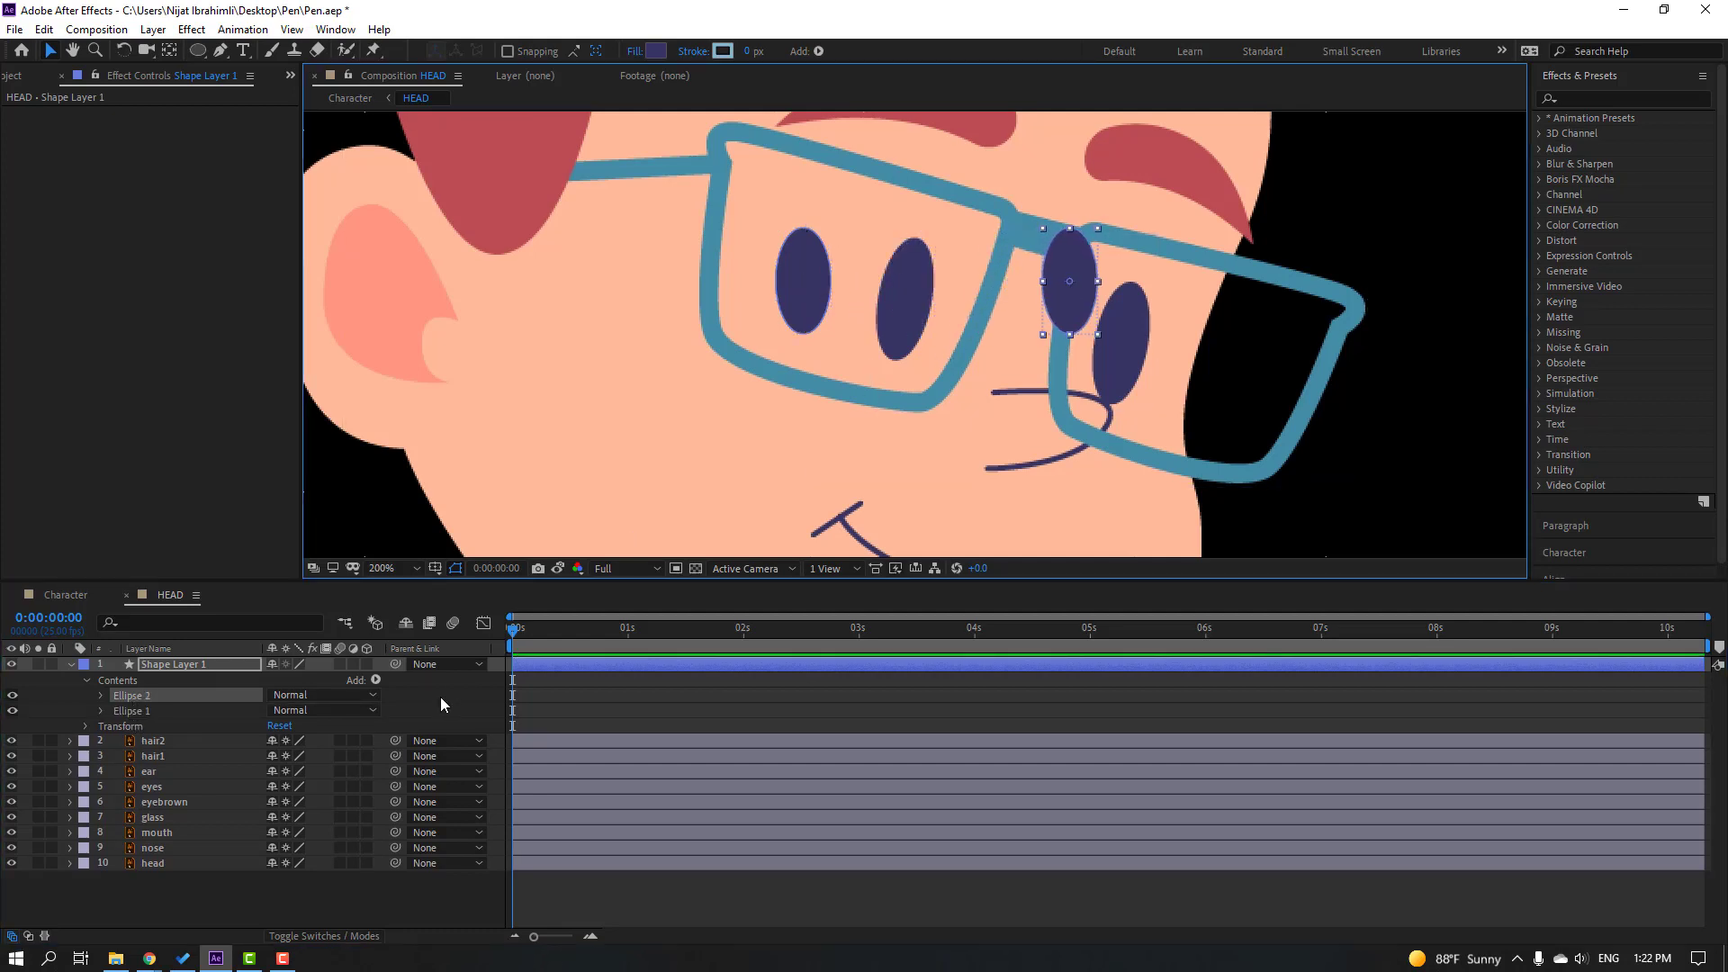
# Step: Center the anchor point of Shape Layer 1 between the two eye ellipses
pyautogui.click(177, 667)
pyautogui.press('u')
pyautogui.press('space')
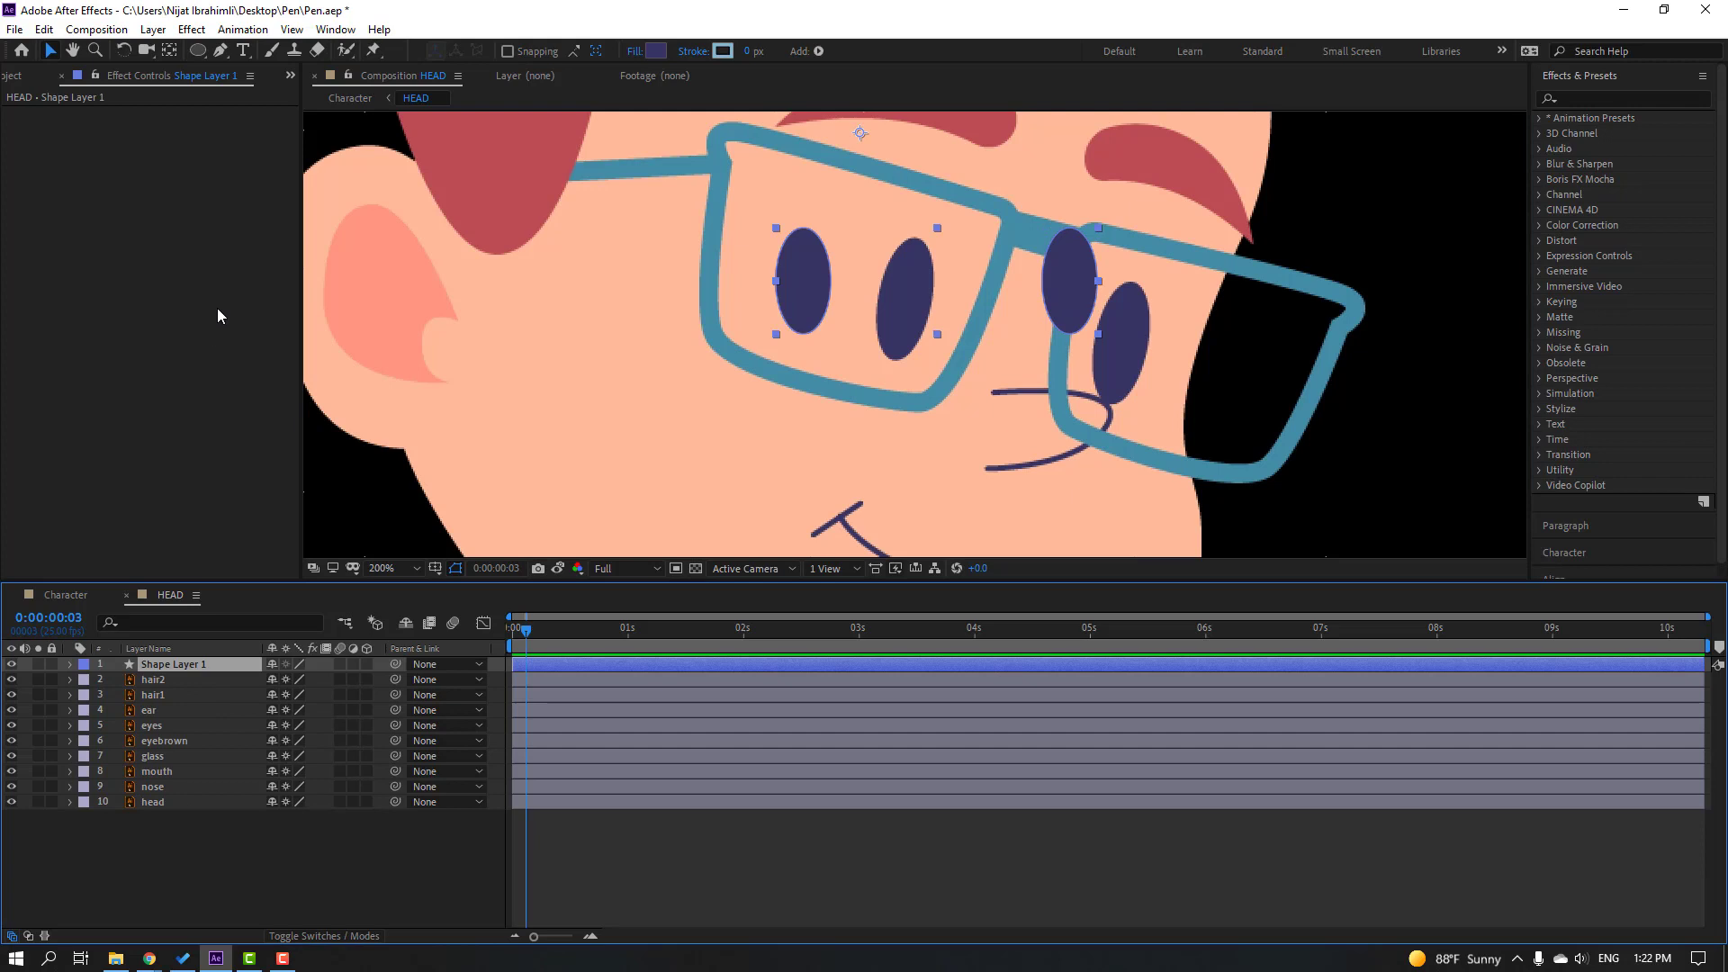
pyautogui.click(170, 51)
pyautogui.hotkey('ctrl', 'alt', 'Home')
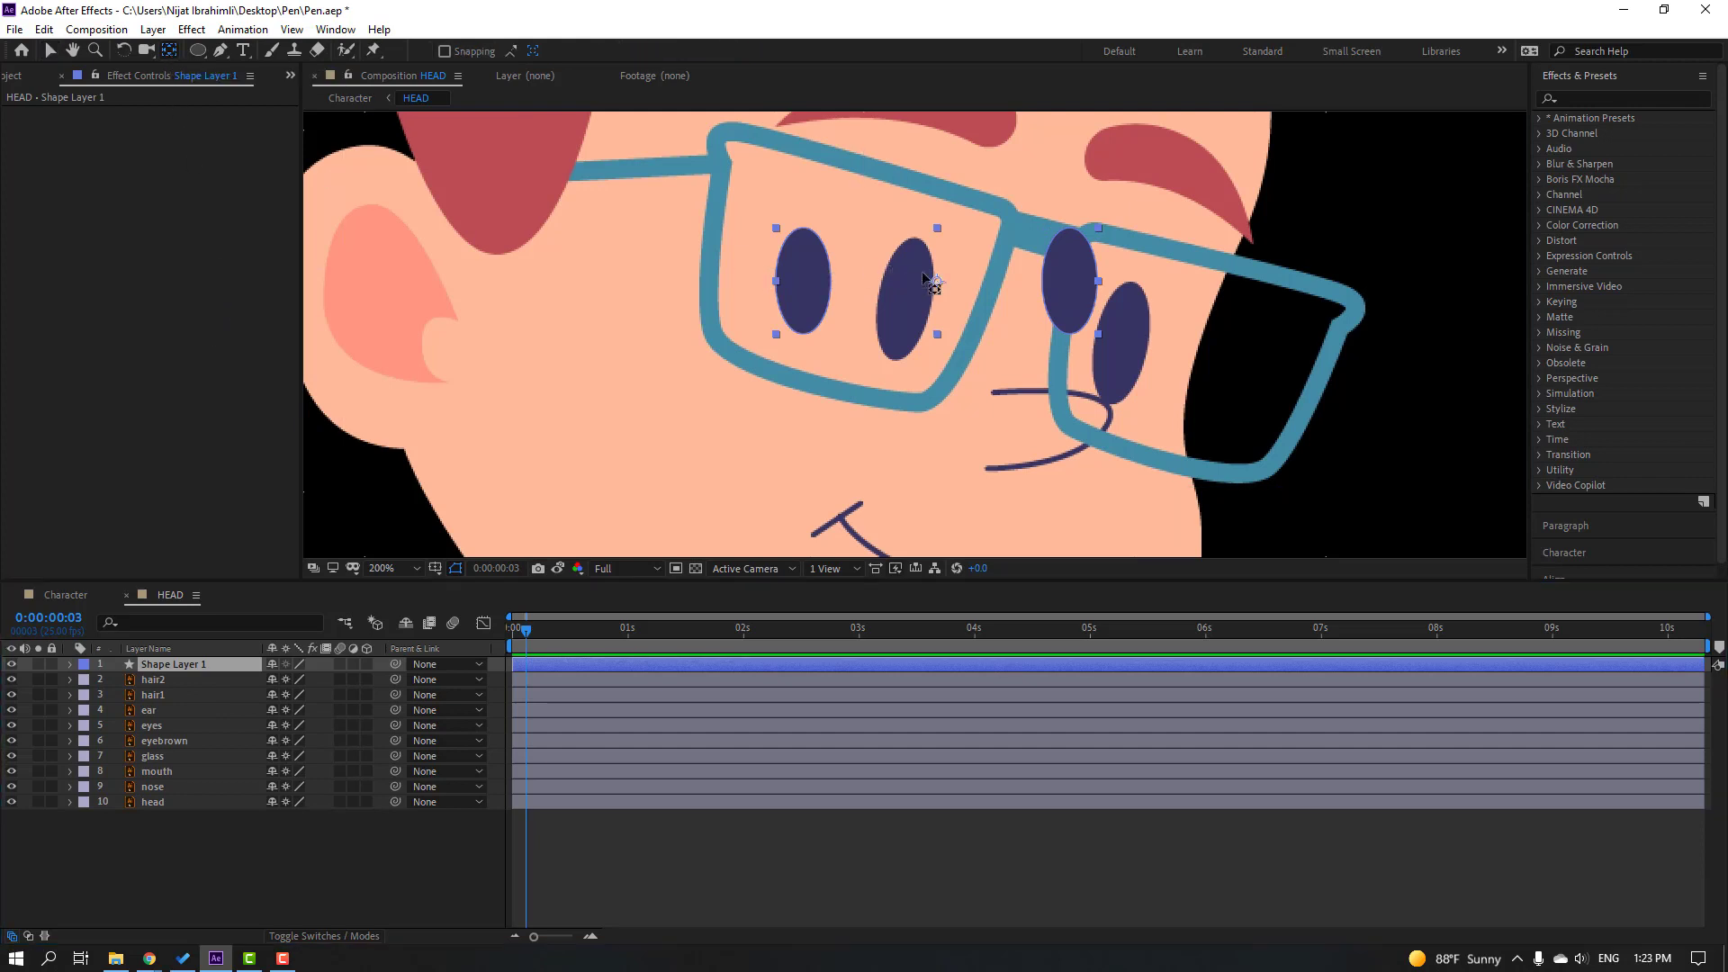
pyautogui.click(50, 52)
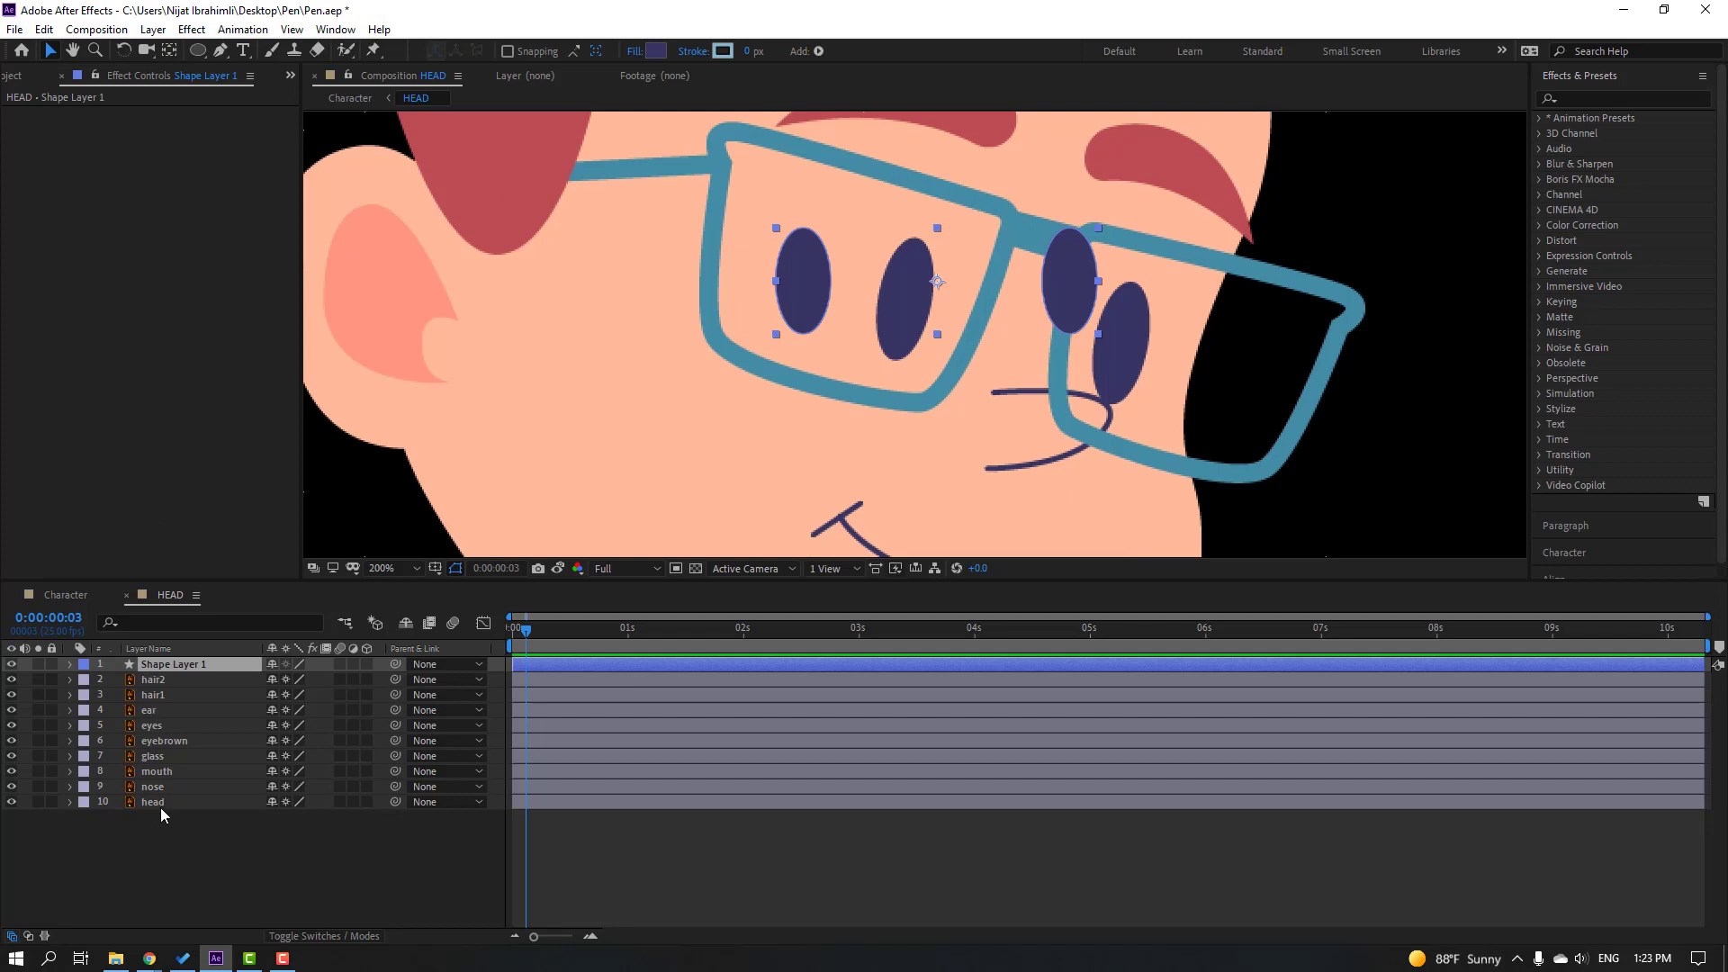
# Step: Delete the original eyes layer and rename Shape Layer 1 as eyes
pyautogui.click(145, 726)
pyautogui.press('Delete')
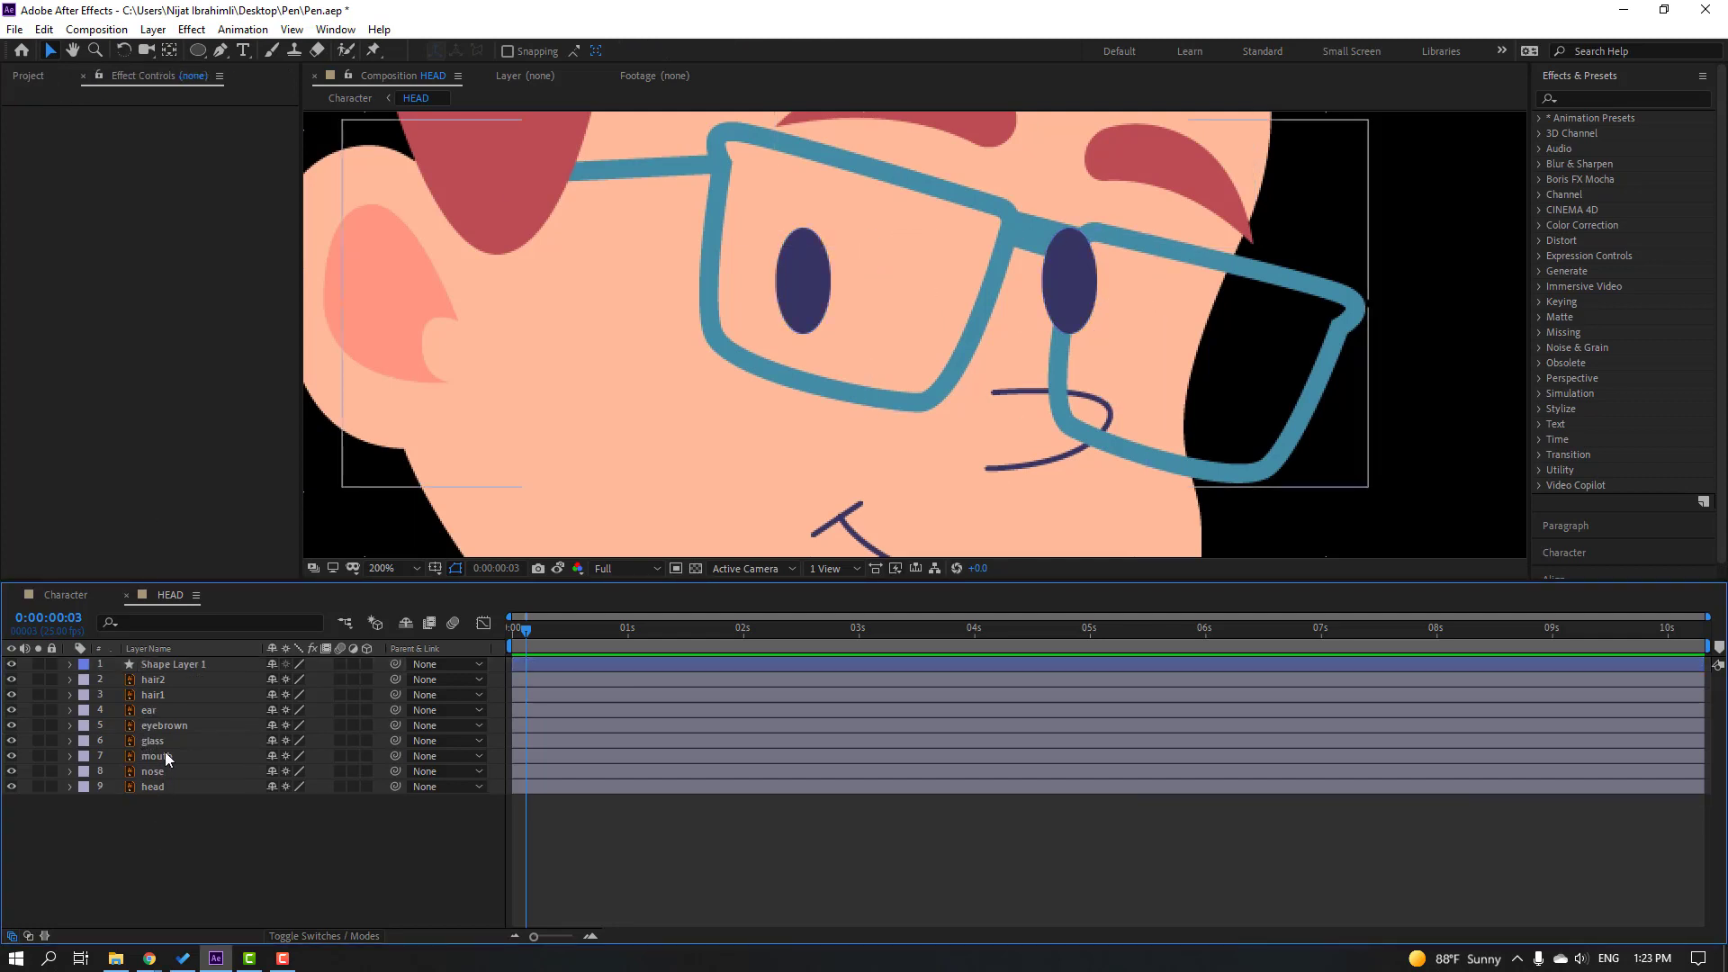
pyautogui.click(181, 670)
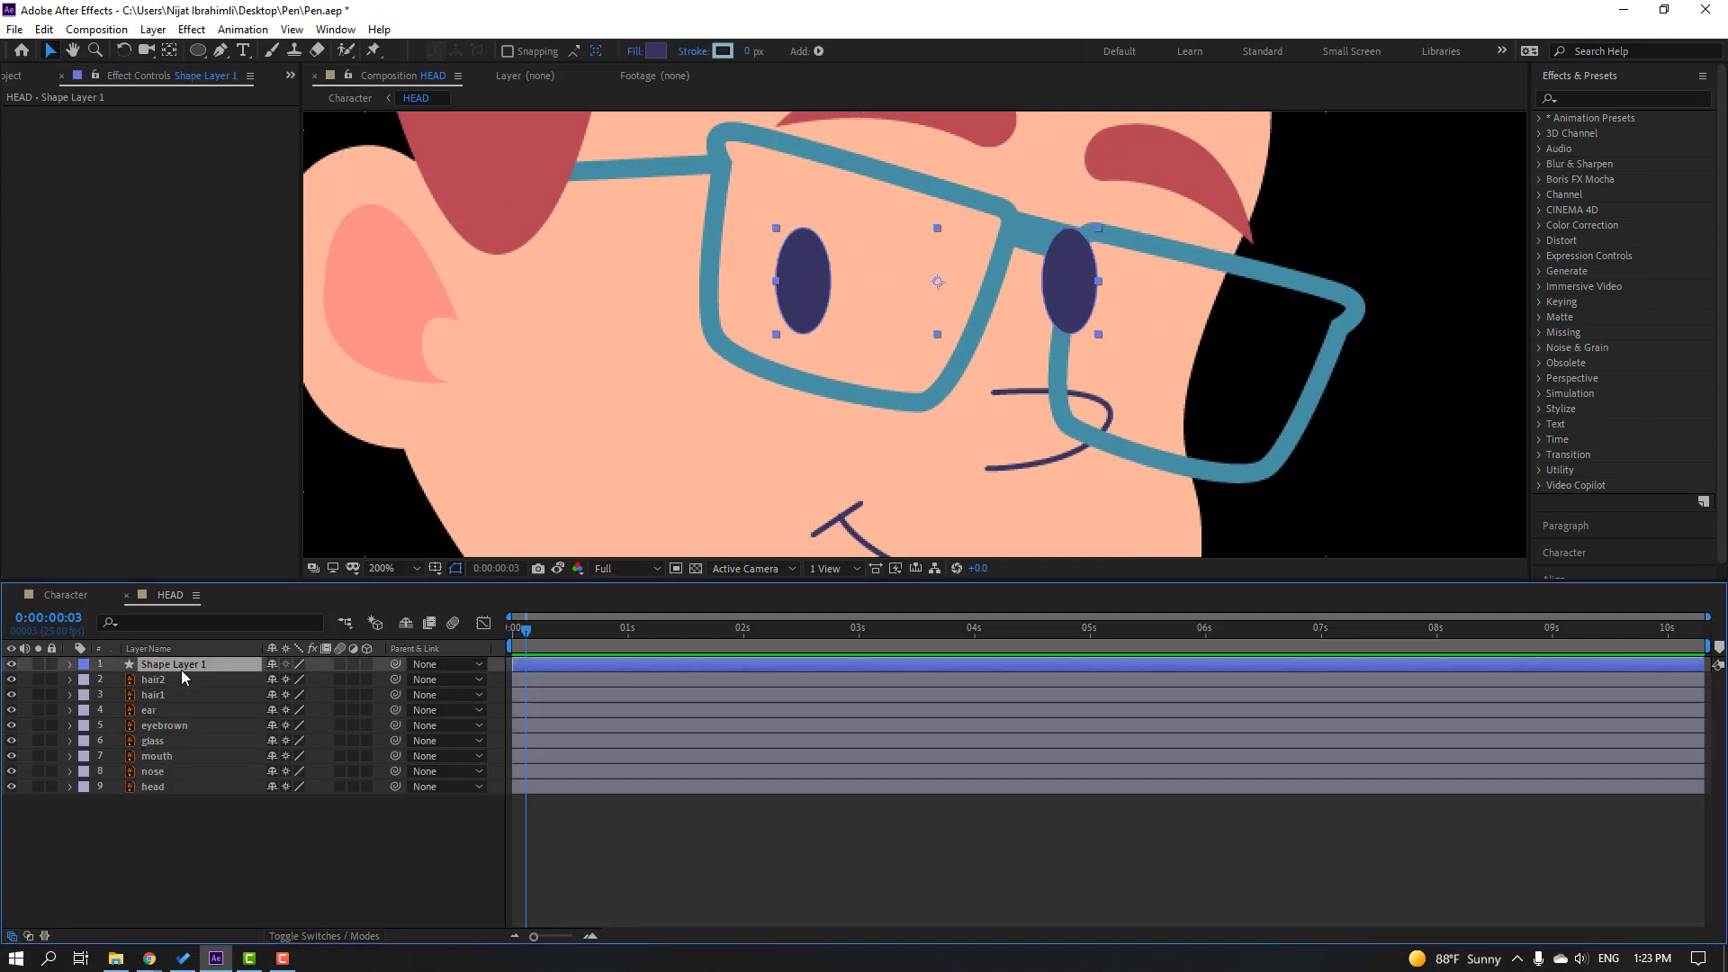
pyautogui.press('Return')
pyautogui.write('eyes')
pyautogui.press('Return')
# Step: Add a Scale keyframe to the eyes layer at 0:00:00:03, and set Scale to 100.0, 5.0% at 0:00:00:06
pyautogui.press('s')
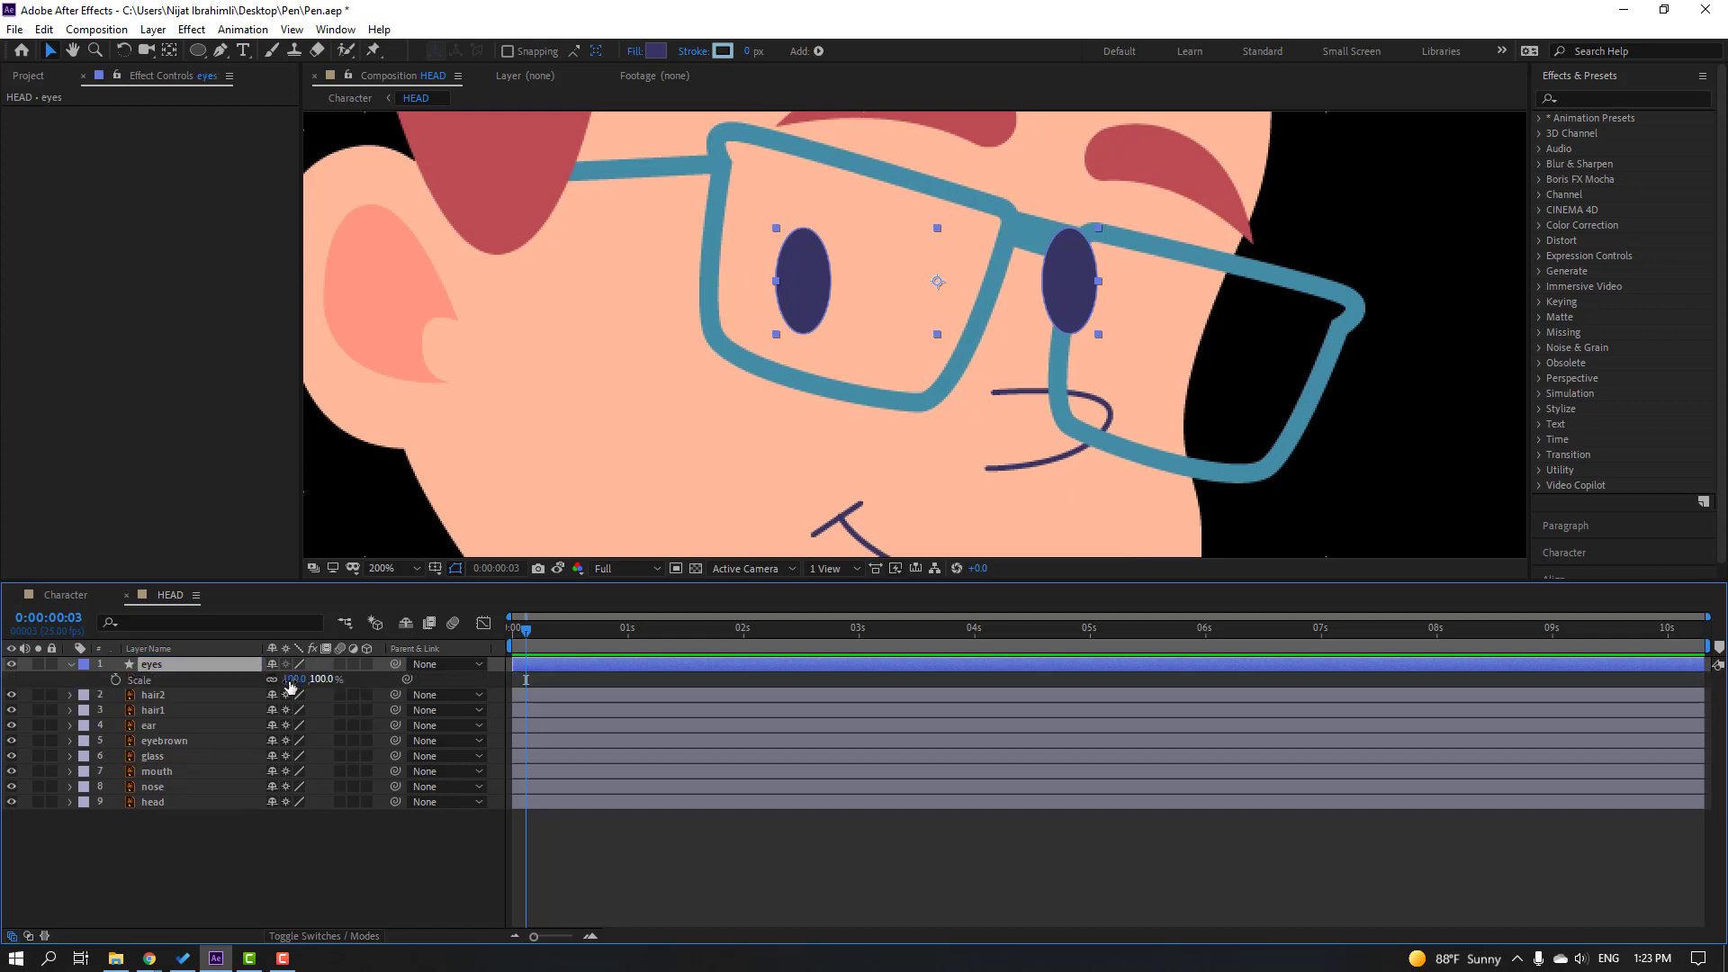
pyautogui.click(116, 681)
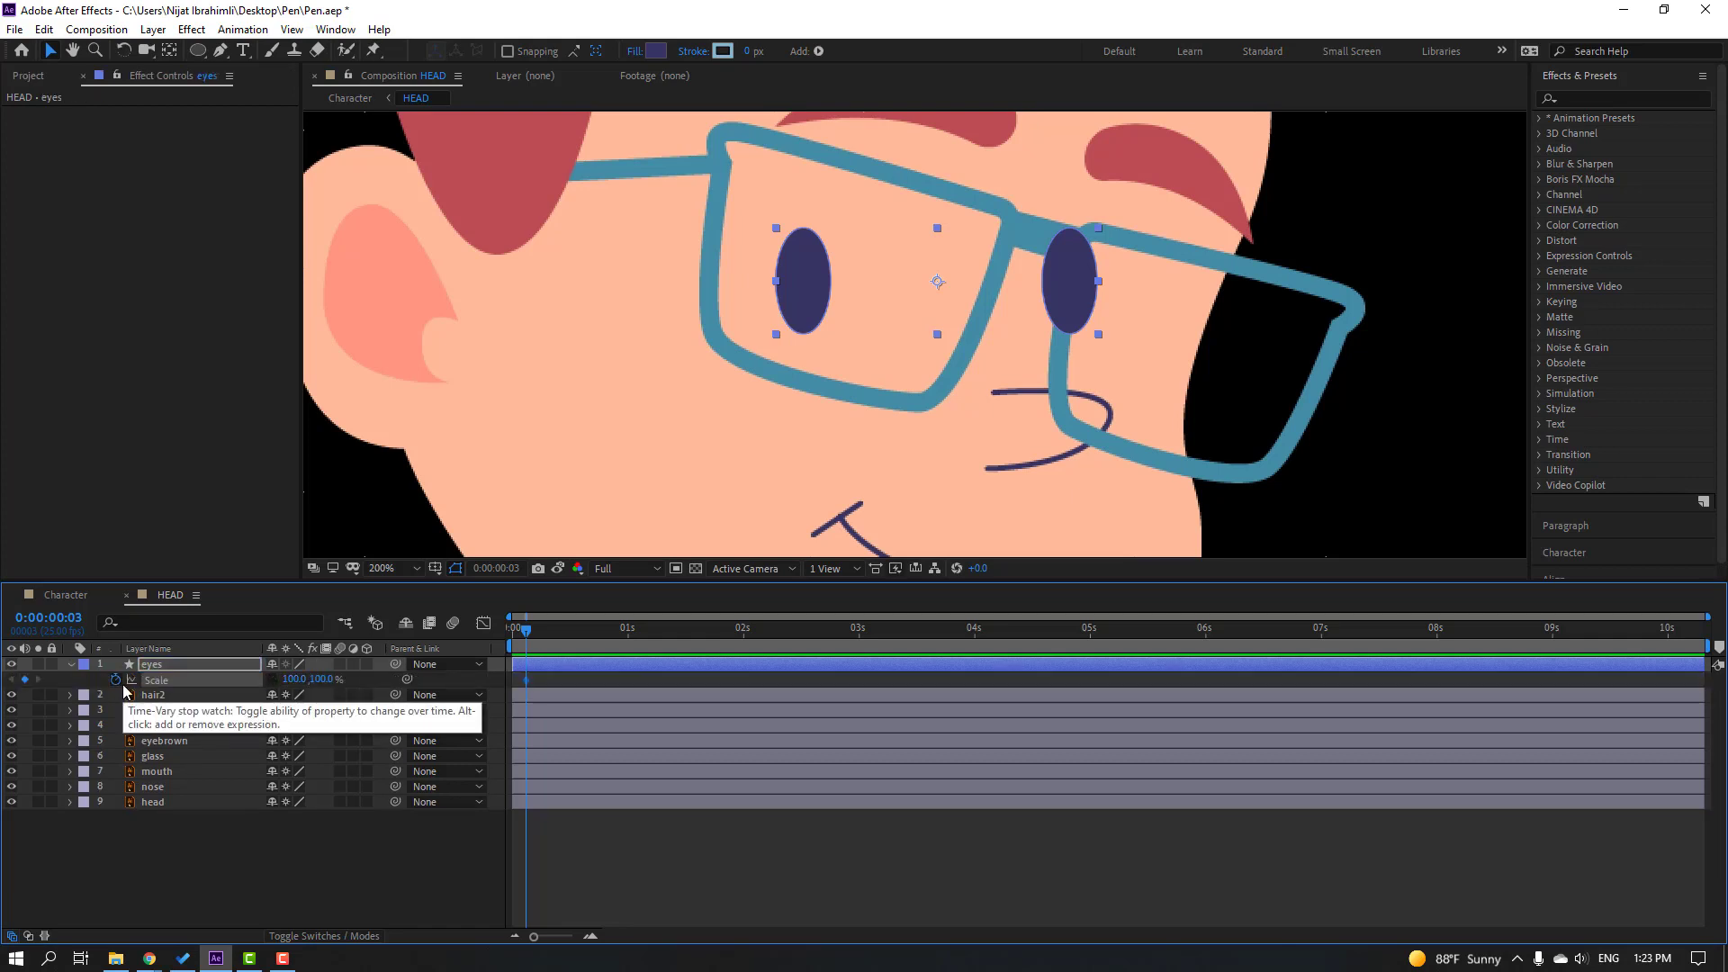
pyautogui.press('pagedown')
pyautogui.press('pagedown')
pyautogui.press('pagedown')
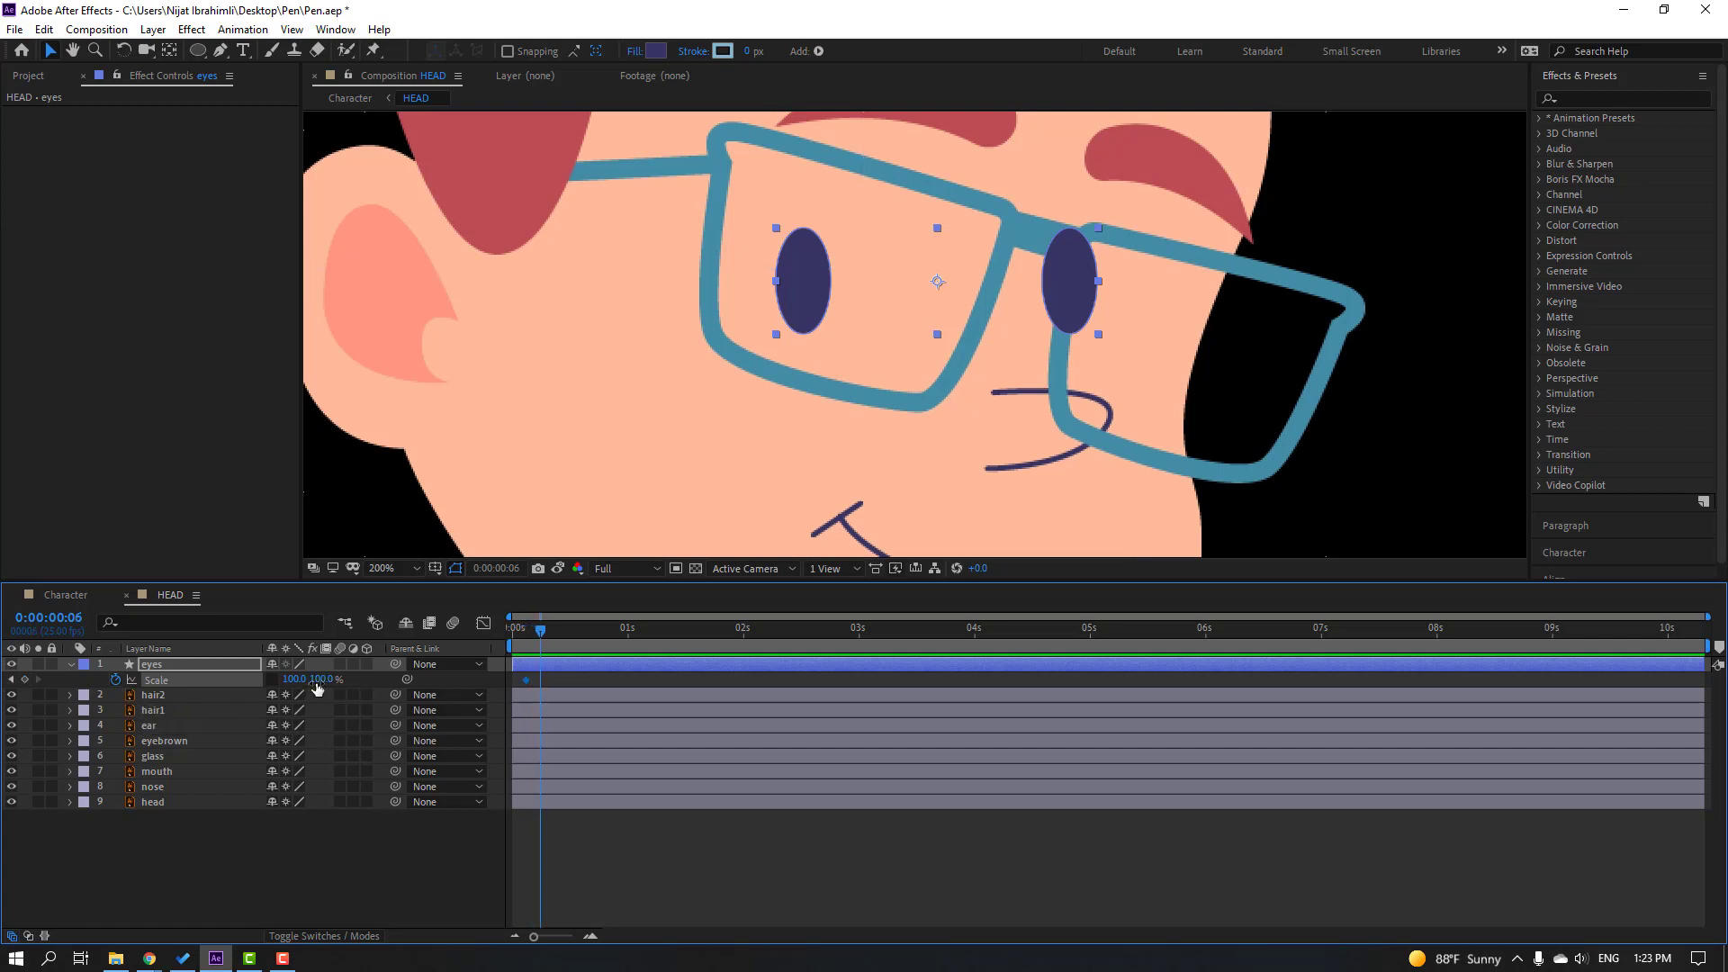
pyautogui.press('Return')
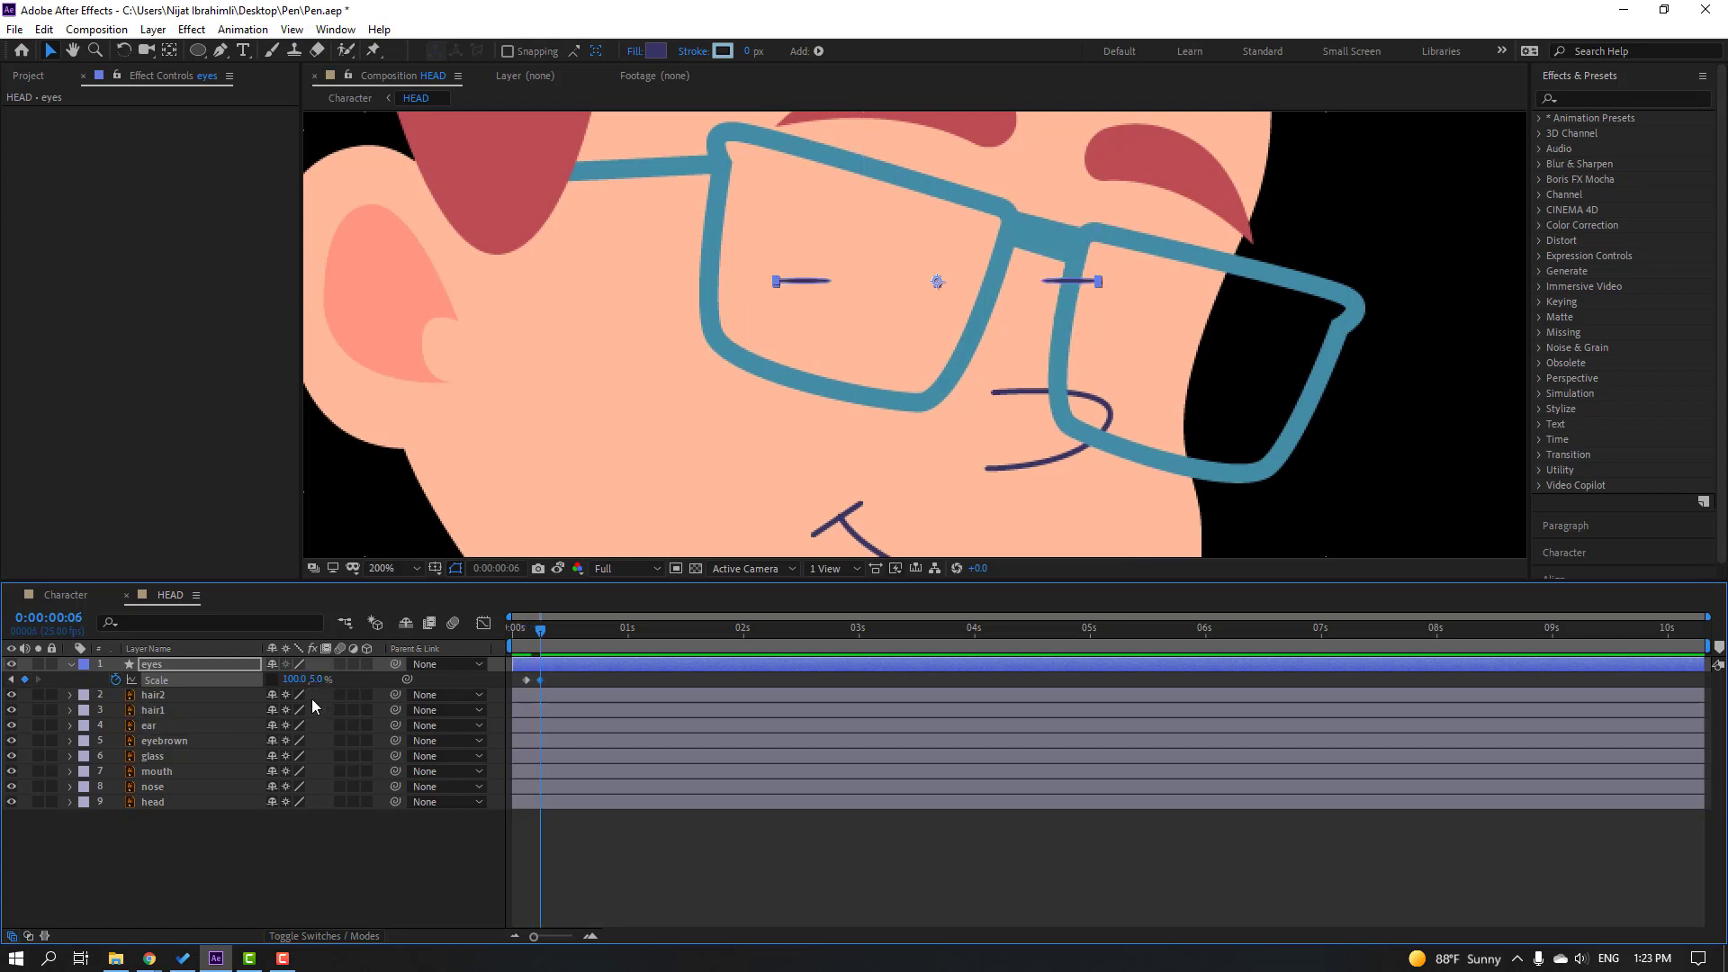
# Step: Paste a copy of the first eyes Scale keyframe at 0:00:00:09, and apply Easy Ease to all three Scale keyframes
pyautogui.press('pagedown')
pyautogui.press('pagedown')
pyautogui.press('pagedown')
pyautogui.click(525, 682)
pyautogui.hotkey('ctrl', 'c')
pyautogui.hotkey('ctrl', 'v')
pyautogui.moveTo(559, 685); pyautogui.dragTo(522, 683)
pyautogui.rightClick(523, 682)
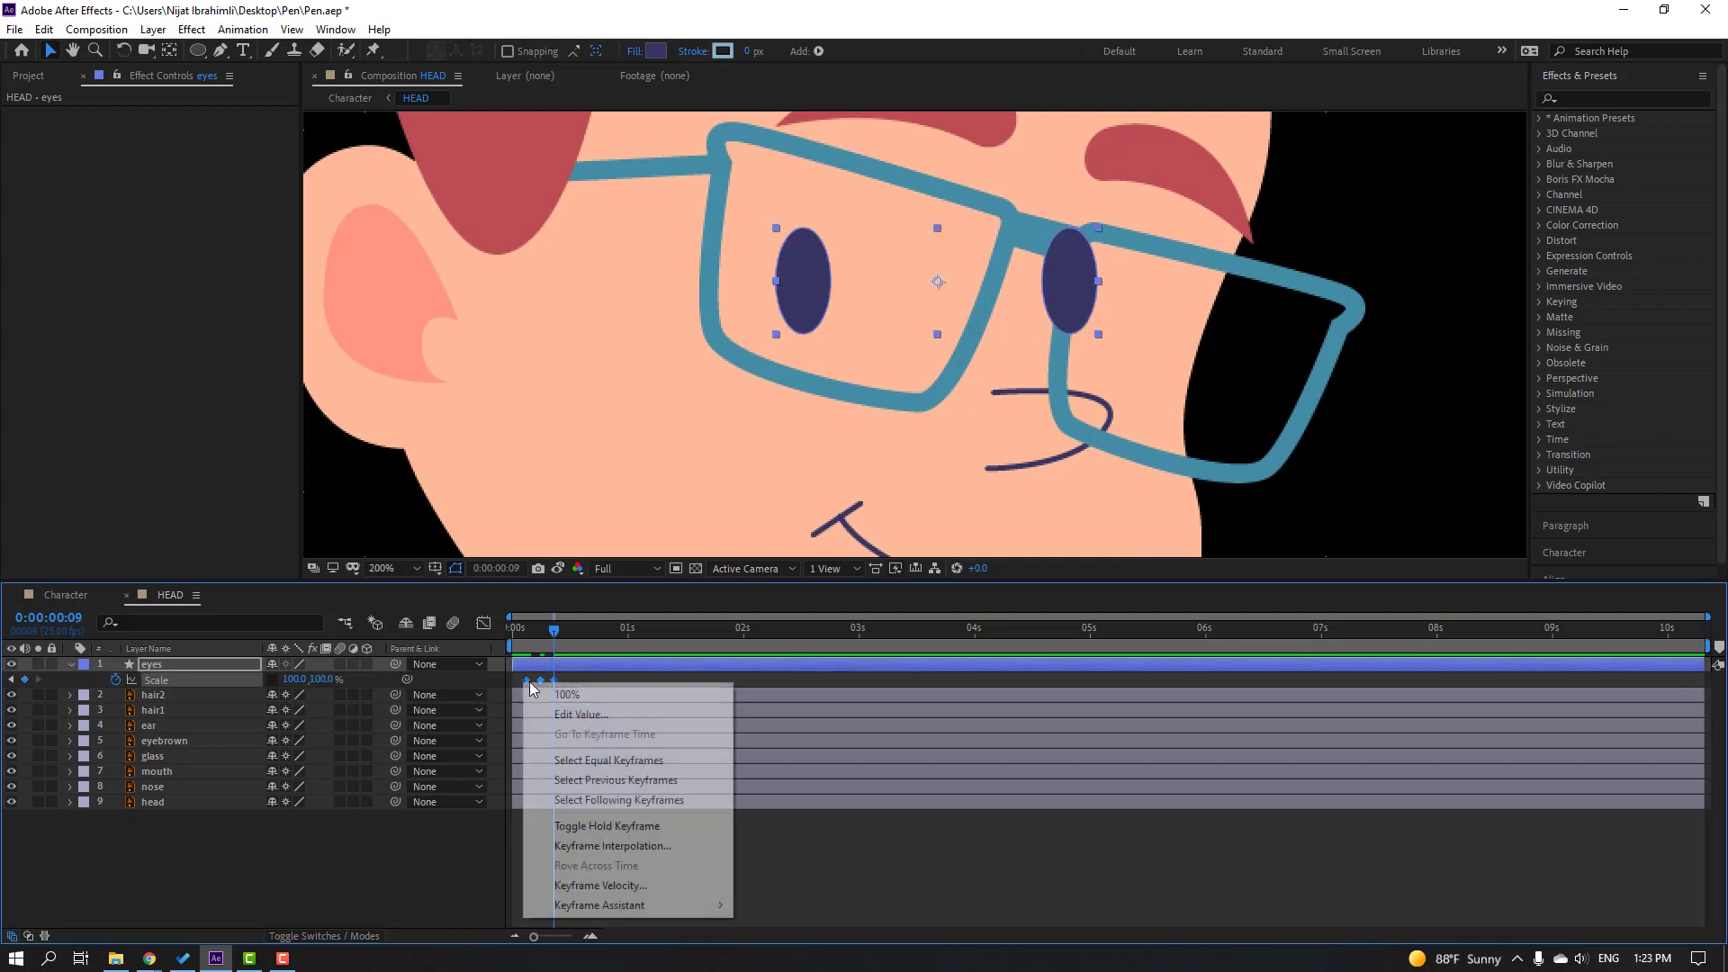
pyautogui.moveTo(630, 905)
pyautogui.click(765, 787)
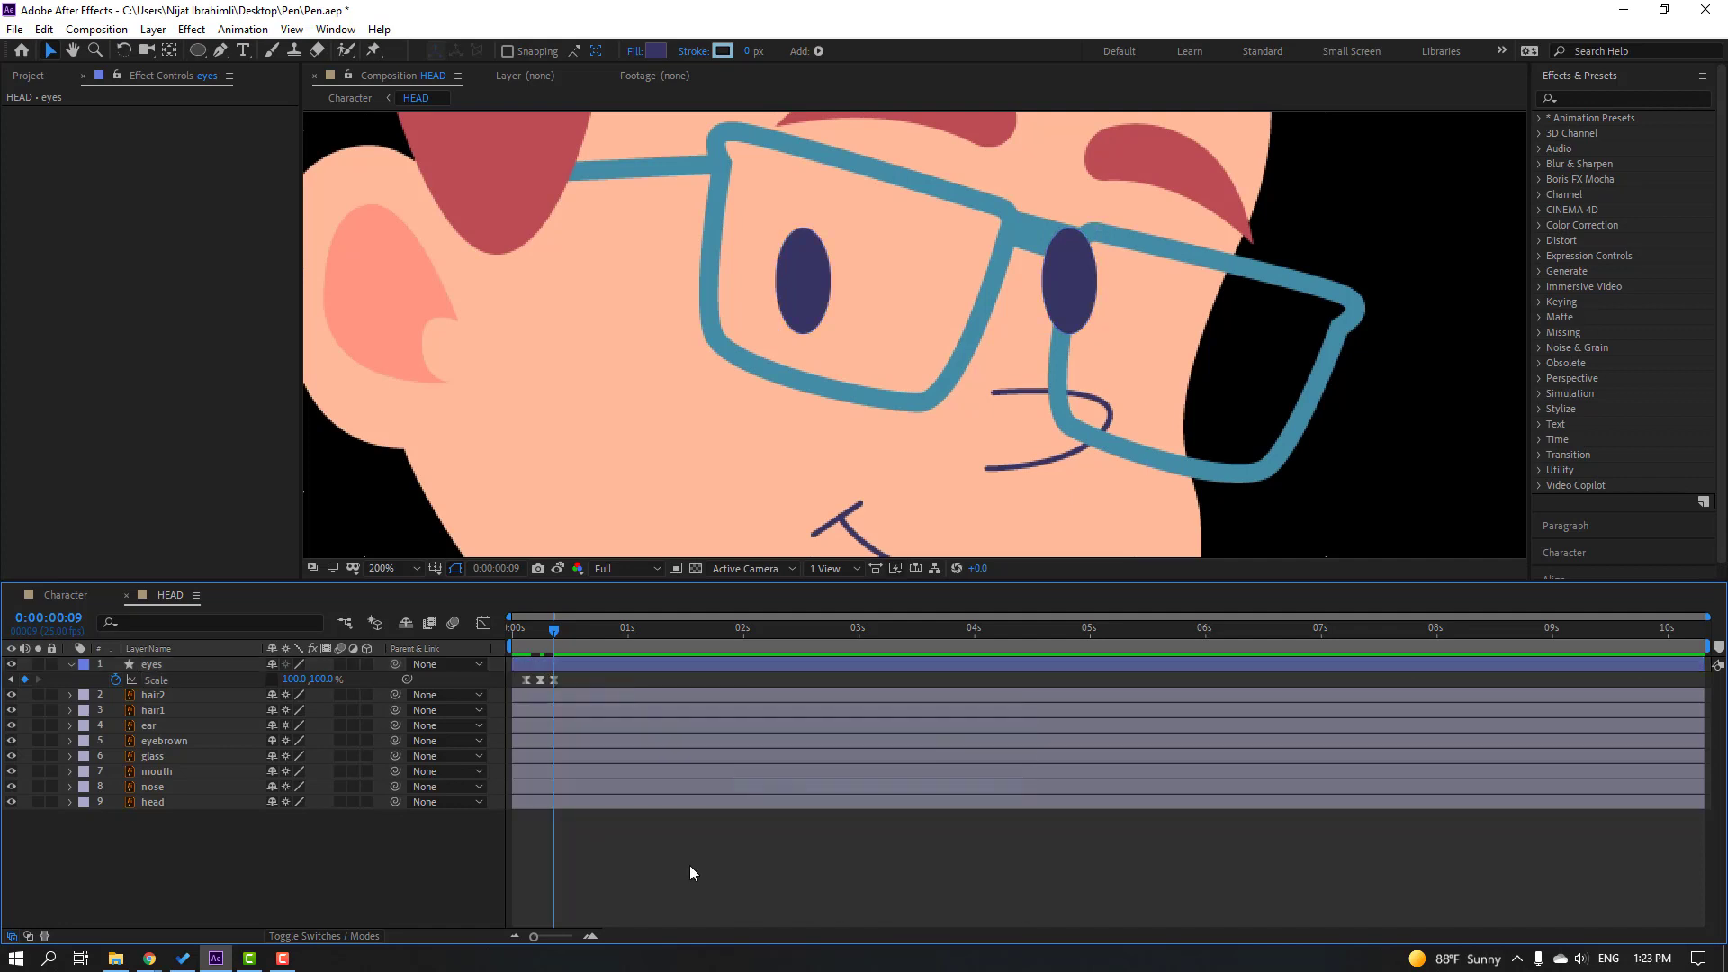
pyautogui.press('space')
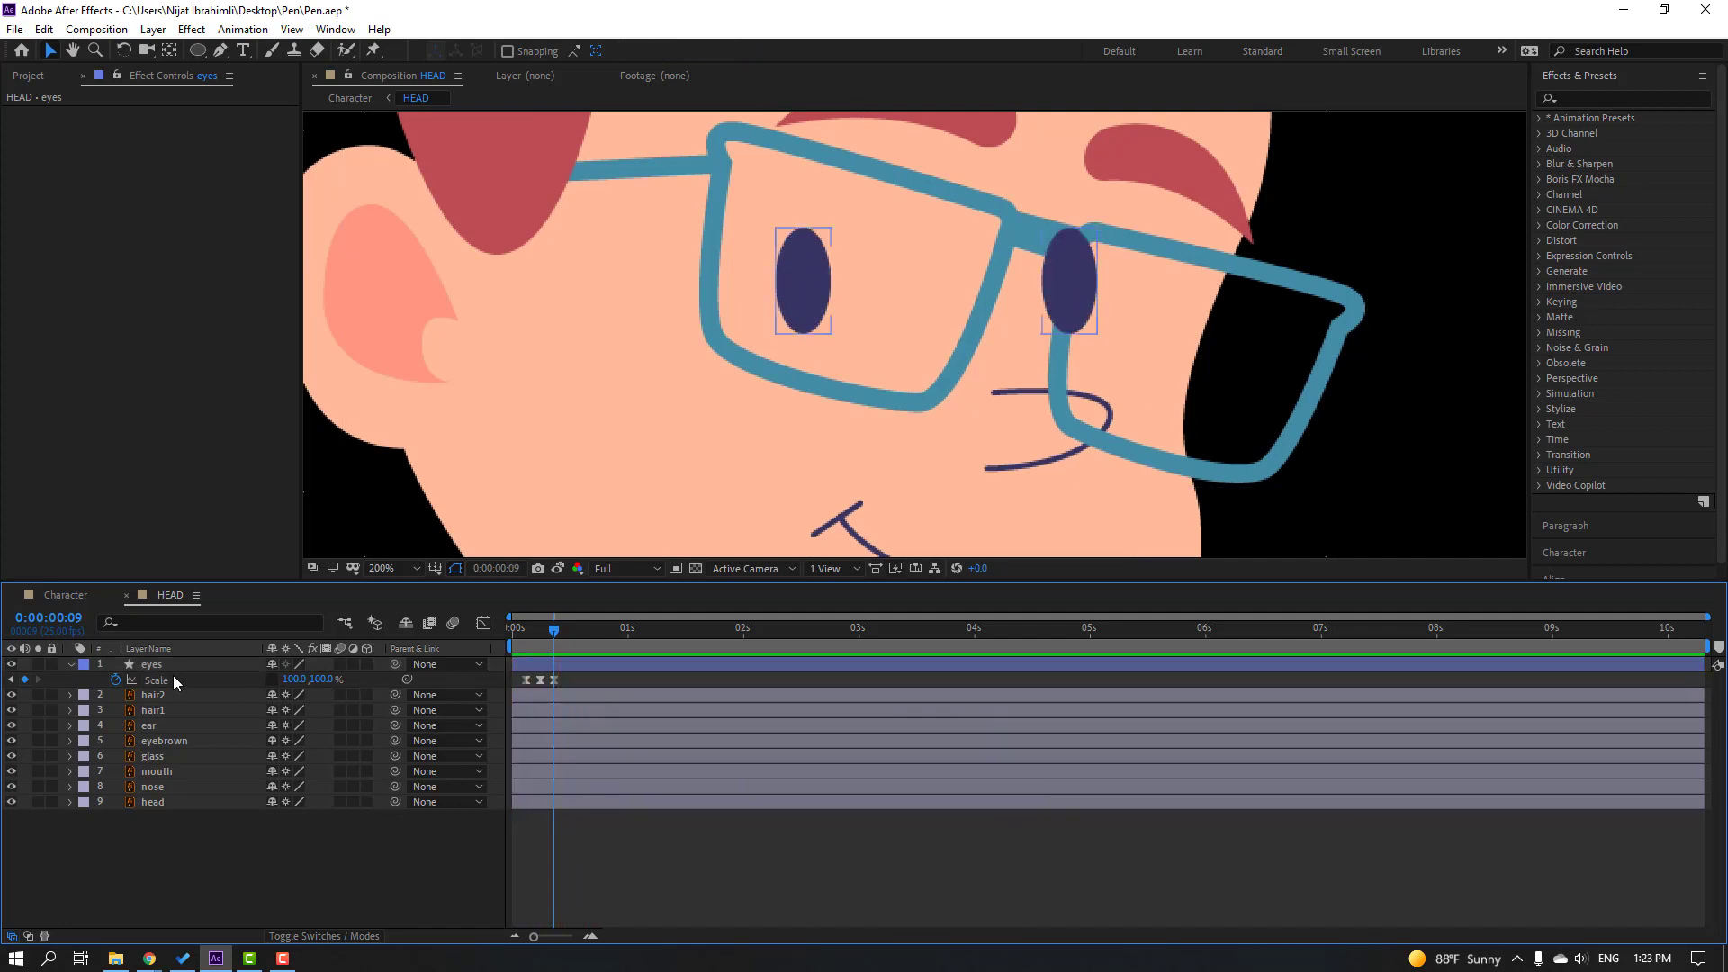
# Step: Rotate the eyes layer by 12° and move it so each eye sits inside a glasses lens, then preview the blink
pyautogui.click(165, 672)
pyautogui.press('r')
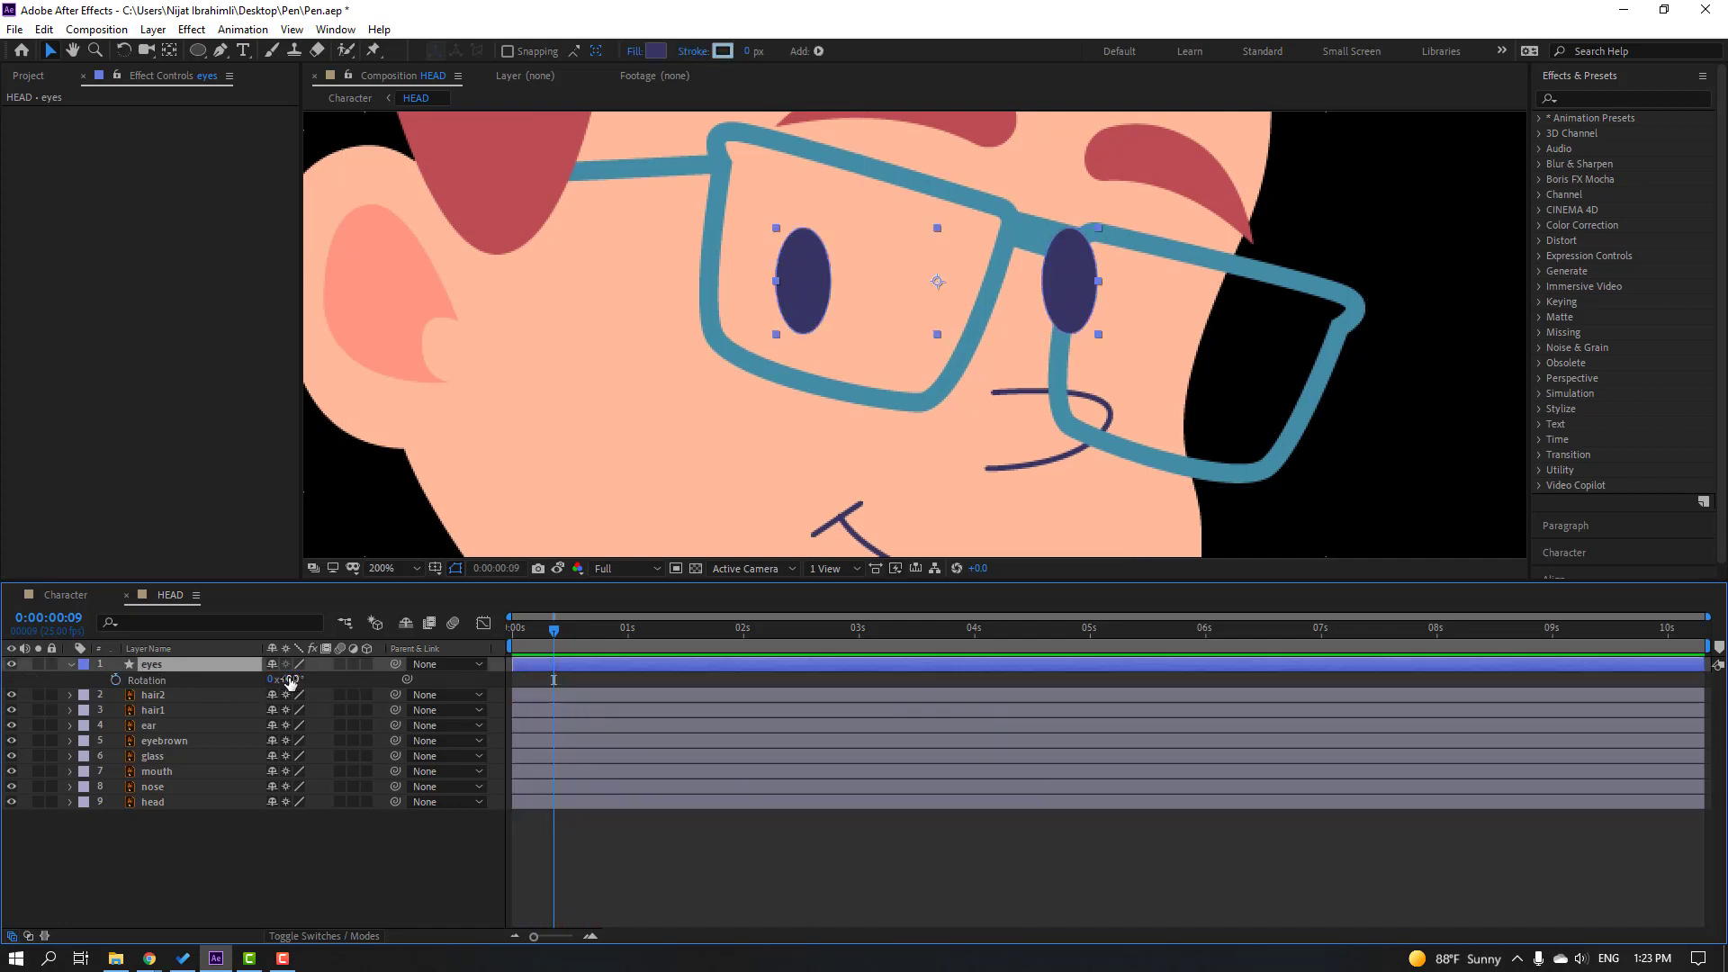
pyautogui.moveTo(290, 683); pyautogui.dragTo(301, 682)
pyautogui.moveTo(925, 293); pyautogui.dragTo(1018, 304)
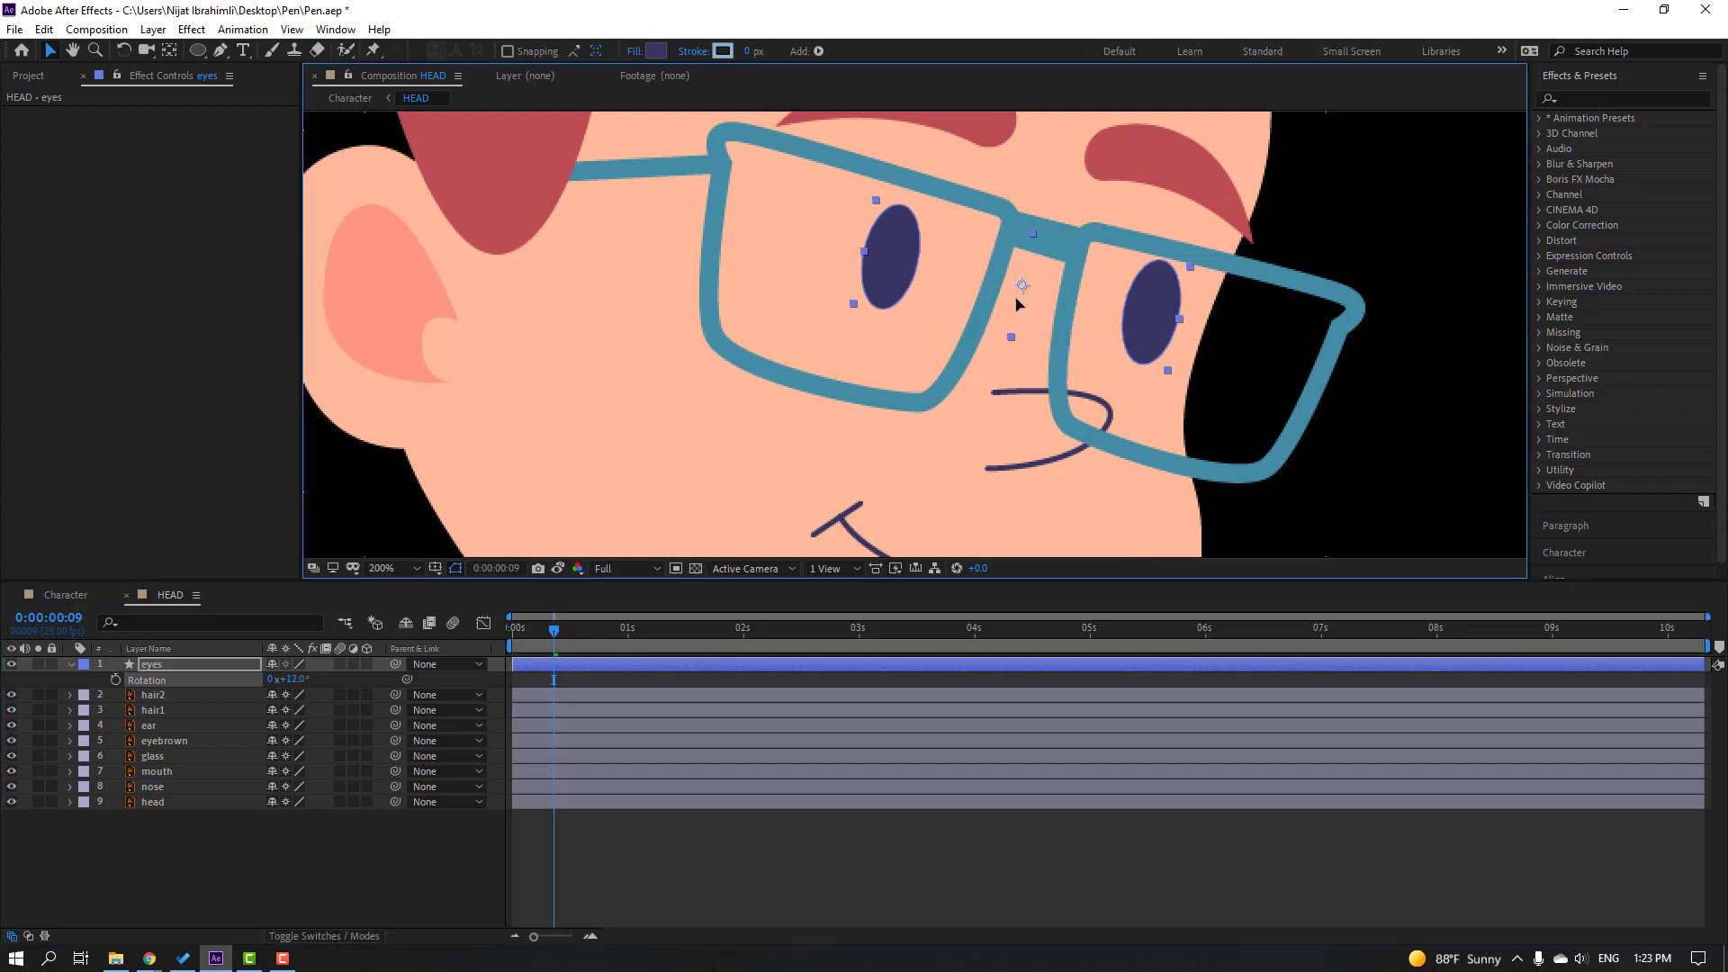
pyautogui.press('space')
pyautogui.scroll(-3, 756, 403)
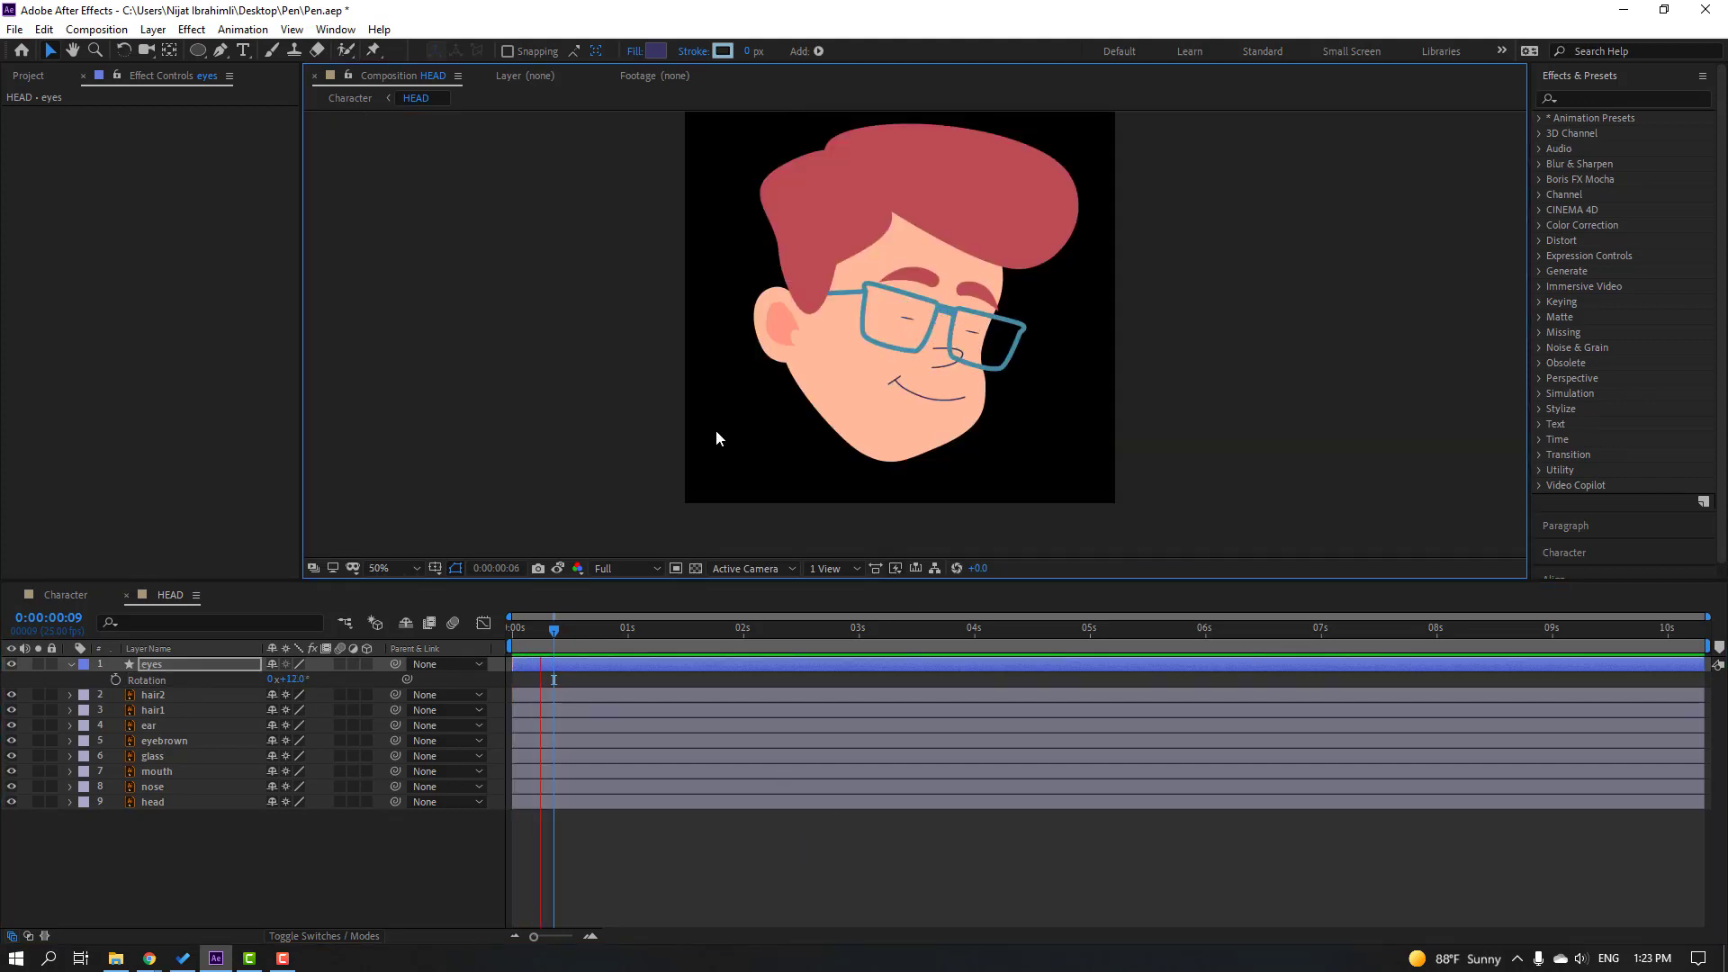
pyautogui.press('space')
# Step: Shift the three eyes Scale keyframes to start at 0:00:00:06, and paste a copy of them starting at 0:00:01:18
pyautogui.press('s')
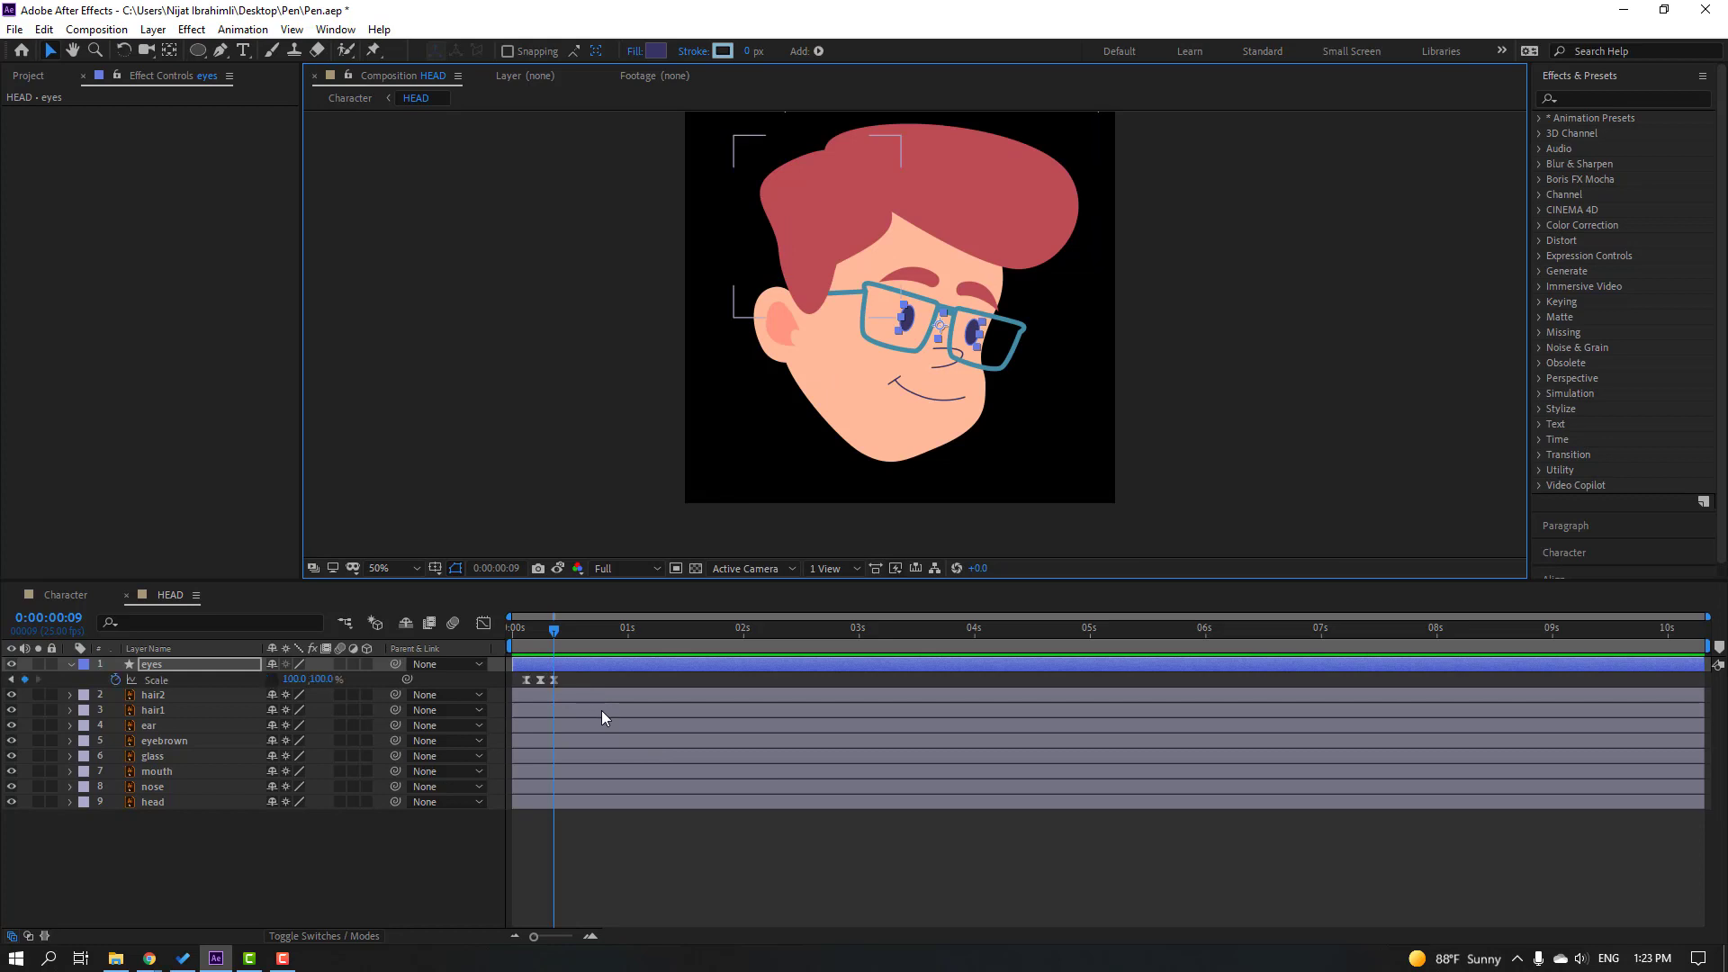
pyautogui.moveTo(574, 679); pyautogui.dragTo(514, 687)
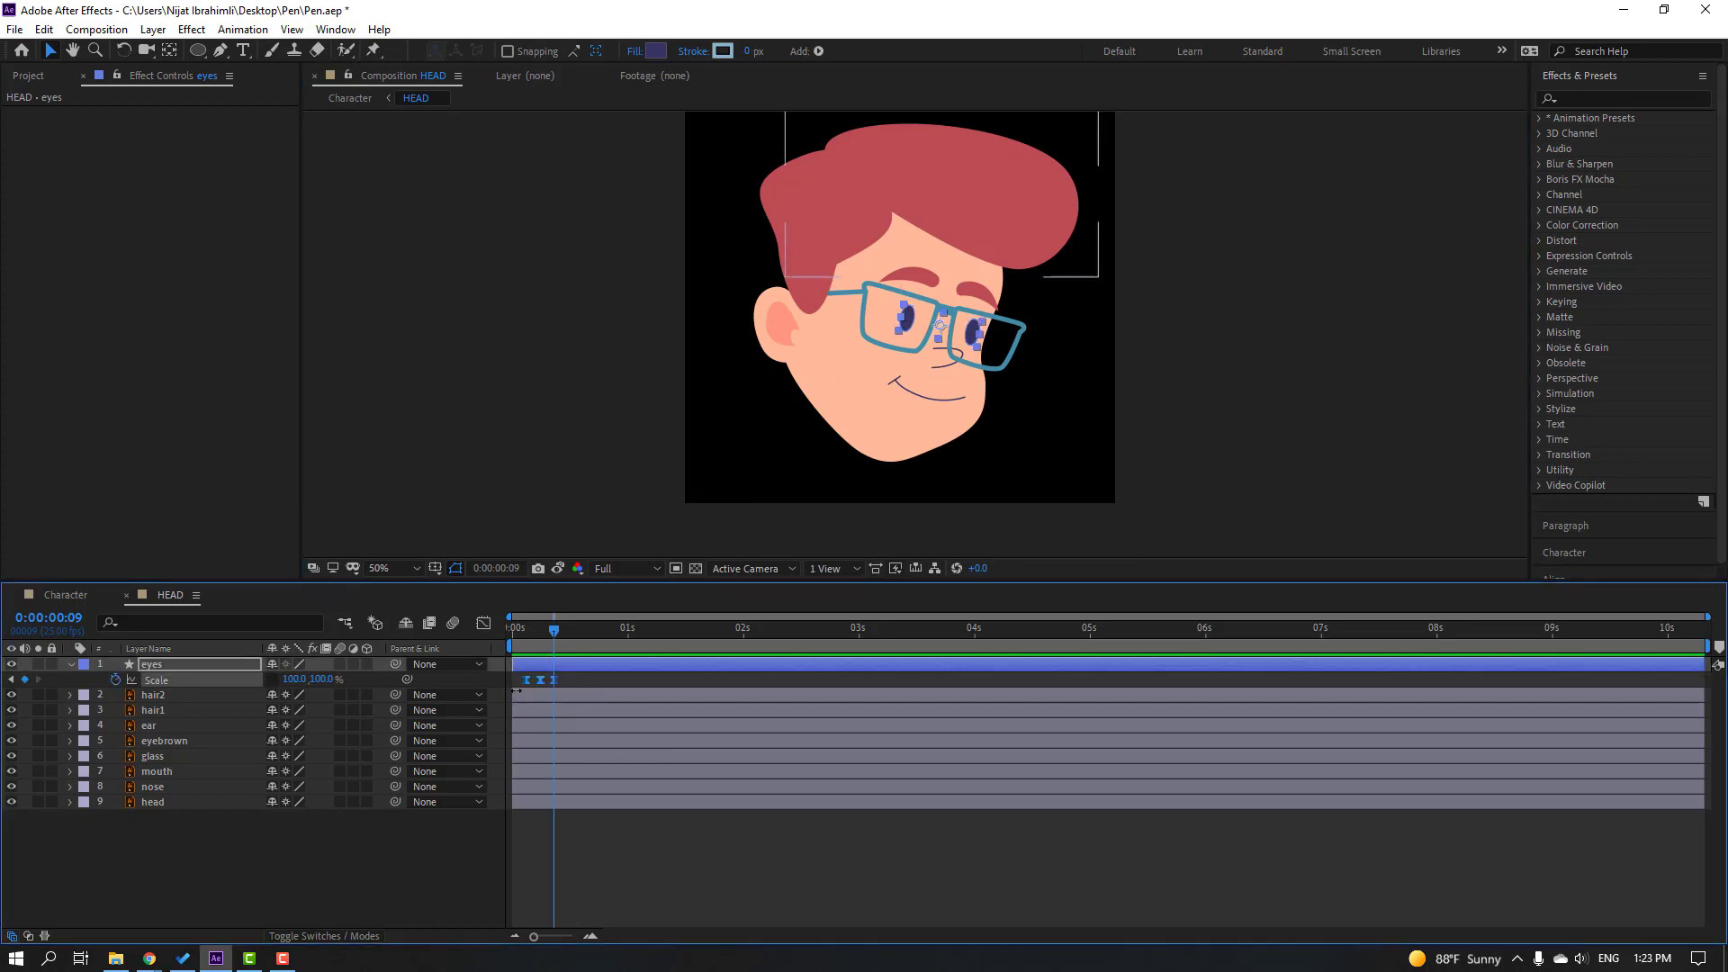
pyautogui.click(58, 594)
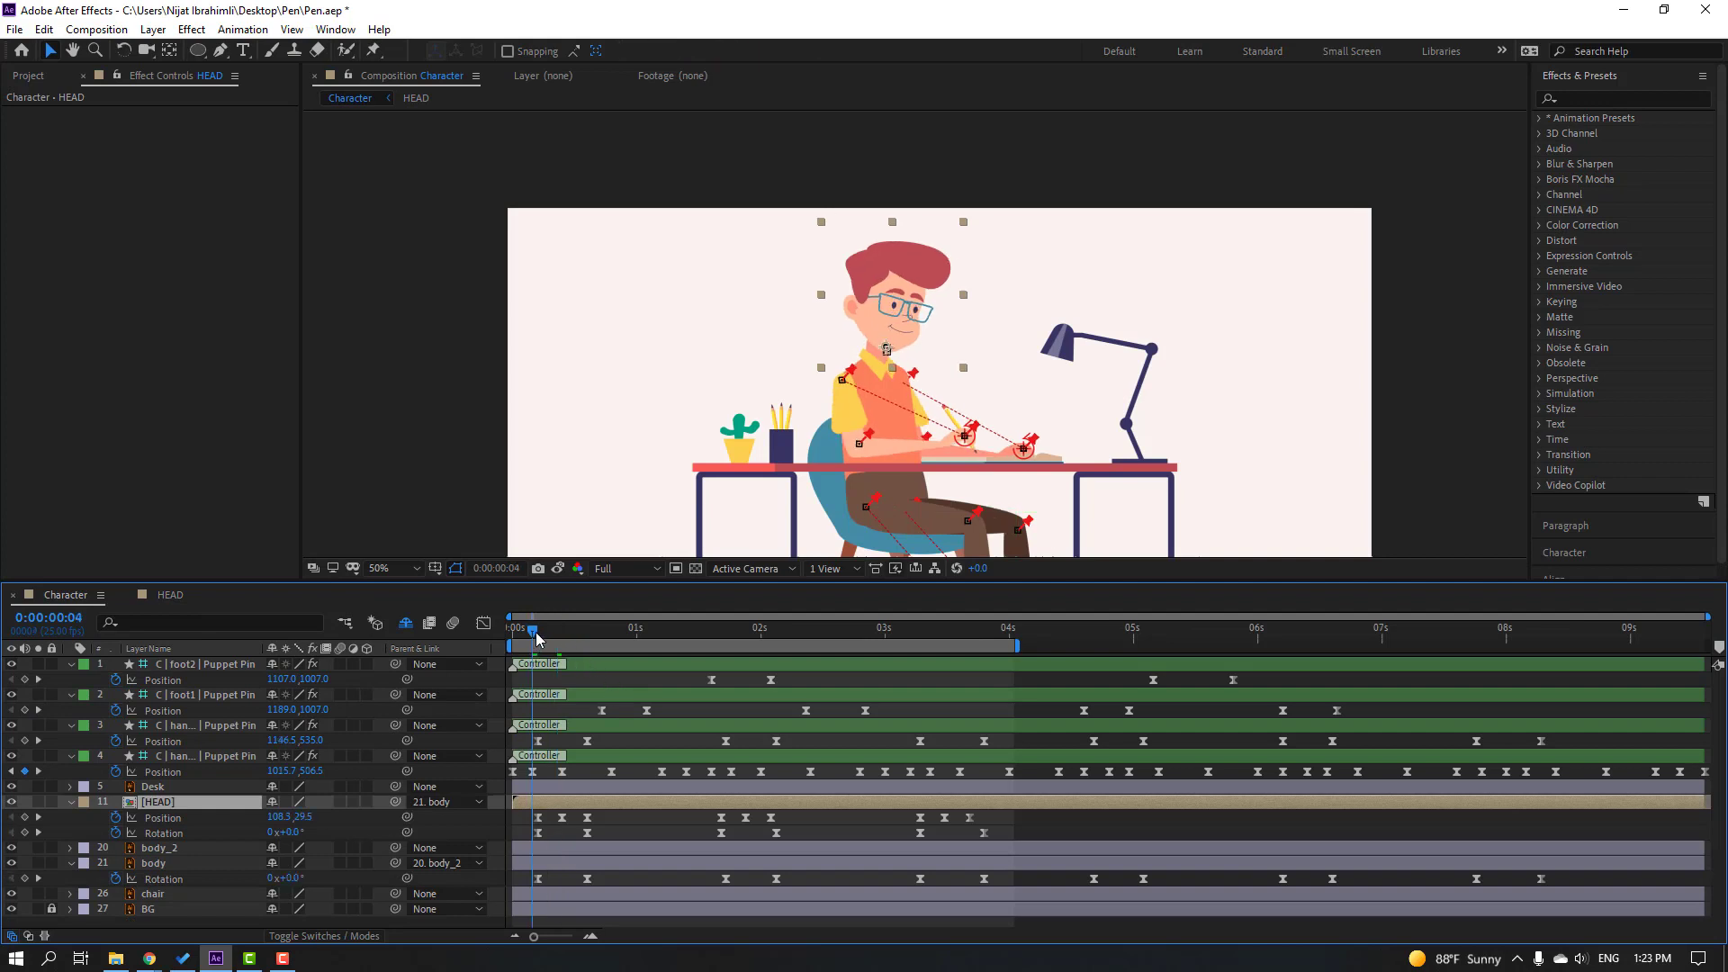
pyautogui.moveTo(532, 637); pyautogui.dragTo(727, 639)
pyautogui.click(145, 595)
pyautogui.click(72, 596)
pyautogui.click(532, 633)
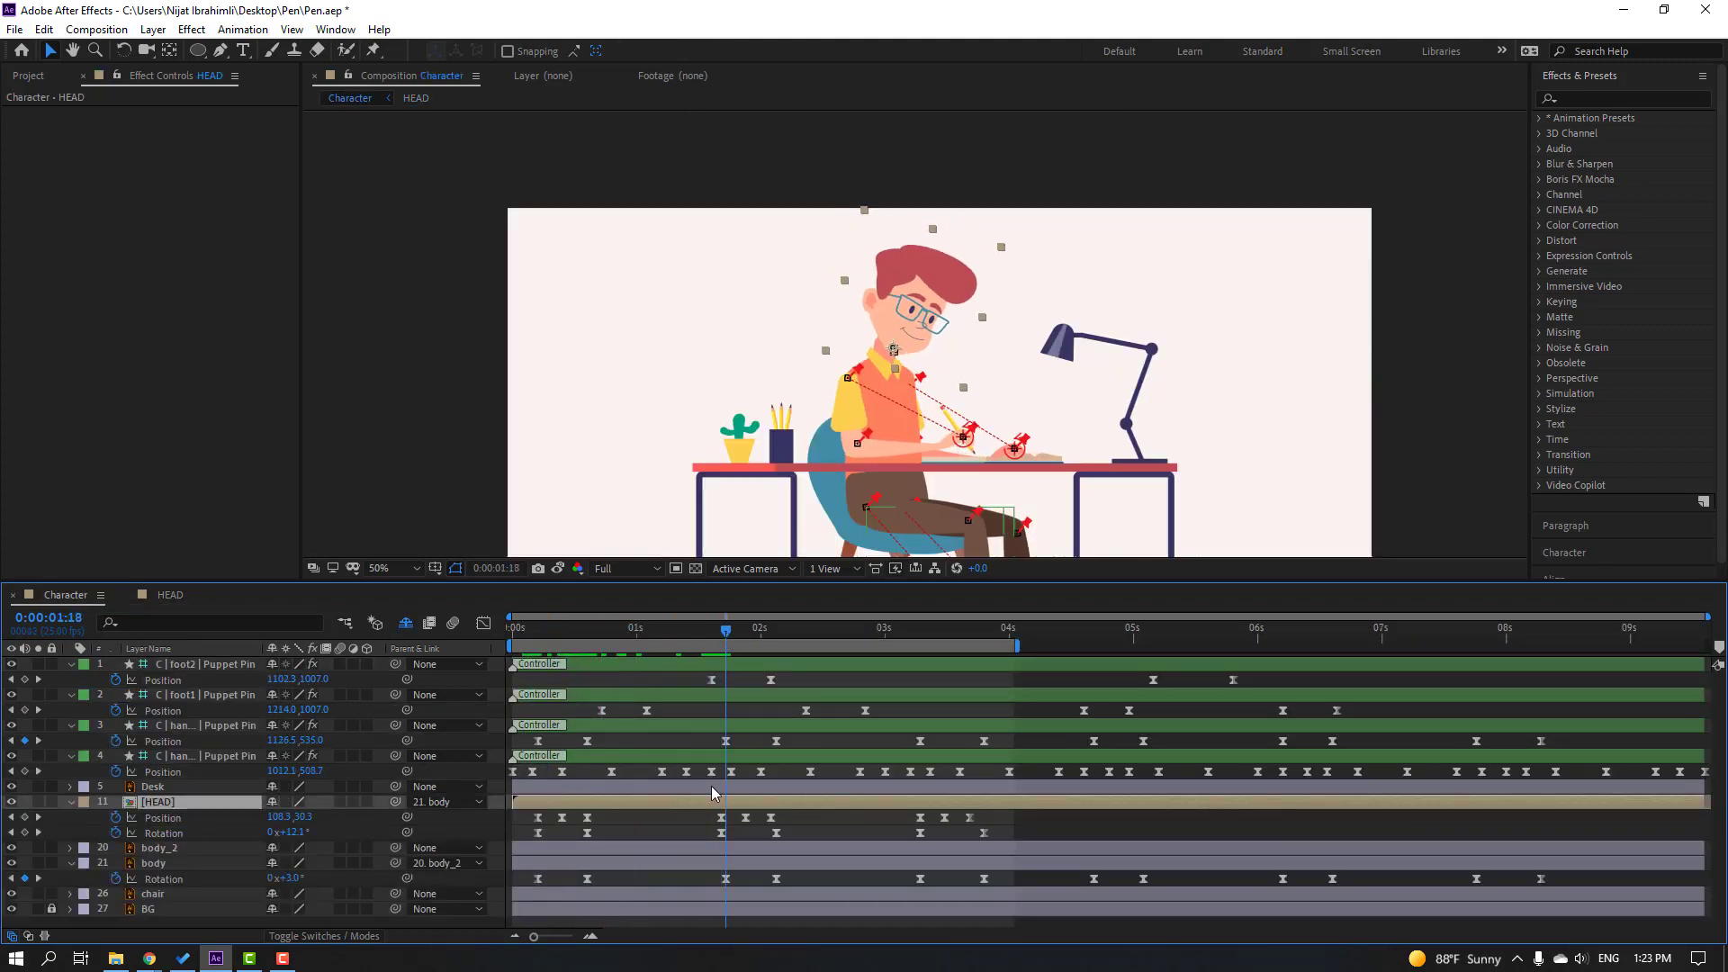
pyautogui.click(154, 601)
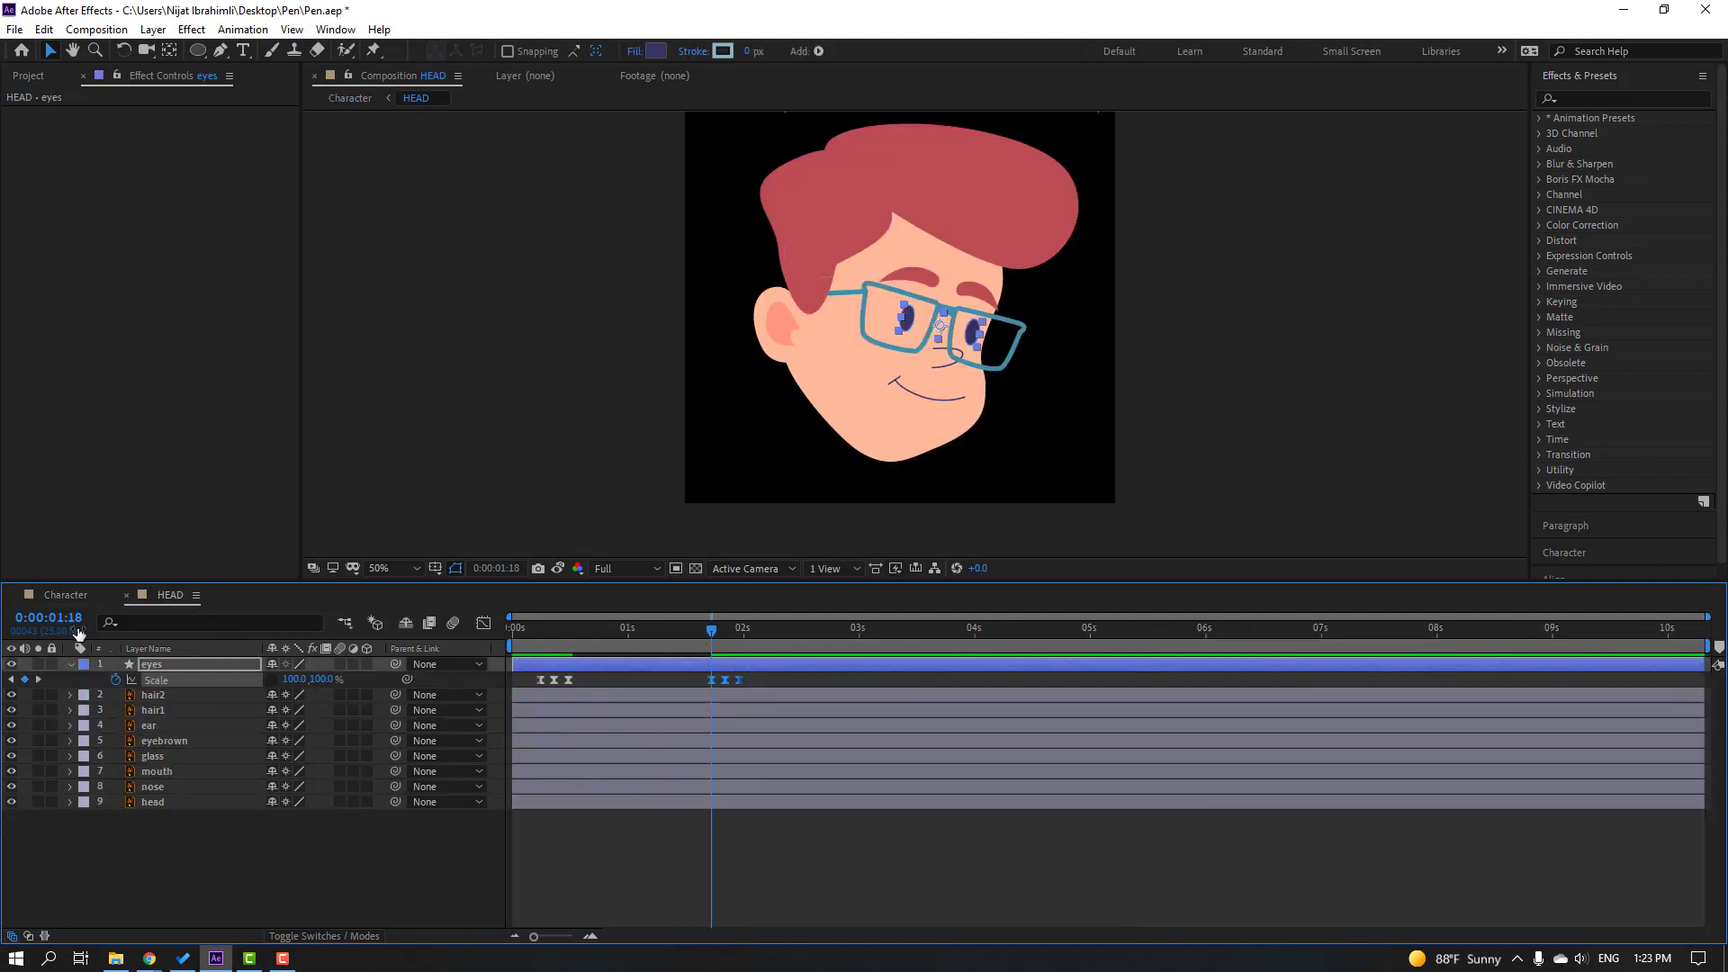
# Step: Paste the three blink keyframes again starting at 0:00:03:07, and preview the blinks in the Character composition
pyautogui.click(65, 595)
pyautogui.moveTo(737, 641); pyautogui.dragTo(921, 644)
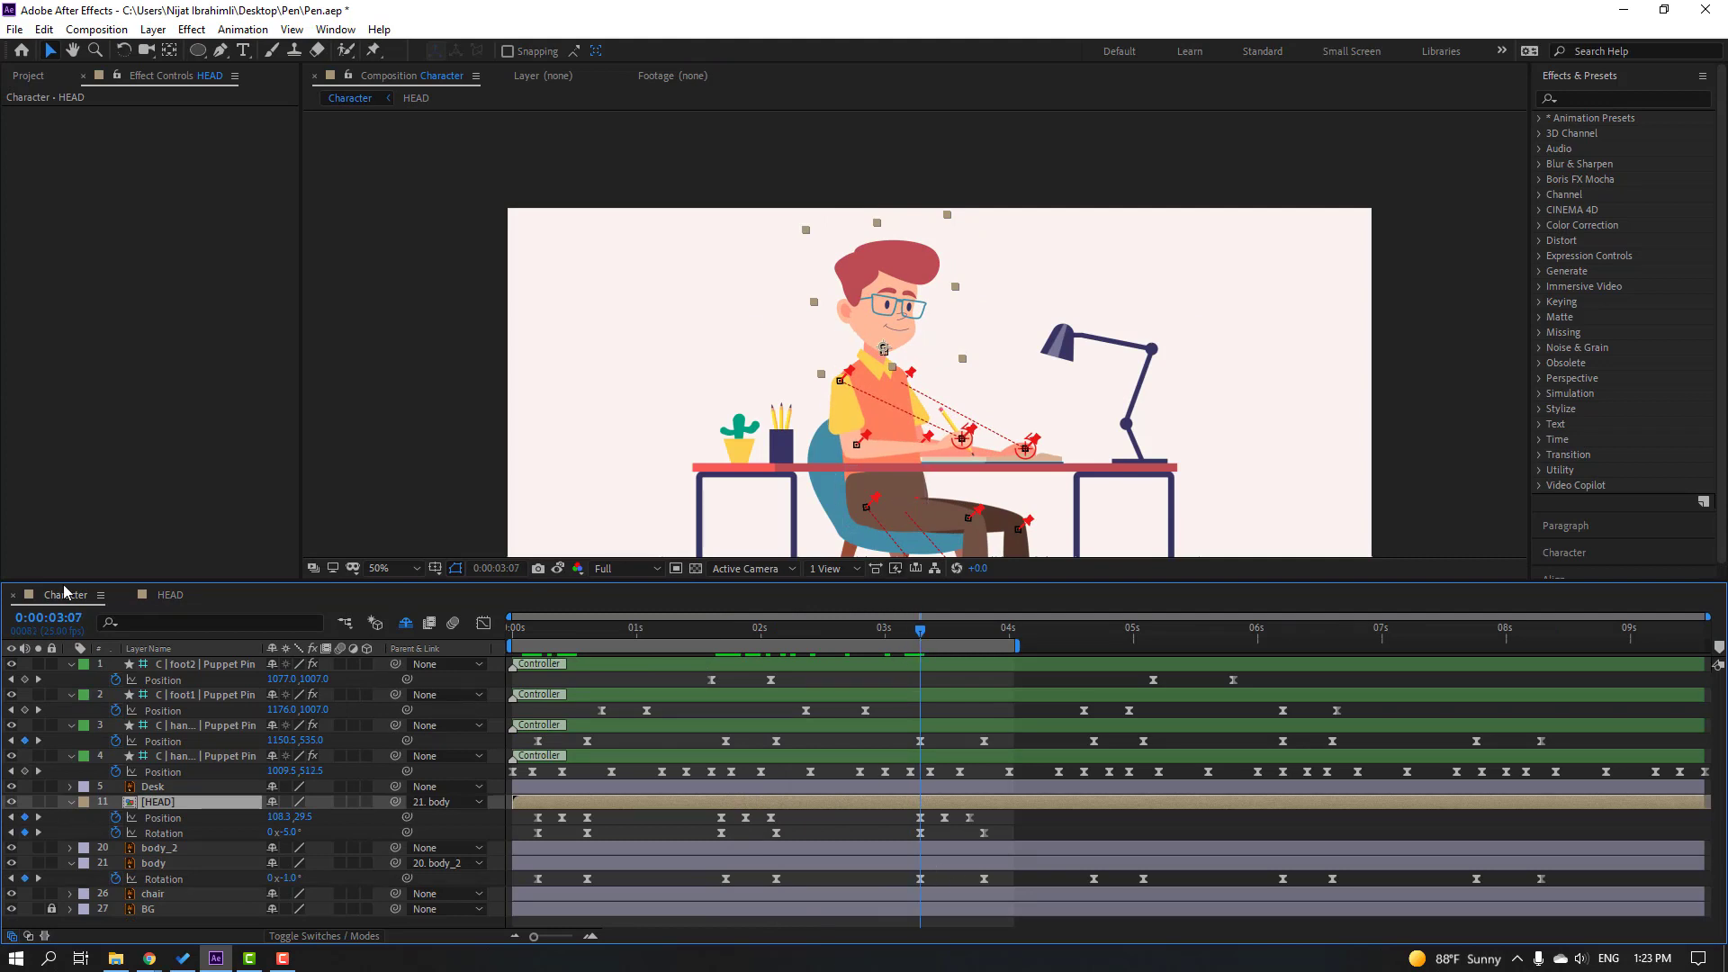
pyautogui.click(171, 595)
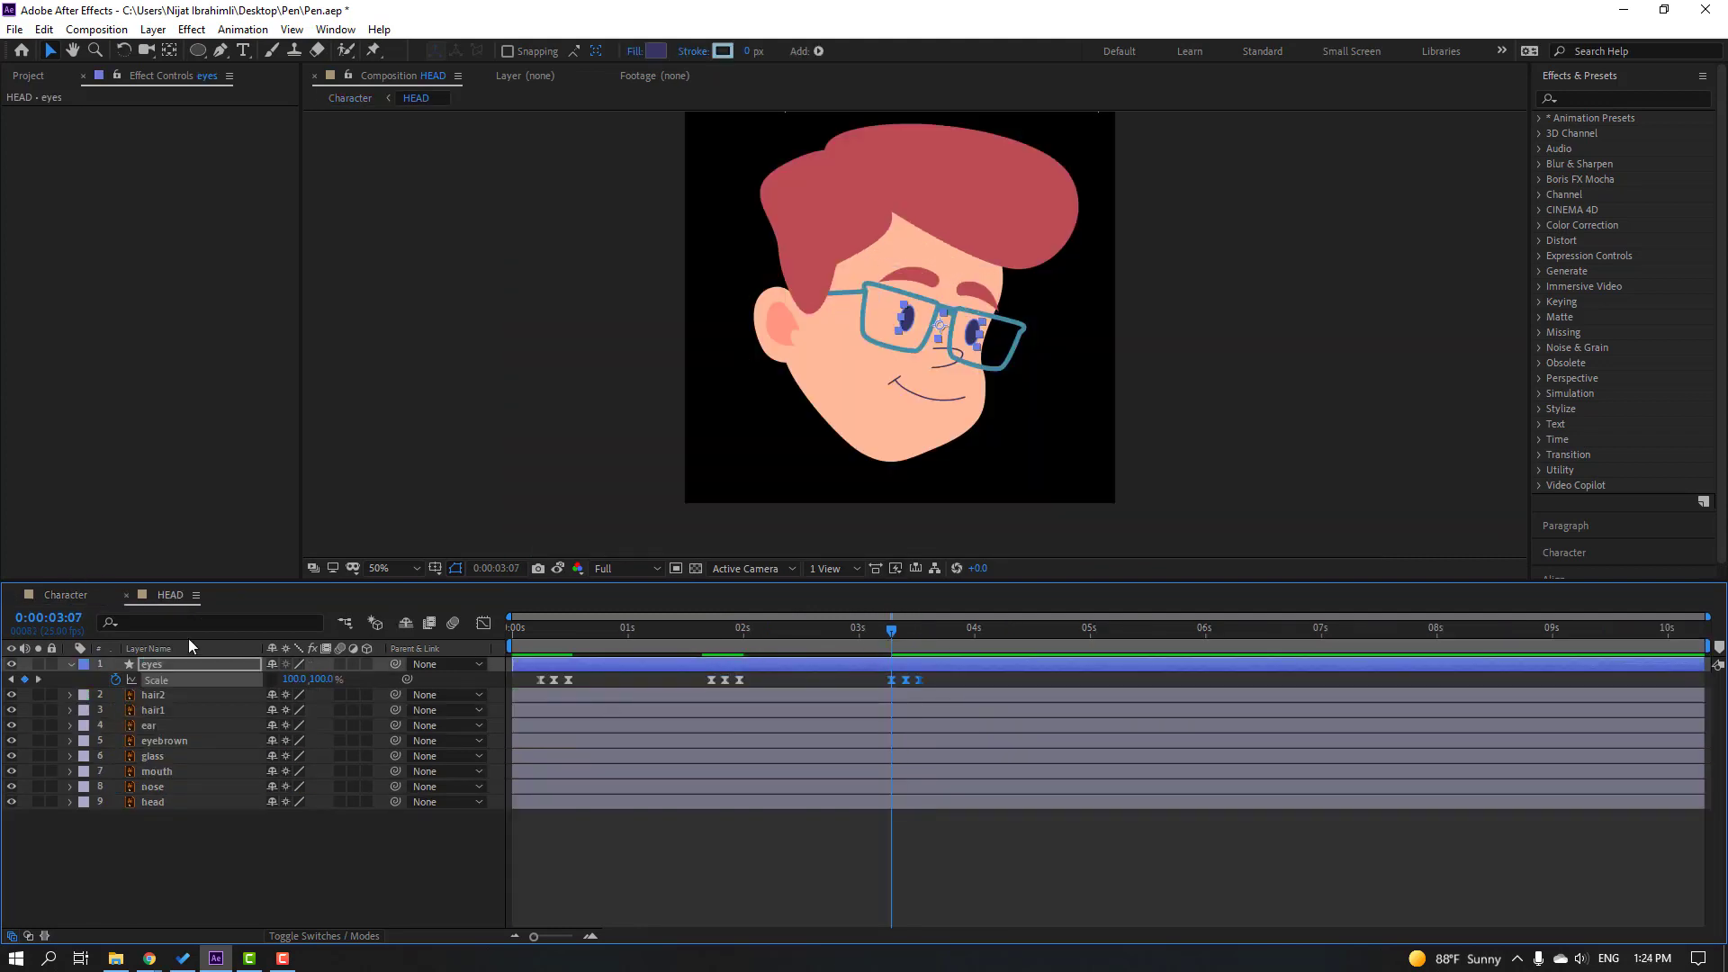
pyautogui.click(65, 595)
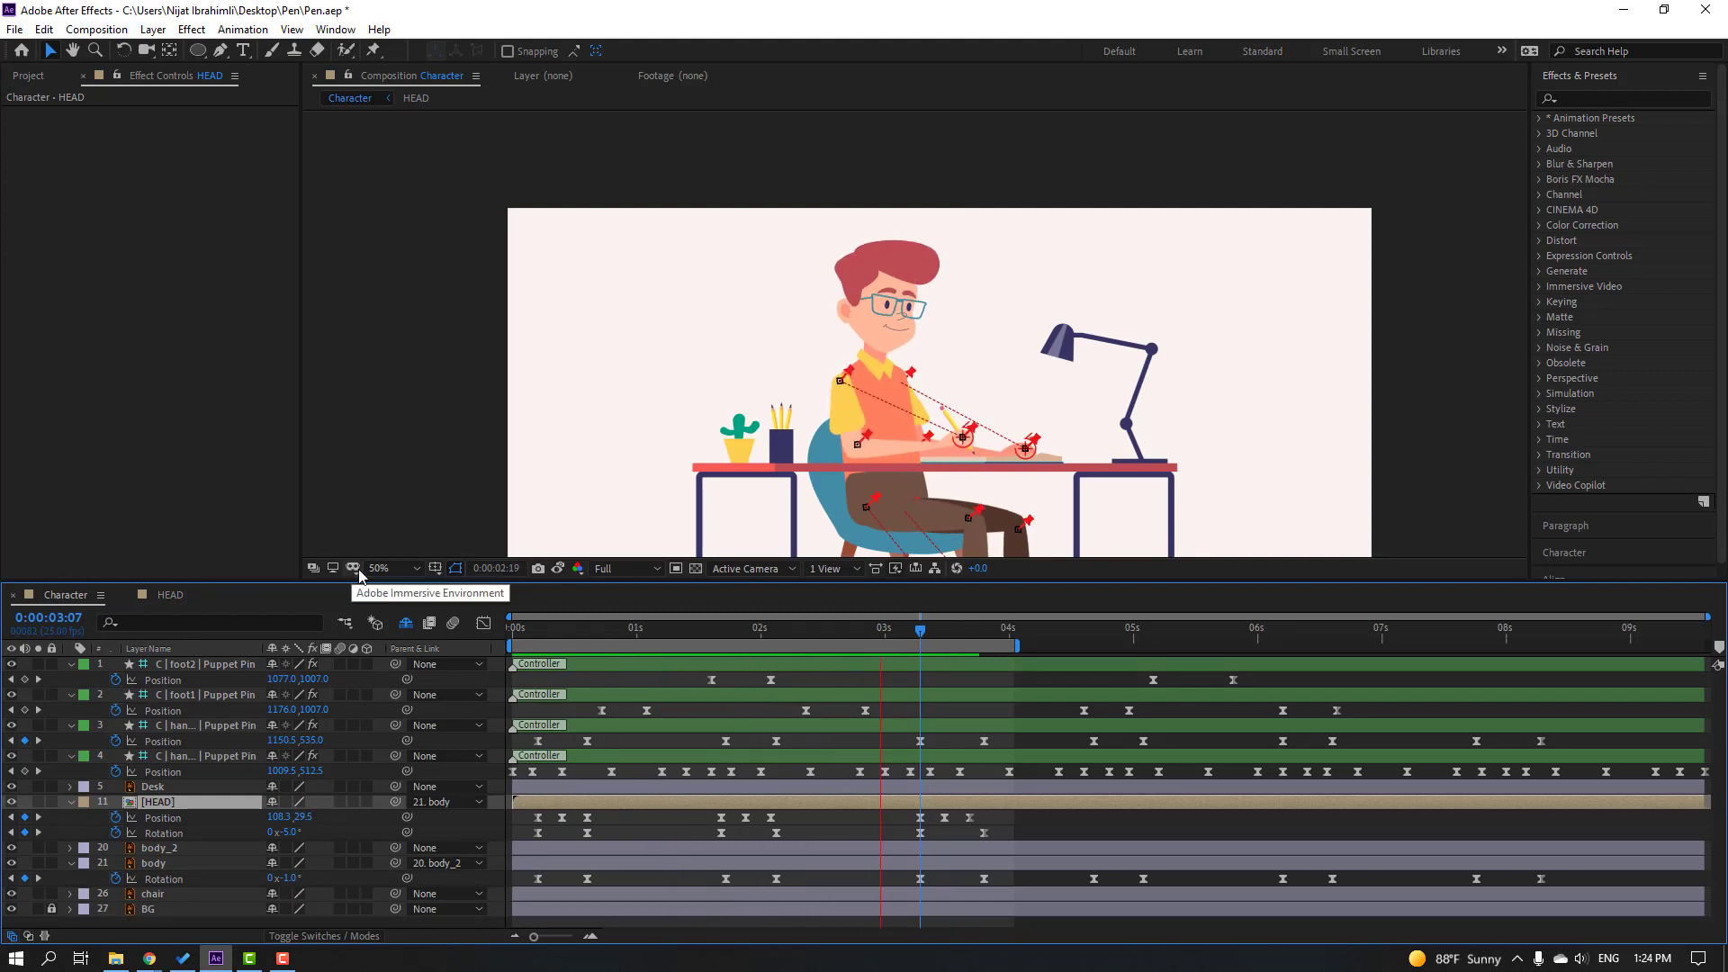
# Step: Add a Position keyframe to the eyebrown layer in the HEAD composition at 0:00:00:16
pyautogui.click(711, 630)
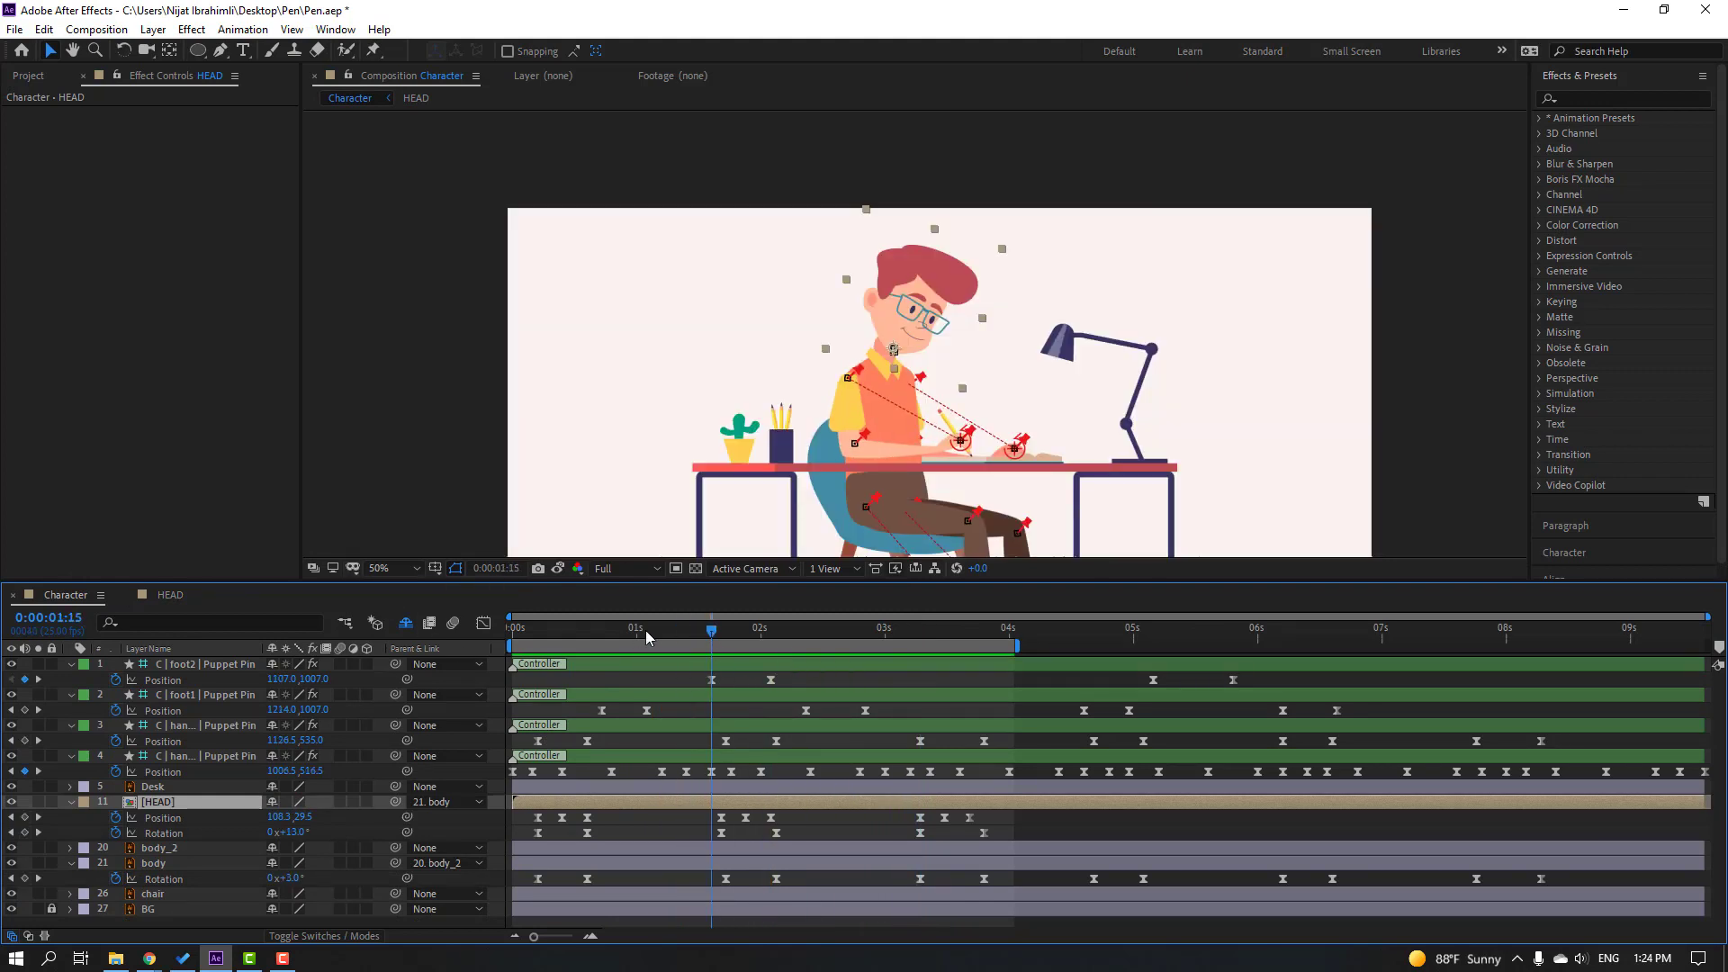
pyautogui.click(548, 630)
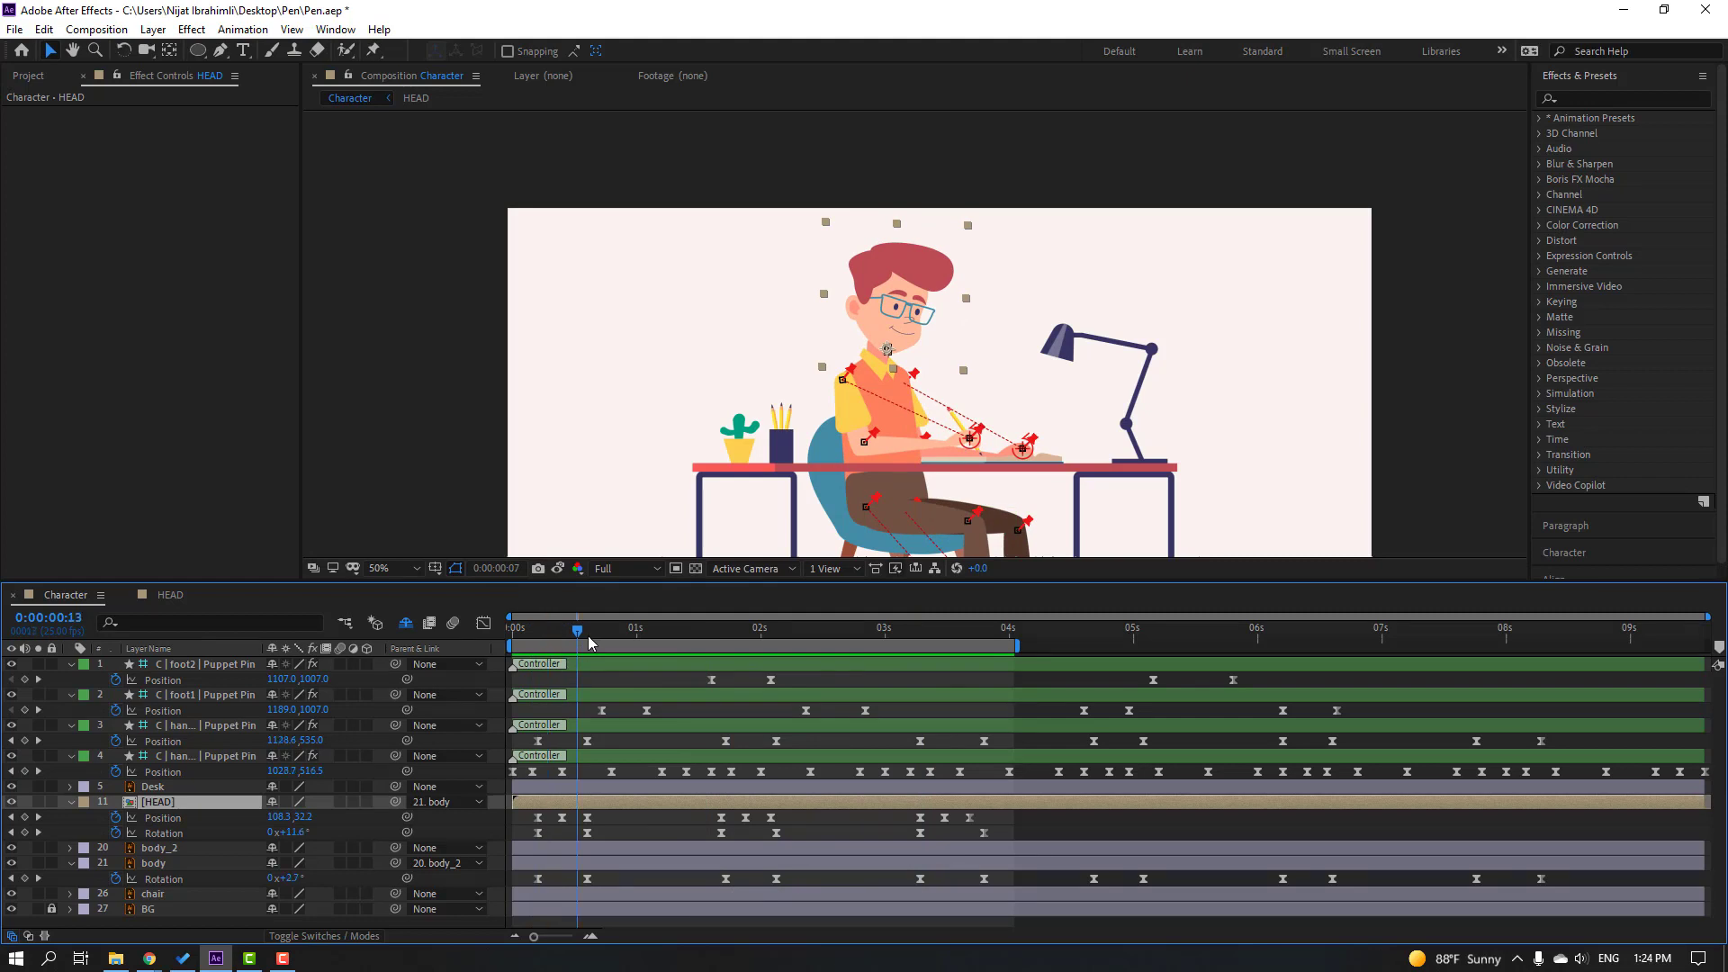
pyautogui.click(171, 596)
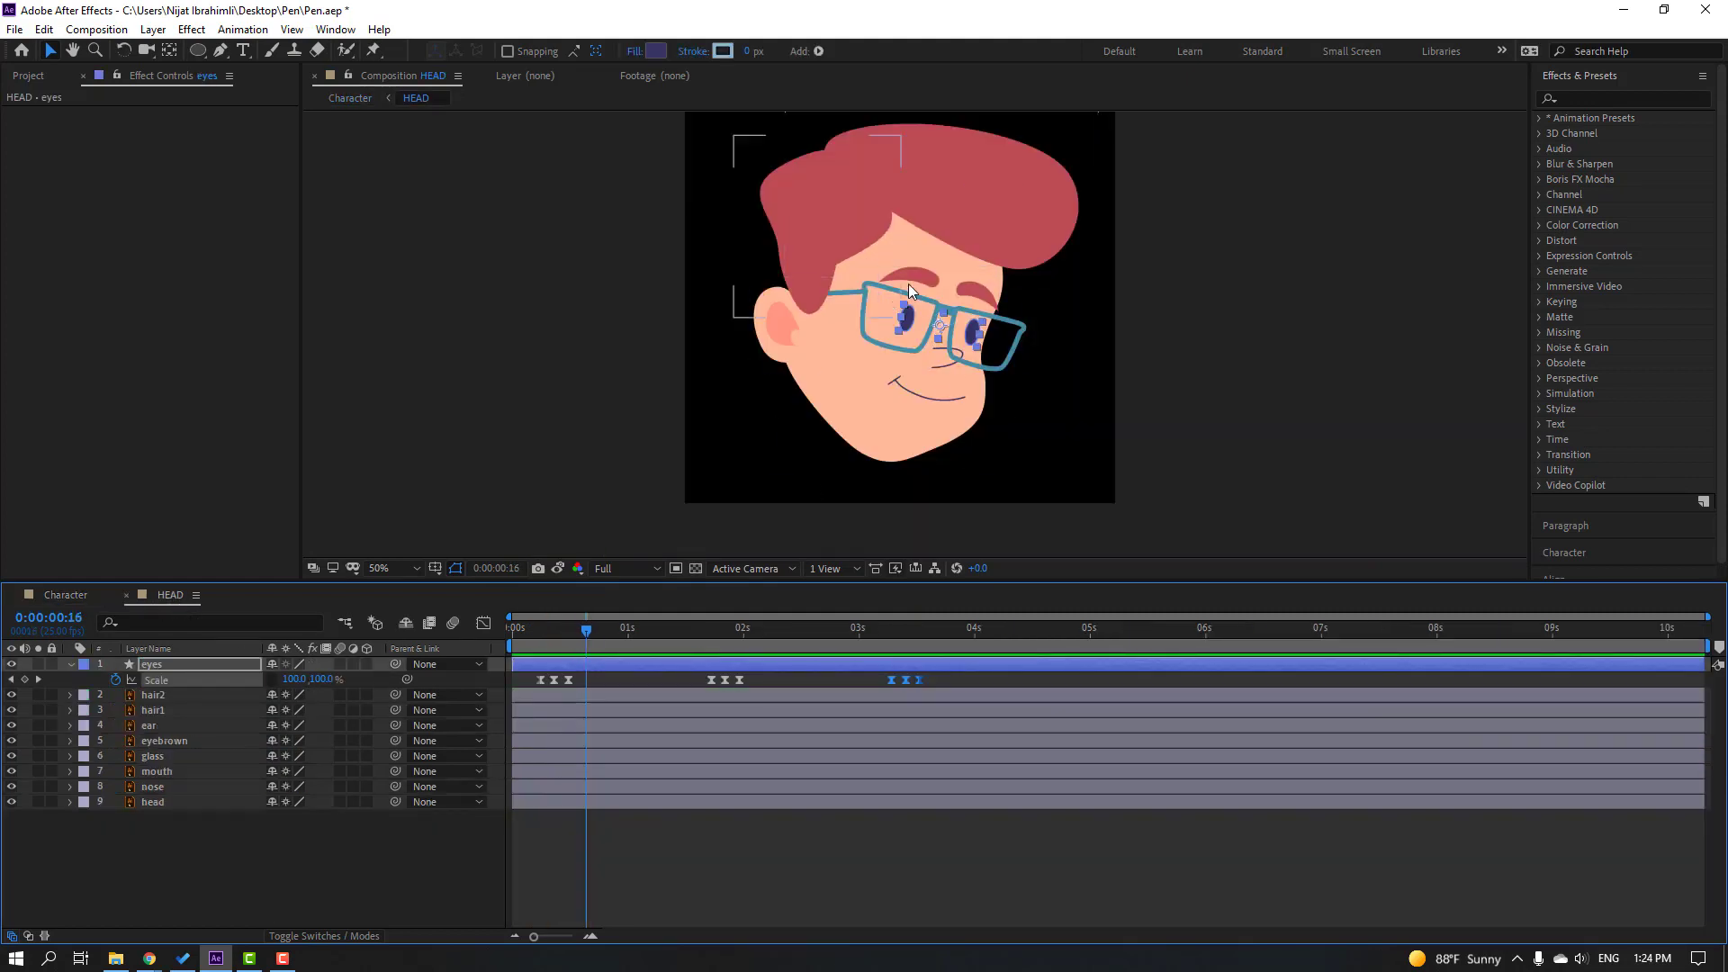
pyautogui.click(931, 276)
pyautogui.click(186, 740)
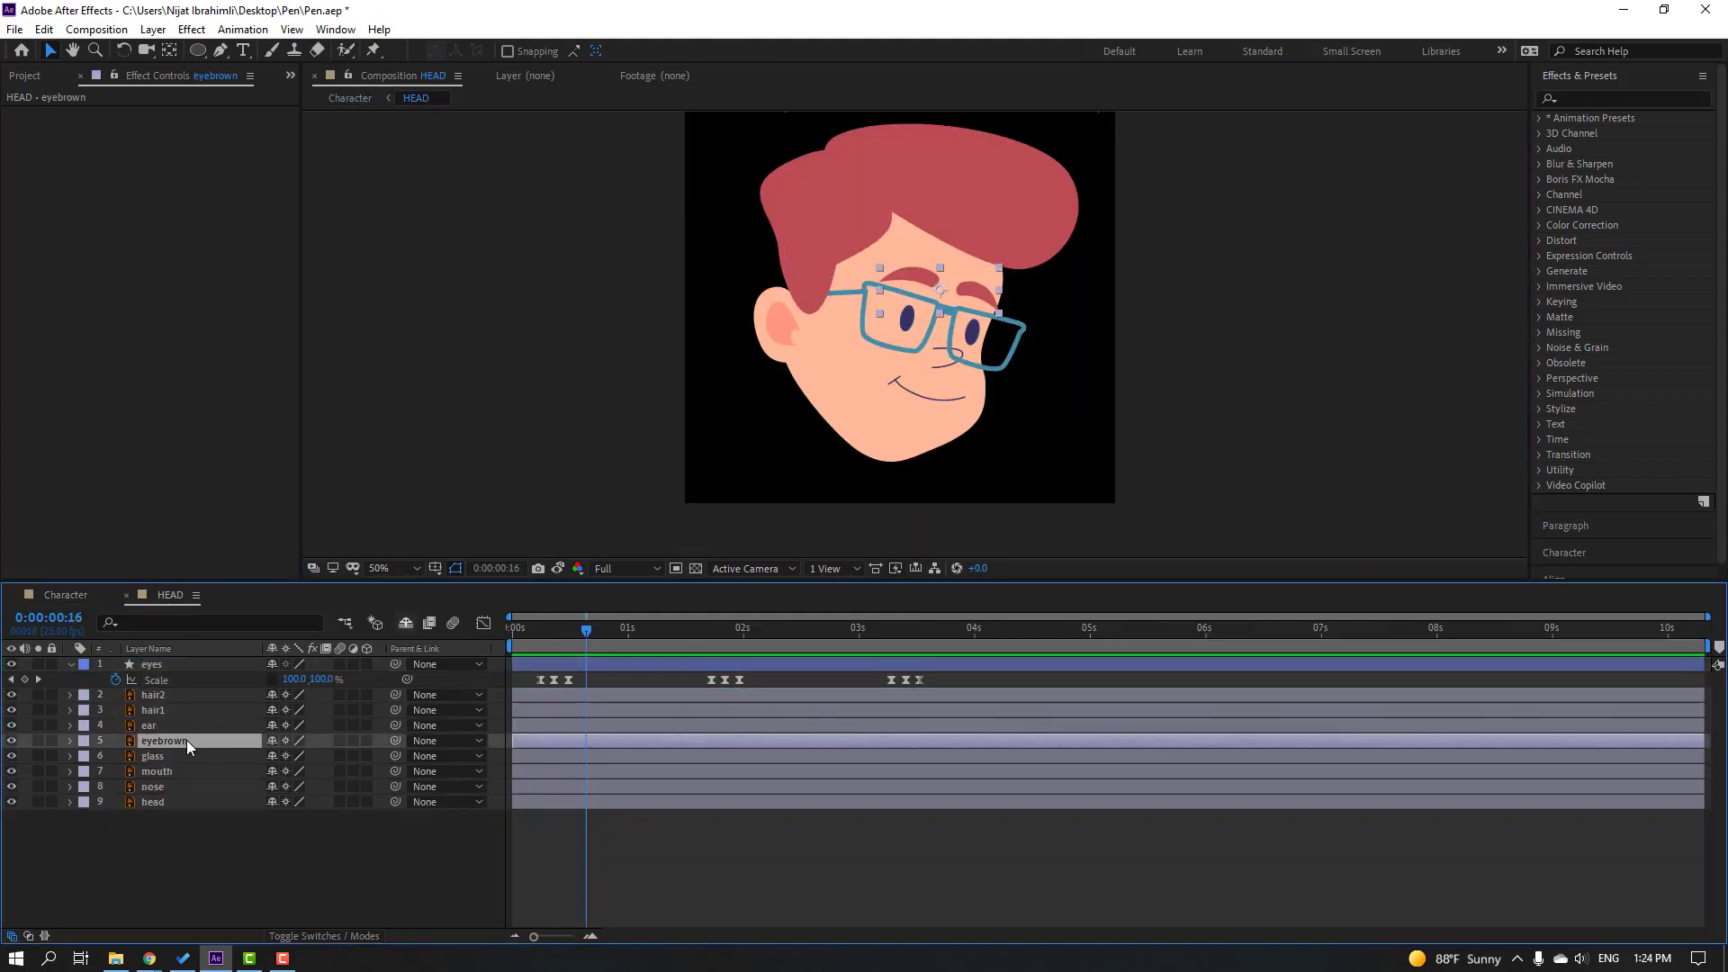
pyautogui.press('p')
pyautogui.click(116, 756)
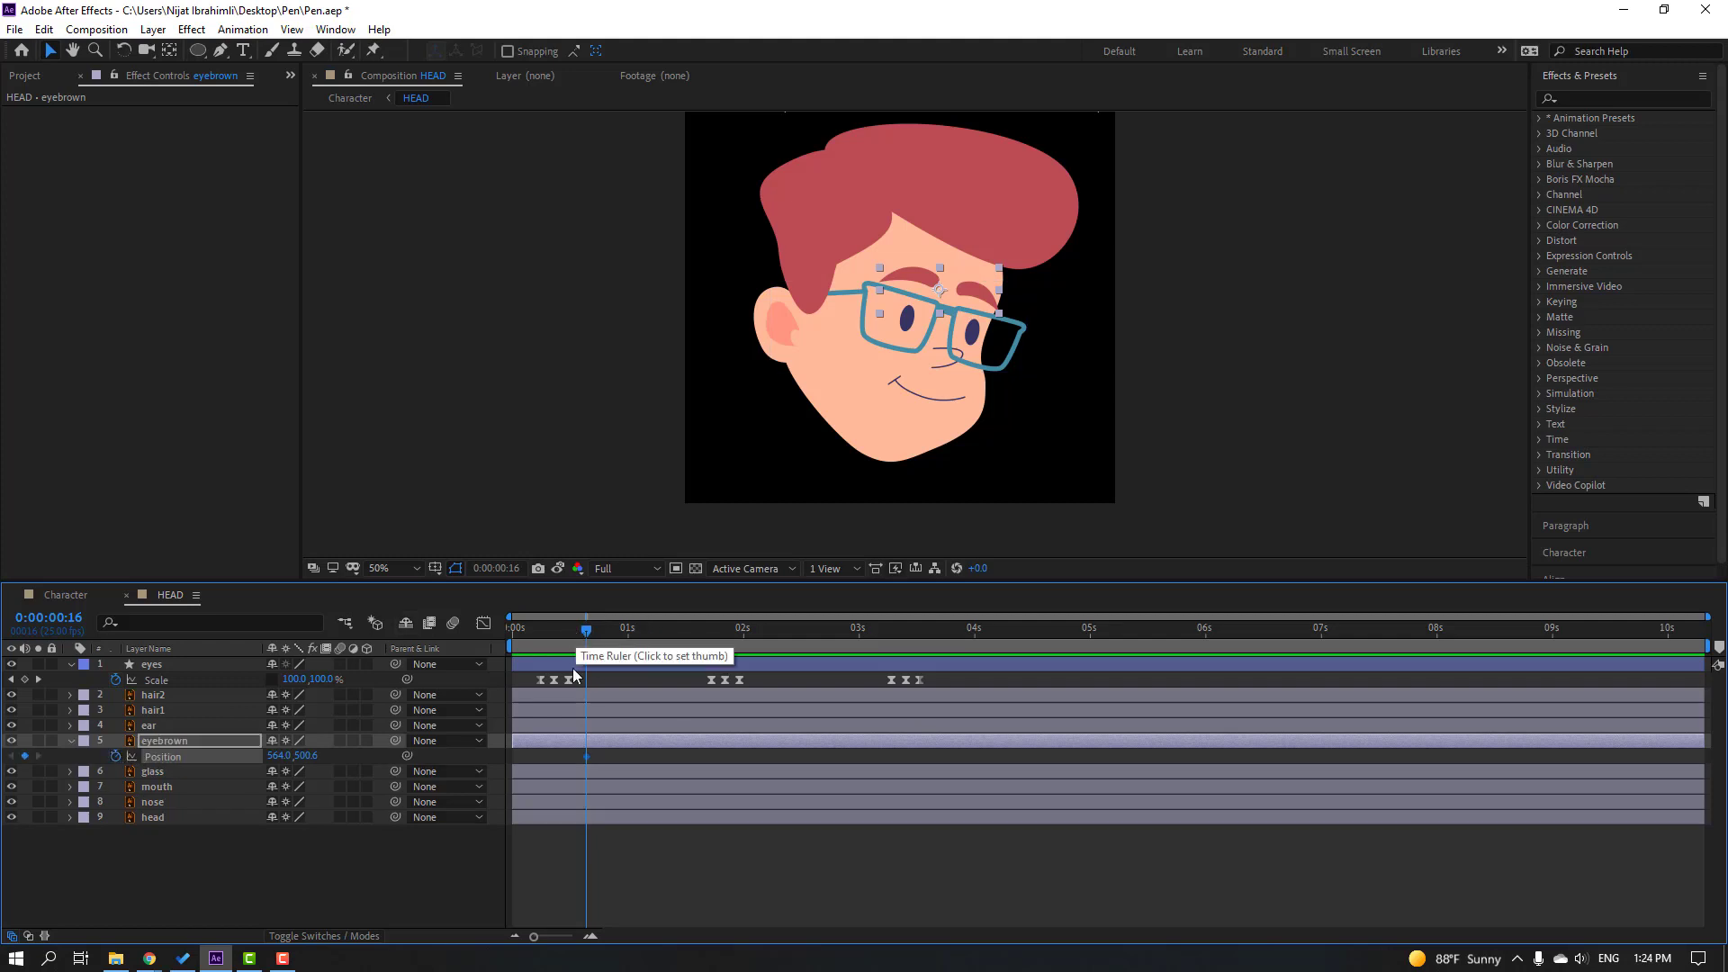
# Step: Raise the eyebrows to 571.0, 467.6 at 0:00:00:21, and hold that Position with another keyframe at 0:00:02:04
pyautogui.press('pagedown')
pyautogui.press('pagedown')
pyautogui.press('pagedown')
pyautogui.press('pagedown')
pyautogui.press('pagedown')
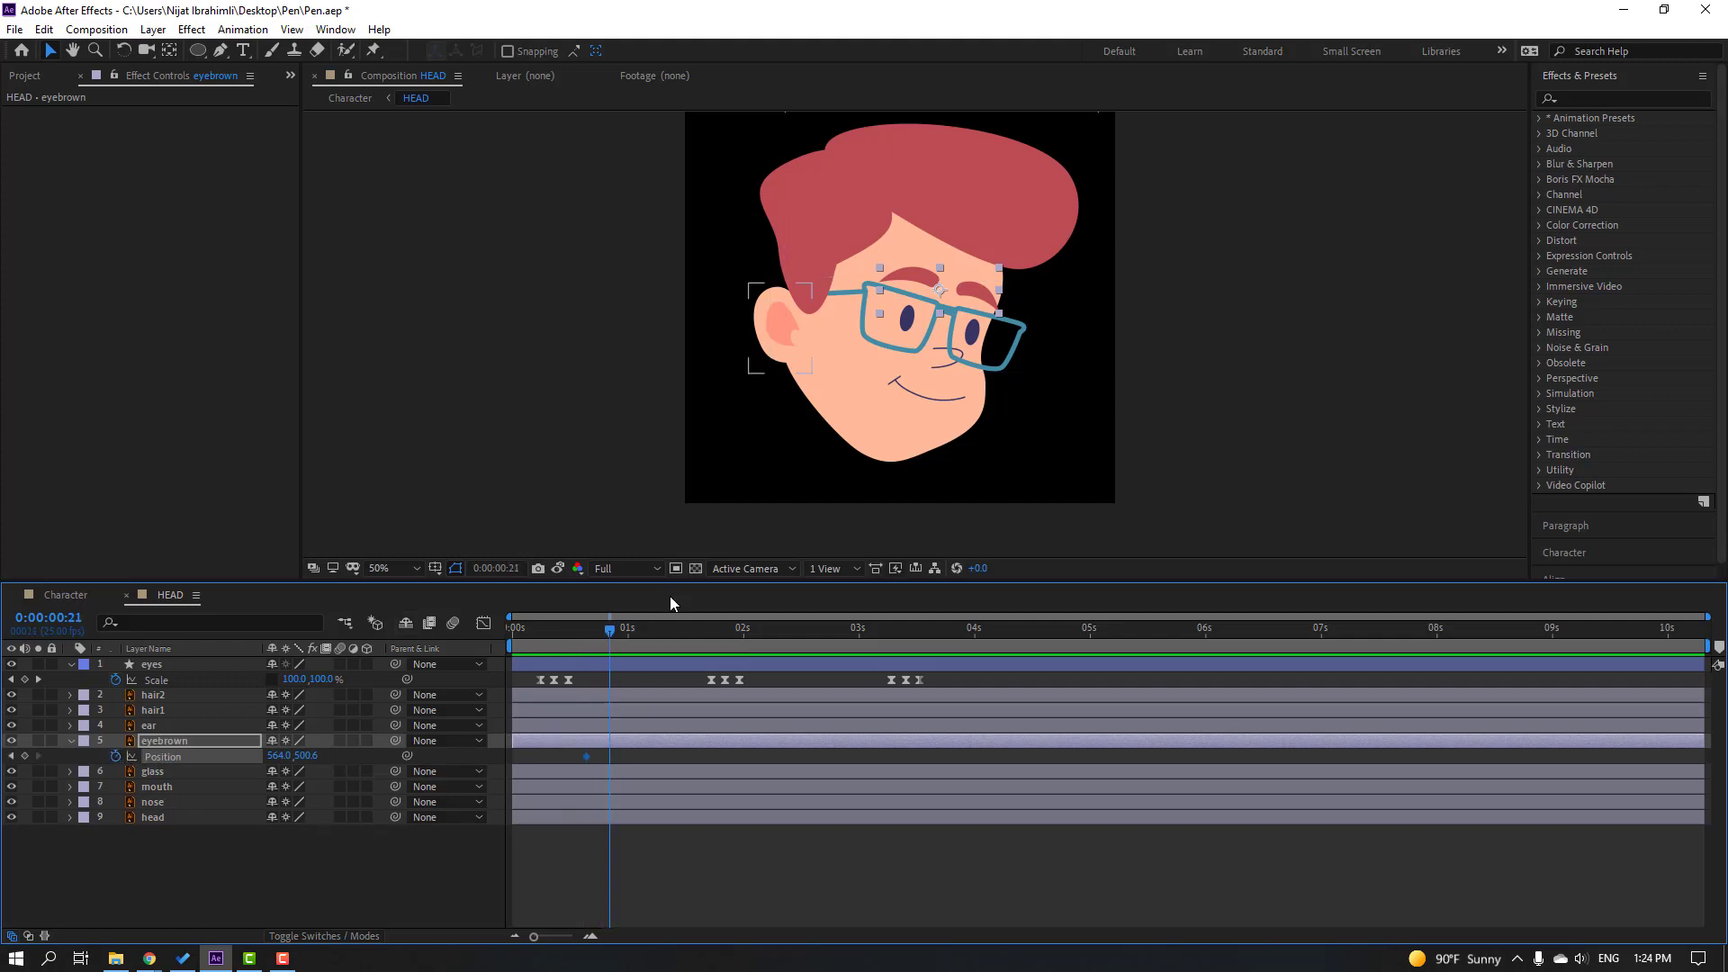
pyautogui.press('/')
pyautogui.moveTo(1004, 252); pyautogui.dragTo(1012, 228)
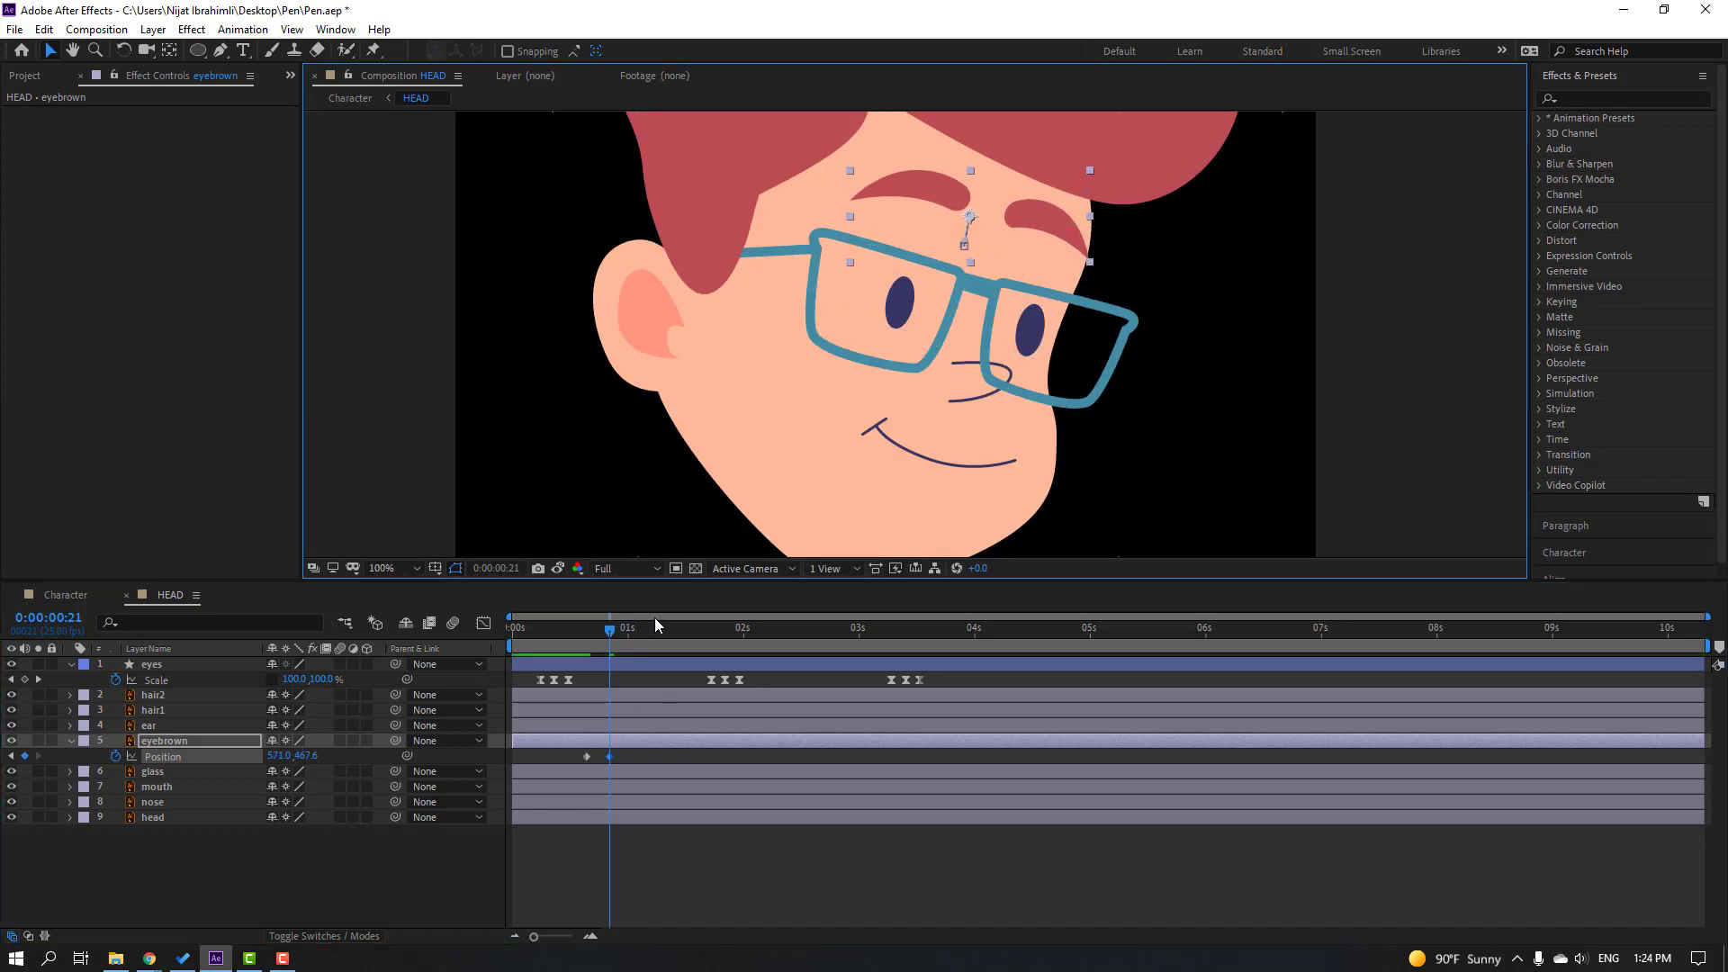
pyautogui.press('space')
pyautogui.press('space')
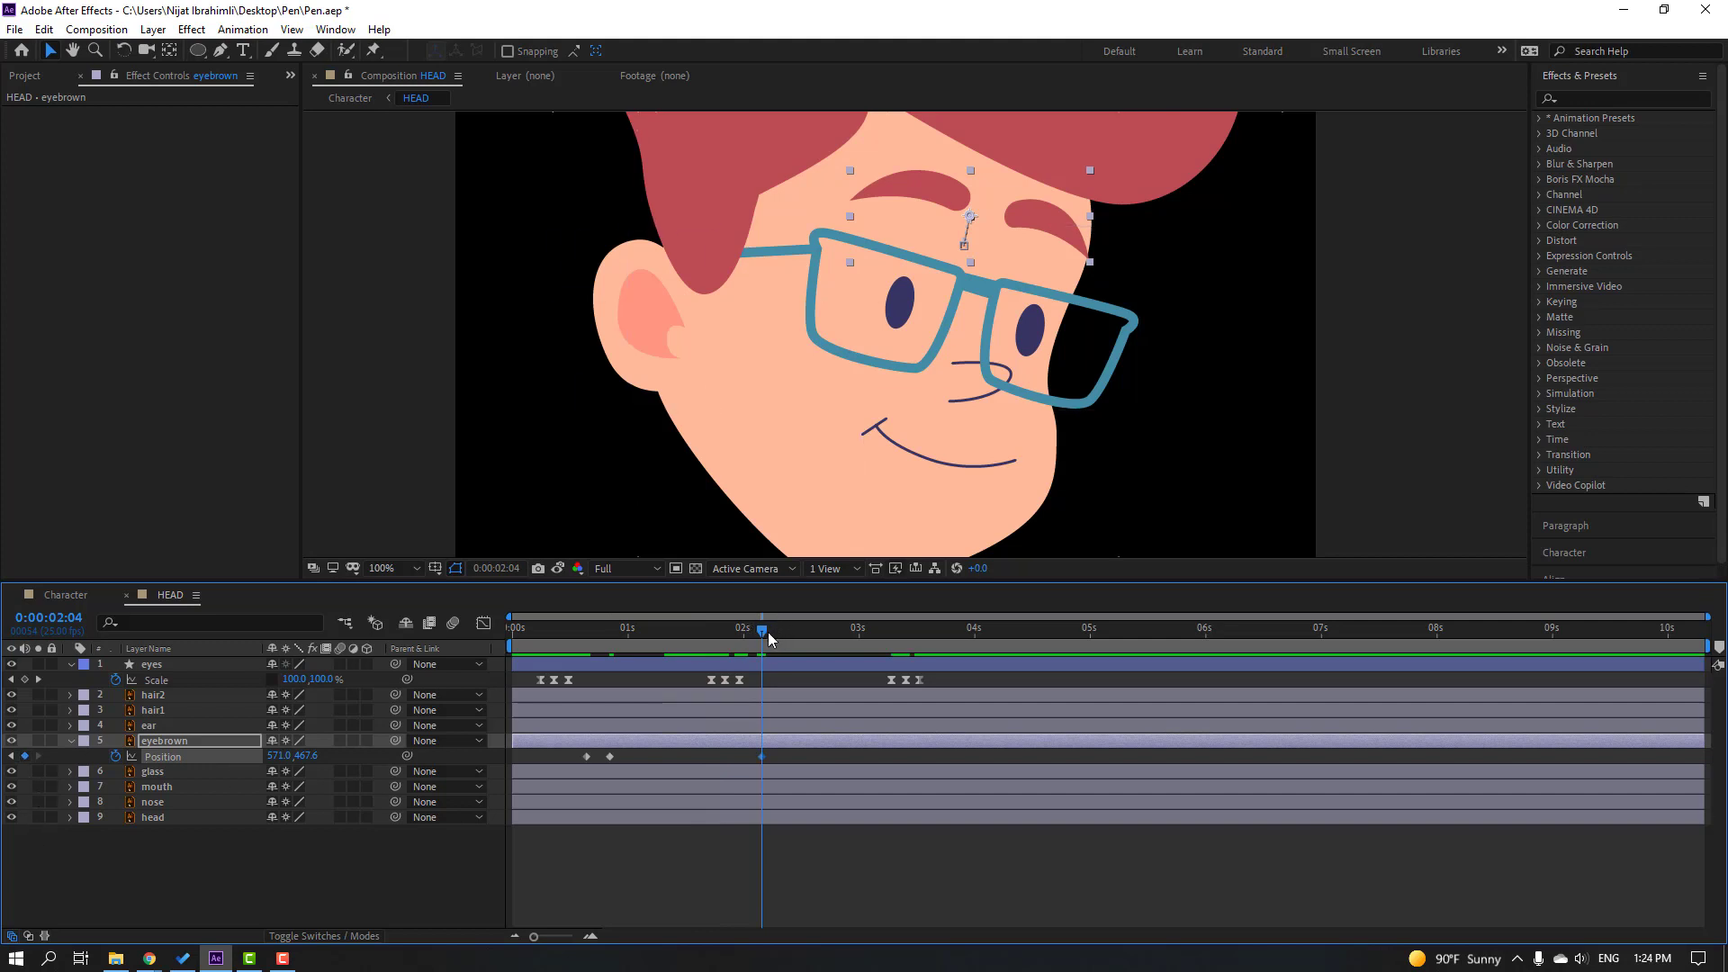
# Step: Paste the copied Position keyframe on the eyebrown layer at 0:00:02:09, and apply Easy Ease to all its Position keyframes
pyautogui.moveTo(768, 632); pyautogui.dragTo(785, 635)
pyautogui.hotkey('ctrl', 'c')
pyautogui.hotkey('ctrl', 'v')
pyautogui.moveTo(819, 752); pyautogui.dragTo(583, 775)
pyautogui.rightClick(588, 758)
pyautogui.moveTo(783, 746)
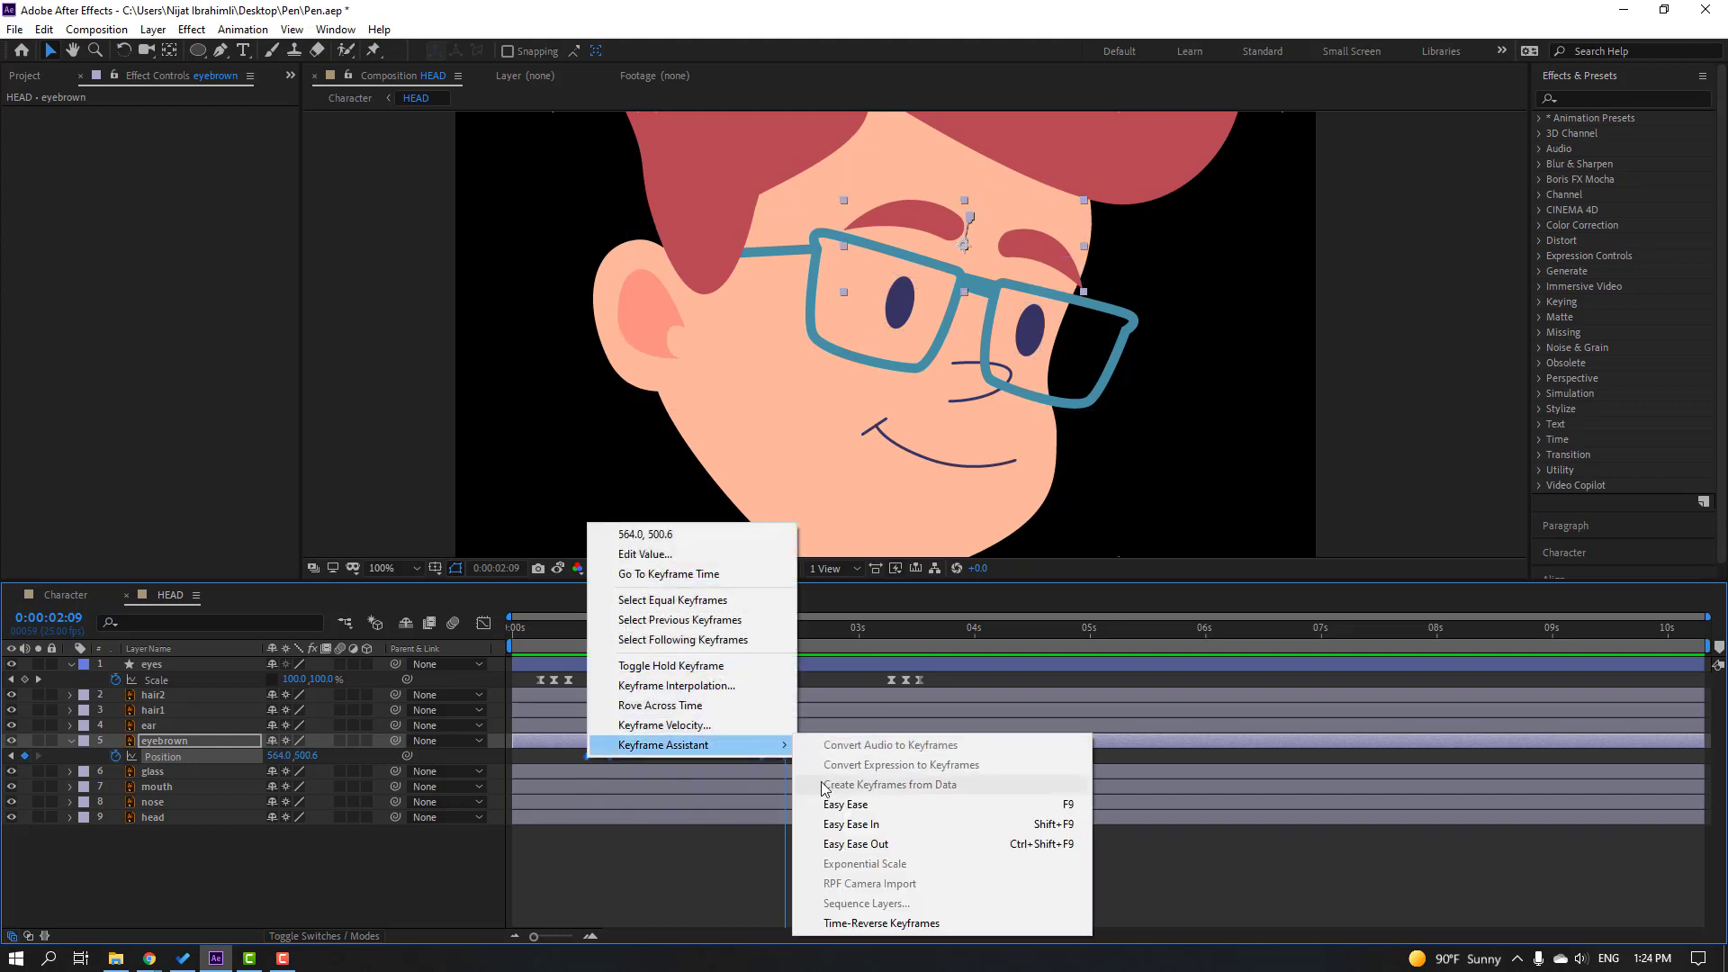
pyautogui.click(844, 805)
pyautogui.click(679, 885)
# Step: Preview the eyebrow movement in the Character composition
pyautogui.moveTo(61, 580); pyautogui.dragTo(62, 583)
pyautogui.click(69, 596)
pyautogui.press('space')
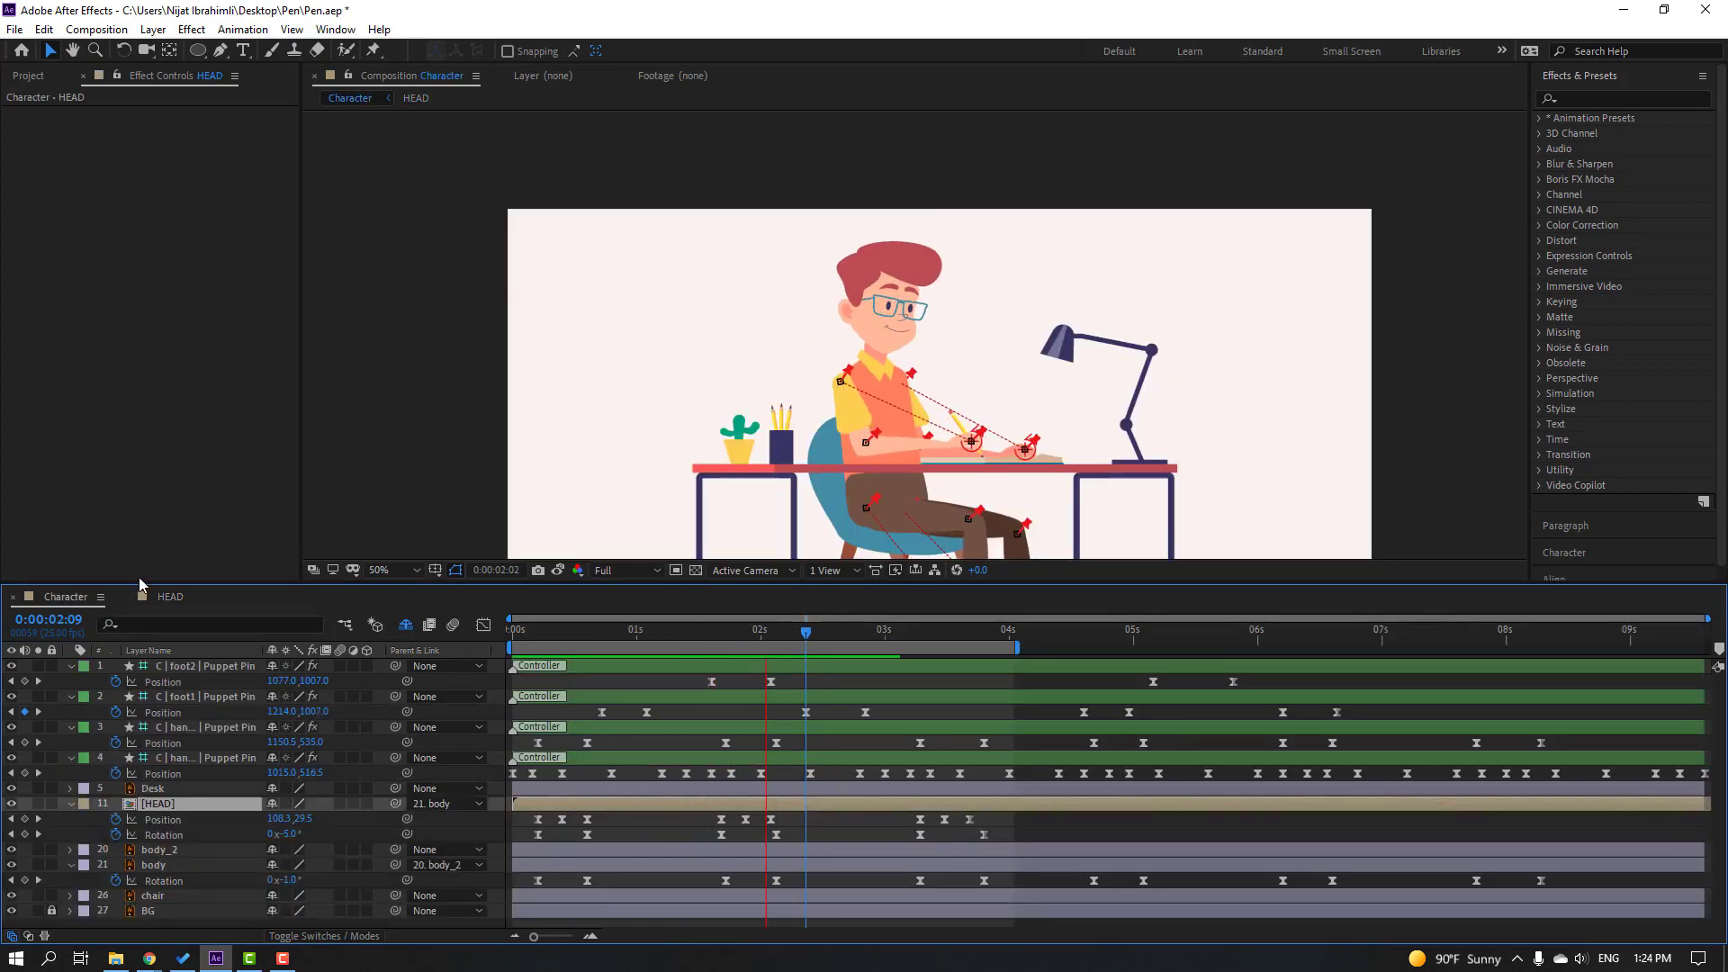
pyautogui.press('space')
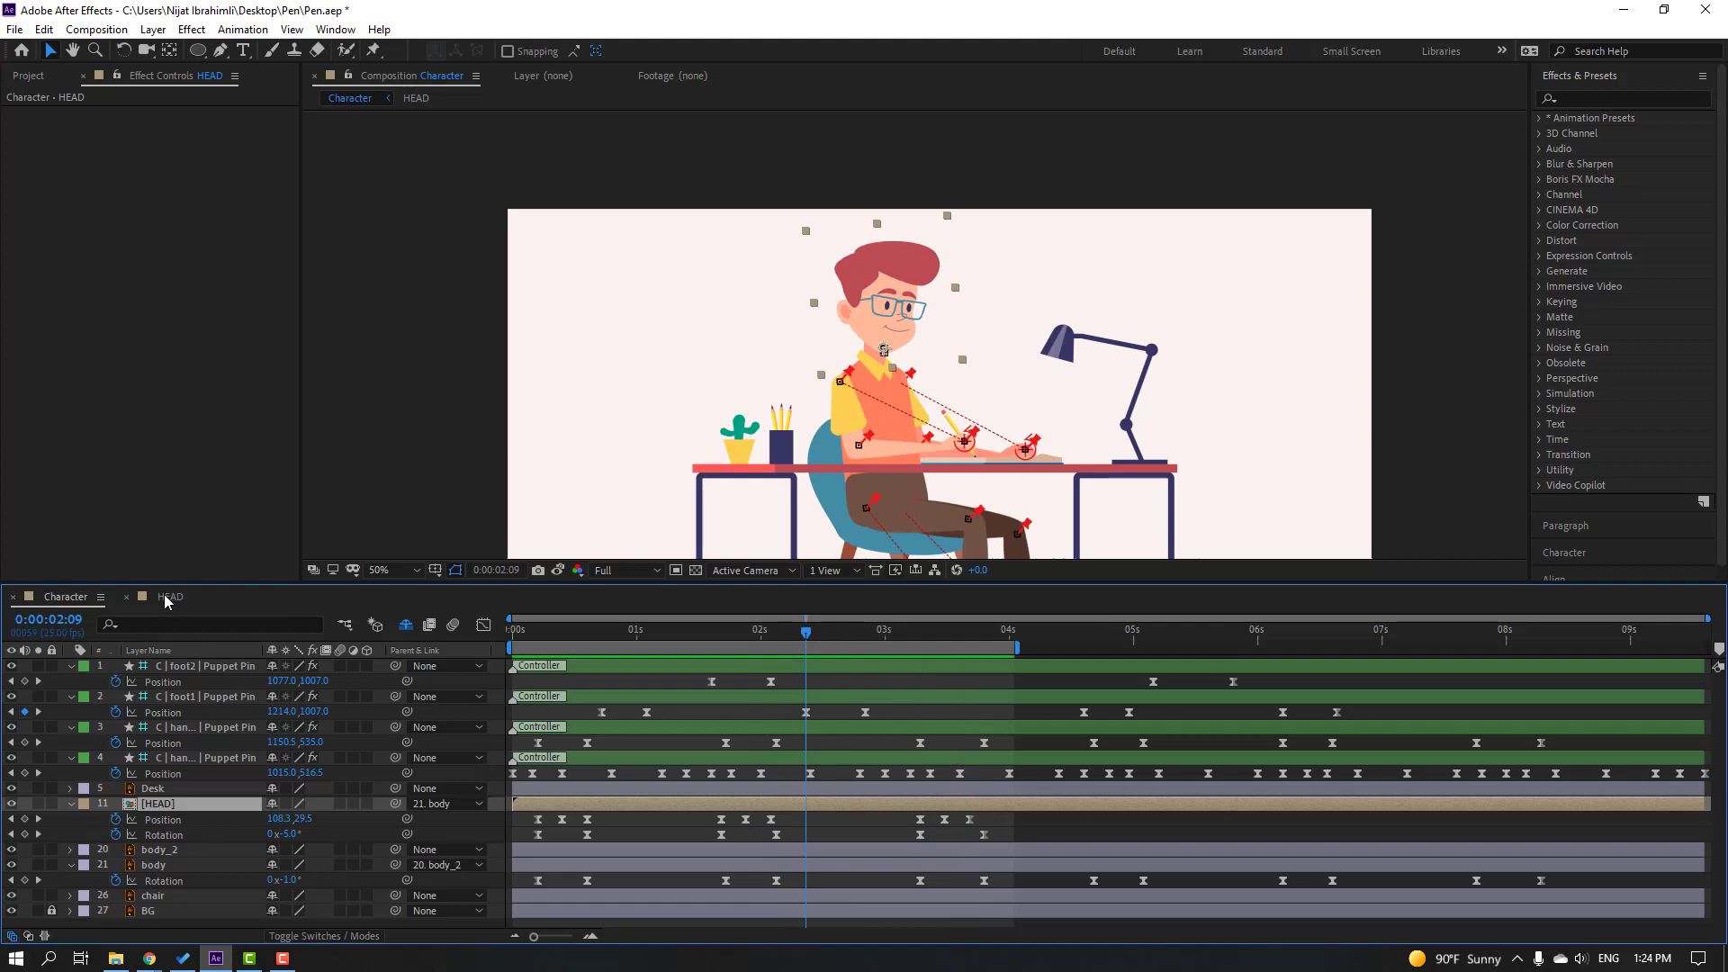
# Step: Return to the HEAD composition and collapse the properties of the eyebrown and eyes layers
pyautogui.click(170, 597)
pyautogui.scroll(-1, 824, 423)
pyautogui.scroll(1, 829, 419)
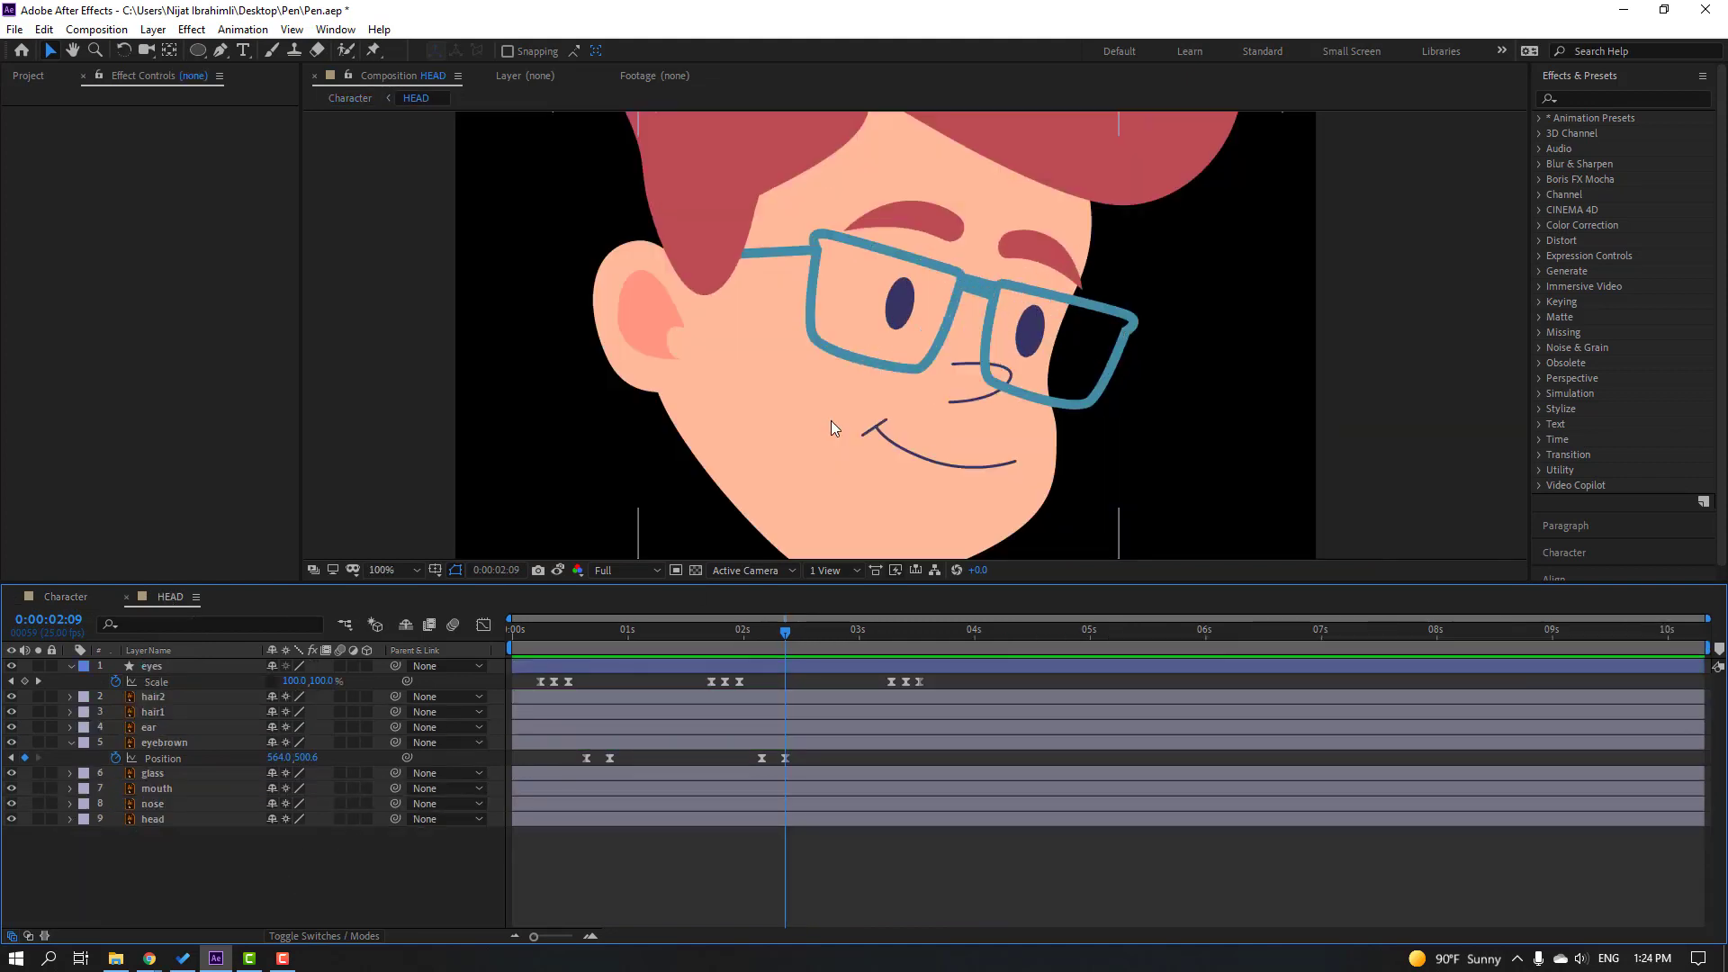
pyautogui.click(69, 743)
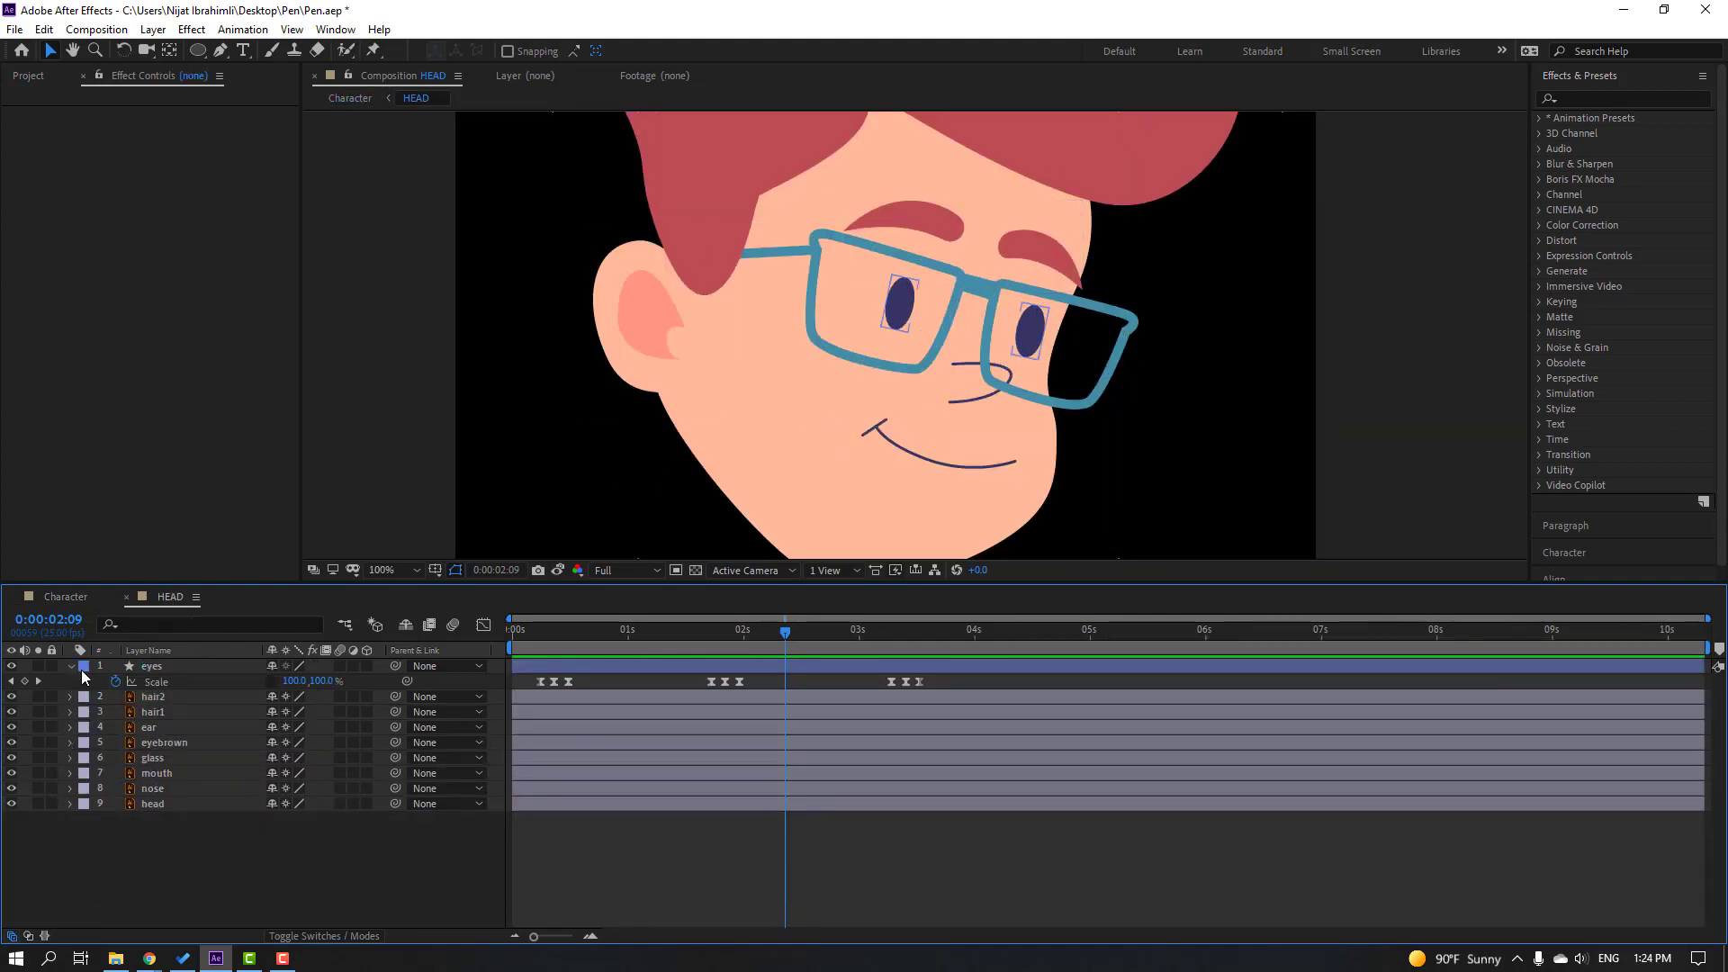
pyautogui.click(71, 666)
# Step: Add a null object to the HEAD composition and rename it Face Controller
pyautogui.rightClick(148, 872)
pyautogui.moveTo(342, 676)
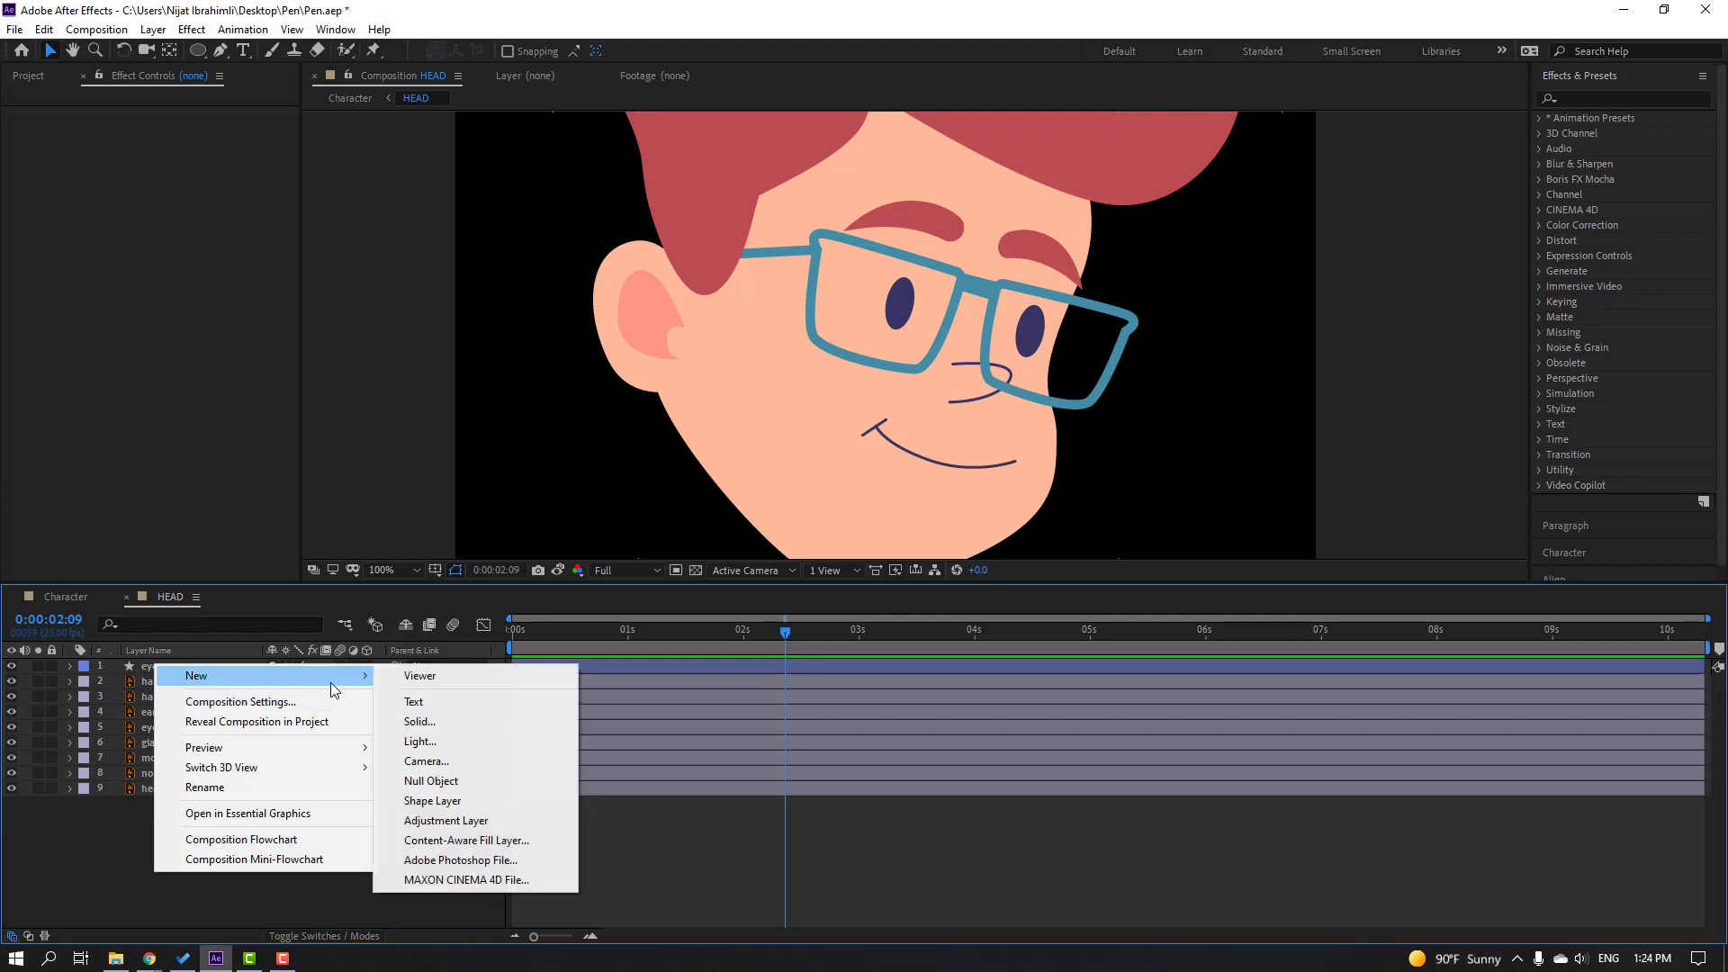
pyautogui.click(432, 782)
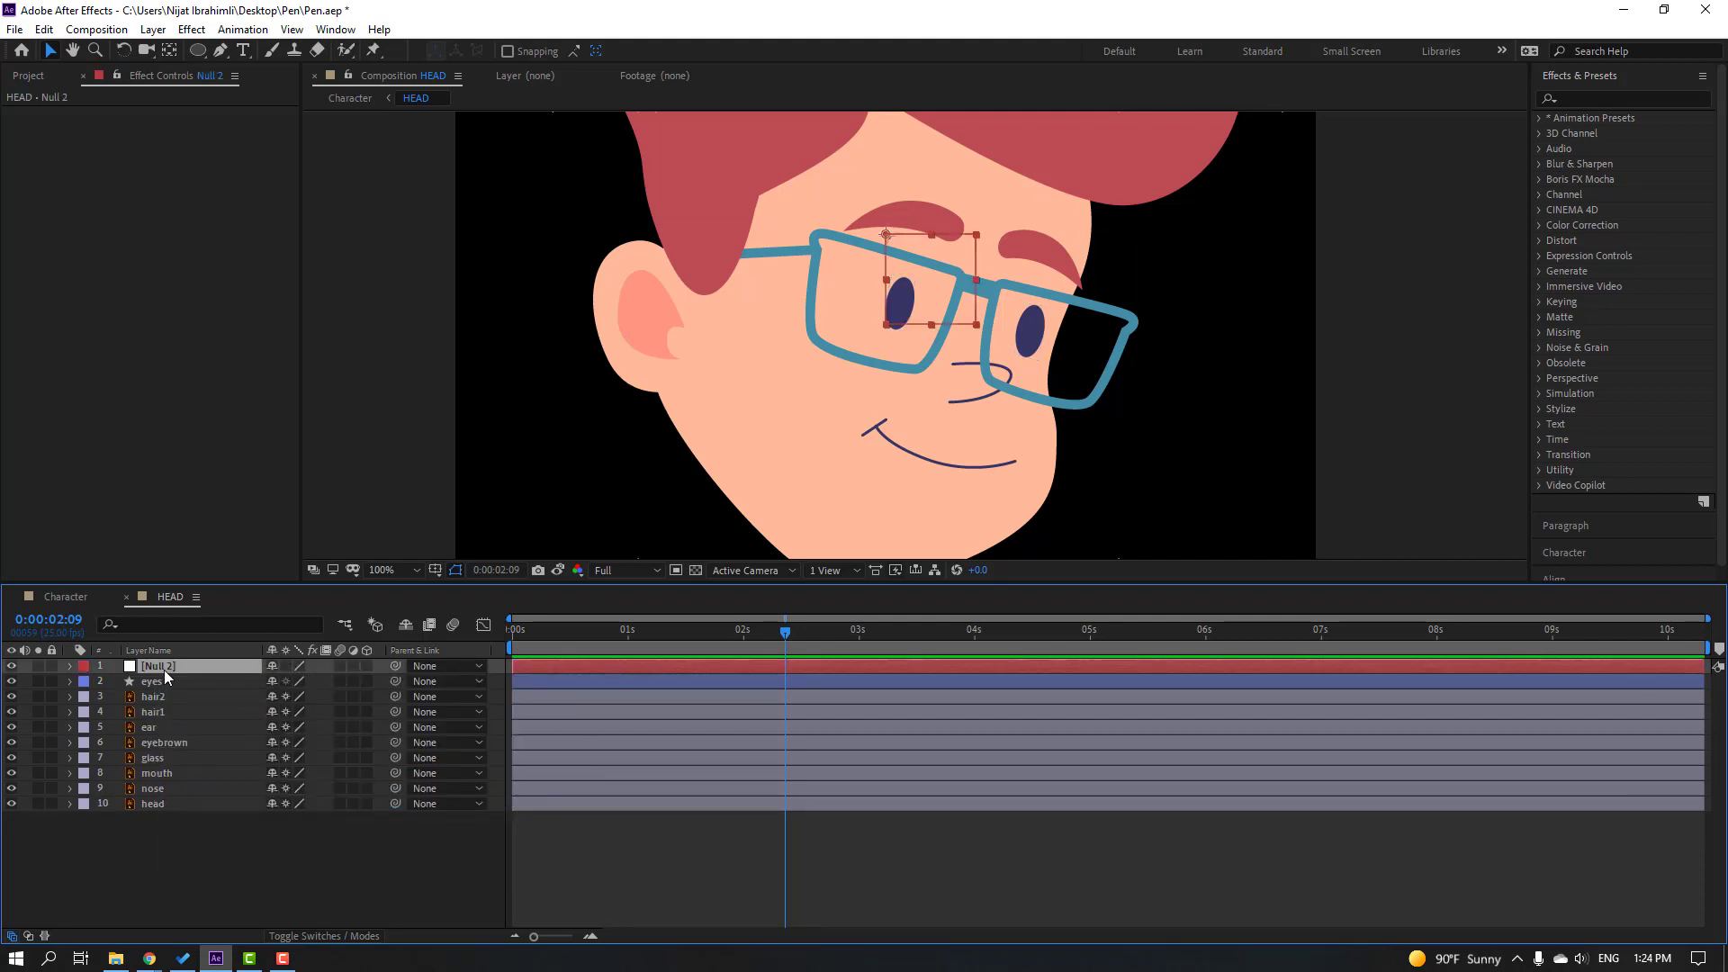
pyautogui.press('Return')
pyautogui.write('Face Controller')
pyautogui.press('Return')
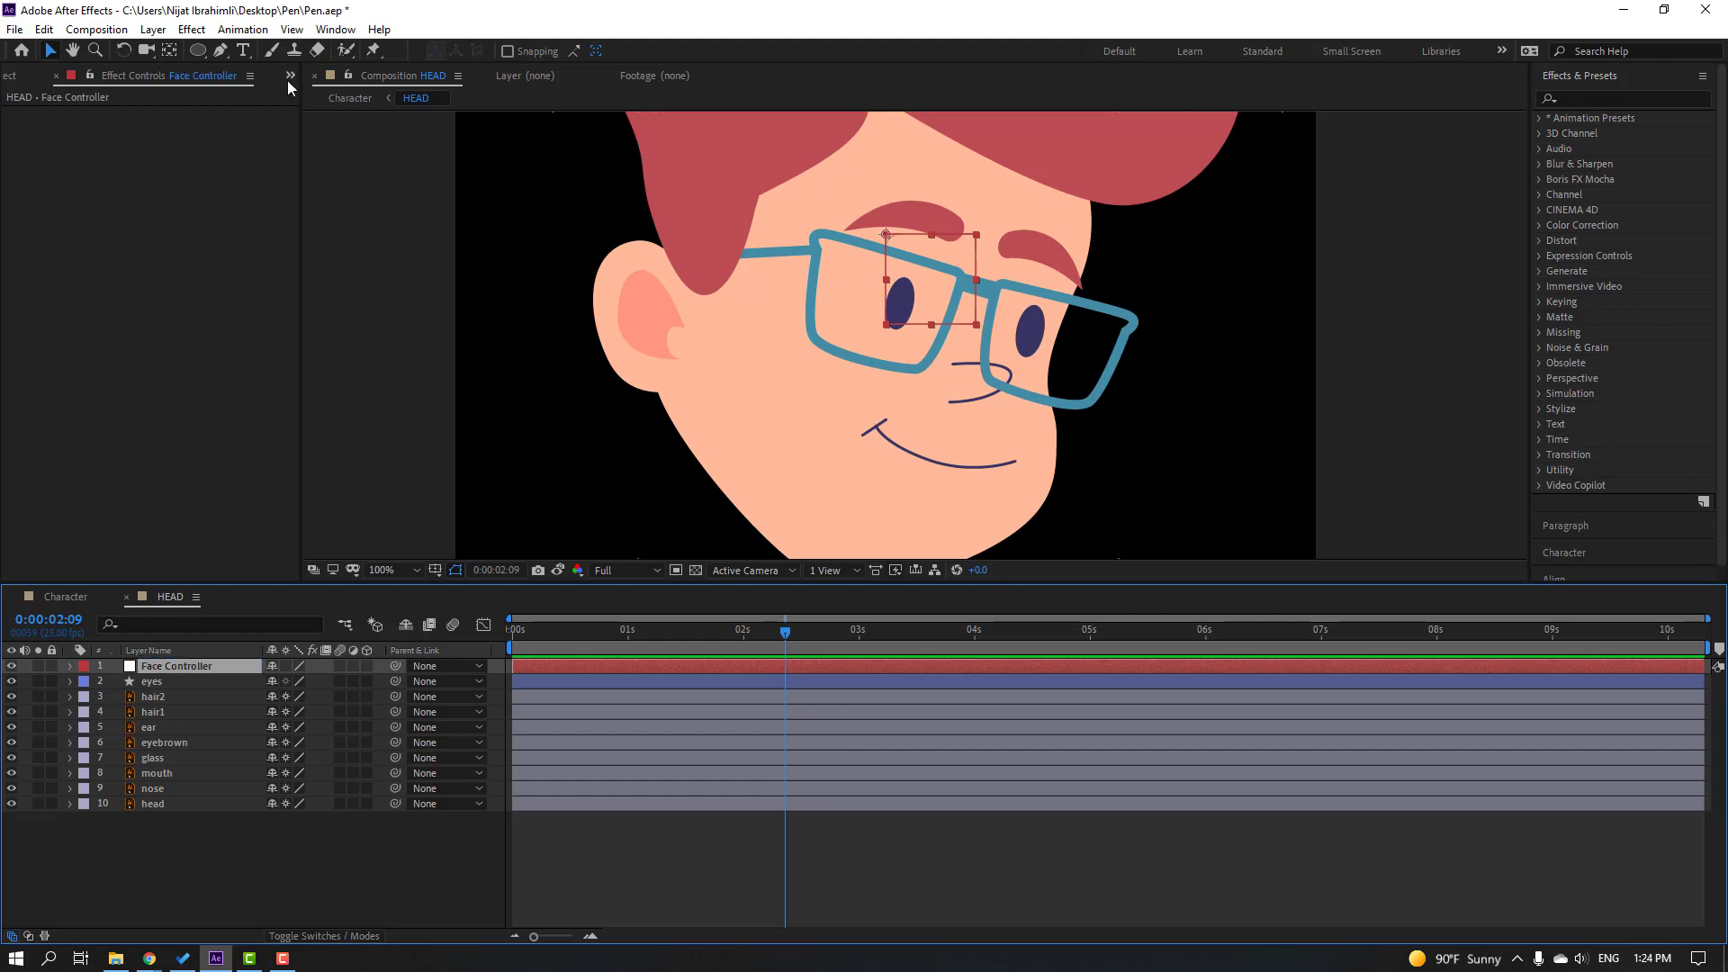
# Step: Center the Face Controller's anchor point and place the null on the face between the eyes, at about 543.0, 606.0
pyautogui.doubleClick(167, 54)
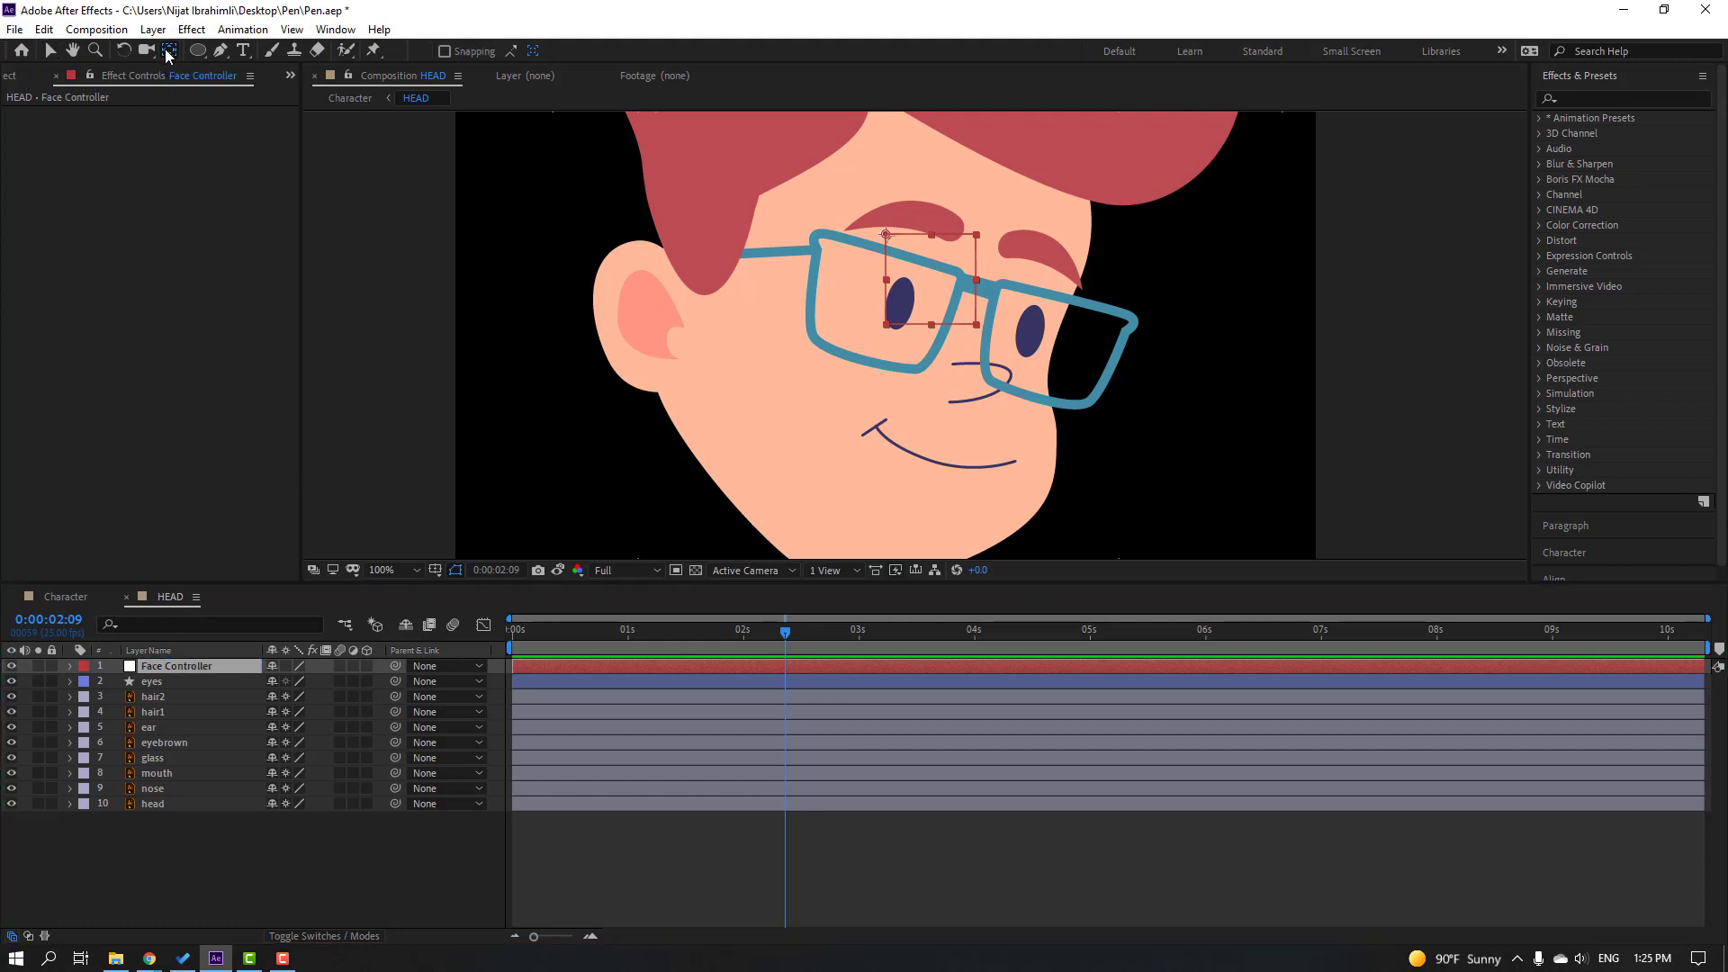
pyautogui.press('v')
pyautogui.moveTo(945, 287); pyautogui.dragTo(959, 353)
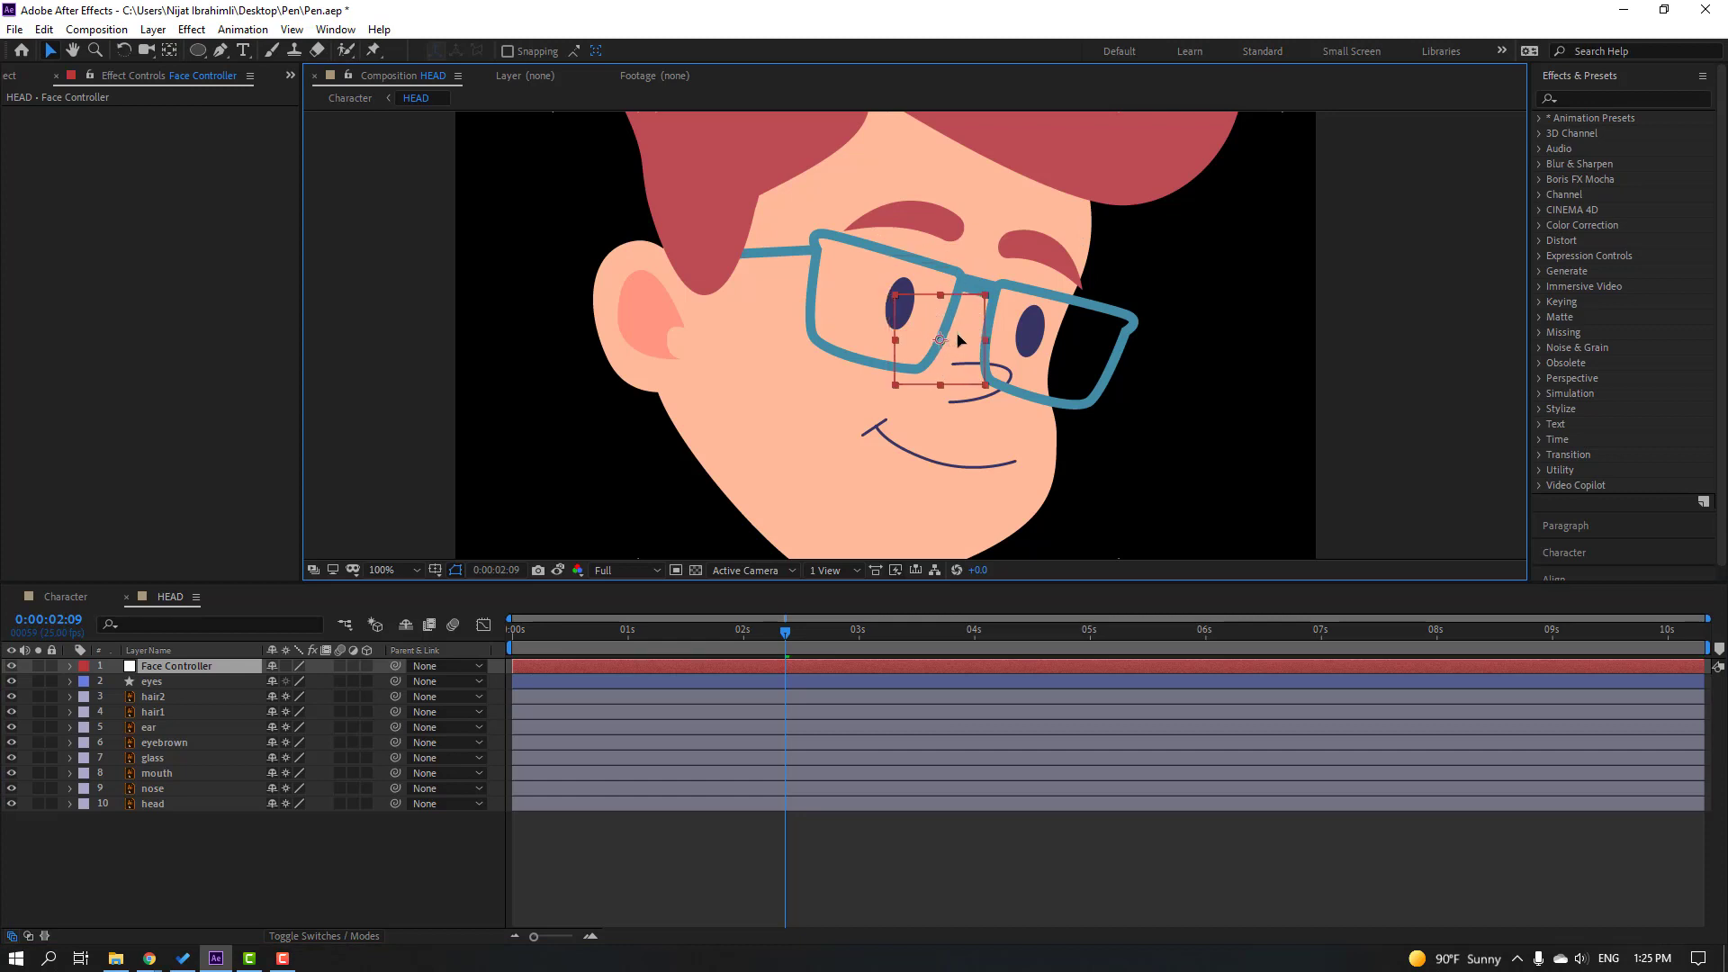
# Step: Parent the eyes, eyebrown, glass, mouth and nose layers to Face Controller
pyautogui.click(154, 684)
pyautogui.keyDown('ctrl'); pyautogui.click(173, 743); pyautogui.keyUp('ctrl')
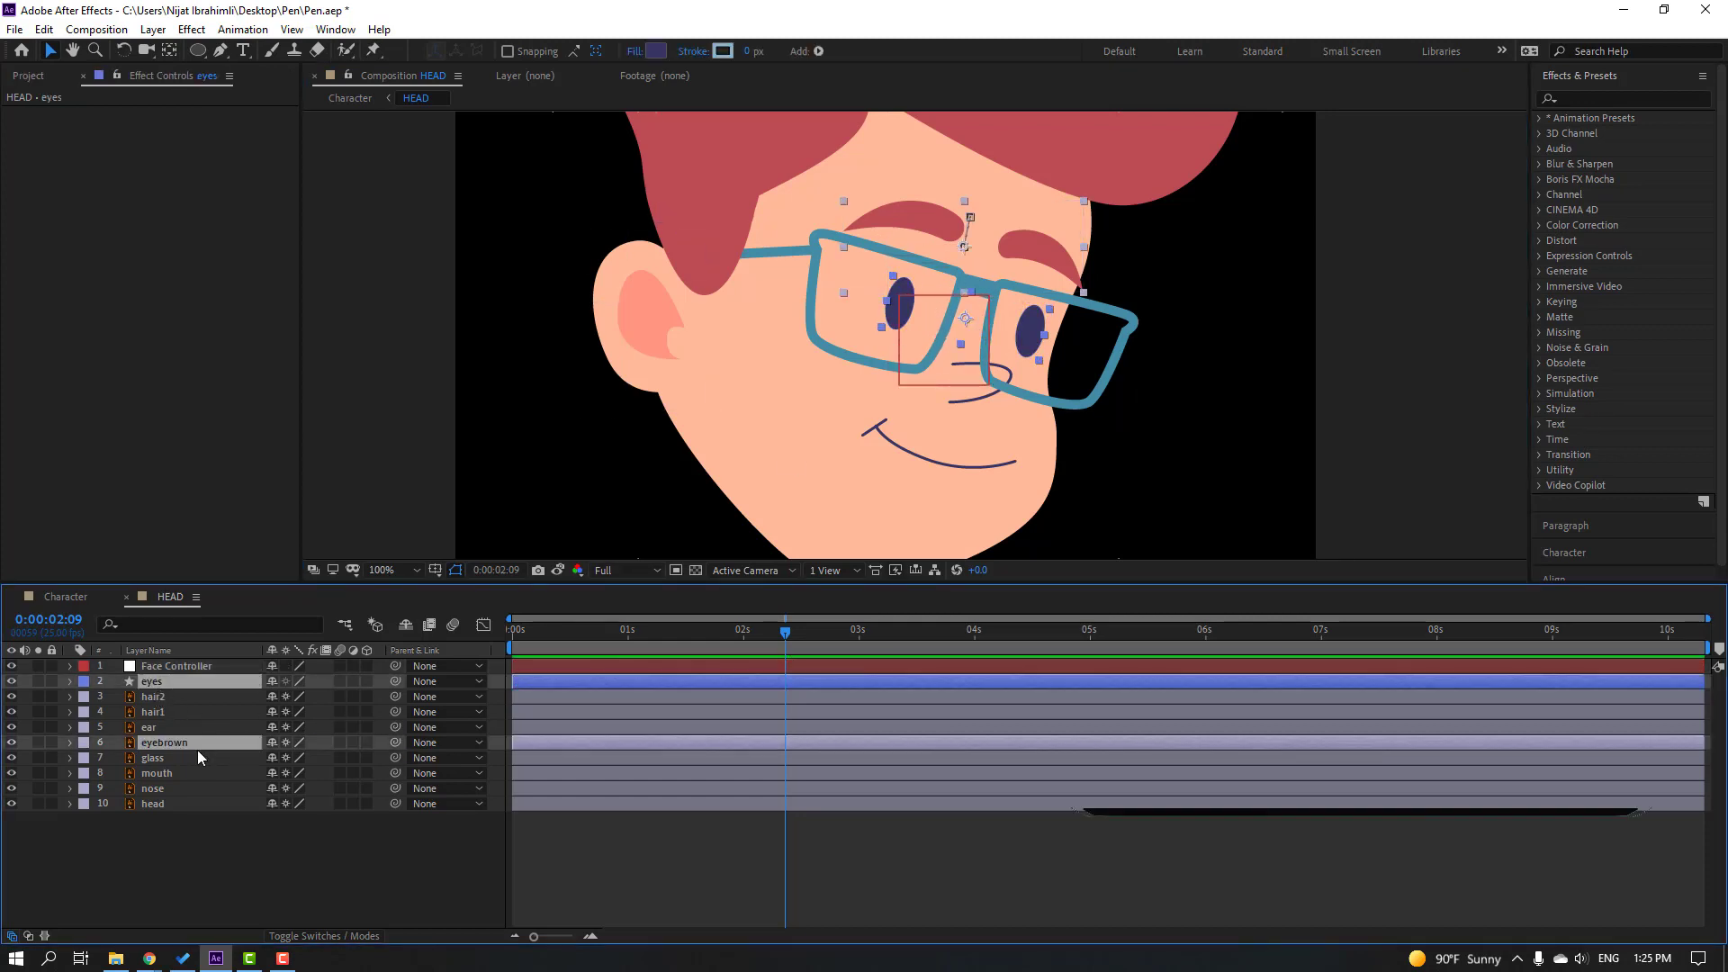
pyautogui.keyDown('ctrl'); pyautogui.click(169, 759); pyautogui.keyUp('ctrl')
pyautogui.keyDown('ctrl'); pyautogui.click(177, 774); pyautogui.keyUp('ctrl')
pyautogui.keyDown('ctrl'); pyautogui.click(171, 789); pyautogui.keyUp('ctrl')
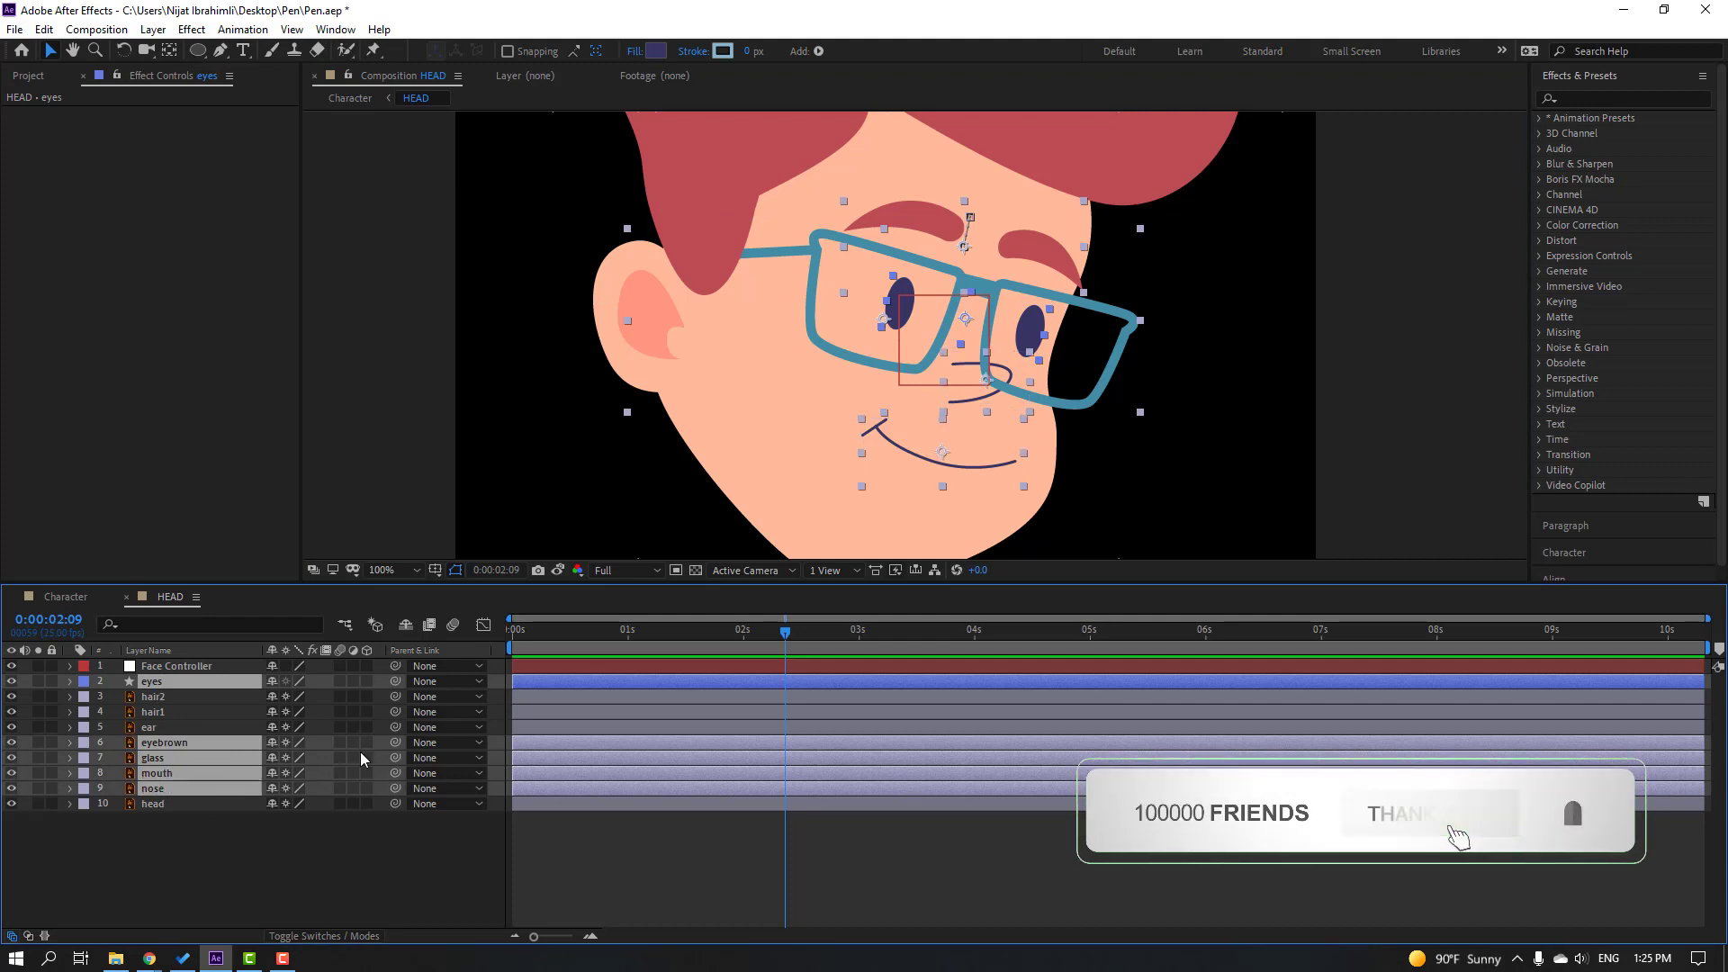
pyautogui.moveTo(395, 682); pyautogui.dragTo(193, 668)
# Step: Add a Position keyframe to Face Controller at 0:00:00:05, matching the first head keyframe in the Character composition
pyautogui.click(173, 667)
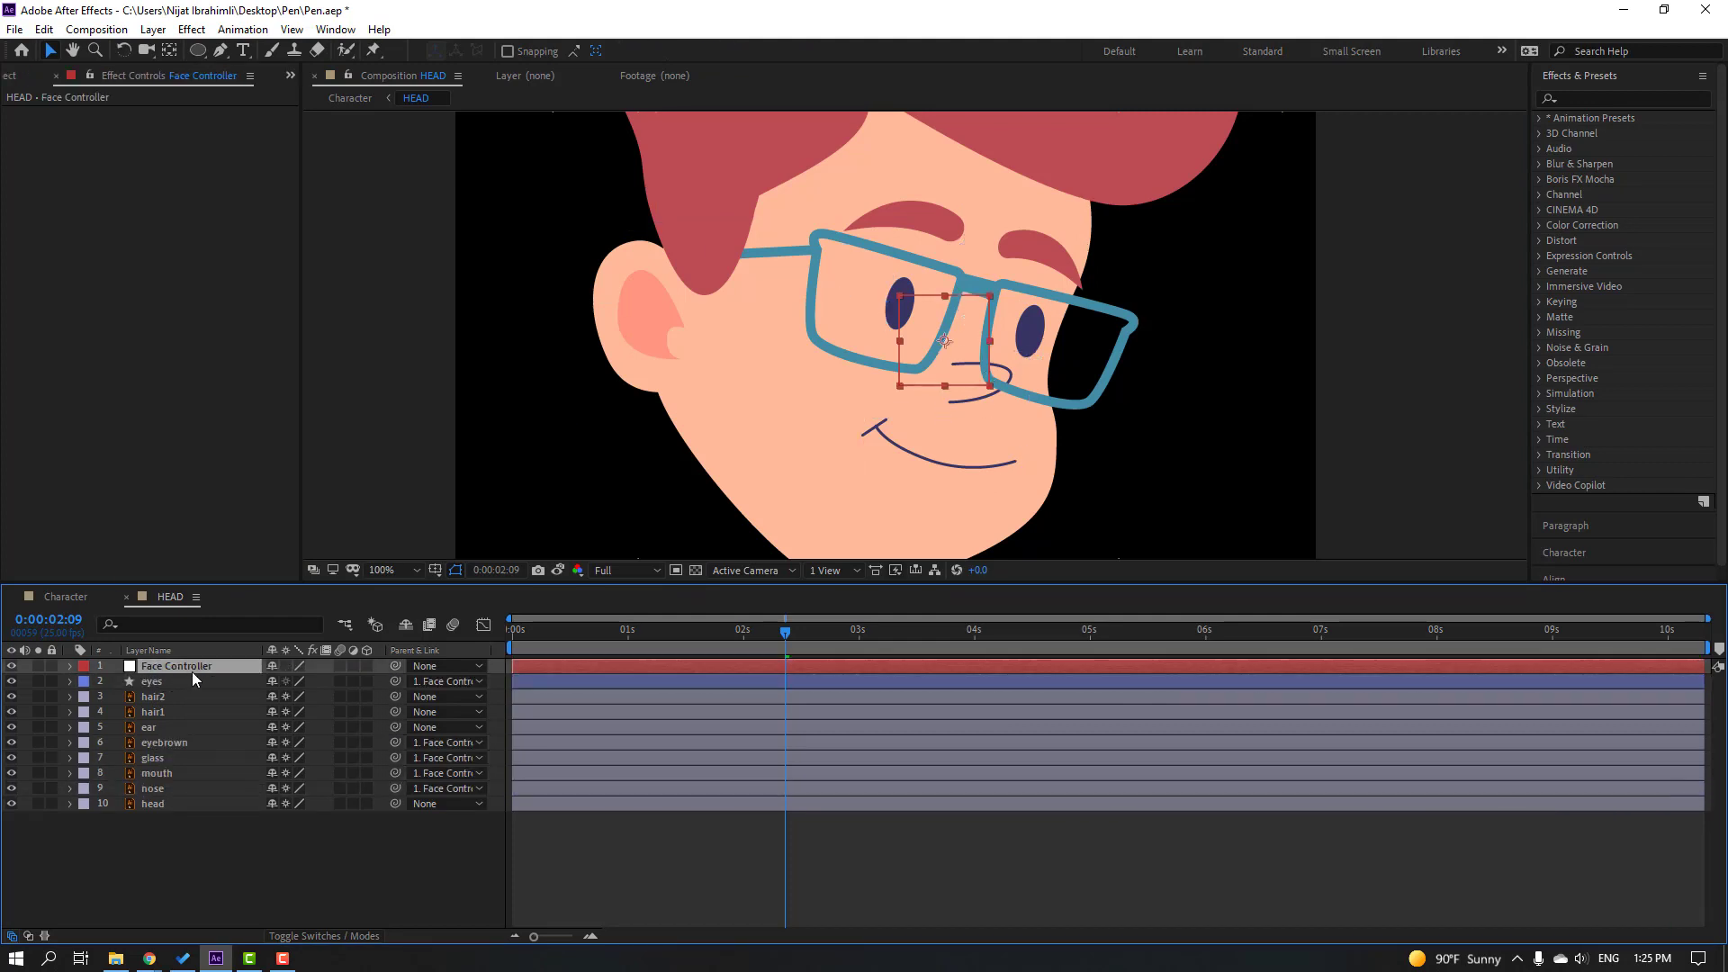
pyautogui.press('p')
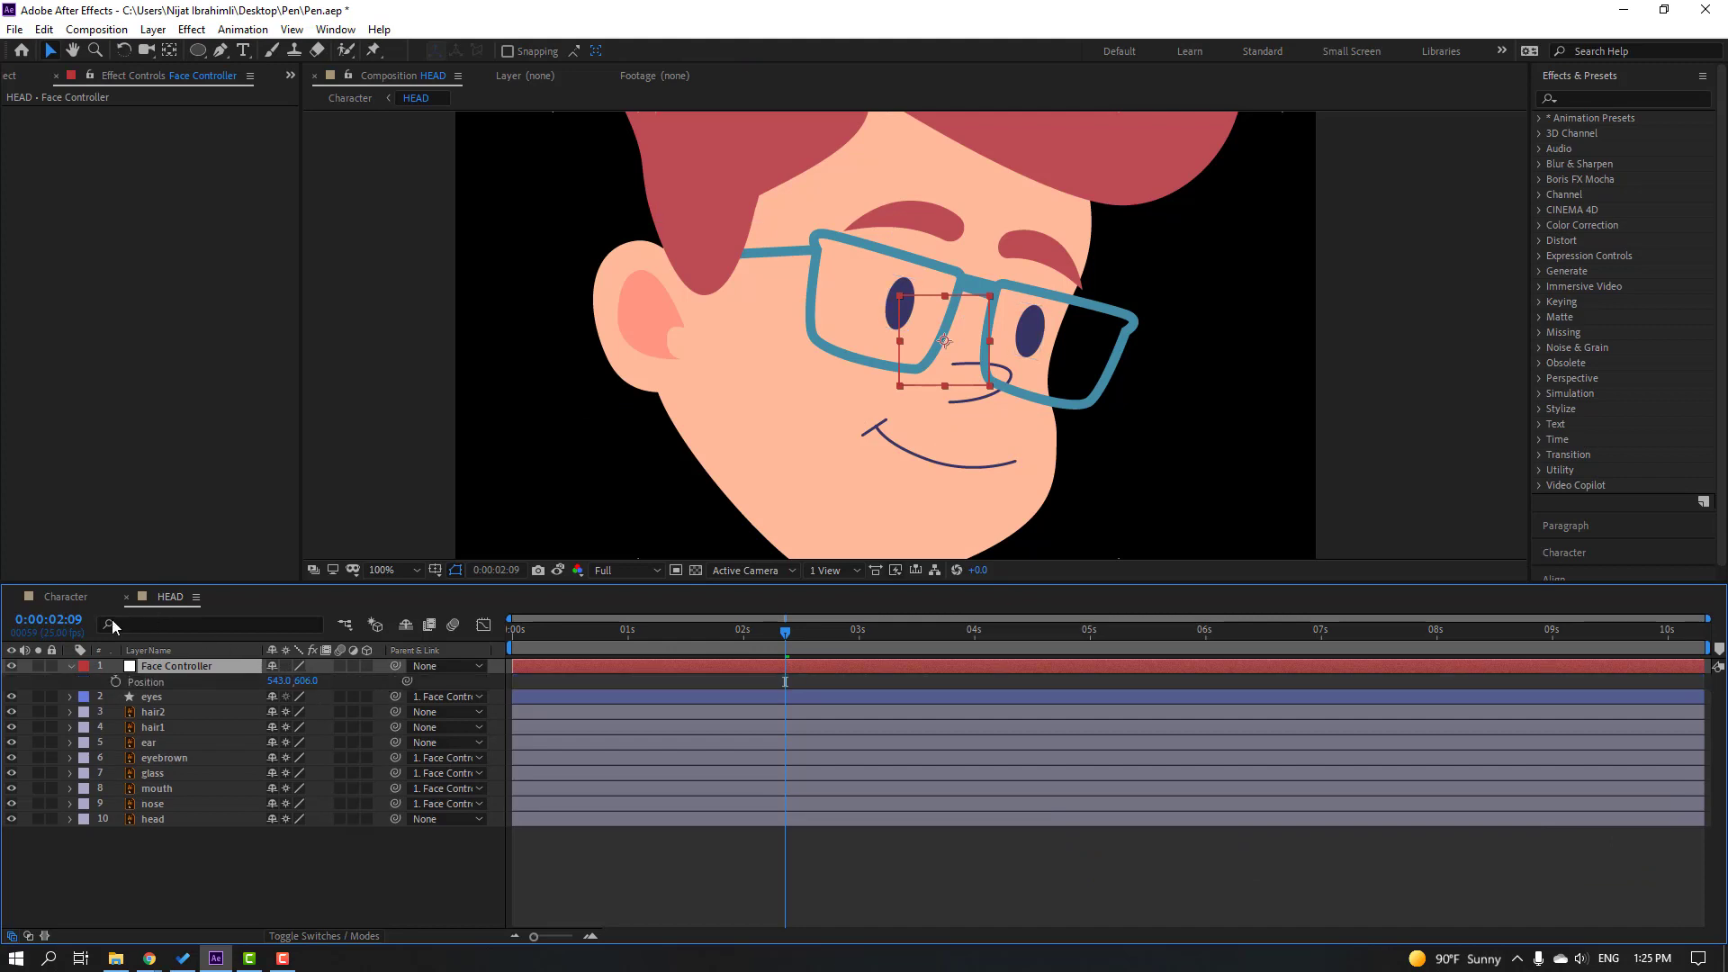
pyautogui.click(59, 597)
pyautogui.moveTo(549, 641); pyautogui.dragTo(535, 641)
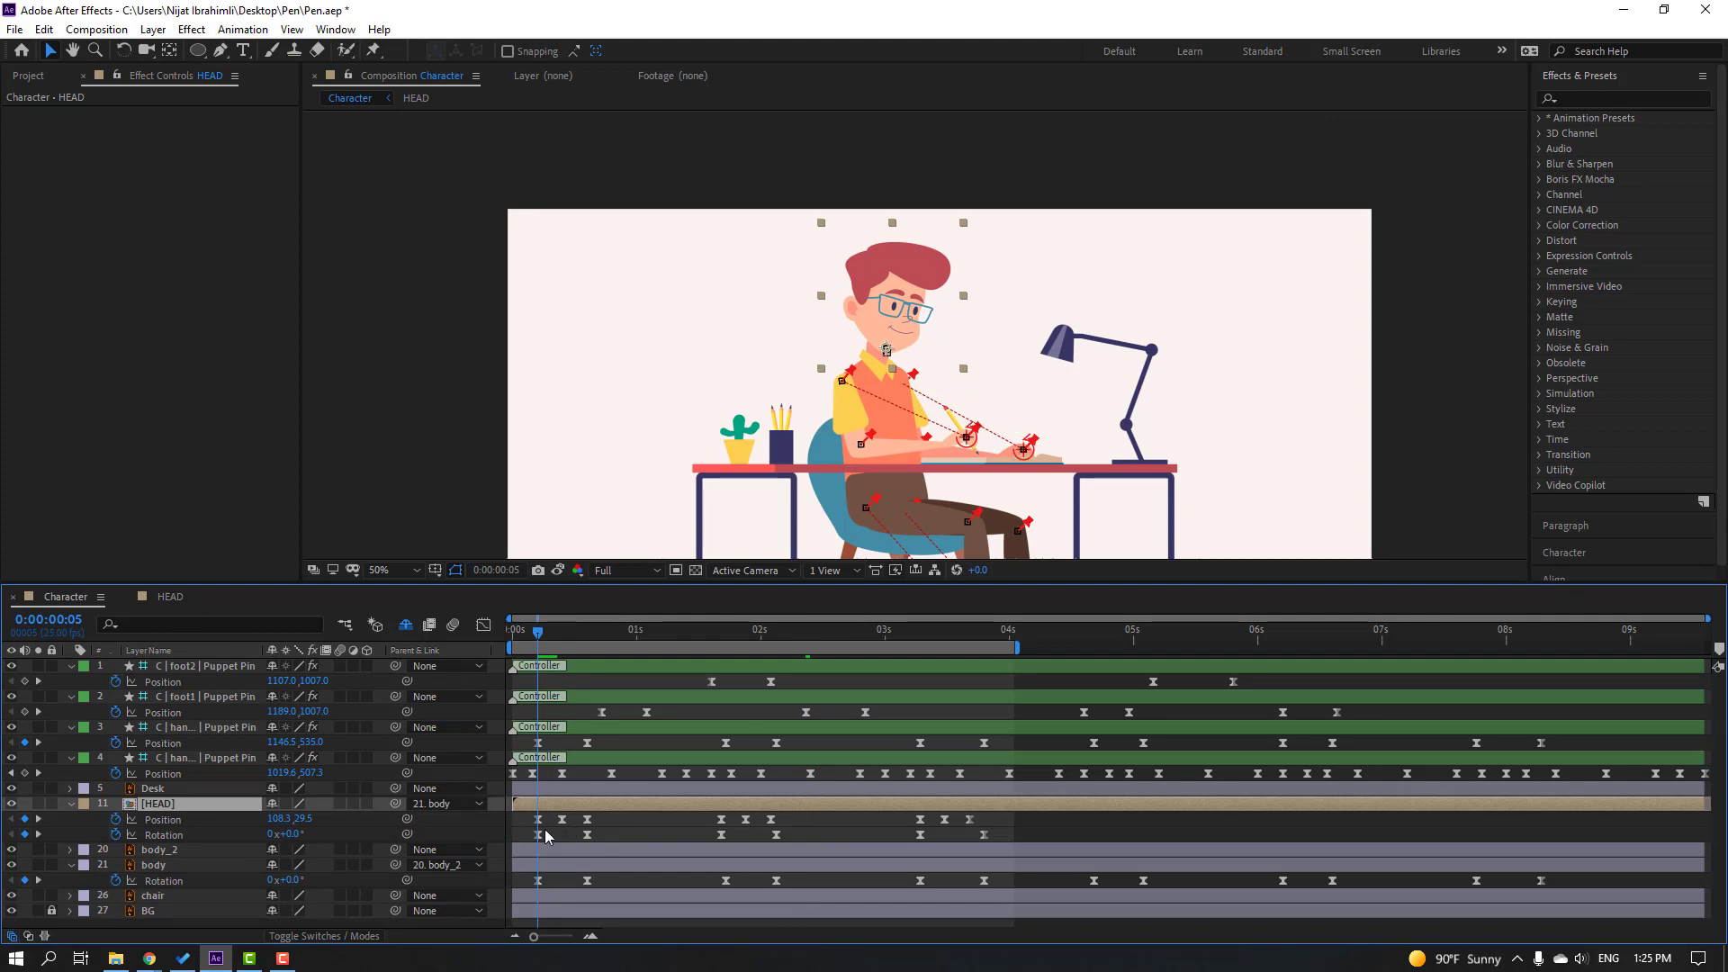
pyautogui.click(170, 597)
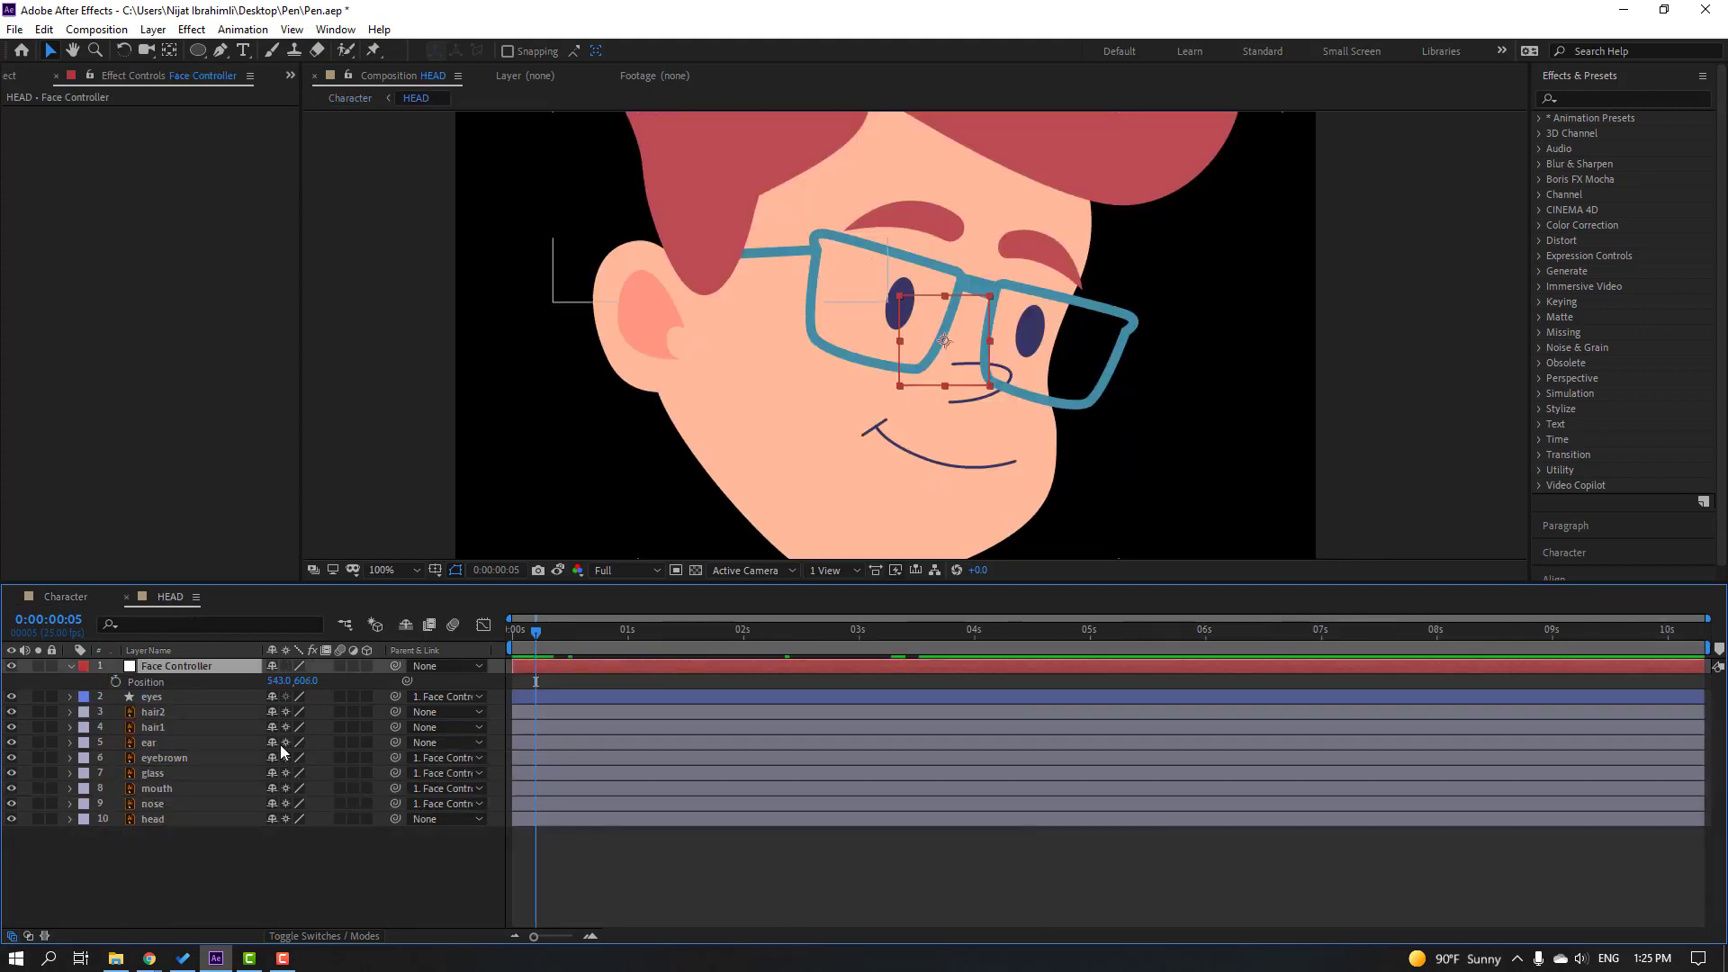
pyautogui.click(115, 682)
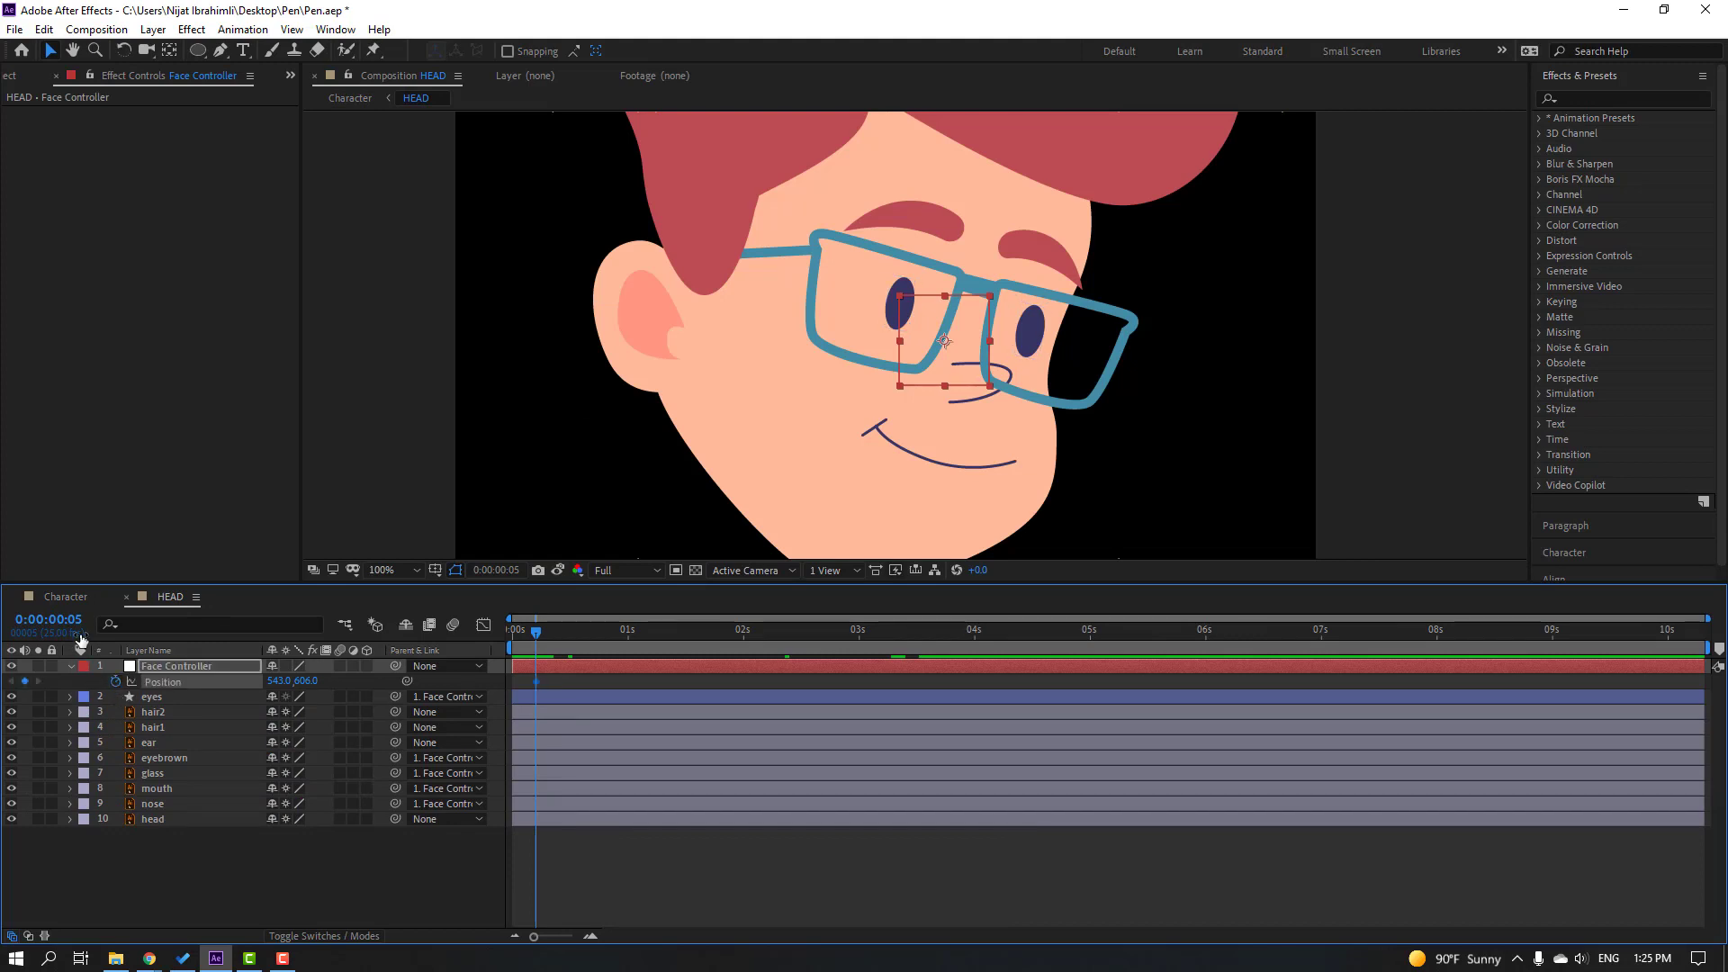
# Step: Lower Face Controller to 539.0, 639.0 at 0:00:00:15, in time with the next head rotation keyframe in the Character composition
pyautogui.click(66, 597)
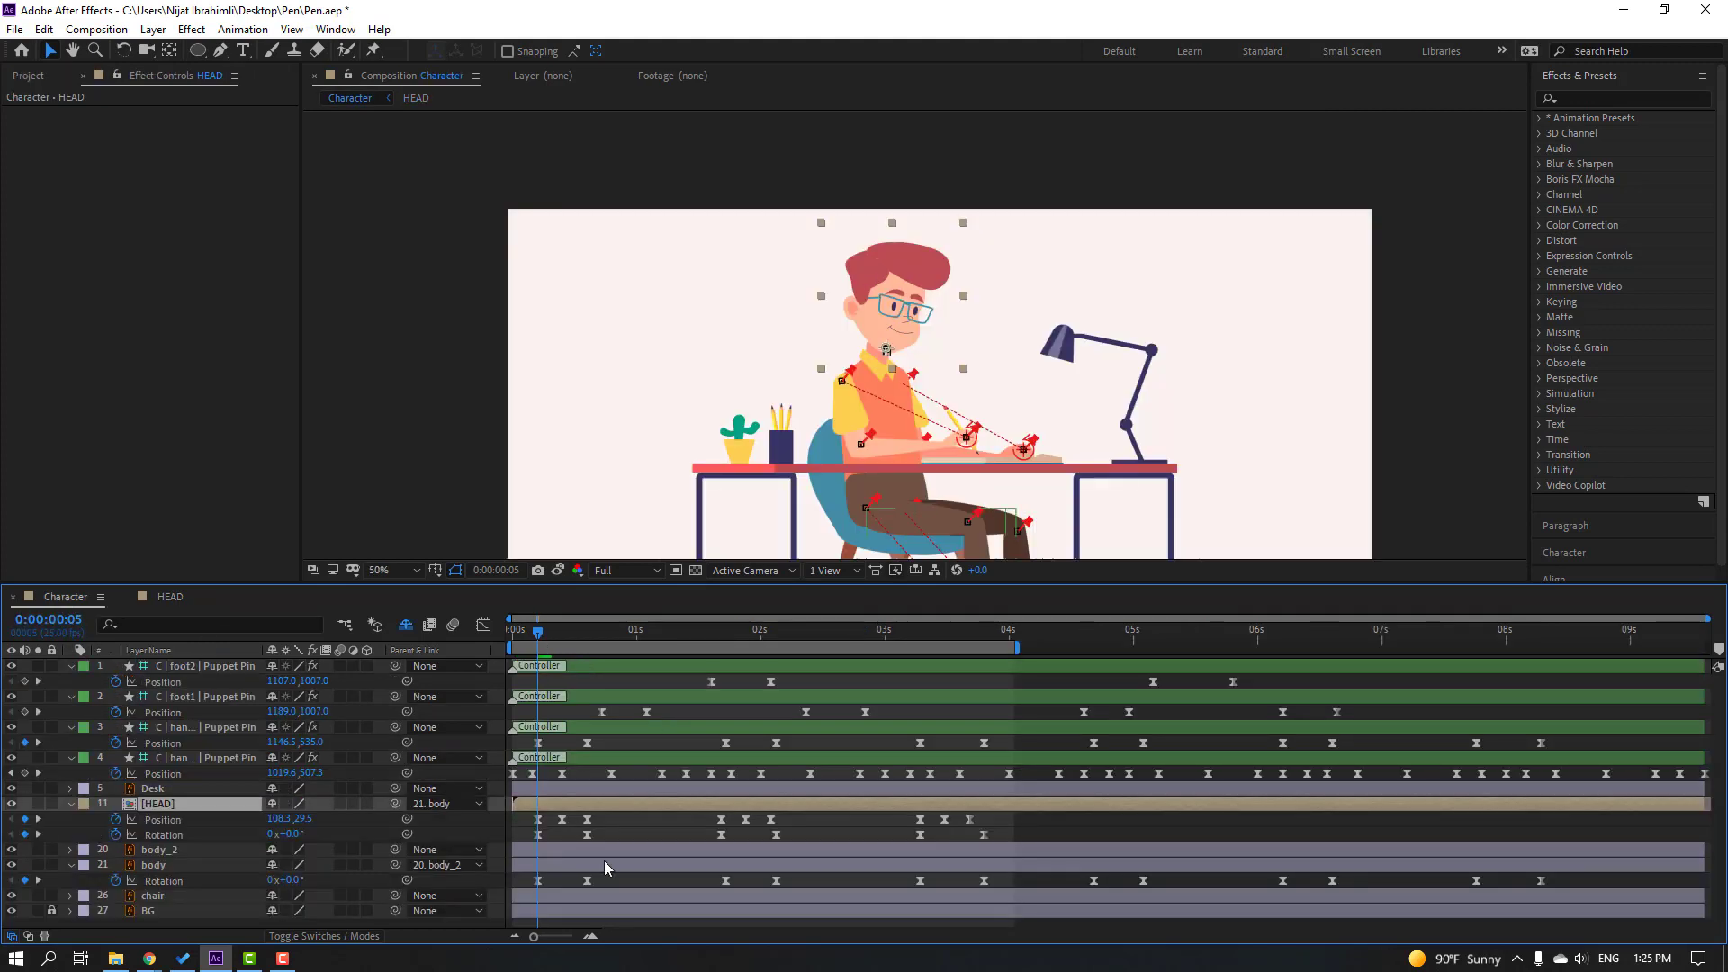
pyautogui.moveTo(540, 639); pyautogui.dragTo(591, 646)
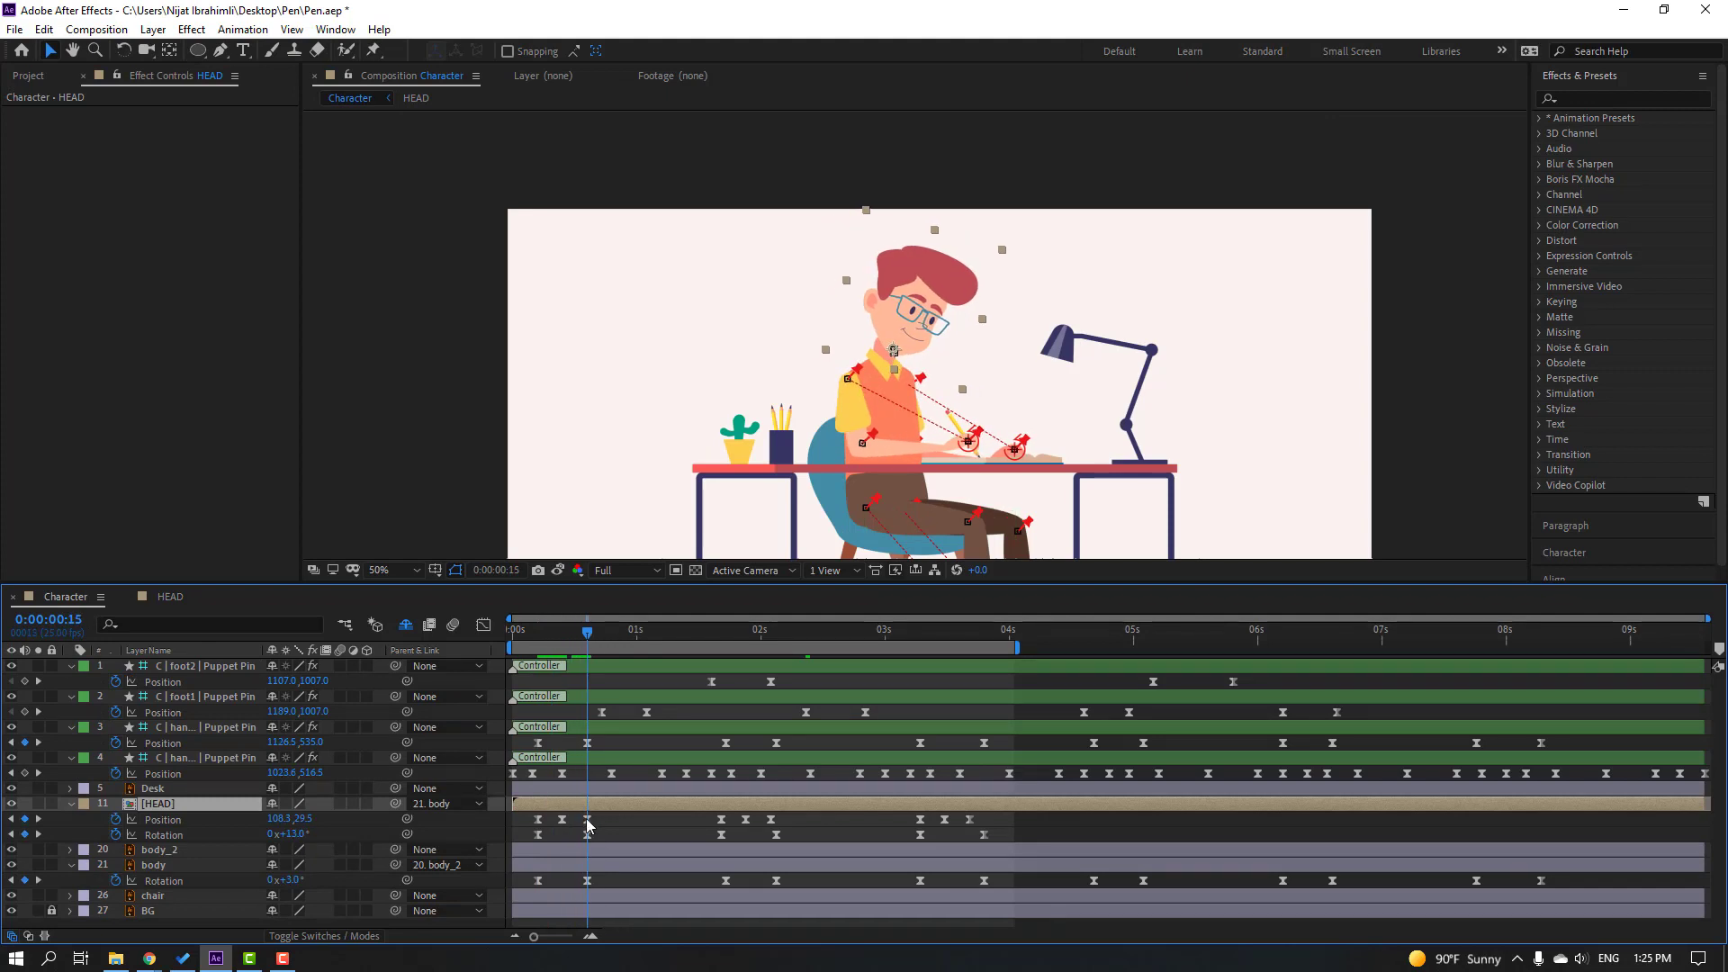
pyautogui.click(160, 597)
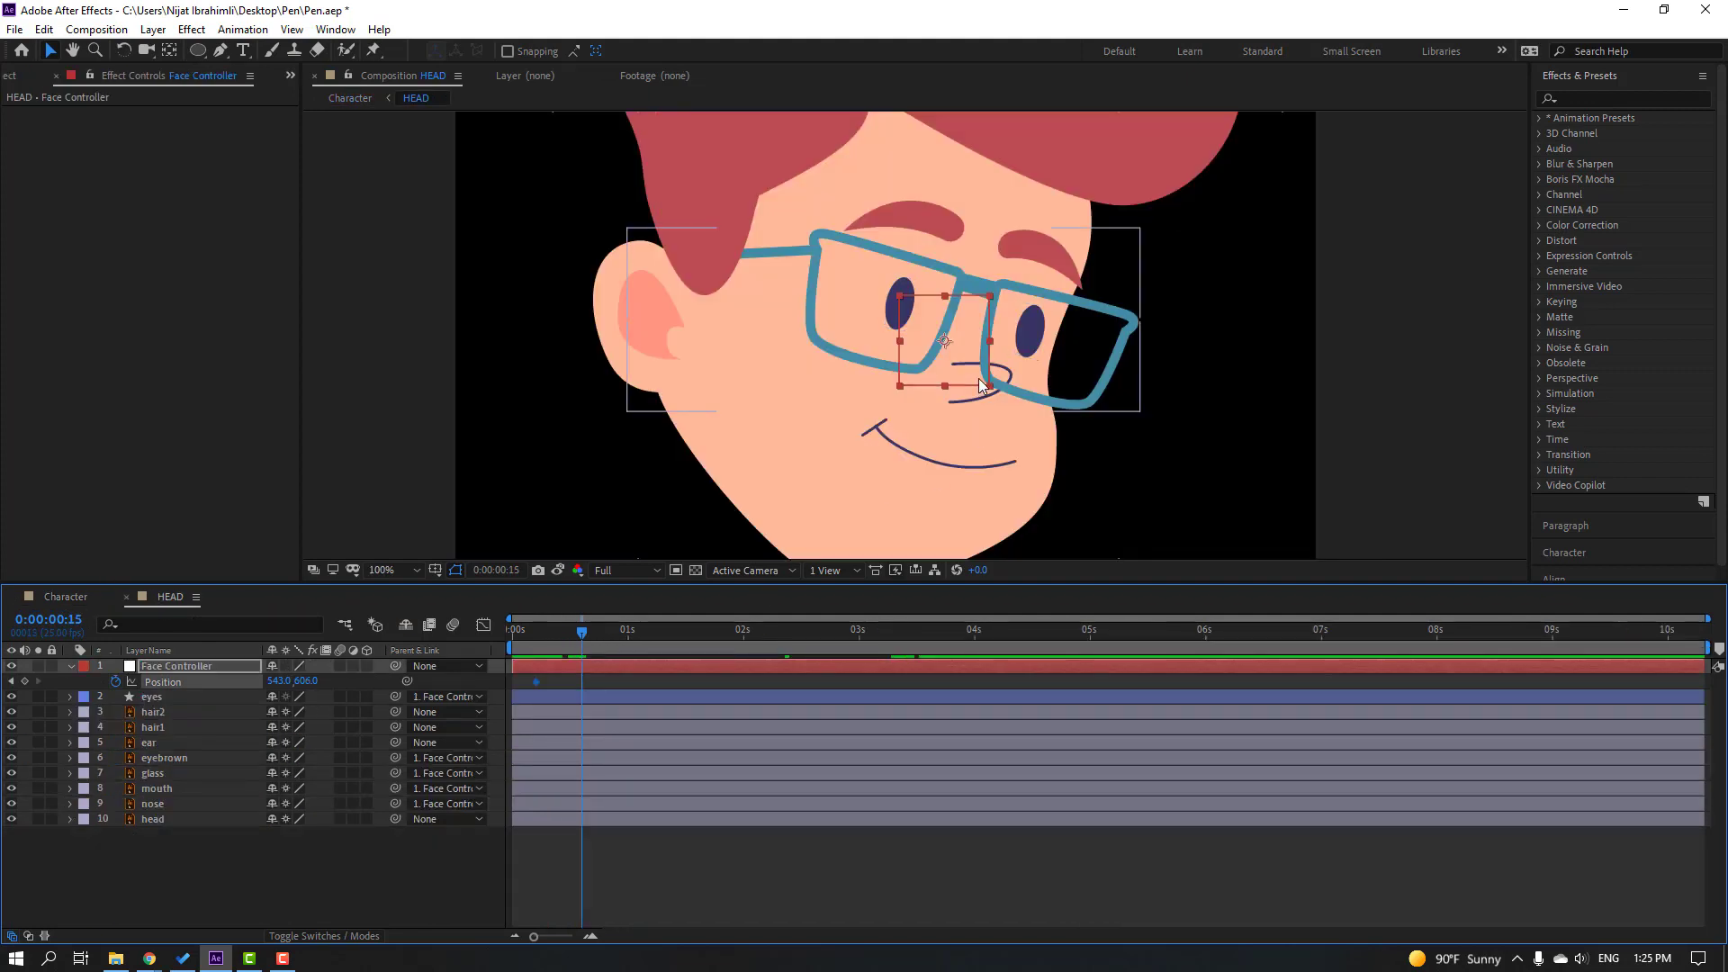
pyautogui.moveTo(958, 353); pyautogui.dragTo(955, 386)
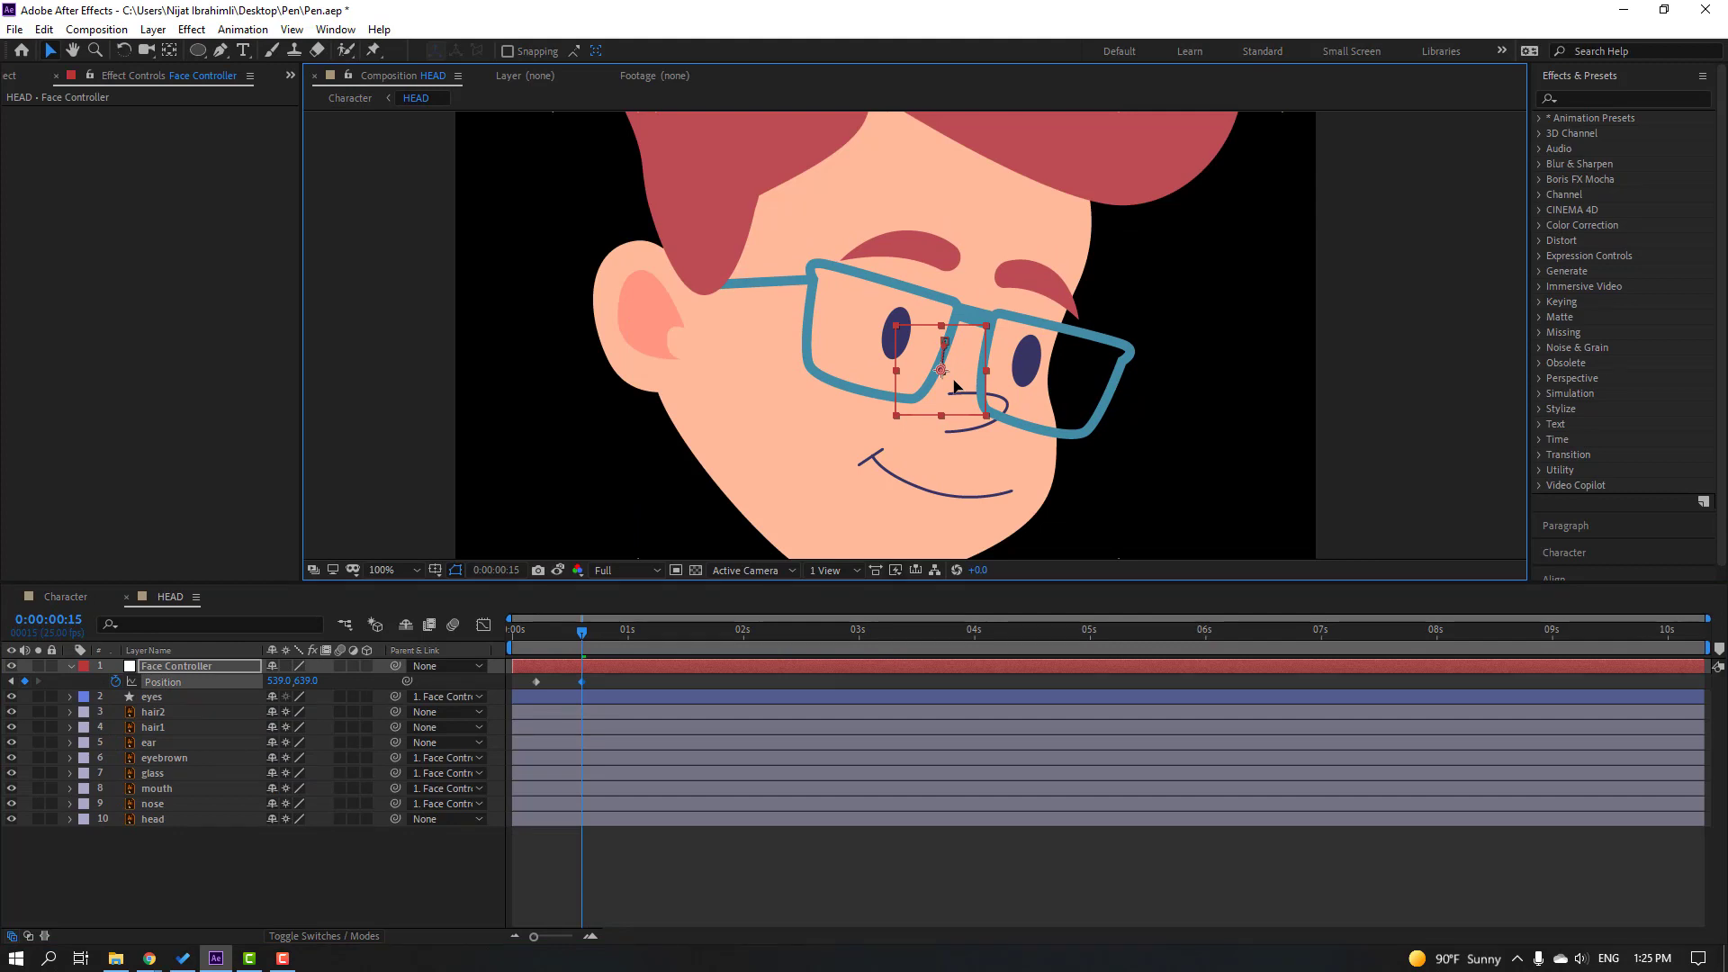
# Step: Hold Face Controller's Position with a keyframe at 0:00:01:17, and raise it to 540.0, 601.0 at 0:00:02:03
pyautogui.click(68, 598)
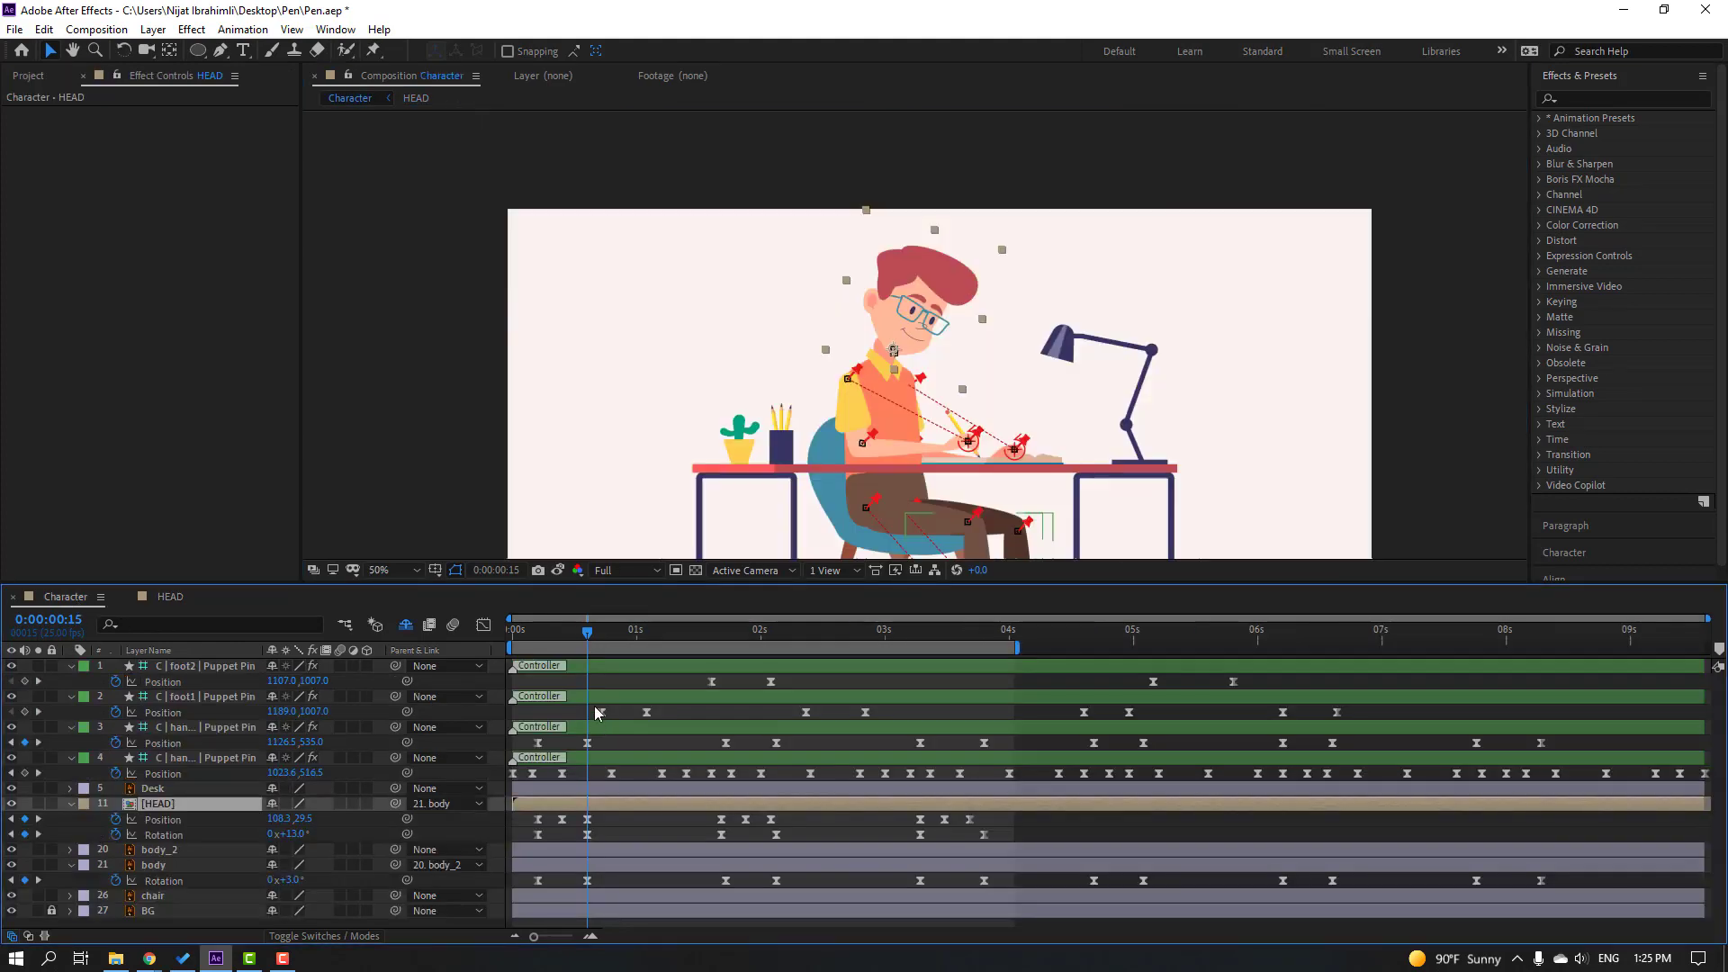
pyautogui.moveTo(522, 643); pyautogui.dragTo(724, 661)
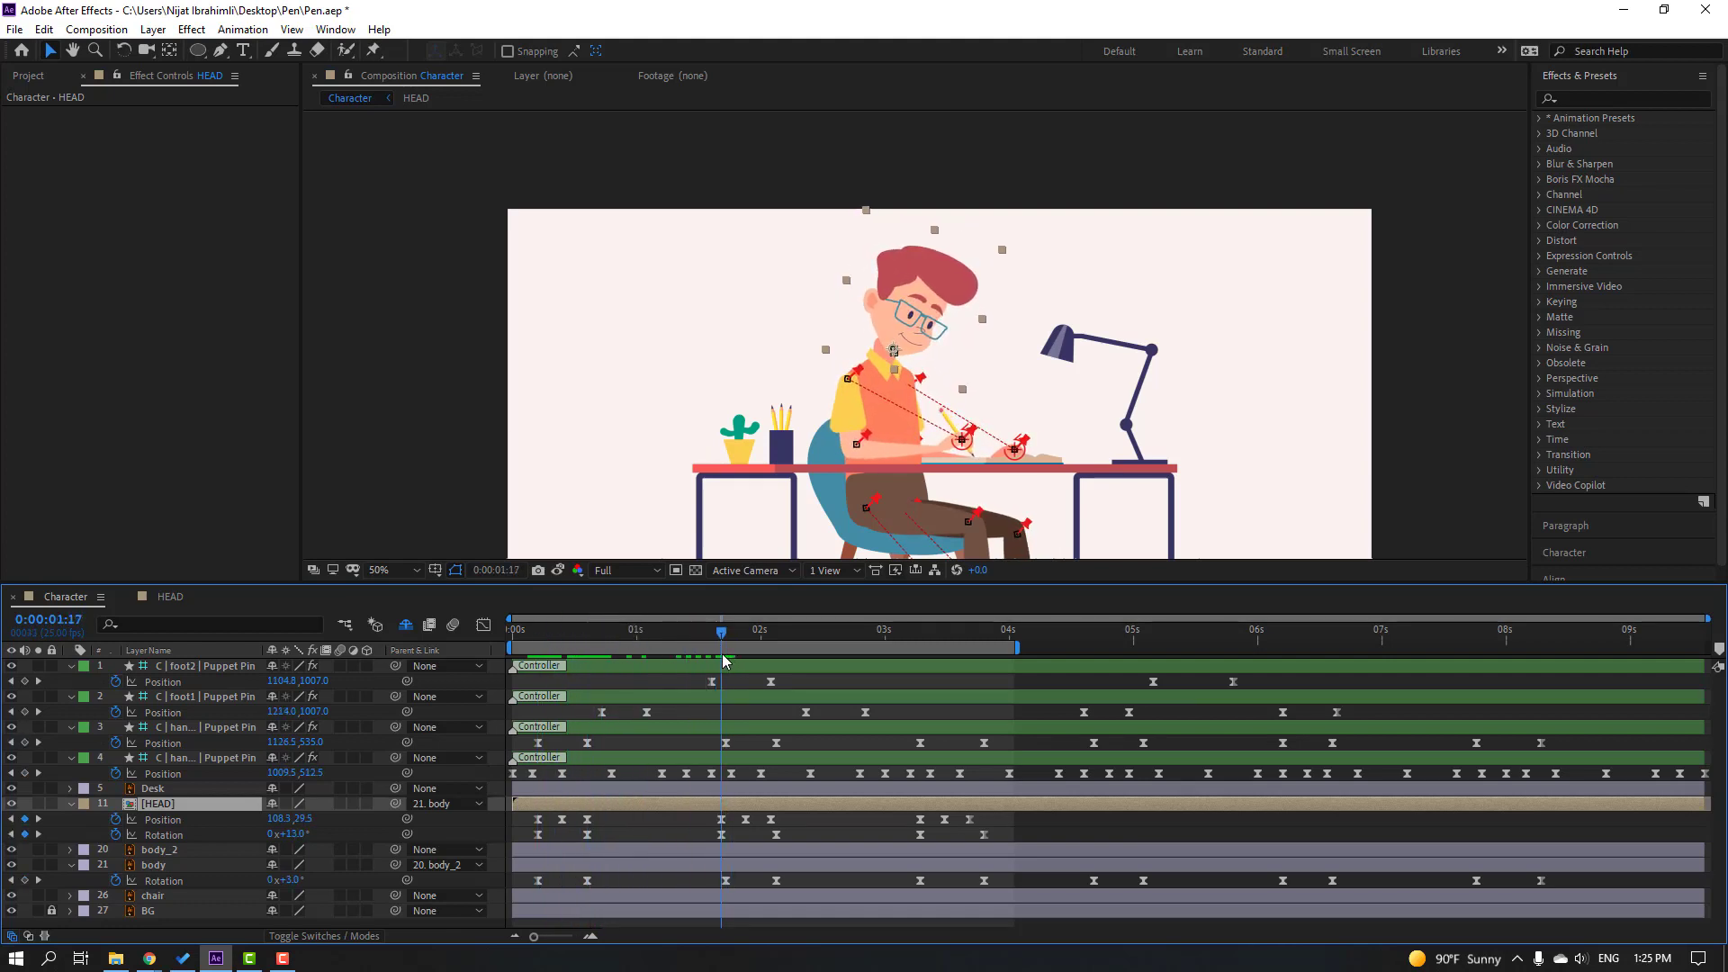
pyautogui.click(158, 597)
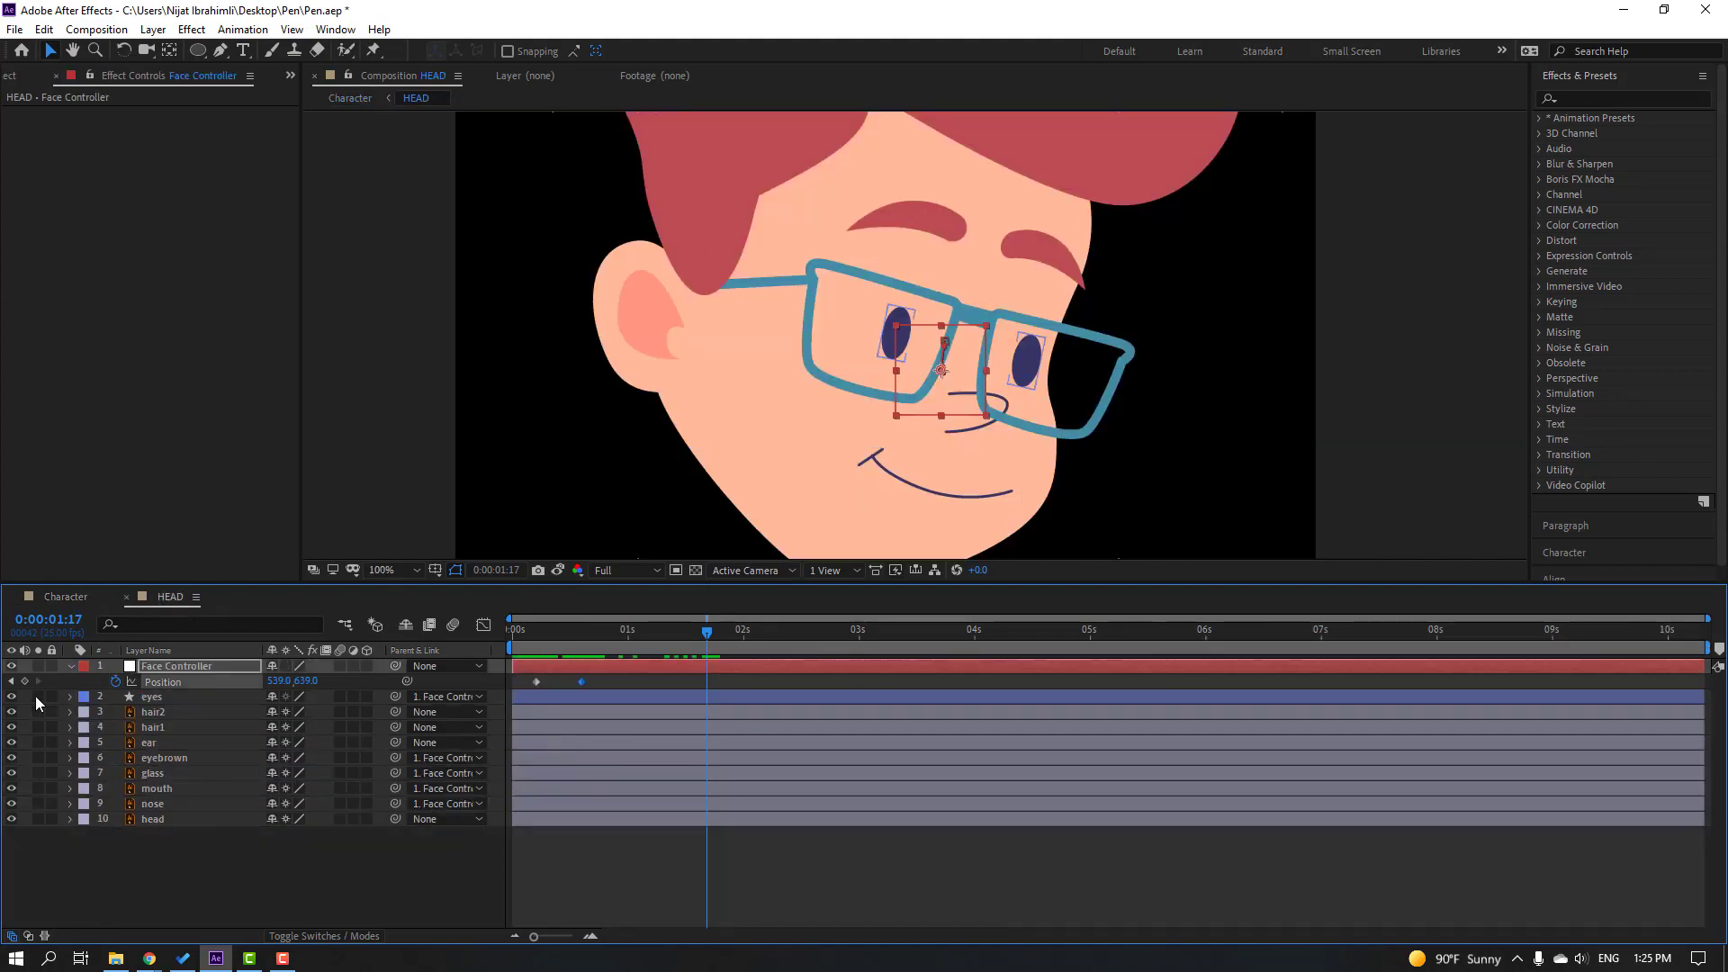
pyautogui.click(68, 596)
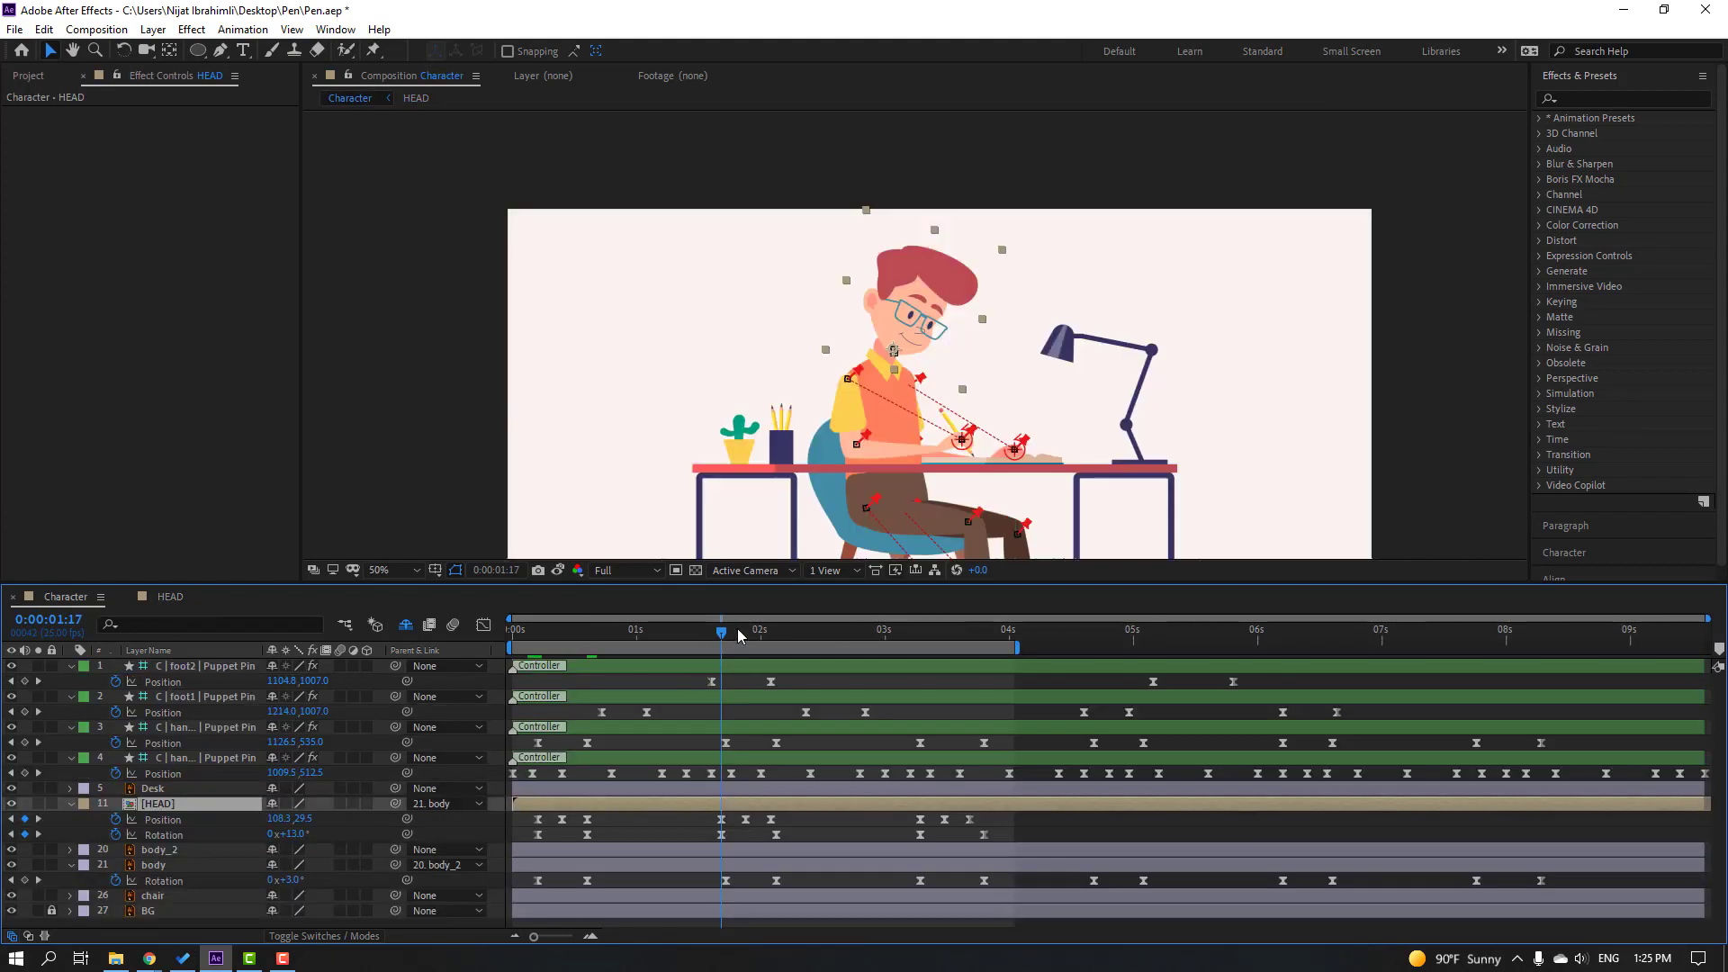
pyautogui.moveTo(738, 635); pyautogui.dragTo(777, 649)
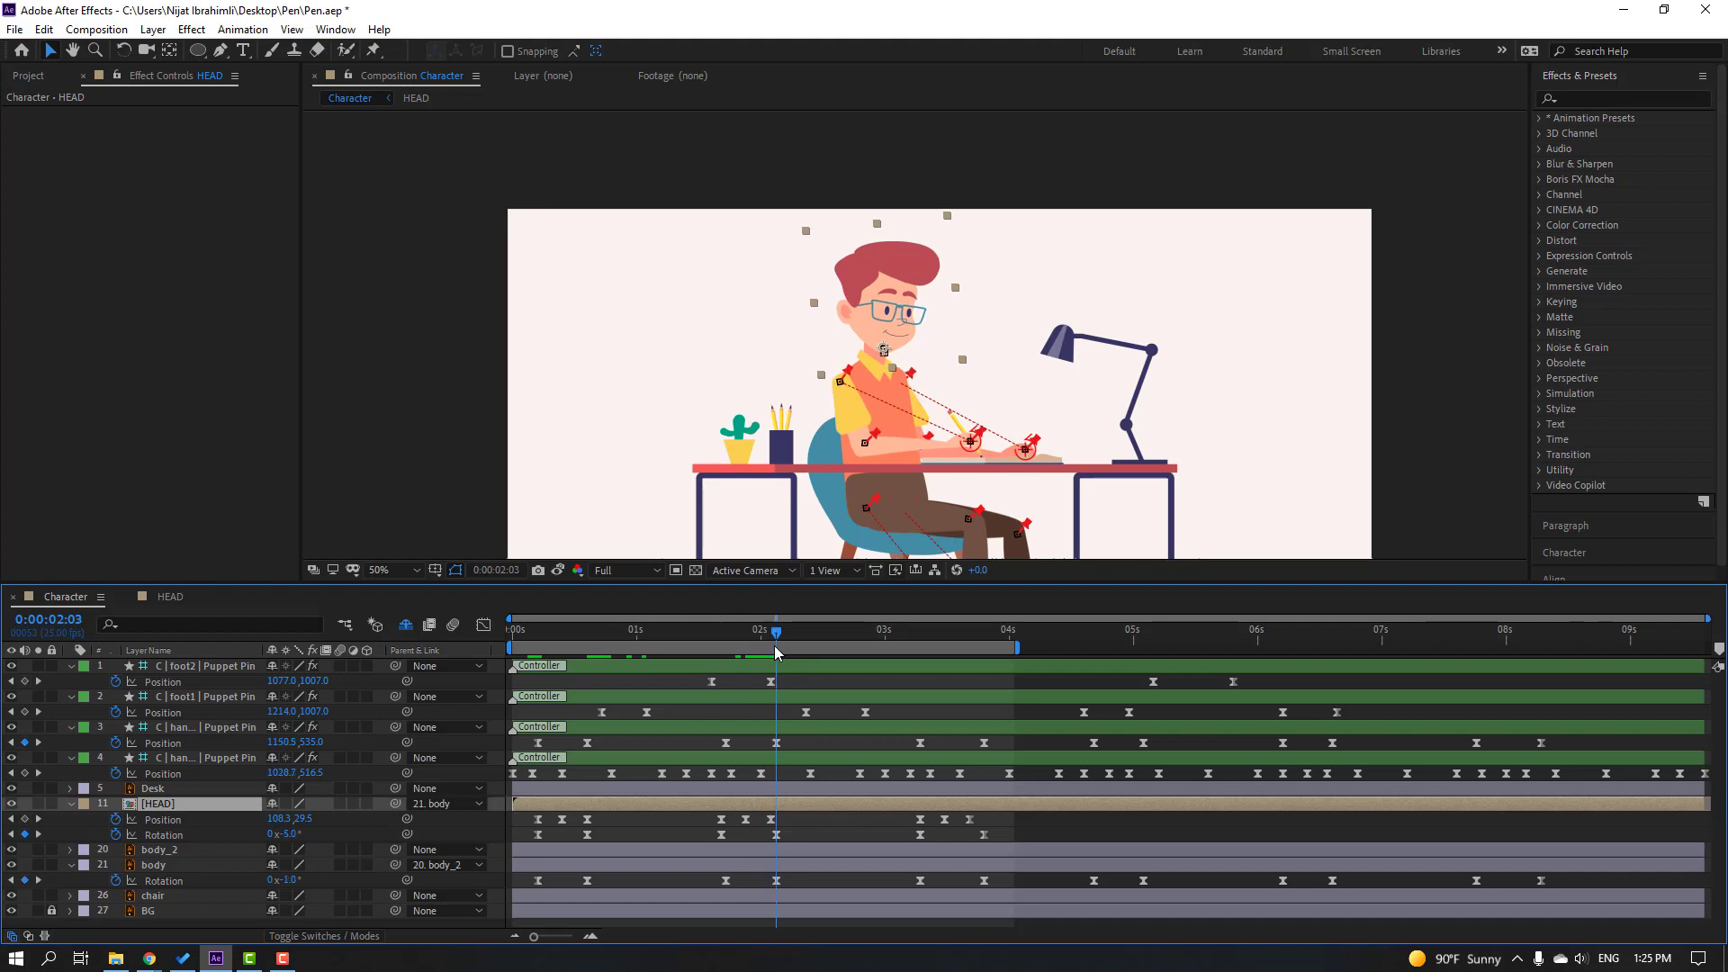
pyautogui.click(170, 597)
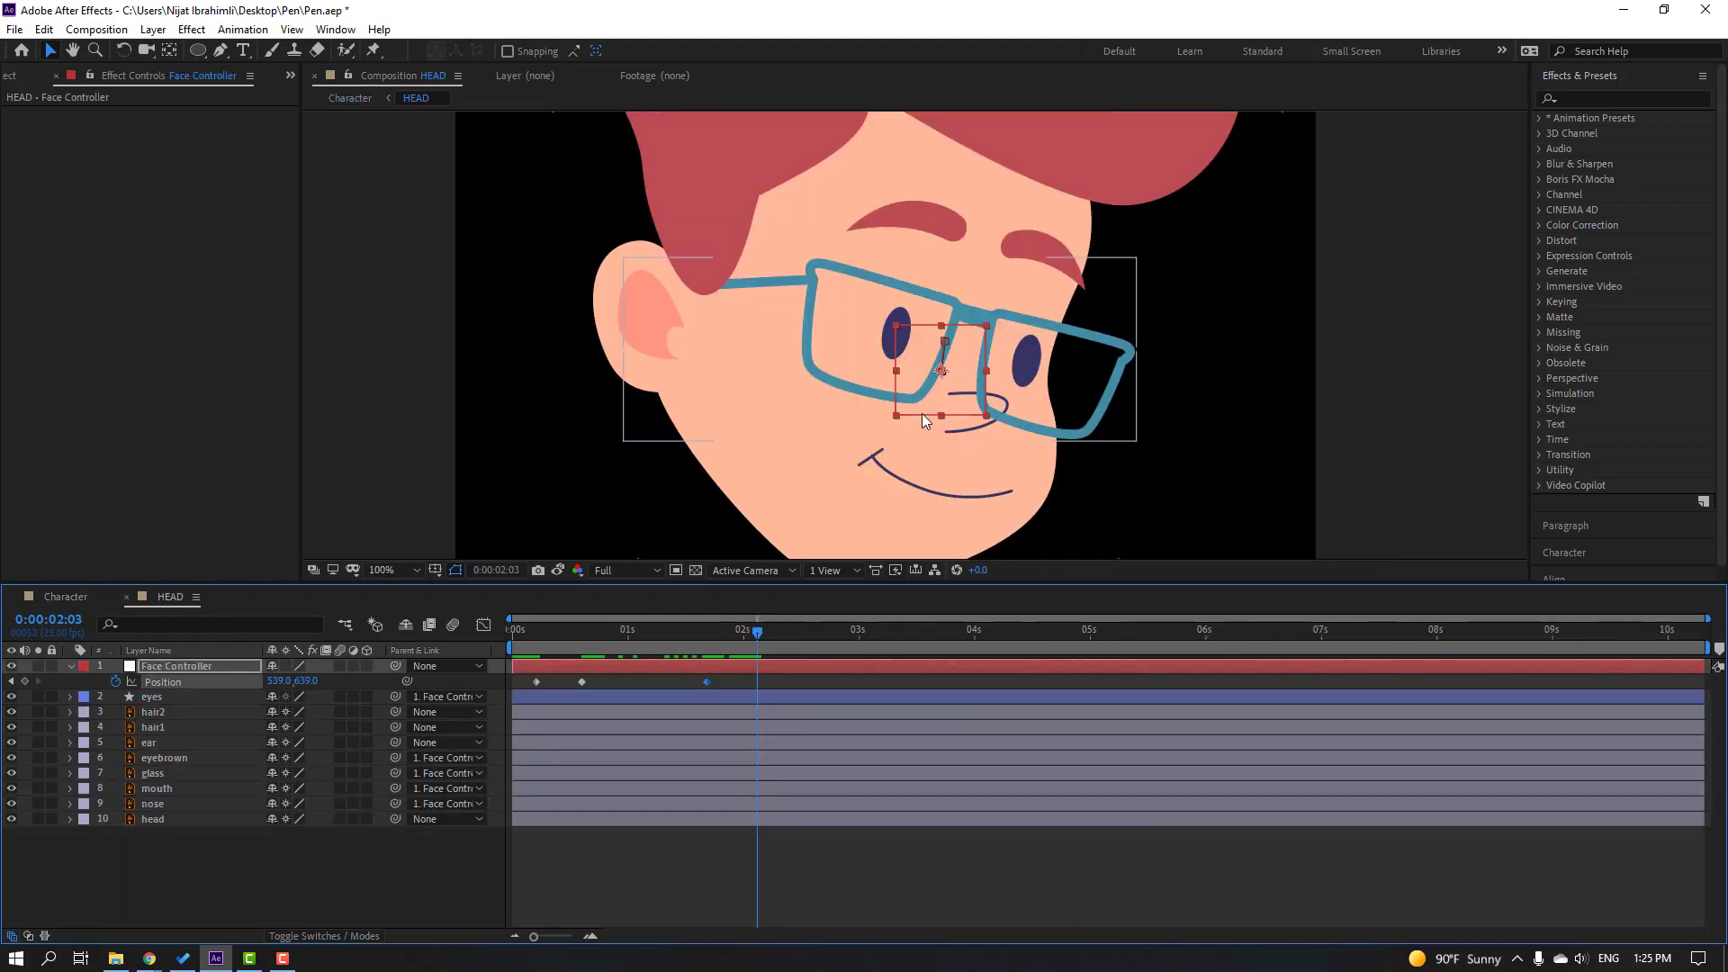
pyautogui.moveTo(958, 389); pyautogui.dragTo(963, 360)
# Step: Hold Face Controller's Position with a keyframe at 0:00:03:07, and lower it to 542.0, 638.0 at 0:00:03:17
pyautogui.click(66, 597)
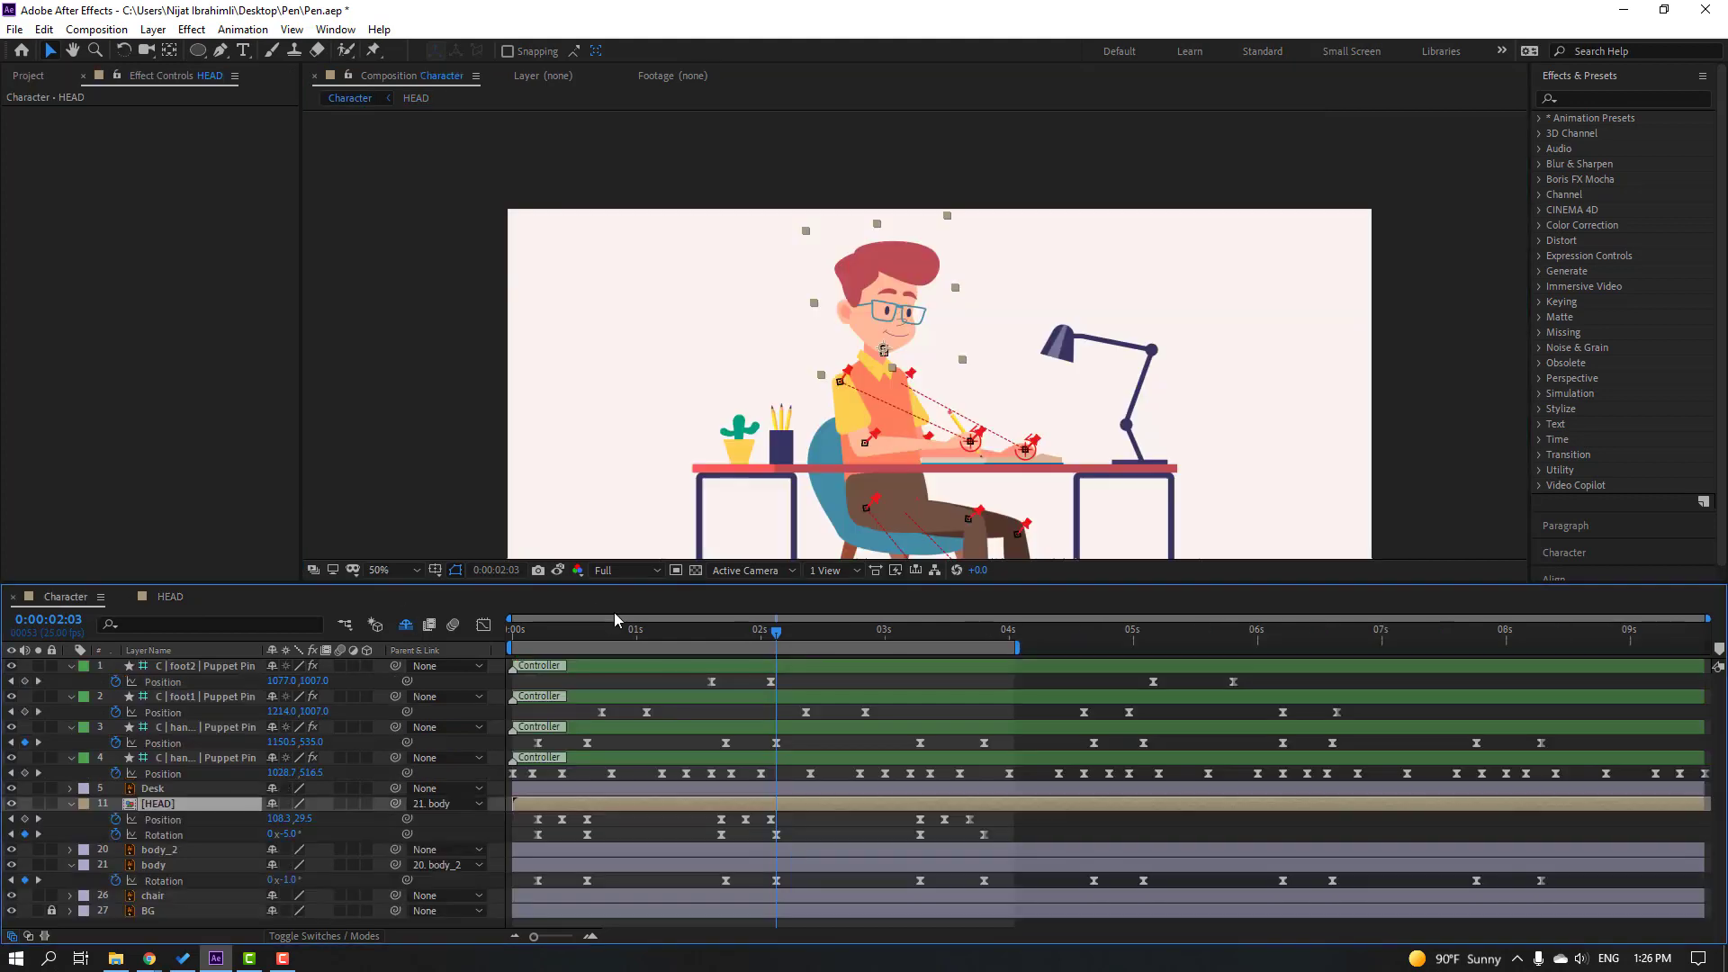
pyautogui.click(711, 636)
pyautogui.moveTo(717, 639); pyautogui.dragTo(921, 612)
pyautogui.click(170, 596)
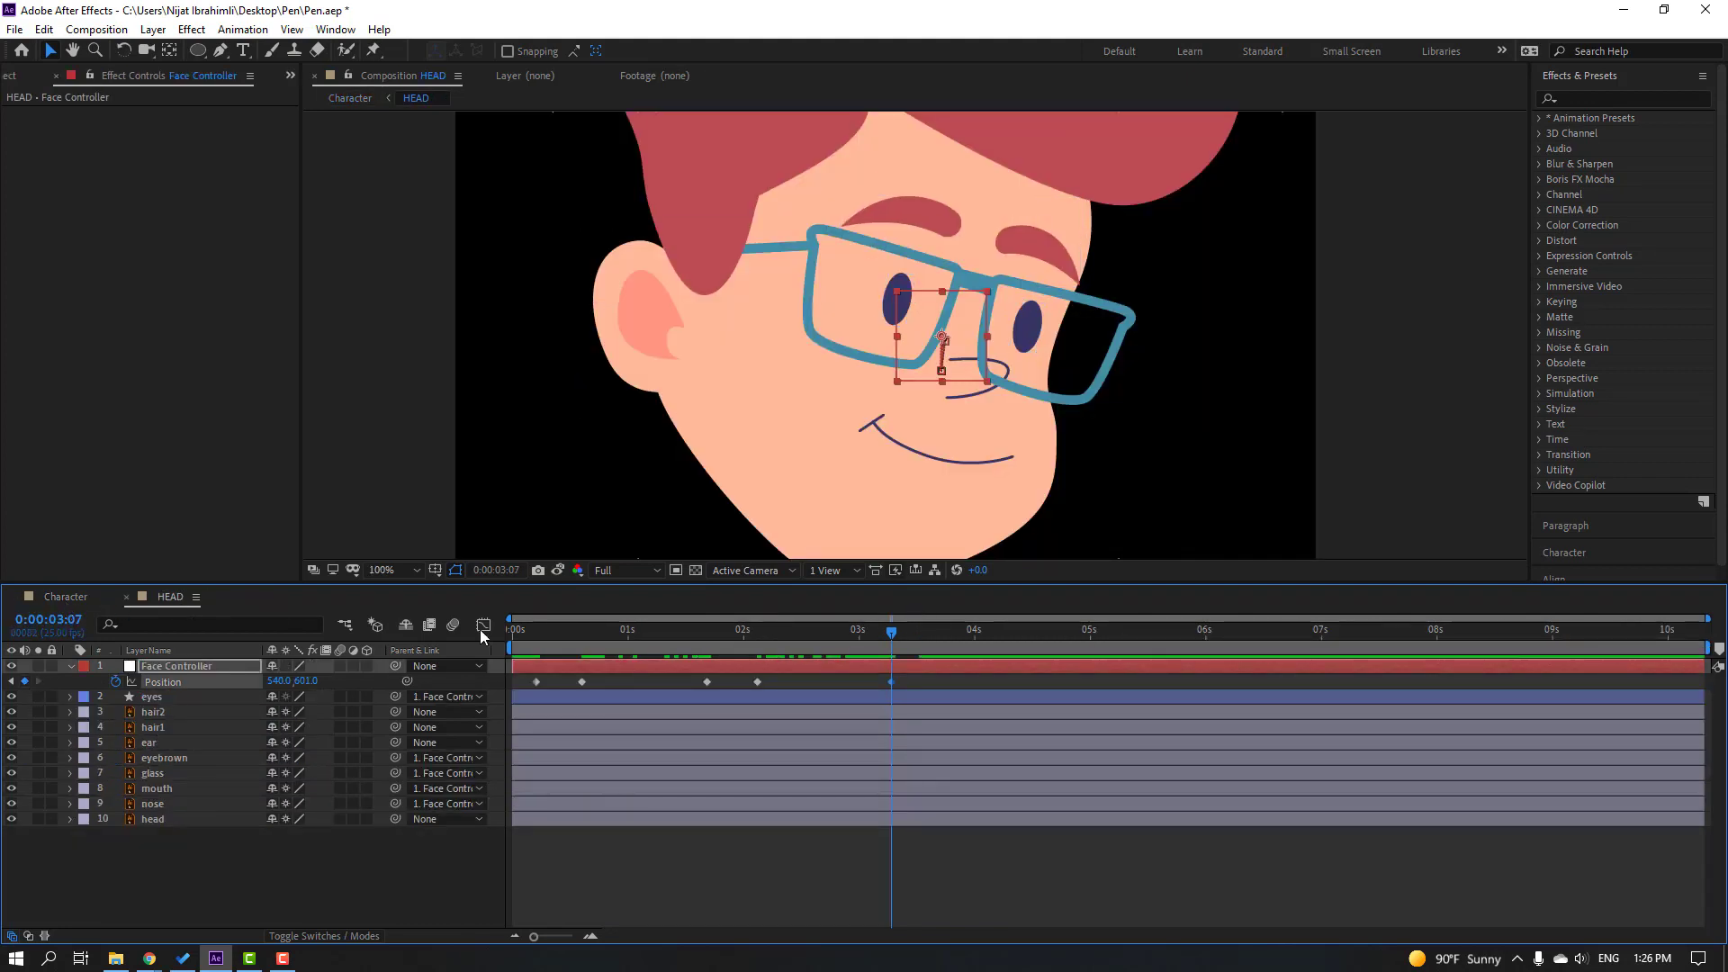
pyautogui.moveTo(903, 628); pyautogui.dragTo(937, 631)
pyautogui.moveTo(945, 360); pyautogui.dragTo(947, 394)
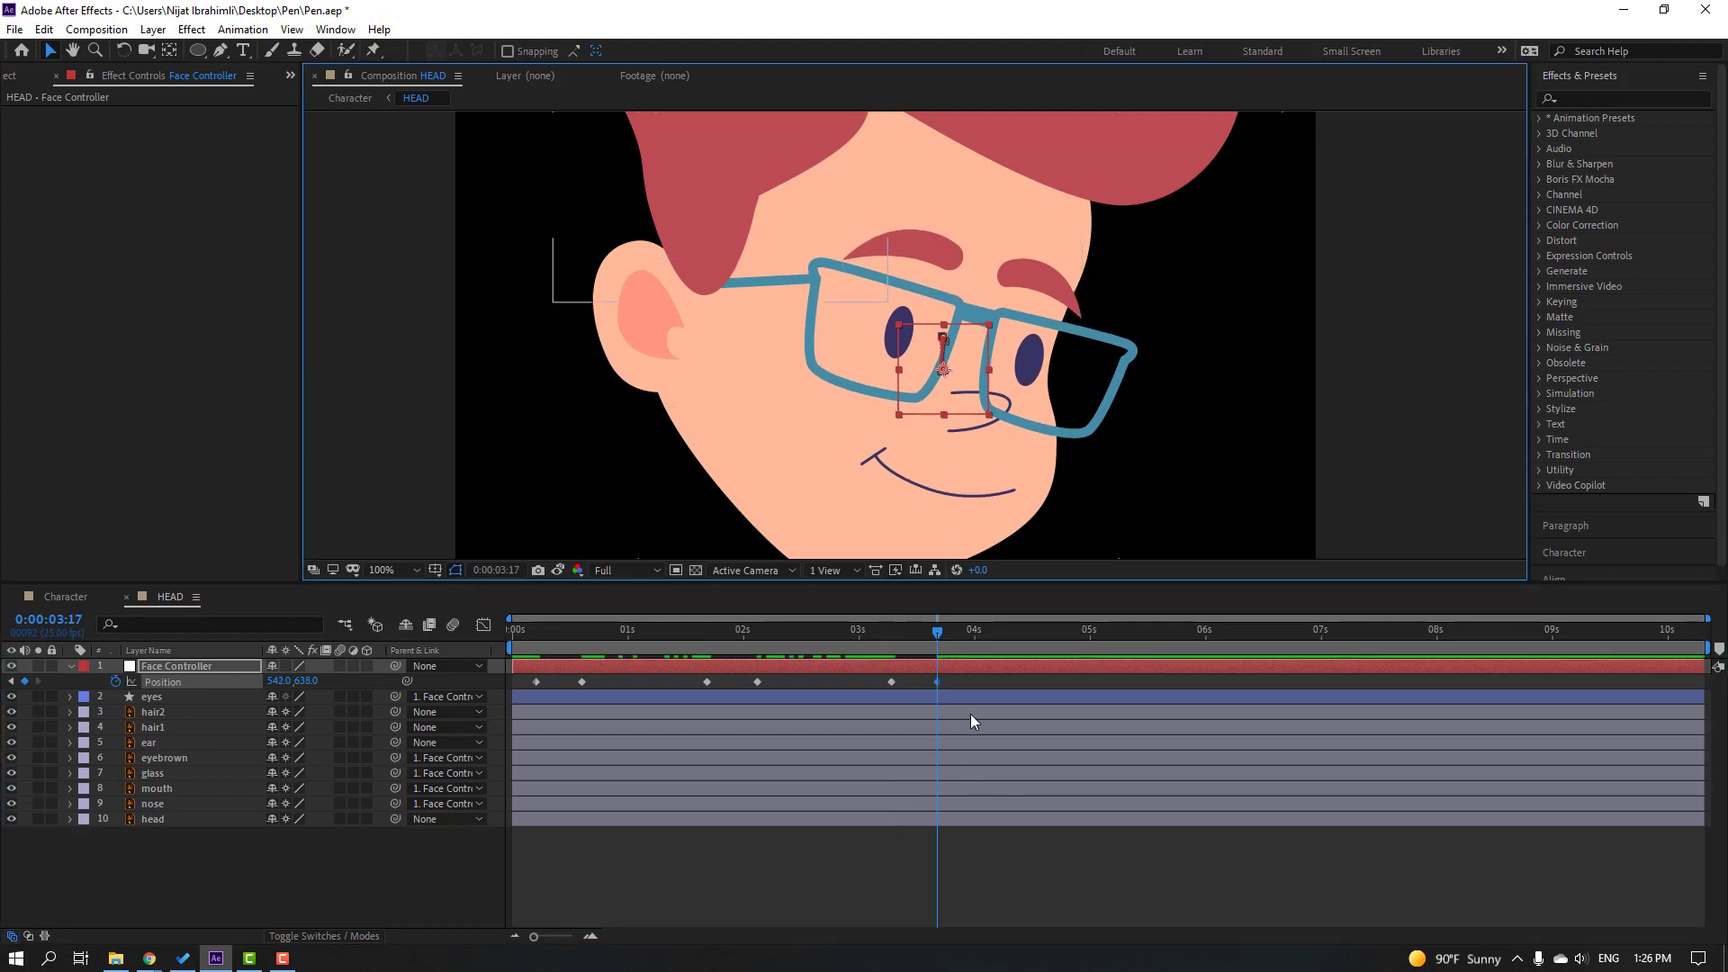
# Step: Apply Easy Ease to all of Face Controller's Position keyframes
pyautogui.moveTo(965, 688); pyautogui.dragTo(524, 676)
pyautogui.rightClick(535, 684)
pyautogui.moveTo(661, 907)
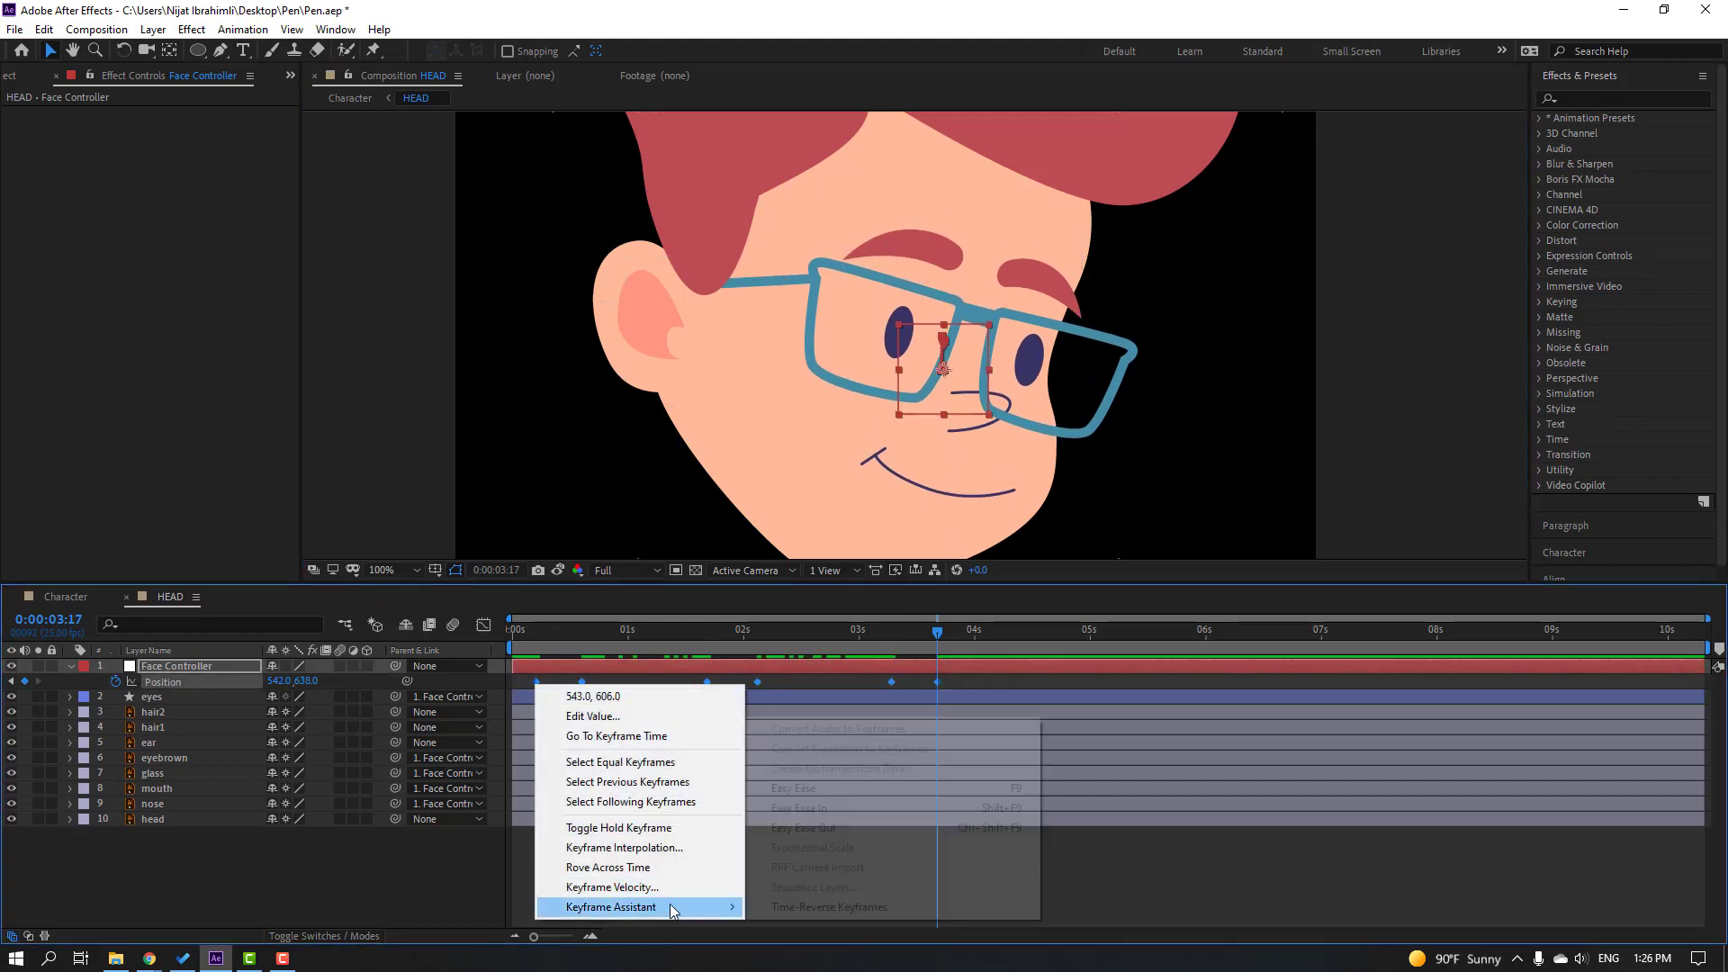
pyautogui.click(792, 790)
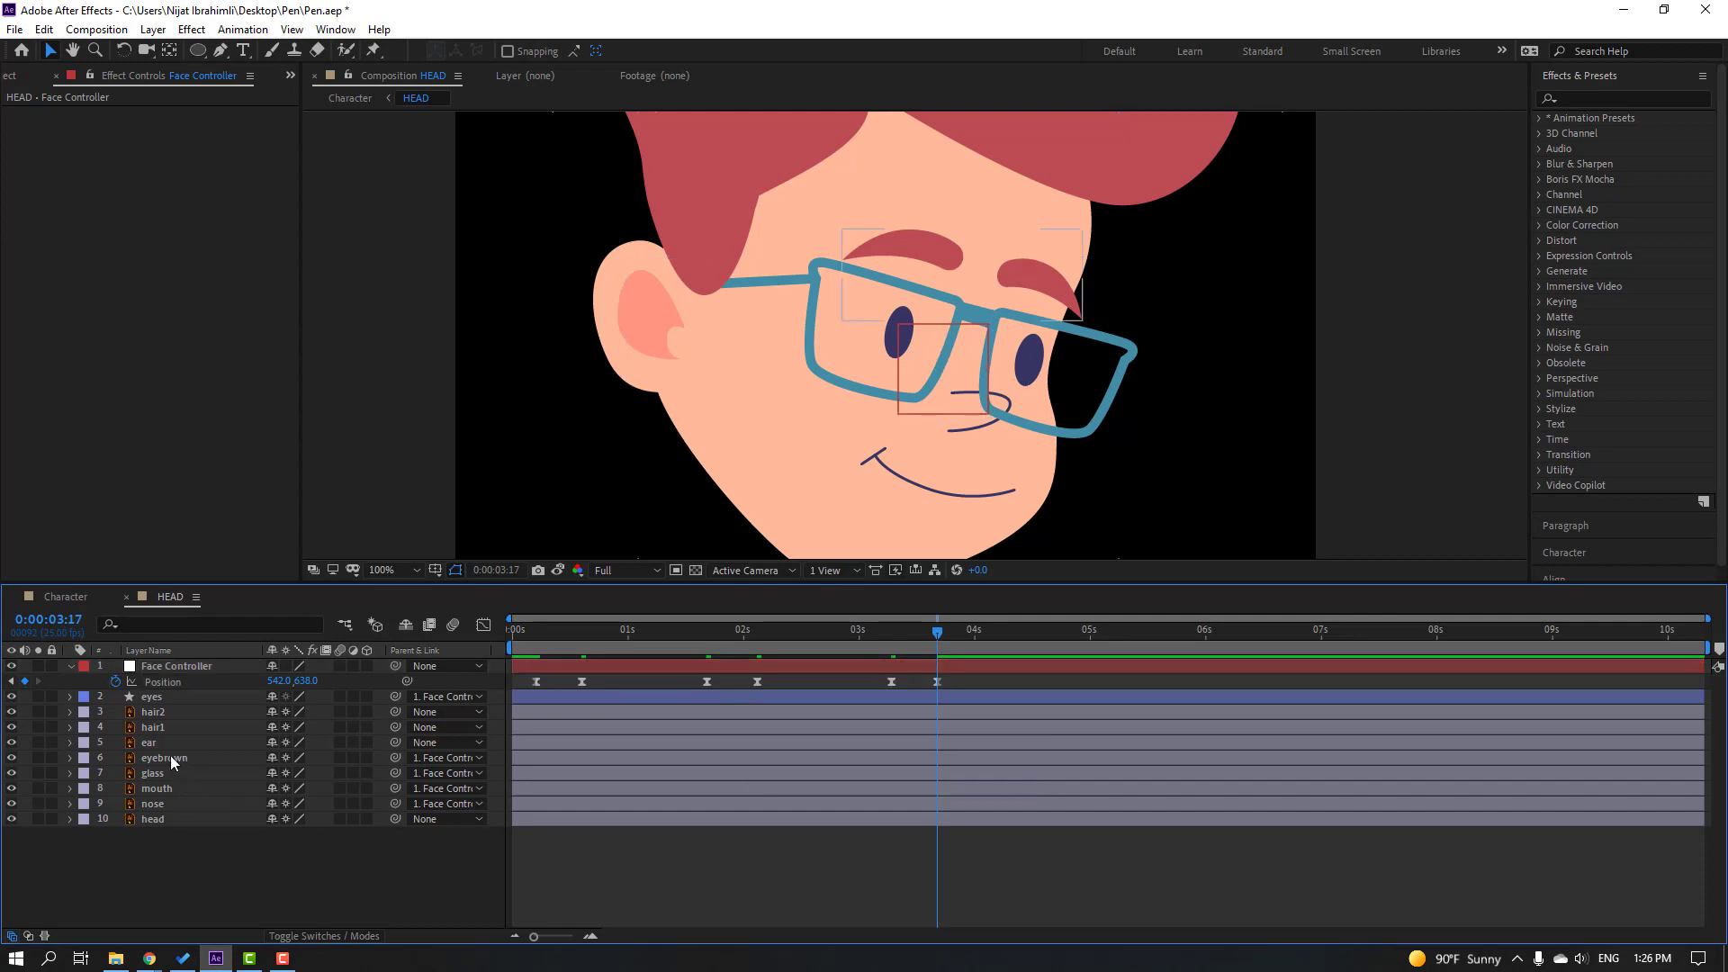
# Step: Add a Position keyframe to the eyes layer at 0:00:00:05
pyautogui.press('p')
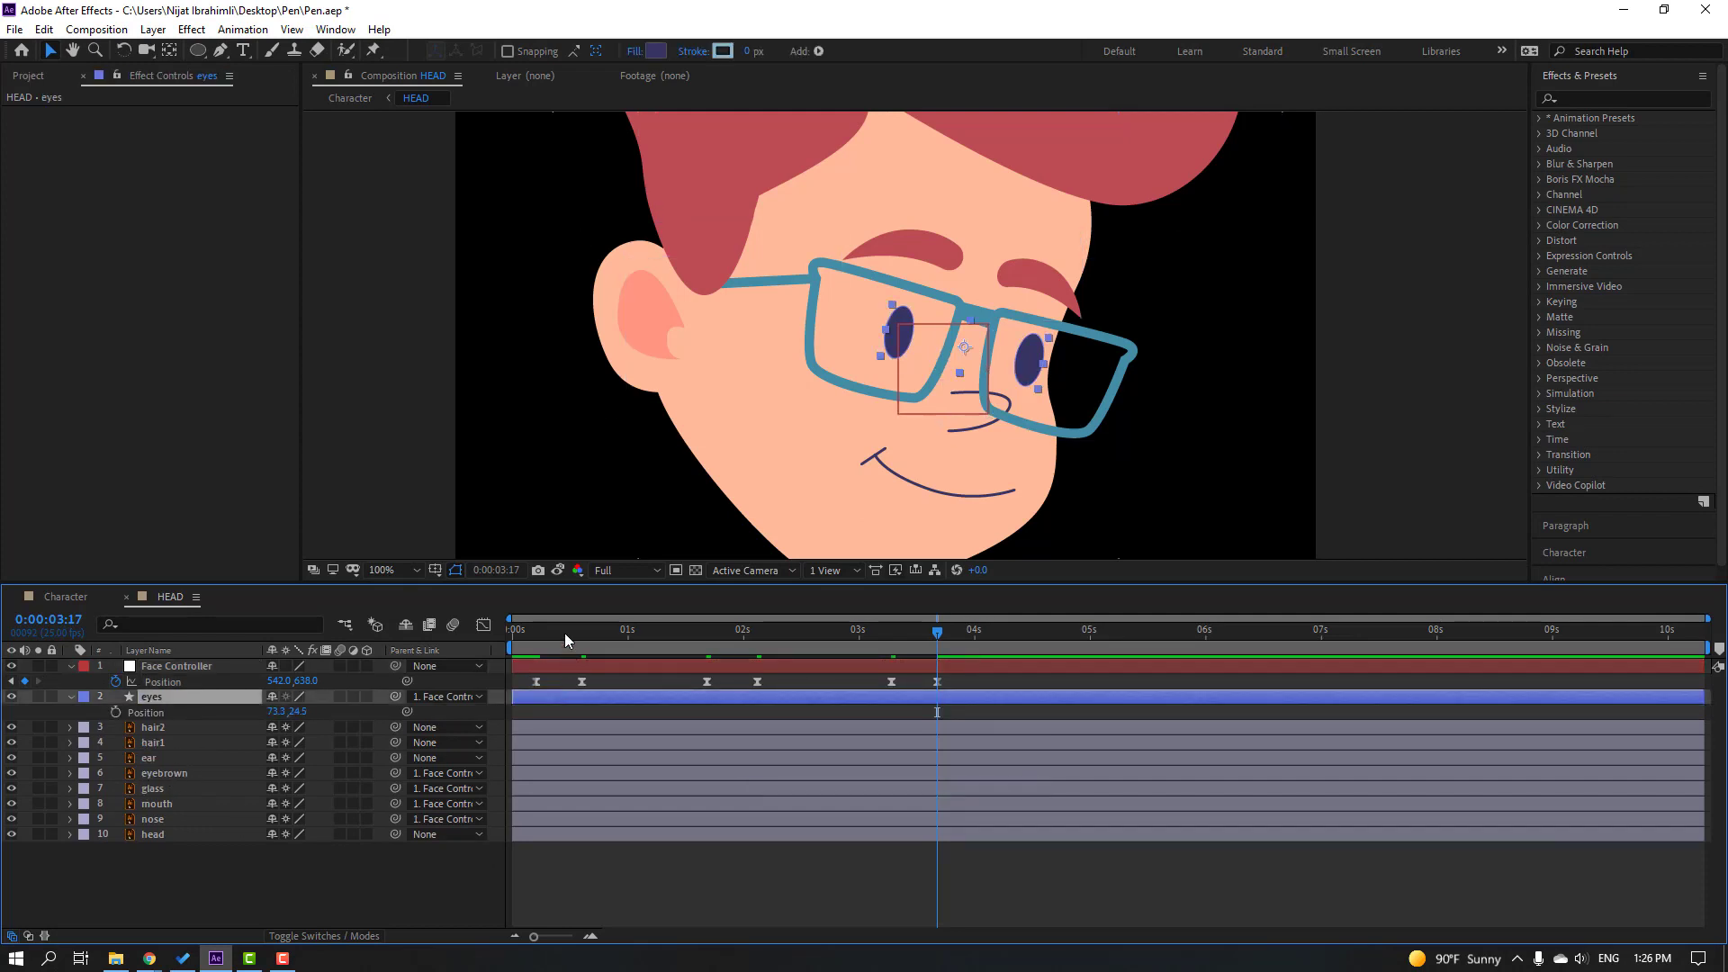
pyautogui.click(537, 625)
pyautogui.hotkey('alt', 'shift', 'p')
pyautogui.click(499, 702)
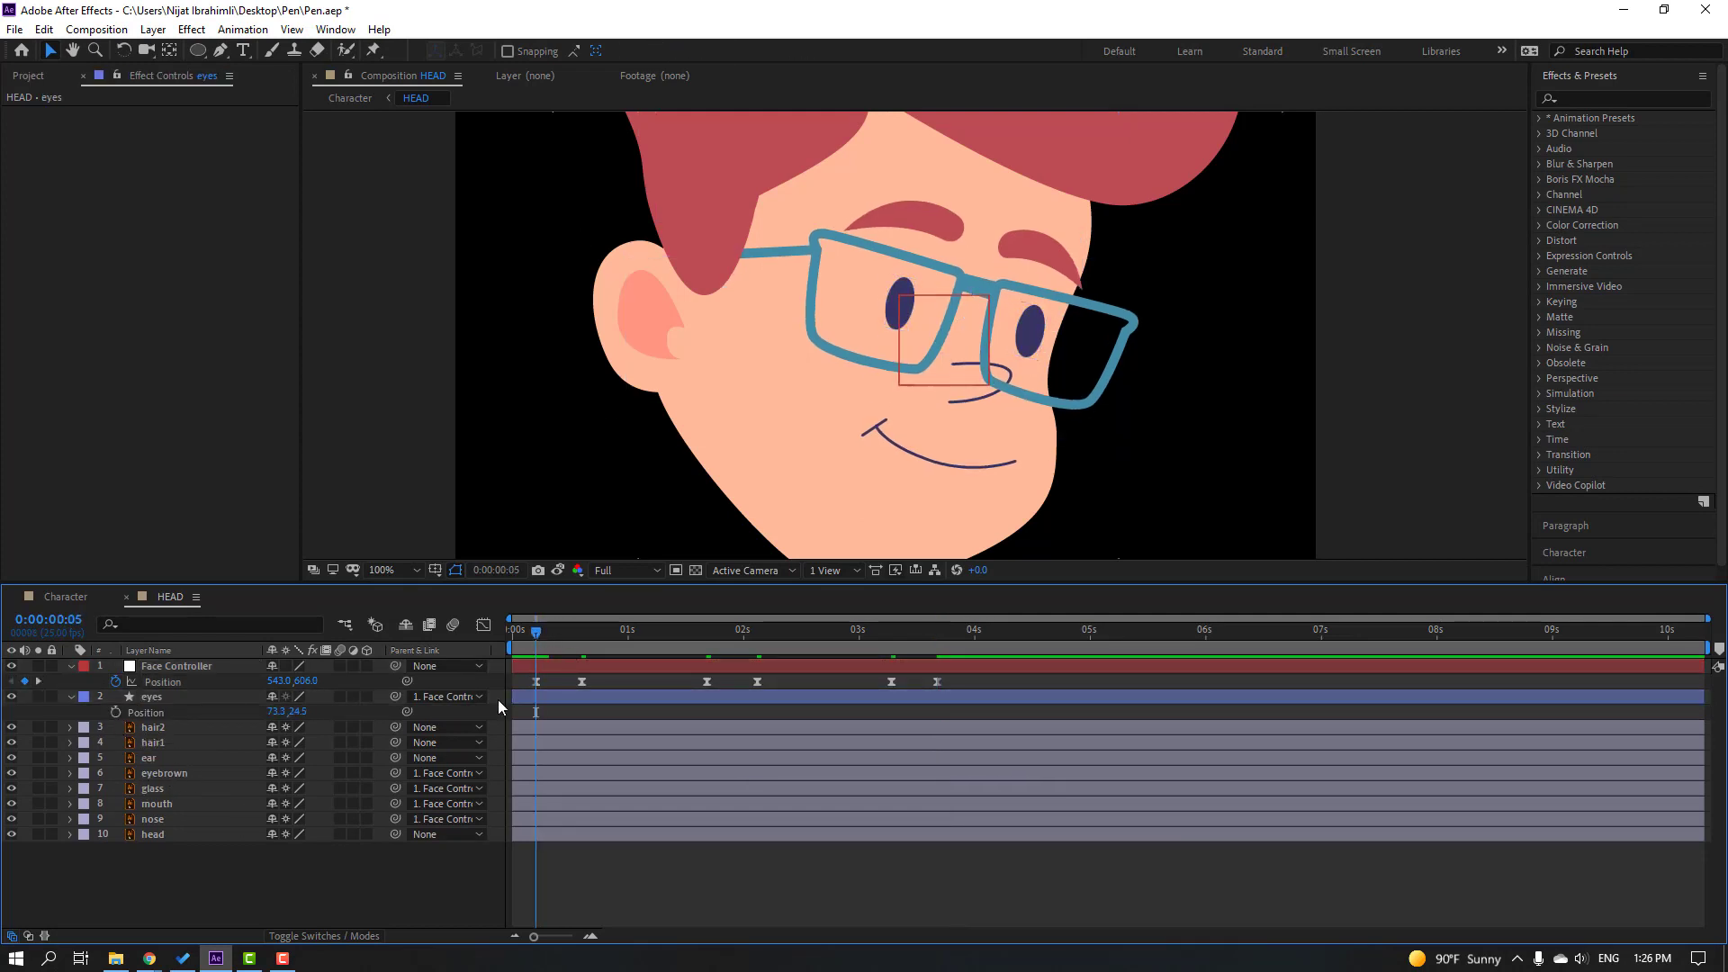
pyautogui.click(114, 712)
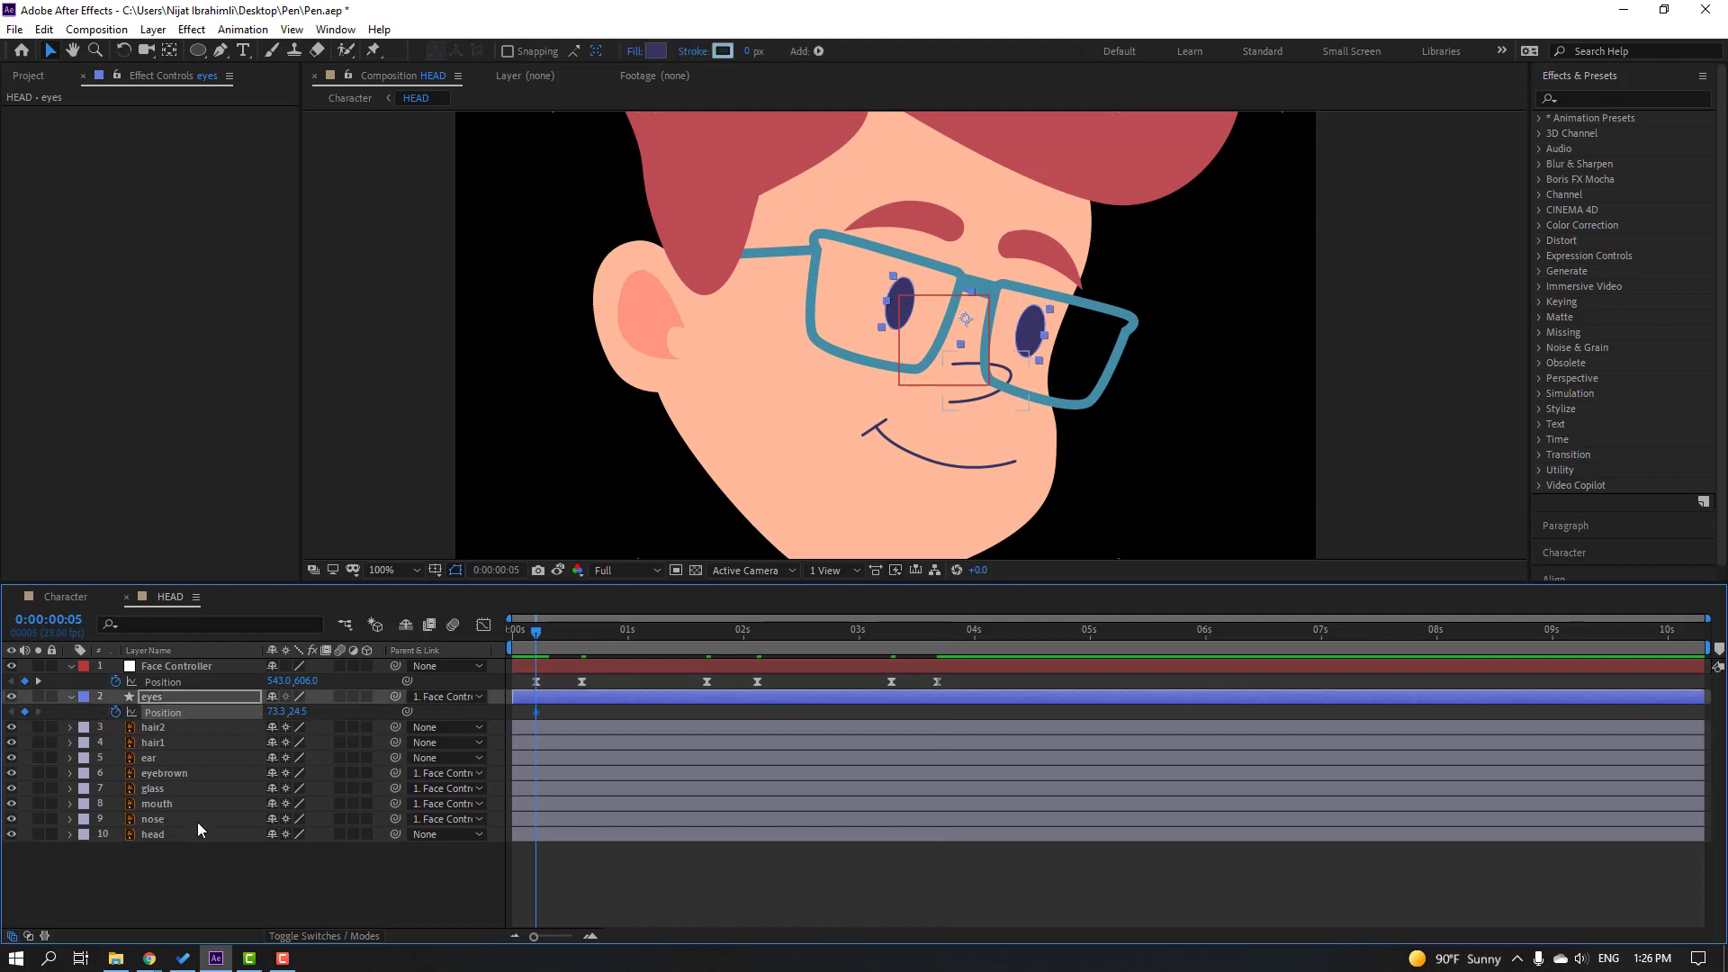
# Step: Add a Position keyframe to the glass layer at 0:00:00:05
pyautogui.click(160, 801)
pyautogui.click(162, 790)
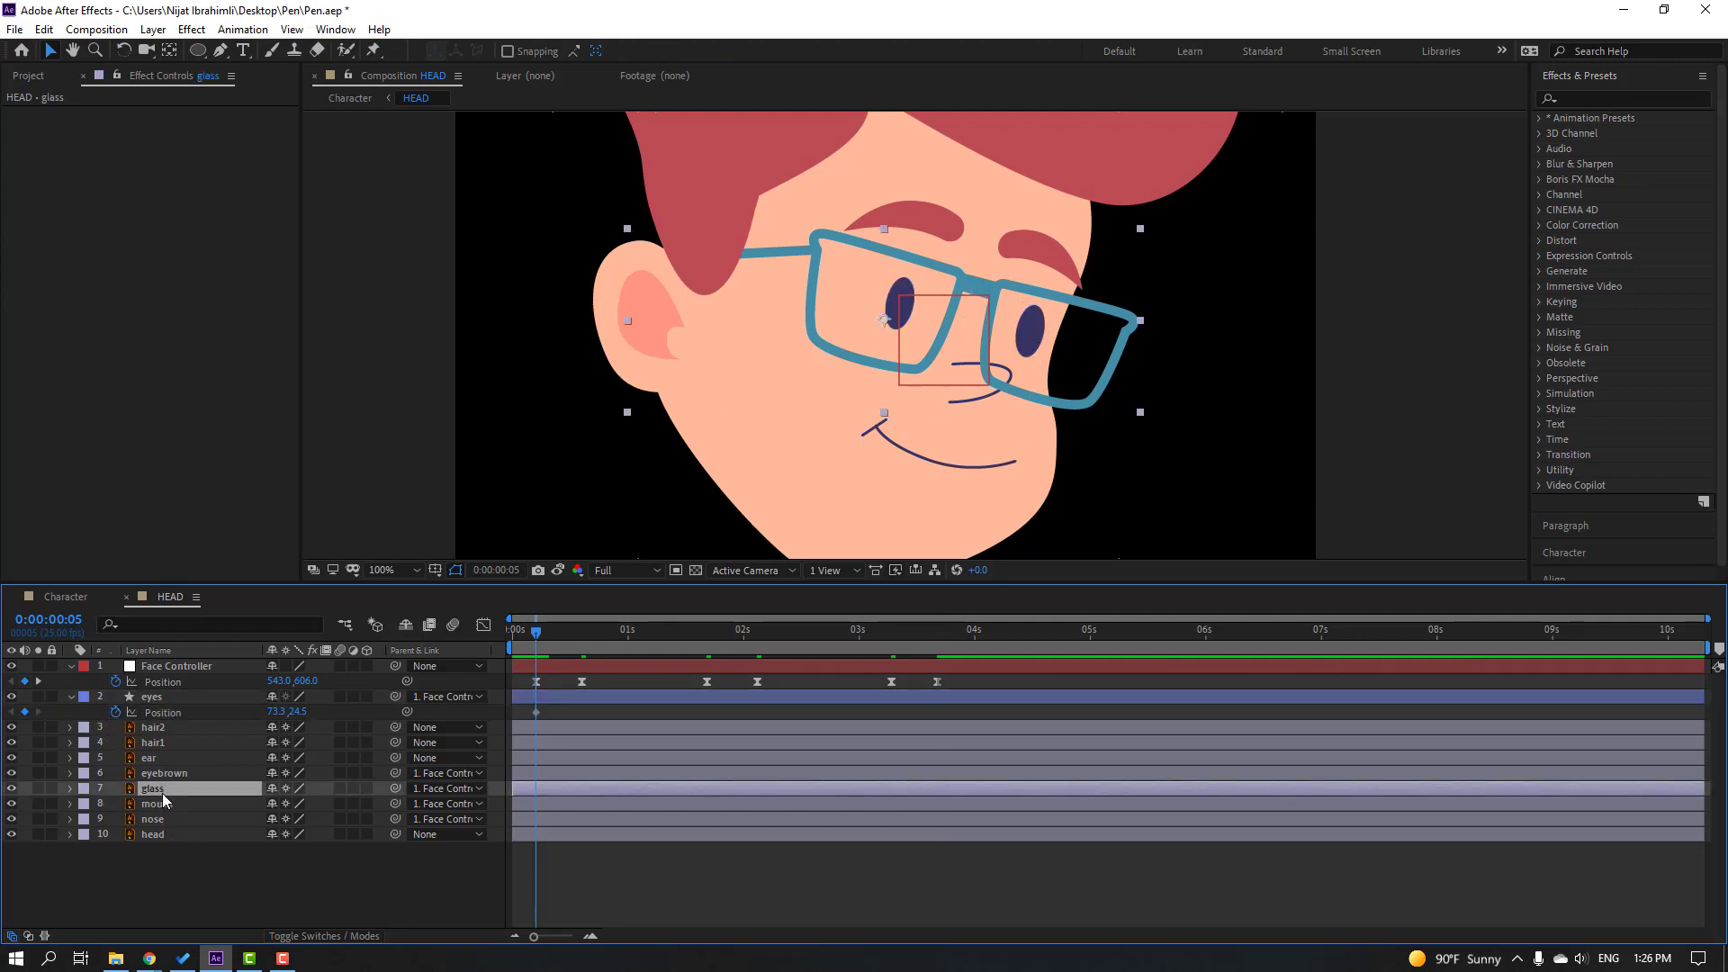
pyautogui.hotkey('alt', 'shift', 'p')
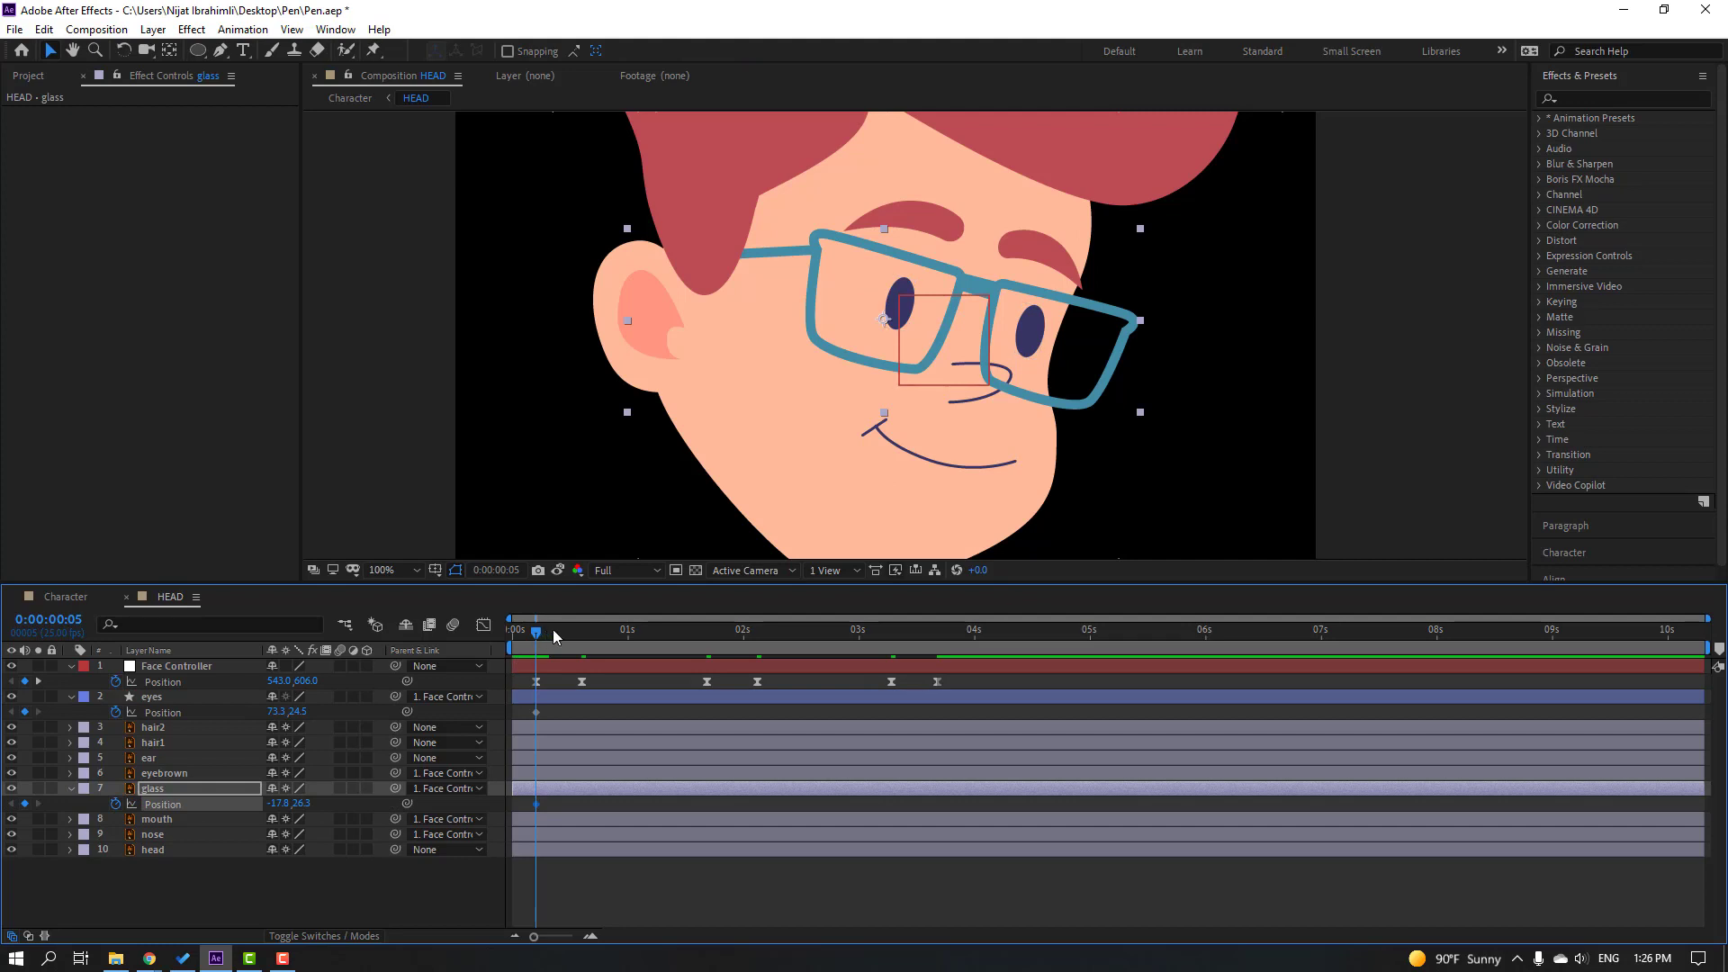
# Step: At 0:00:00:15, lower the eyes to Position 74.3, 46.5 and the glass layer to about -22.8, 46.3
pyautogui.moveTo(552, 629); pyautogui.dragTo(583, 630)
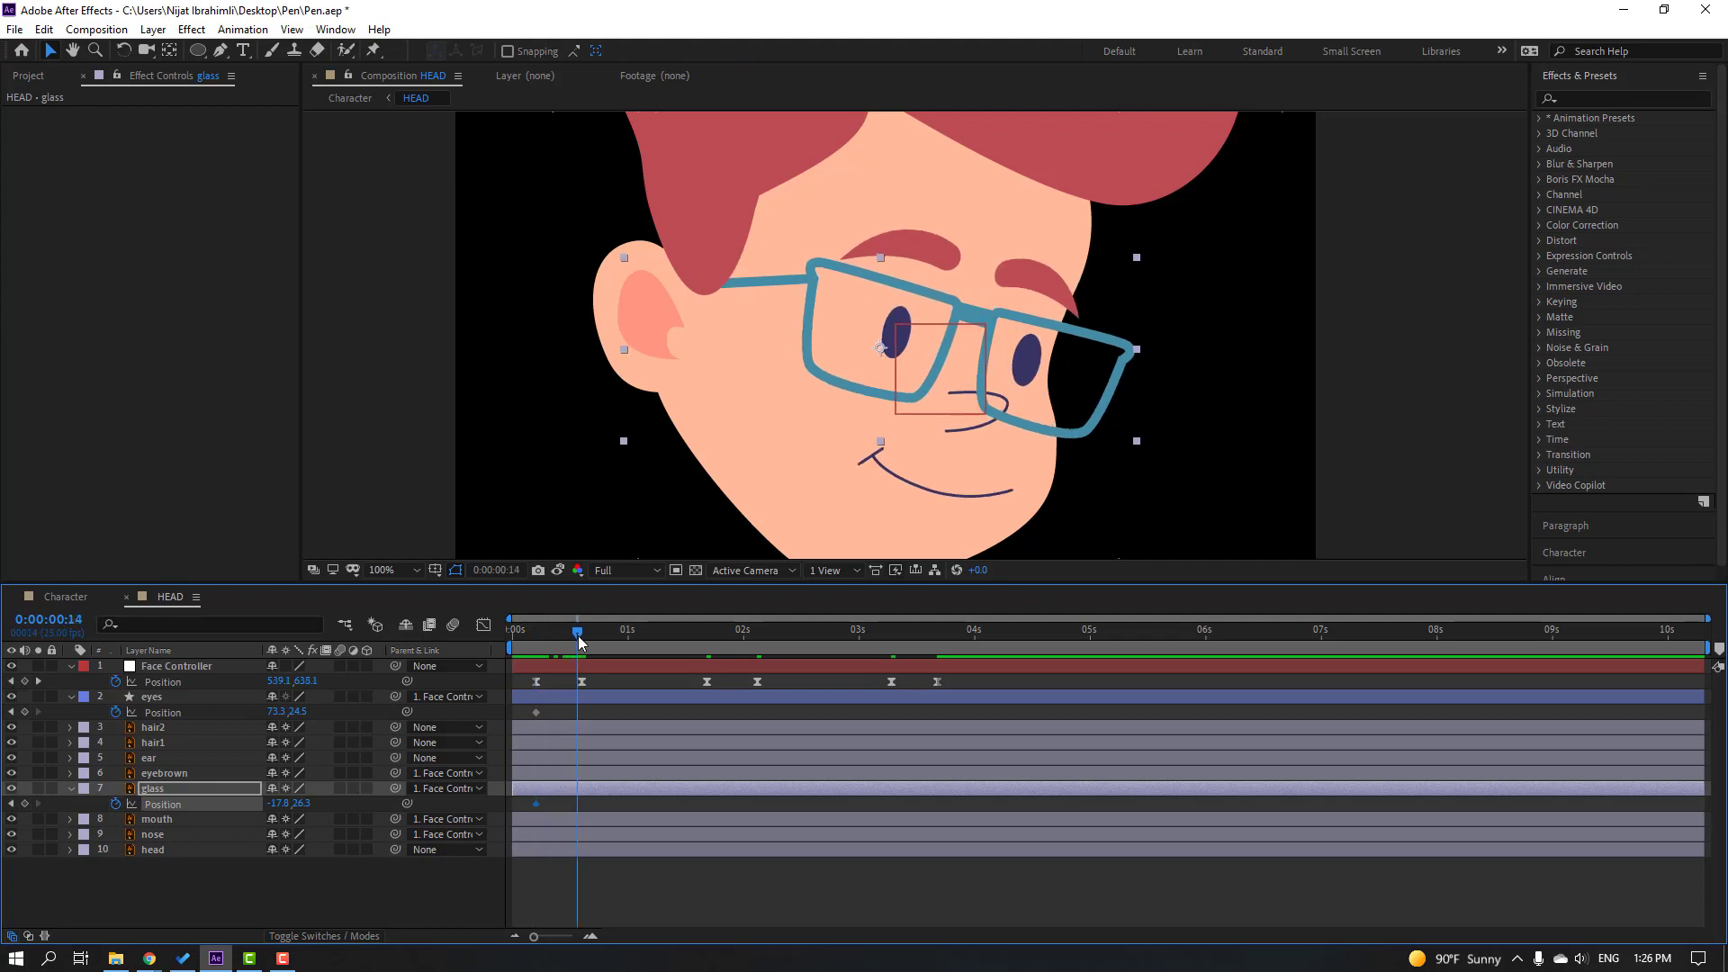
pyautogui.click(573, 700)
pyautogui.moveTo(963, 348); pyautogui.dragTo(962, 361)
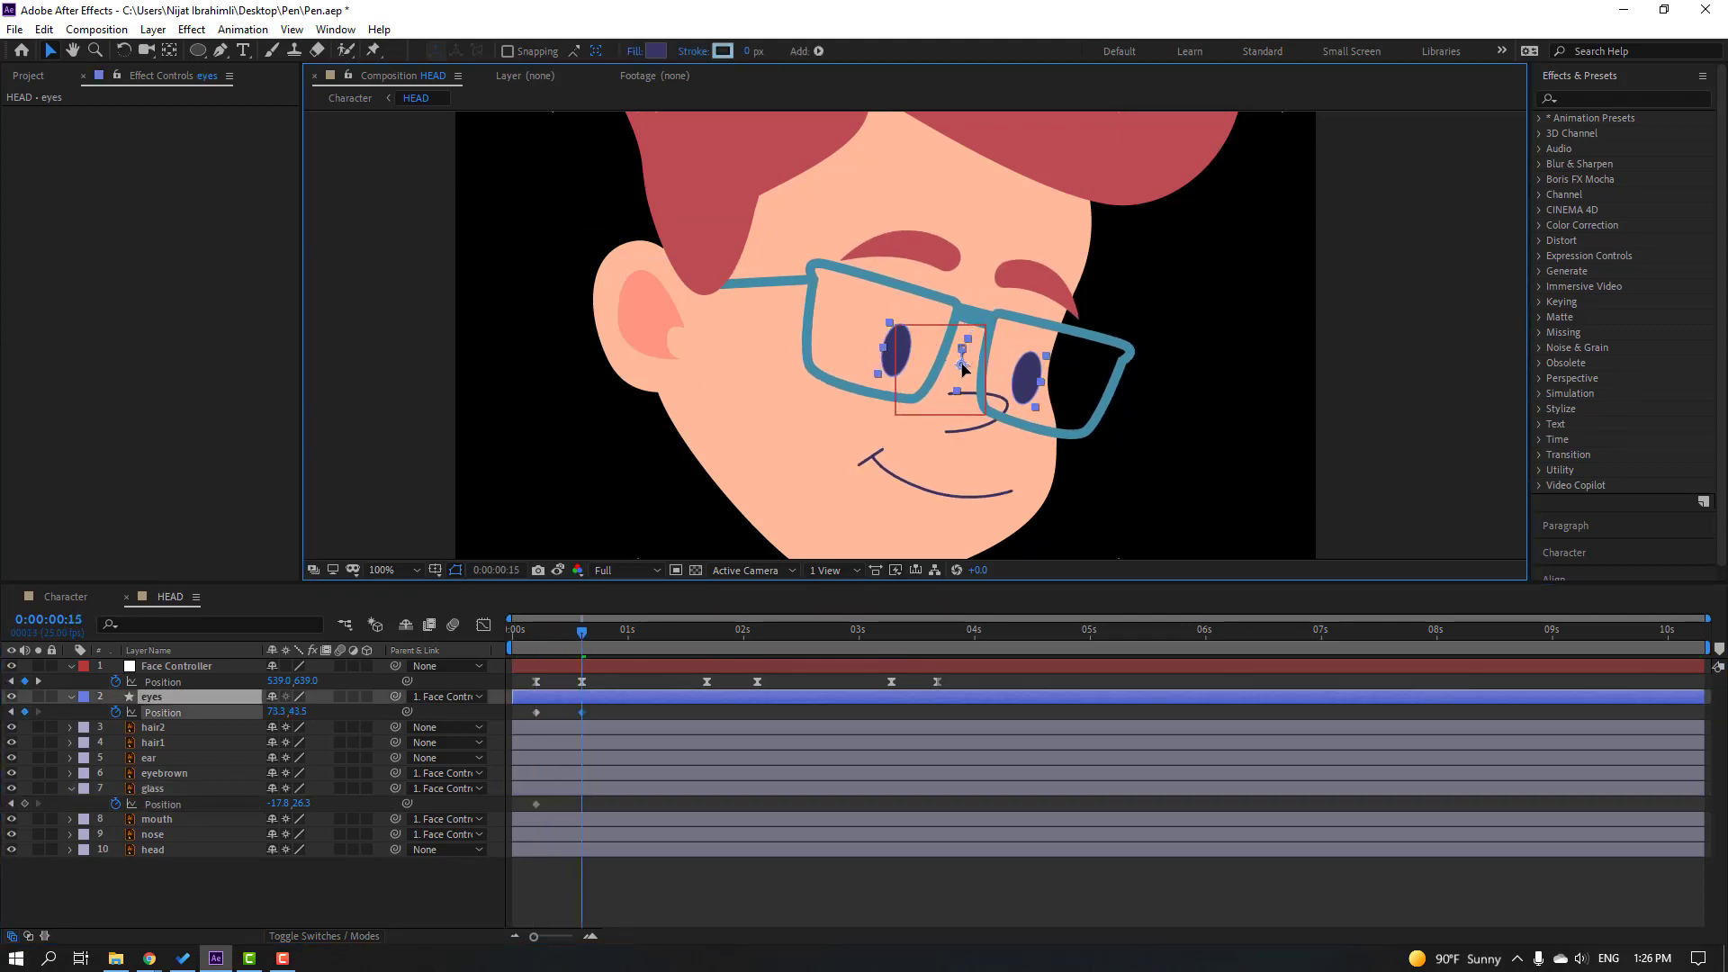
pyautogui.click(544, 790)
pyautogui.moveTo(880, 362); pyautogui.dragTo(878, 376)
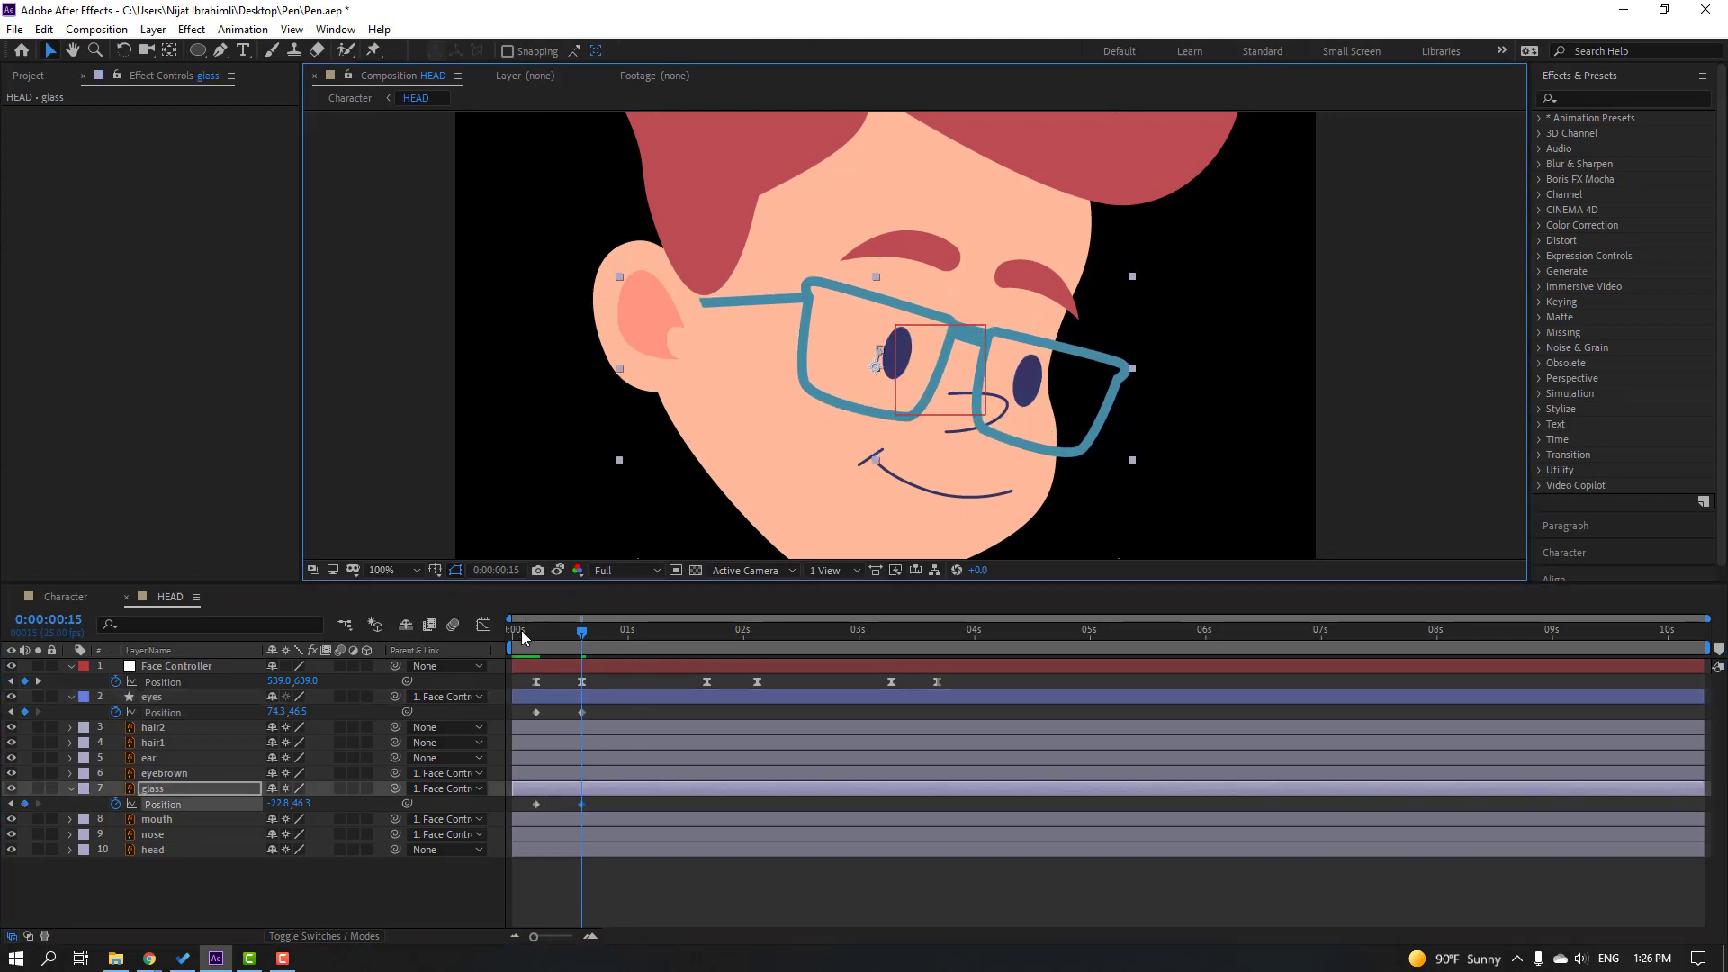
# Step: Apply Easy Ease to the first two Position keyframes of both the eyes and glass layers
pyautogui.moveTo(522, 632)
pyautogui.mouseDown()
pyautogui.moveTo(573, 633)
pyautogui.moveTo(535, 634)
pyautogui.mouseUp()
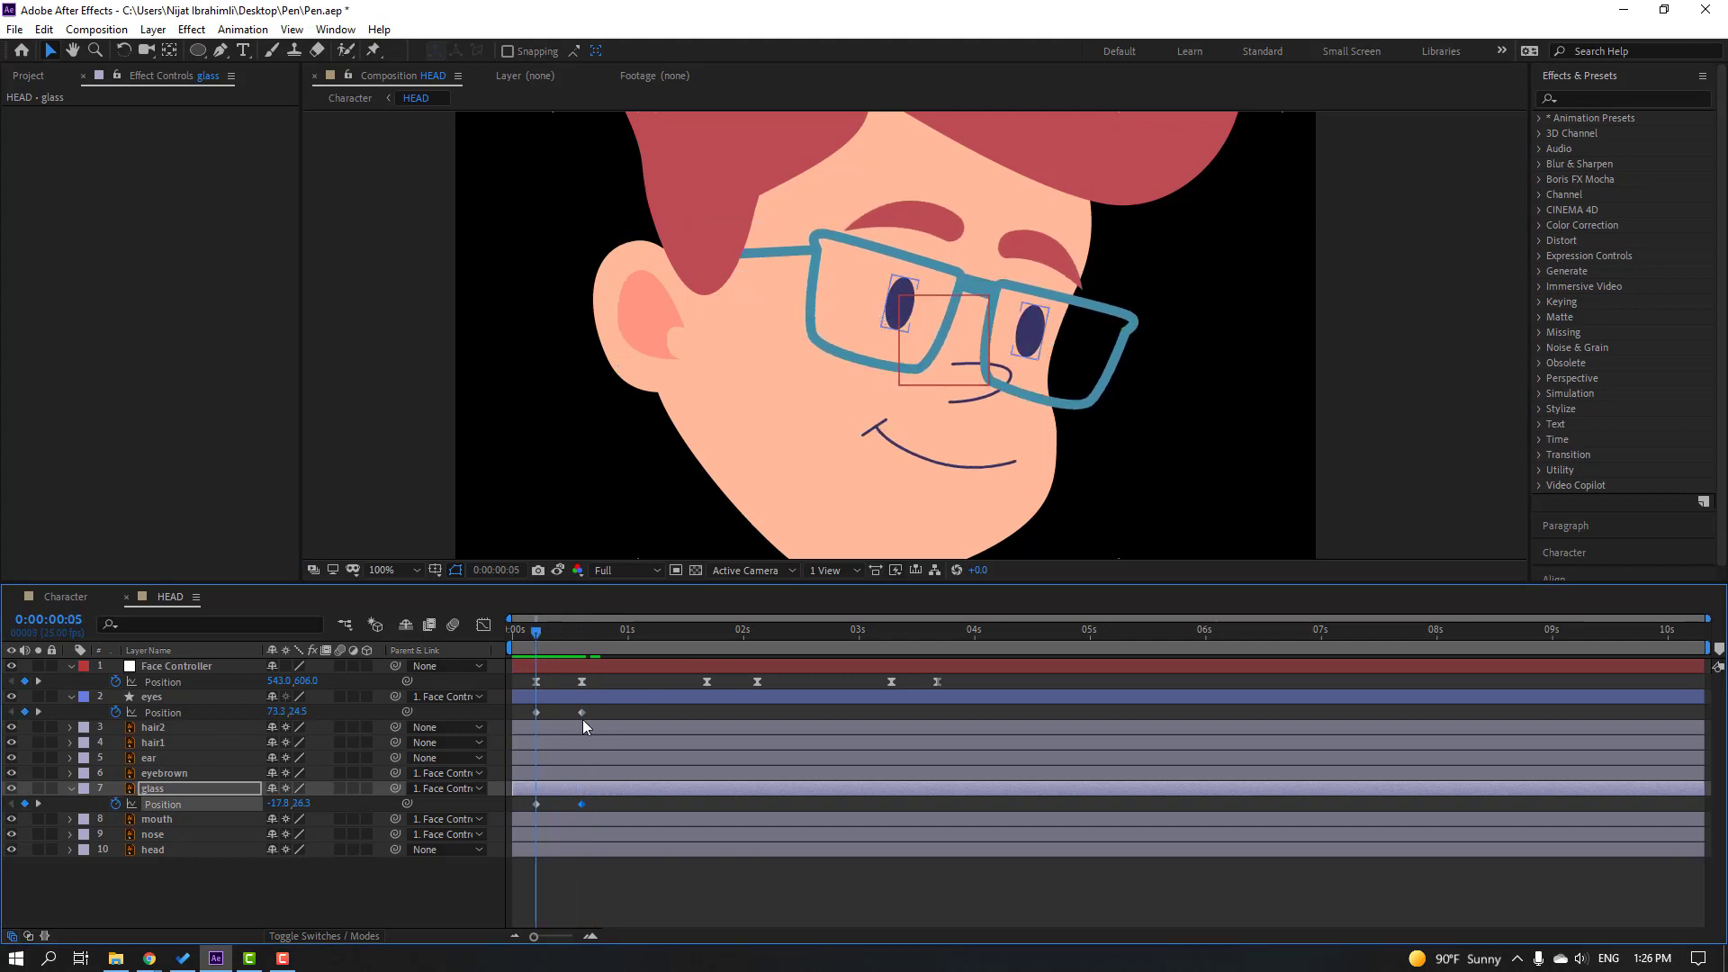
pyautogui.keyDown('shift'); pyautogui.click(581, 713); pyautogui.keyUp('shift')
pyautogui.rightClick(537, 805)
pyautogui.moveTo(703, 792)
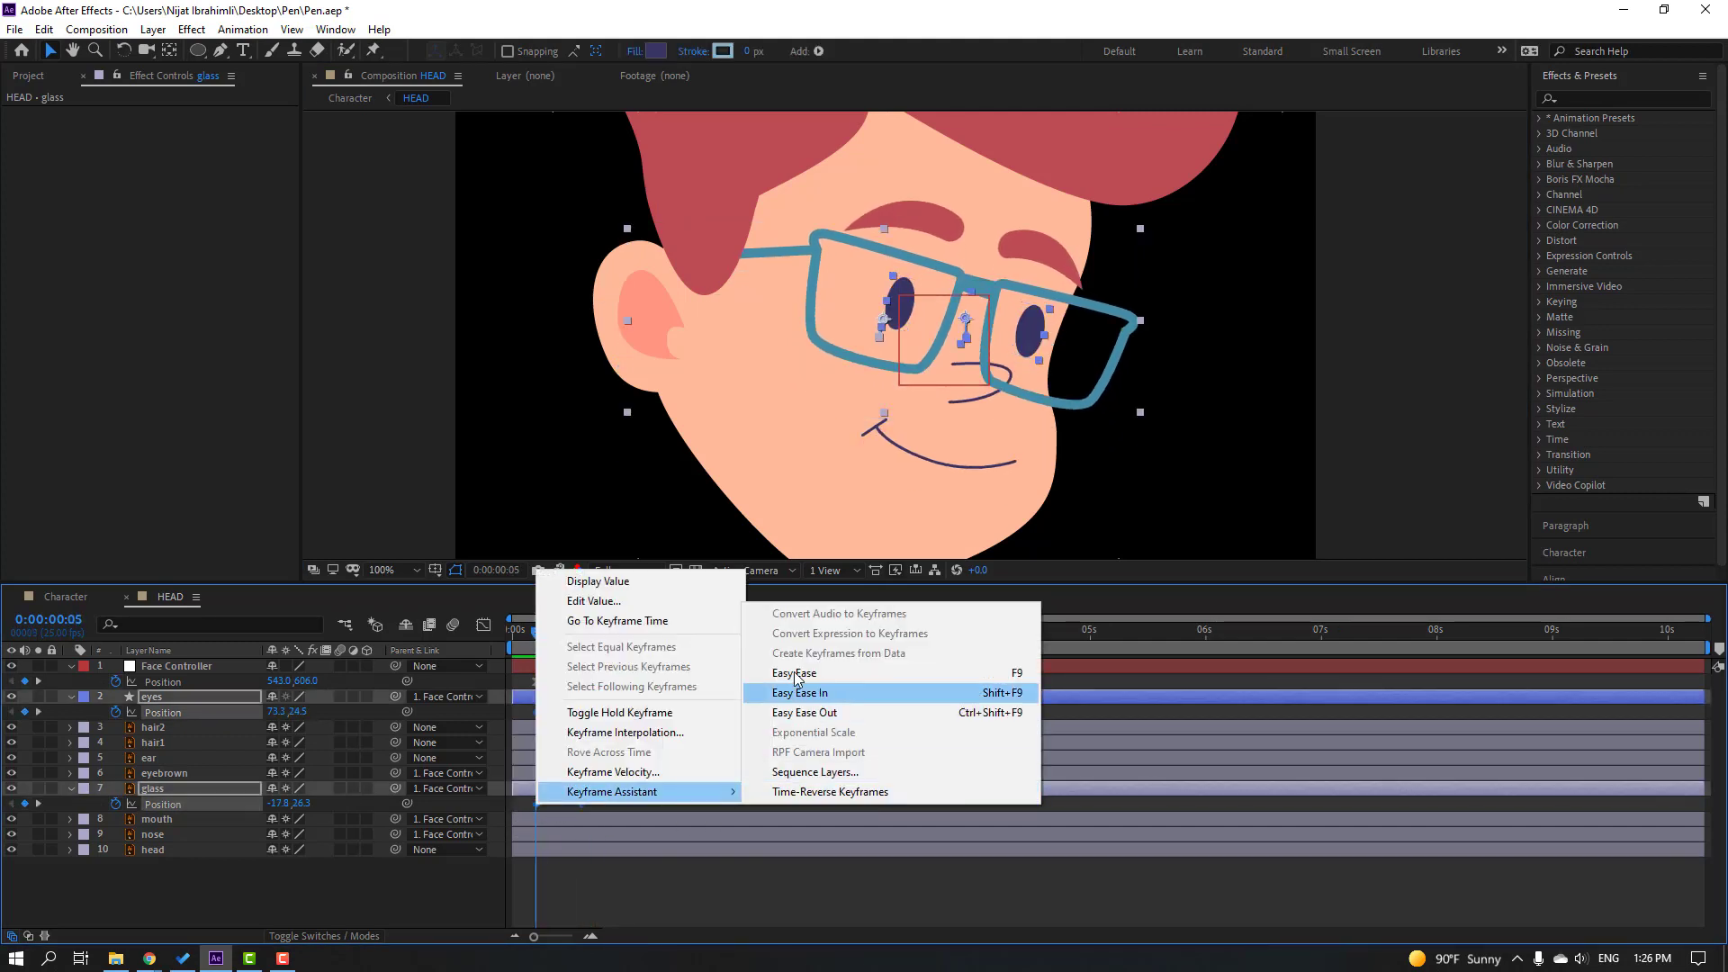
pyautogui.click(796, 673)
# Step: Hold the eyes and glass Position values with keyframes at 0:00:01:17
pyautogui.moveTo(581, 630); pyautogui.dragTo(688, 632)
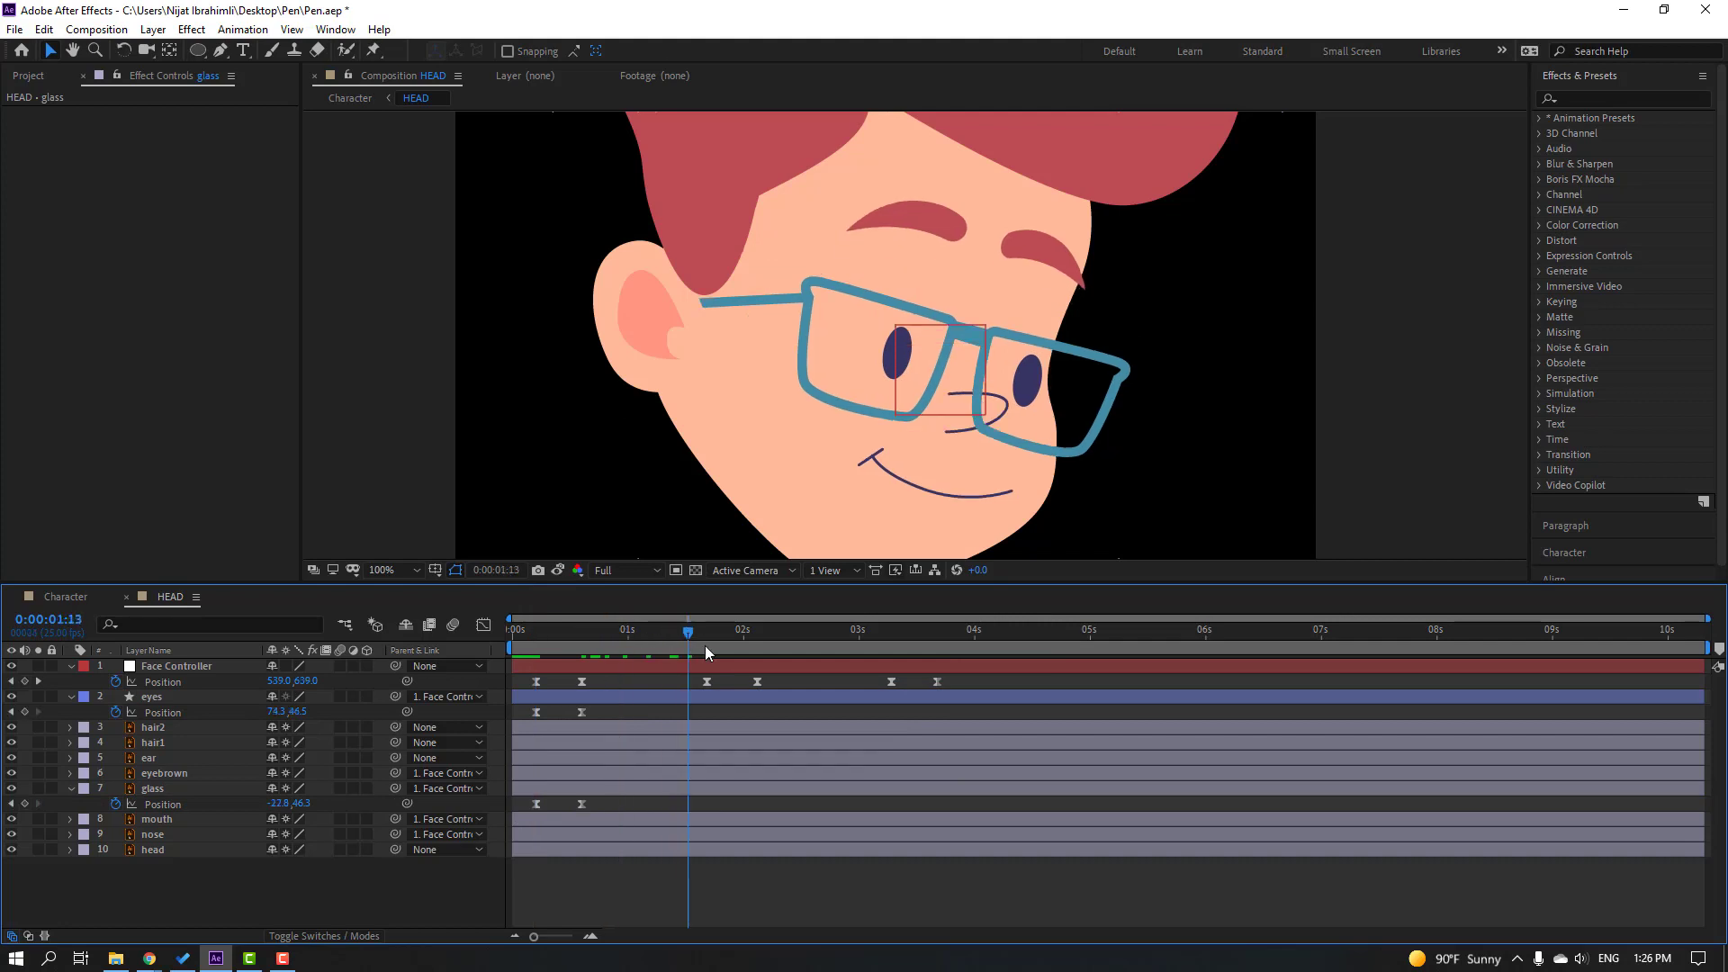
pyautogui.click(706, 646)
pyautogui.click(27, 712)
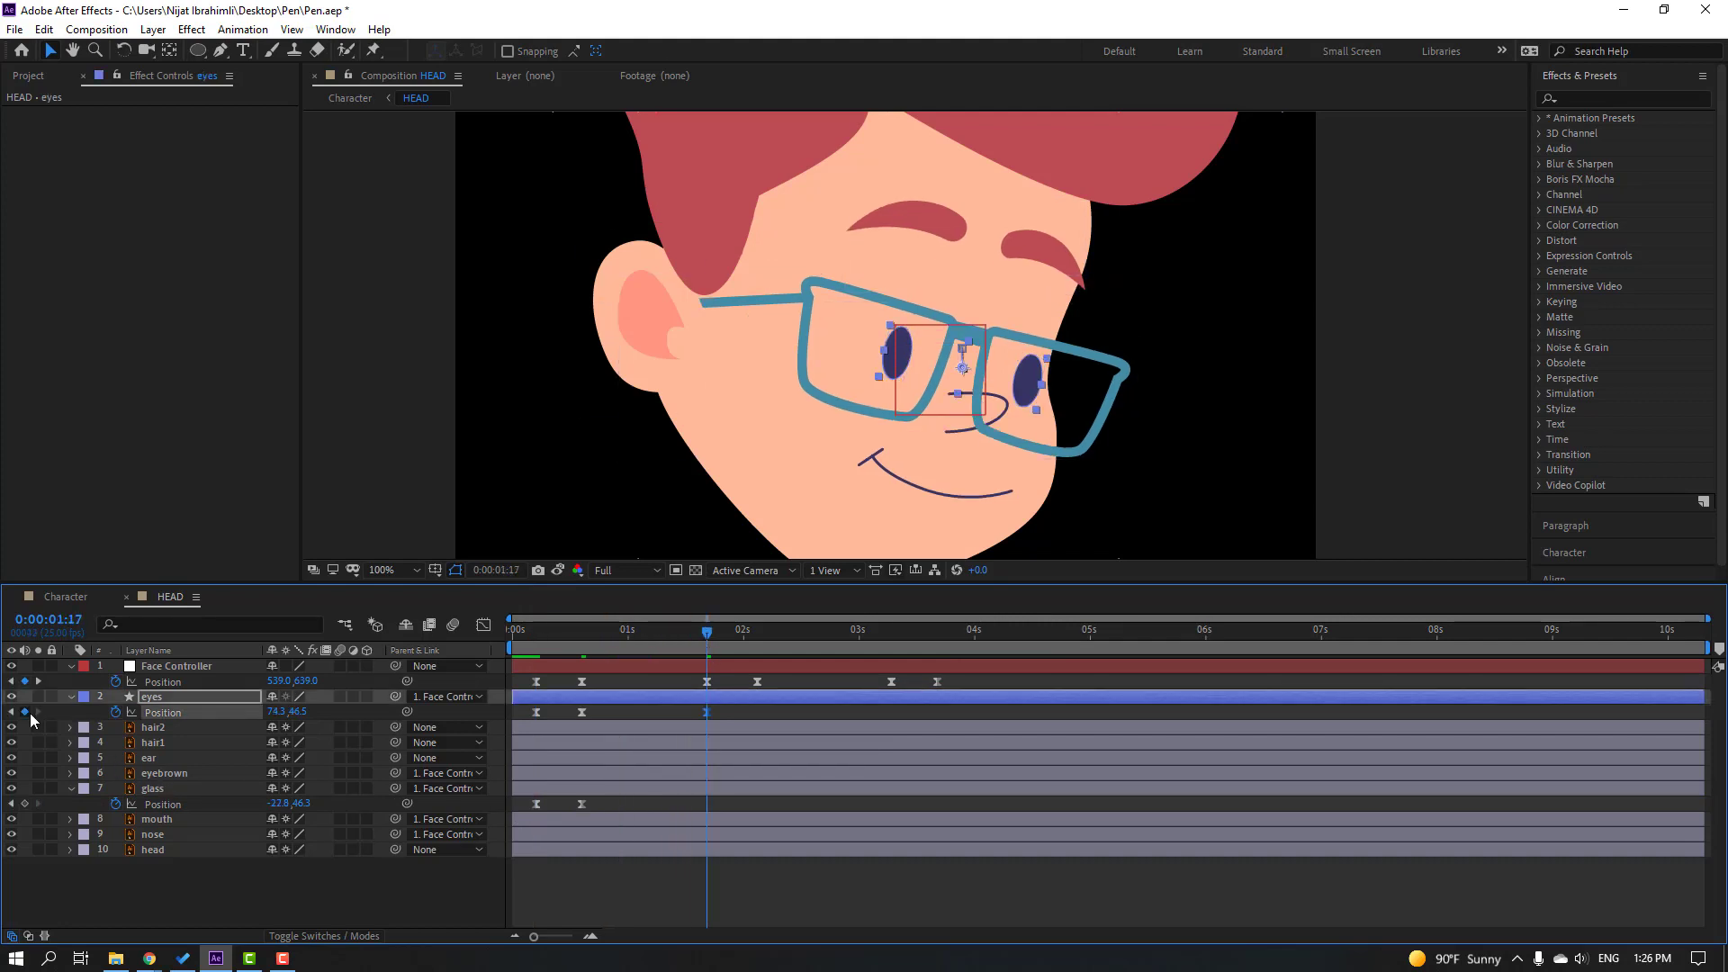
pyautogui.click(25, 804)
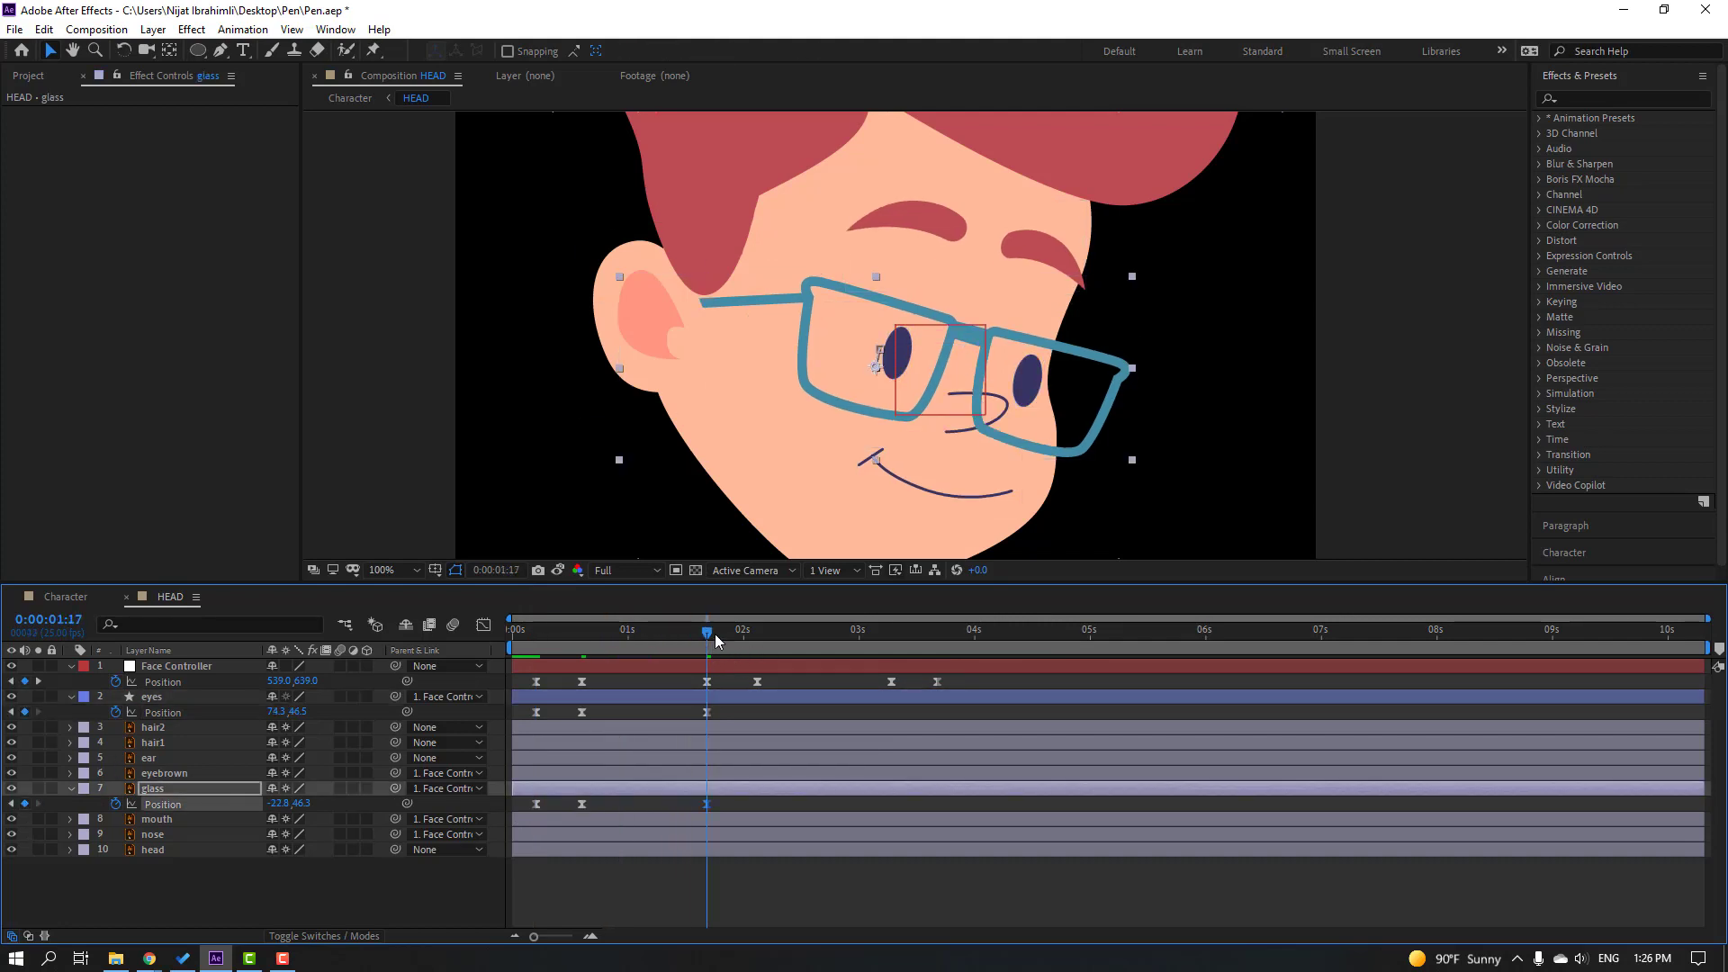
# Step: At 0:00:02:03, raise the glass layer to Position -19.8, 21.3 and the eyes to 79.3, 20.5
pyautogui.moveTo(715, 633); pyautogui.dragTo(759, 646)
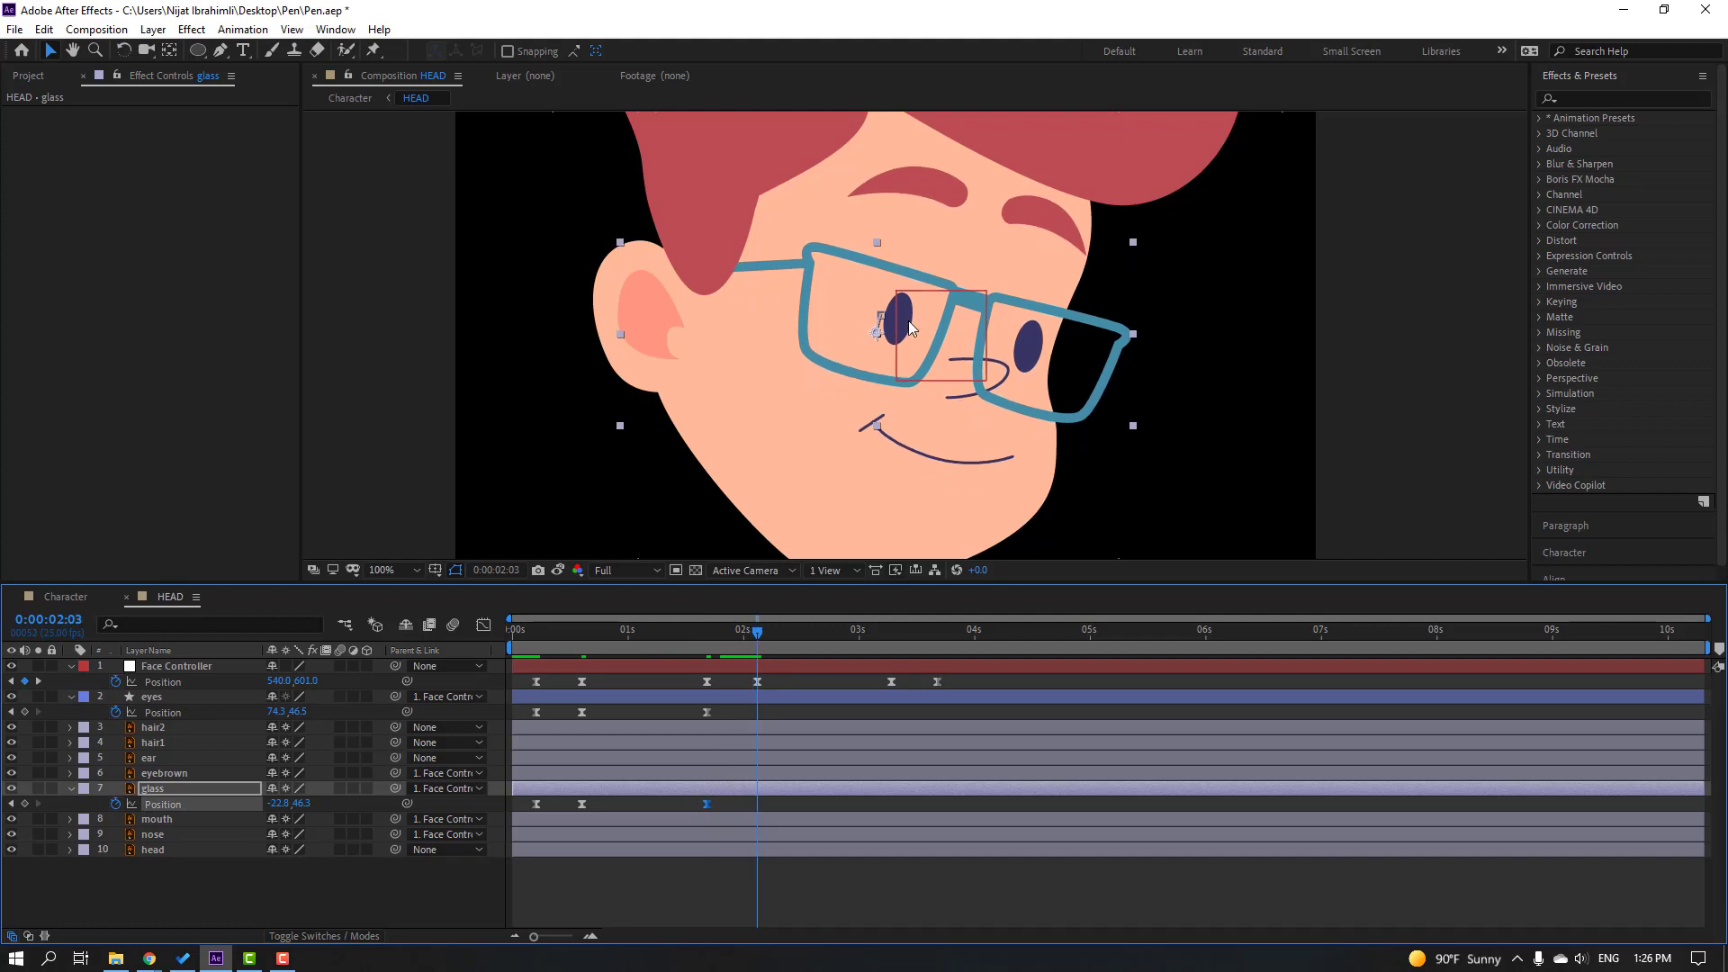
pyautogui.moveTo(878, 333); pyautogui.dragTo(881, 312)
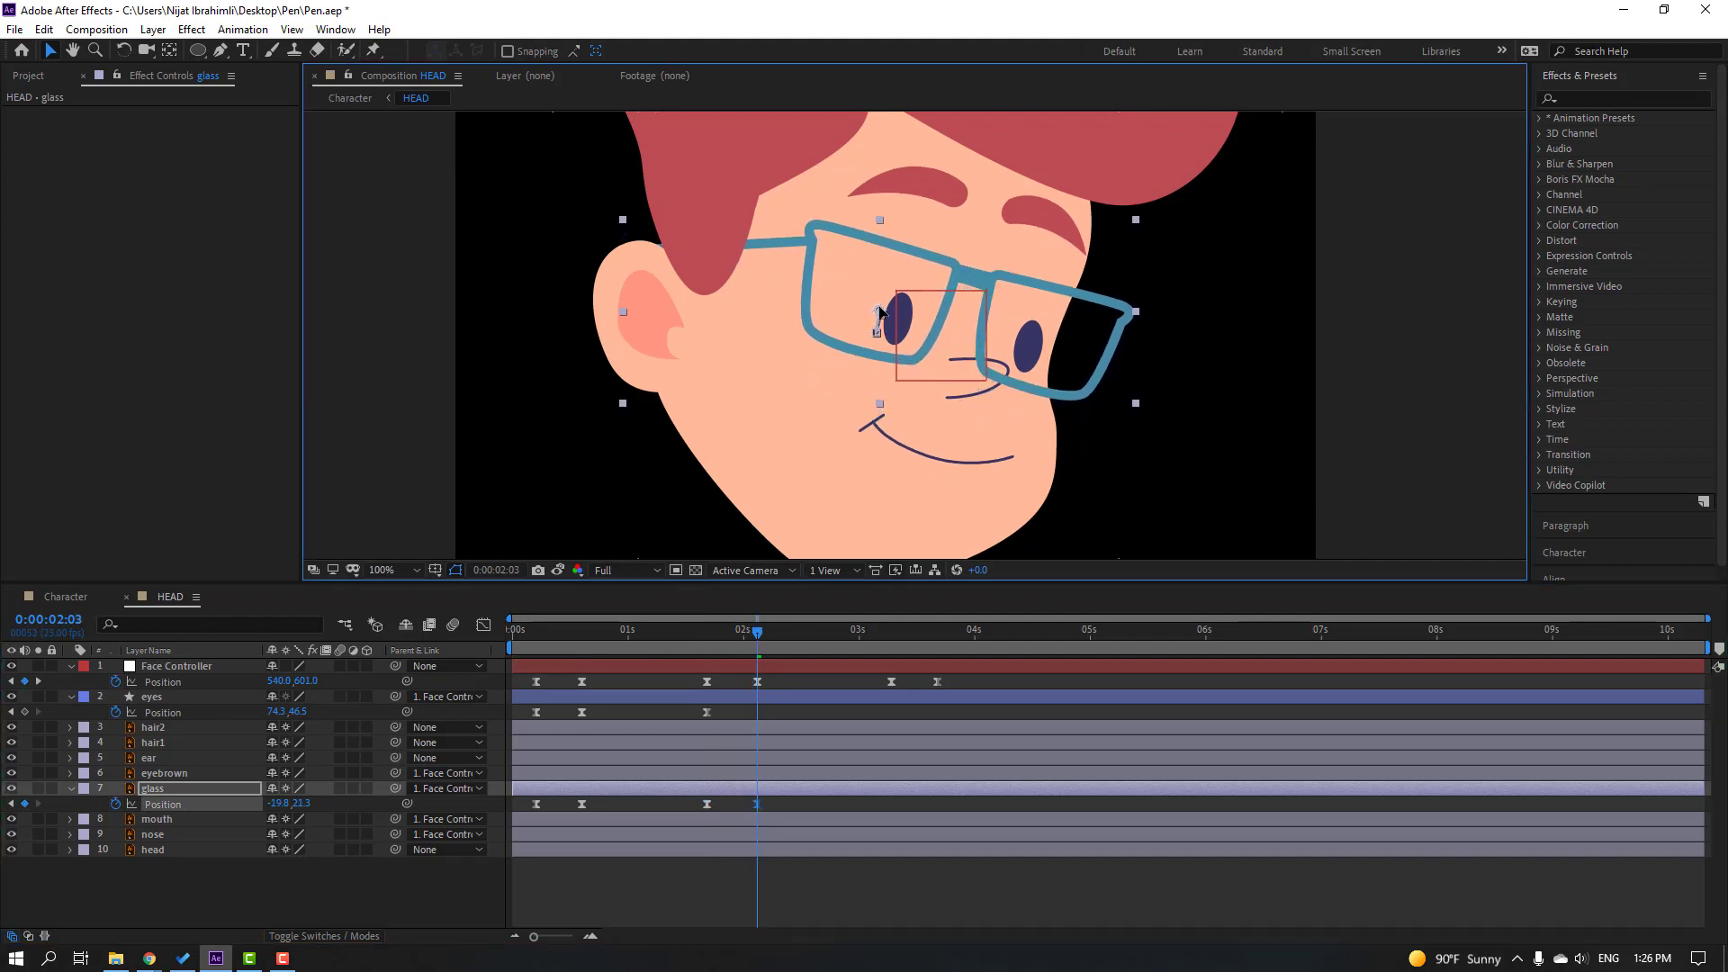
pyautogui.click(729, 697)
pyautogui.moveTo(298, 712); pyautogui.dragTo(276, 720)
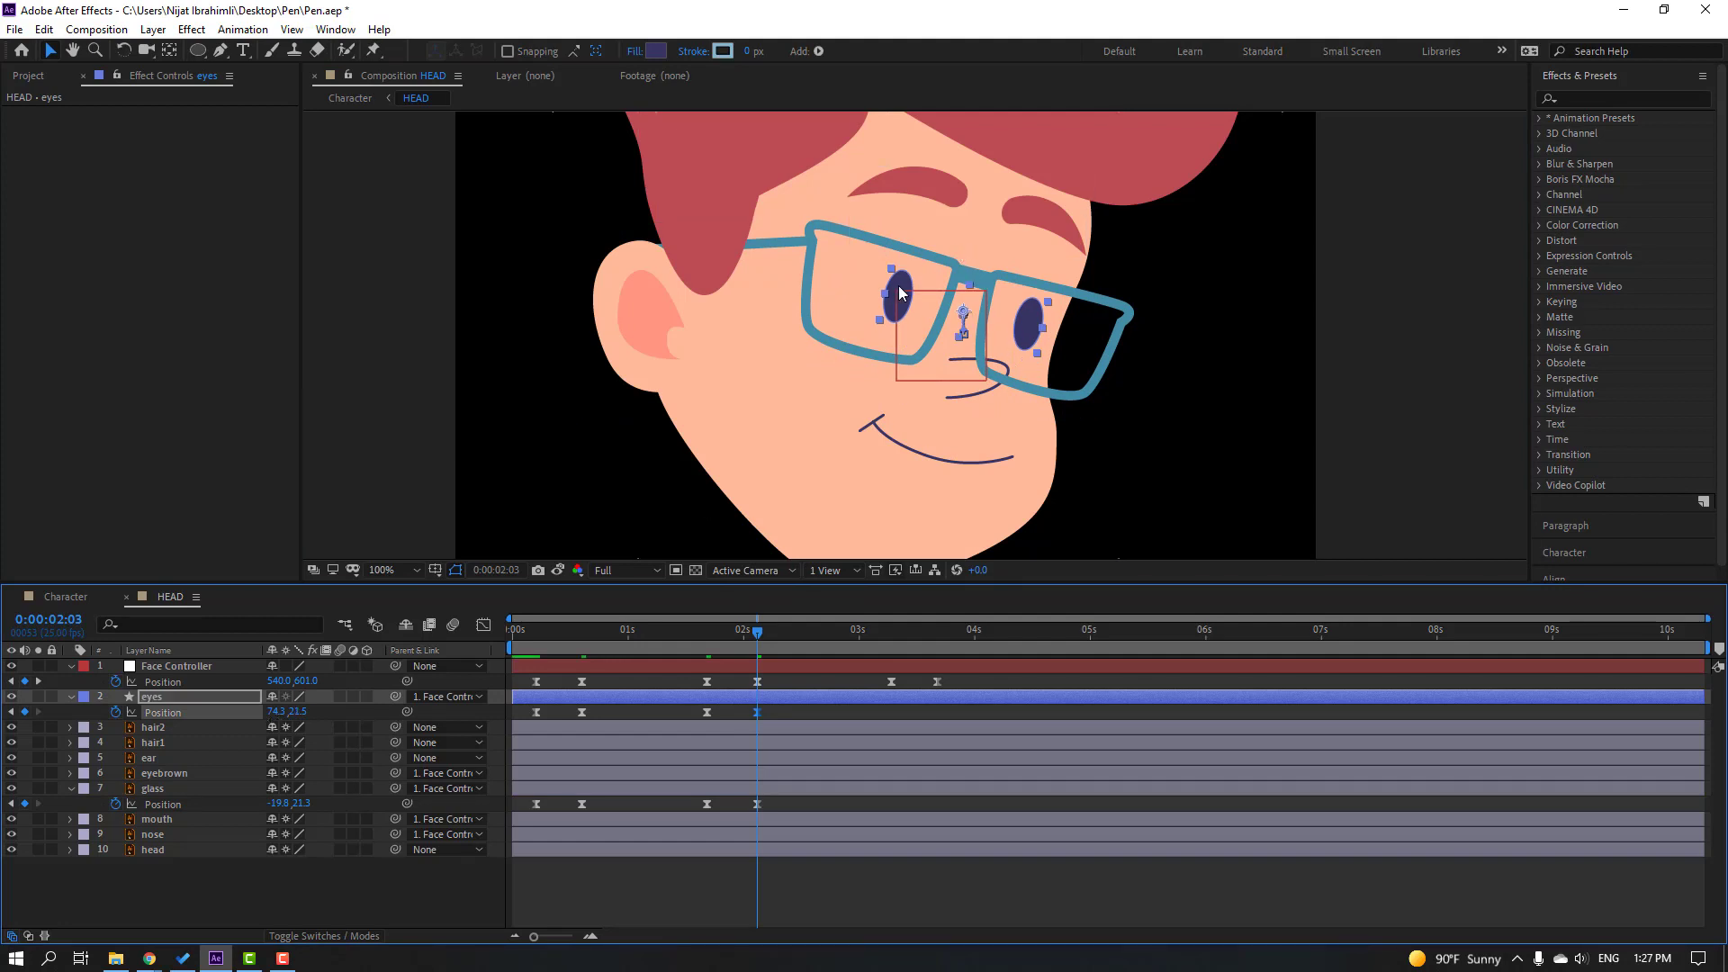
pyautogui.moveTo(898, 285); pyautogui.dragTo(903, 282)
# Step: Hold the eyes and glass Position values with keyframes at 0:00:03:07
pyautogui.moveTo(687, 629); pyautogui.dragTo(892, 648)
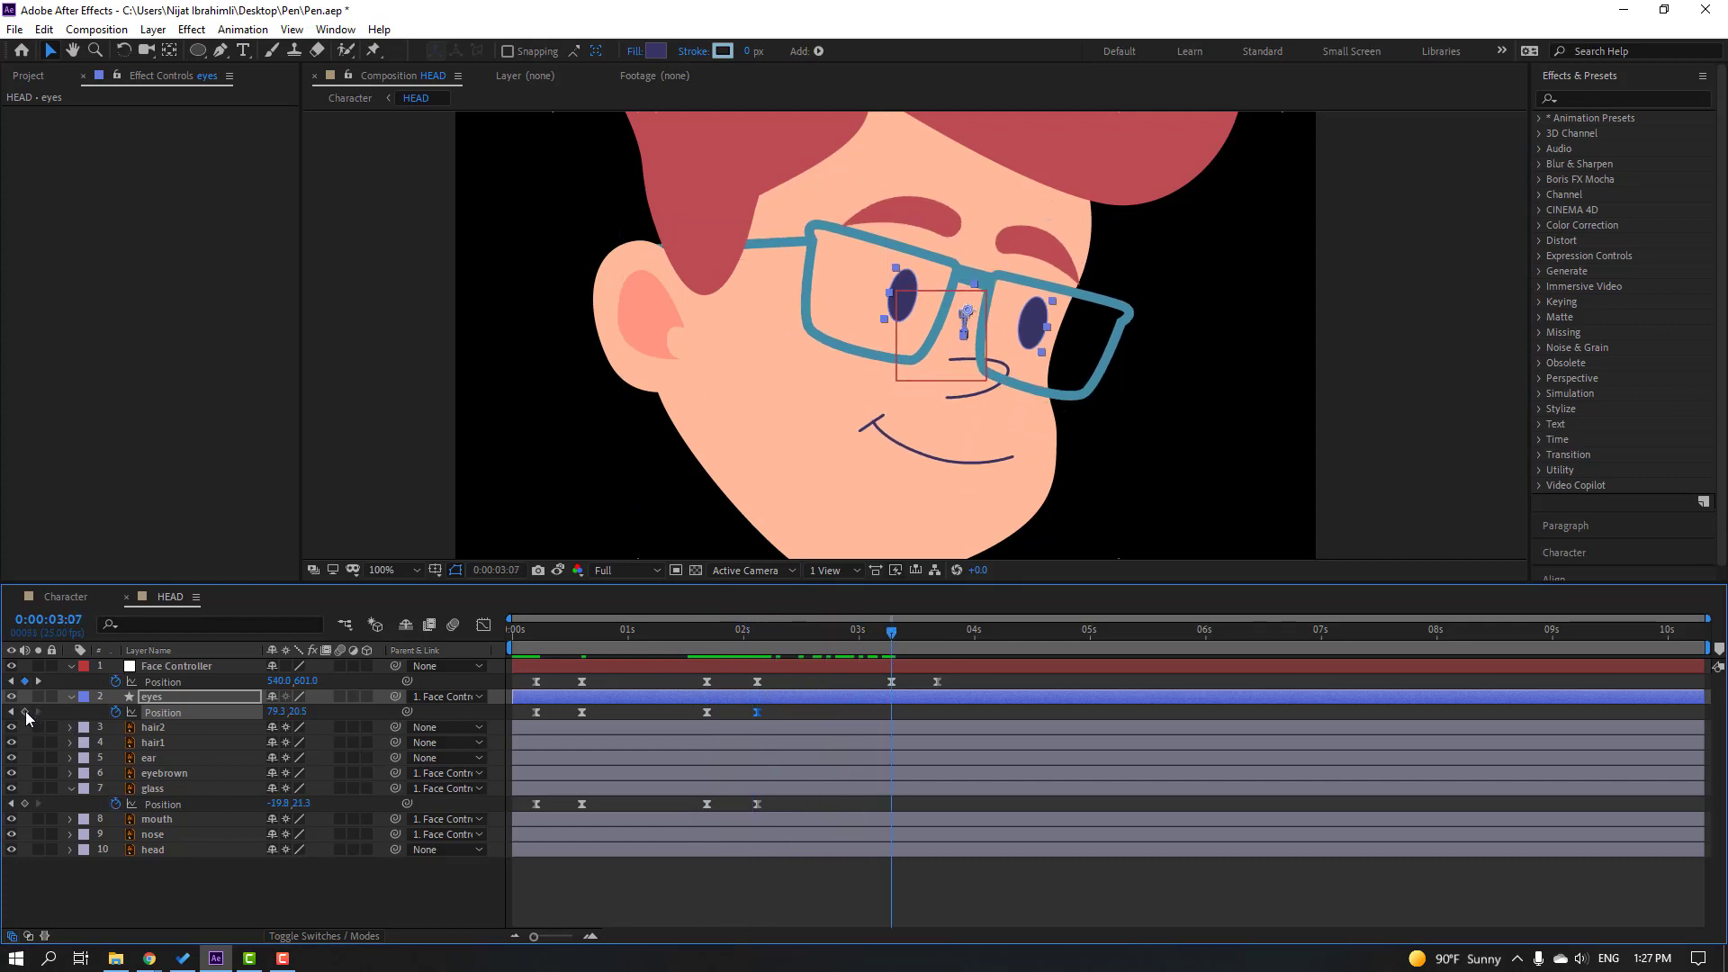
pyautogui.click(24, 711)
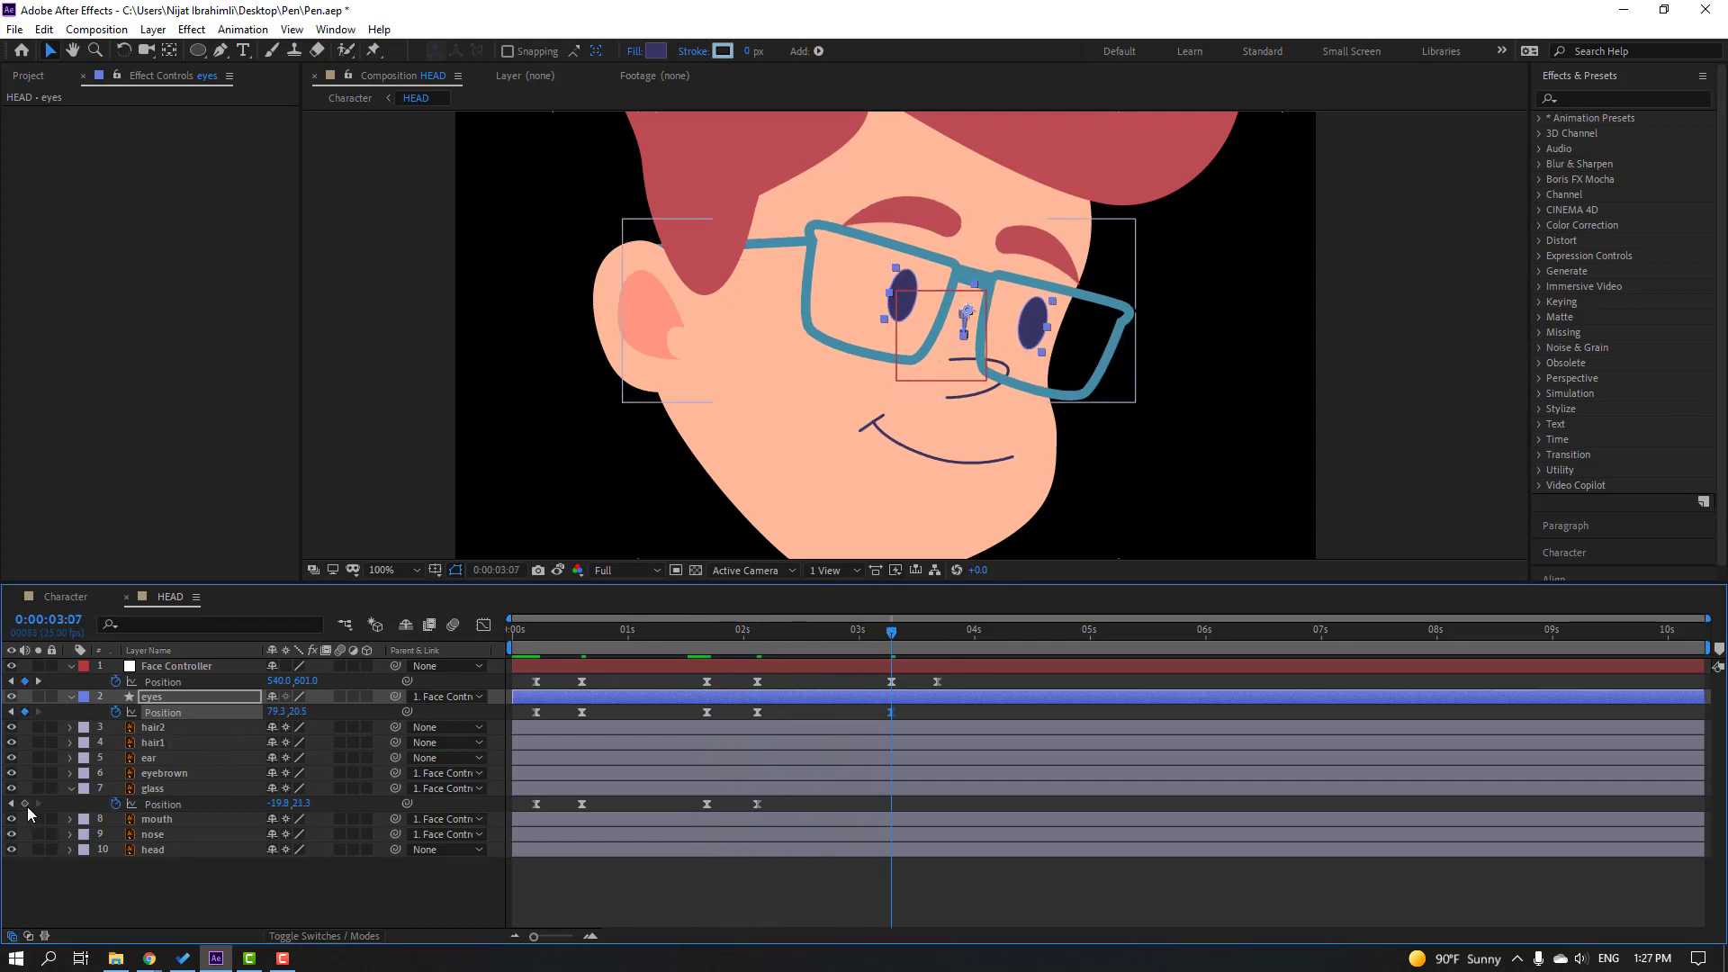
pyautogui.click(24, 803)
# Step: At 0:00:03:17, lower the glass layer to Position -19.8, 33.3 and the eyes to 75.3, 41.5
pyautogui.moveTo(921, 632); pyautogui.dragTo(936, 632)
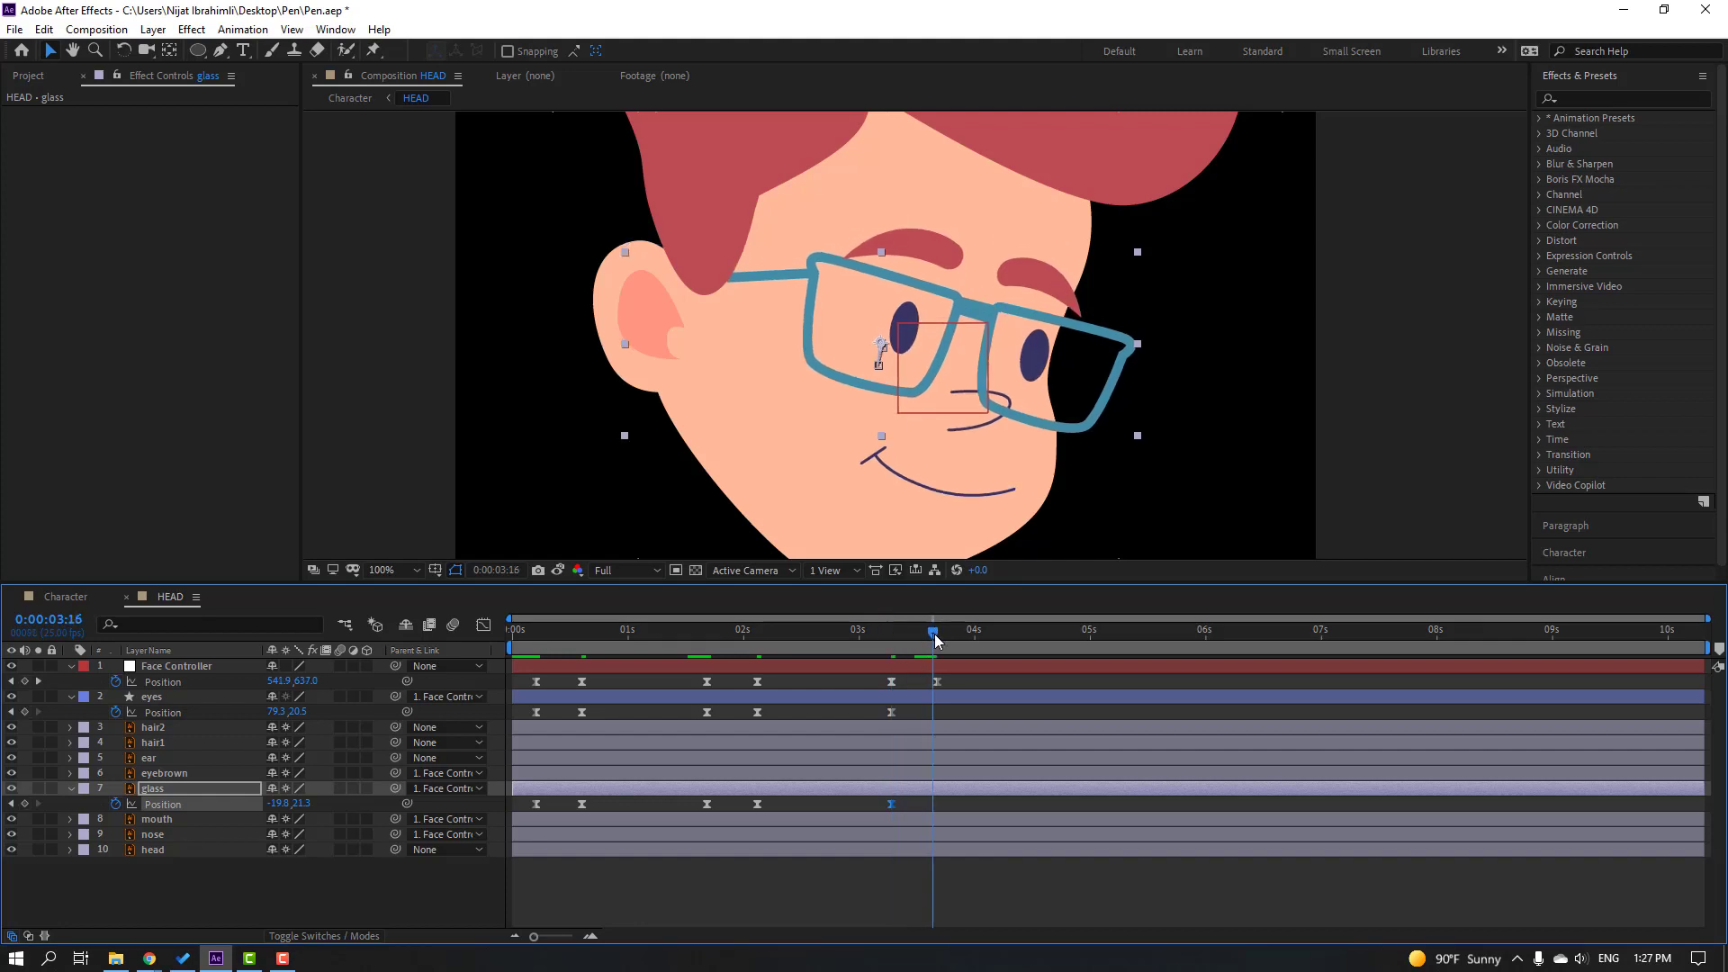
pyautogui.moveTo(908, 319); pyautogui.dragTo(908, 329)
pyautogui.click(957, 696)
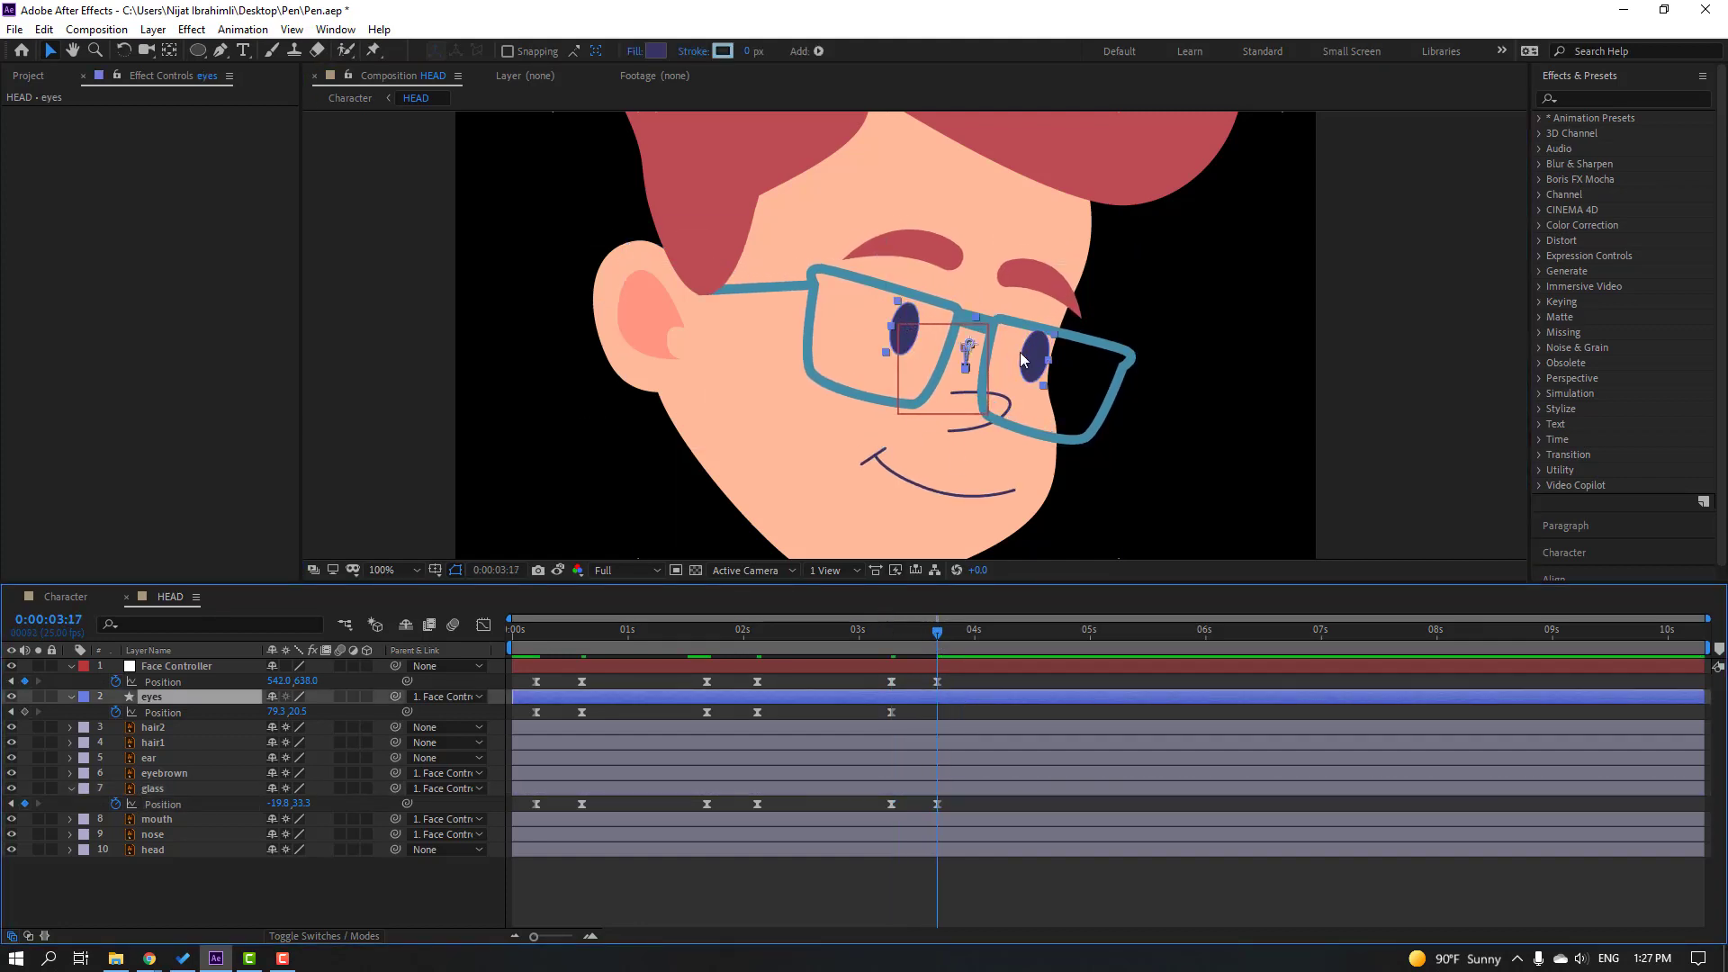
pyautogui.moveTo(1022, 360); pyautogui.dragTo(1016, 385)
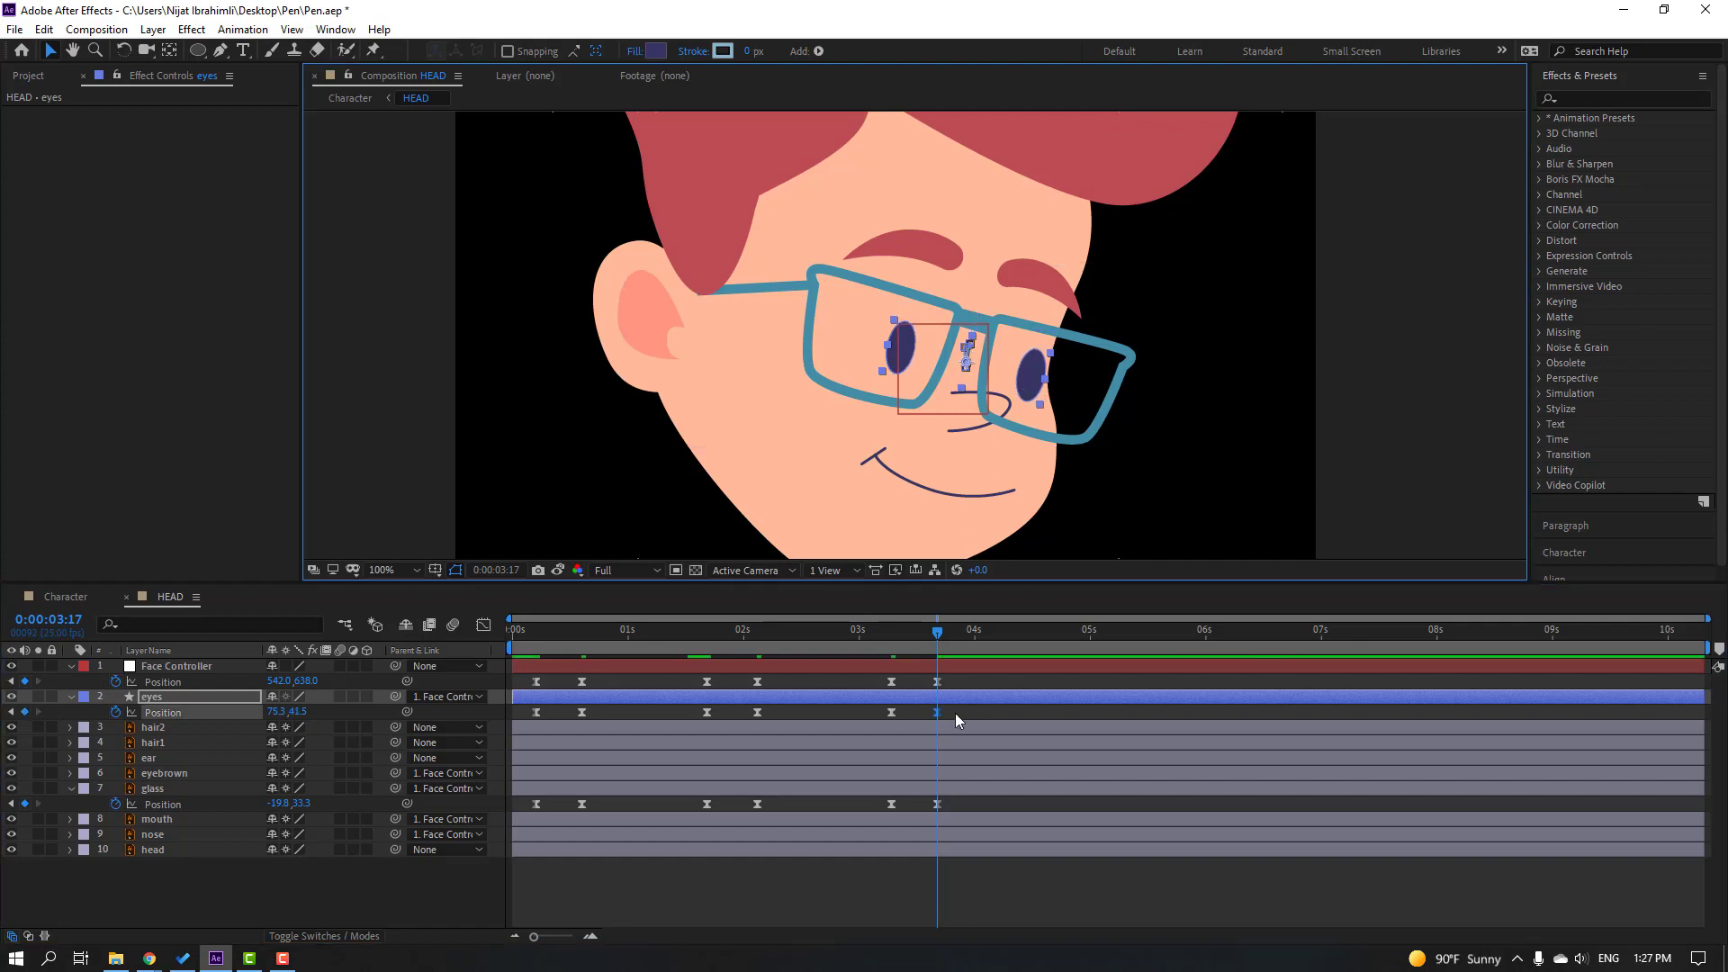
# Step: Return to the start of the timeline and preview the animation in the Character composition
pyautogui.moveTo(925, 634); pyautogui.dragTo(503, 626)
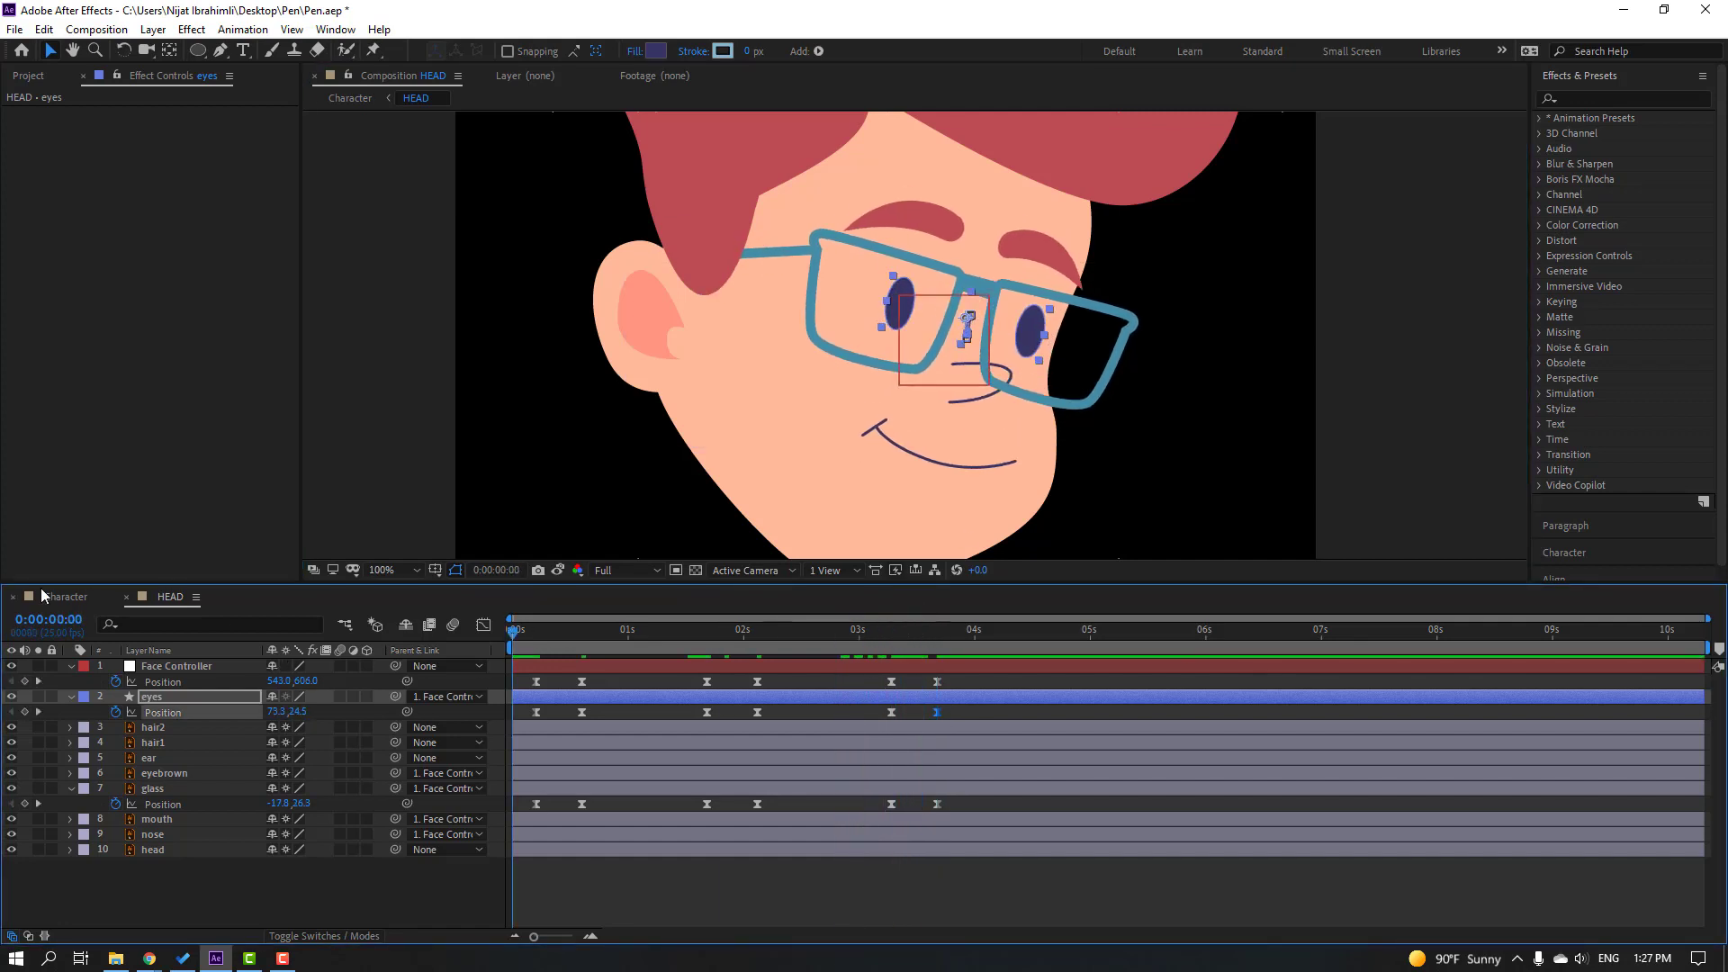
pyautogui.click(54, 596)
pyautogui.press('space')
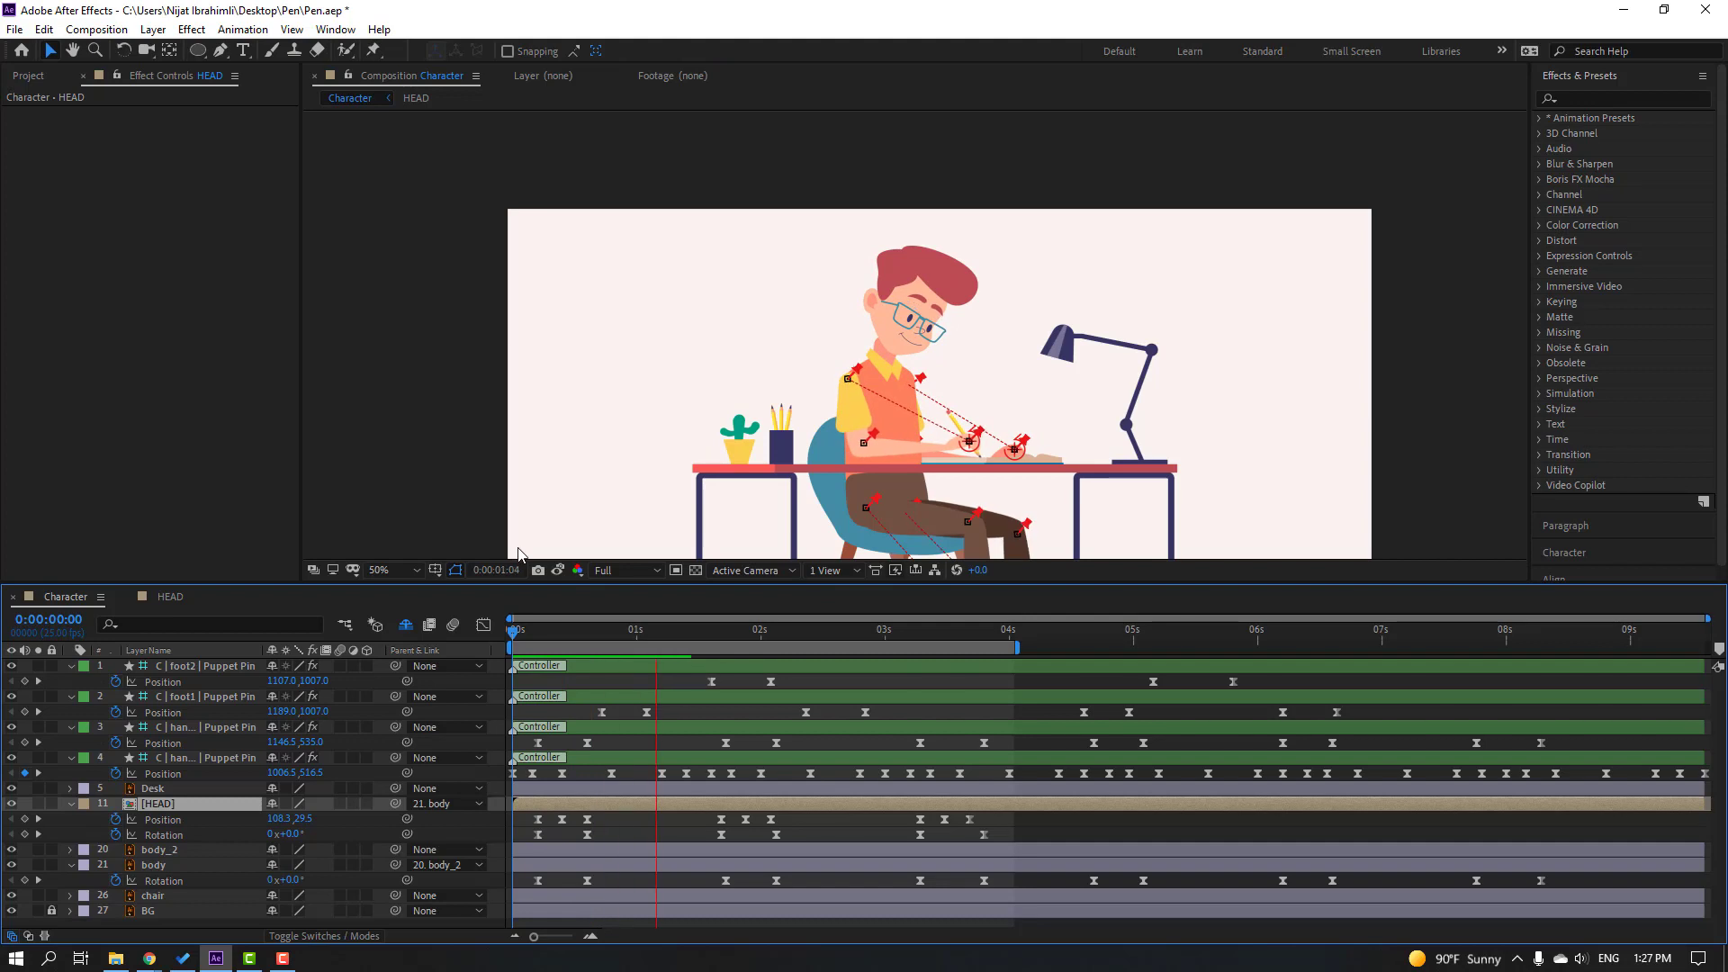